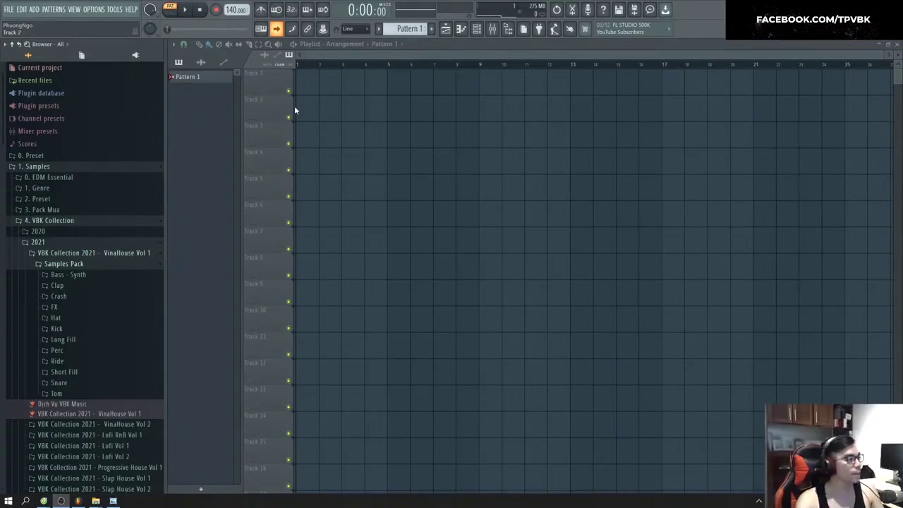
Step: Narrow the browser slightly and open the Kick folder of the VinaHouse Vol 1 Samples Pack
{"action": "left_click_drag", "start_coordinate": [166, 178], "coordinate": [156, 181]}
{"action": "left_click", "coordinate": [69, 265]}
{"action": "left_click", "coordinate": [68, 267]}
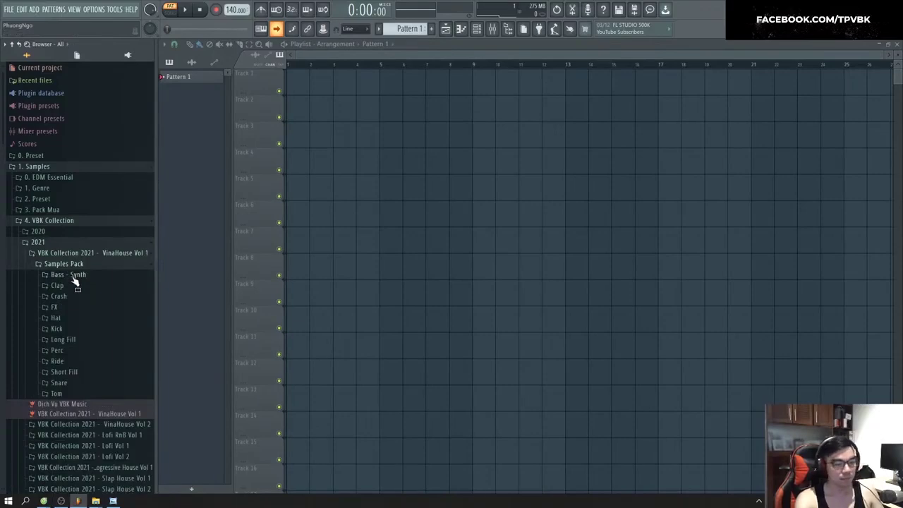
{"action": "left_click", "coordinate": [56, 329]}
Step: Audition several kick samples and open Kick 04 in a new channel
{"action": "left_click", "coordinate": [117, 118]}
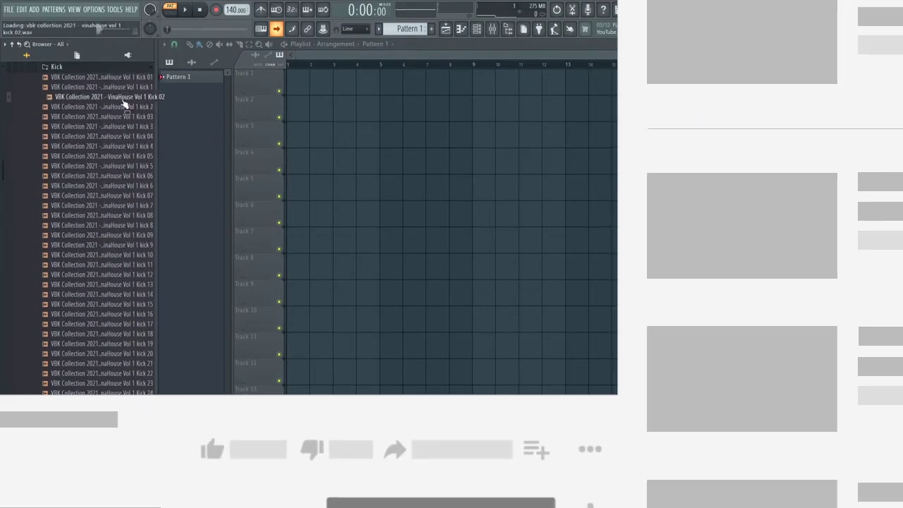
{"action": "left_click", "coordinate": [121, 88]}
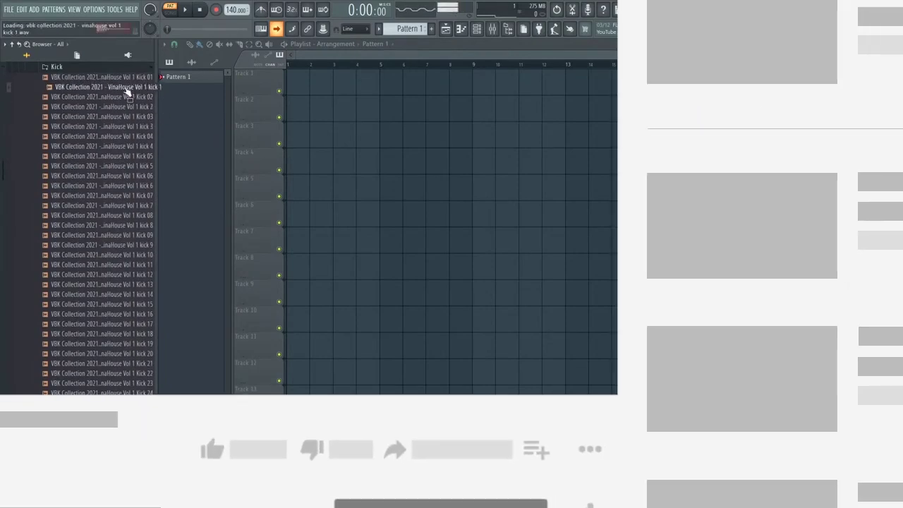
{"action": "left_click", "coordinate": [124, 96]}
{"action": "left_click", "coordinate": [113, 108]}
{"action": "left_click", "coordinate": [114, 137]}
{"action": "left_click", "coordinate": [122, 137]}
{"action": "right_click", "coordinate": [109, 137]}
{"action": "left_click", "coordinate": [124, 146]}
Step: Fill the Kick 04 channel with steps in a new pattern and paint it across bars 1 to 16 of Track 1
{"action": "key", "text": "F6"}
{"action": "right_click", "coordinate": [249, 82]}
{"action": "left_click", "coordinate": [365, 123]}
{"action": "key", "text": "F5"}
{"action": "left_click_drag", "start_coordinate": [646, 94], "coordinate": [289, 81]}
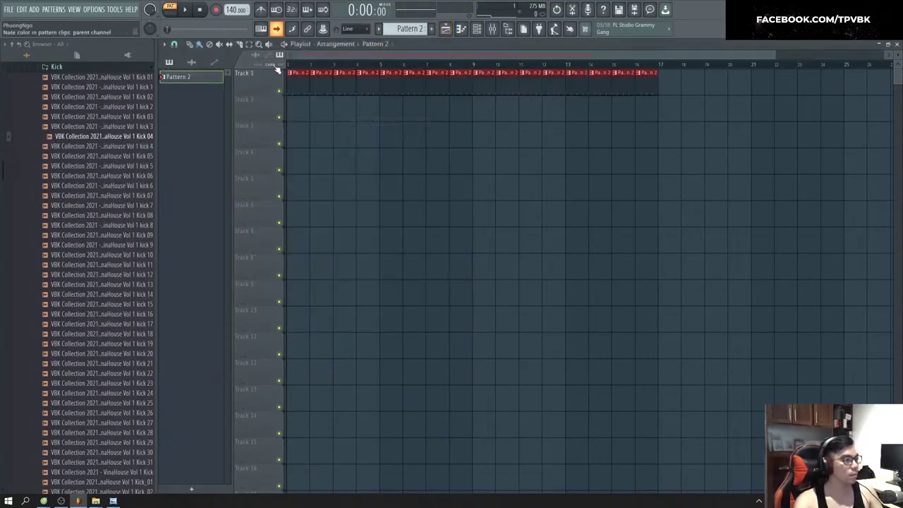
Step: Start song playback, collapse the Kick folder and open the Clap folder of the samples pack
{"action": "key", "text": "space"}
{"action": "left_click", "coordinate": [63, 67]}
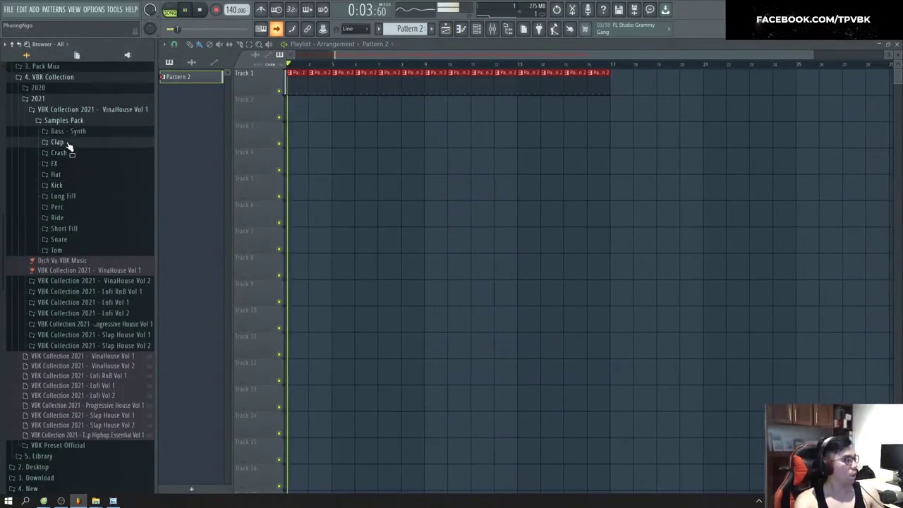
{"action": "left_click", "coordinate": [59, 142]}
Step: Audition the clap samples over the kick and open Clap 15 in a new channel
{"action": "left_click", "coordinate": [96, 235]}
{"action": "left_click", "coordinate": [112, 246]}
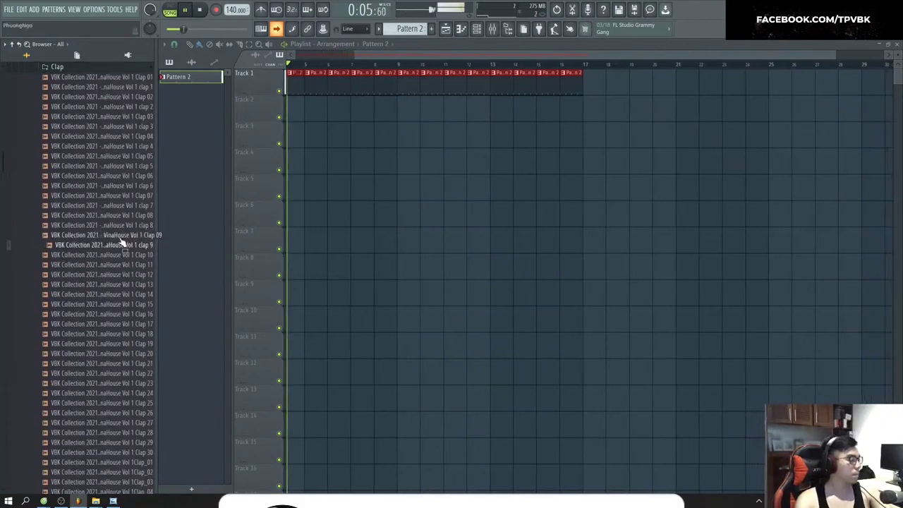
{"action": "left_click", "coordinate": [121, 256]}
{"action": "left_click", "coordinate": [124, 266]}
{"action": "left_click", "coordinate": [127, 275]}
{"action": "left_click", "coordinate": [132, 285]}
{"action": "left_click", "coordinate": [130, 304]}
{"action": "right_click", "coordinate": [137, 304]}
{"action": "left_click", "coordinate": [162, 313]}
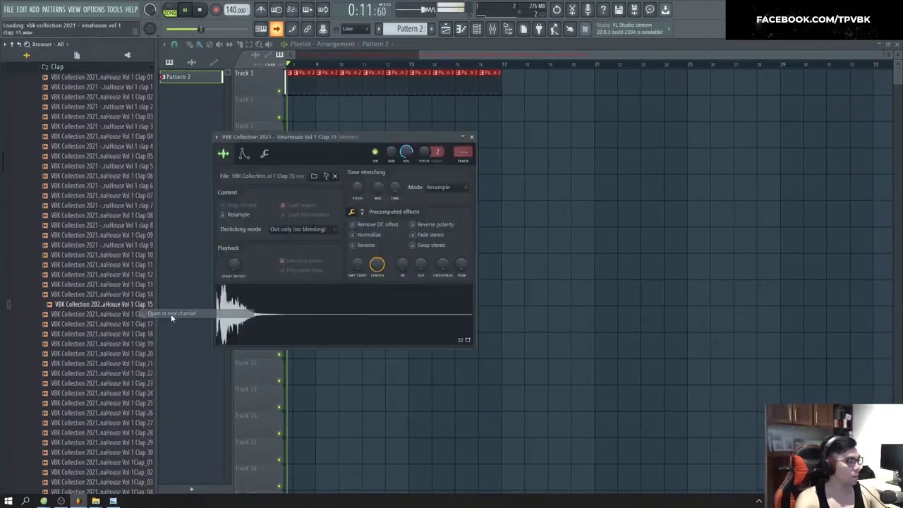
Step: Program the Clap 15 channel on steps 5 and 13 in a new pattern
{"action": "key", "text": "F6"}
{"action": "left_click", "coordinate": [298, 97]}
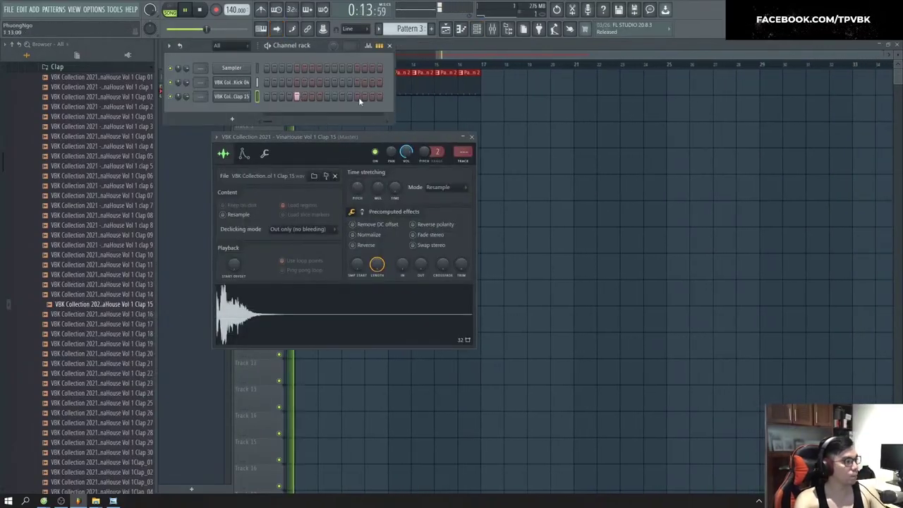
{"action": "left_click", "coordinate": [359, 98]}
Step: Trim the kick clips on Track 1 to bars 1 to 8 and paint the clap pattern over the same bars on Track 2
{"action": "key", "text": "F5"}
{"action": "key", "text": "space"}
{"action": "left_click_drag", "start_coordinate": [469, 55], "coordinate": [307, 54]}
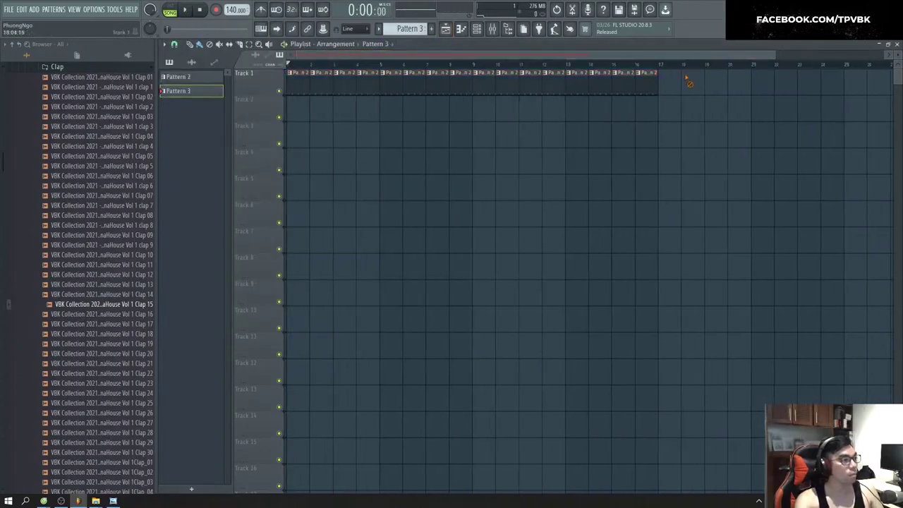
{"action": "left_click_drag", "start_coordinate": [732, 79], "coordinate": [485, 81]}
{"action": "left_click_drag", "start_coordinate": [462, 115], "coordinate": [290, 111]}
Step: Play the kick and clap arrangement and open the Clap 15 channel settings
{"action": "key", "text": "space"}
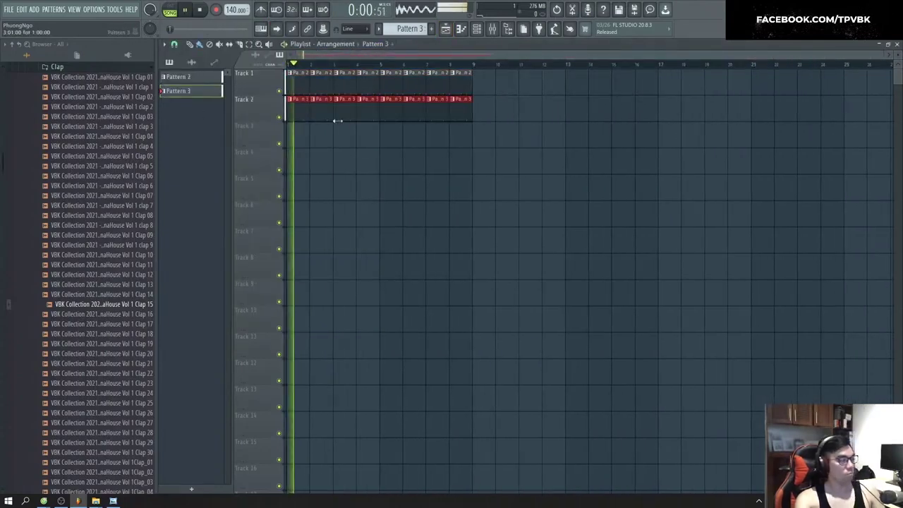
{"action": "key", "text": "F6"}
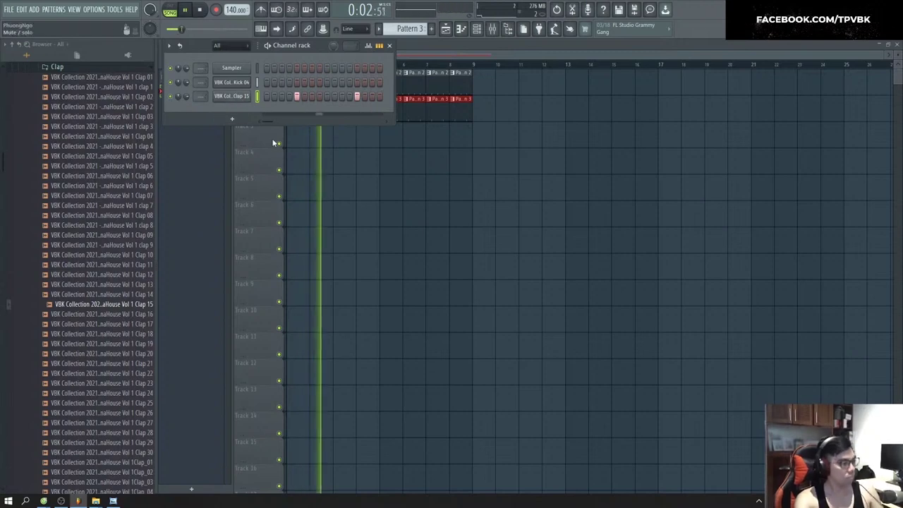
{"action": "left_click", "coordinate": [233, 96]}
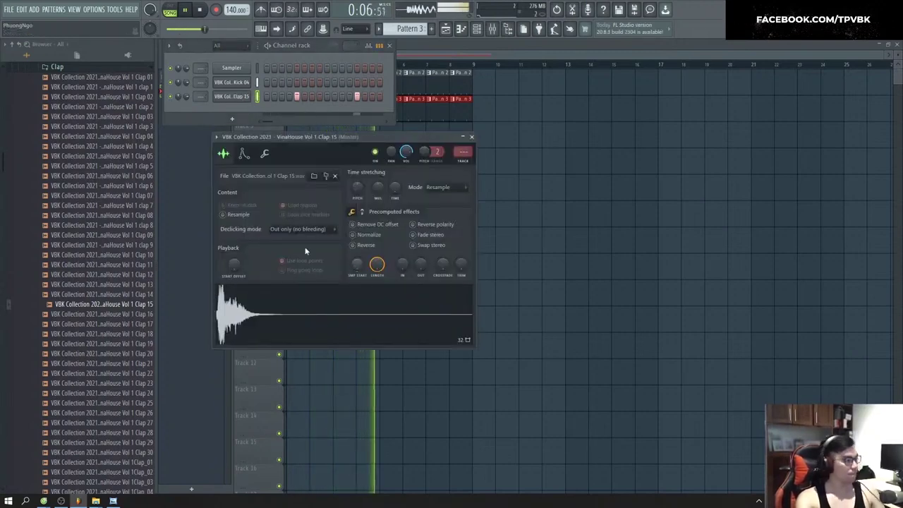
Step: Switch from the Clap folder to the Hat folder, audition Hat 04 and open it in a new channel
{"action": "scroll", "coordinate": [98, 205], "scroll_direction": "up", "scroll_amount": 4}
{"action": "left_click", "coordinate": [56, 185]}
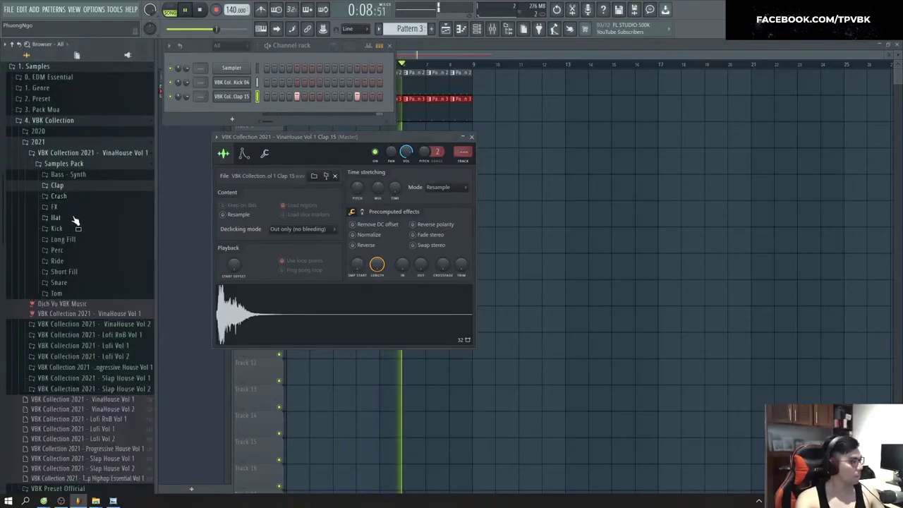
{"action": "left_click", "coordinate": [70, 214]}
{"action": "key", "text": "space"}
{"action": "left_click", "coordinate": [106, 167]}
{"action": "right_click", "coordinate": [119, 169]}
{"action": "left_click", "coordinate": [134, 176]}
Step: Program the Hat 04 channel on steps 3, 7, 11 and 15 in a new pattern
{"action": "right_click", "coordinate": [277, 112]}
{"action": "left_click", "coordinate": [355, 150]}
{"action": "right_click", "coordinate": [342, 111]}
{"action": "left_click", "coordinate": [343, 110]}
{"action": "key", "text": "F4"}
{"action": "right_click", "coordinate": [344, 109]}
{"action": "left_click", "coordinate": [364, 149]}
Step: Paint the hat pattern across bars 1 to 8 of Track 3, removing any excess clip after bar 8
{"action": "key", "text": "F5"}
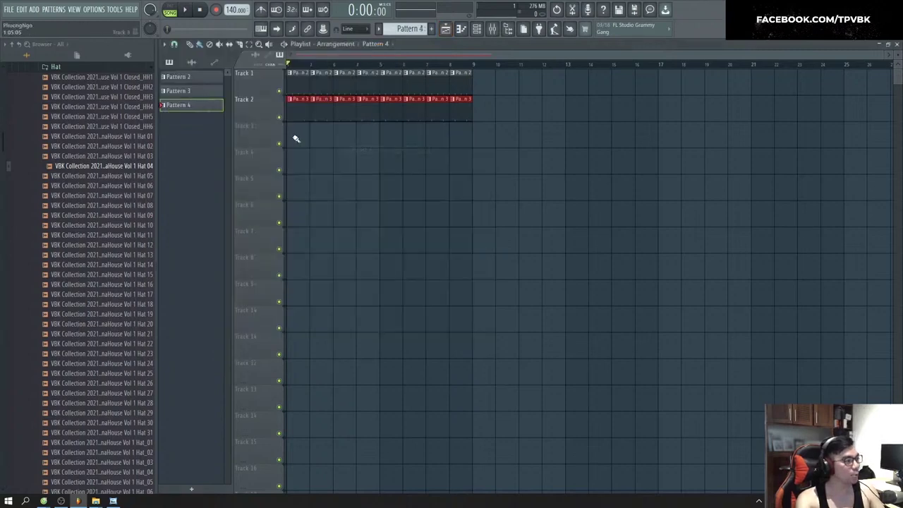
{"action": "left_click_drag", "start_coordinate": [293, 137], "coordinate": [478, 139]}
{"action": "key", "text": "space"}
{"action": "right_click", "coordinate": [482, 140]}
Step: Play the kick, clap and hat arrangement while checking the hat steps in the channel rack
{"action": "key", "text": "F6"}
{"action": "key", "text": "space"}
{"action": "key", "text": "space"}
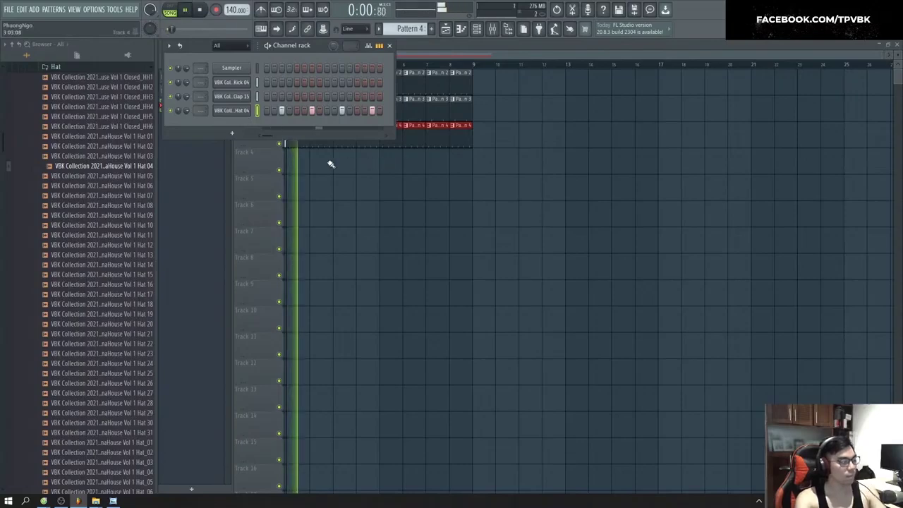
{"action": "key", "text": "F6"}
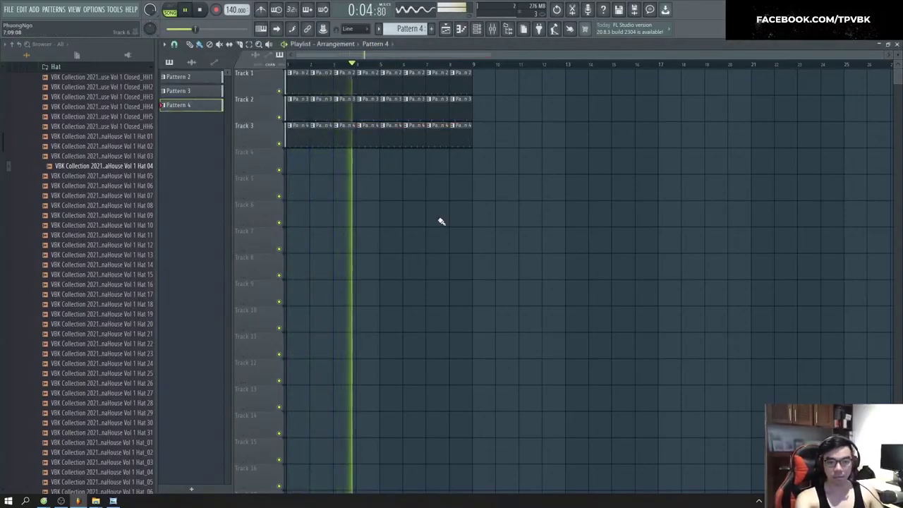
{"action": "key", "text": "space"}
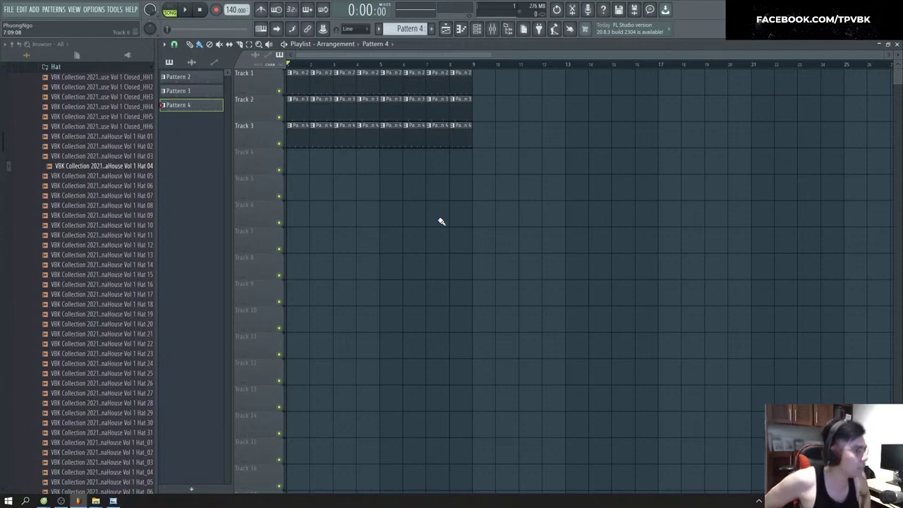
Step: Switch from the Hat folder to the Perc folder, audition percussion samples and open Perc 15 in a new channel
{"action": "scroll", "coordinate": [109, 160], "scroll_direction": "up", "scroll_amount": 5}
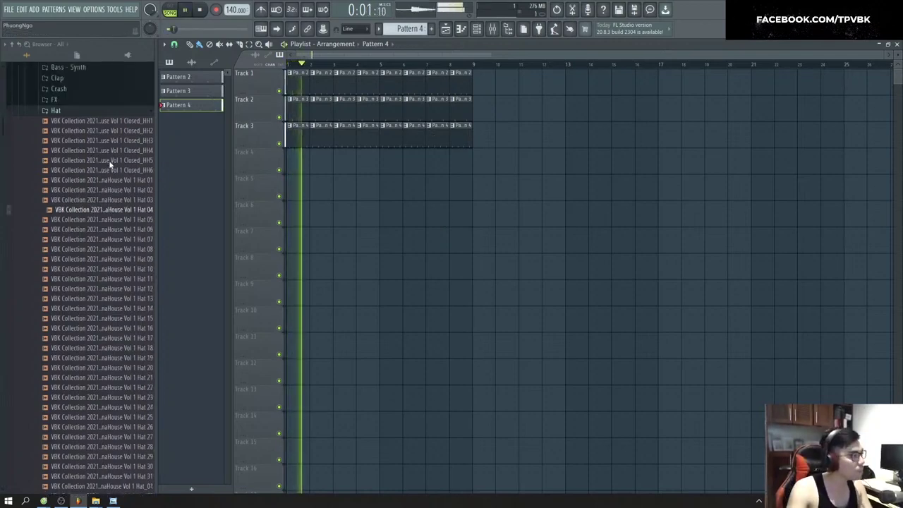
{"action": "key", "text": "space"}
{"action": "left_click", "coordinate": [70, 188]}
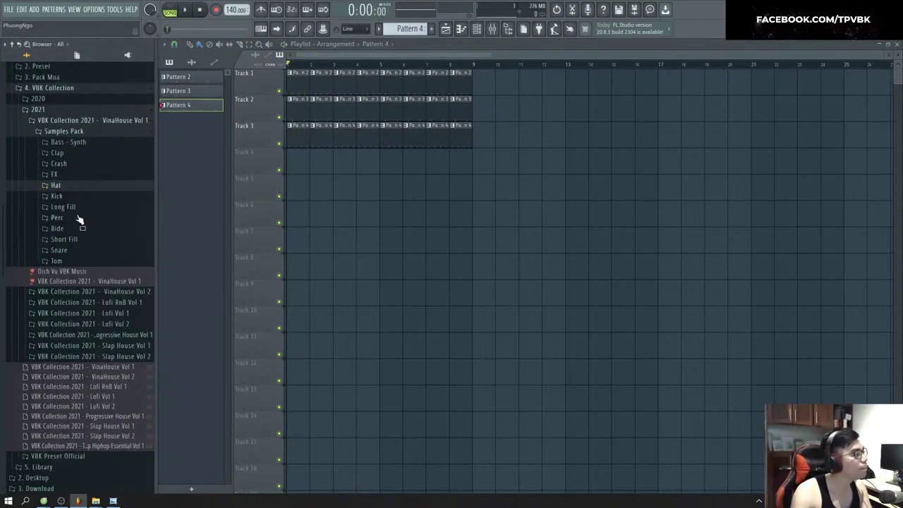
{"action": "left_click", "coordinate": [57, 217]}
{"action": "left_click", "coordinate": [92, 178]}
{"action": "left_click", "coordinate": [104, 186]}
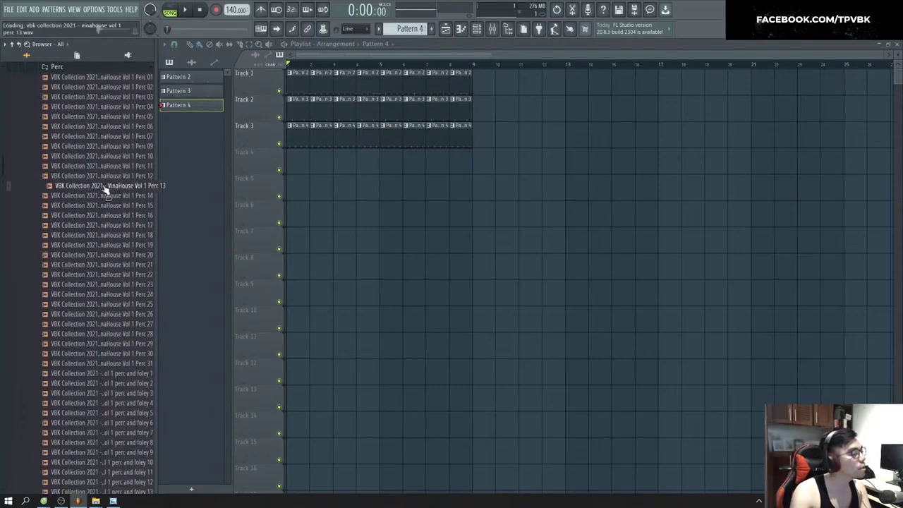
{"action": "right_click", "coordinate": [123, 209]}
{"action": "left_click", "coordinate": [143, 214]}
Step: Program the Perc 15 channel on steps 7, 11 and 15 in a new pattern while playing the song
{"action": "key", "text": "KP_Add"}
{"action": "key", "text": "F6"}
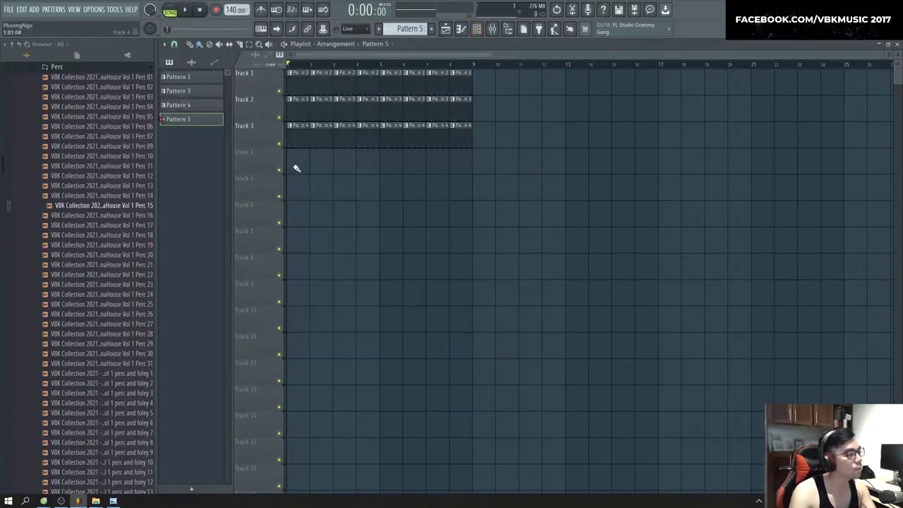
{"action": "key", "text": "F6"}
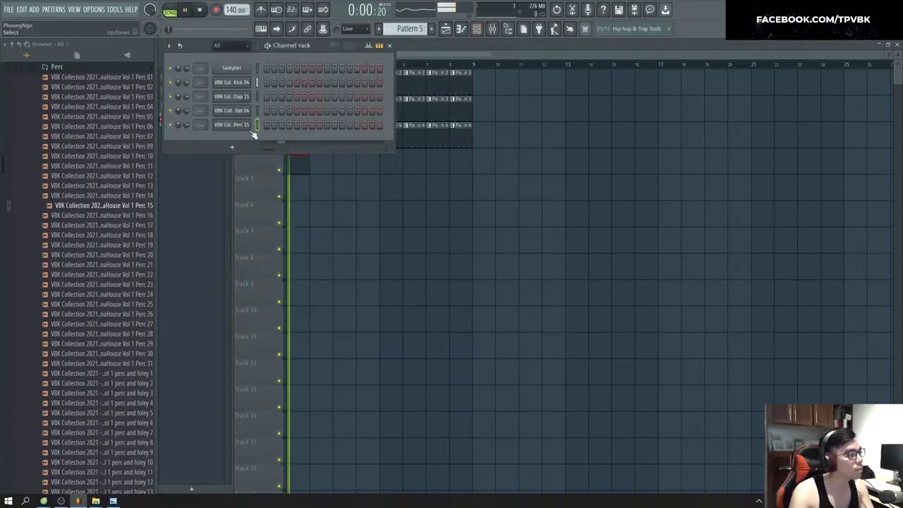
{"action": "key", "text": "space"}
{"action": "left_click", "coordinate": [311, 125]}
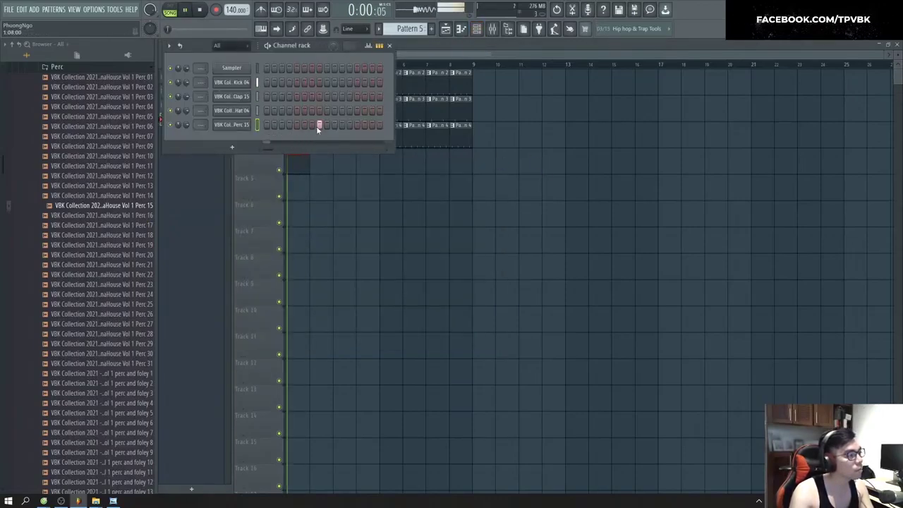
{"action": "key", "text": "space"}
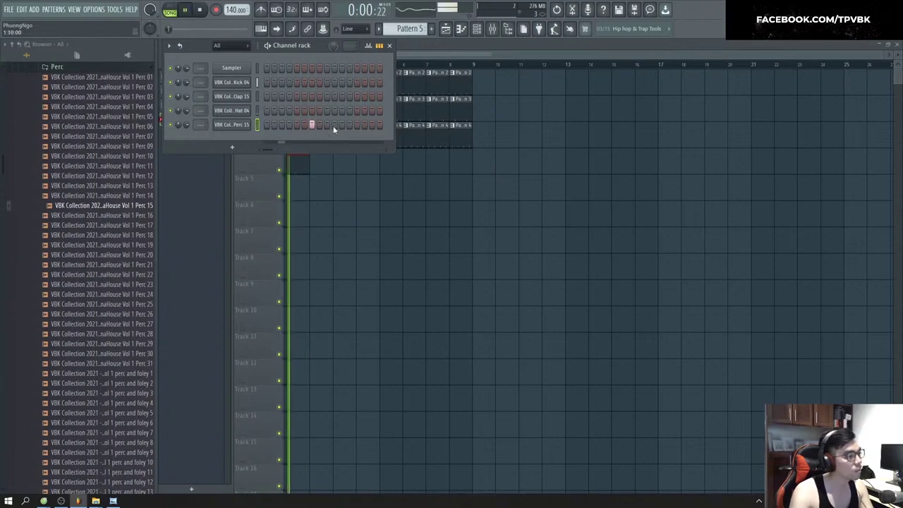
{"action": "left_click", "coordinate": [342, 126]}
{"action": "left_click", "coordinate": [372, 126]}
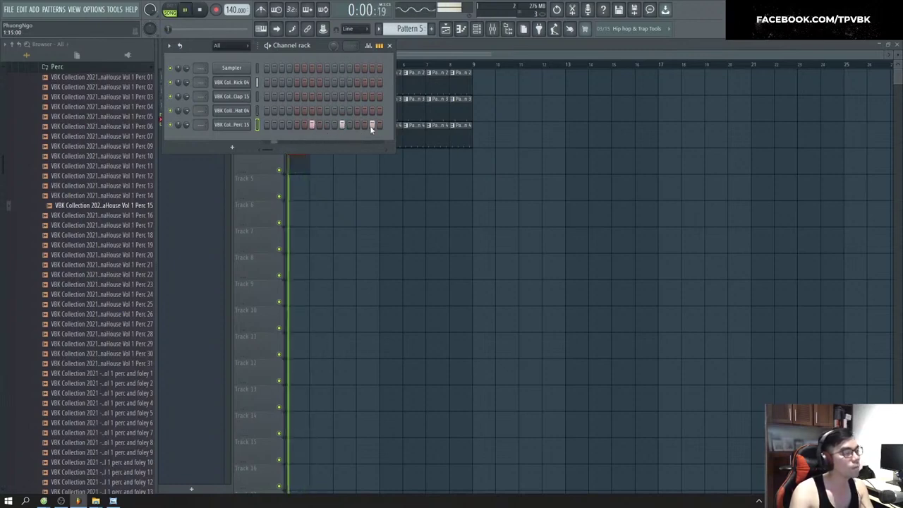
Step: Paint the percussion pattern along Track 4 up to bar 8 and listen to the arrangement
{"action": "left_click", "coordinate": [304, 163]}
{"action": "left_click_drag", "start_coordinate": [318, 164], "coordinate": [451, 168]}
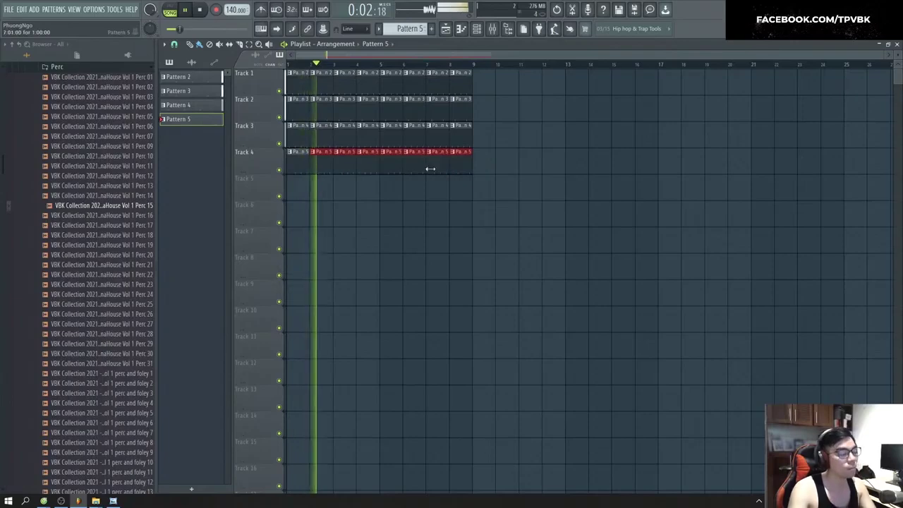
{"action": "key", "text": "F6"}
{"action": "key", "text": "space"}
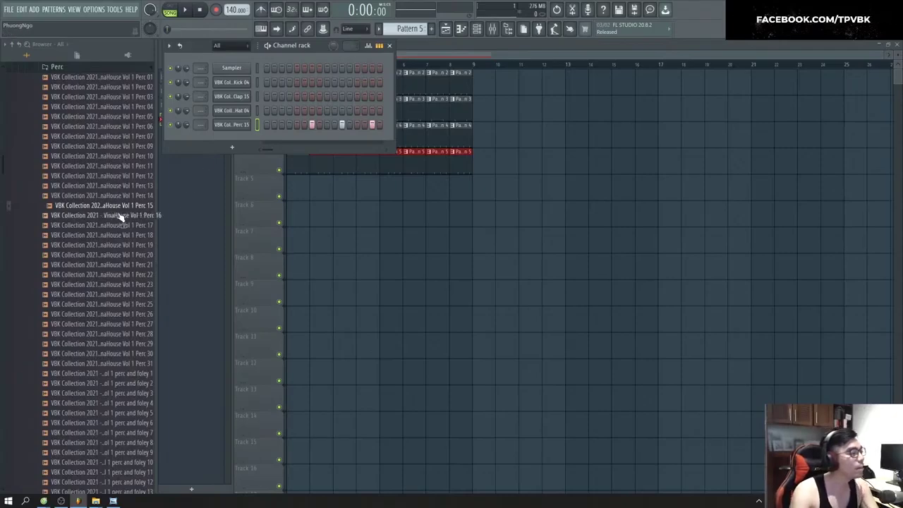
Step: Audition further samples in the Perc folder, including Perc 13, 17, 18 and 20
{"action": "left_click", "coordinate": [131, 234]}
{"action": "left_click", "coordinate": [133, 235]}
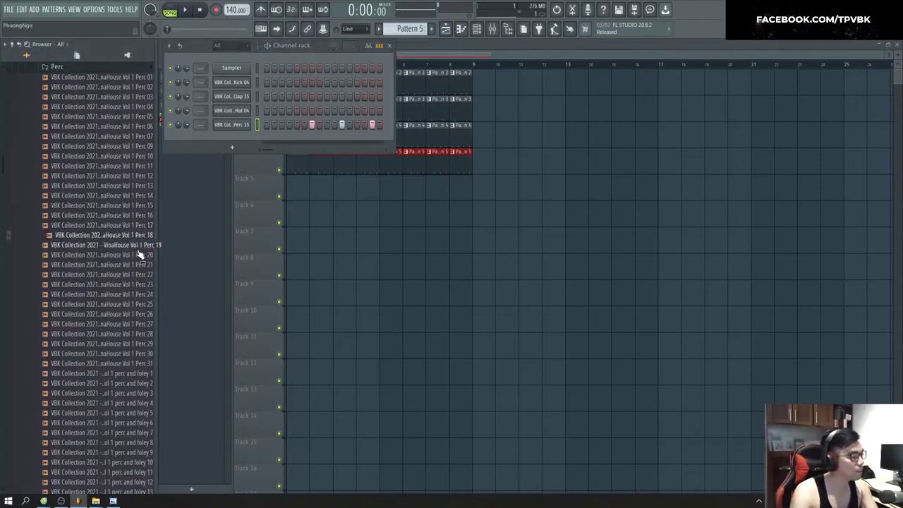
{"action": "key", "text": "Up"}
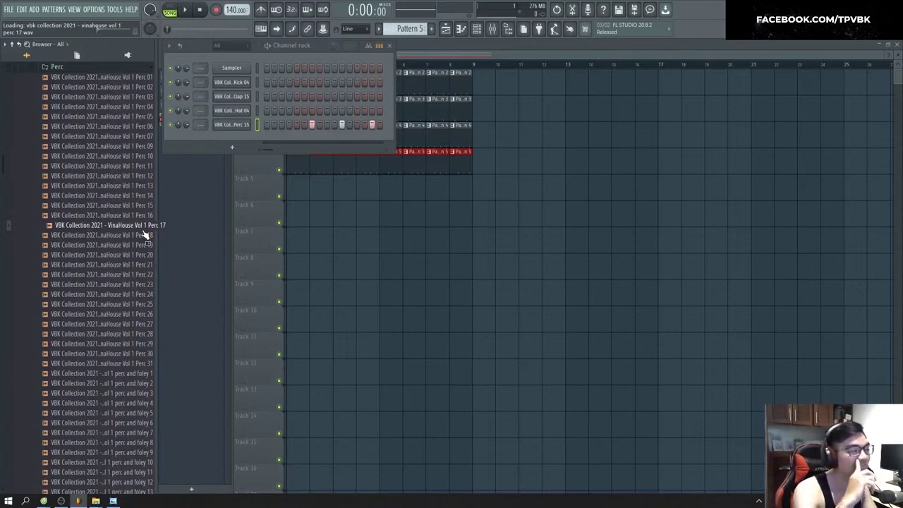
{"action": "left_click", "coordinate": [143, 235]}
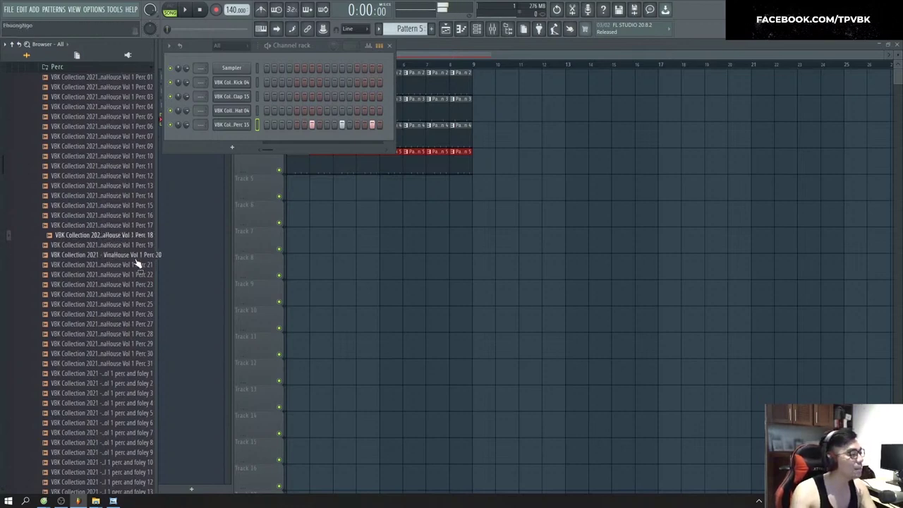
{"action": "scroll", "coordinate": [134, 272], "scroll_direction": "down", "scroll_amount": 2}
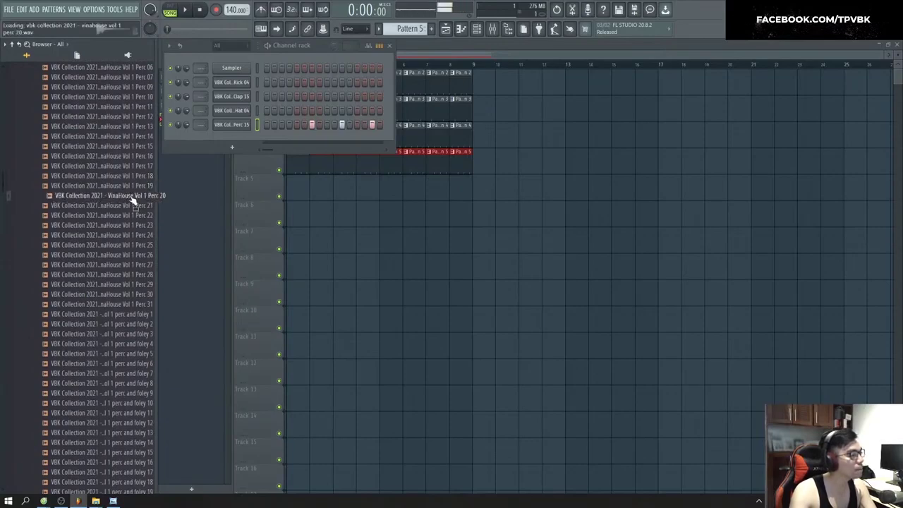
{"action": "left_click", "coordinate": [137, 195]}
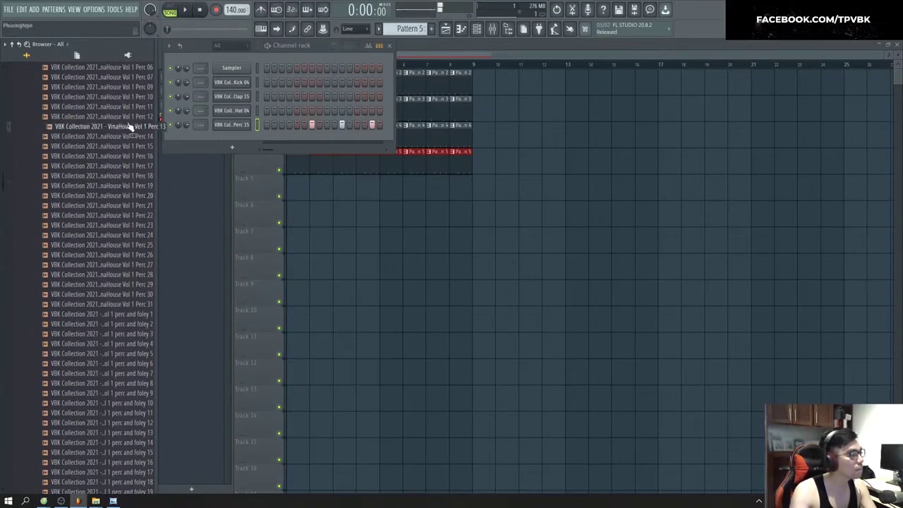
{"action": "left_click", "coordinate": [131, 127]}
{"action": "scroll", "coordinate": [131, 134], "scroll_direction": "up", "scroll_amount": 4}
{"action": "left_click", "coordinate": [130, 186]}
{"action": "left_click", "coordinate": [99, 323]}
Step: Audition perc and foley samples 12, 10 and 11, and place perc and foley 11 on Track 5 at bar 3
{"action": "scroll", "coordinate": [102, 318], "scroll_direction": "down", "scroll_amount": 5}
{"action": "left_click", "coordinate": [115, 275]}
{"action": "left_click", "coordinate": [119, 304]}
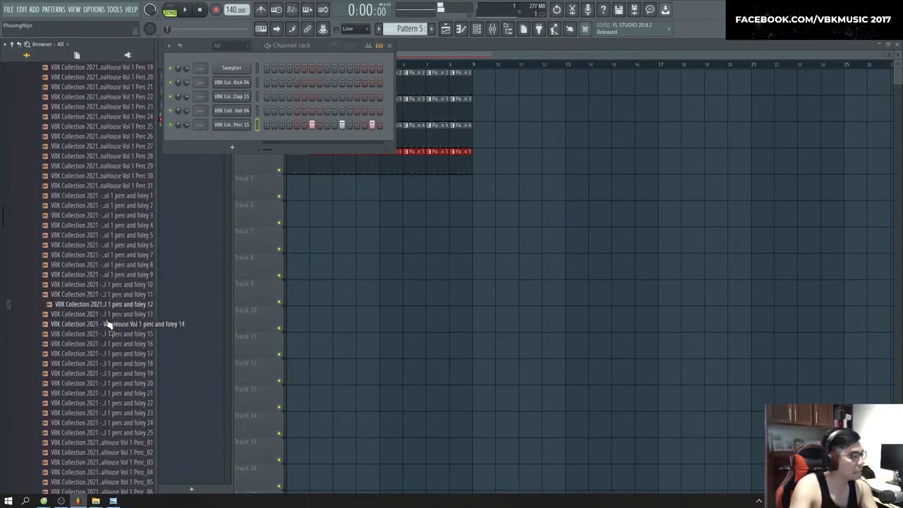
{"action": "left_click", "coordinate": [124, 285]}
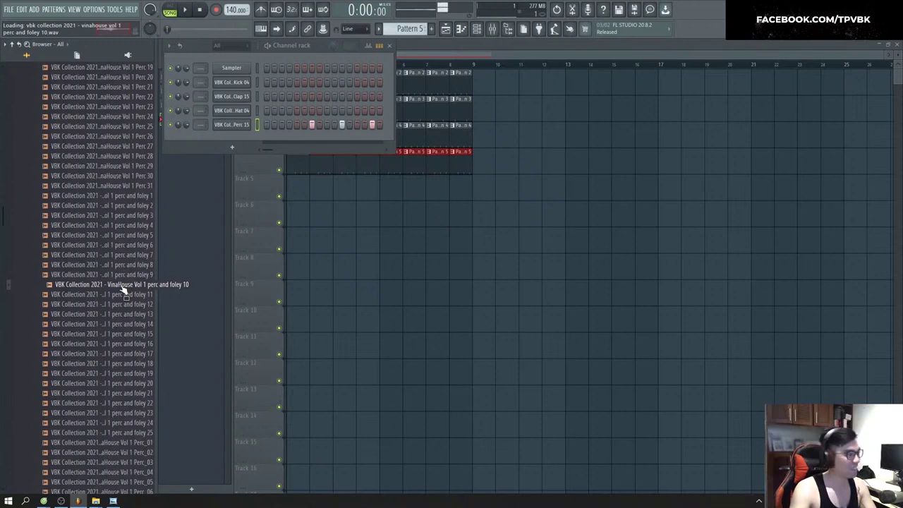
{"action": "left_click", "coordinate": [123, 294]}
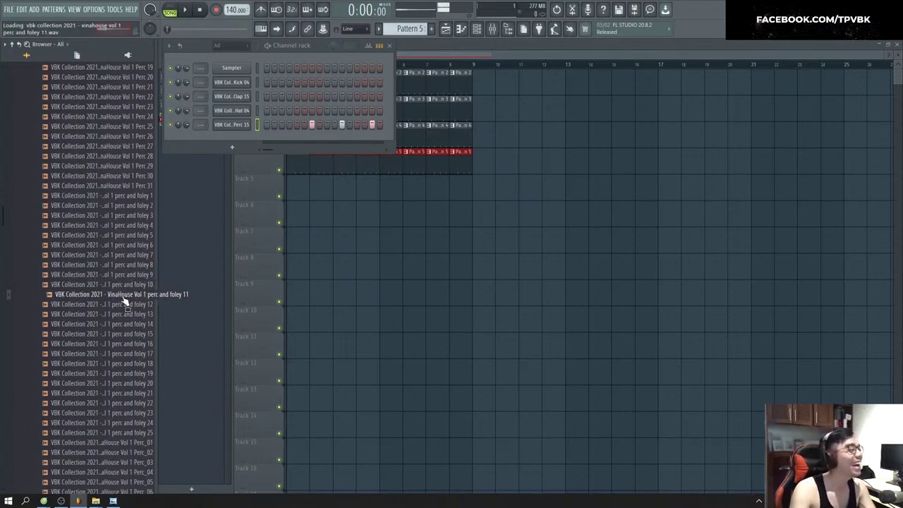
{"action": "left_click_drag", "start_coordinate": [307, 261], "coordinate": [322, 207]}
Step: Play the song and set the playlist snap to Step
{"action": "key", "text": "space"}
{"action": "left_click", "coordinate": [174, 44]}
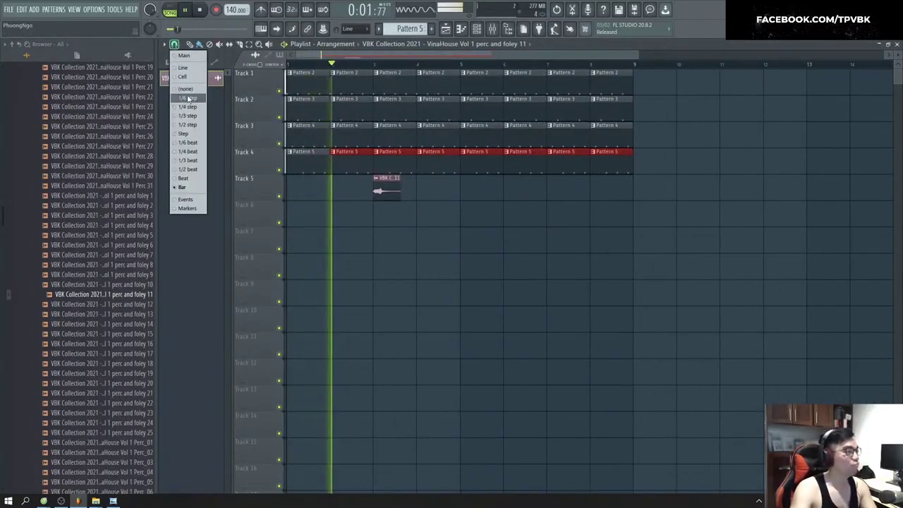
{"action": "left_click", "coordinate": [188, 134]}
{"action": "scroll", "coordinate": [291, 188], "scroll_direction": "up", "scroll_amount": 3}
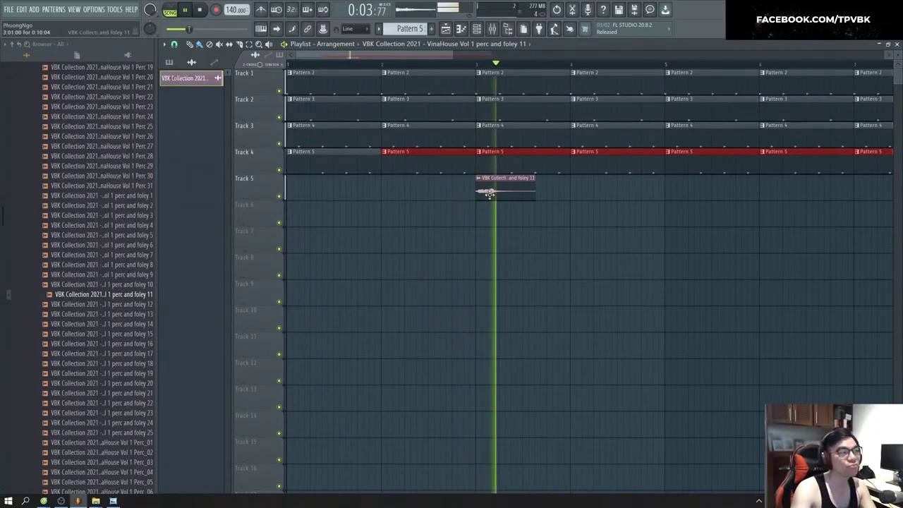
{"action": "scroll", "coordinate": [494, 192], "scroll_direction": "down", "scroll_amount": 3}
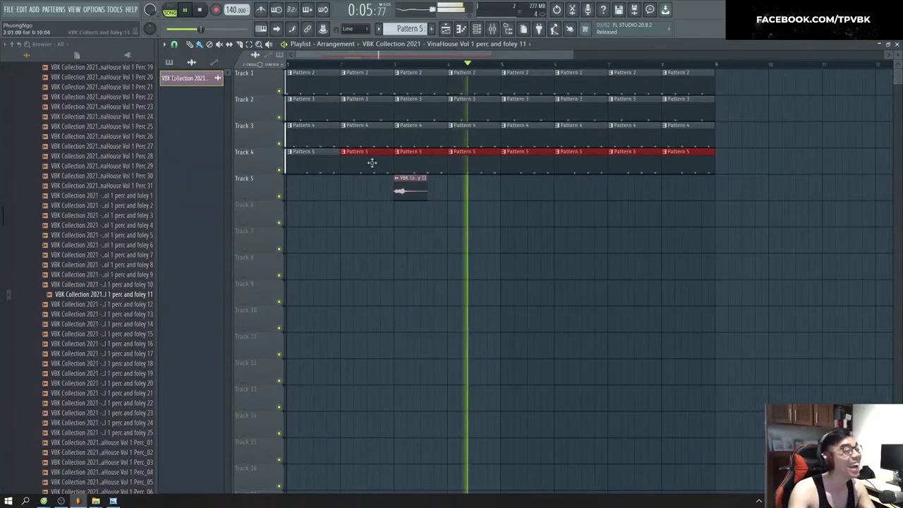
Step: Change the playlist snap again and add a second perc and foley 11 clip on Track 5 at bar 7 during playback
{"action": "left_click", "coordinate": [174, 44]}
{"action": "left_click", "coordinate": [188, 151]}
{"action": "left_click", "coordinate": [613, 189]}
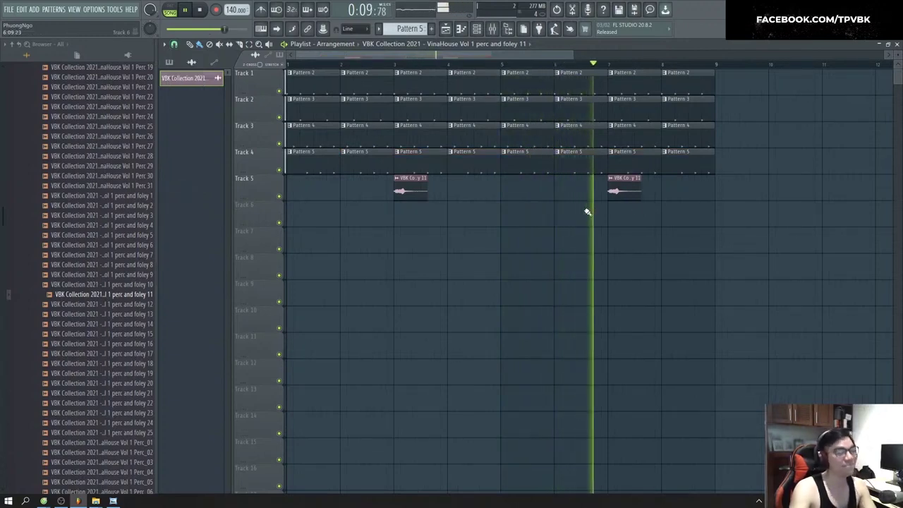
{"action": "key", "text": "space"}
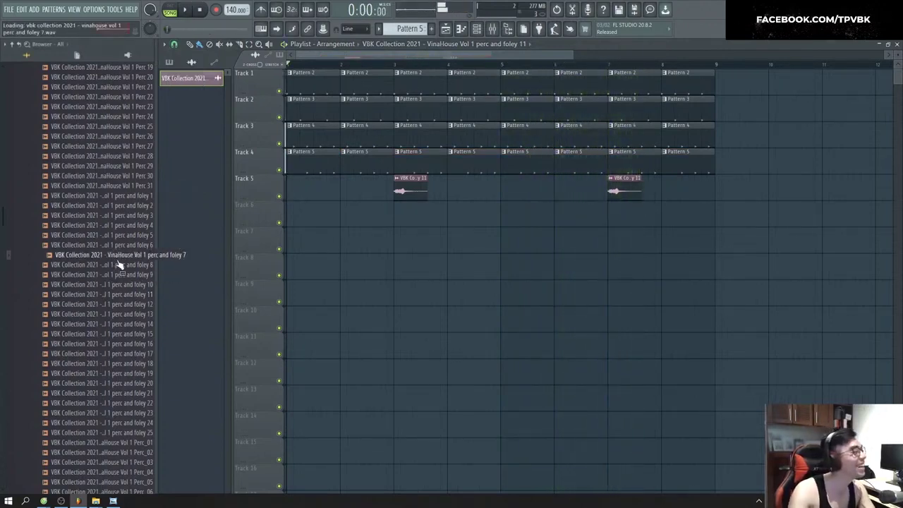
Step: Audition more Perc folder samples, including perc and foley 5, 4 and 21 to 25, and Perc_01 to Perc_03
{"action": "left_click", "coordinate": [139, 237]}
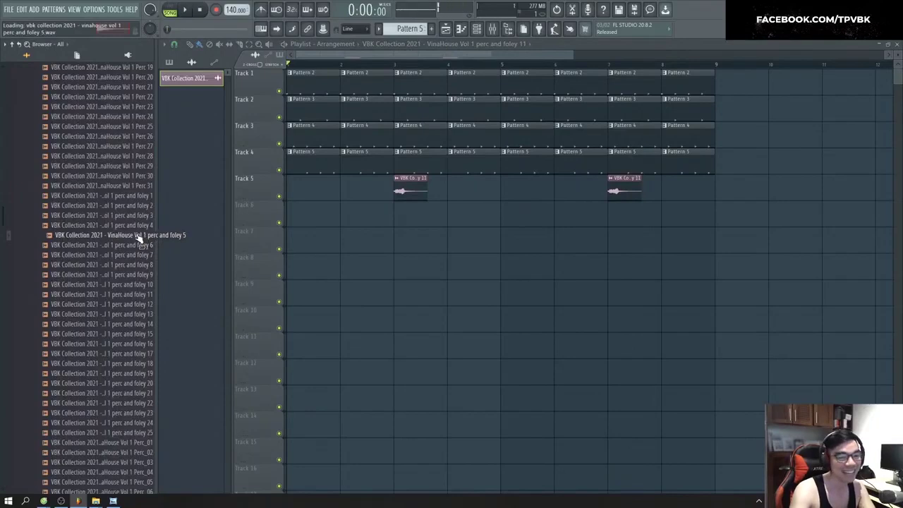
{"action": "left_click", "coordinate": [122, 226]}
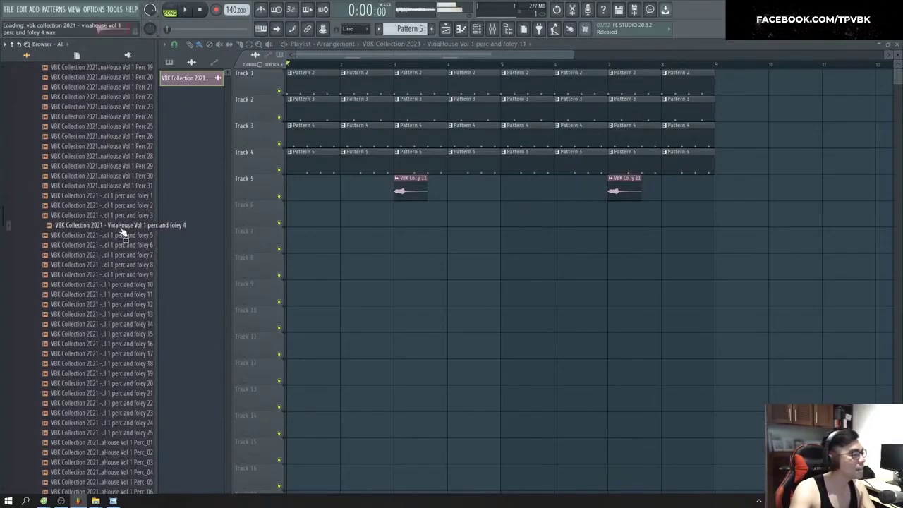
{"action": "scroll", "coordinate": [127, 317], "scroll_direction": "down", "scroll_amount": 4}
{"action": "left_click", "coordinate": [132, 265]}
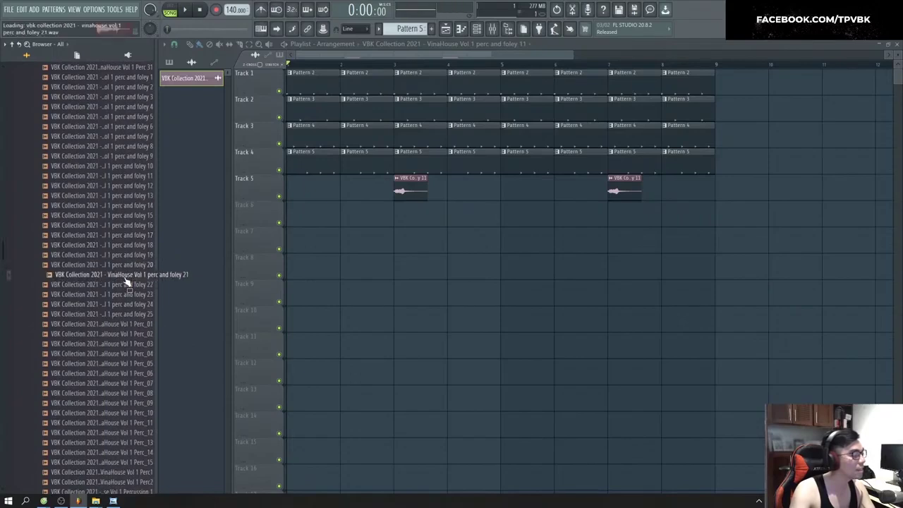
{"action": "left_click", "coordinate": [126, 285]}
{"action": "left_click", "coordinate": [127, 295]}
{"action": "left_click", "coordinate": [130, 305]}
{"action": "left_click", "coordinate": [131, 314]}
{"action": "left_click", "coordinate": [131, 324]}
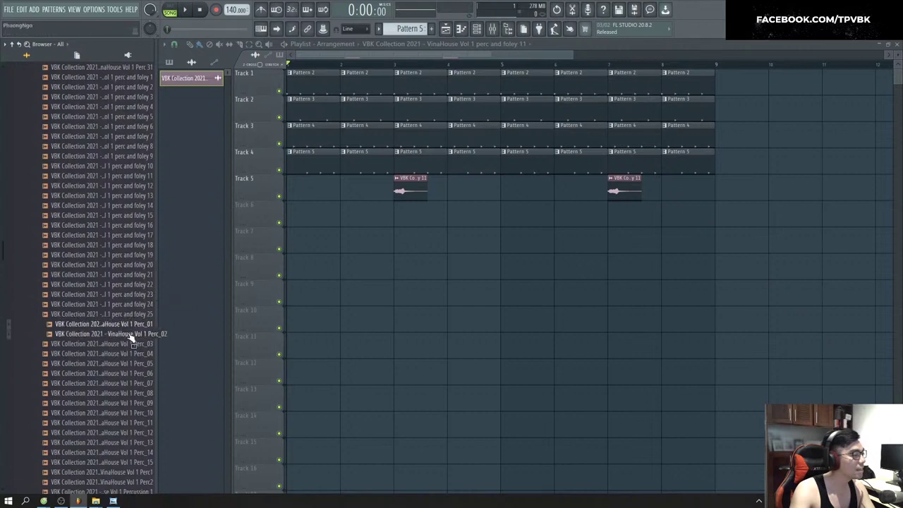
{"action": "left_click", "coordinate": [133, 344]}
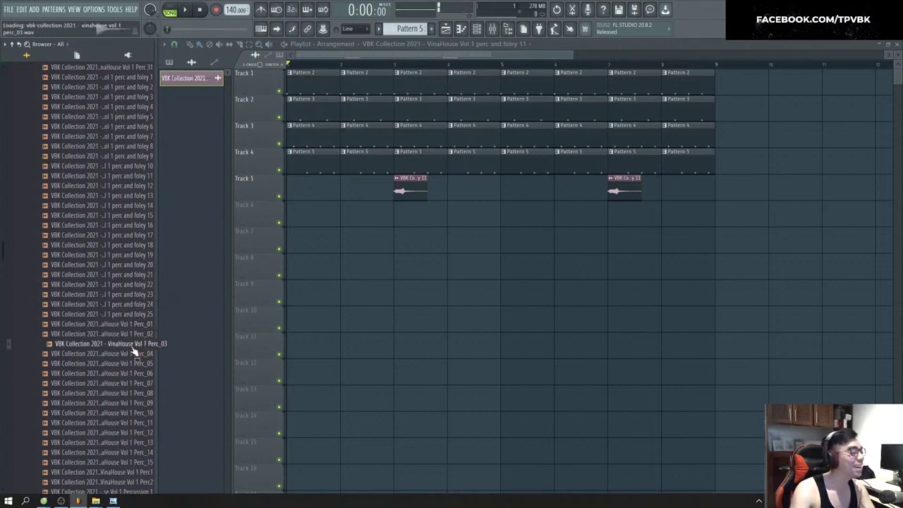
Step: Widen the browser to show full sample names and audition Perc_05 to Perc_07, Percussion 1 and Percussion 7
{"action": "left_click_drag", "start_coordinate": [156, 352], "coordinate": [185, 353]}
{"action": "scroll", "coordinate": [161, 346], "scroll_direction": "down", "scroll_amount": 2}
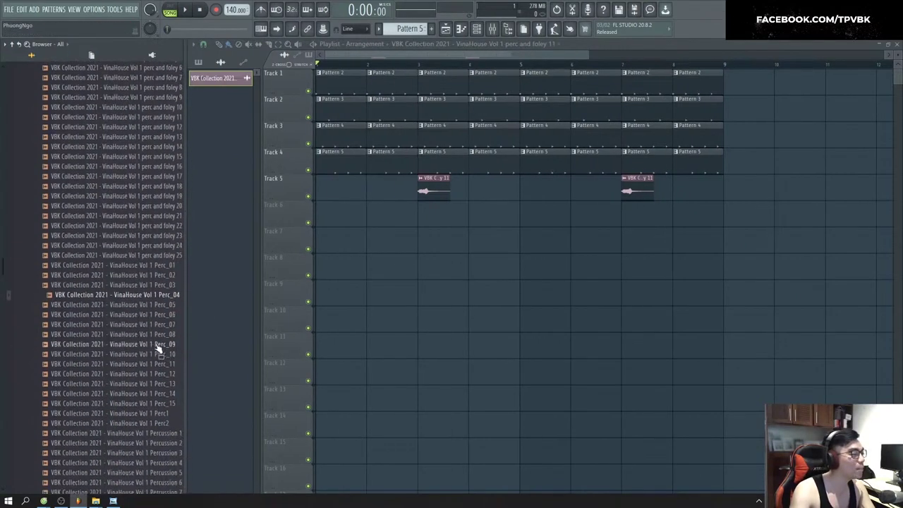
{"action": "left_click", "coordinate": [153, 306]}
{"action": "left_click", "coordinate": [153, 315]}
{"action": "left_click", "coordinate": [150, 325]}
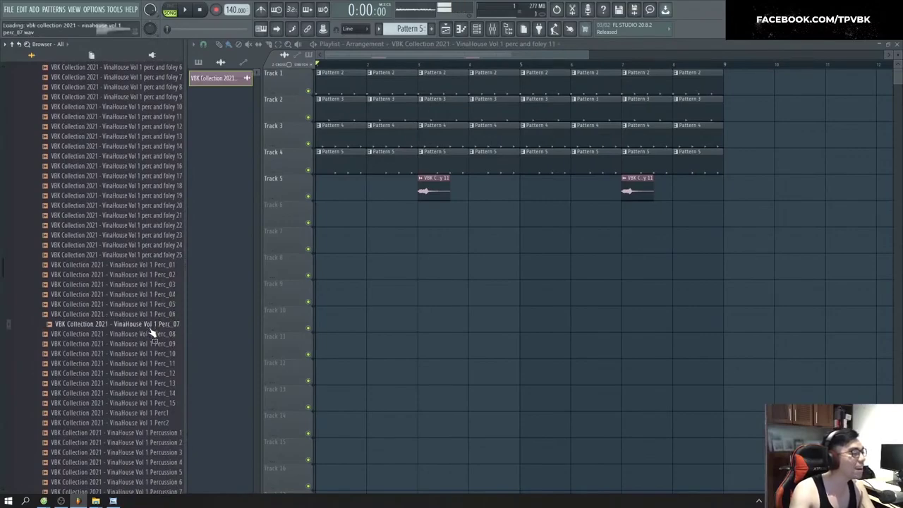
{"action": "left_click", "coordinate": [158, 433]}
{"action": "scroll", "coordinate": [161, 367], "scroll_direction": "down", "scroll_amount": 6}
{"action": "left_click", "coordinate": [150, 319]}
Step: Audition more samples throughout the Perc folder, including Perc 19 and Perc 13
{"action": "scroll", "coordinate": [148, 321], "scroll_direction": "down", "scroll_amount": 8}
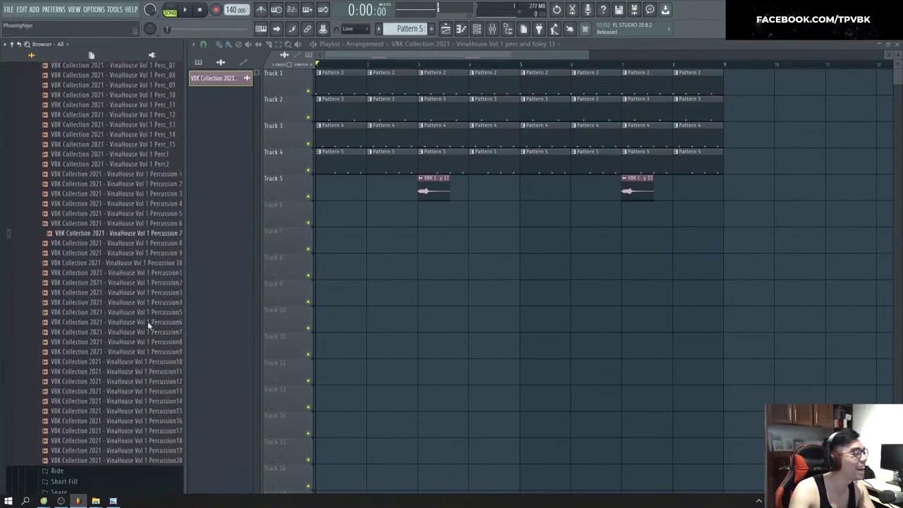
{"action": "left_click", "coordinate": [142, 286]}
{"action": "scroll", "coordinate": [145, 282], "scroll_direction": "down", "scroll_amount": 10}
{"action": "left_click", "coordinate": [147, 245]}
{"action": "scroll", "coordinate": [145, 244], "scroll_direction": "up", "scroll_amount": 2}
{"action": "left_click", "coordinate": [135, 227]}
{"action": "scroll", "coordinate": [135, 244], "scroll_direction": "up", "scroll_amount": 4}
{"action": "left_click", "coordinate": [134, 245]}
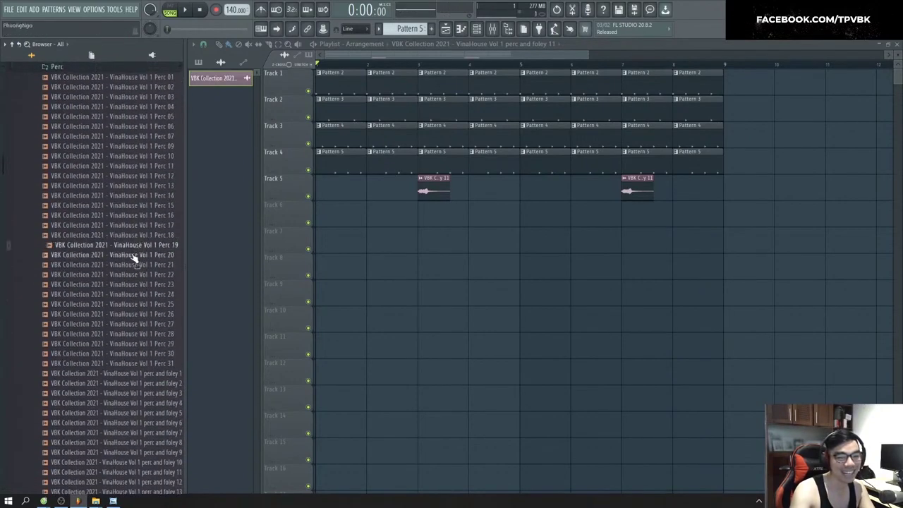
{"action": "scroll", "coordinate": [128, 246], "scroll_direction": "up", "scroll_amount": 2}
{"action": "left_click", "coordinate": [118, 247]}
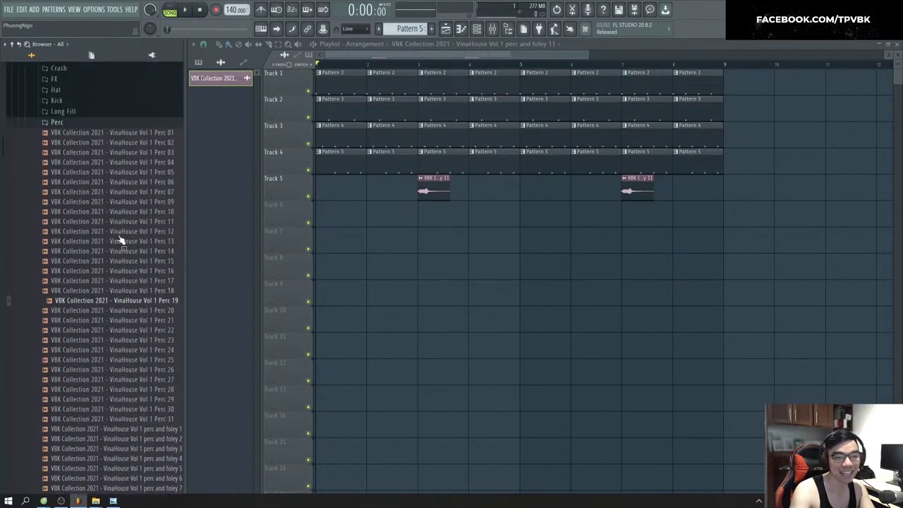
{"action": "left_click", "coordinate": [120, 245]}
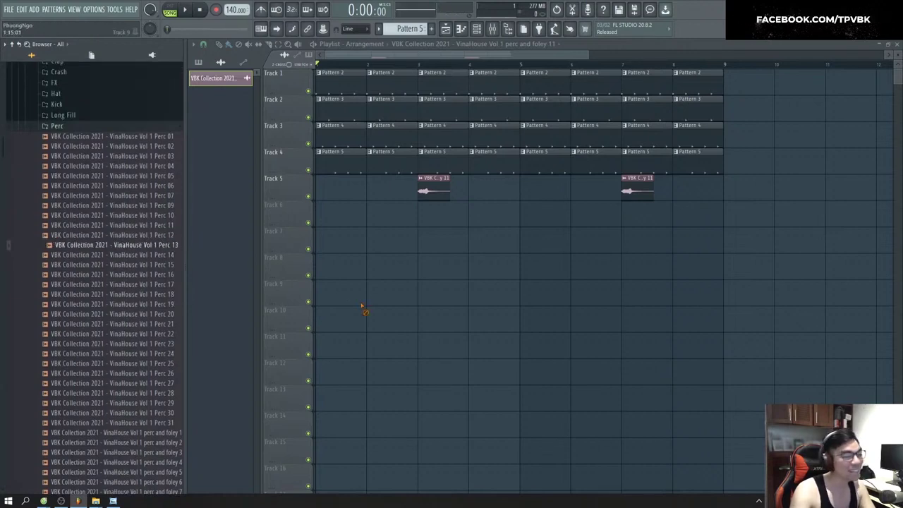
Step: Play the arrangement through the foley clip at bar 3, and replay it from bar 1
{"action": "double_click", "coordinate": [431, 195]}
{"action": "key", "text": "space"}
{"action": "left_click", "coordinate": [537, 174]}
{"action": "left_click", "coordinate": [420, 66]}
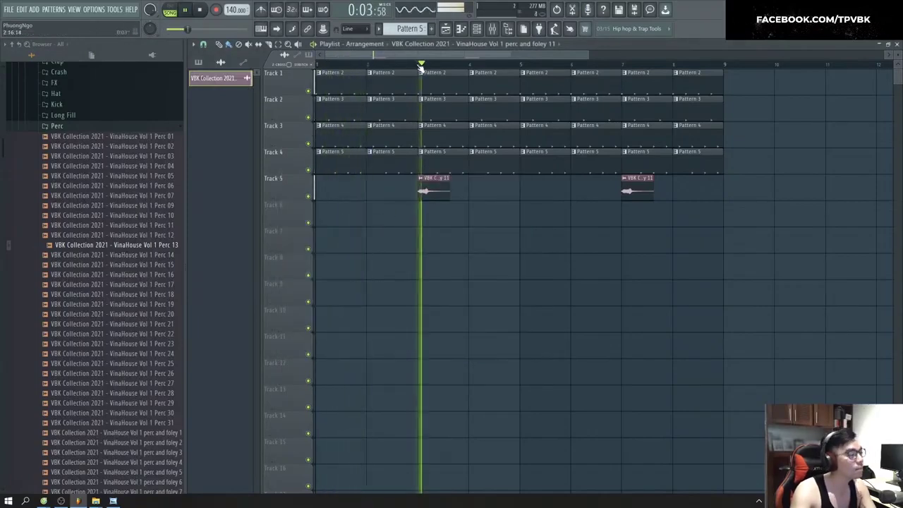
{"action": "key", "text": "space"}
{"action": "left_click", "coordinate": [332, 65]}
{"action": "key", "text": "space"}
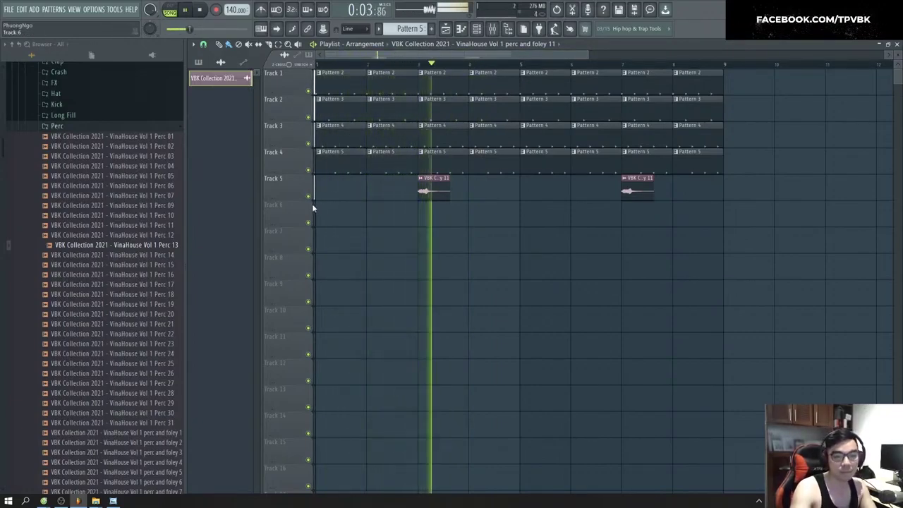
{"action": "key", "text": "space"}
Step: Create a new pattern named Bass Line
{"action": "key", "text": "F4"}
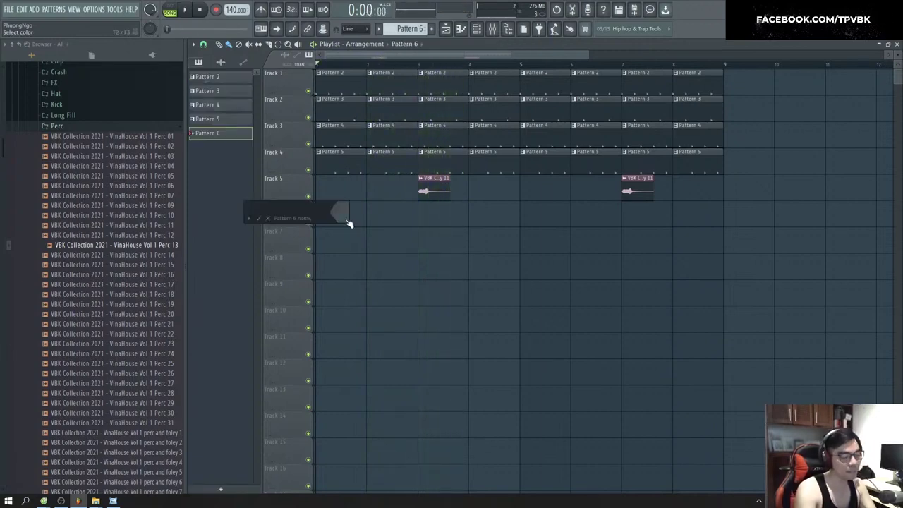
{"action": "type", "text": "Bass Lin"}
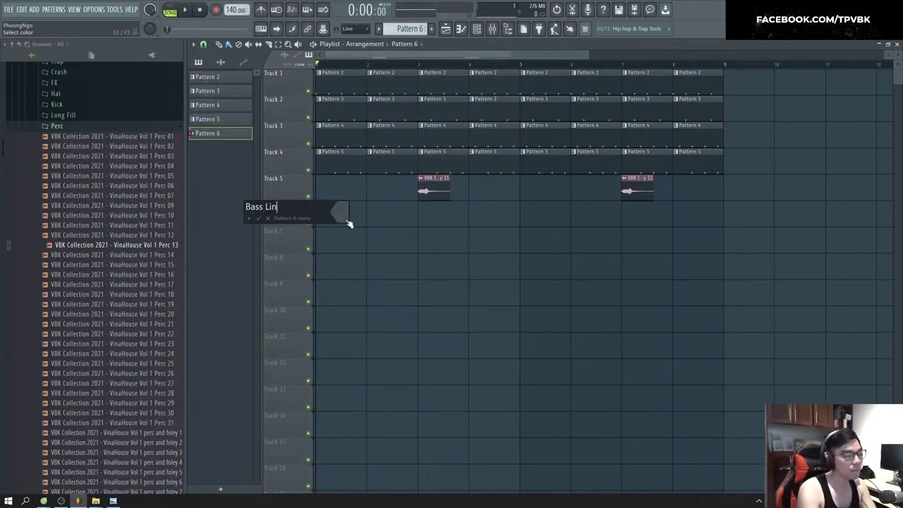
{"action": "type", "text": "e"}
{"action": "key", "text": "Return"}
Step: Add a Spire-1.1 synth channel to the channel rack
{"action": "key", "text": "F6"}
{"action": "left_click", "coordinate": [259, 56]}
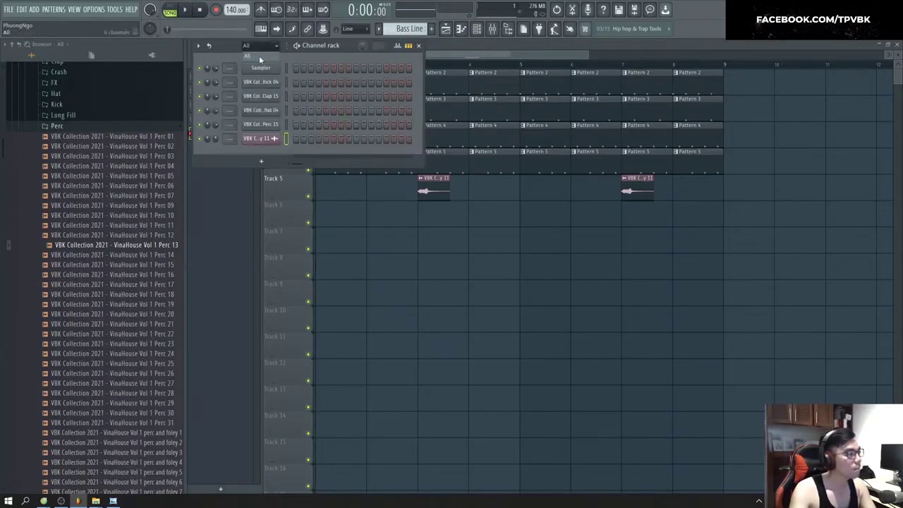
{"action": "left_click", "coordinate": [261, 162]}
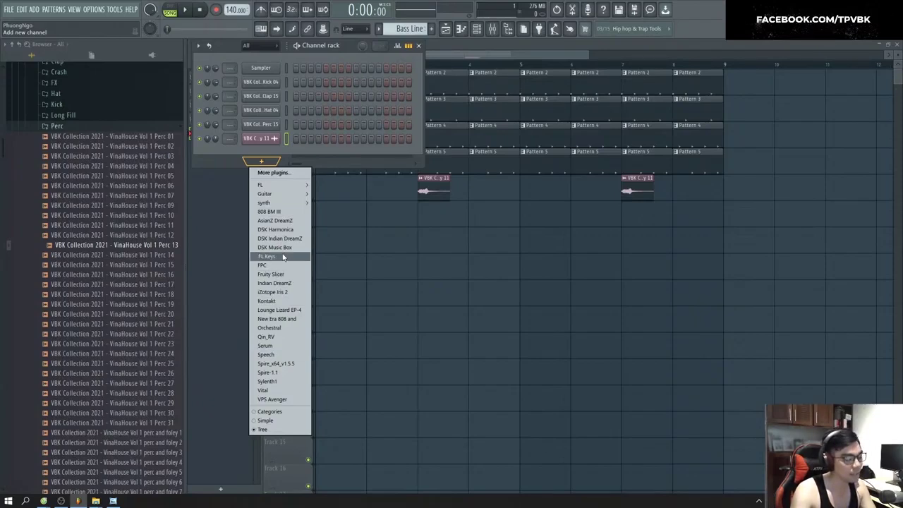
{"action": "left_click", "coordinate": [268, 372]}
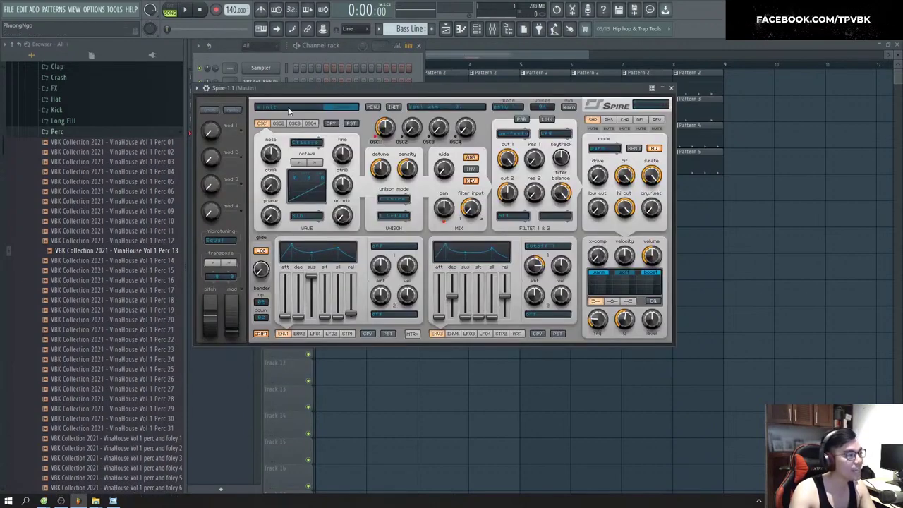
Step: Load BA 304 Saw FL and the following BA 304 Square FL preset from Spire's factory Basses, and return to the synth controls
{"action": "left_click", "coordinate": [288, 109]}
{"action": "left_click", "coordinate": [283, 143]}
{"action": "left_click", "coordinate": [413, 133]}
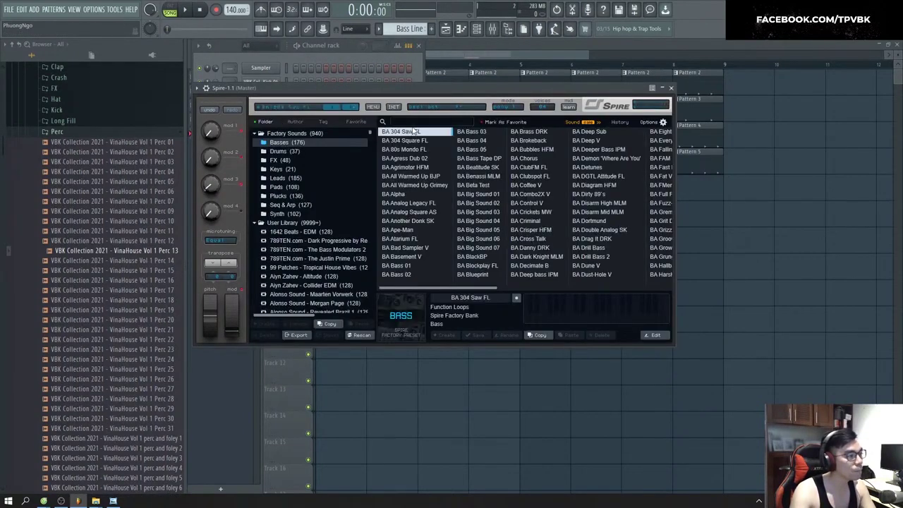
{"action": "left_click", "coordinate": [351, 107]}
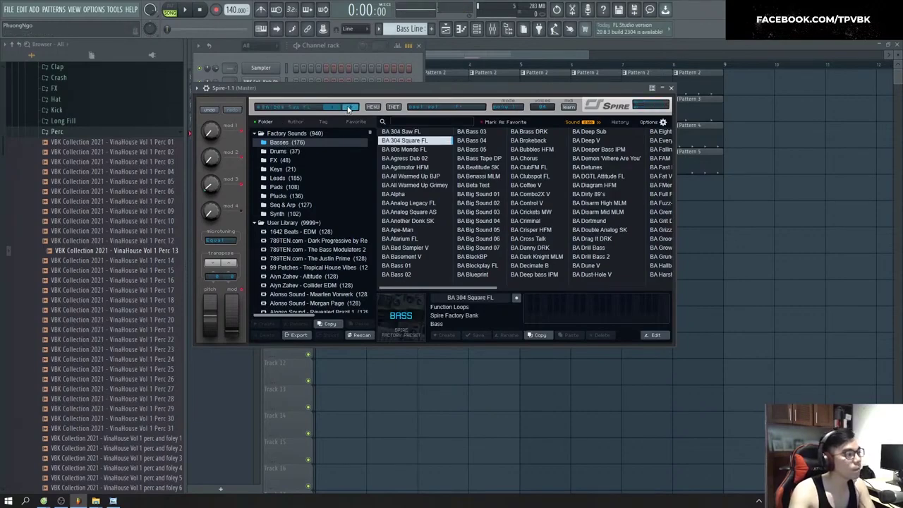
{"action": "left_click", "coordinate": [294, 110]}
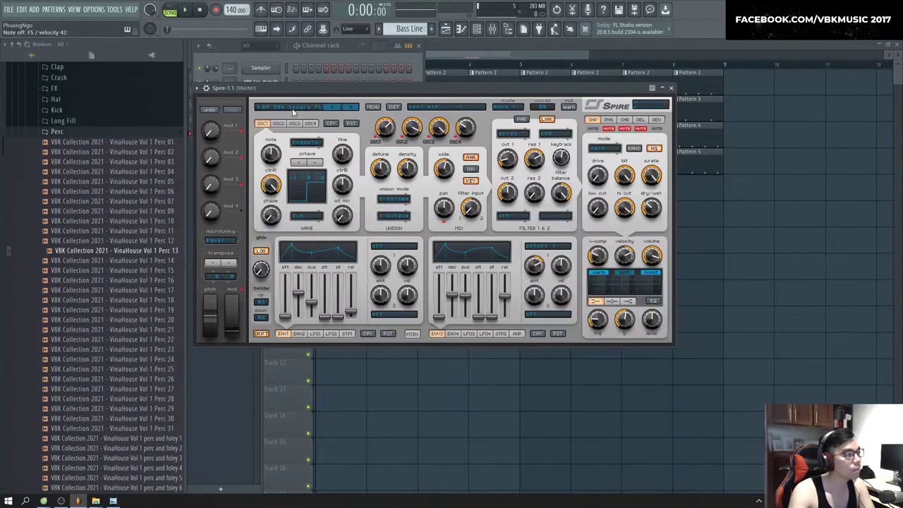
Step: Advance through Spire's bass presets one by one until BA Big Sound 02 is loaded
{"action": "left_click", "coordinate": [354, 108]}
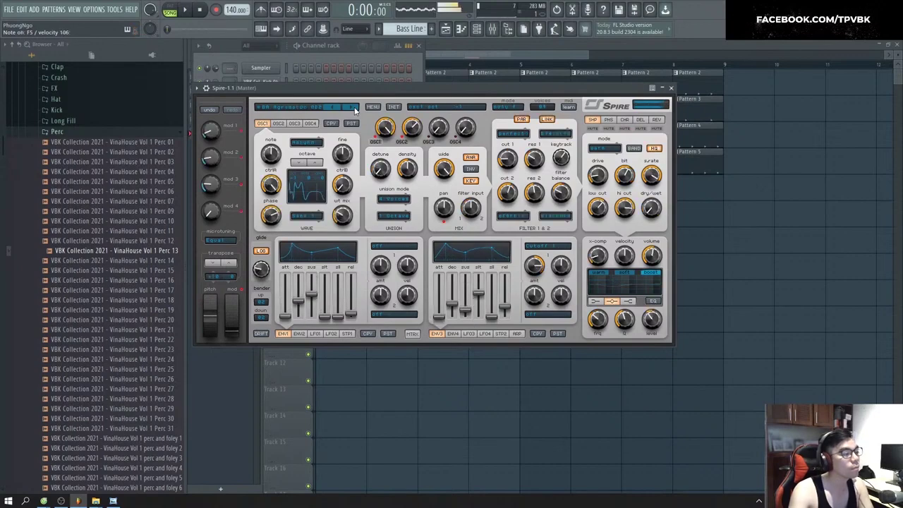
{"action": "left_click", "coordinate": [355, 108]}
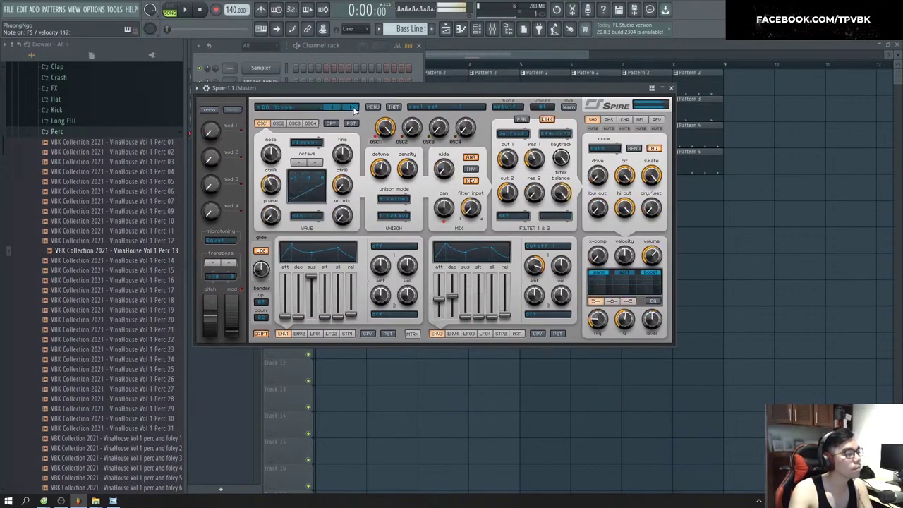
{"action": "left_click", "coordinate": [354, 108]}
{"action": "left_click", "coordinate": [354, 108]}
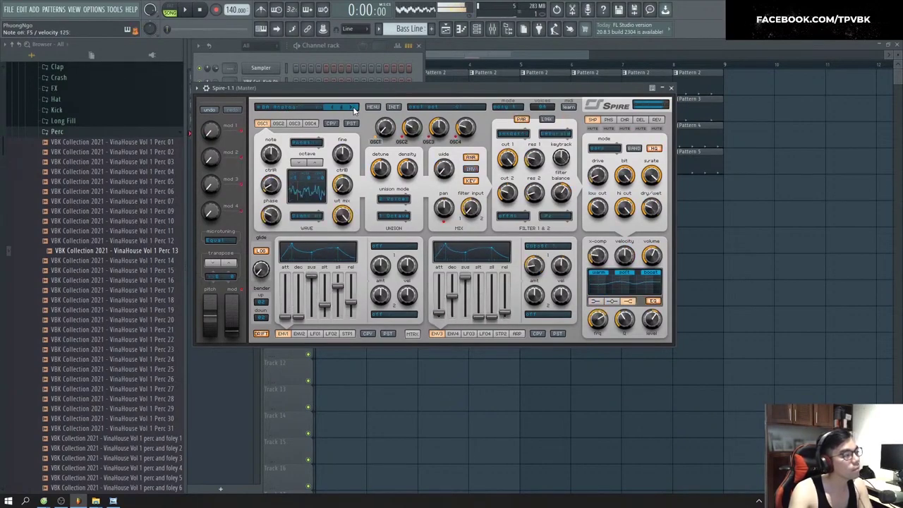
{"action": "left_click", "coordinate": [354, 108]}
{"action": "left_click", "coordinate": [354, 108]}
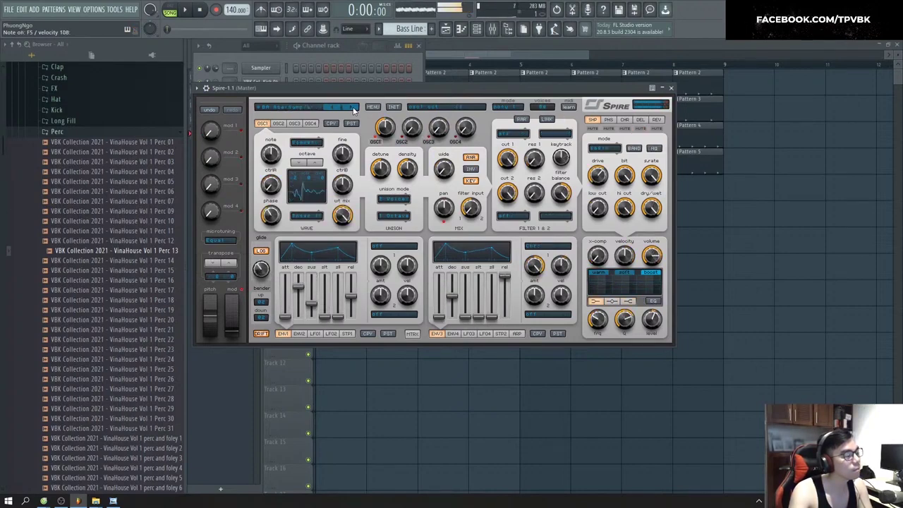
{"action": "left_click", "coordinate": [353, 108]}
{"action": "left_click", "coordinate": [354, 108]}
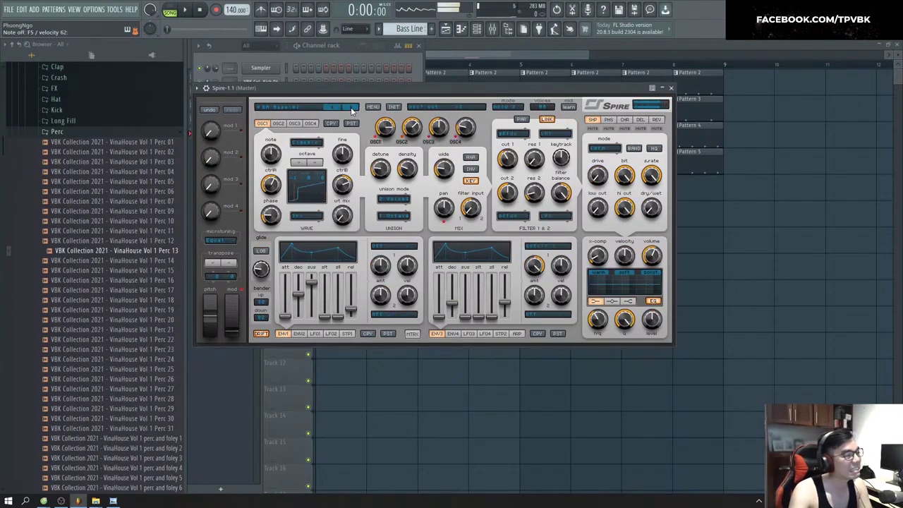
{"action": "left_click", "coordinate": [353, 108]}
{"action": "left_click", "coordinate": [353, 108]}
{"action": "left_click", "coordinate": [352, 110]}
{"action": "left_click", "coordinate": [352, 110]}
{"action": "left_click", "coordinate": [352, 109]}
{"action": "left_click", "coordinate": [352, 110]}
{"action": "left_click", "coordinate": [352, 110]}
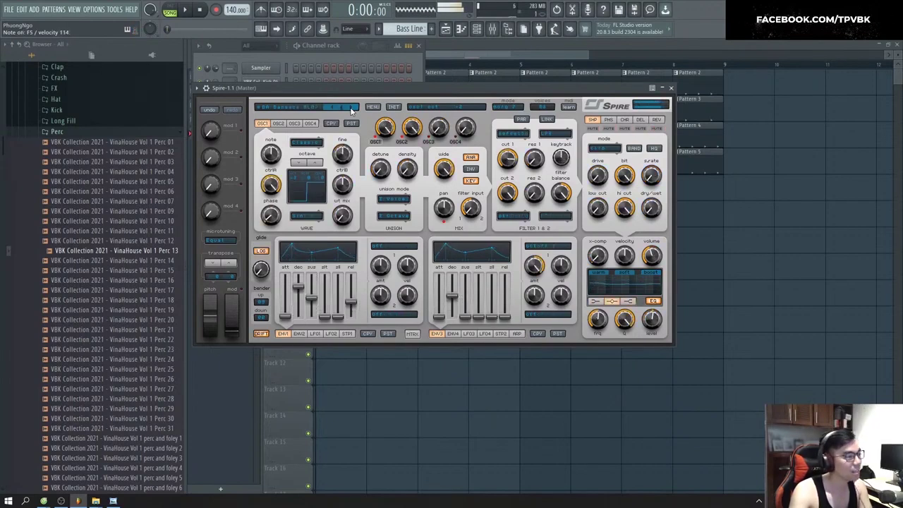
{"action": "left_click", "coordinate": [352, 109]}
{"action": "left_click", "coordinate": [352, 109]}
{"action": "left_click", "coordinate": [352, 109]}
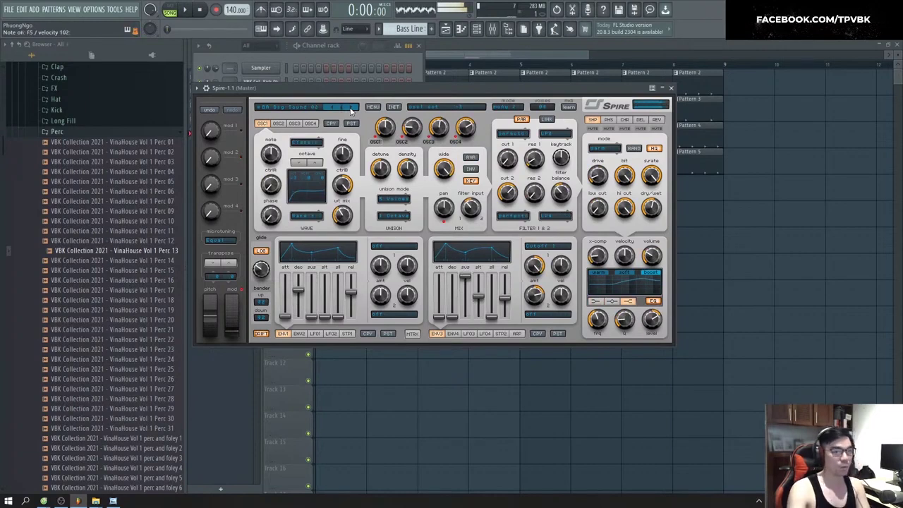
Step: Close the Spire window and rename the Spire-1.1 channel as Bass Line
{"action": "left_click", "coordinate": [671, 88]}
{"action": "right_click", "coordinate": [261, 153]}
{"action": "left_click", "coordinate": [317, 176]}
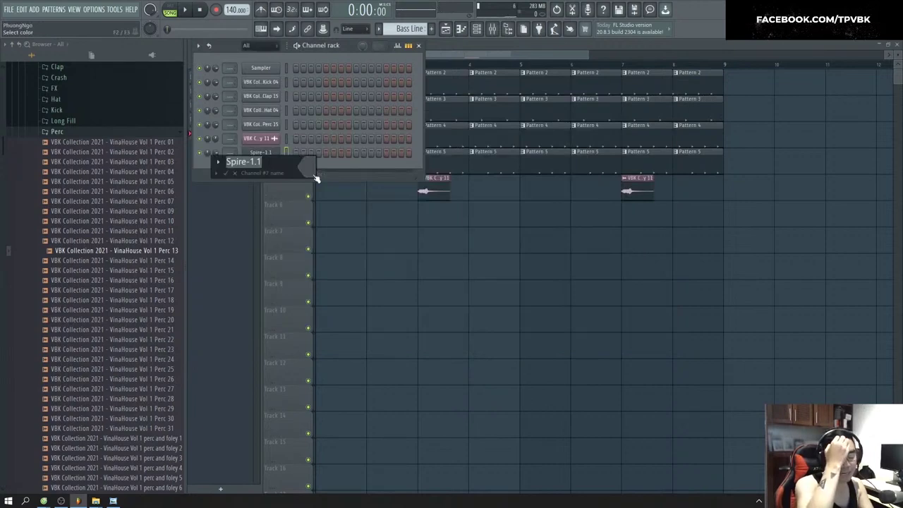
{"action": "type", "text": "Basss"}
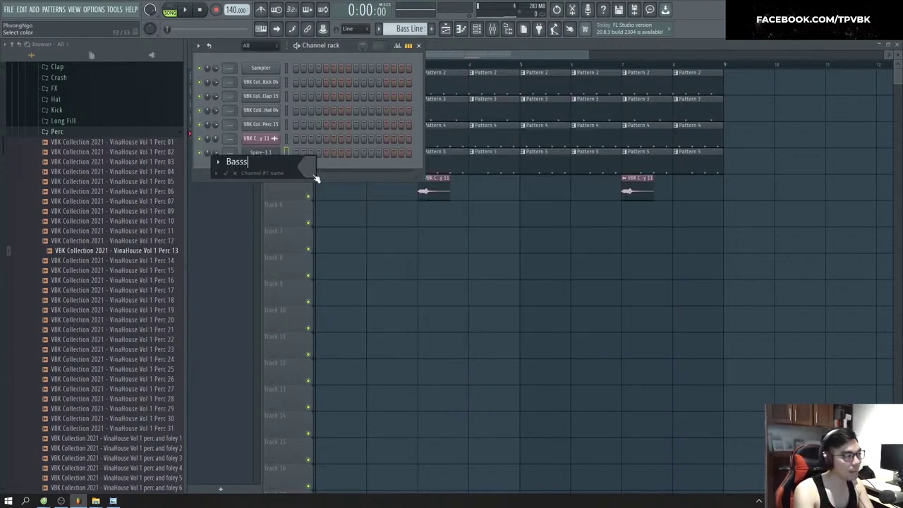
{"action": "key", "text": "BackSpace"}
{"action": "type", "text": " Line 1"}
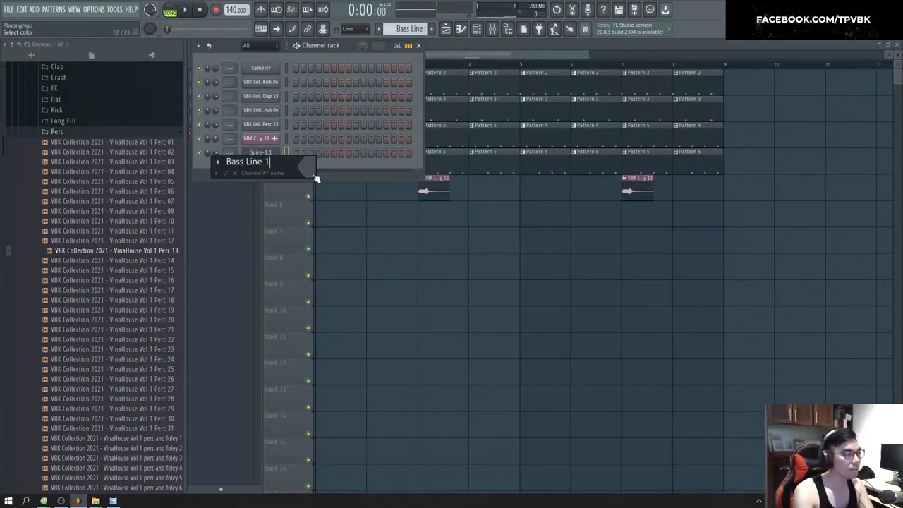
{"action": "key", "text": "BackSpace"}
{"action": "key", "text": "BackSpace"}
{"action": "type", "text": "1"}
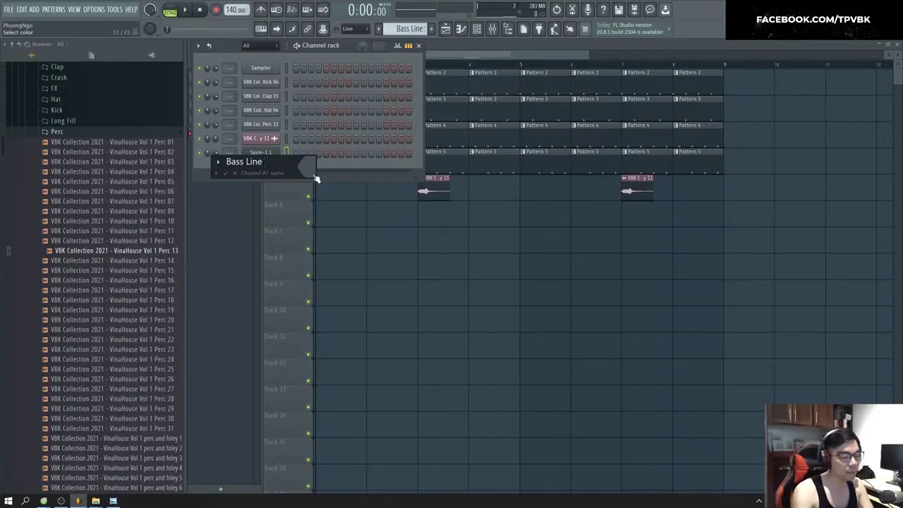
{"action": "key", "text": "Return"}
Step: Link the Bass Line channel to mixer insert 1 and load Kickstart in the first effect slot of Insert 103
{"action": "left_click", "coordinate": [263, 153]}
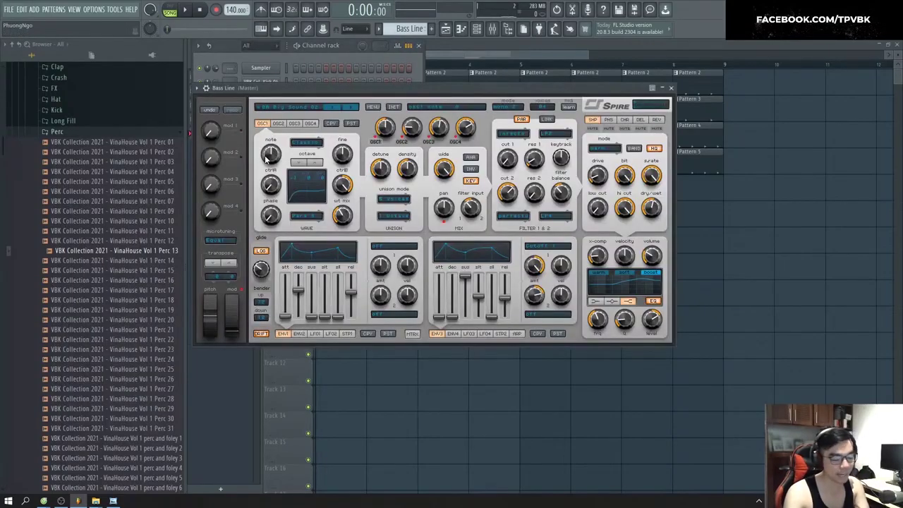
{"action": "key", "text": "ctrl+l"}
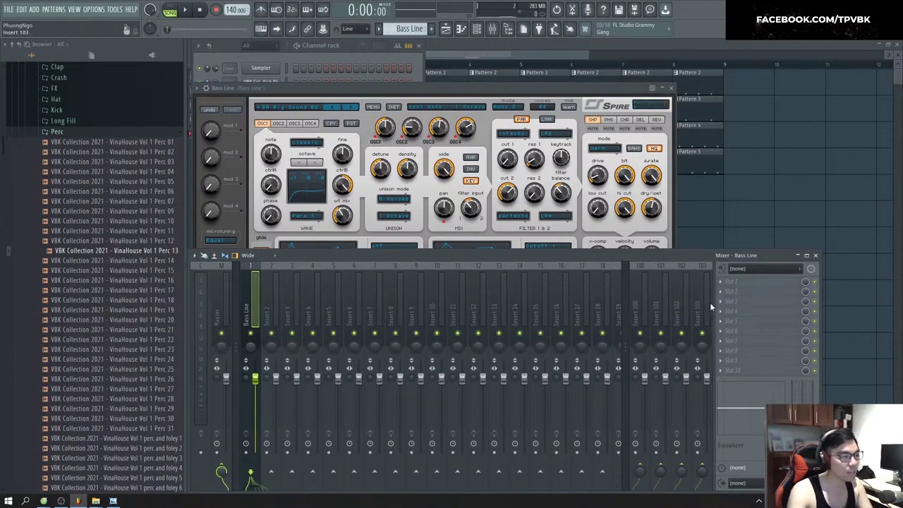
{"action": "left_click", "coordinate": [732, 282]}
{"action": "key", "text": "k"}
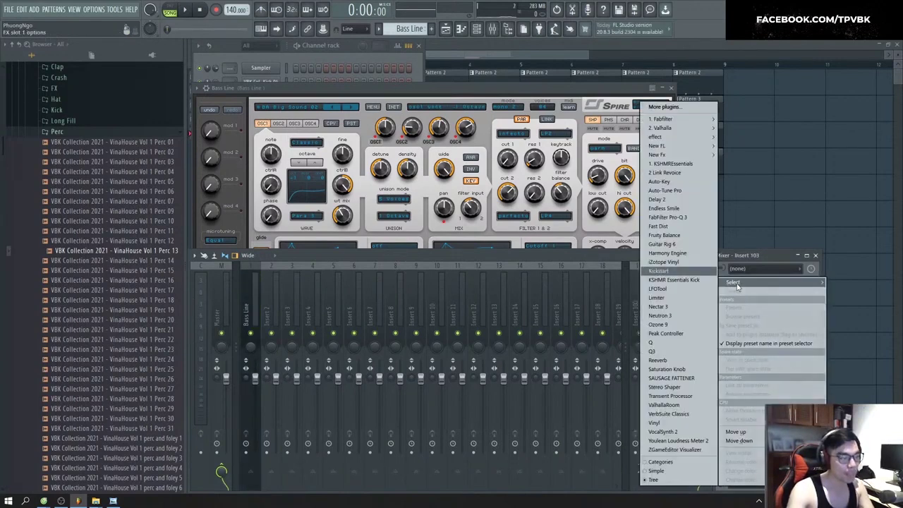
{"action": "key", "text": "Return"}
Step: Route the Bass Line mixer track to Insert 103 only
{"action": "left_click", "coordinate": [257, 312]}
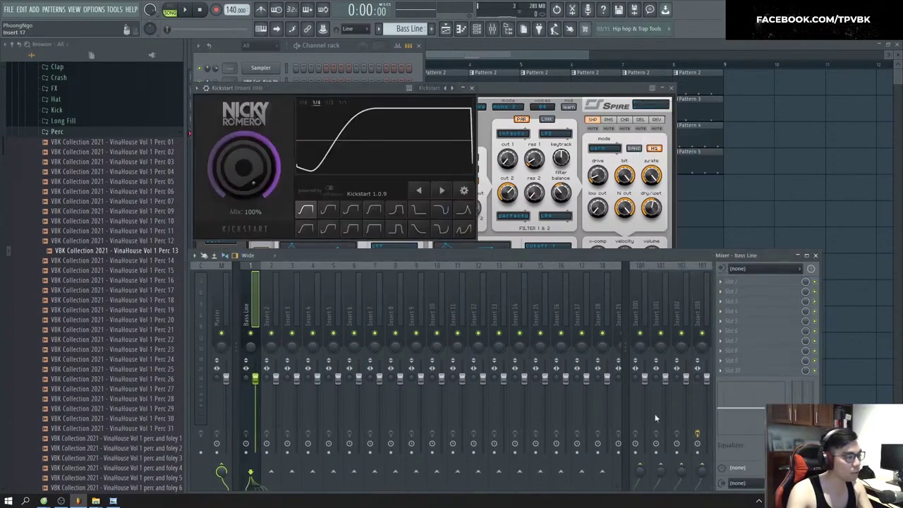
{"action": "right_click", "coordinate": [704, 468]}
{"action": "left_click", "coordinate": [718, 459]}
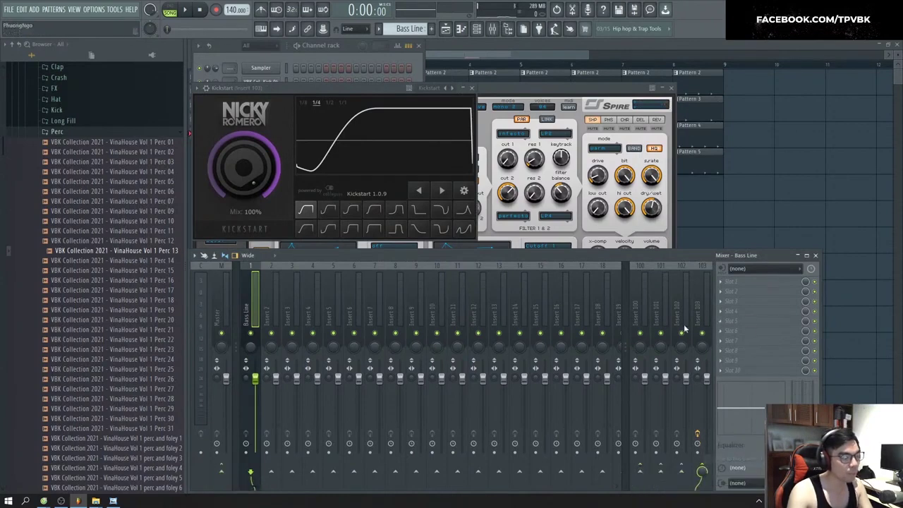
Step: Open Kickstart on Insert 103, choose the fifth curve shape in the upper row, and close the plugin window
{"action": "left_click", "coordinate": [704, 324]}
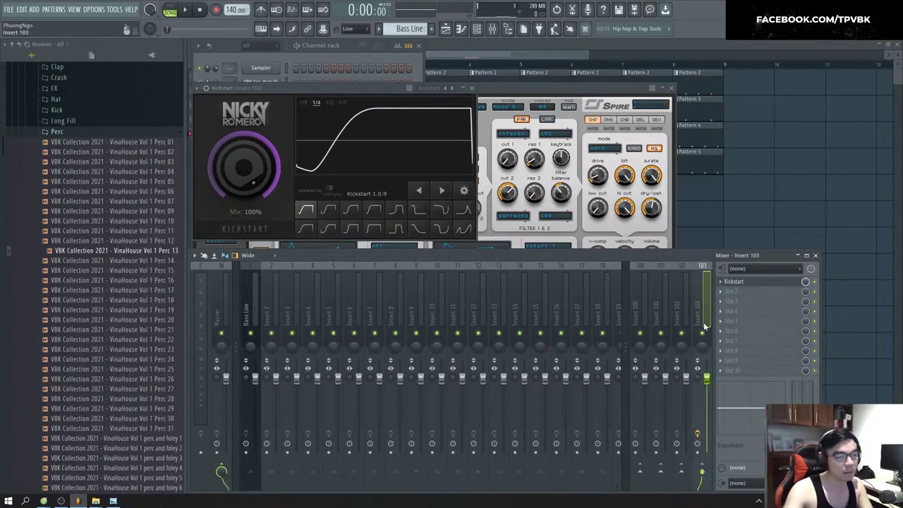
{"action": "left_click", "coordinate": [789, 280]}
{"action": "left_click", "coordinate": [767, 281]}
{"action": "left_click_drag", "start_coordinate": [369, 93], "coordinate": [513, 193]}
{"action": "left_click", "coordinate": [564, 311]}
{"action": "left_click", "coordinate": [541, 312]}
{"action": "left_click", "coordinate": [616, 189]}
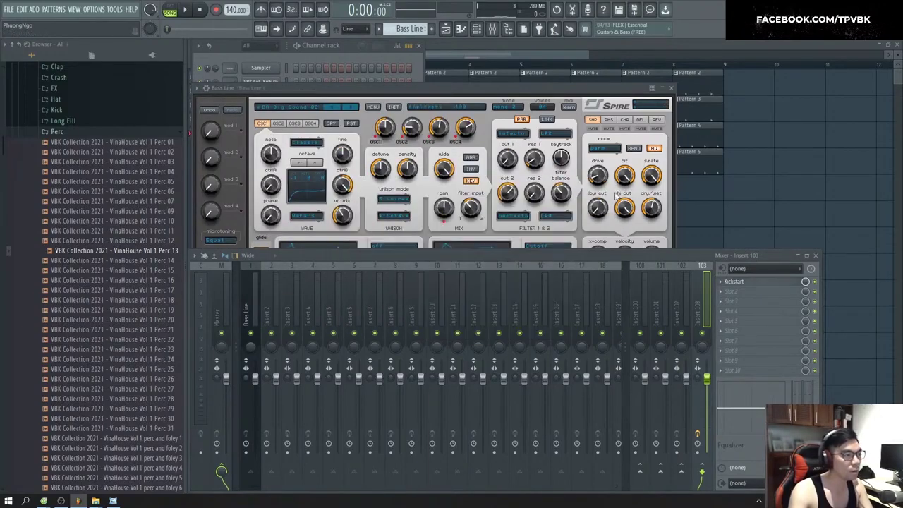
Step: Place the Bass Line pattern on Track 6 at bar 1 and open the Bass Line channel's piano roll
{"action": "key", "text": "F5"}
{"action": "left_click", "coordinate": [332, 211]}
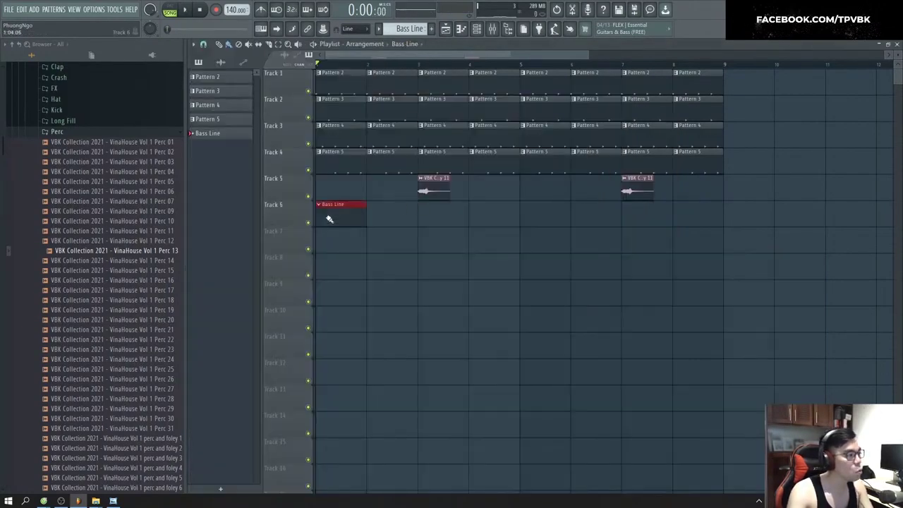
{"action": "key", "text": "F6"}
{"action": "right_click", "coordinate": [272, 153]}
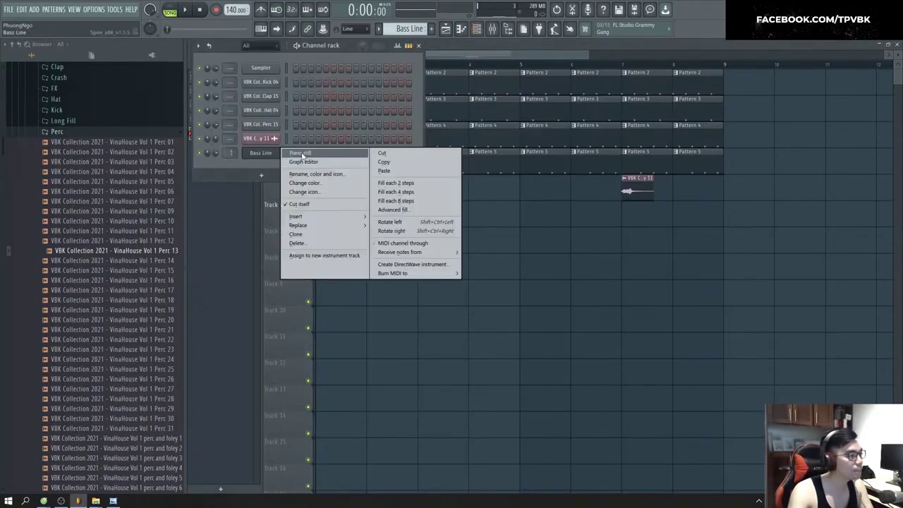
{"action": "left_click", "coordinate": [300, 151]}
Step: Clear the test notes and place a single A4 note at the start of the Bass Line pattern
{"action": "left_click", "coordinate": [204, 233]}
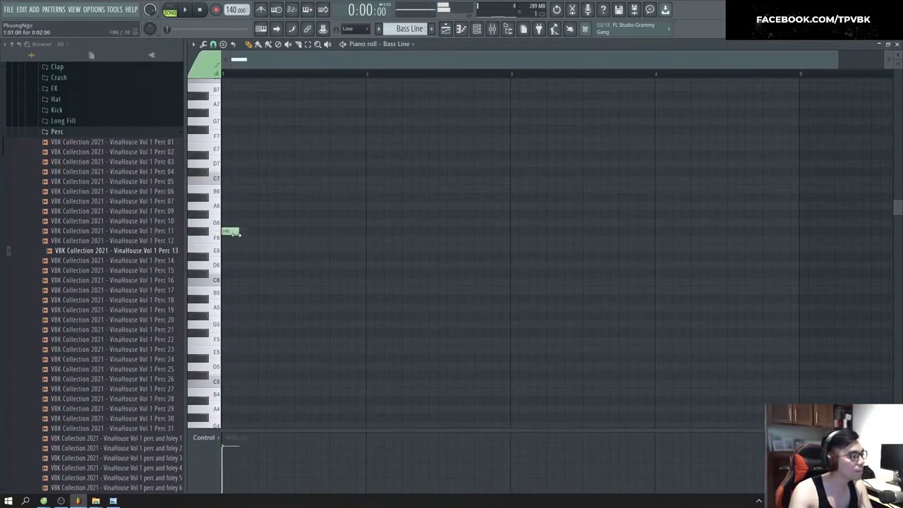
{"action": "right_click", "coordinate": [230, 233]}
{"action": "scroll", "coordinate": [242, 301], "scroll_direction": "down", "scroll_amount": 2}
{"action": "left_click_drag", "start_coordinate": [232, 283], "coordinate": [200, 283]}
{"action": "right_click", "coordinate": [231, 283]}
{"action": "scroll", "coordinate": [263, 350], "scroll_direction": "down", "scroll_amount": 2}
{"action": "mouse_move", "coordinate": [232, 316]}
{"action": "left_mouse_down"}
{"action": "mouse_move", "coordinate": [187, 314]}
{"action": "mouse_move", "coordinate": [219, 308]}
{"action": "left_mouse_up"}
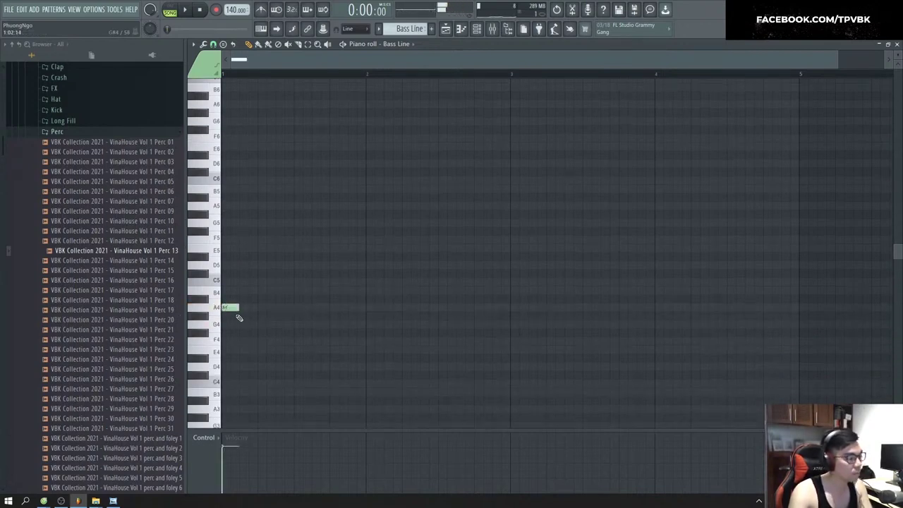
Step: Open the Bass Line channel's Spire and mute all five effects: SHP, PHS, CHR, DEL and REV
{"action": "key", "text": "F6"}
{"action": "left_click", "coordinate": [268, 155]}
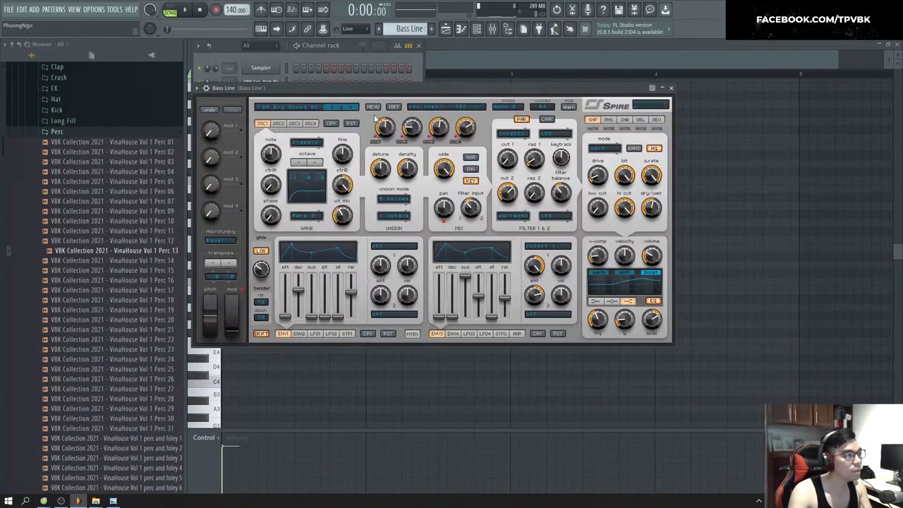
{"action": "left_click", "coordinate": [640, 129]}
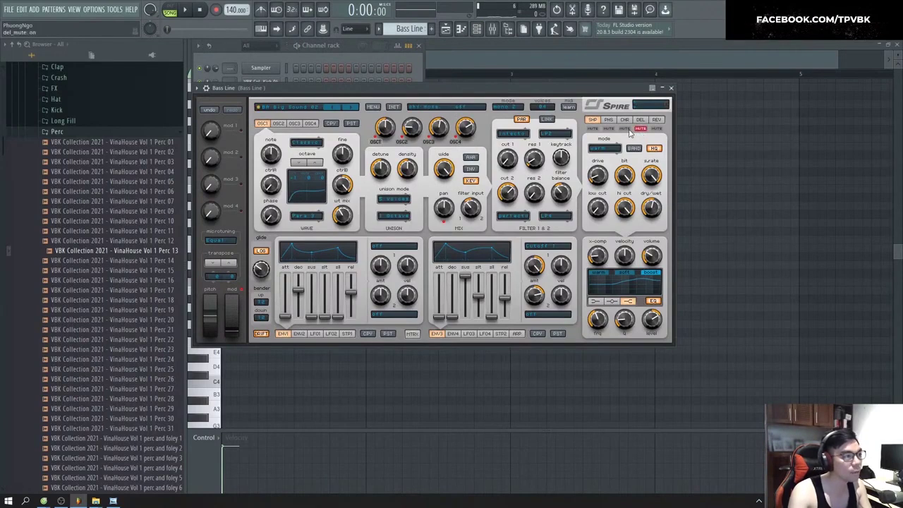
{"action": "left_click", "coordinate": [599, 129]}
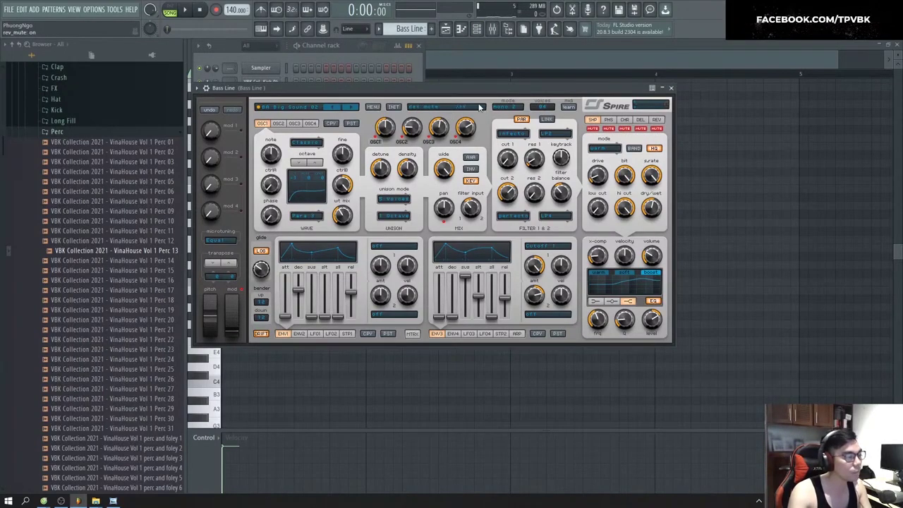
Step: Lower the release of Spire's envelopes 1 and 3 to minimum and view envelope 3's modulation target list
{"action": "left_click", "coordinate": [419, 79]}
{"action": "left_click", "coordinate": [270, 158]}
{"action": "left_click", "coordinate": [269, 158]}
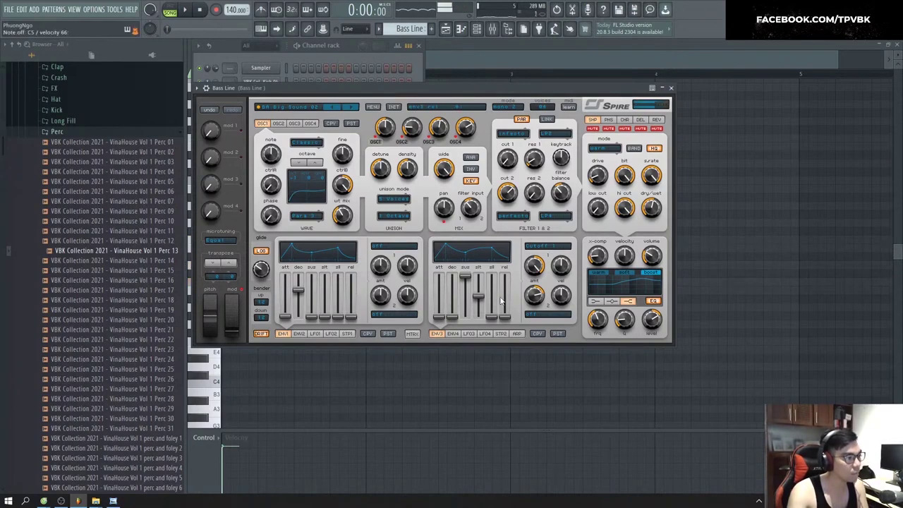
{"action": "left_click", "coordinate": [547, 246]}
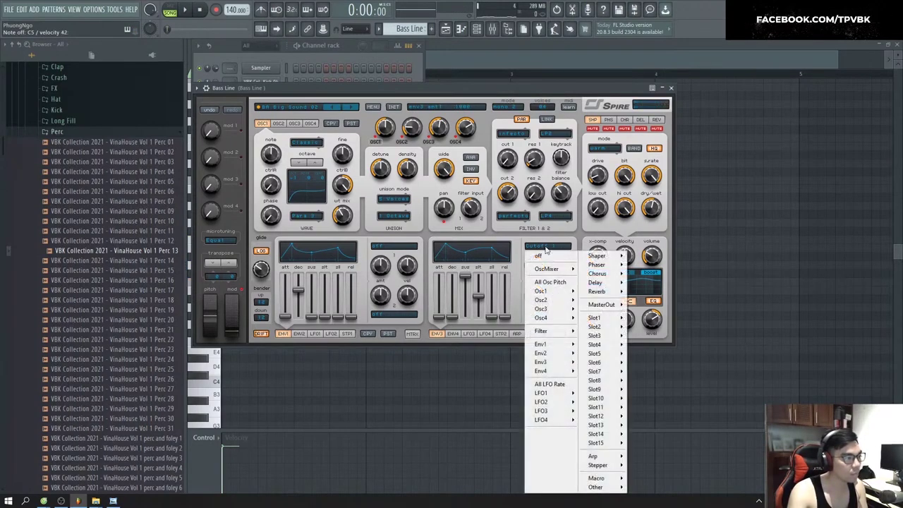
{"action": "left_click", "coordinate": [547, 246]}
{"action": "left_click", "coordinate": [546, 247]}
{"action": "left_click", "coordinate": [518, 245]}
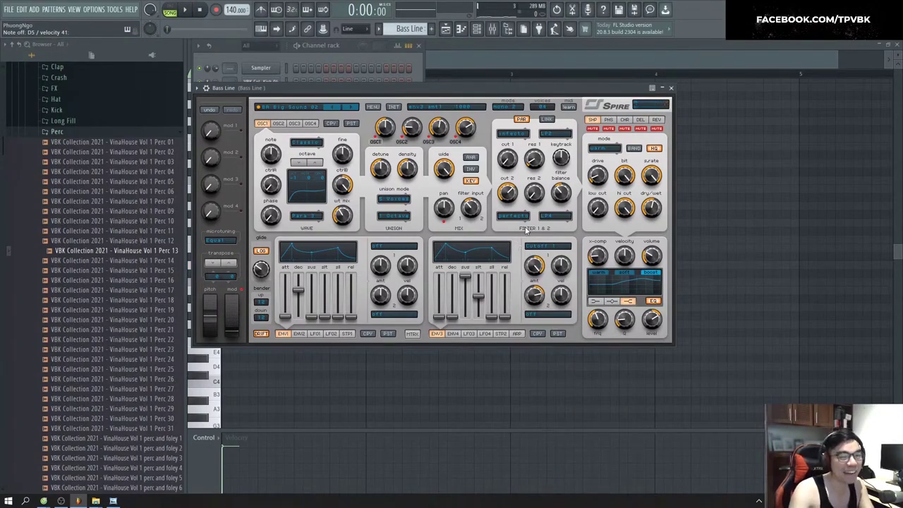
Step: In the Bass Line piano roll, move the first note to G4 and lengthen it to 0:04:00
{"action": "left_click", "coordinate": [408, 79]}
{"action": "left_click", "coordinate": [312, 153]}
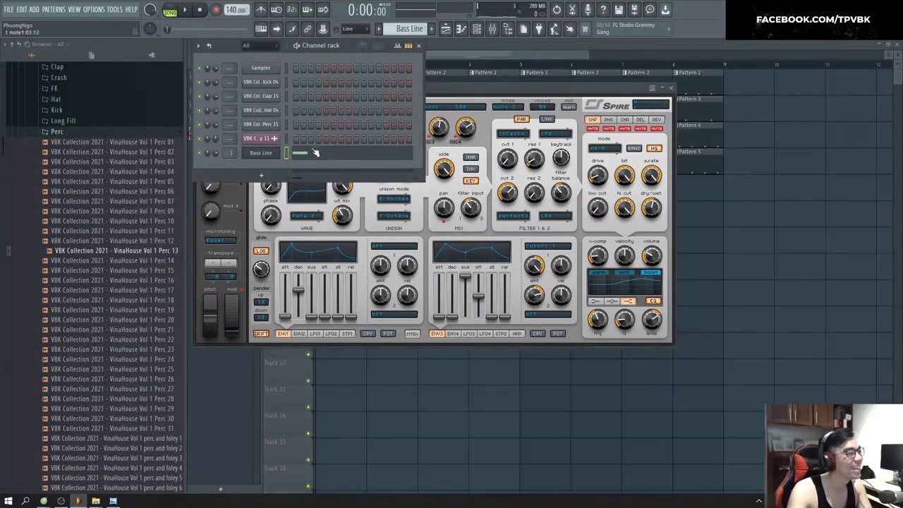
{"action": "left_click", "coordinate": [313, 154]}
{"action": "key", "text": "space"}
{"action": "left_click_drag", "start_coordinate": [238, 307], "coordinate": [243, 324]}
{"action": "key", "text": "space"}
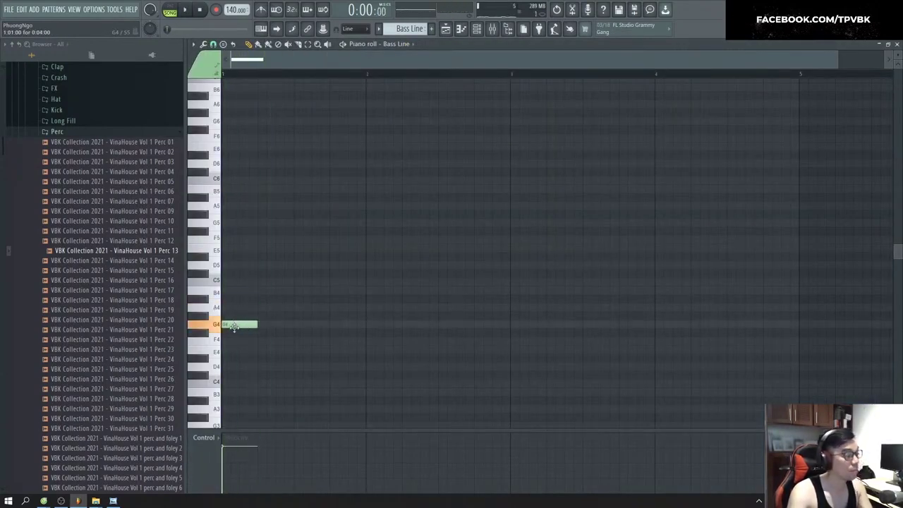
{"action": "left_click", "coordinate": [237, 326]}
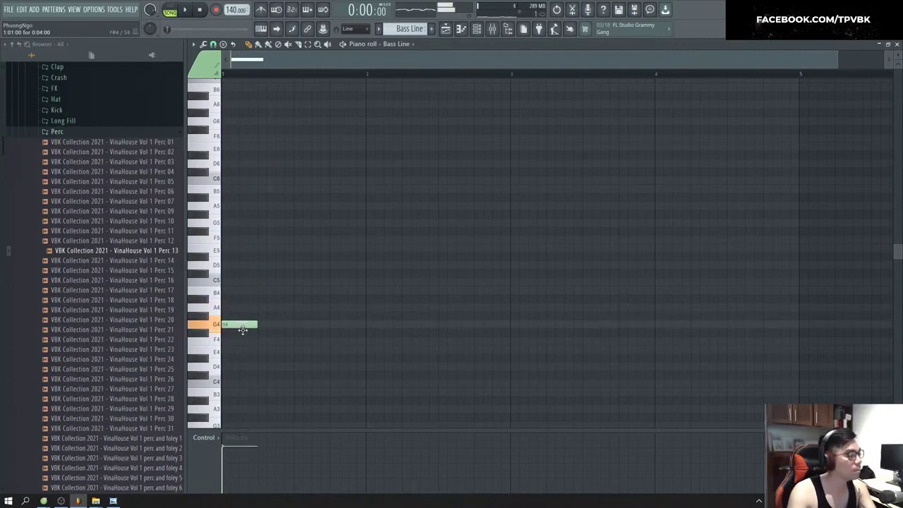
{"action": "mouse_move", "coordinate": [242, 326]}
{"action": "left_mouse_down"}
{"action": "mouse_move", "coordinate": [241, 334]}
{"action": "mouse_move", "coordinate": [248, 328]}
{"action": "left_mouse_up"}
Step: Reopen the Bass Line channel's Spire and advance through the Big Sound presets to BA Big Sound 06
{"action": "key", "text": "F6"}
{"action": "left_click", "coordinate": [266, 152]}
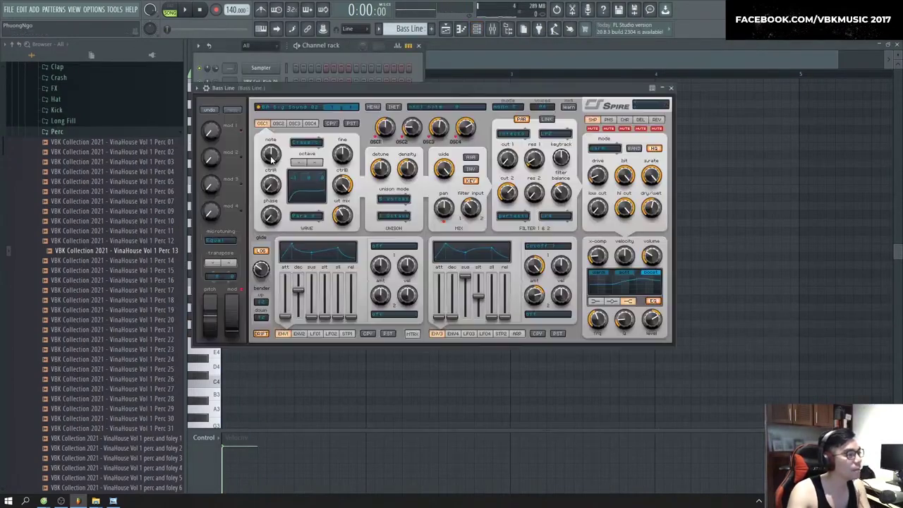
{"action": "left_click", "coordinate": [348, 108]}
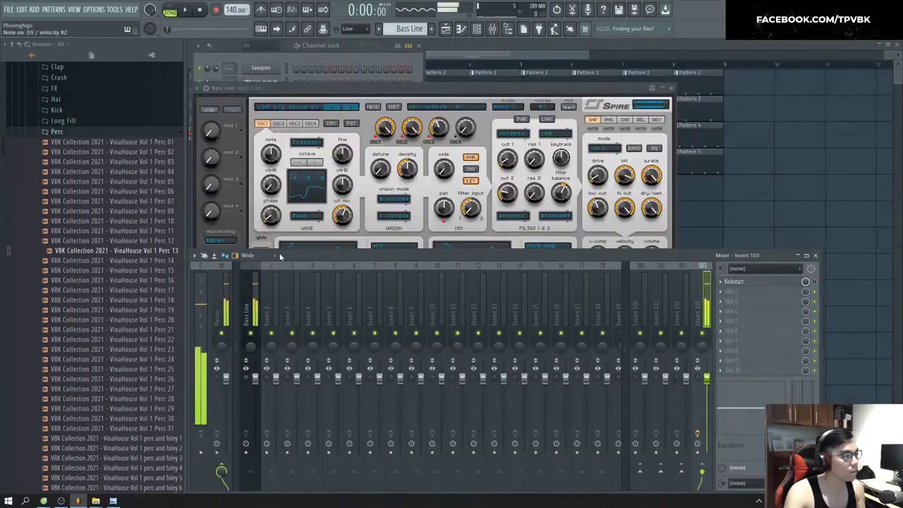
{"action": "left_click", "coordinate": [357, 92]}
{"action": "left_click", "coordinate": [351, 108]}
{"action": "left_click", "coordinate": [351, 108]}
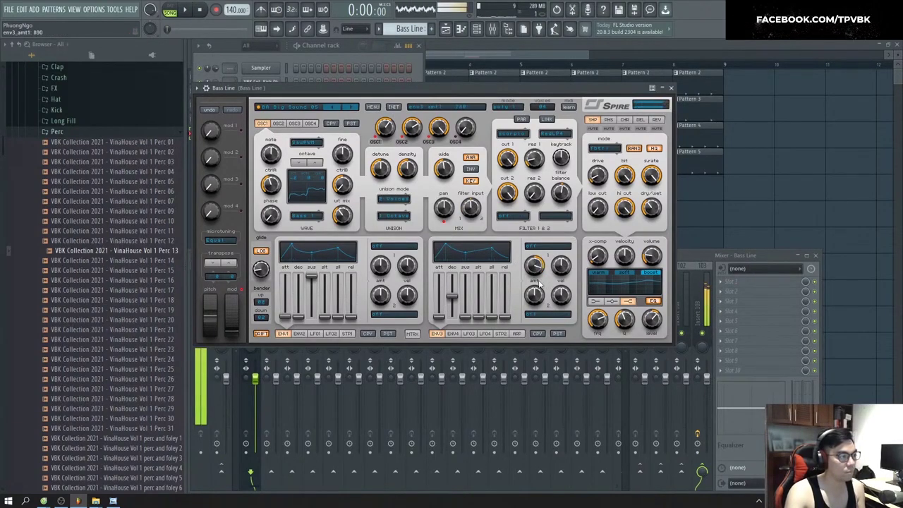
{"action": "left_click", "coordinate": [352, 108]}
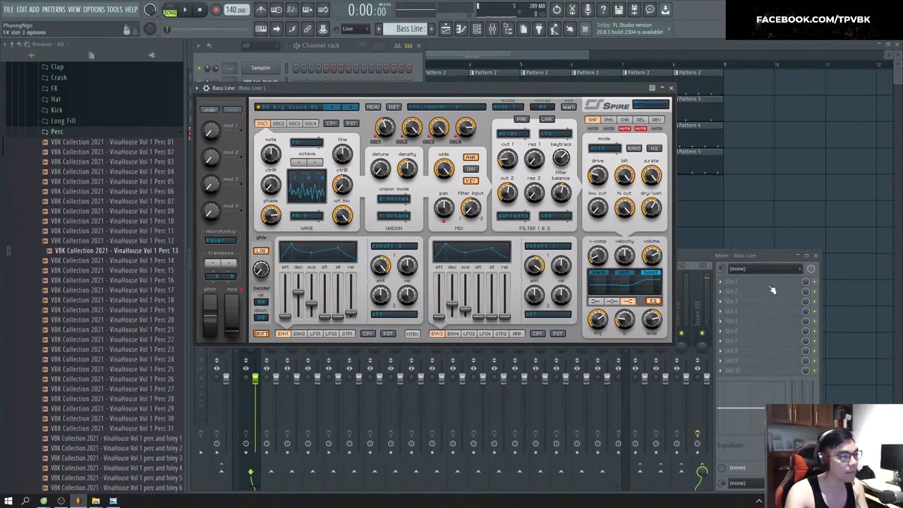
{"action": "left_click", "coordinate": [705, 256]}
{"action": "left_click", "coordinate": [369, 81]}
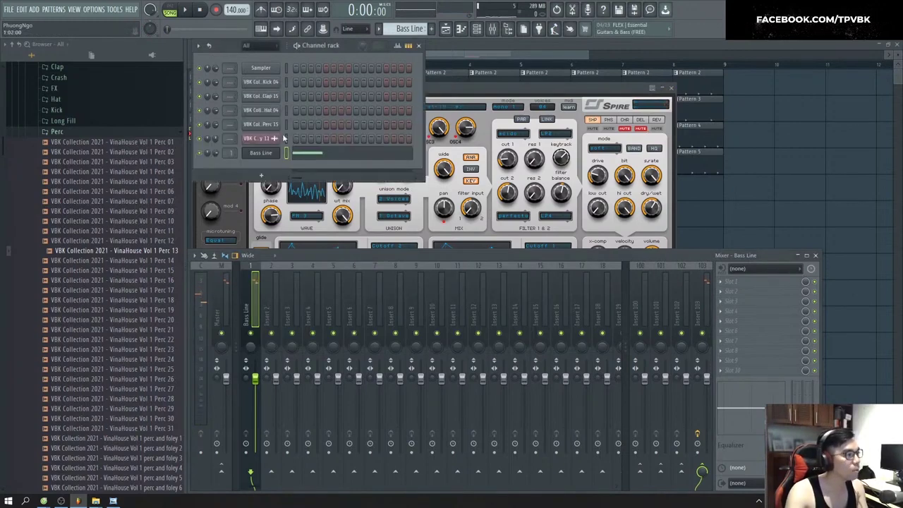
{"action": "left_click", "coordinate": [312, 151]}
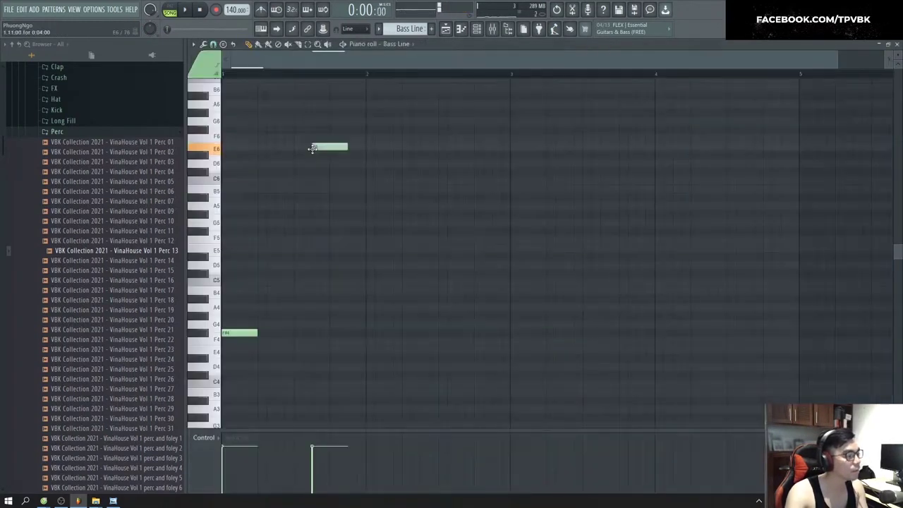
{"action": "key", "text": "F6"}
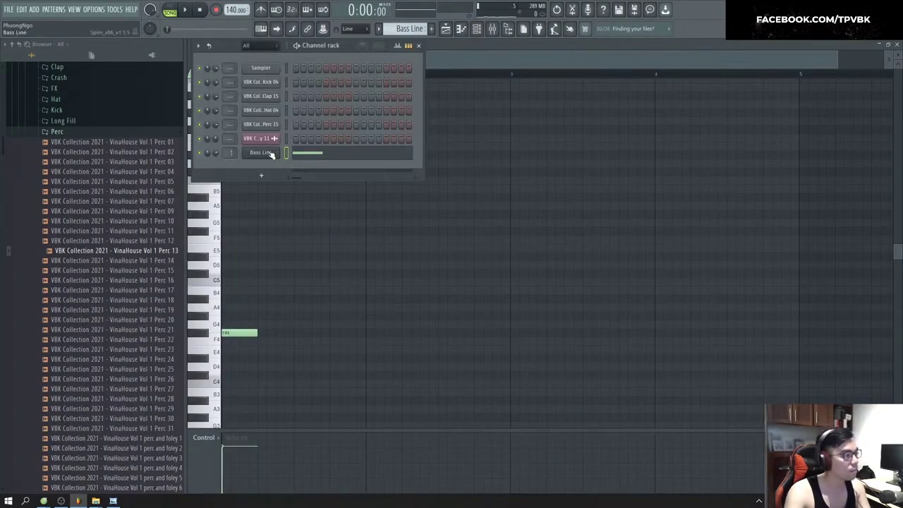
Step: Open the Bass Line's Spire and the mixer, and play the bass line to compare Insert 103 with Kickstart bypassed and active
{"action": "left_click", "coordinate": [268, 151]}
{"action": "key", "text": "F9"}
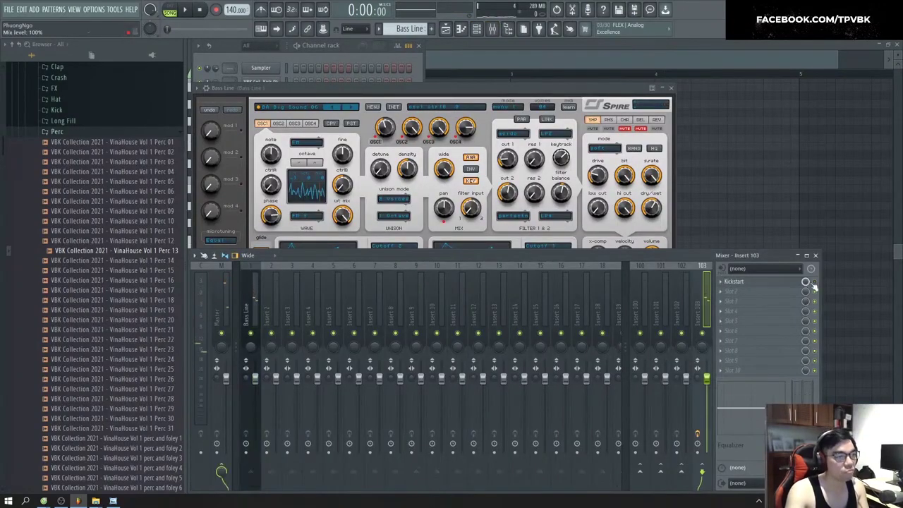
{"action": "key", "text": "space"}
{"action": "key", "text": "space"}
Step: In the Bass Line piano roll, add three consecutive F#4 notes of 0:02:00 starting at 1:07:00
{"action": "left_click", "coordinate": [416, 59]}
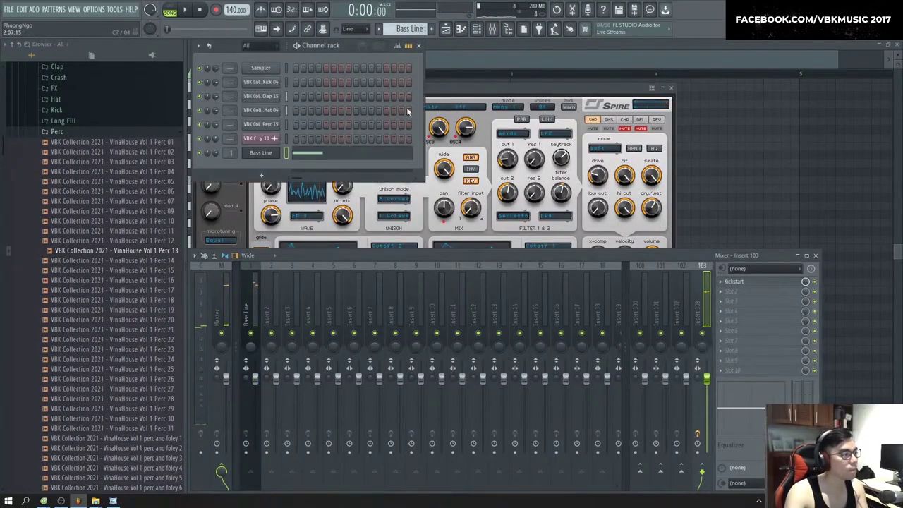
{"action": "left_click", "coordinate": [315, 157]}
{"action": "left_click", "coordinate": [276, 333]}
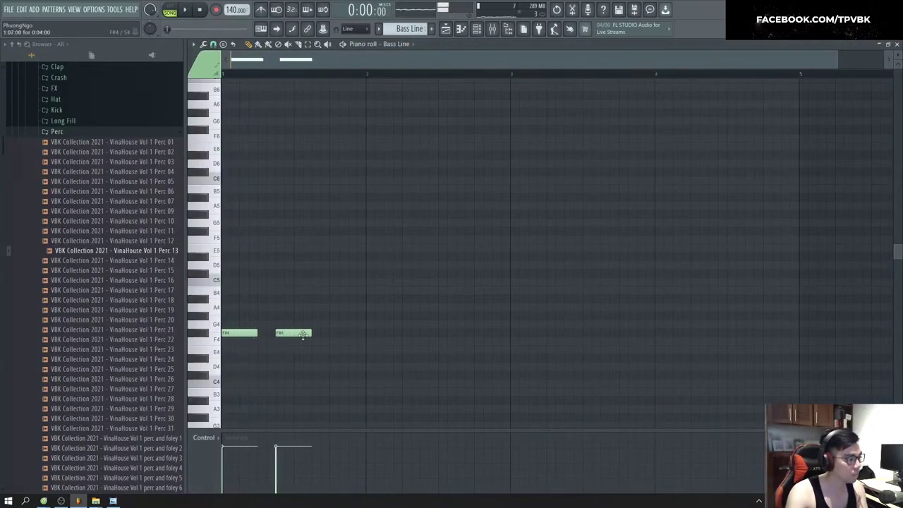
{"action": "left_click", "coordinate": [304, 335]}
{"action": "left_click", "coordinate": [316, 333]}
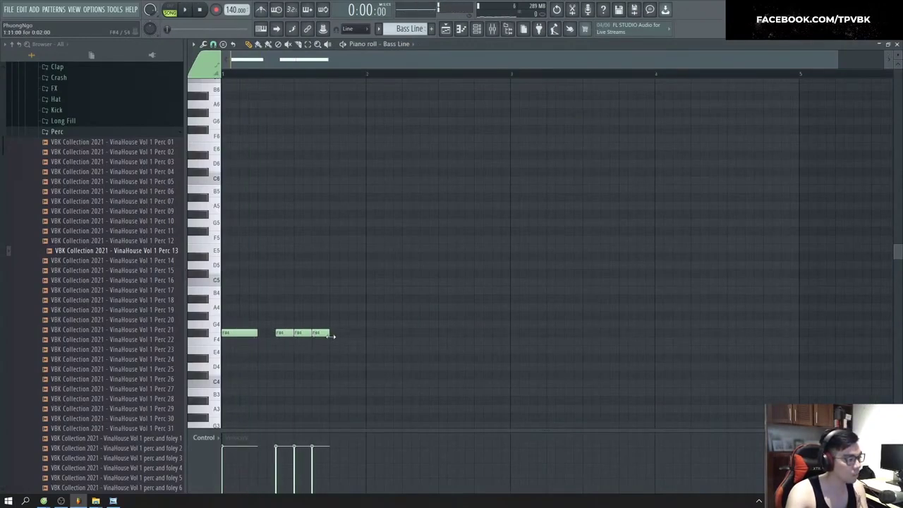
Step: Remove the F#4 note at 1:09:00 and add F#4 notes at 1:15:00 and 2:01:00, checking the rhythm by playback
{"action": "key", "text": "space"}
{"action": "scroll", "coordinate": [260, 321], "scroll_direction": "up", "scroll_amount": 2}
{"action": "key", "text": "space"}
{"action": "key", "text": "space"}
{"action": "left_click", "coordinate": [406, 333]}
{"action": "right_click", "coordinate": [332, 333]}
{"action": "key", "text": "space"}
{"action": "left_click", "coordinate": [436, 333]}
{"action": "key", "text": "space"}
{"action": "scroll", "coordinate": [472, 299], "scroll_direction": "down", "scroll_amount": 2}
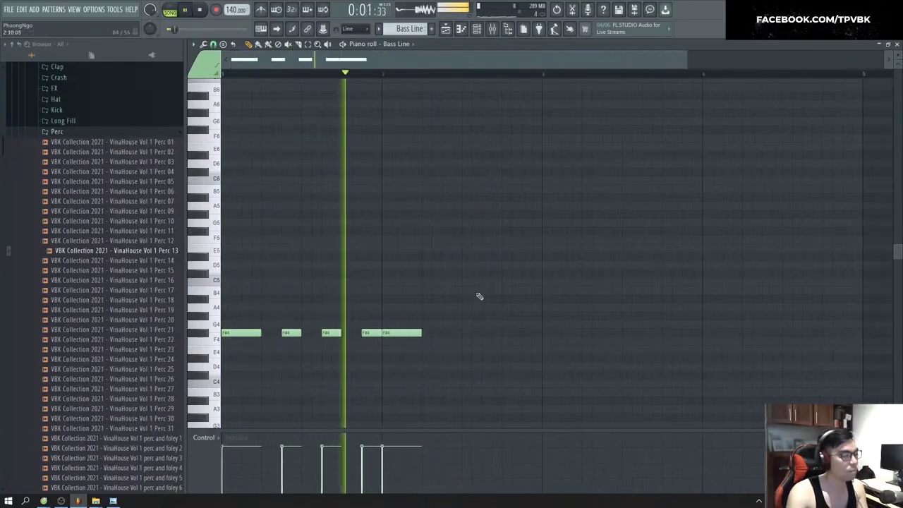
{"action": "key", "text": "space"}
Step: Fill bar 2 from 2:07:00 with five F#4 notes of 0:02:00 and set a two-bar loop selection
{"action": "left_click", "coordinate": [459, 334]}
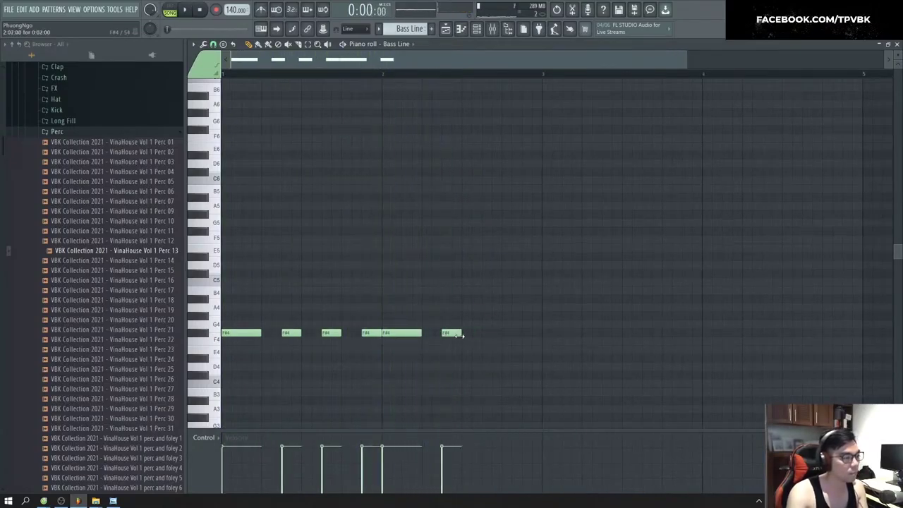
{"action": "left_click", "coordinate": [489, 334]}
{"action": "left_click", "coordinate": [509, 333]}
{"action": "key", "text": "space"}
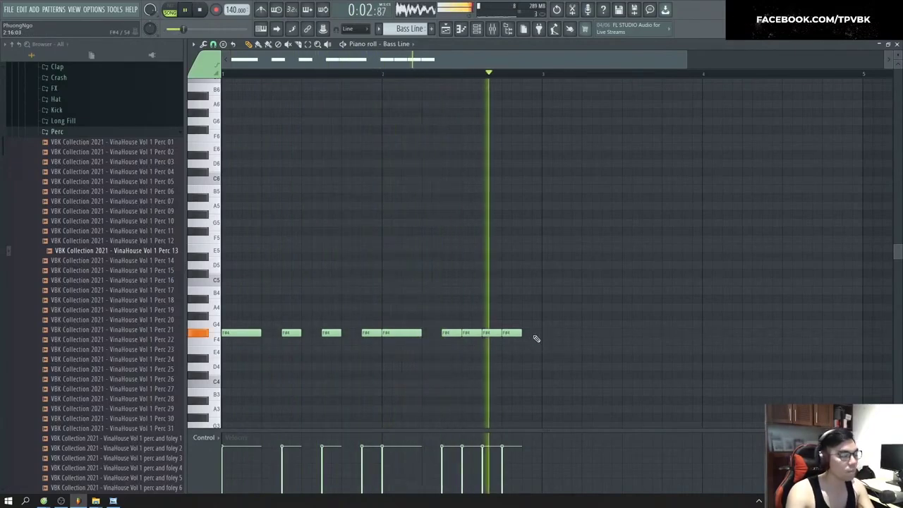
{"action": "left_click", "coordinate": [534, 336]}
{"action": "key", "text": "ctrl+a"}
{"action": "right_click", "coordinate": [486, 369]}
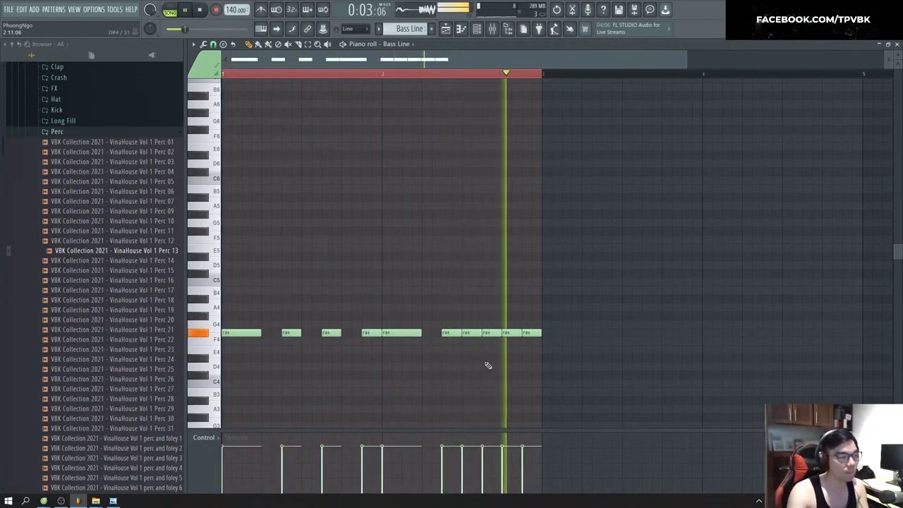
{"action": "key", "text": "space"}
Step: Copy bar 2's F#4 notes into bar 3, extend the loop selection over three bars and play it
{"action": "mouse_move", "coordinate": [553, 363]}
{"action": "left_mouse_down"}
{"action": "mouse_move", "coordinate": [400, 312]}
{"action": "mouse_move", "coordinate": [593, 335]}
{"action": "mouse_move", "coordinate": [404, 324]}
{"action": "mouse_move", "coordinate": [552, 333]}
{"action": "left_mouse_up"}
{"action": "key", "text": "ctrl+z"}
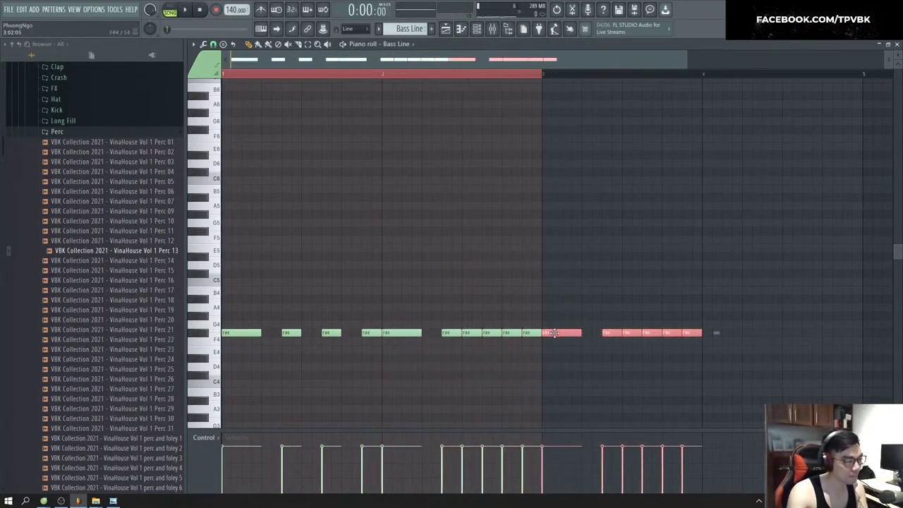
{"action": "key", "text": "space"}
{"action": "left_click", "coordinate": [554, 264], "text": "ctrl"}
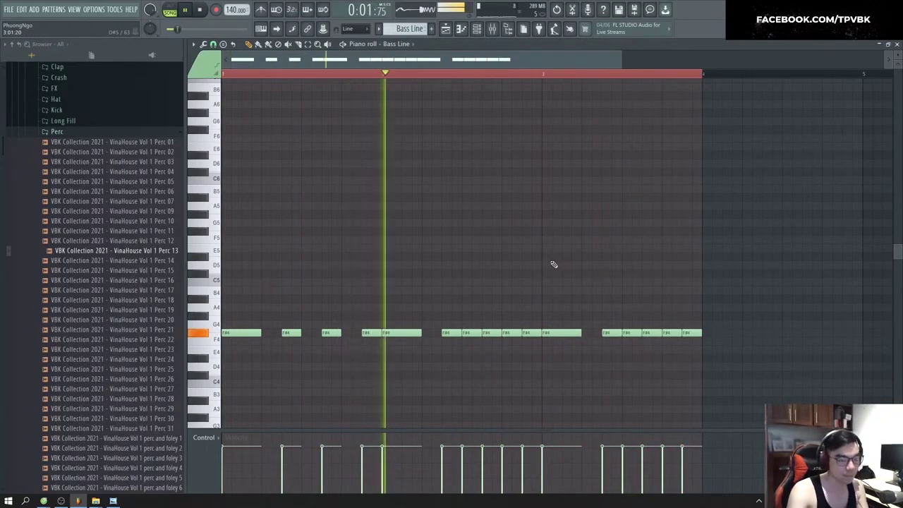
Step: In the Bass Line's Spire, adjust envelope 3's first modulation amount while the loop plays, and close the synth
{"action": "key", "text": "F6"}
{"action": "left_click", "coordinate": [261, 153]}
{"action": "key", "text": "space"}
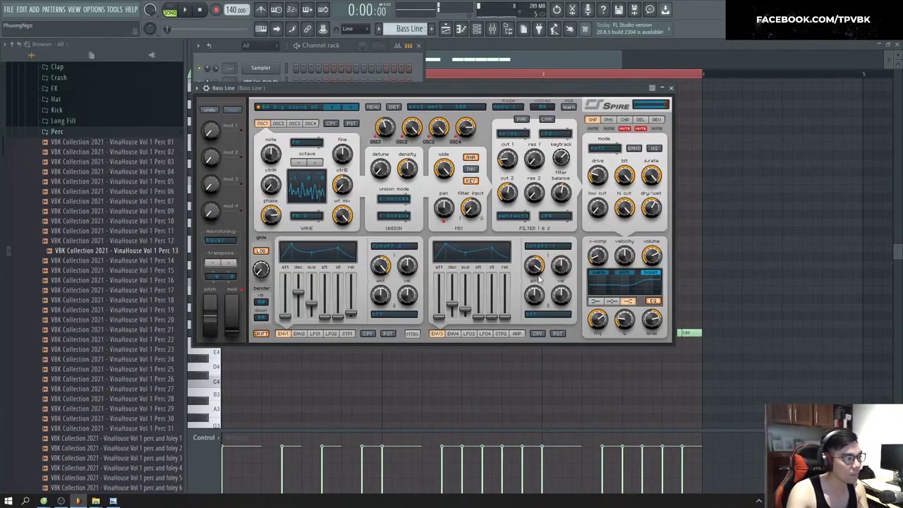
{"action": "key", "text": "space"}
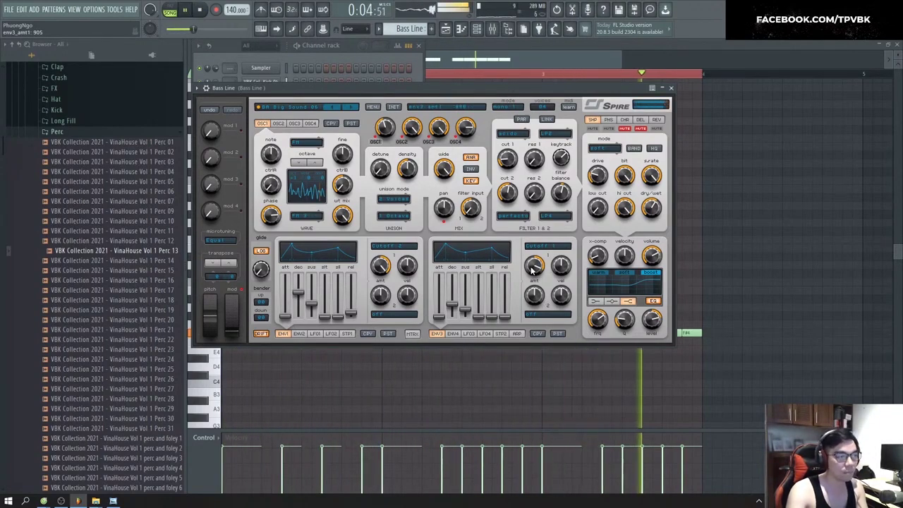
{"action": "left_click", "coordinate": [670, 88]}
Step: Add an A4 note at 4:01:00 and shorten it to 0:04:00
{"action": "key", "text": "space"}
{"action": "right_click", "coordinate": [633, 268]}
{"action": "scroll", "coordinate": [541, 310], "scroll_direction": "down", "scroll_amount": 2}
{"action": "key", "text": "space"}
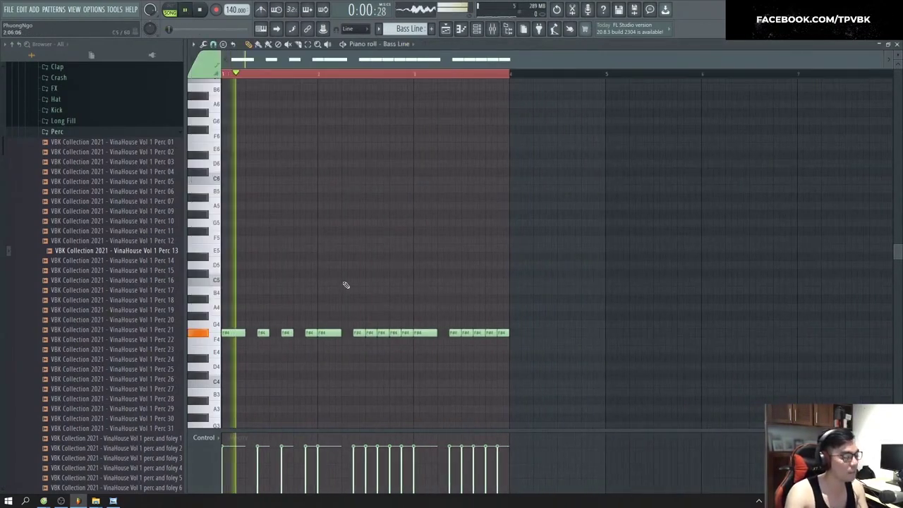
{"action": "scroll", "coordinate": [630, 303], "scroll_direction": "up", "scroll_amount": 1}
{"action": "left_click", "coordinate": [614, 308]}
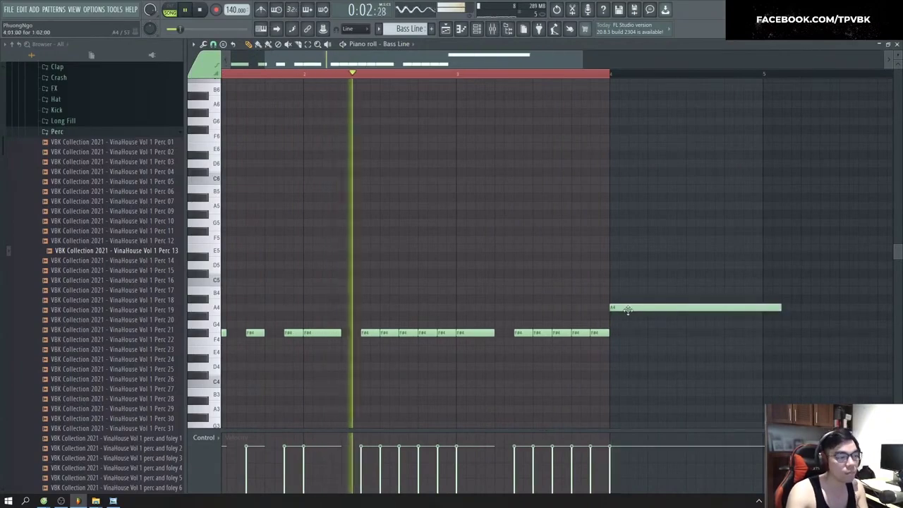
{"action": "left_click_drag", "start_coordinate": [780, 307], "coordinate": [635, 310]}
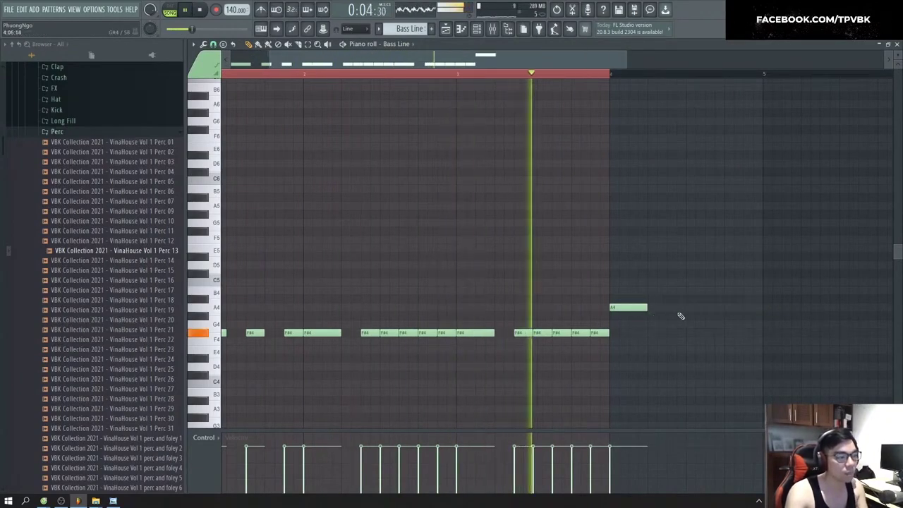
Step: Extend the loop selection over bar 4 and add three consecutive A4 notes of 0:02:00 starting at 4:05:00
{"action": "key", "text": "ctrl+a"}
{"action": "key", "text": "ctrl+Return"}
{"action": "key", "text": "ctrl+d"}
{"action": "key", "text": "space"}
{"action": "left_click", "coordinate": [671, 309]}
{"action": "key", "text": "space"}
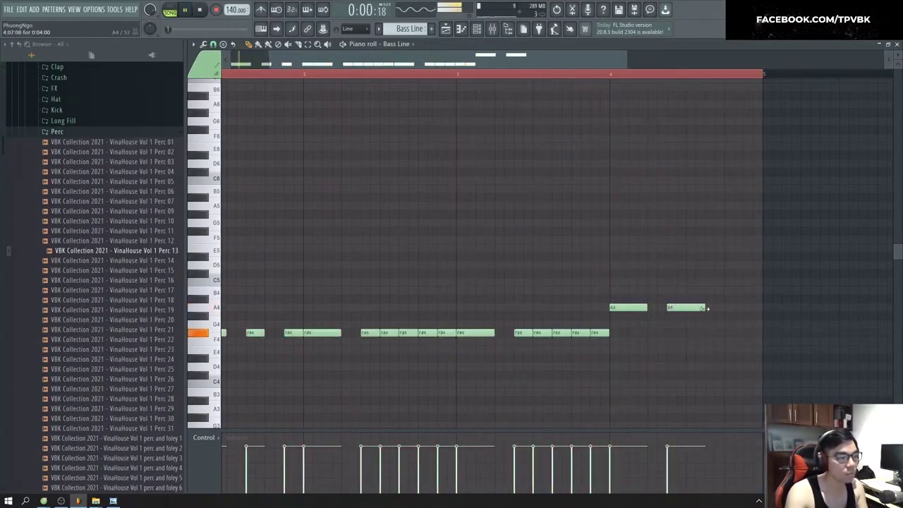
{"action": "left_click", "coordinate": [660, 309]}
{"action": "left_click", "coordinate": [695, 309]}
Step: Add a C5 note at 4:11:00 and an E5 note at 4:13:00, lowering the latter to D#5
{"action": "left_click", "coordinate": [714, 282]}
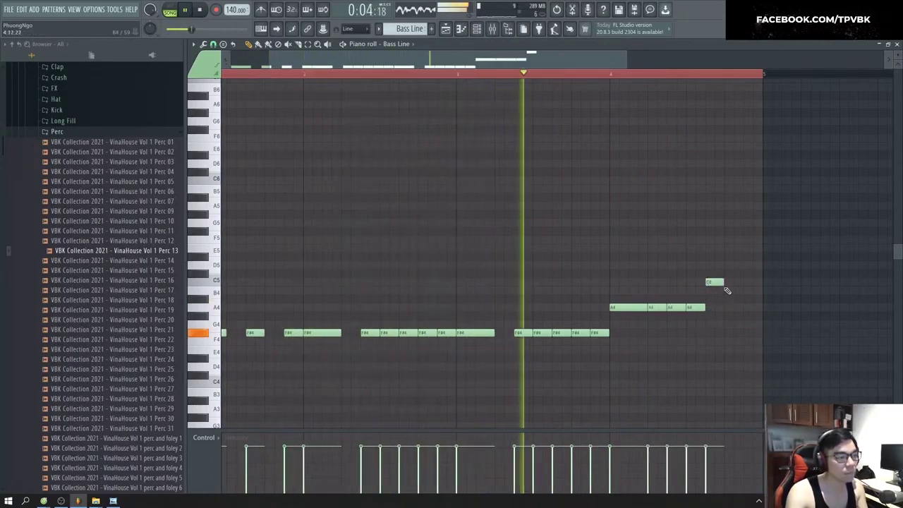
{"action": "left_click", "coordinate": [732, 248]}
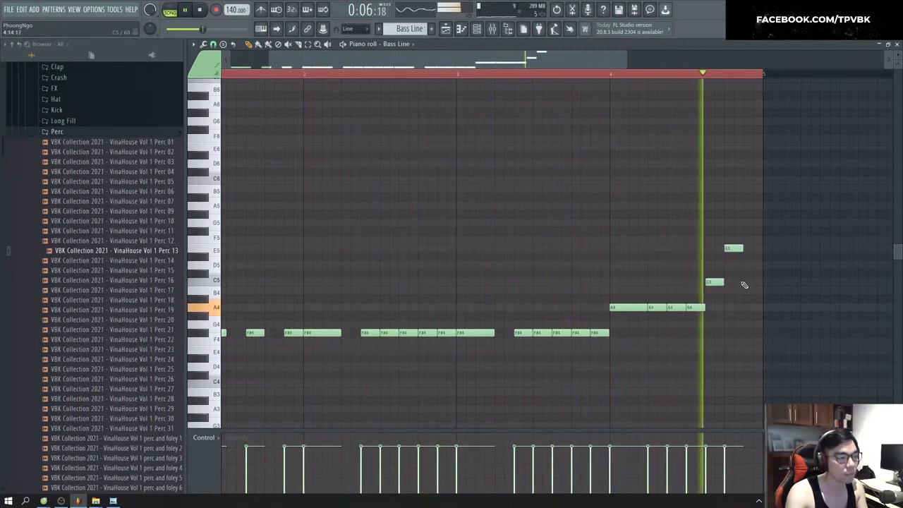
{"action": "key", "text": "space"}
{"action": "key", "text": "space"}
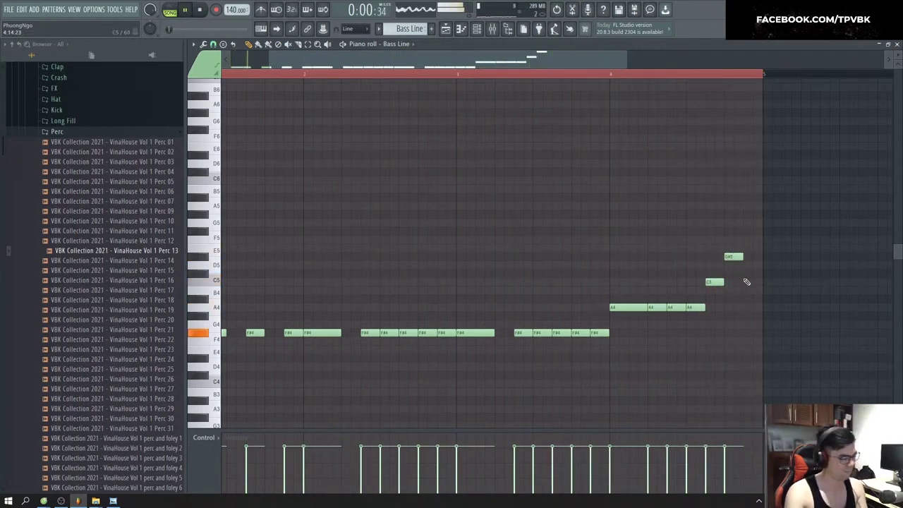
{"action": "key", "text": "space"}
Step: Raise the note at 4:11:00 to C#5 and the note at 4:13:00 to F#5, checking them by playback
{"action": "scroll", "coordinate": [729, 297], "scroll_direction": "up", "scroll_amount": 2, "text": "ctrl"}
{"action": "key", "text": "space"}
{"action": "key", "text": "space"}
{"action": "left_click_drag", "start_coordinate": [717, 257], "coordinate": [717, 239]}
{"action": "key", "text": "space"}
{"action": "scroll", "coordinate": [736, 272], "scroll_direction": "down", "scroll_amount": 1, "text": "ctrl"}
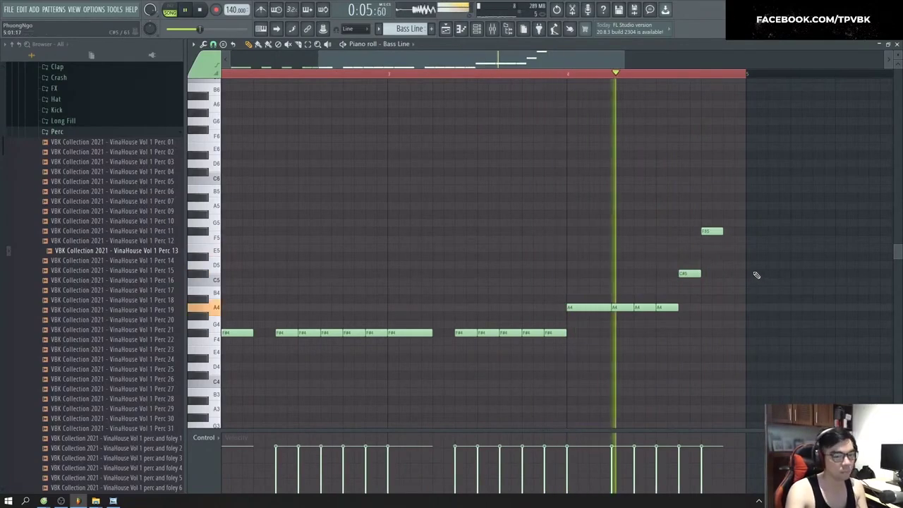
Step: Add a 0:02:00 note at 4:15:00, try it at C#5, settle on A4, and select all notes
{"action": "left_click", "coordinate": [731, 307]}
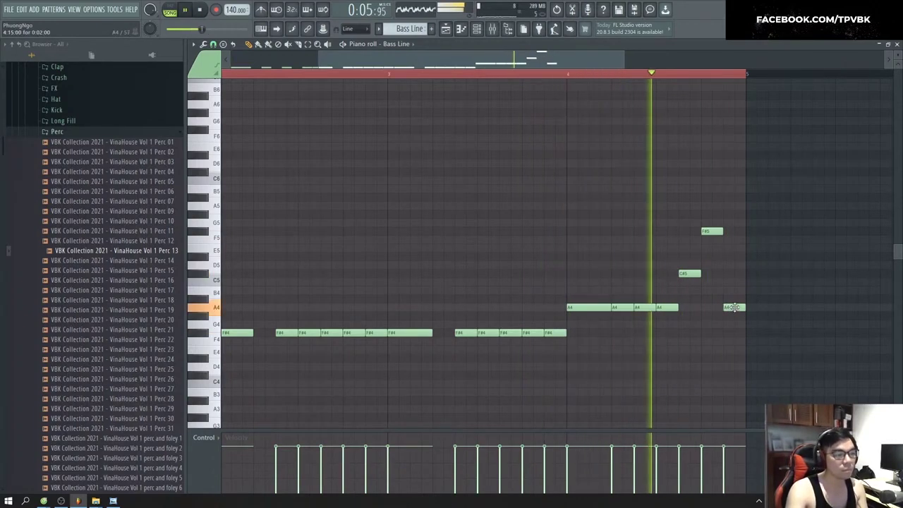
{"action": "left_click_drag", "start_coordinate": [734, 293], "coordinate": [728, 307]}
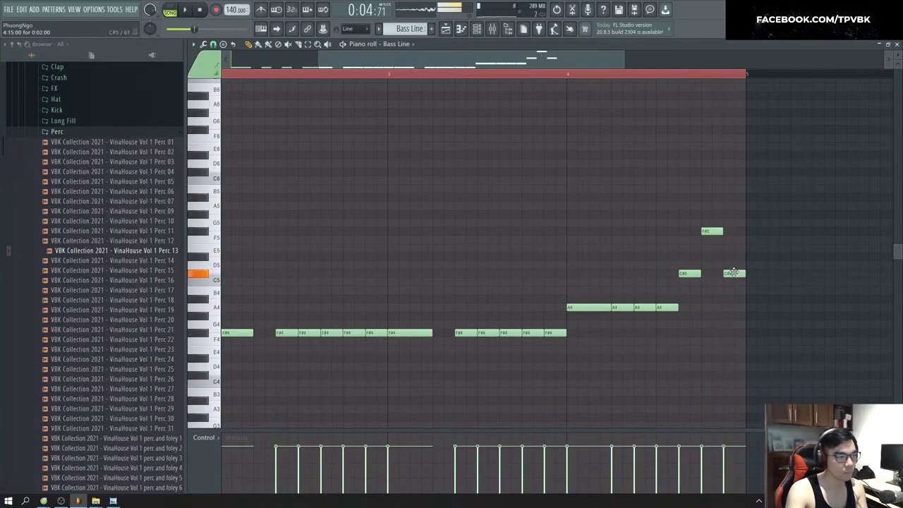
{"action": "key", "text": "ctrl+a"}
Step: Reopen the Bass Line's Spire, check its envelope 1 modulation settings against the playing loop, and return to the piano roll
{"action": "key", "text": "F6"}
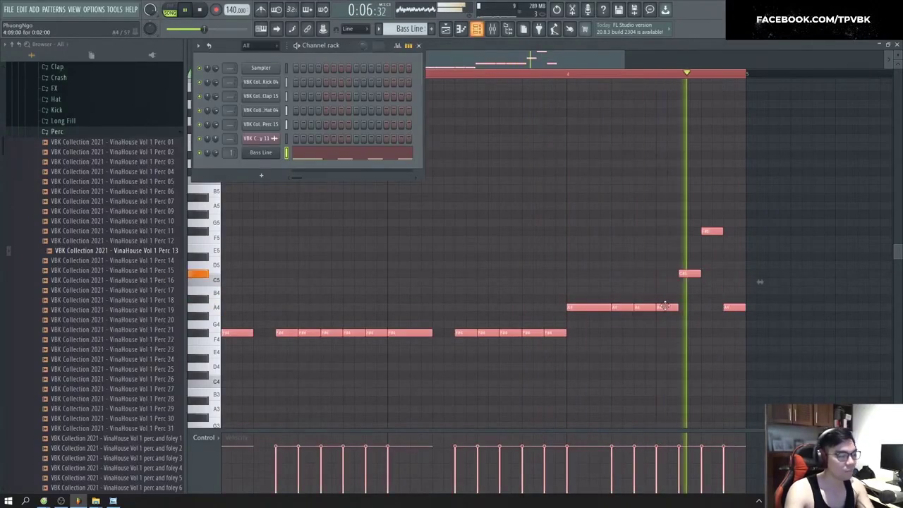
{"action": "left_click", "coordinate": [261, 153]}
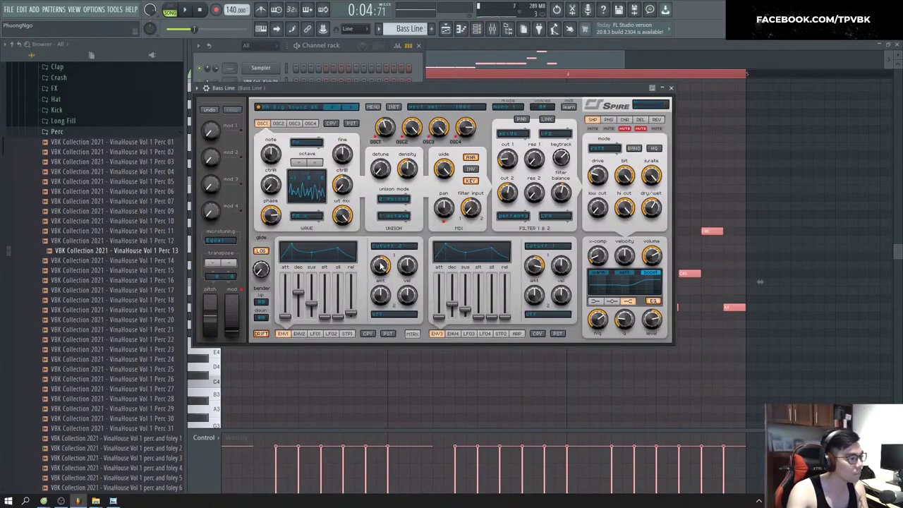
{"action": "key", "text": "space"}
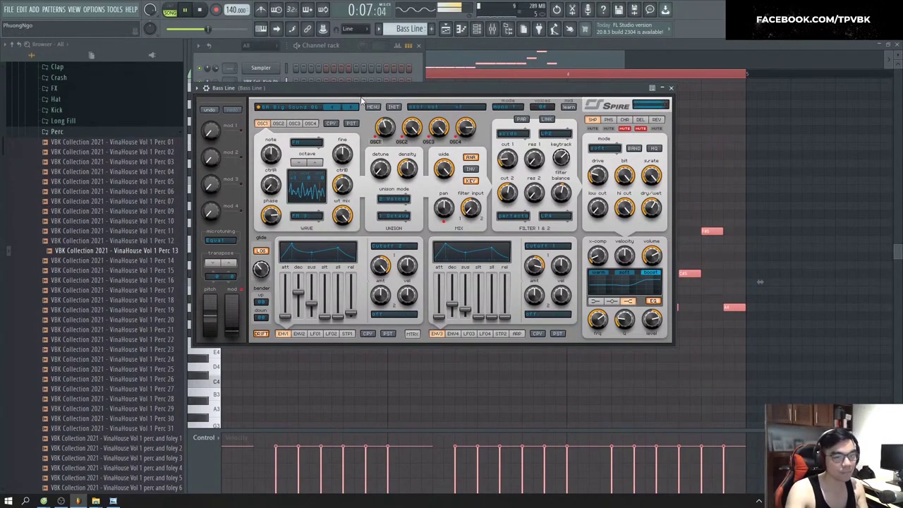
{"action": "left_click", "coordinate": [482, 64]}
{"action": "left_click_drag", "start_coordinate": [452, 66], "coordinate": [338, 67]}
{"action": "scroll", "coordinate": [270, 91], "scroll_direction": "down", "scroll_amount": 3}
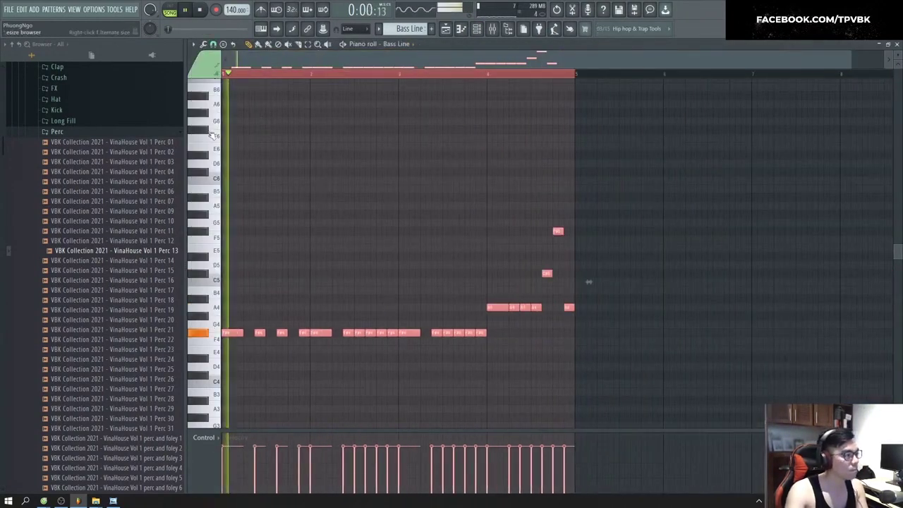
{"action": "scroll", "coordinate": [272, 201], "scroll_direction": "up", "scroll_amount": 2}
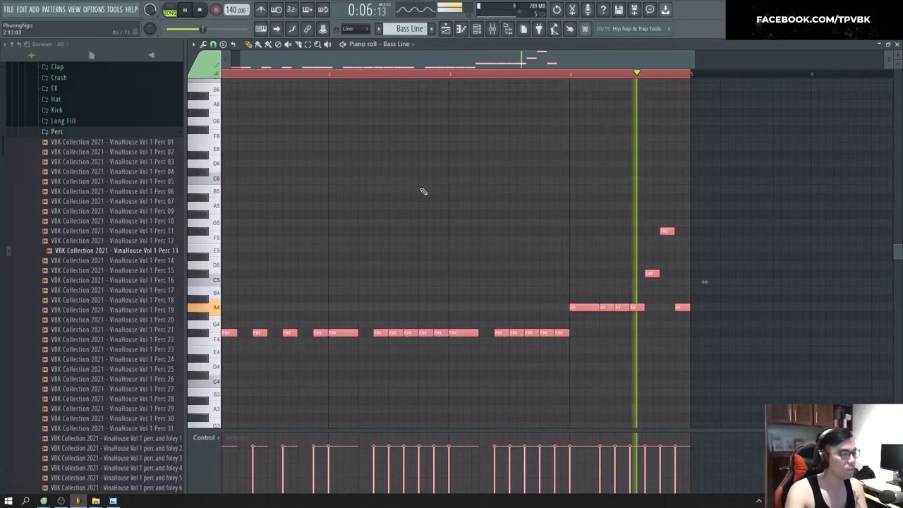
Step: Deselect all notes and raise the F#4 notes at 2:09:00 and 2:11:00 to G4, playing the loop to check
{"action": "key", "text": "space"}
{"action": "left_click", "coordinate": [402, 215], "text": "ctrl"}
{"action": "key", "text": "space"}
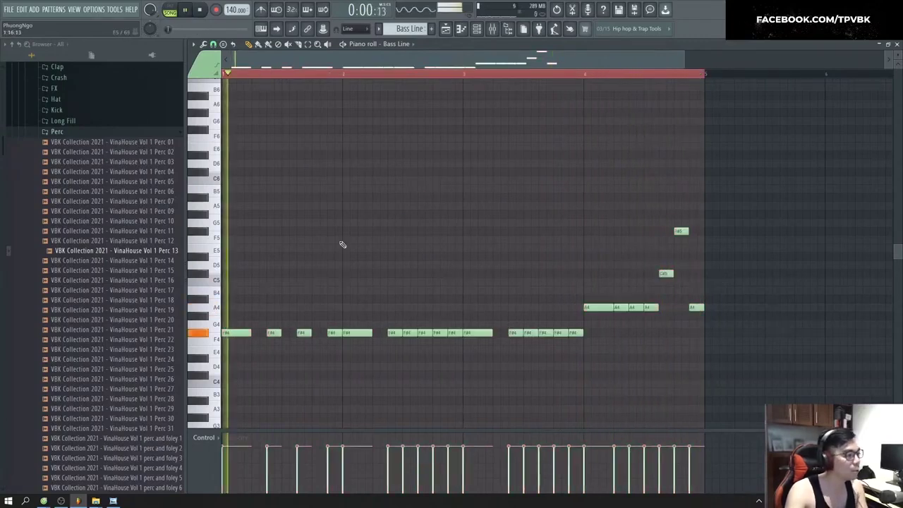
{"action": "scroll", "coordinate": [310, 258], "scroll_direction": "up", "scroll_amount": 1}
{"action": "scroll", "coordinate": [418, 264], "scroll_direction": "down", "scroll_amount": 2}
{"action": "scroll", "coordinate": [409, 272], "scroll_direction": "up", "scroll_amount": 4}
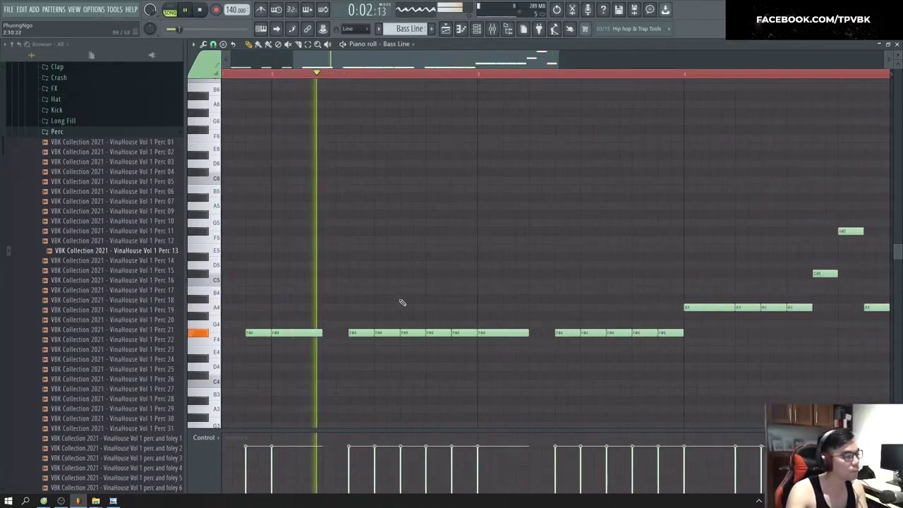
{"action": "key", "text": "space"}
{"action": "left_click_drag", "start_coordinate": [391, 336], "coordinate": [409, 323]}
{"action": "scroll", "coordinate": [383, 258], "scroll_direction": "down", "scroll_amount": 2}
{"action": "key", "text": "space"}
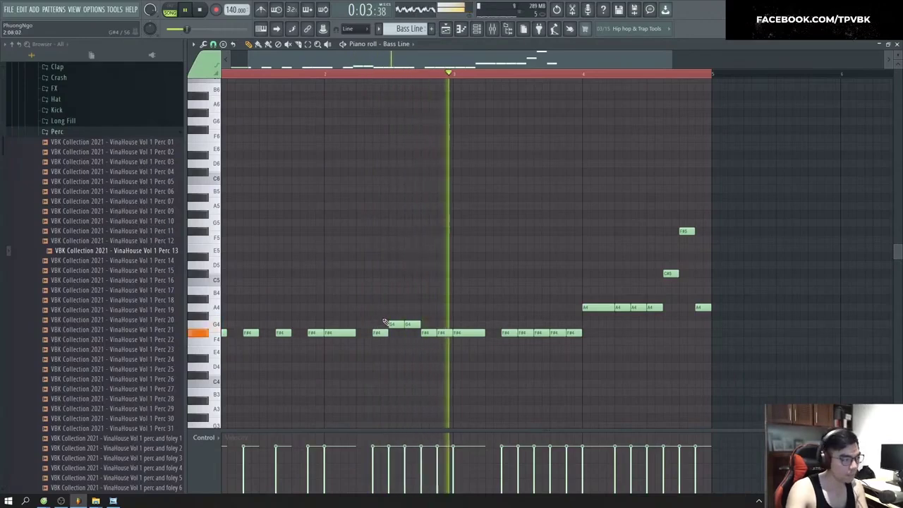
Step: Raise the note at 2:13:00 to G4 and the one at 2:15:00 to A4, and play the loop
{"action": "key", "text": "space"}
{"action": "key", "text": "space"}
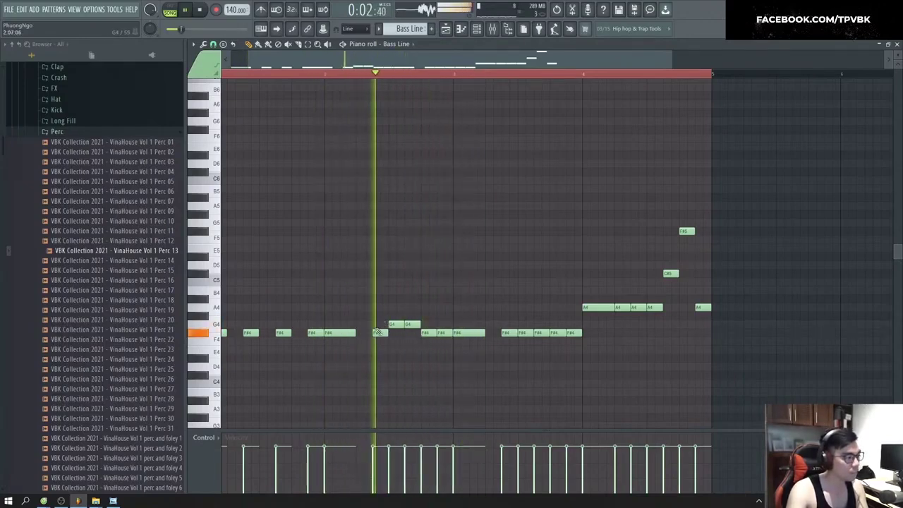
{"action": "key", "text": "space"}
{"action": "mouse_move", "coordinate": [427, 322]}
{"action": "left_mouse_down"}
{"action": "mouse_move", "coordinate": [441, 298]}
{"action": "mouse_move", "coordinate": [429, 324]}
{"action": "left_mouse_up"}
{"action": "key", "text": "space"}
{"action": "key", "text": "space"}
{"action": "key", "text": "space"}
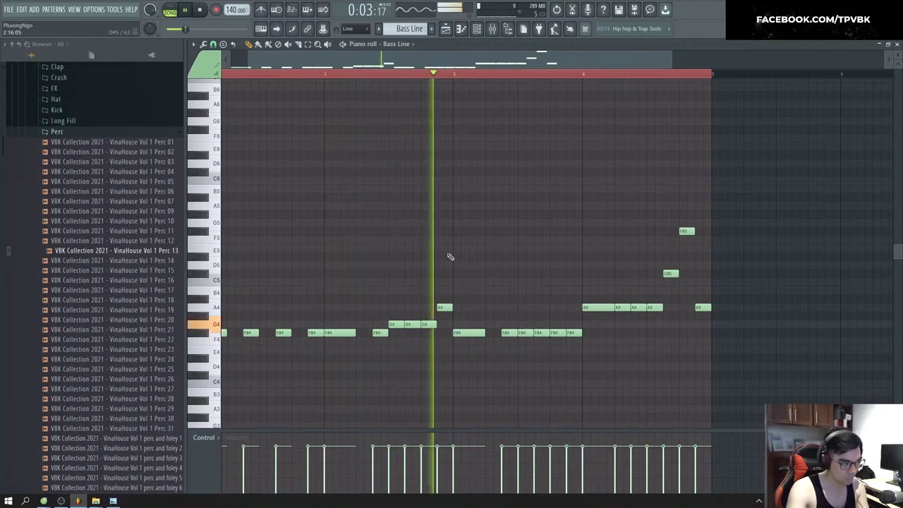
Step: Play the arrangement in the playlist to review the bass line, then play it again in the piano roll
{"action": "scroll", "coordinate": [454, 286], "scroll_direction": "down", "scroll_amount": 2, "text": "ctrl"}
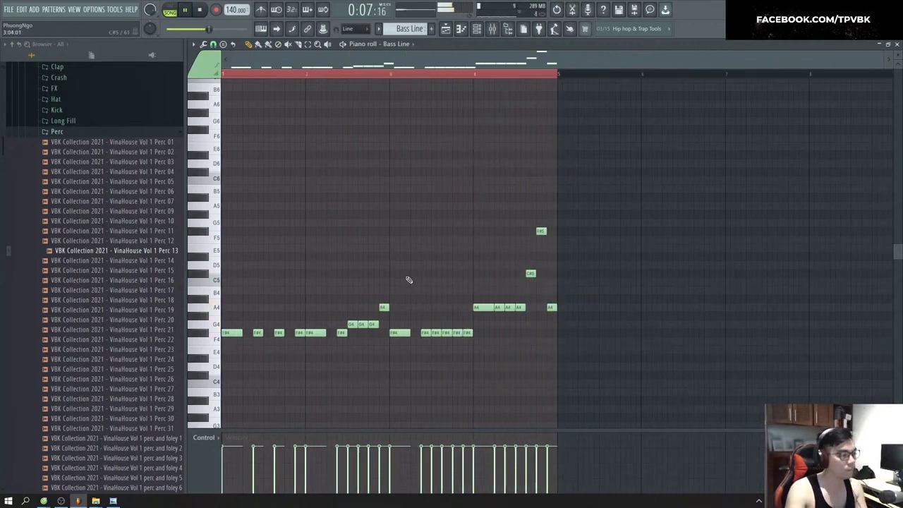
{"action": "key", "text": "F5"}
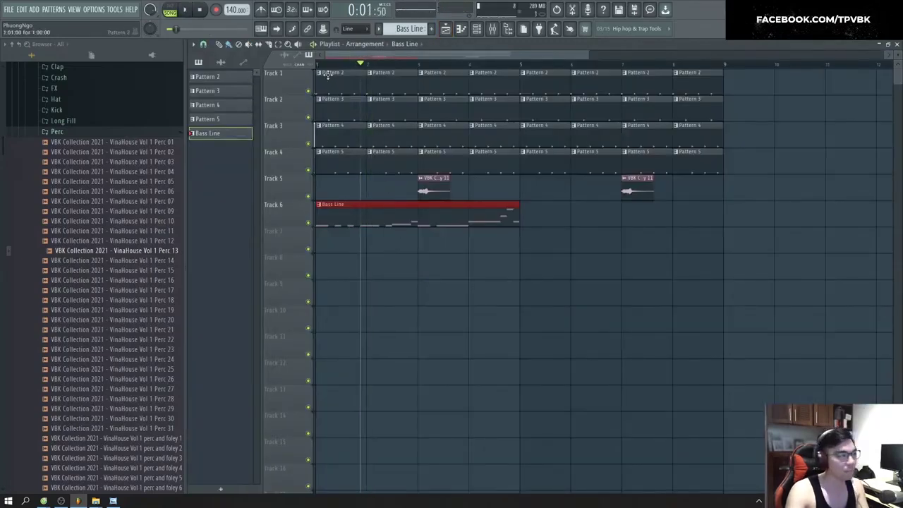
{"action": "key", "text": "space"}
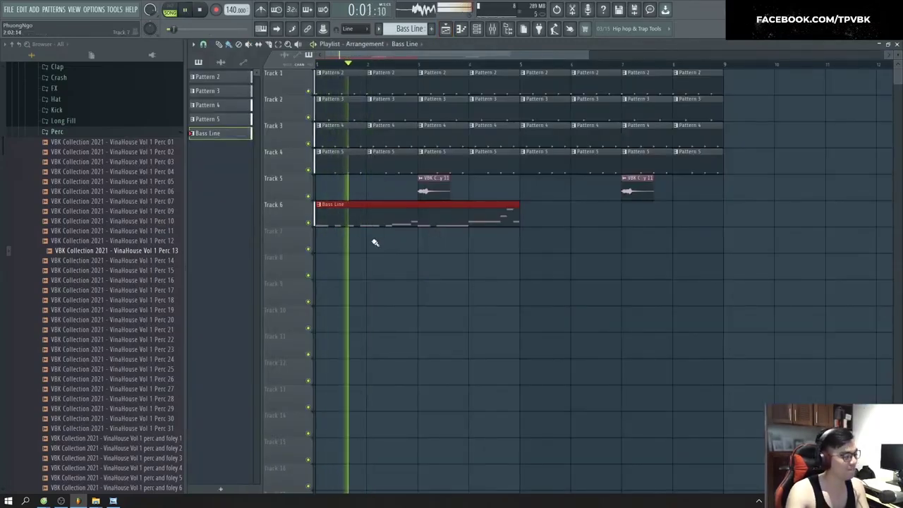
{"action": "key", "text": "space"}
{"action": "key", "text": "F7"}
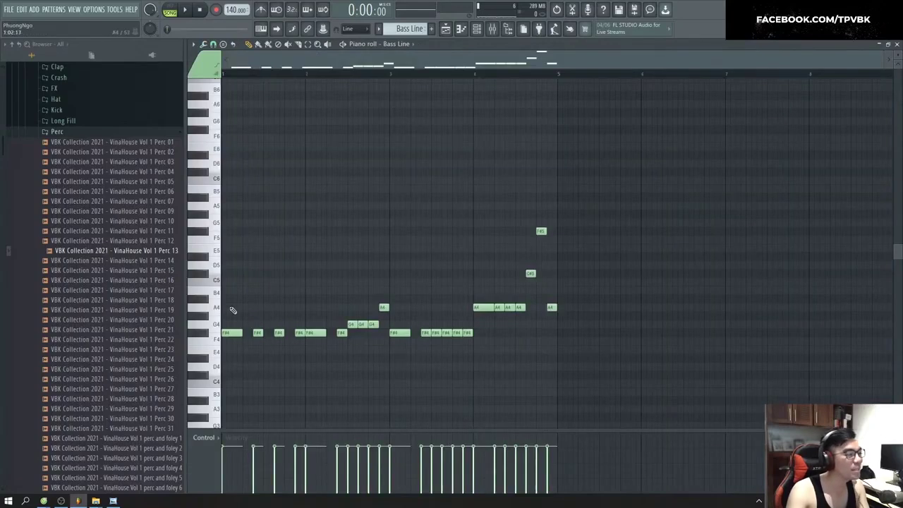
{"action": "scroll", "coordinate": [232, 310], "scroll_direction": "up", "scroll_amount": 2, "text": "ctrl"}
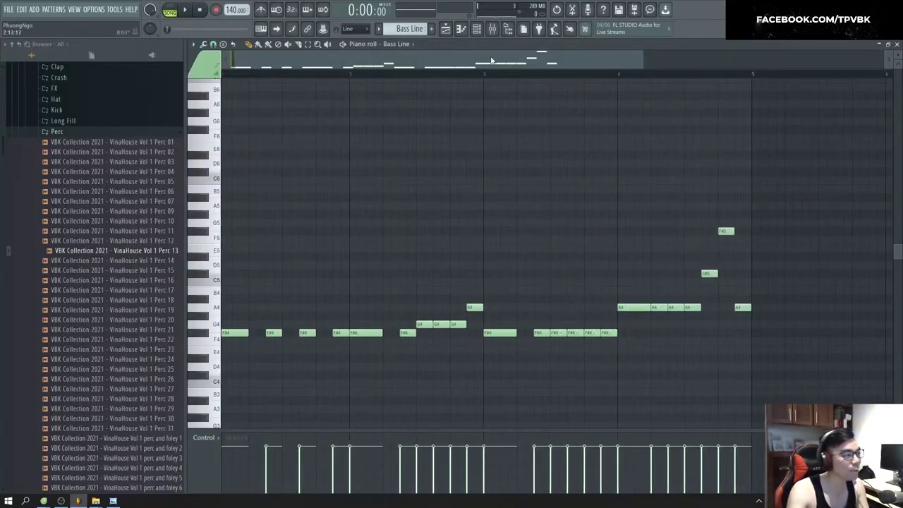
{"action": "key", "text": "space"}
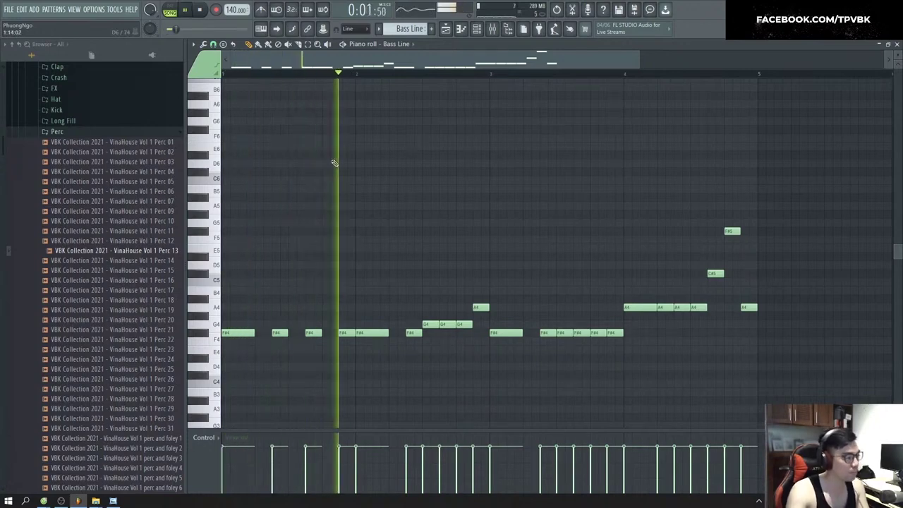
Step: Check the envelope 3 modulation amount in the Bass Line's Spire against the playing loop, and return to the piano roll
{"action": "key", "text": "F6"}
{"action": "key", "text": "space"}
{"action": "left_click", "coordinate": [256, 151]}
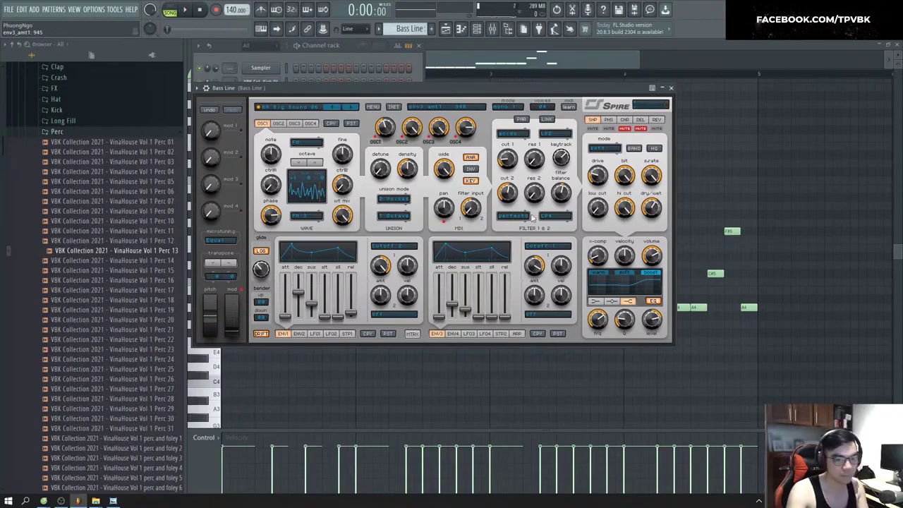
{"action": "key", "text": "space"}
{"action": "left_click", "coordinate": [671, 87]}
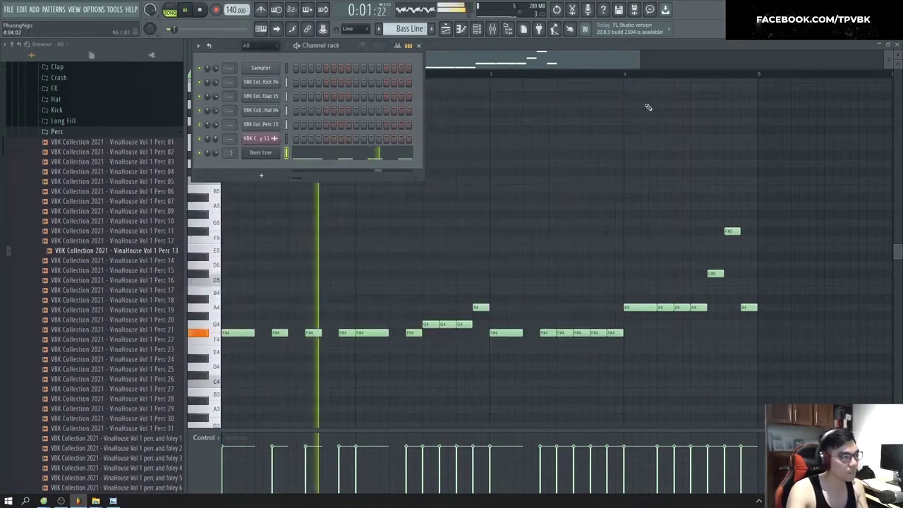
{"action": "left_click", "coordinate": [259, 153]}
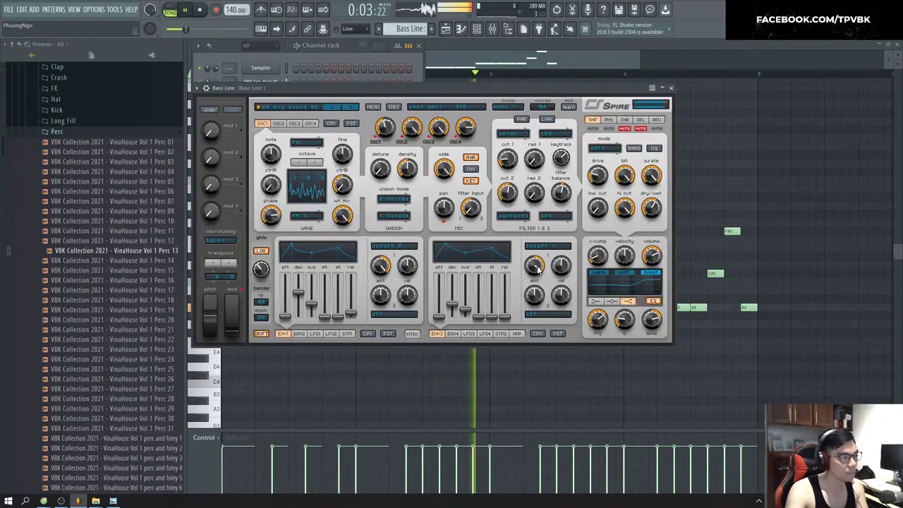
{"action": "left_click", "coordinate": [671, 88]}
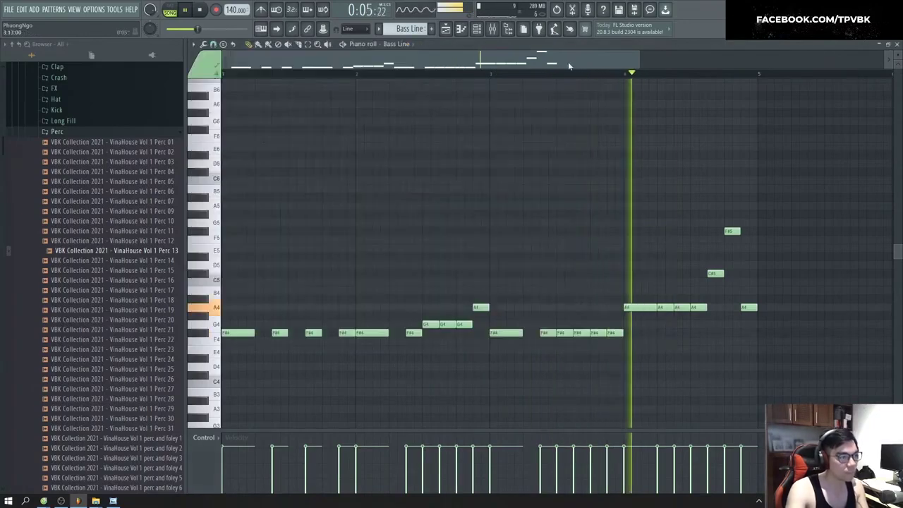
Step: Raise the F#4 note at 3:15:00 to A4 and play the loop
{"action": "key", "text": "space"}
{"action": "left_click", "coordinate": [544, 308]}
{"action": "key", "text": "space"}
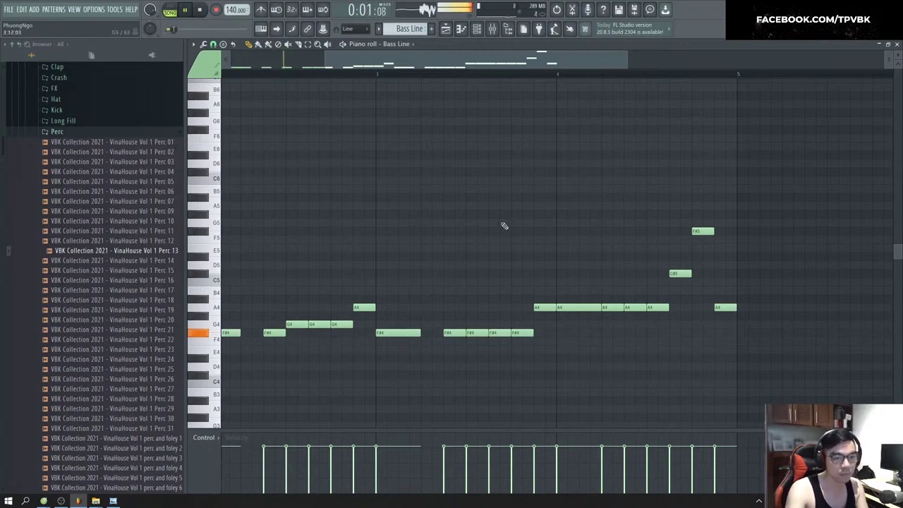
{"action": "scroll", "coordinate": [504, 225], "scroll_direction": "down", "scroll_amount": 1}
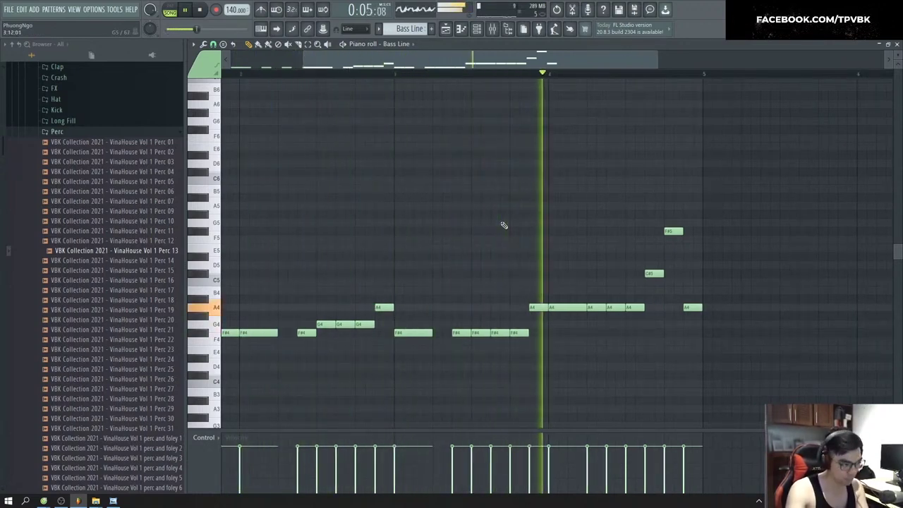
{"action": "key", "text": "space"}
{"action": "key", "text": "space"}
Step: Duplicate the Bass Line clip on Track 6 of the playlist to fill bars 5 to 8, and play the arrangement
{"action": "key", "text": "F5"}
{"action": "key", "text": "space"}
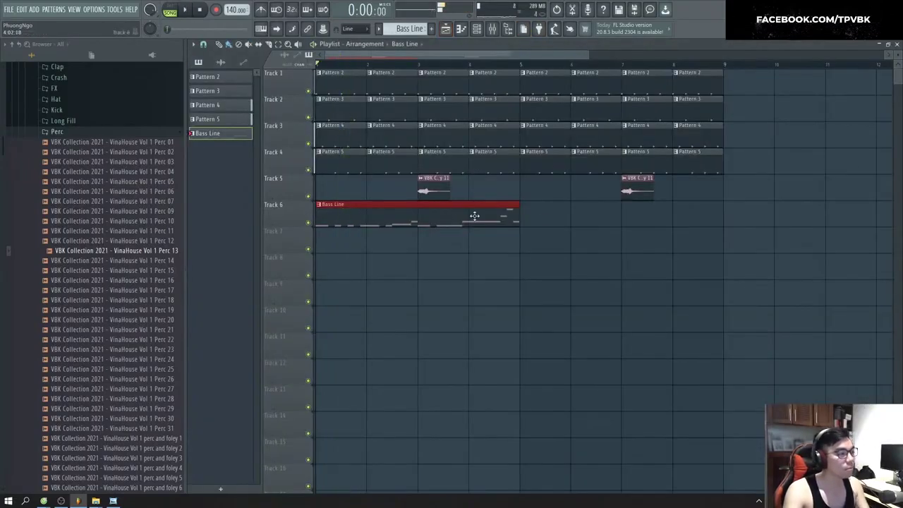
{"action": "key", "text": "ctrl+b"}
{"action": "scroll", "coordinate": [545, 232], "scroll_direction": "down", "scroll_amount": 2}
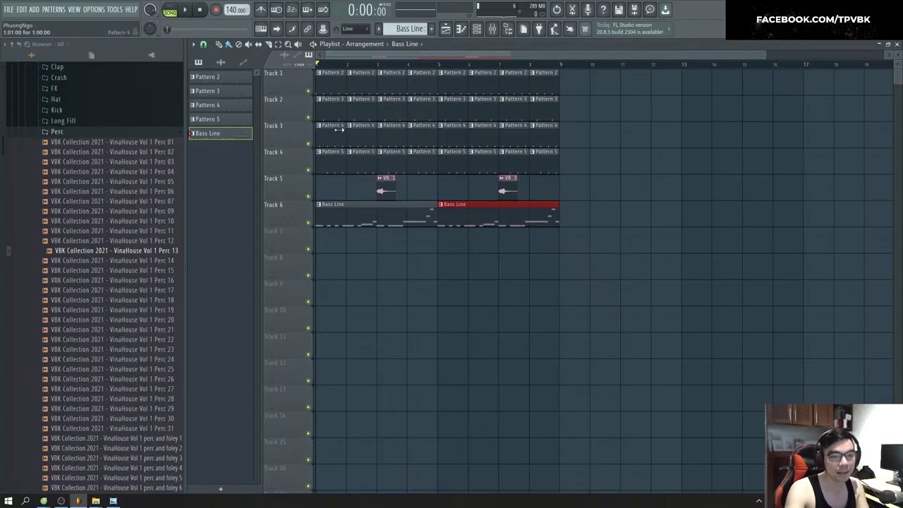
{"action": "scroll", "coordinate": [314, 106], "scroll_direction": "up", "scroll_amount": 3, "text": "ctrl"}
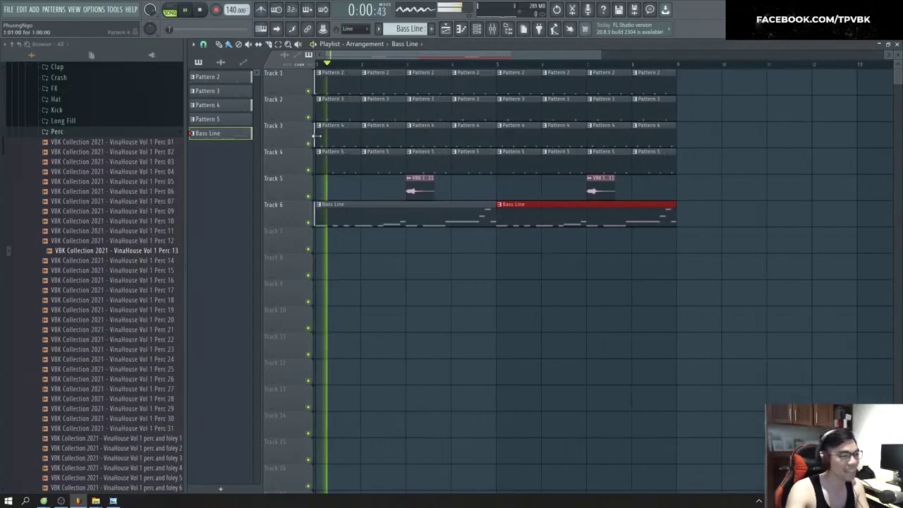
{"action": "scroll", "coordinate": [327, 135], "scroll_direction": "up", "scroll_amount": 3, "text": "ctrl"}
{"action": "key", "text": "space"}
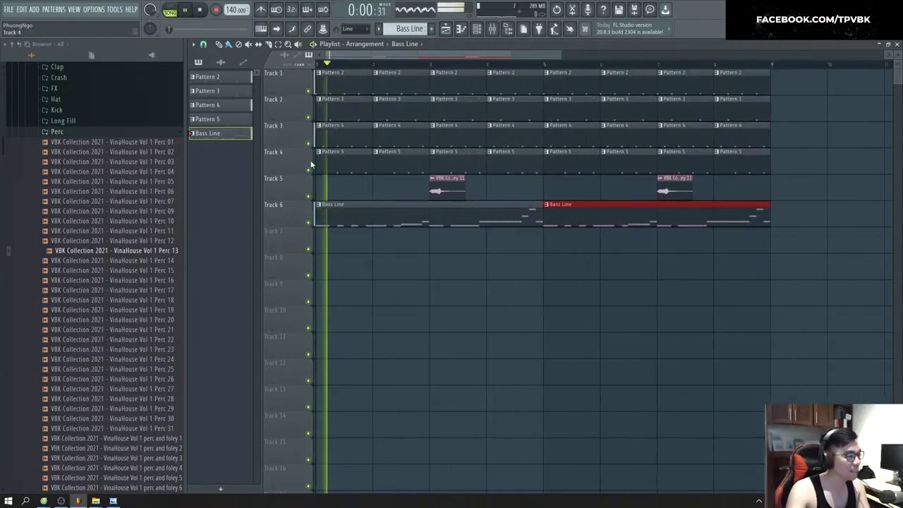
Step: Clone the Bass Line channel, close the clone's Spire window, and play the bass line in the piano roll
{"action": "double_click", "coordinate": [348, 214]}
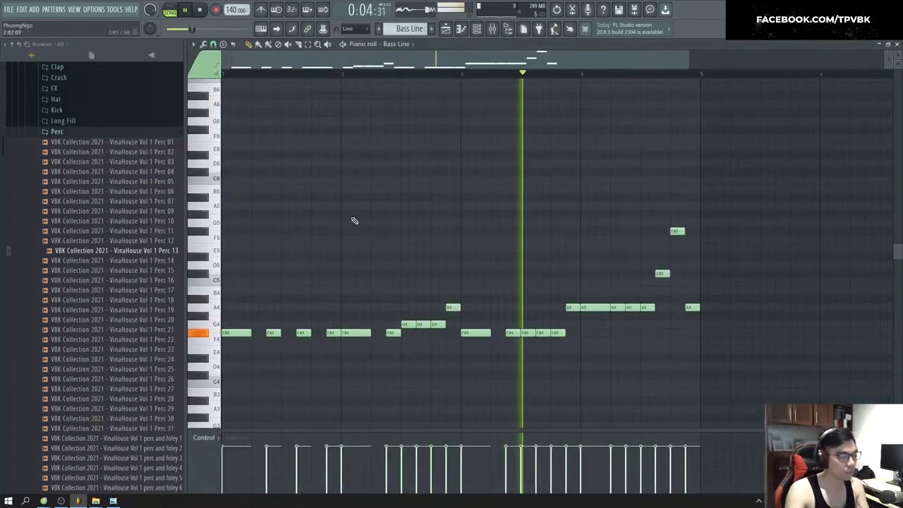
{"action": "key", "text": "F6"}
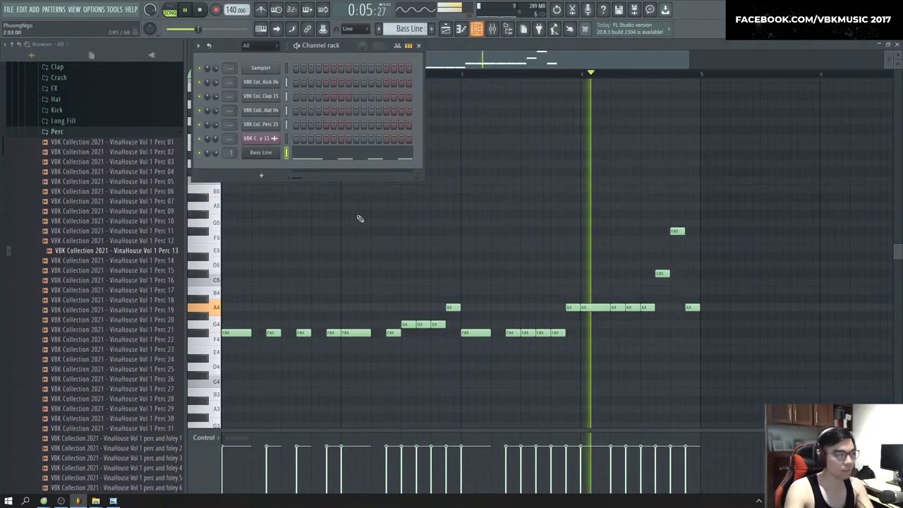
{"action": "right_click", "coordinate": [269, 157]}
{"action": "left_click", "coordinate": [328, 233]}
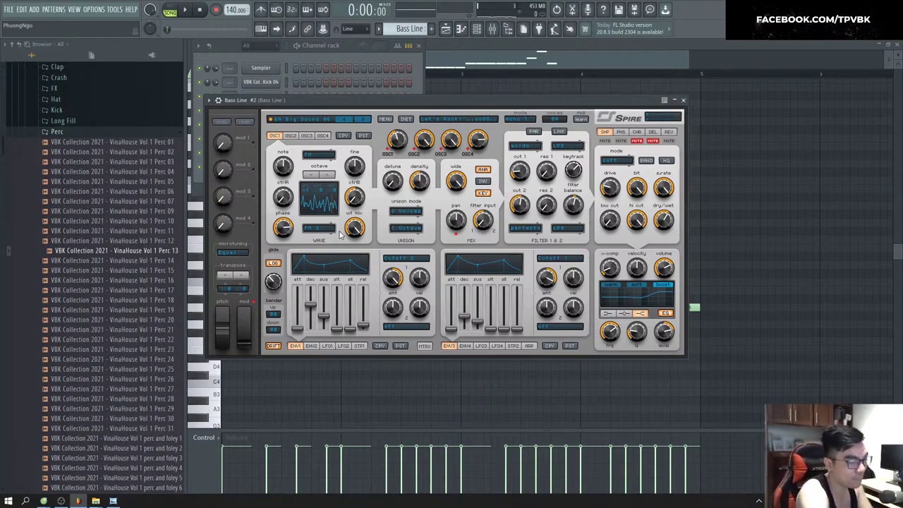
{"action": "left_click", "coordinate": [475, 68]}
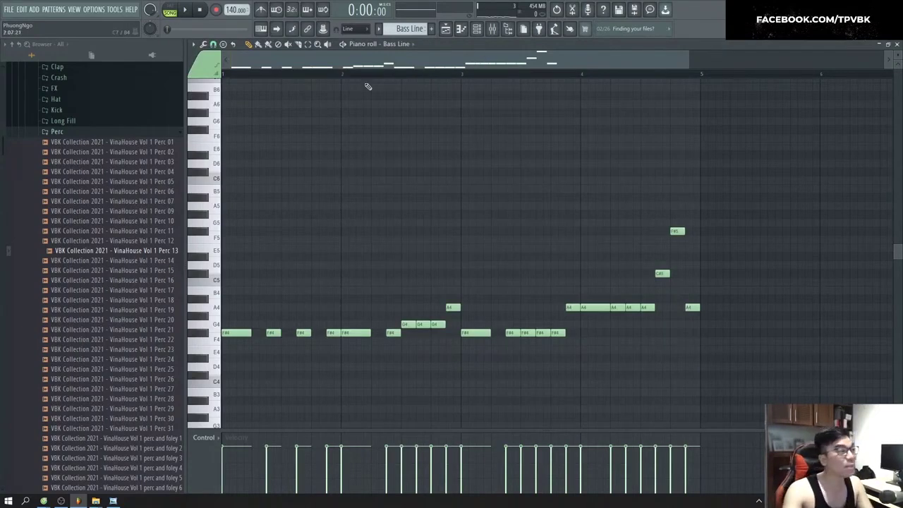
{"action": "key", "text": "space"}
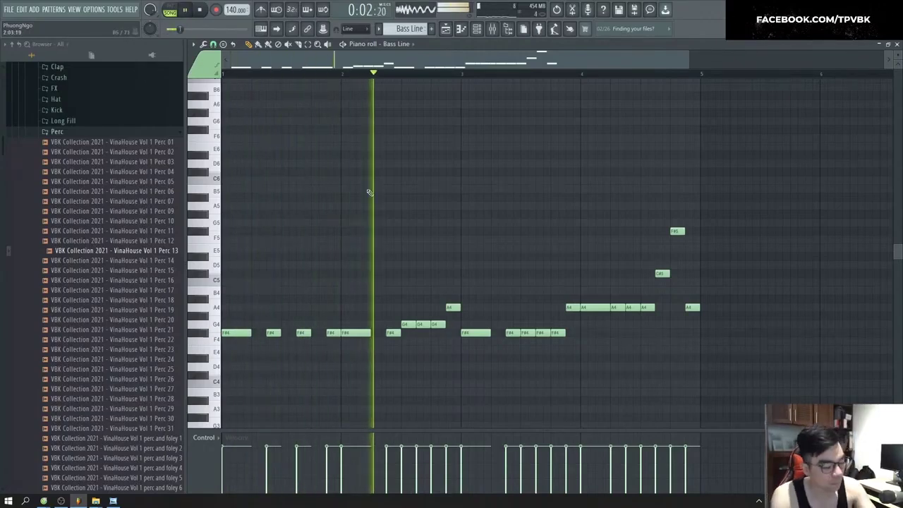
Step: In Bass Line #2's Spire, search the factory bass presets for "sub" and load BA Deep Sub
{"action": "key", "text": "F9"}
{"action": "key", "text": "F6"}
{"action": "key", "text": "space"}
{"action": "right_click", "coordinate": [262, 168]}
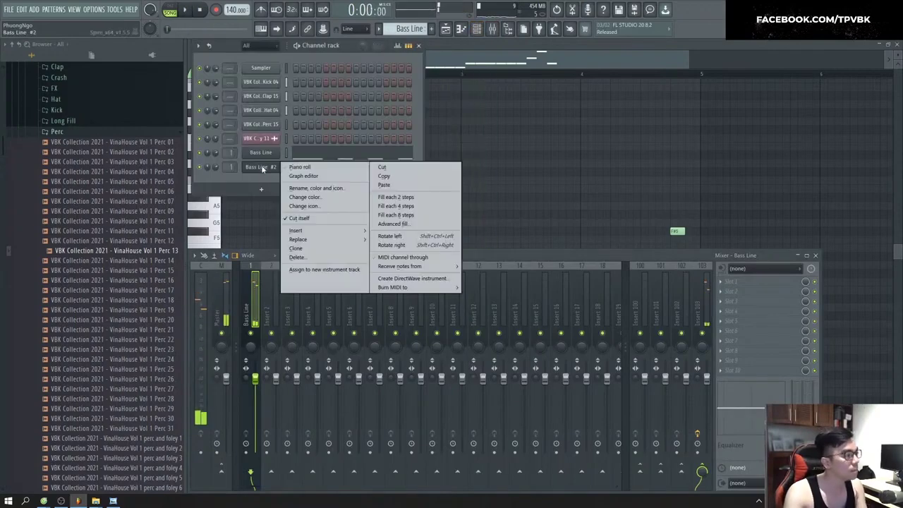
{"action": "left_click", "coordinate": [259, 168]}
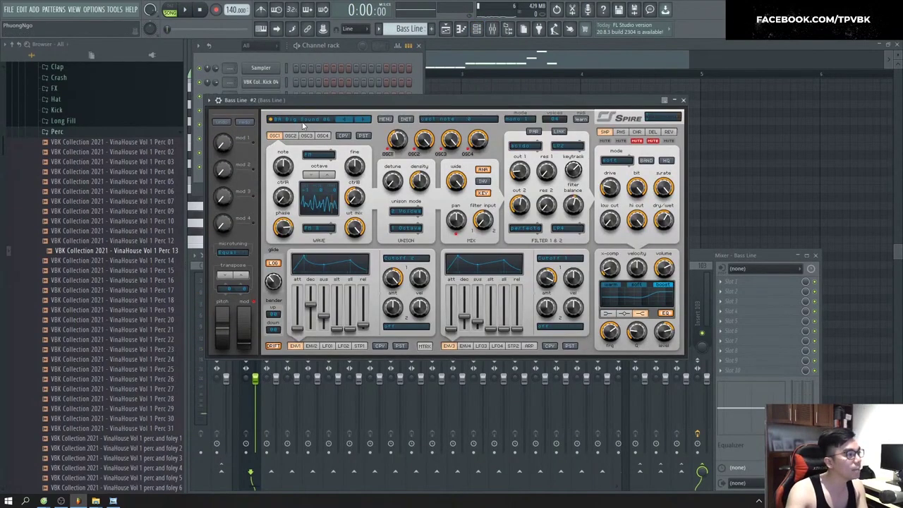
{"action": "left_click", "coordinate": [303, 123]}
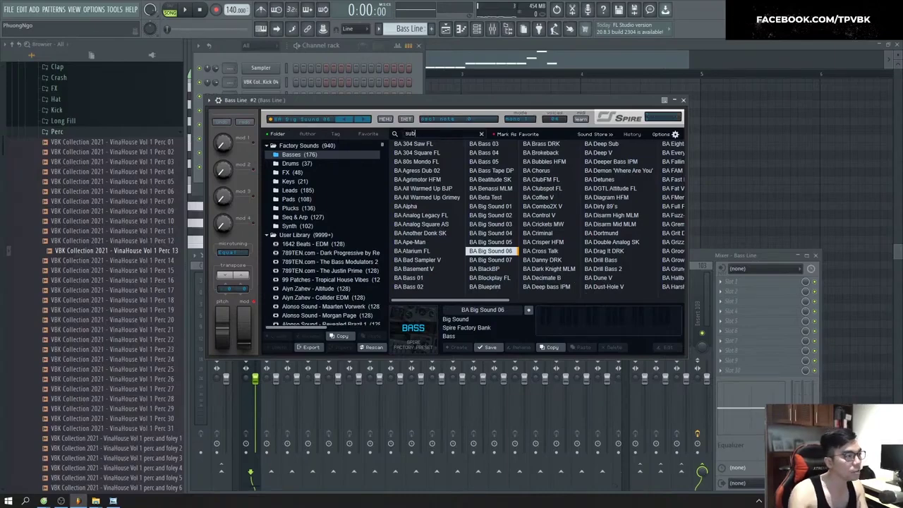
{"action": "key", "text": "Return"}
{"action": "left_click", "coordinate": [418, 144]}
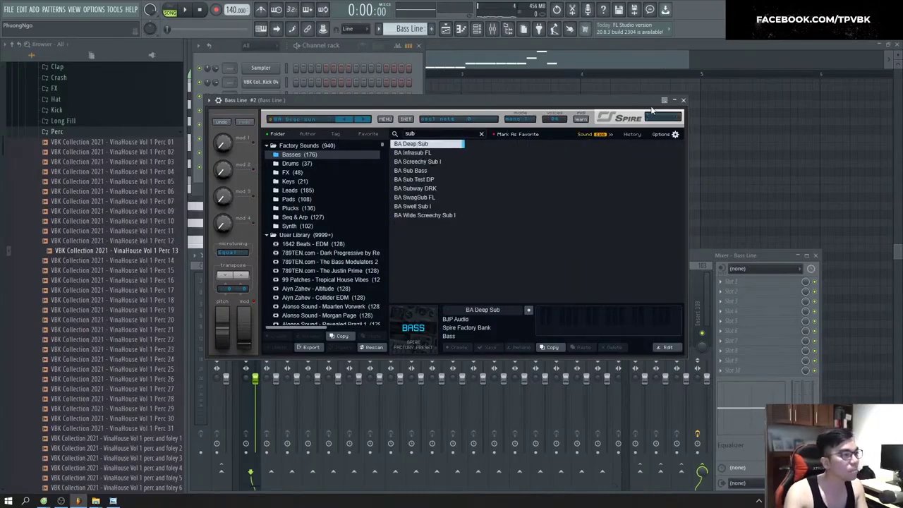
{"action": "left_click", "coordinate": [682, 100]}
Step: Copy the Bass Line channel's notes into Bass Line #2 and play the loop
{"action": "right_click", "coordinate": [278, 151]}
{"action": "left_click", "coordinate": [385, 161]}
{"action": "right_click", "coordinate": [265, 167]}
{"action": "left_click", "coordinate": [381, 185]}
{"action": "key", "text": "space"}
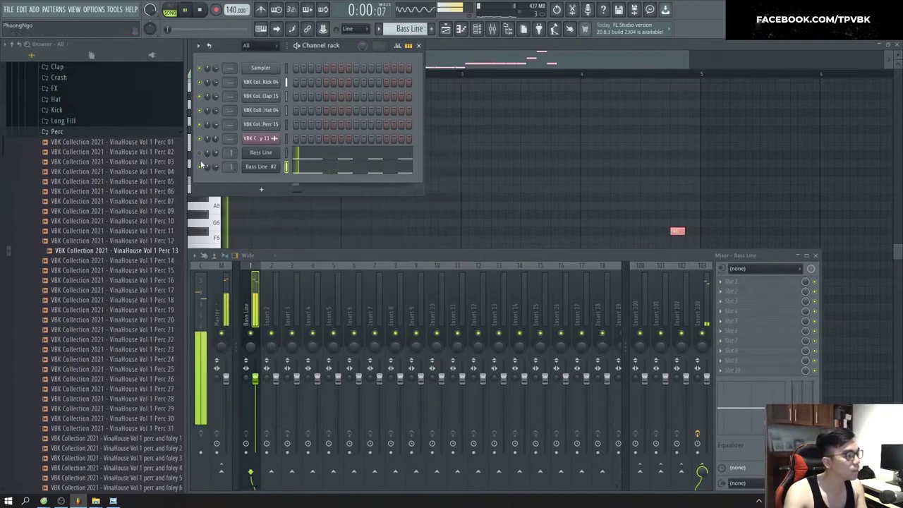
Step: Open Bass Line #2's Spire, try different envelope 1 attack settings against the loop, and set the attack to 0
{"action": "left_click", "coordinate": [260, 167]}
{"action": "key", "text": "space"}
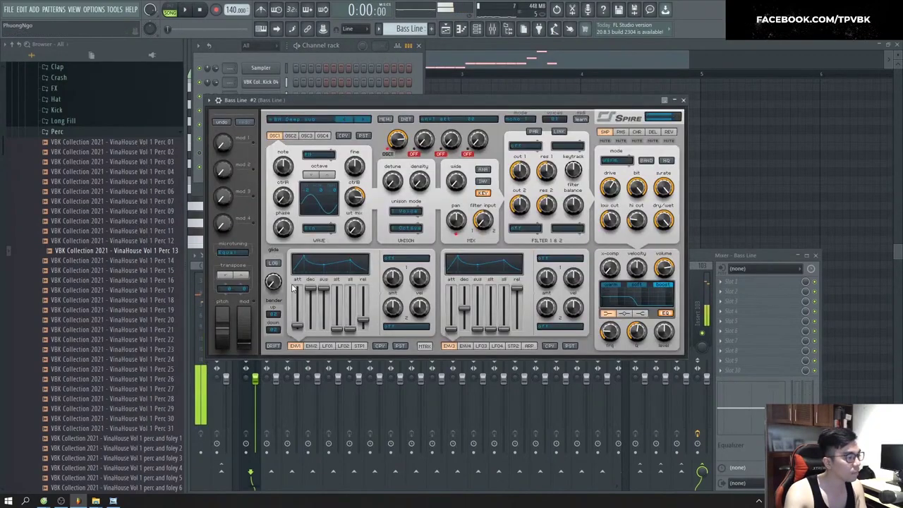
{"action": "key", "text": "space"}
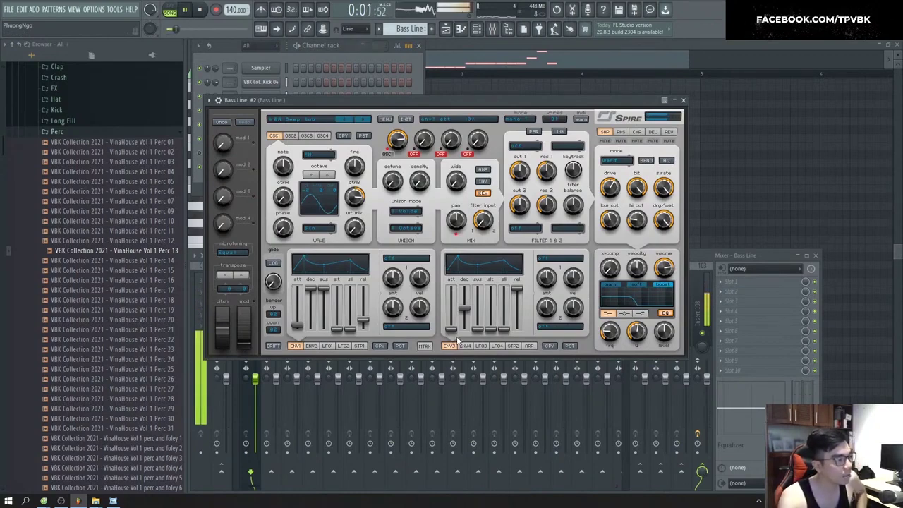
{"action": "key", "text": "space"}
{"action": "left_click_drag", "start_coordinate": [479, 104], "coordinate": [485, 106]}
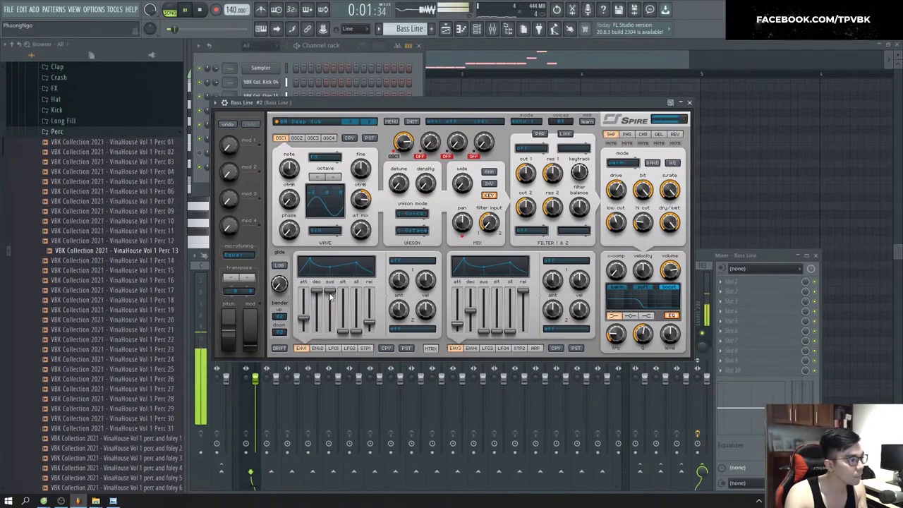
{"action": "left_click_drag", "start_coordinate": [301, 327], "coordinate": [302, 334]}
{"action": "key", "text": "space"}
{"action": "key", "text": "space"}
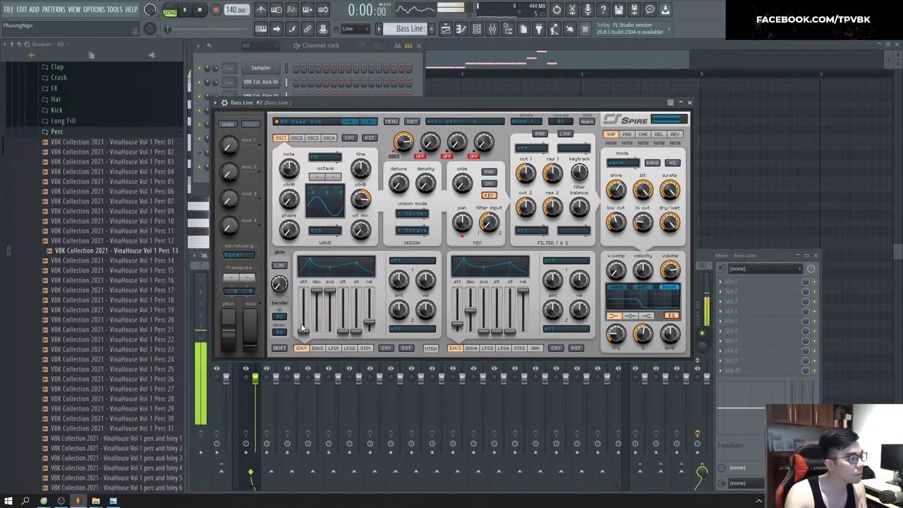
Step: Audition higher envelope 1 attack values, return it to the minimum, and set envelope 3's attack to 322 while playing the loop
{"action": "key", "text": "space"}
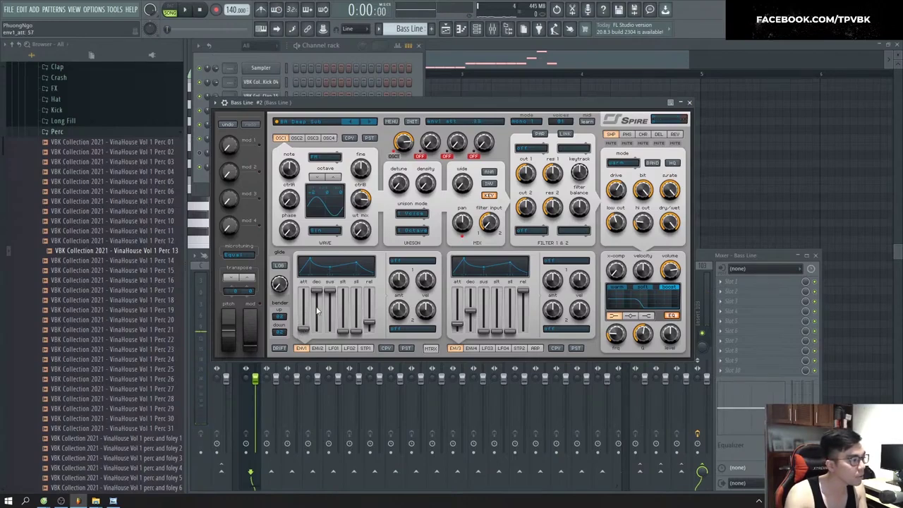
{"action": "key", "text": "space"}
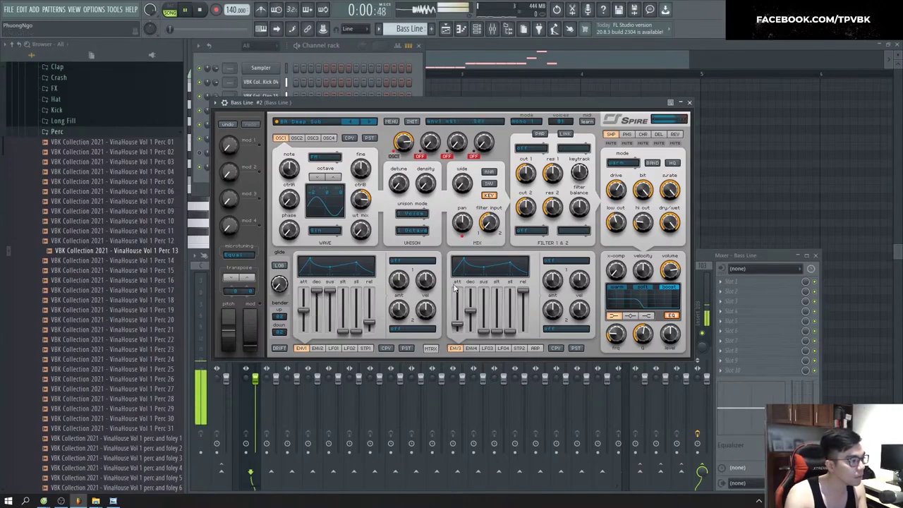
{"action": "key", "text": "space"}
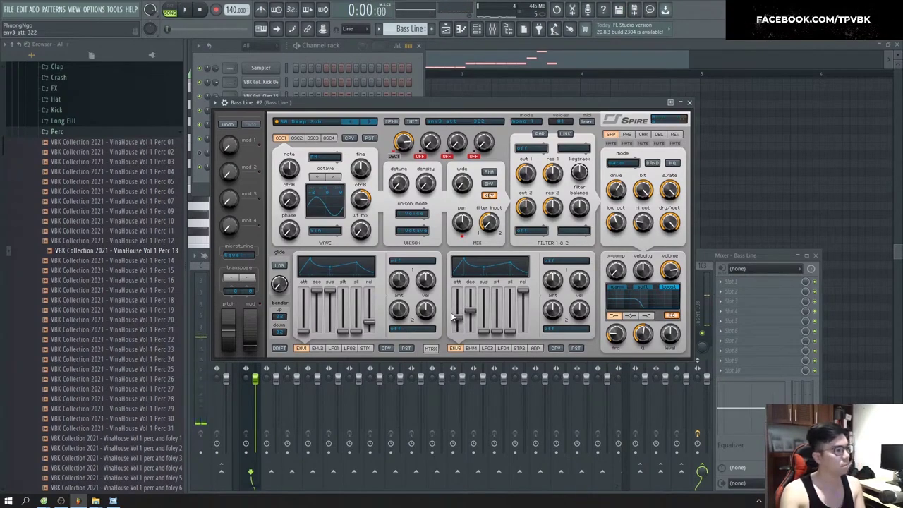
{"action": "key", "text": "space"}
{"action": "key", "text": "space"}
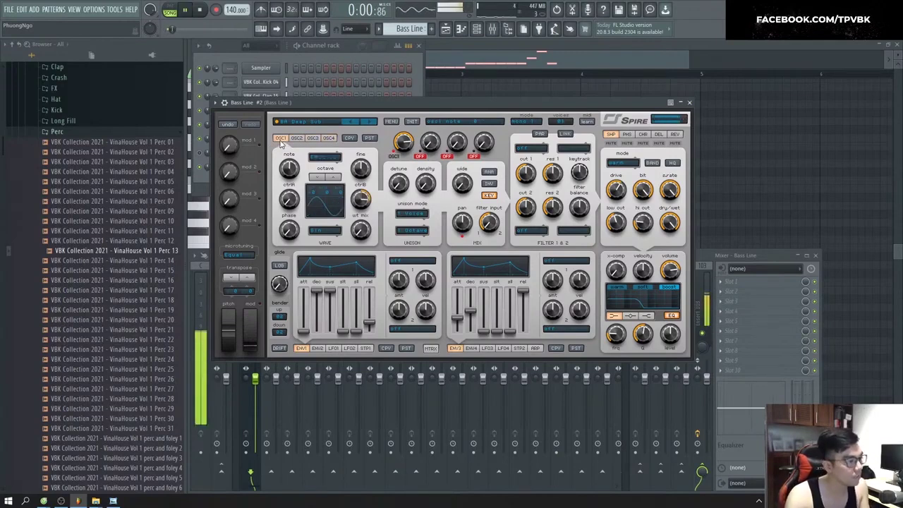
Step: Examine Bass Line #2's LFO 1 and Stepper 1 settings in Spire, and play the loop
{"action": "key", "text": "space"}
{"action": "left_click", "coordinate": [333, 349]}
{"action": "left_click", "coordinate": [366, 349]}
{"action": "key", "text": "space"}
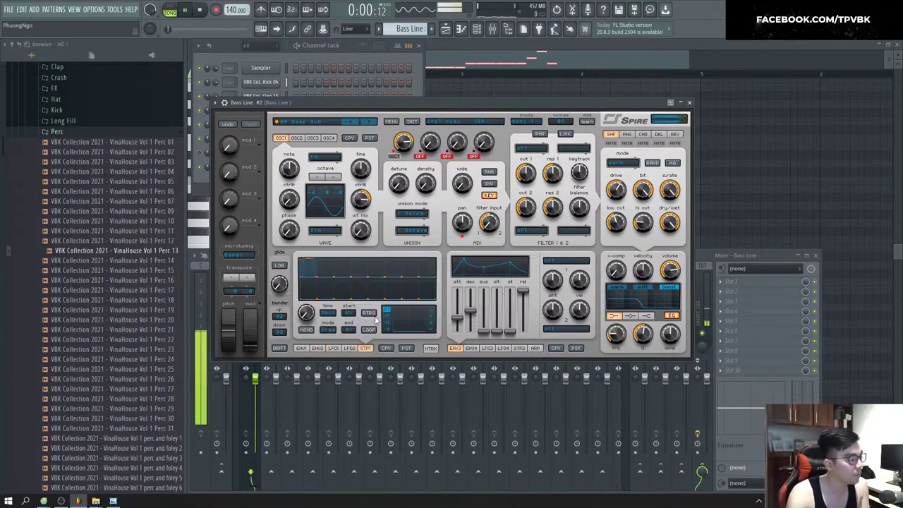
Step: Play the arrangement from the playlist and review the Bass Line pattern's notes in the piano roll
{"action": "left_click", "coordinate": [417, 88]}
{"action": "left_click", "coordinate": [200, 153]}
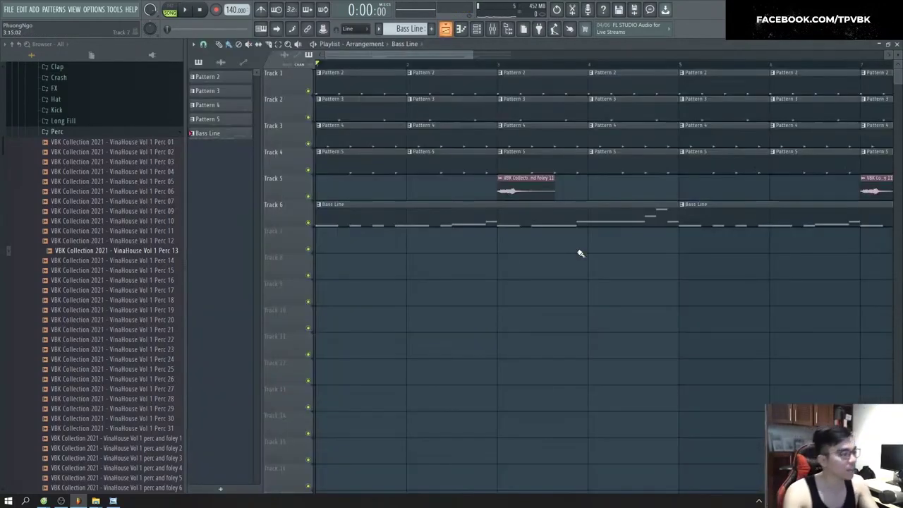
{"action": "key", "text": "F6"}
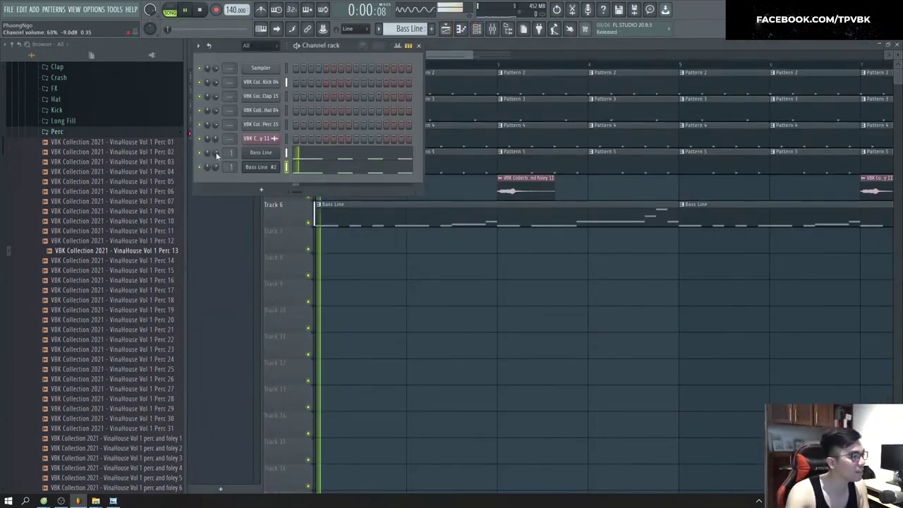
{"action": "key", "text": "F6"}
{"action": "double_click", "coordinate": [325, 225]}
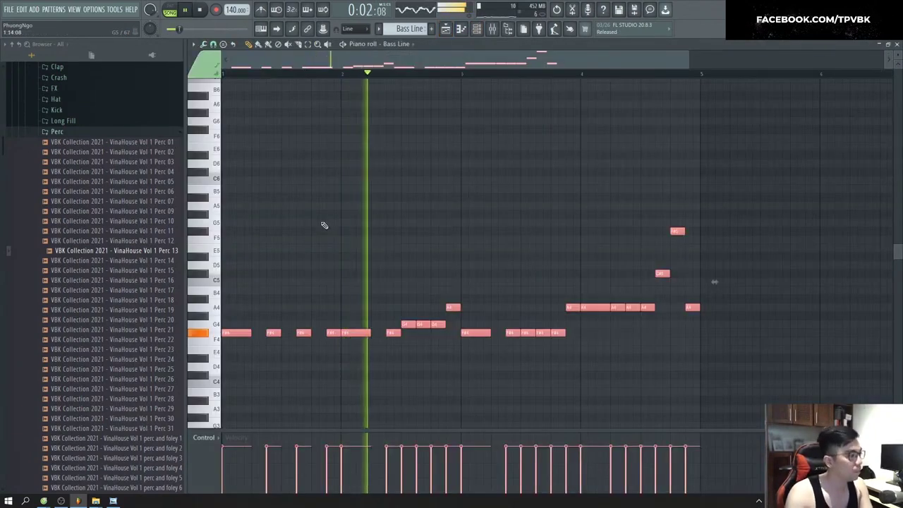
{"action": "key", "text": "F6"}
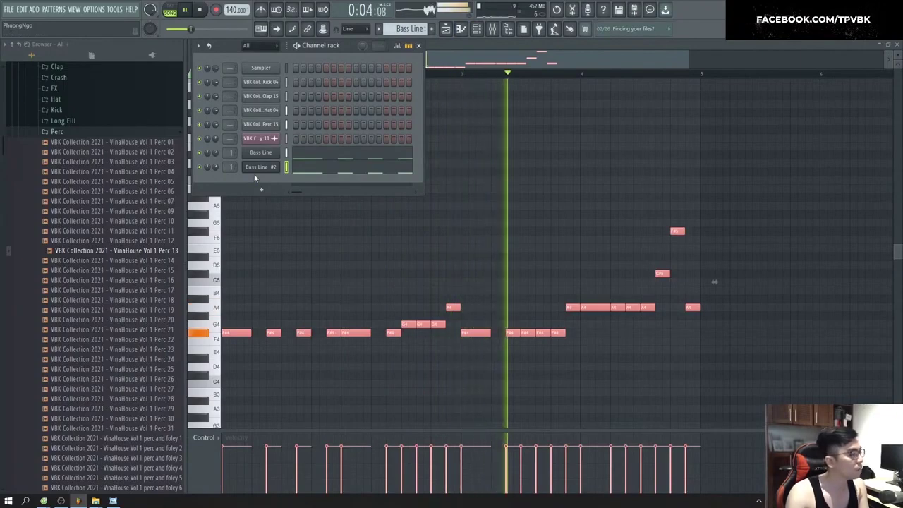
{"action": "key", "text": "space"}
Step: Clone the Bass Line channel and show mixer Insert 103's effects beside the clone's Spire
{"action": "right_click", "coordinate": [263, 156]}
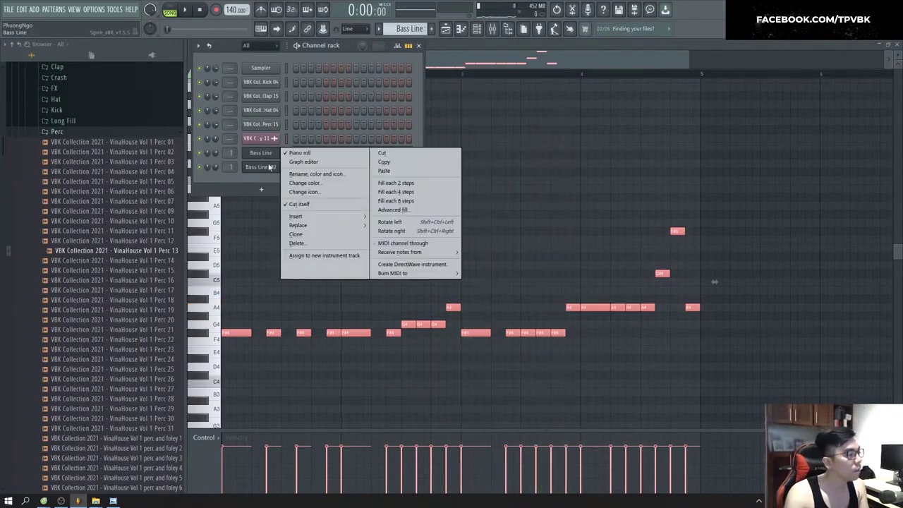
{"action": "left_click", "coordinate": [315, 235]}
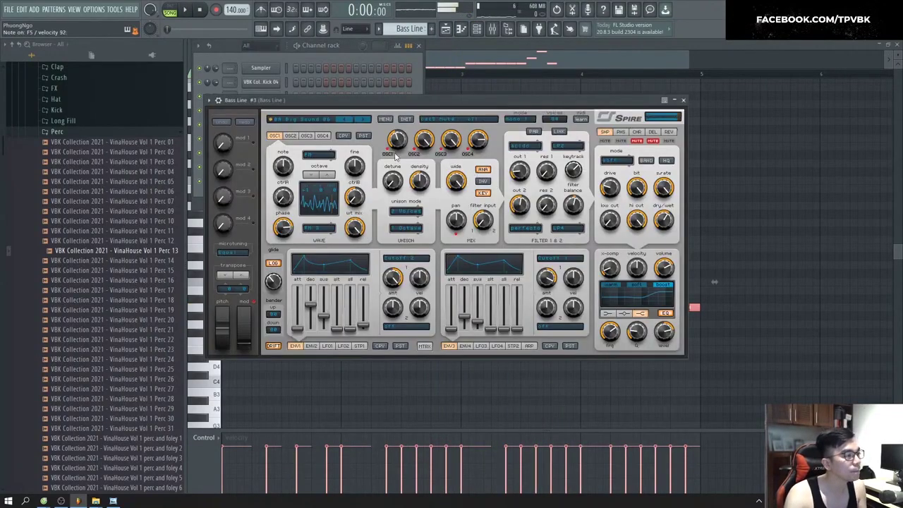
{"action": "key", "text": "F9"}
{"action": "left_click", "coordinate": [704, 290]}
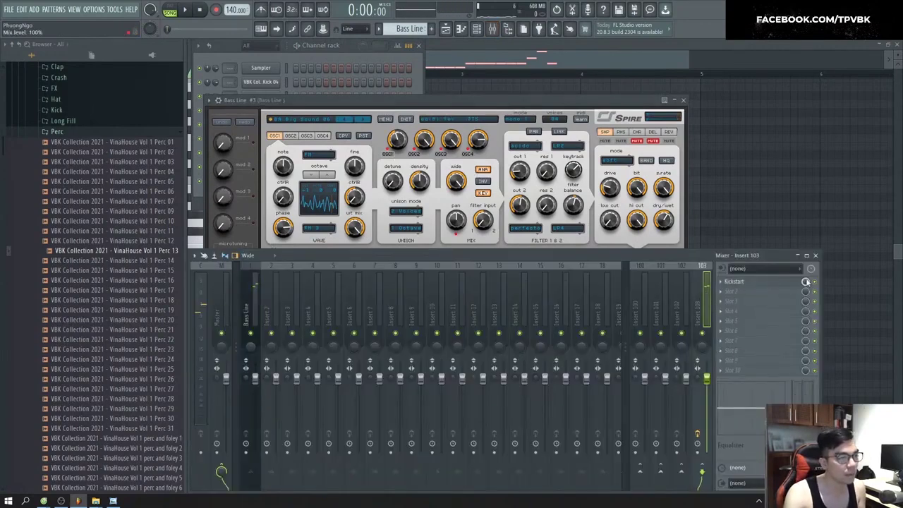
Step: Audition successive Spire presets on the cloned Bass Line #3 channel by playing notes
{"action": "left_click", "coordinate": [366, 121]}
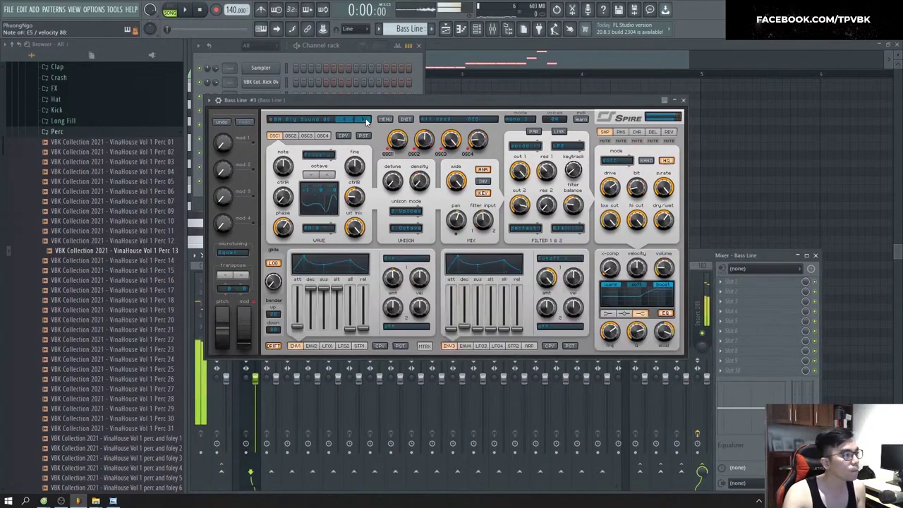
{"action": "left_click", "coordinate": [364, 121]}
{"action": "left_click", "coordinate": [364, 120]}
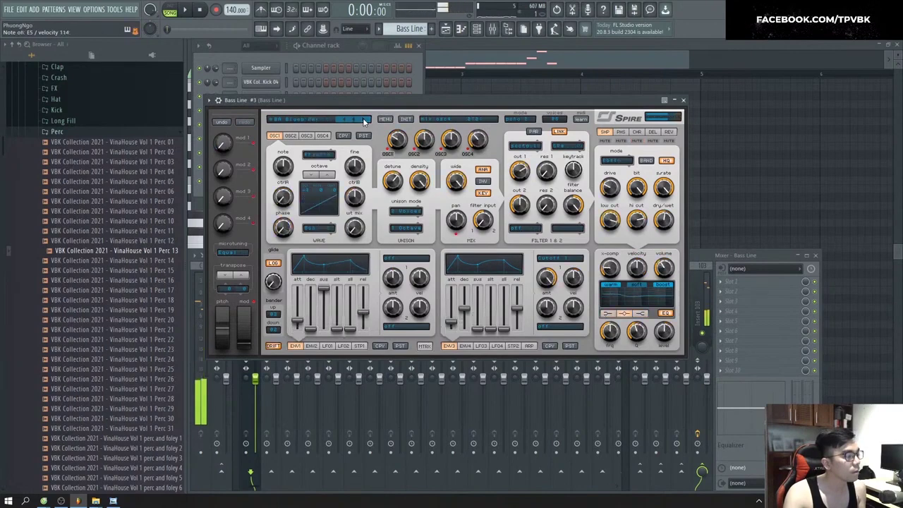
{"action": "left_click", "coordinate": [364, 120]}
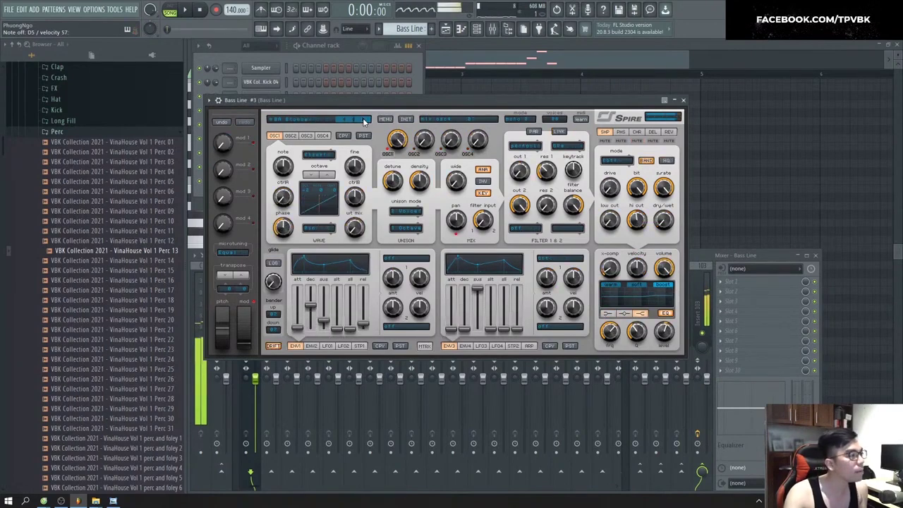
{"action": "left_click", "coordinate": [363, 120]}
{"action": "left_click", "coordinate": [363, 120]}
{"action": "left_click", "coordinate": [363, 120]}
{"action": "left_click", "coordinate": [364, 120]}
{"action": "left_click", "coordinate": [363, 120]}
{"action": "left_click", "coordinate": [364, 120]}
{"action": "left_click", "coordinate": [363, 120]}
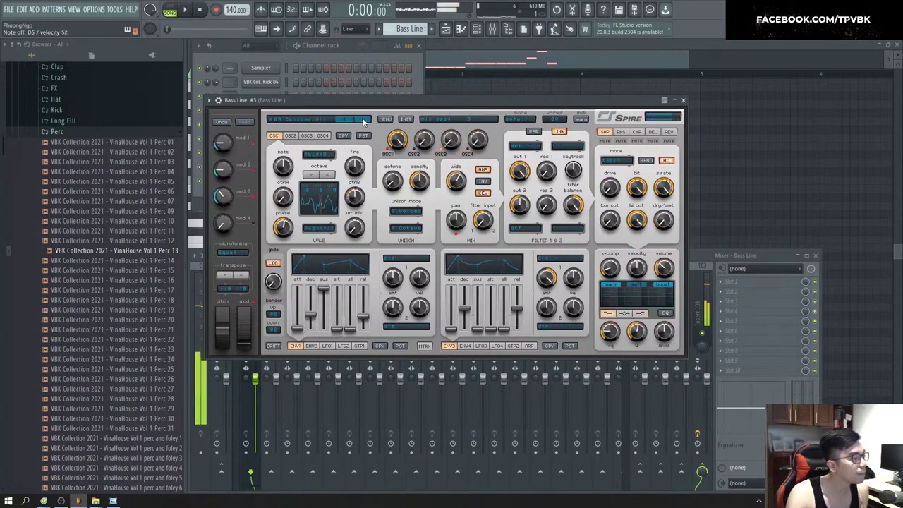
{"action": "left_click", "coordinate": [363, 119]}
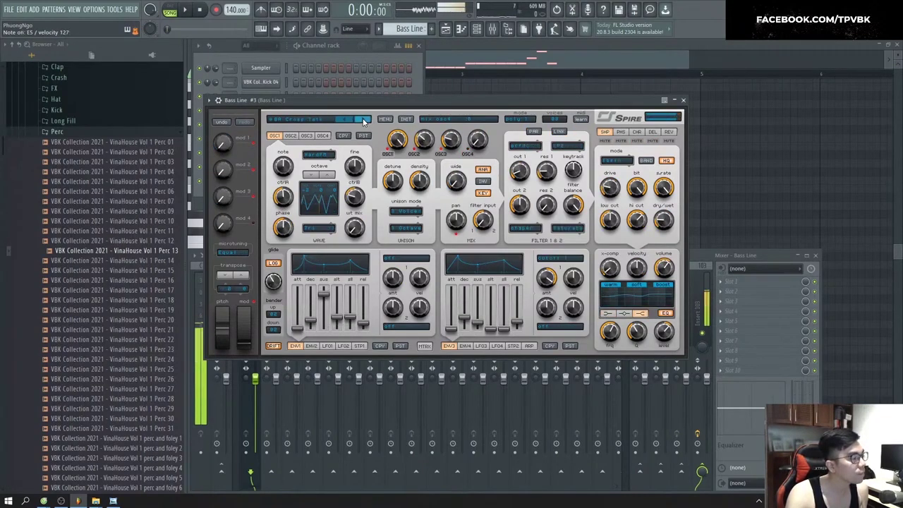
{"action": "left_click", "coordinate": [363, 122]}
{"action": "left_click", "coordinate": [363, 122]}
{"action": "left_click", "coordinate": [361, 122]}
{"action": "left_click", "coordinate": [359, 123]}
{"action": "left_click", "coordinate": [360, 123]}
{"action": "left_click", "coordinate": [359, 122]}
{"action": "left_click", "coordinate": [360, 123]}
{"action": "left_click", "coordinate": [360, 122]}
{"action": "left_click", "coordinate": [360, 123]}
{"action": "left_click", "coordinate": [360, 123]}
{"action": "left_click", "coordinate": [360, 123]}
{"action": "left_click", "coordinate": [360, 123]}
{"action": "left_click", "coordinate": [360, 123]}
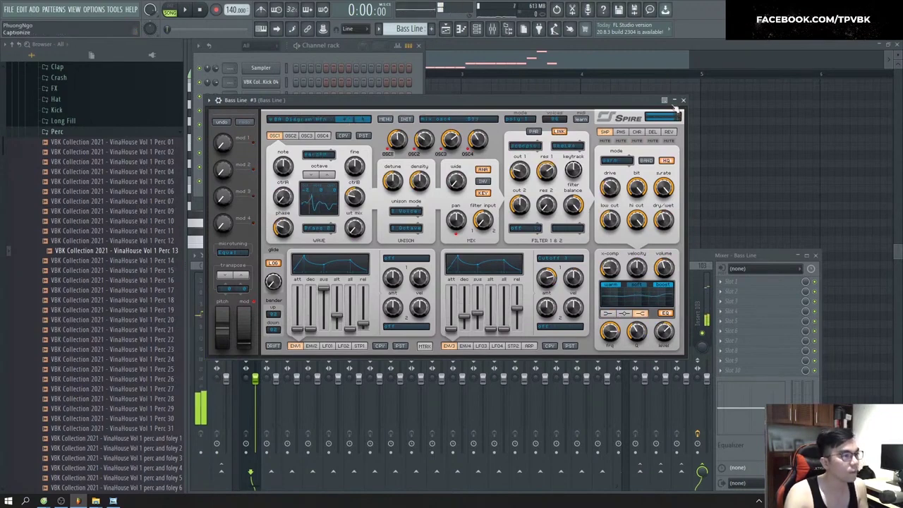
Step: Close Bass Line #3's Spire and replace the channel's instrument with Serum
{"action": "left_click", "coordinate": [683, 99]}
{"action": "right_click", "coordinate": [261, 167]}
{"action": "mouse_move", "coordinate": [350, 245]}
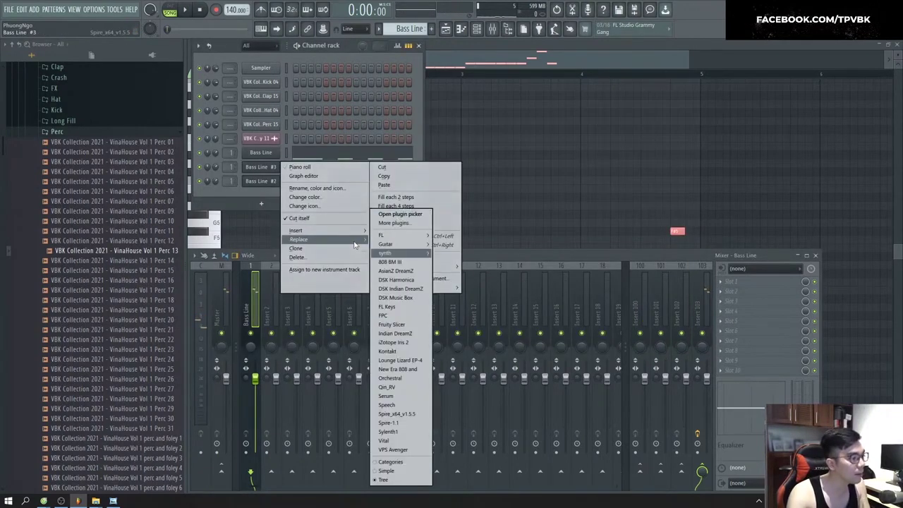
{"action": "left_click", "coordinate": [386, 395]}
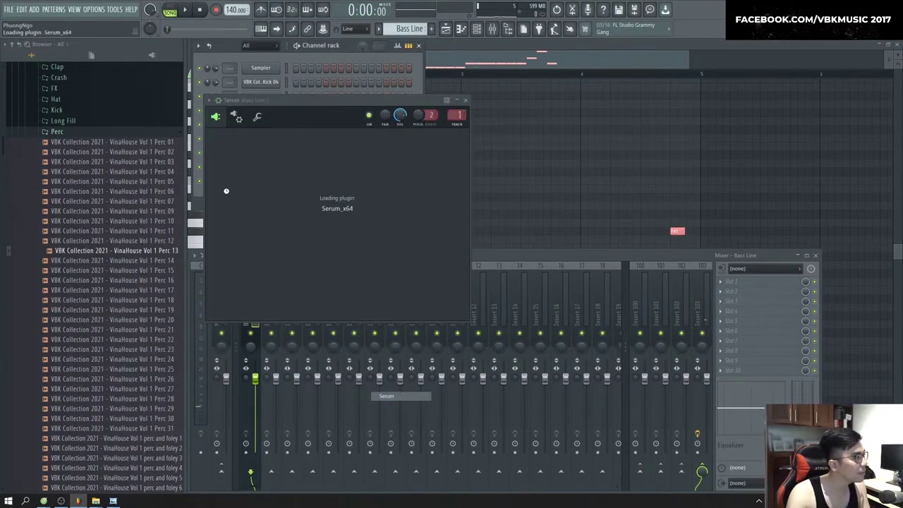
Step: Browse the sample and preset folders and open the Serum presets in 0. Preset, 2021, Slap House
{"action": "left_click", "coordinate": [57, 133]}
{"action": "scroll", "coordinate": [79, 184], "scroll_direction": "up", "scroll_amount": 6}
{"action": "left_click", "coordinate": [46, 223]}
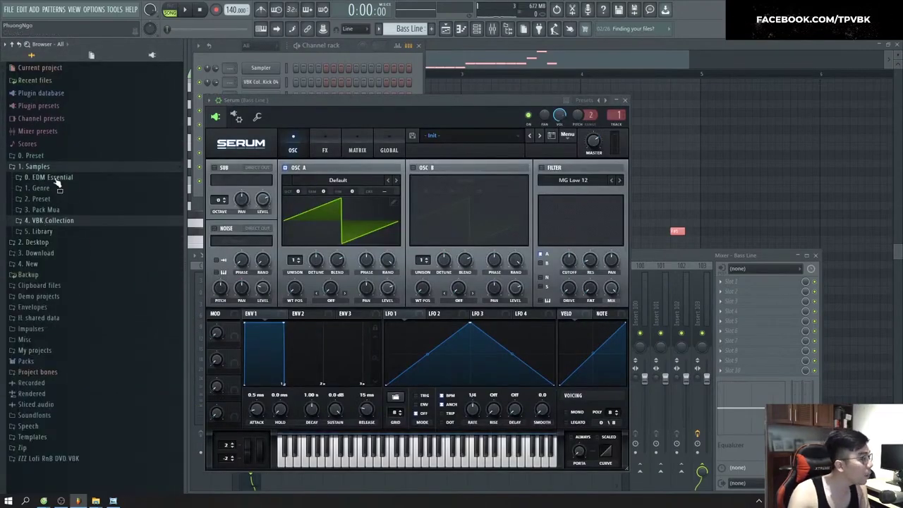
{"action": "left_click", "coordinate": [60, 186]}
{"action": "left_click", "coordinate": [69, 211]}
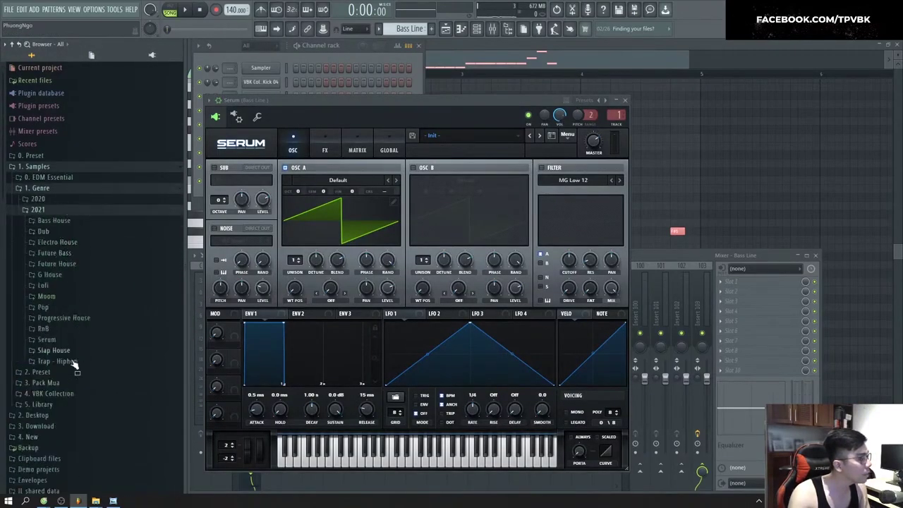
{"action": "left_click", "coordinate": [50, 208]}
{"action": "left_click", "coordinate": [46, 157]}
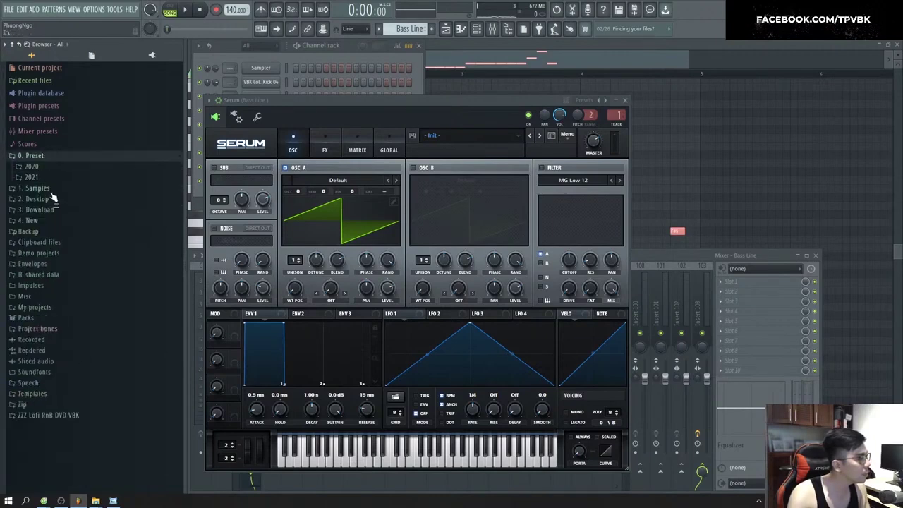
{"action": "left_click", "coordinate": [49, 178]}
{"action": "left_click", "coordinate": [60, 200]}
{"action": "left_click", "coordinate": [49, 220]}
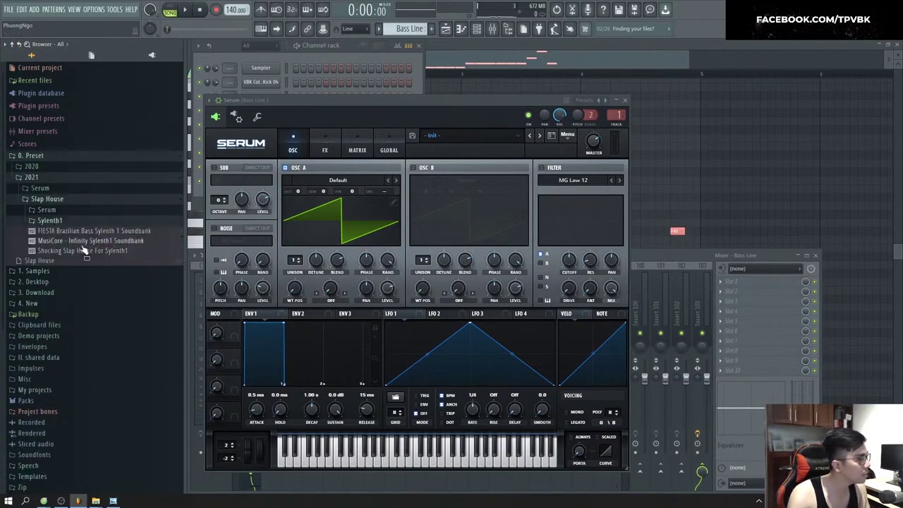
{"action": "left_click", "coordinate": [46, 210]}
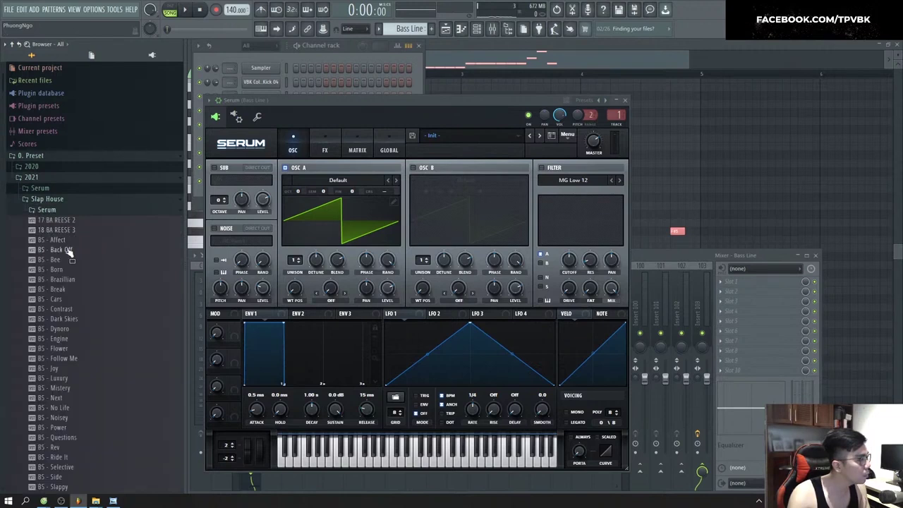
Step: Load the BS - Affect preset into Serum, then replace it with BS - Back Off
{"action": "right_click", "coordinate": [67, 240]}
{"action": "left_click", "coordinate": [90, 241]}
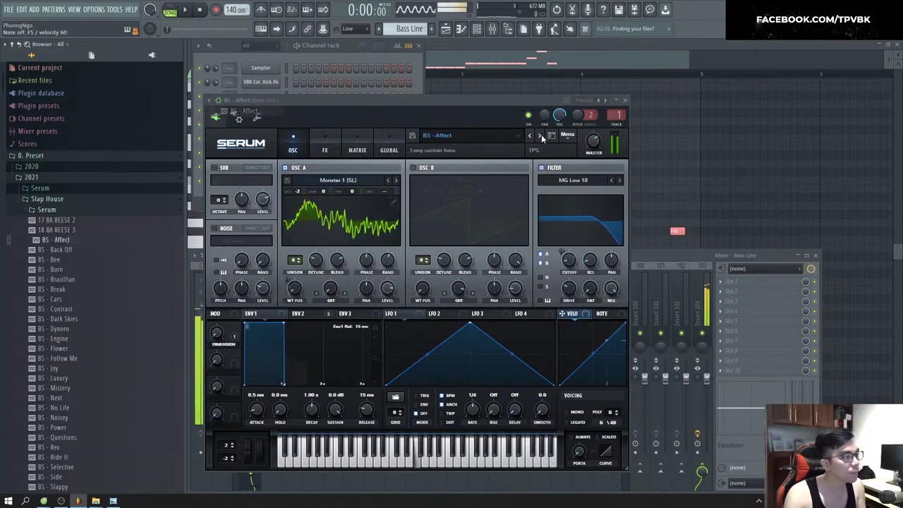
{"action": "left_click", "coordinate": [56, 250]}
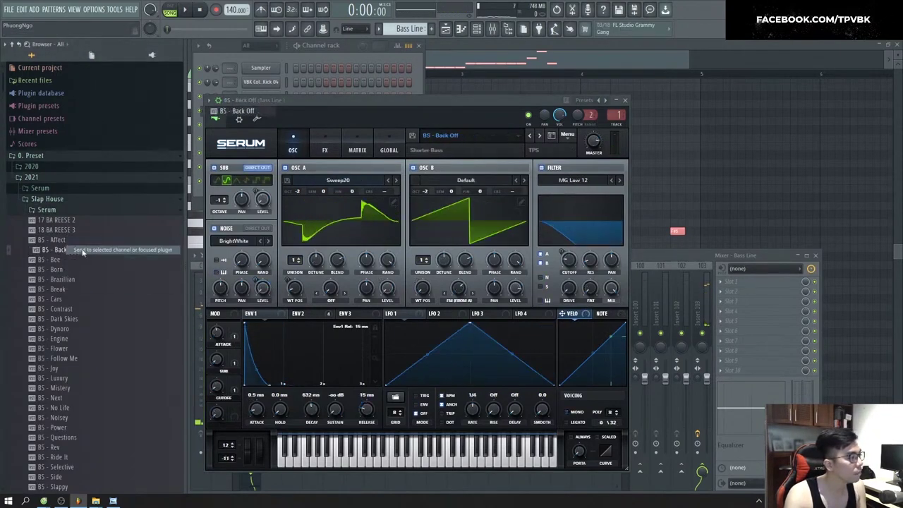
Step: Close Serum, select mixer Insert 103, and play the loop with different bass channels muted to compare them
{"action": "left_click", "coordinate": [625, 100]}
{"action": "key", "text": "space"}
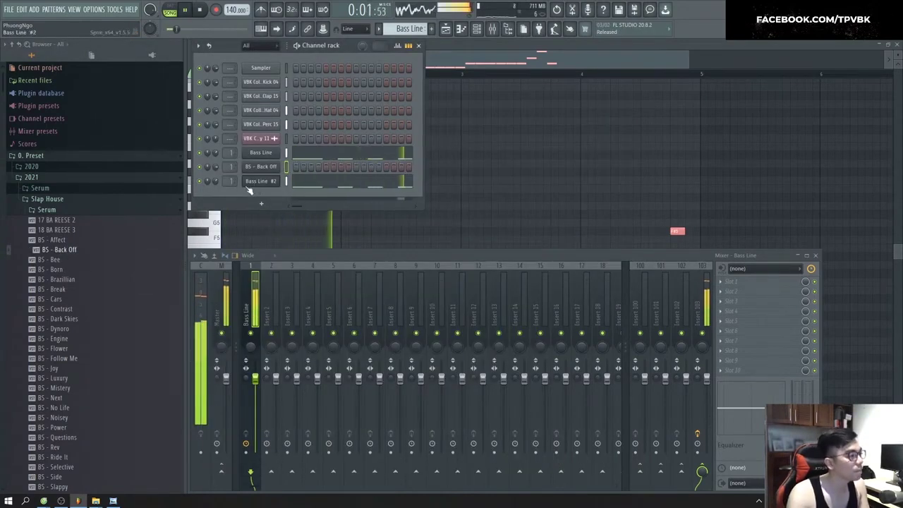
{"action": "key", "text": "space"}
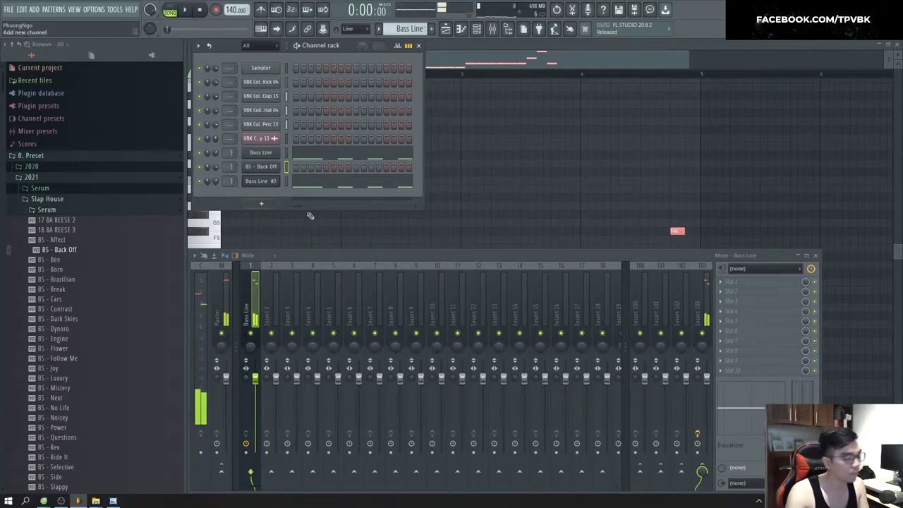
{"action": "left_click", "coordinate": [708, 314]}
{"action": "key", "text": "space"}
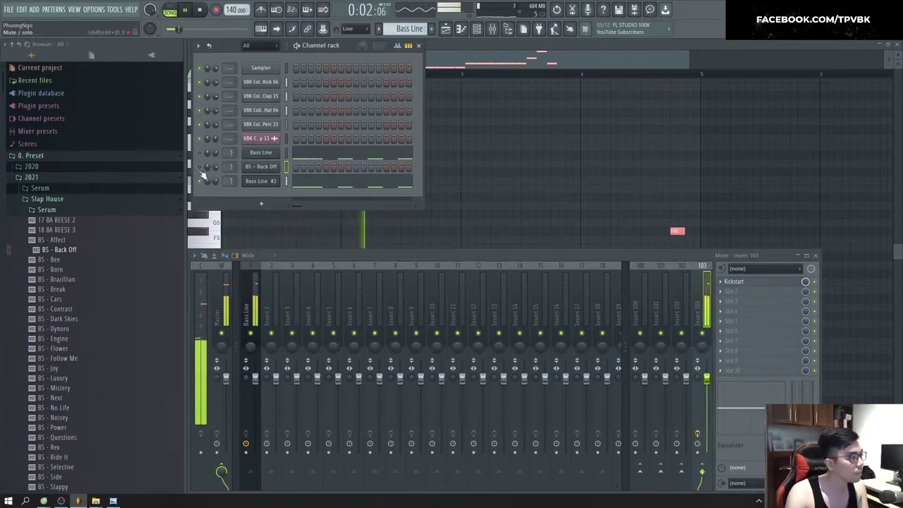
{"action": "key", "text": "space"}
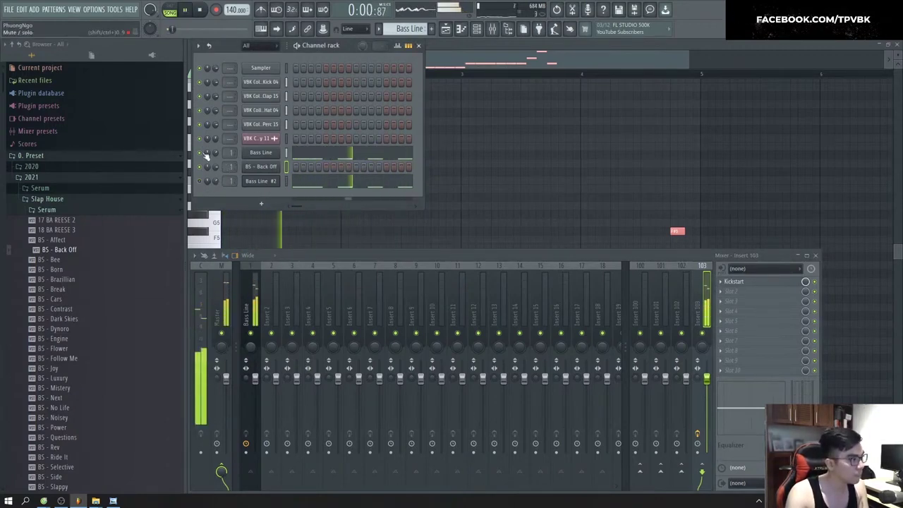
{"action": "key", "text": "space"}
Step: Copy the Bass Line channel's notes into the BS - Back Off channel and play the loop
{"action": "right_click", "coordinate": [257, 153]}
{"action": "left_click", "coordinate": [382, 162]}
{"action": "right_click", "coordinate": [267, 167]}
{"action": "left_click", "coordinate": [378, 177]}
{"action": "right_click", "coordinate": [267, 156]}
{"action": "left_click", "coordinate": [387, 164]}
{"action": "right_click", "coordinate": [269, 168]}
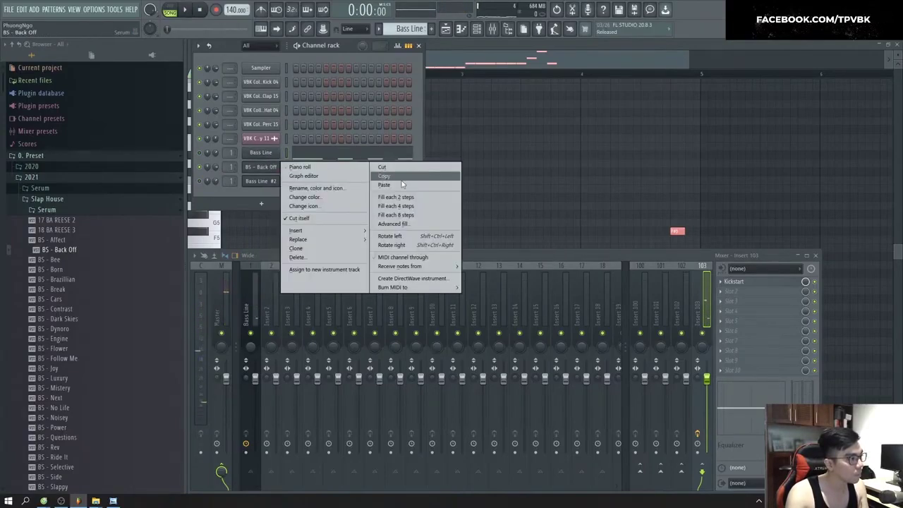
{"action": "left_click", "coordinate": [393, 186]}
{"action": "key", "text": "space"}
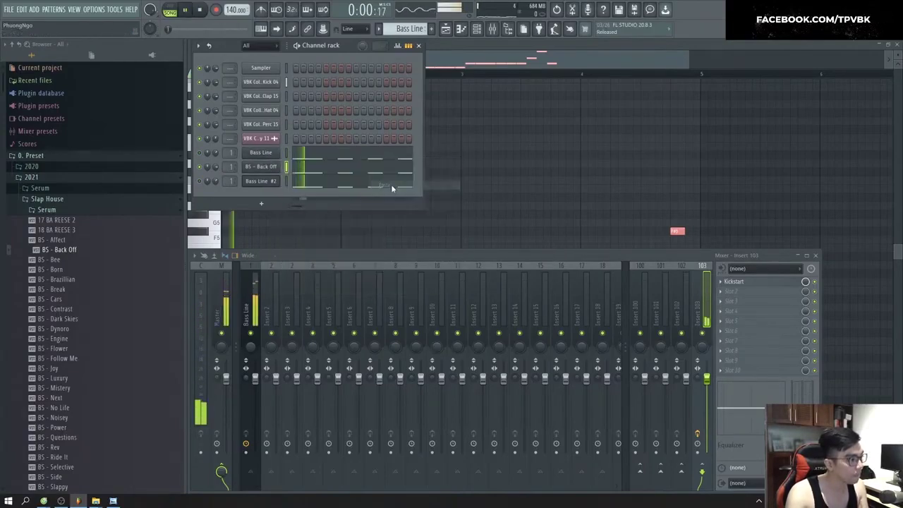
Step: Raise the BS - Back Off notes by one octave, move its Serum window aside, and play the loop
{"action": "left_click", "coordinate": [256, 168]}
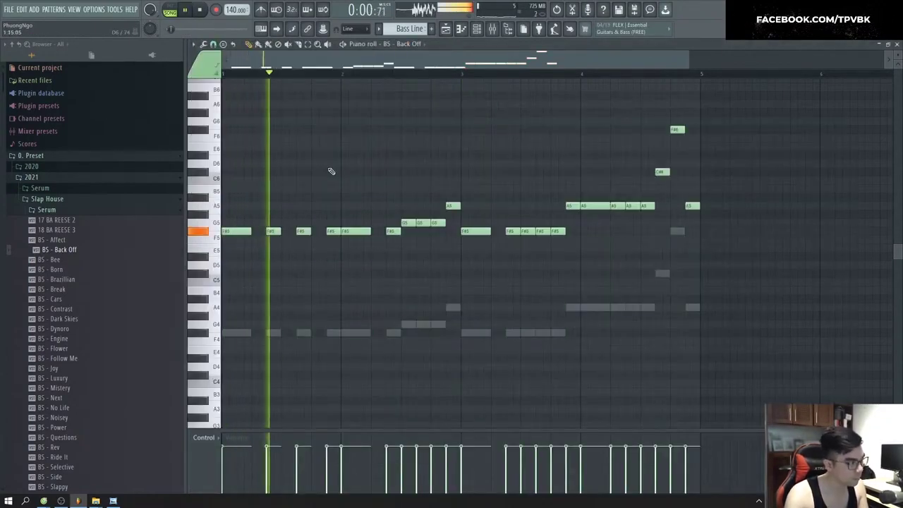
{"action": "key", "text": "F6"}
{"action": "key", "text": "space"}
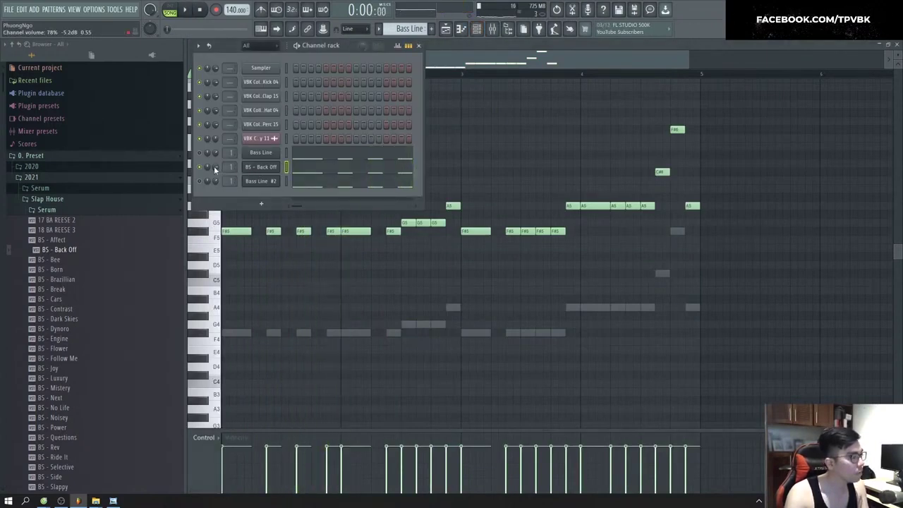
{"action": "left_click", "coordinate": [261, 168]}
{"action": "left_click_drag", "start_coordinate": [573, 117], "coordinate": [551, 123]}
{"action": "key", "text": "space"}
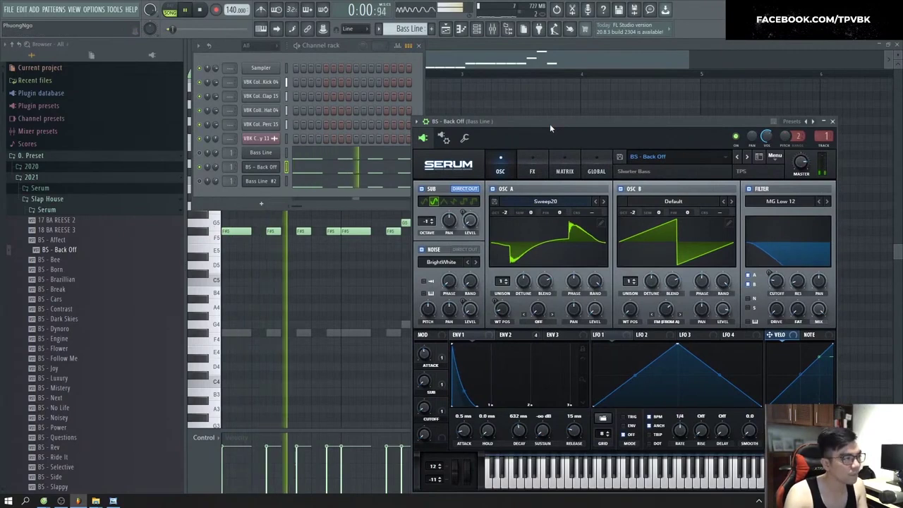
{"action": "key", "text": "space"}
Step: Try the BS - Bee and BS - Born presets in Serum, load BS - Brazillian, and play the loop
{"action": "right_click", "coordinate": [56, 257]}
{"action": "left_click", "coordinate": [107, 259]}
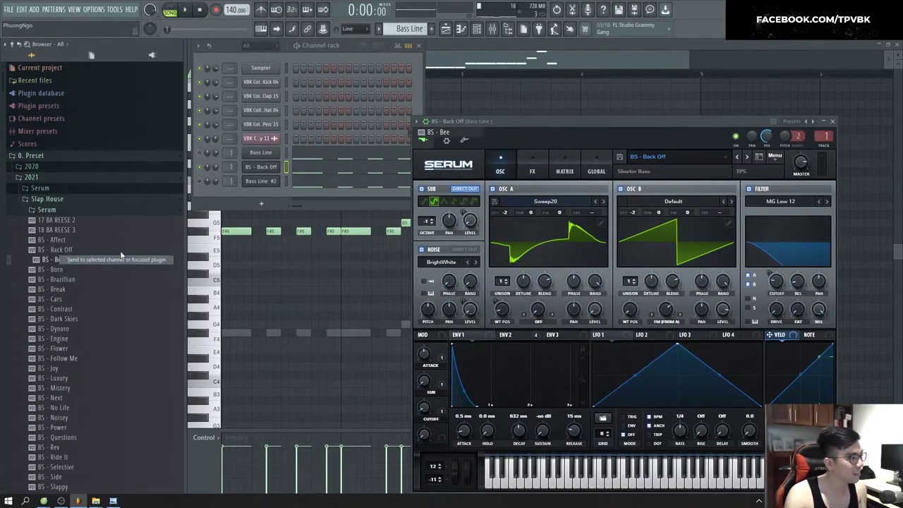
{"action": "right_click", "coordinate": [61, 270]}
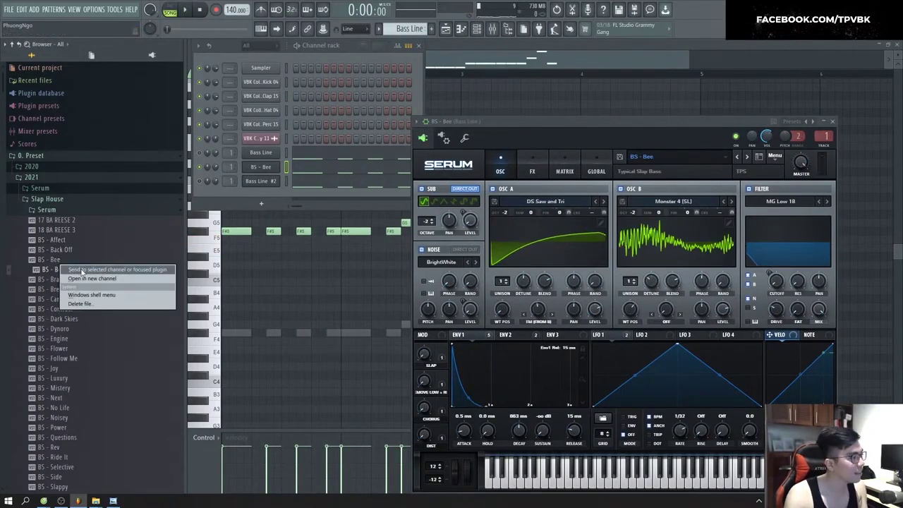
{"action": "left_click", "coordinate": [80, 270]}
{"action": "right_click", "coordinate": [63, 281]}
{"action": "left_click", "coordinate": [106, 284]}
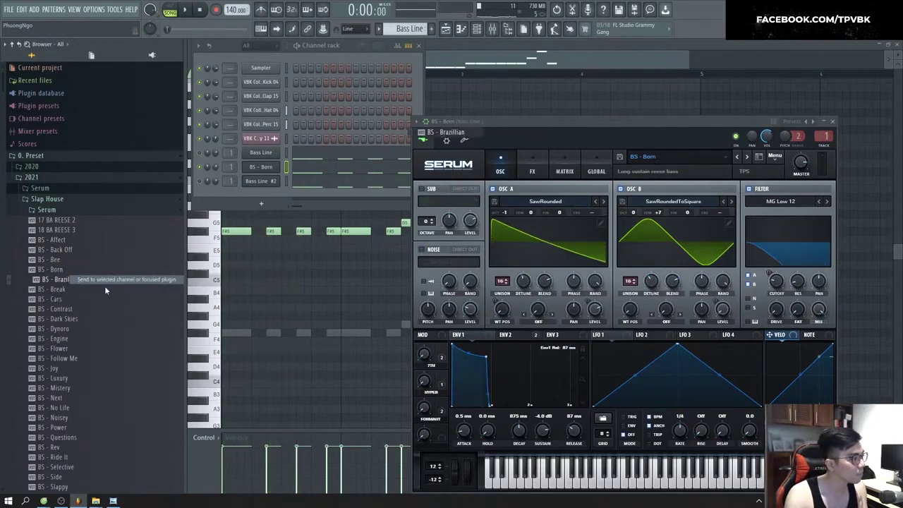
{"action": "key", "text": "space"}
{"action": "left_click", "coordinate": [307, 171]}
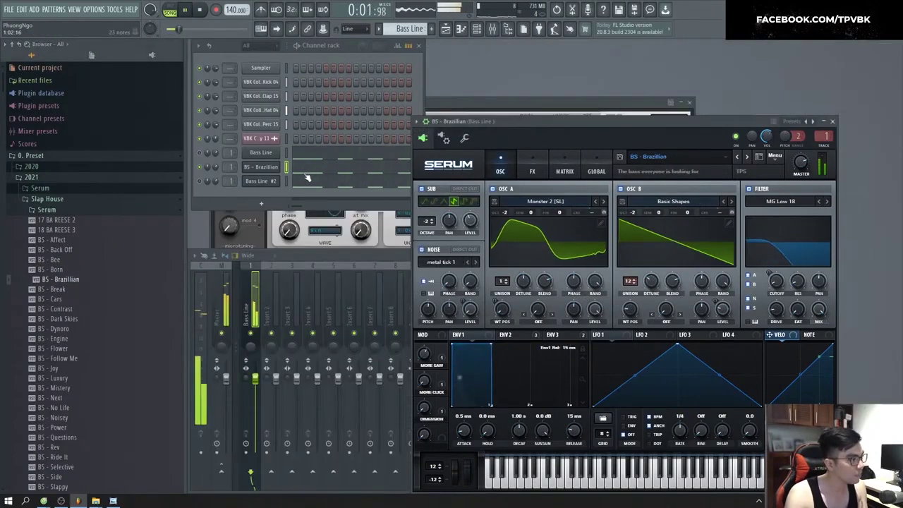
Step: Lower the BS - Brazillian notes by one octave in the piano roll and play the loop
{"action": "left_click", "coordinate": [303, 171]}
{"action": "key", "text": "ctrl+Down"}
{"action": "key", "text": "space"}
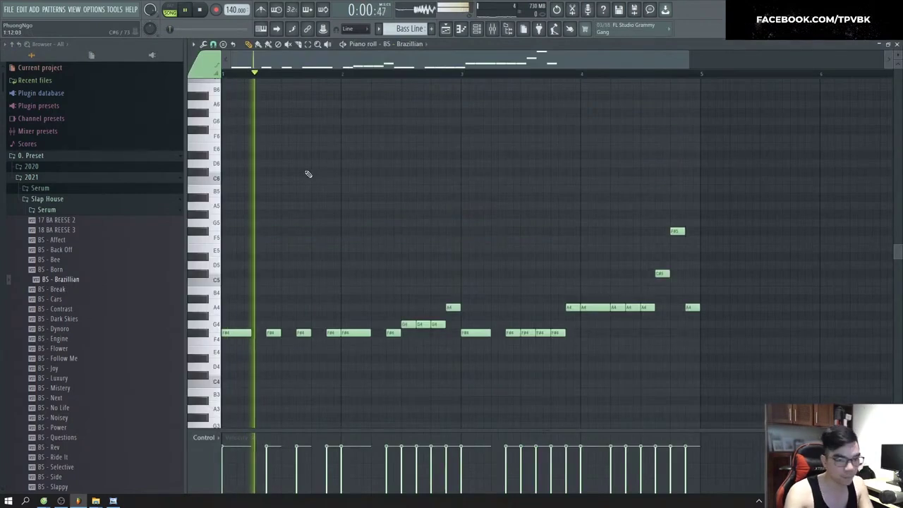
Step: Shape Env 1 of the BS - Brazillian Serum into a pluck with 375 ms decay and -27.5 dB sustain
{"action": "key", "text": "F6"}
{"action": "left_click", "coordinate": [262, 168]}
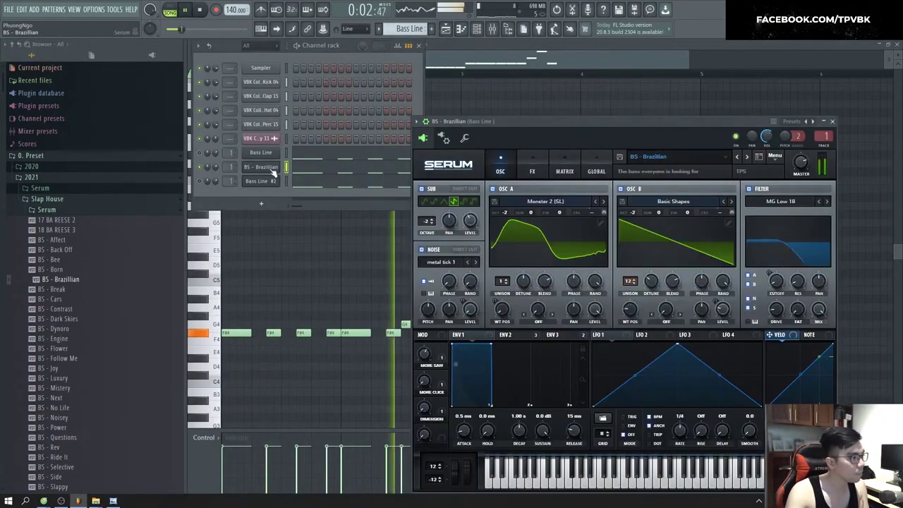
{"action": "left_click", "coordinate": [505, 335]}
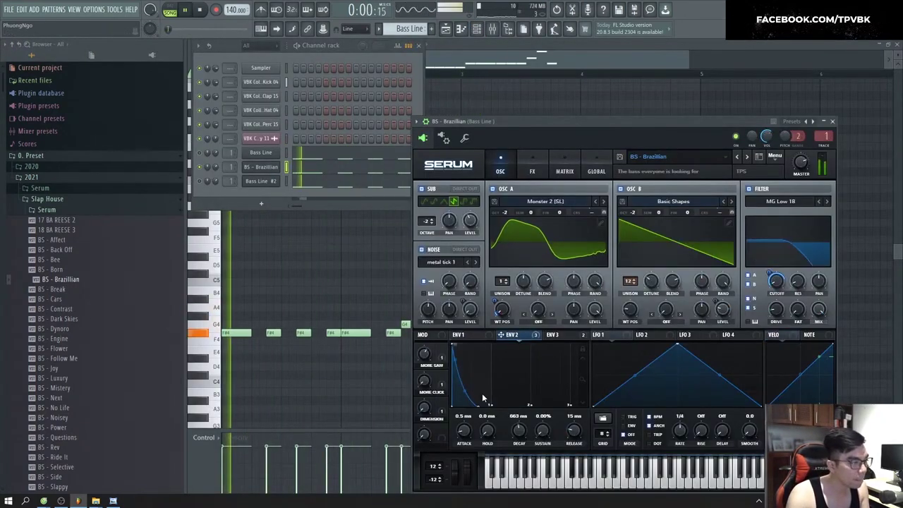
{"action": "left_click", "coordinate": [477, 333]}
{"action": "key", "text": "space"}
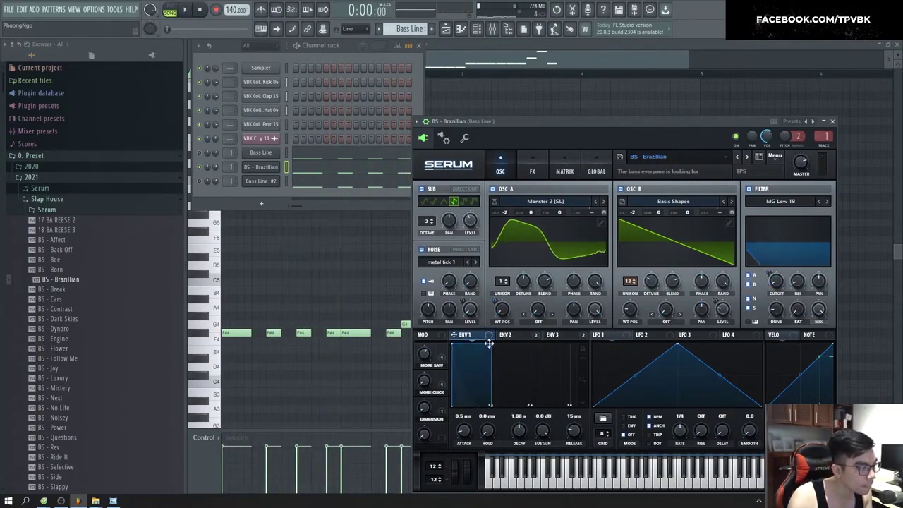
{"action": "left_click_drag", "start_coordinate": [469, 403], "coordinate": [463, 397]}
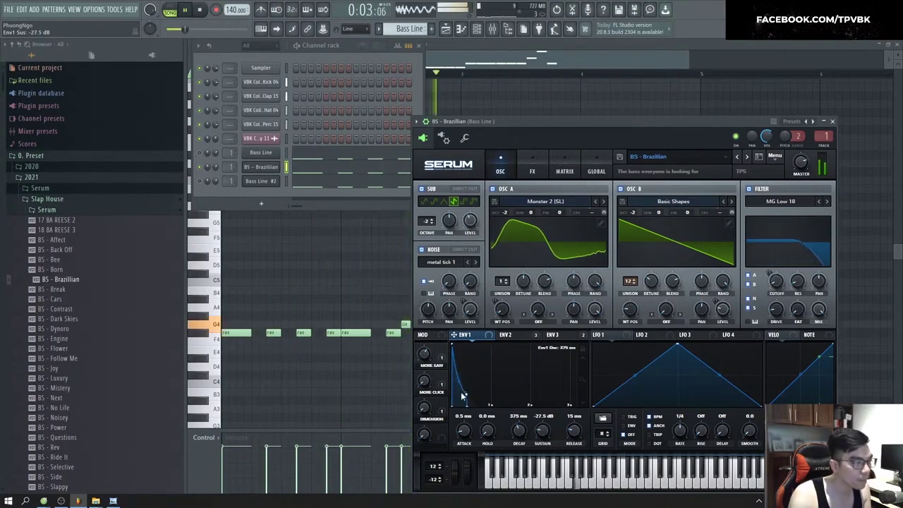
Step: Set Serum's Tube distortion filter to Pre, with its frequency about 13290 and bandwidth 0.9, while the loop plays
{"action": "left_click", "coordinate": [534, 167]}
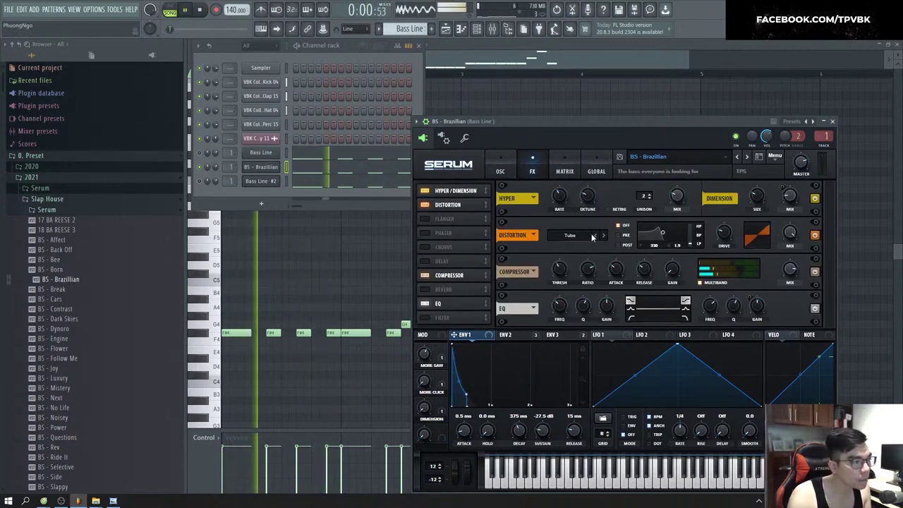
{"action": "left_click_drag", "start_coordinate": [665, 237], "coordinate": [684, 240]}
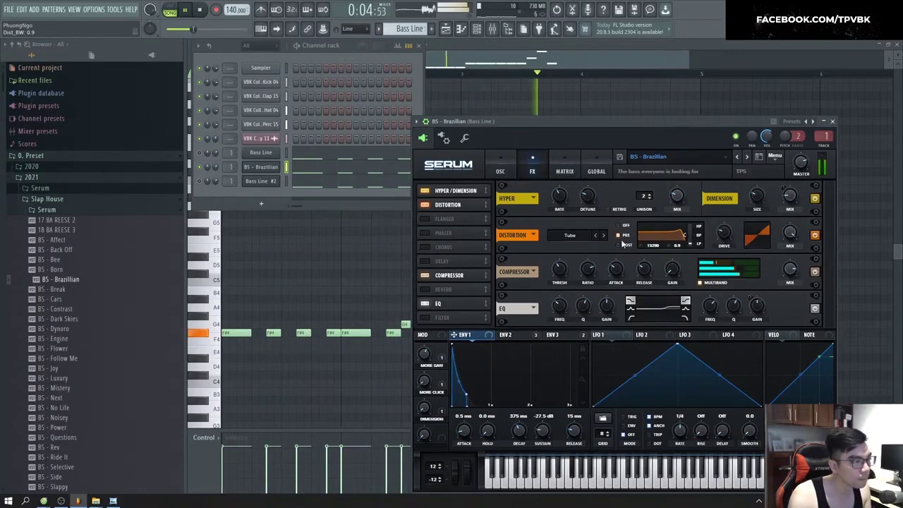
{"action": "key", "text": "space"}
Step: Route the BS - Brazillian channel to its own mixer track 2
{"action": "left_click", "coordinate": [268, 169]}
{"action": "left_click", "coordinate": [268, 169]}
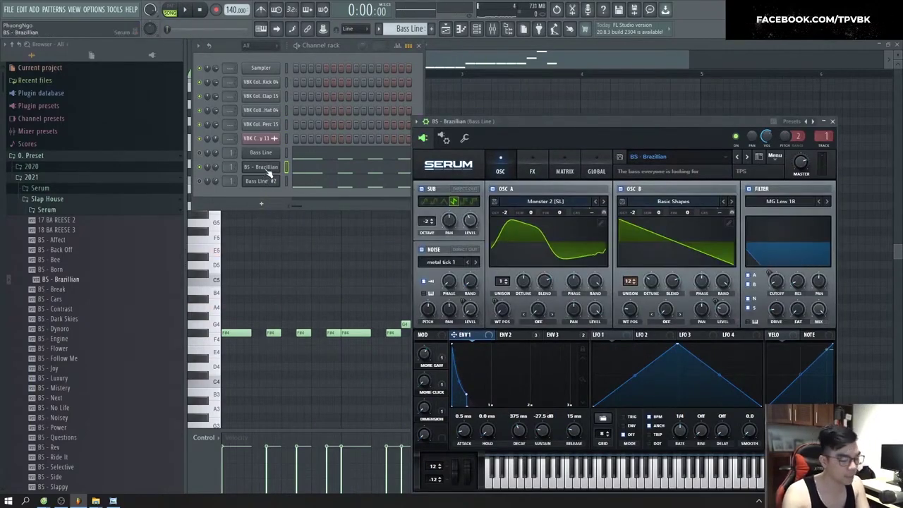
{"action": "key", "text": "ctrl+l"}
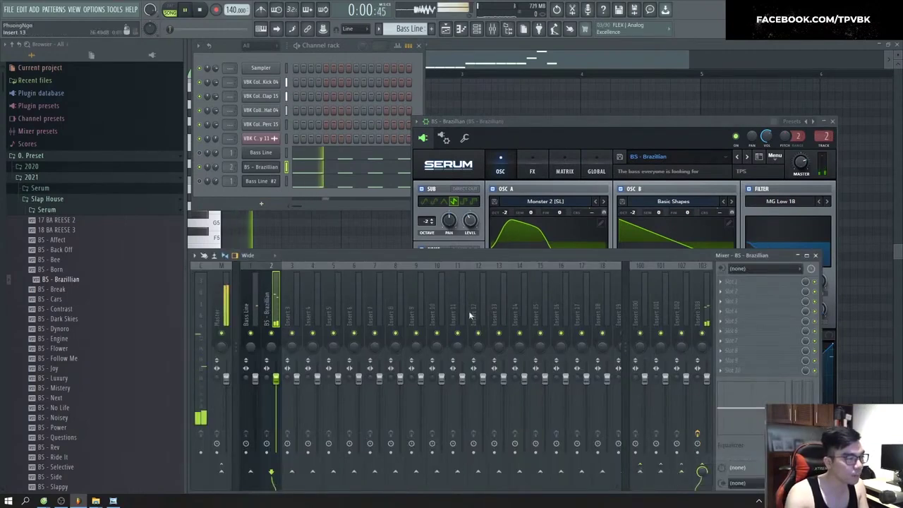
{"action": "left_click", "coordinate": [769, 285]}
{"action": "left_click", "coordinate": [667, 215]}
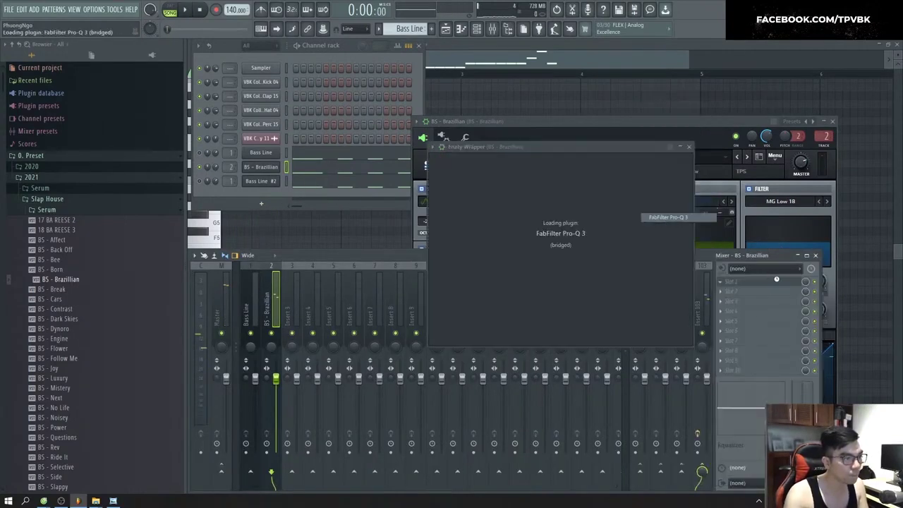
{"action": "left_click", "coordinate": [789, 146]}
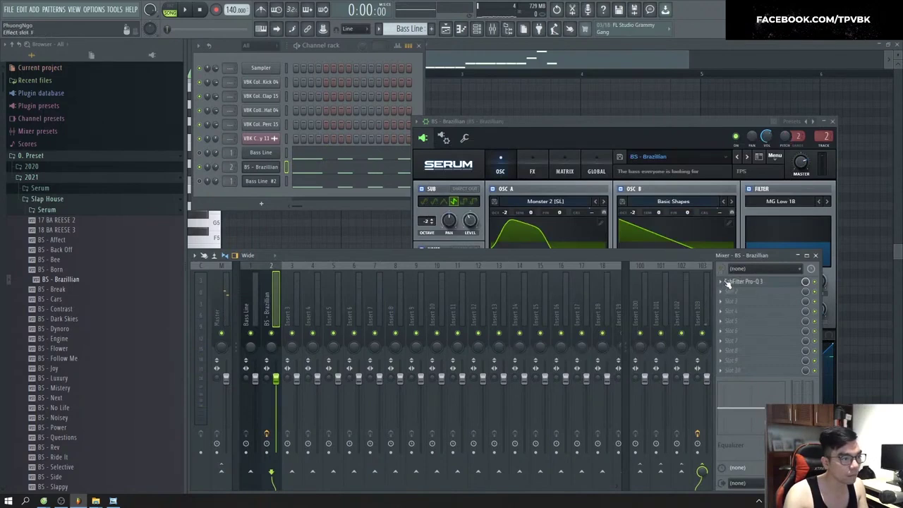
Step: Load Fruity Fast Dist in the first effect slot of the BS - Brazillian track and reduce its mix to 78%
{"action": "left_click", "coordinate": [728, 283]}
{"action": "mouse_move", "coordinate": [738, 283]}
{"action": "left_click", "coordinate": [658, 226]}
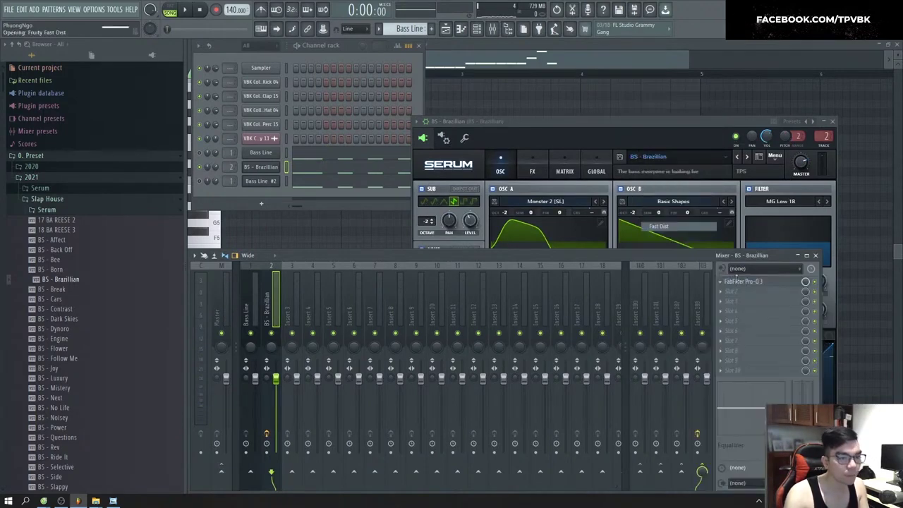
{"action": "key", "text": "space"}
{"action": "left_click_drag", "start_coordinate": [520, 171], "coordinate": [520, 179]}
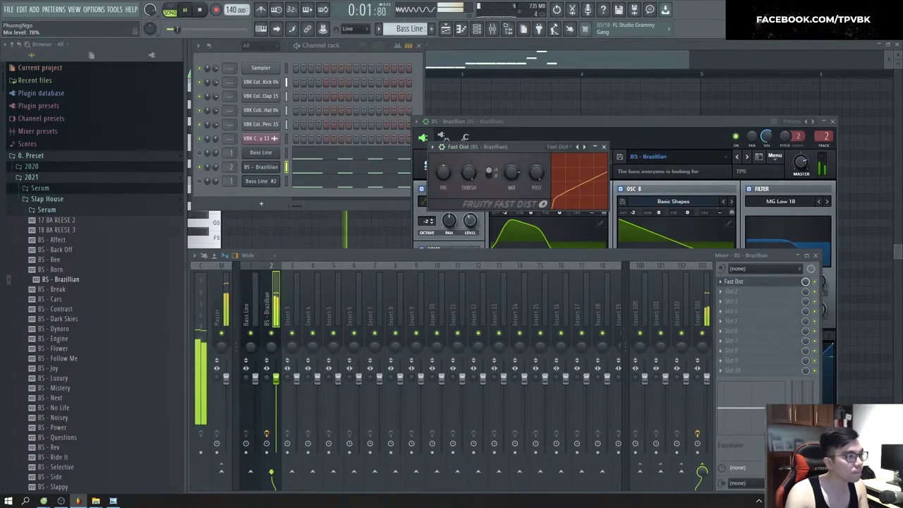
{"action": "left_click", "coordinate": [603, 146]}
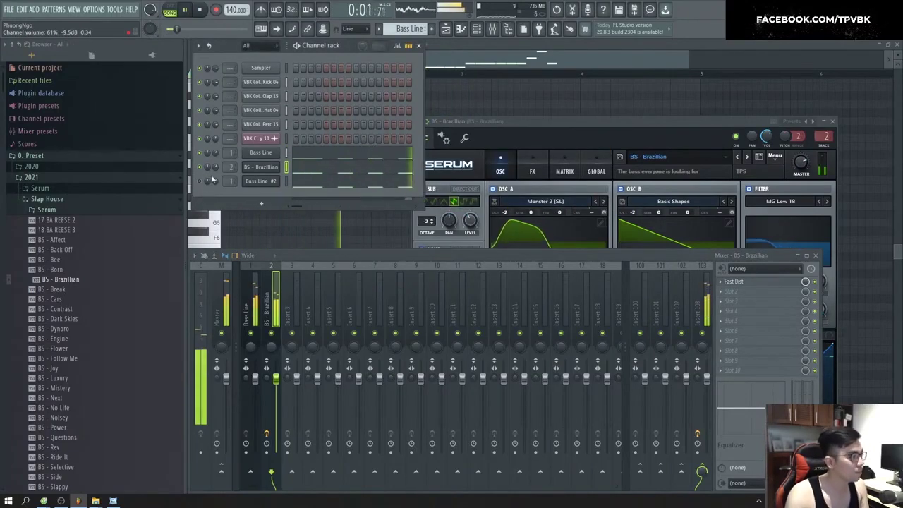
Step: Check the BS - Brazillian notes, then reopen its Fast Dist and set the mix to 88% during playback
{"action": "left_click", "coordinate": [320, 171]}
{"action": "left_click", "coordinate": [320, 171]}
{"action": "key", "text": "space"}
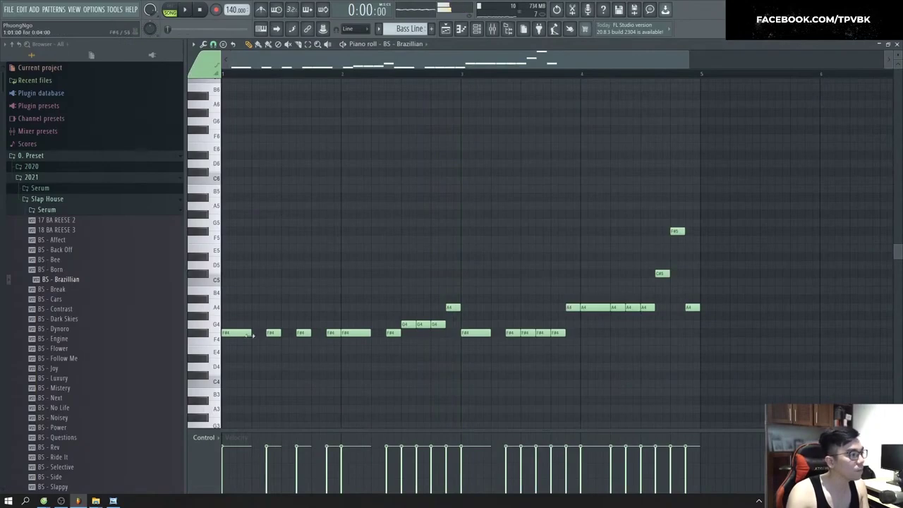
{"action": "key", "text": "F6"}
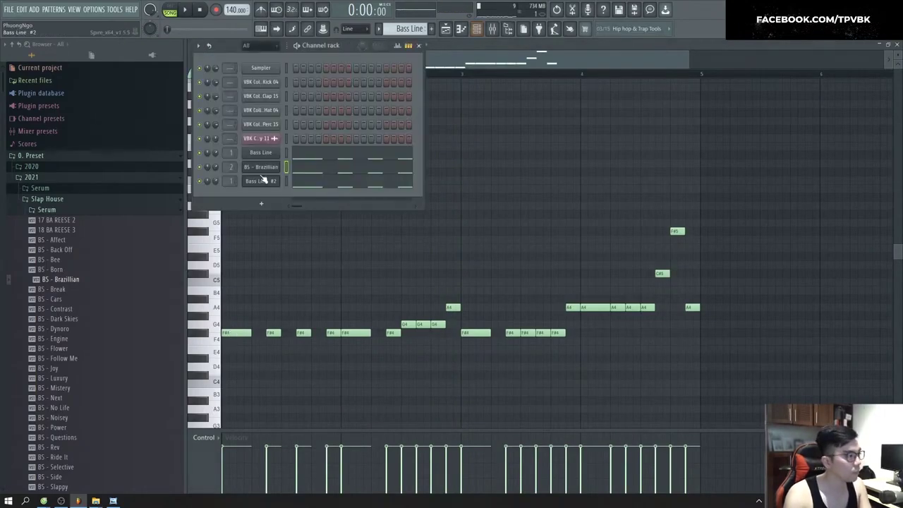
{"action": "left_click", "coordinate": [266, 167]}
{"action": "key", "text": "F9"}
{"action": "key", "text": "space"}
{"action": "left_click", "coordinate": [767, 280]}
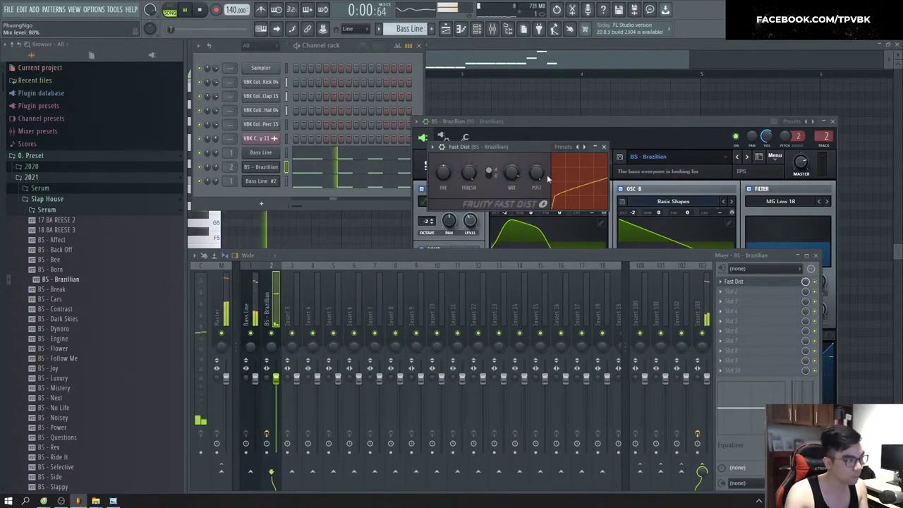
{"action": "left_click", "coordinate": [605, 147]}
Step: Rebalance the bass channel volumes, bringing Bass Line #2 to about 60%, and play the loop
{"action": "left_click", "coordinate": [221, 172]}
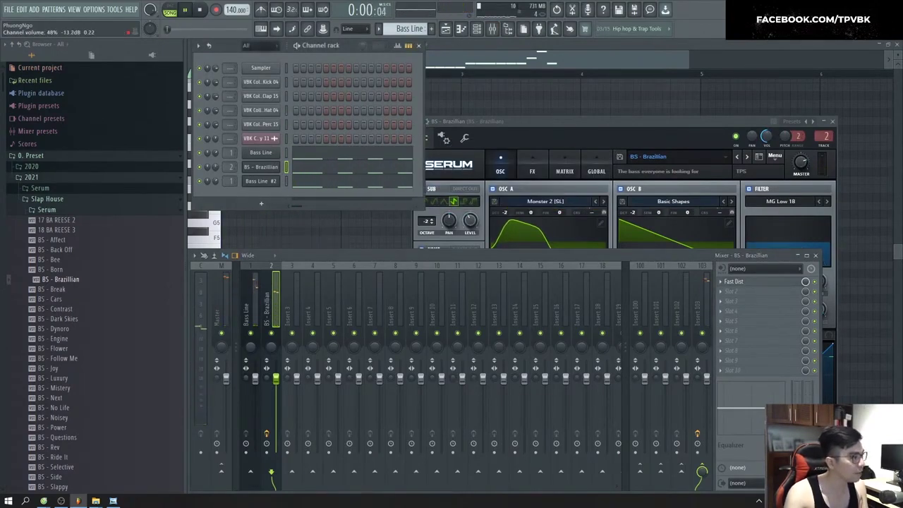
{"action": "key", "text": "space"}
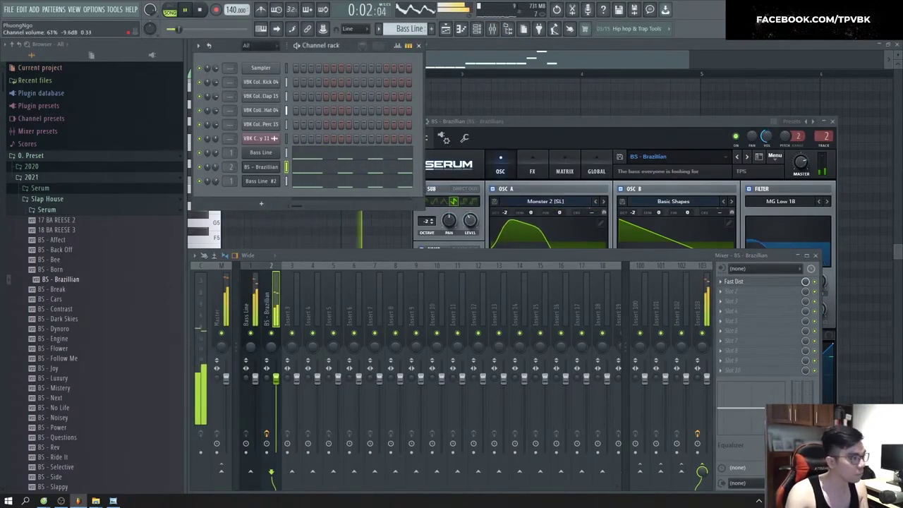
{"action": "key", "text": "space"}
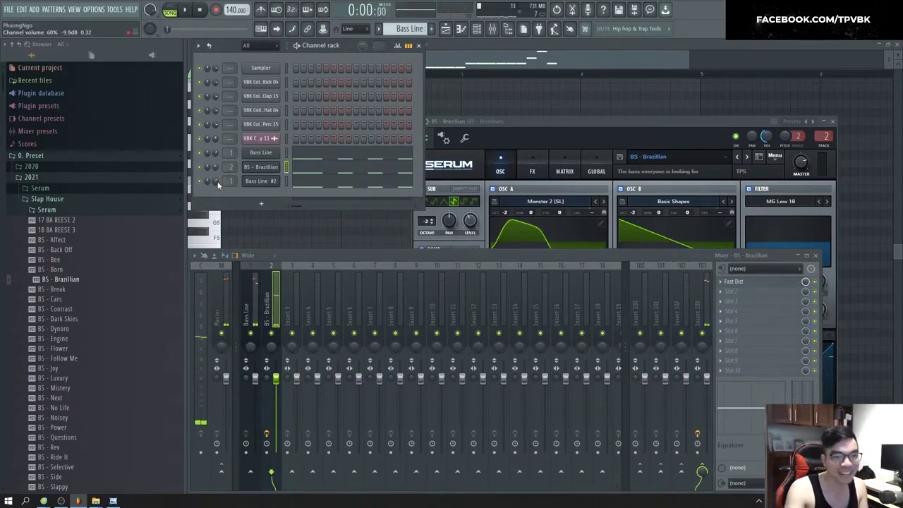
{"action": "key", "text": "space"}
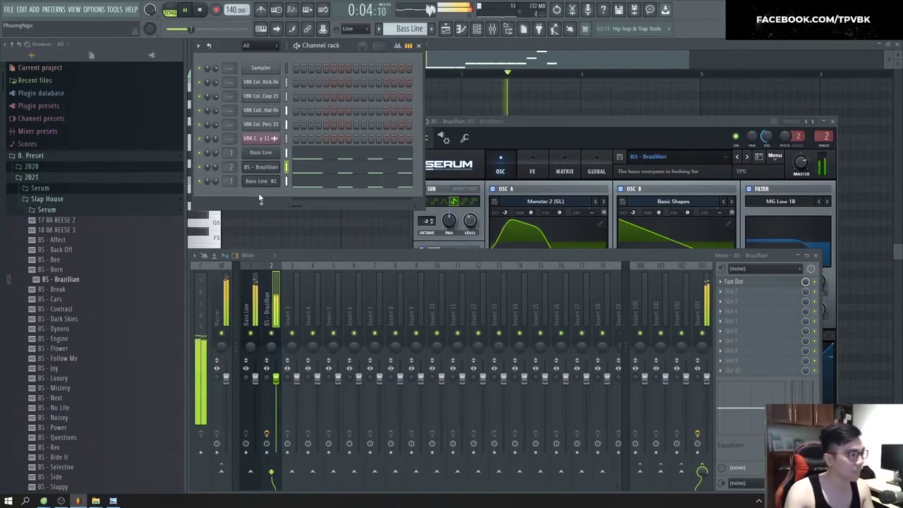
Step: Add a Limiter to the Master track and set its gain to -2.5 dB while the loop plays
{"action": "key", "text": "space"}
{"action": "left_click", "coordinate": [730, 281]}
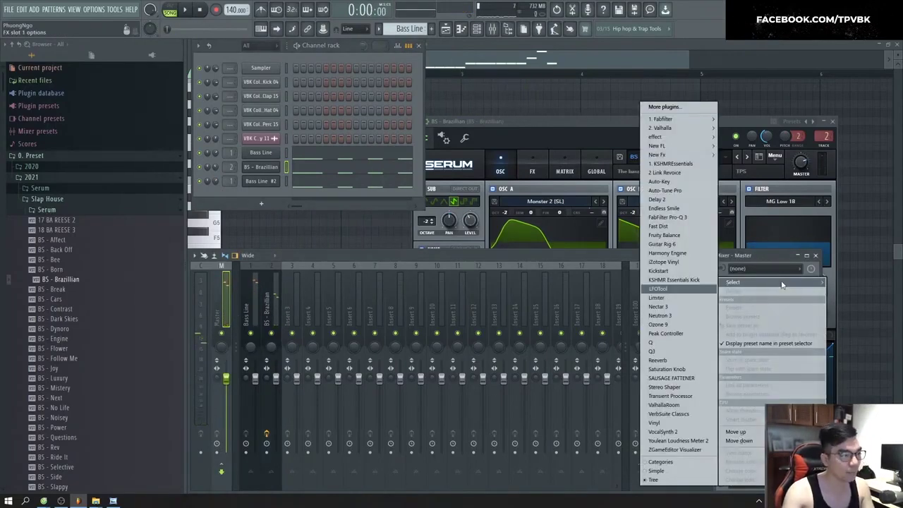
{"action": "left_click", "coordinate": [666, 288]}
{"action": "key", "text": "space"}
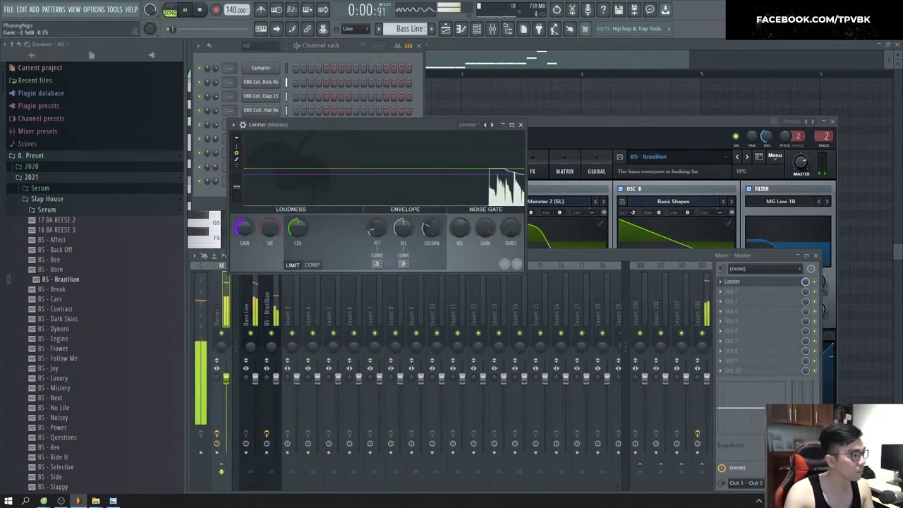
{"action": "left_click", "coordinate": [521, 125]}
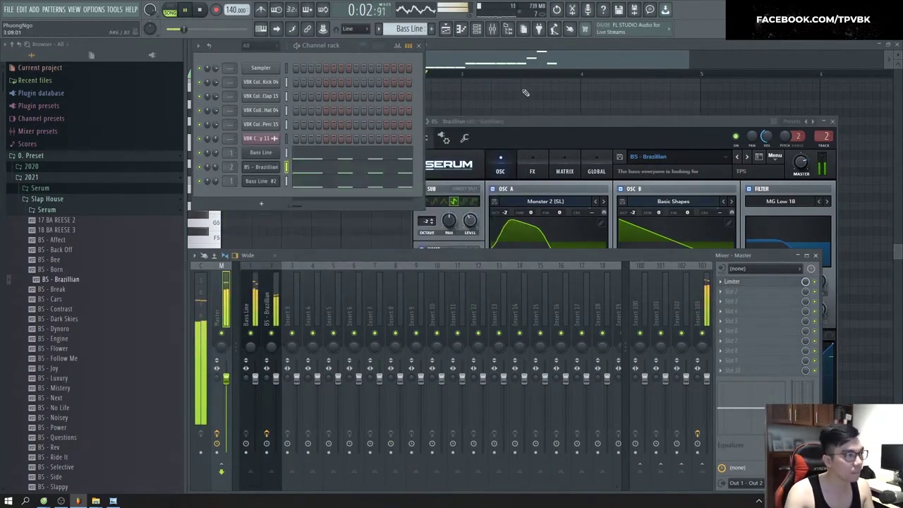
Step: Open the Bass Line clip from the playlist and lower the last note of bar 3 to F#4
{"action": "left_click", "coordinate": [525, 110]}
{"action": "key", "text": "F5"}
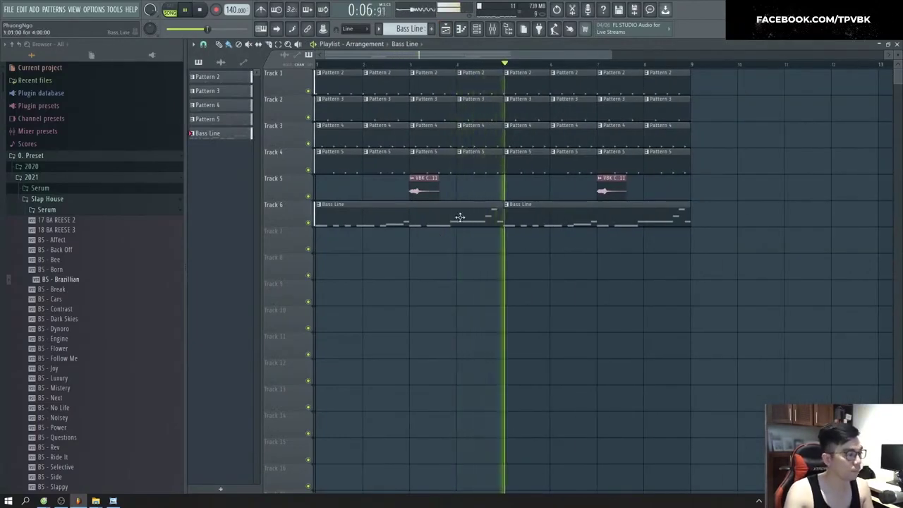
{"action": "double_click", "coordinate": [460, 218]}
{"action": "scroll", "coordinate": [432, 297], "scroll_direction": "up", "scroll_amount": 3}
{"action": "key", "text": "space"}
{"action": "left_click_drag", "start_coordinate": [476, 309], "coordinate": [476, 336]}
Step: Lower the matching last note of bar 3 to G#4 in BS - Brazillian and Bass Line #2, and play the loop
{"action": "left_click", "coordinate": [405, 46]}
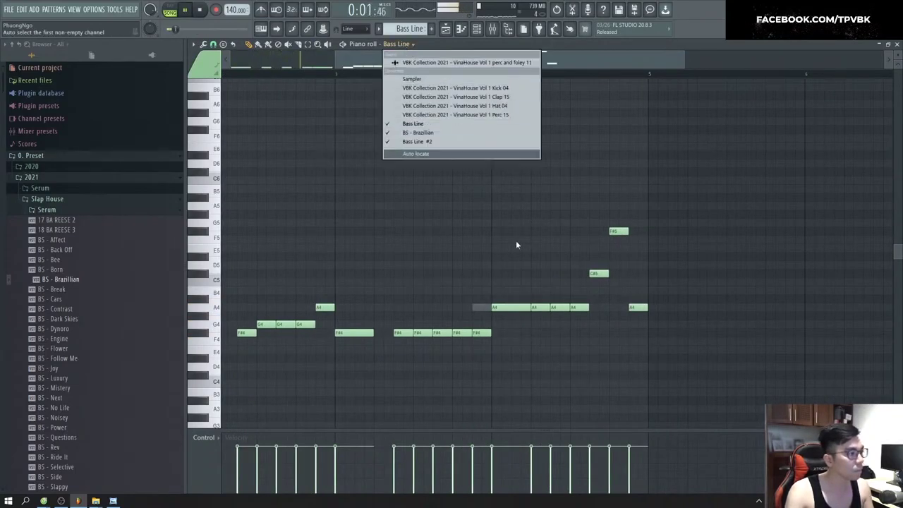
{"action": "left_click", "coordinate": [412, 44]}
{"action": "left_click", "coordinate": [424, 133]}
{"action": "left_click", "coordinate": [480, 315]}
{"action": "left_click", "coordinate": [406, 44]}
{"action": "left_click", "coordinate": [423, 139]}
{"action": "key", "text": "space"}
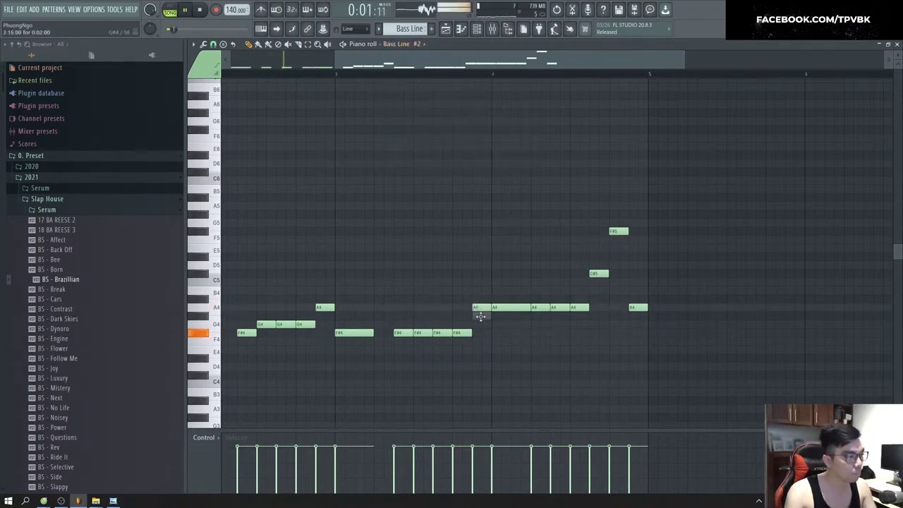
Step: Clone the BS - Brazillian channel in the channel rack and stop playback
{"action": "key", "text": "F5"}
{"action": "key", "text": "F6"}
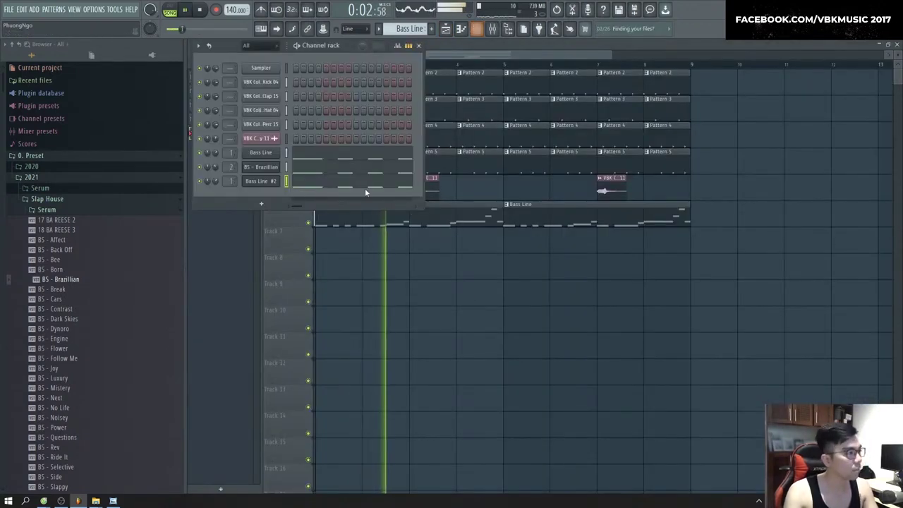
{"action": "right_click", "coordinate": [261, 170]}
{"action": "left_click", "coordinate": [331, 249]}
{"action": "key", "text": "space"}
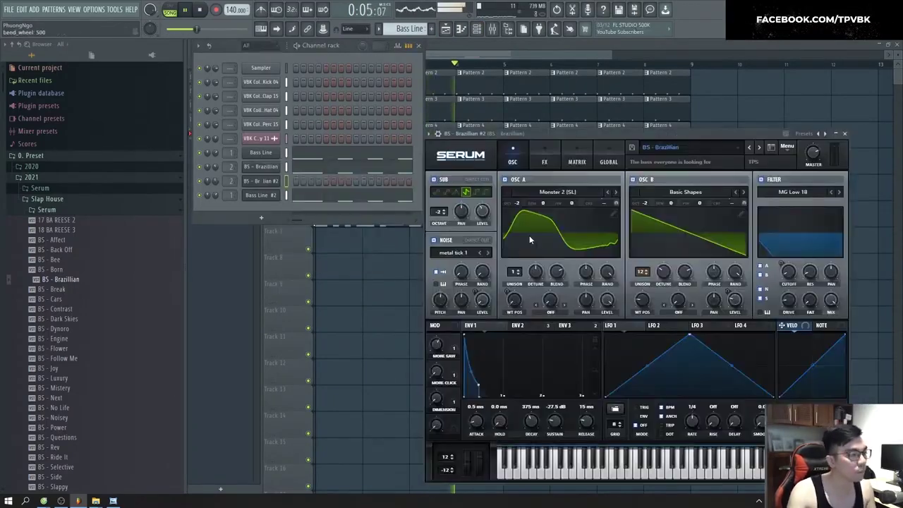
Step: Try the Serum bass presets from BS - Break through BS - Flower on the cloned channel
{"action": "left_click", "coordinate": [676, 150]}
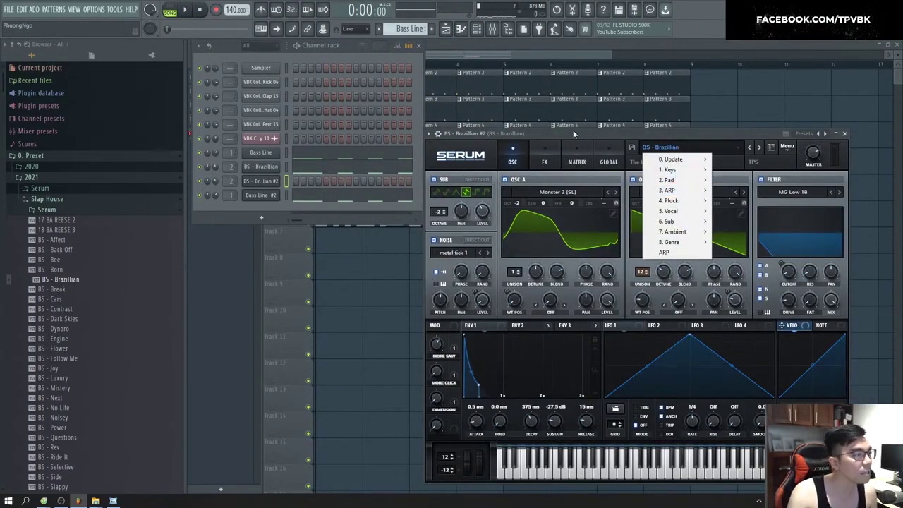
{"action": "right_click", "coordinate": [60, 289]}
{"action": "left_click", "coordinate": [71, 302]}
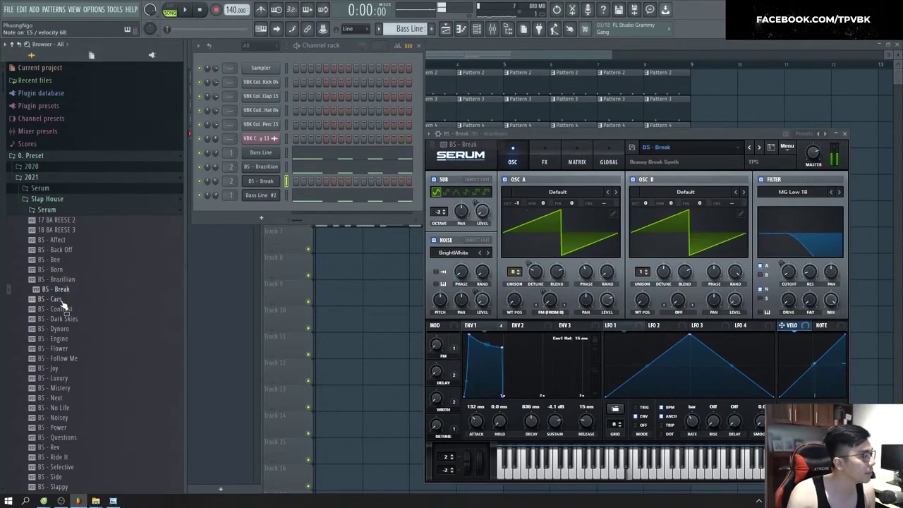
{"action": "right_click", "coordinate": [60, 299]}
{"action": "left_click", "coordinate": [71, 311]}
{"action": "right_click", "coordinate": [73, 309]}
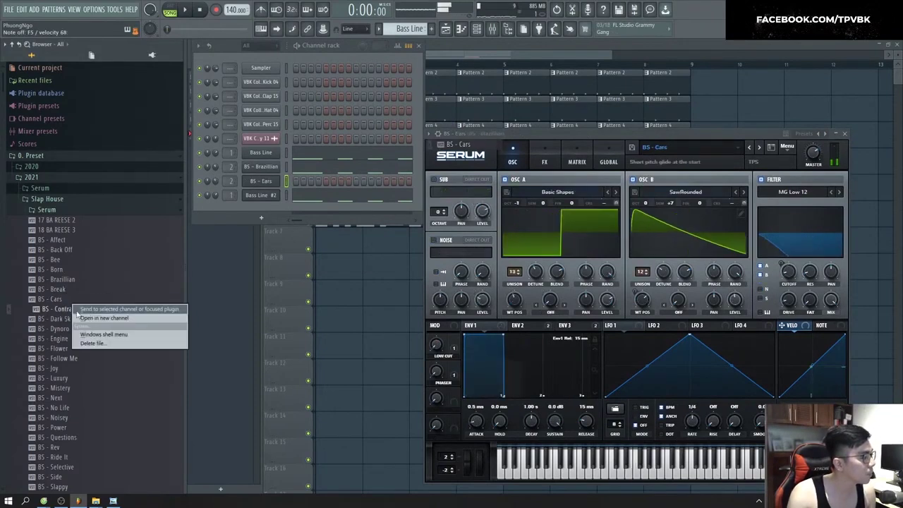
{"action": "left_click", "coordinate": [74, 321]}
{"action": "right_click", "coordinate": [72, 320]}
{"action": "left_click", "coordinate": [91, 321]}
{"action": "right_click", "coordinate": [72, 330]}
{"action": "left_click", "coordinate": [91, 331]}
{"action": "right_click", "coordinate": [71, 339]}
{"action": "left_click", "coordinate": [91, 339]}
{"action": "right_click", "coordinate": [73, 348]}
{"action": "left_click", "coordinate": [91, 349]}
Step: Load the BS - Follow Me preset and shape Env 1 to a 391 ms decay with -61.3 dB sustain
{"action": "right_click", "coordinate": [71, 358]}
{"action": "left_click", "coordinate": [93, 359]}
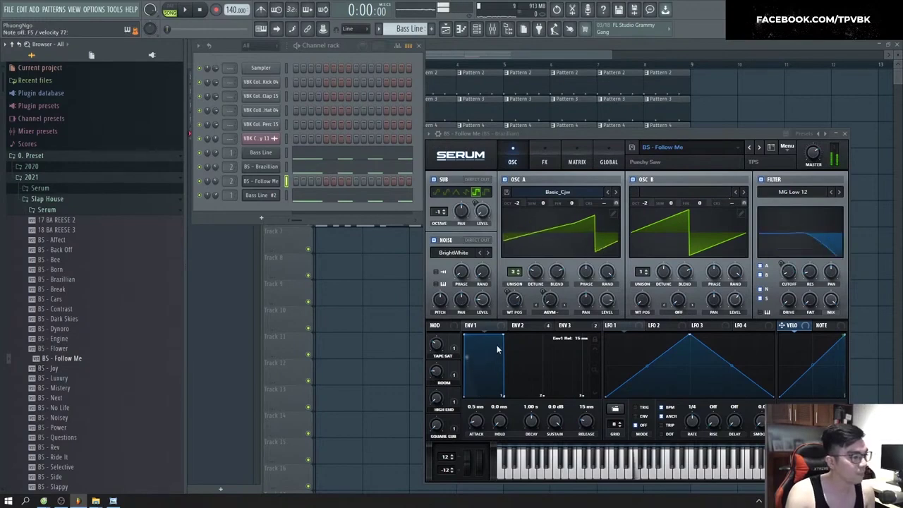
{"action": "left_click_drag", "start_coordinate": [502, 337], "coordinate": [474, 395]}
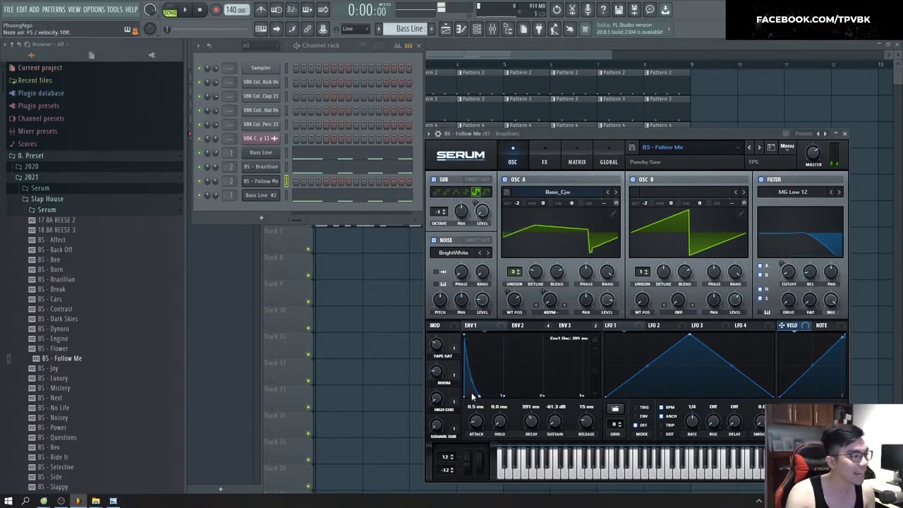
Step: Copy the notes of the BS - Brazillian channel into the BS - Follow Me channel
{"action": "right_click", "coordinate": [274, 168]}
{"action": "left_click", "coordinate": [383, 177]}
{"action": "right_click", "coordinate": [274, 170]}
{"action": "left_click", "coordinate": [384, 177]}
{"action": "right_click", "coordinate": [275, 181]}
{"action": "left_click", "coordinate": [378, 202]}
Step: Leave only BS - Brazillian and BS - Follow Me audible, play the loop and set Follow Me's volume to about 70%
{"action": "right_click", "coordinate": [199, 167]}
{"action": "left_click", "coordinate": [212, 176]}
{"action": "key", "text": "space"}
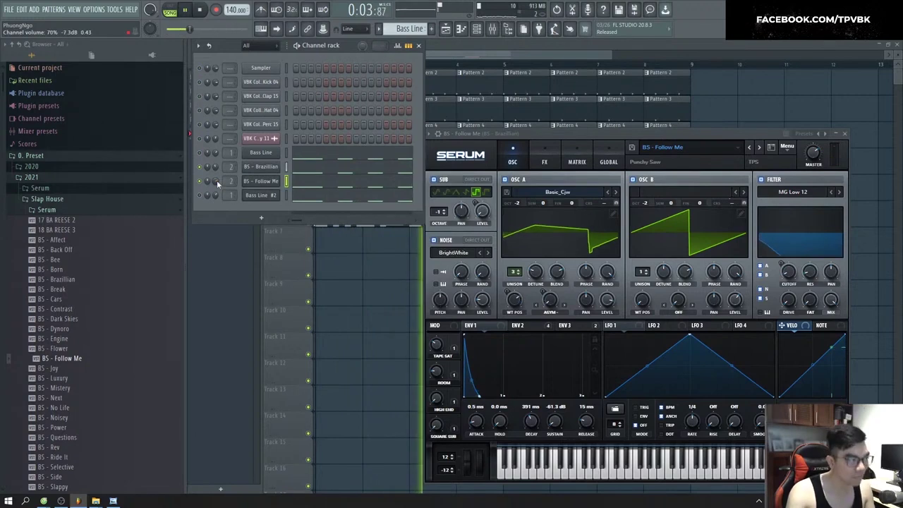
Step: Unmute the Bass Line channel and audition it together with BS - Brazillian and BS - Follow Me
{"action": "left_click", "coordinate": [200, 153]}
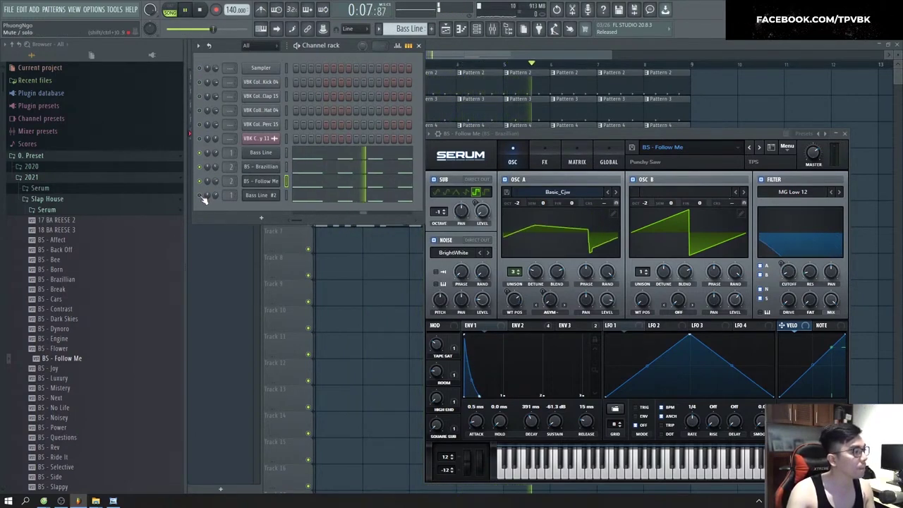
{"action": "key", "text": "space"}
{"action": "left_click", "coordinate": [263, 182]}
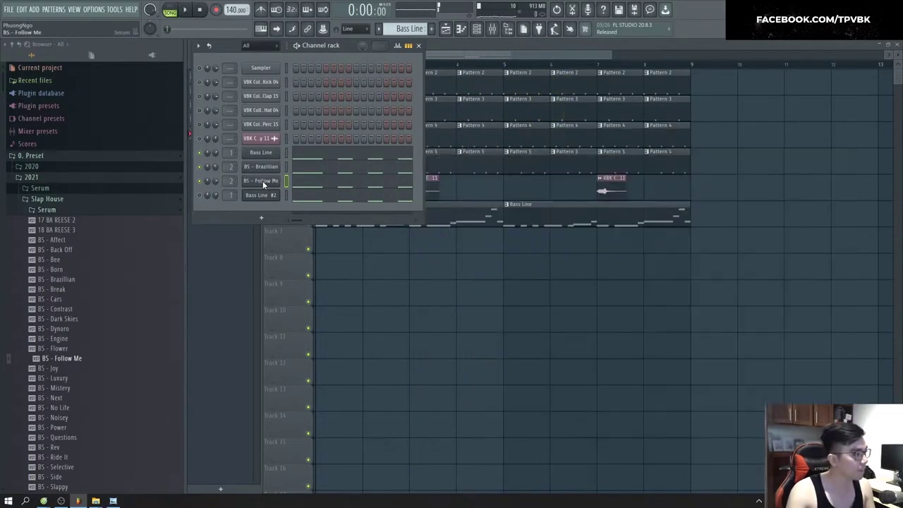
{"action": "left_click", "coordinate": [265, 182]}
Step: Rename the BS - Brazillian channel as Bass 2 and the BS - Follow Me channel as Bass 3
{"action": "right_click", "coordinate": [265, 168]}
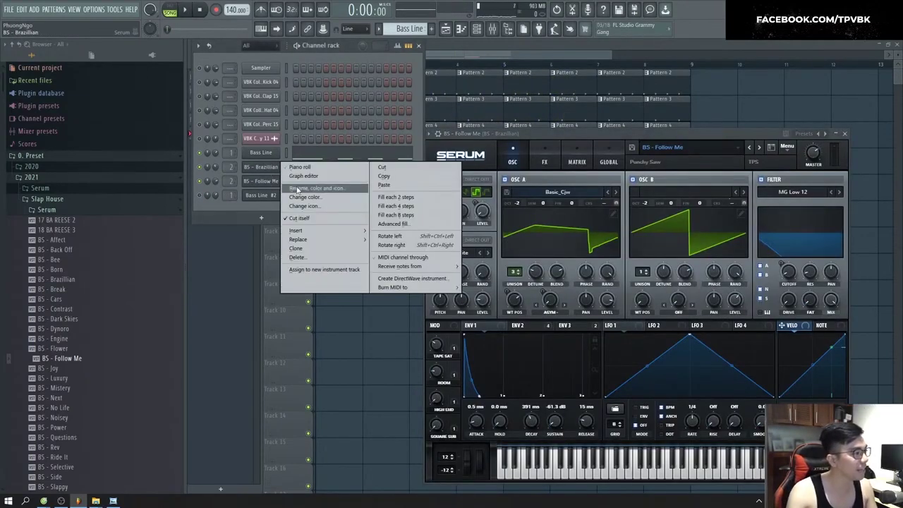
{"action": "left_click", "coordinate": [299, 194]}
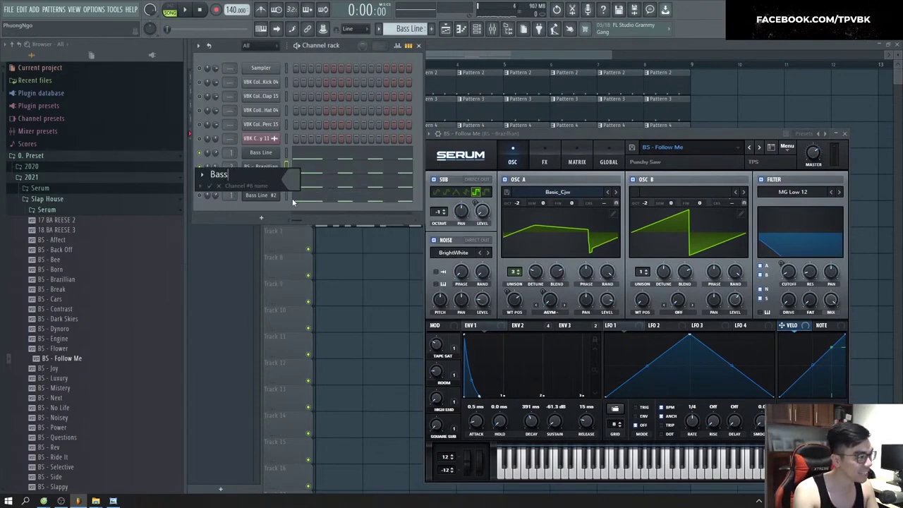
{"action": "type", "text": "Bass 2"}
{"action": "key", "text": "Return"}
{"action": "right_click", "coordinate": [265, 181]}
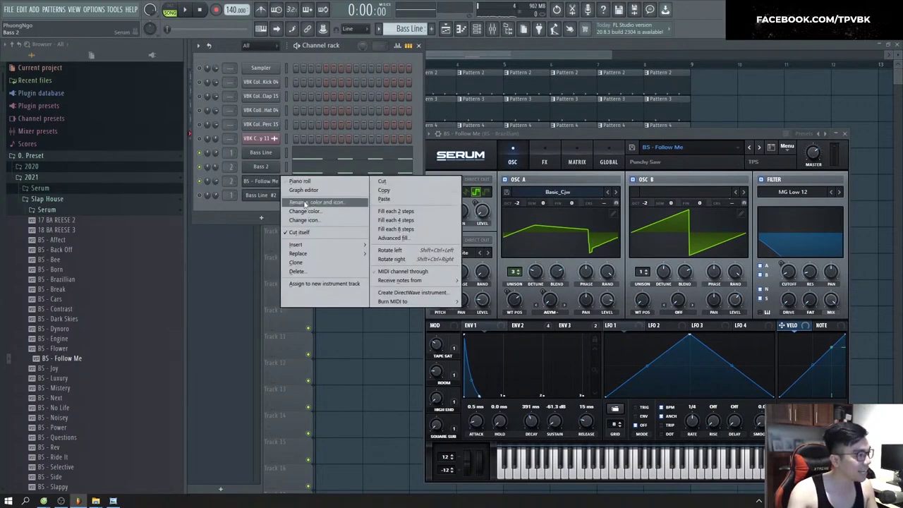
{"action": "left_click", "coordinate": [309, 204]}
{"action": "type", "text": "Bass 3"}
{"action": "key", "text": "Return"}
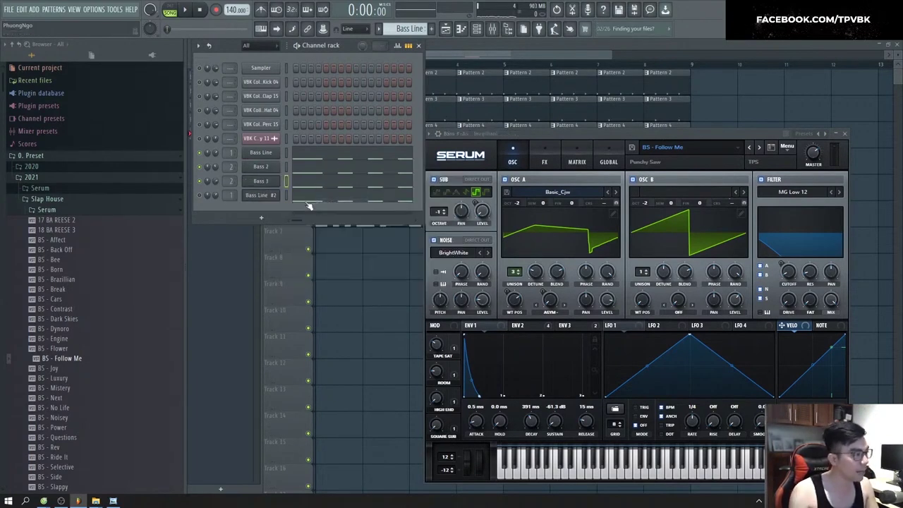
Step: Rename the Bass Line #2 channel as Sub and play the basses briefly
{"action": "right_click", "coordinate": [266, 192]}
{"action": "left_click", "coordinate": [315, 216]}
{"action": "type", "text": "Sub"}
{"action": "key", "text": "Return"}
{"action": "key", "text": "space"}
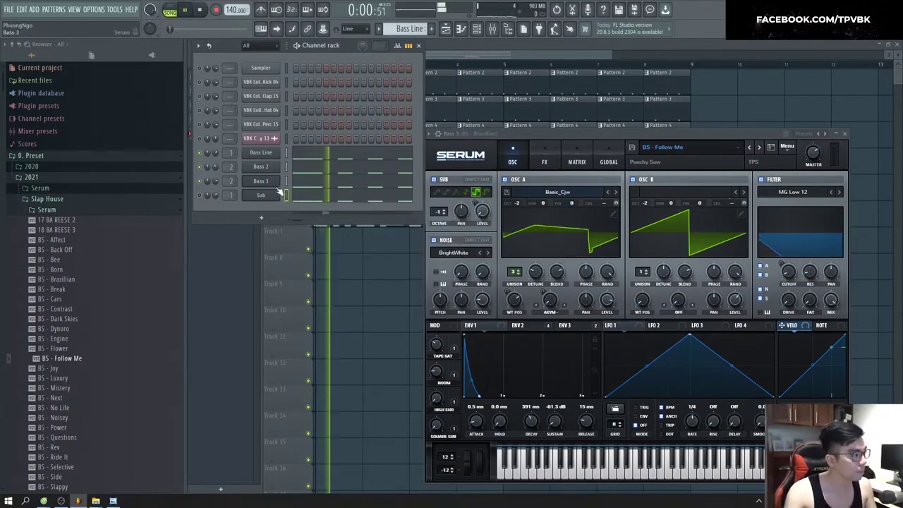
{"action": "key", "text": "space"}
Step: Assign the Bass 3 channel to mixer track 3 and the Sub channel to mixer track 4
{"action": "left_click", "coordinate": [270, 184]}
{"action": "left_click", "coordinate": [269, 183]}
{"action": "key", "text": "ctrl+l"}
{"action": "left_click", "coordinate": [263, 196]}
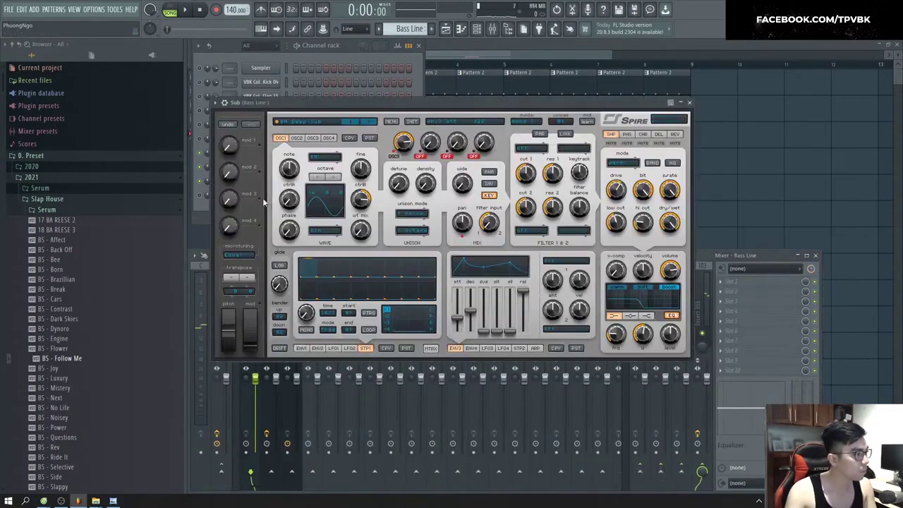
{"action": "left_click", "coordinate": [424, 94]}
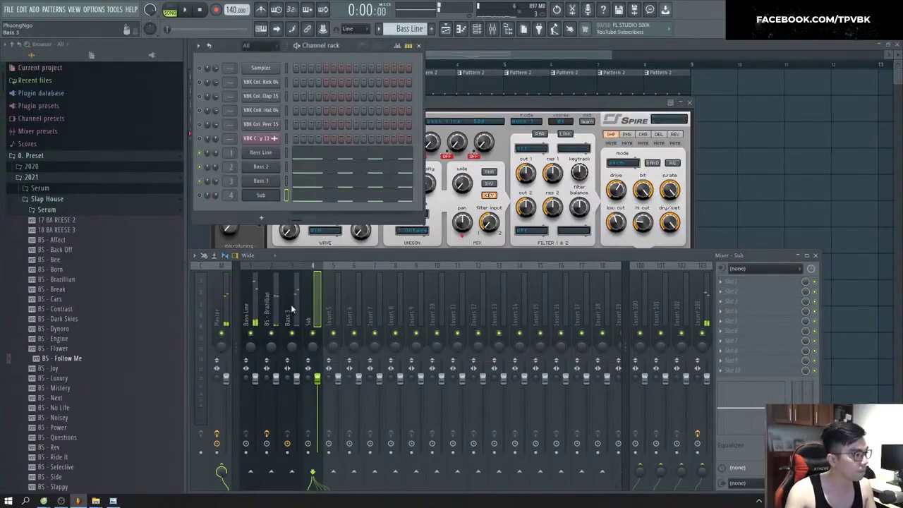
Step: Route the four bass mixer tracks only to Insert 103 and rename the first two as Bass 1 and Bass 2
{"action": "right_click", "coordinate": [706, 469]}
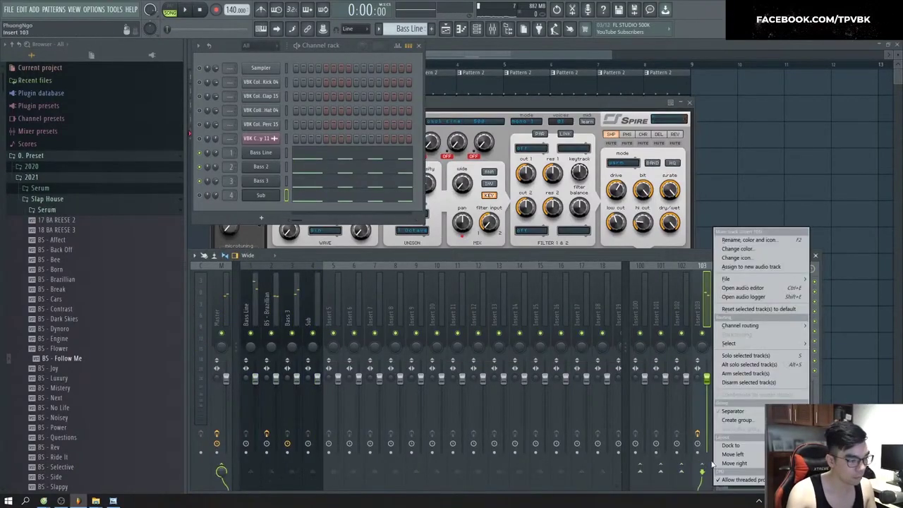
{"action": "left_click", "coordinate": [257, 317]}
{"action": "left_click_drag", "start_coordinate": [257, 317], "coordinate": [316, 327]}
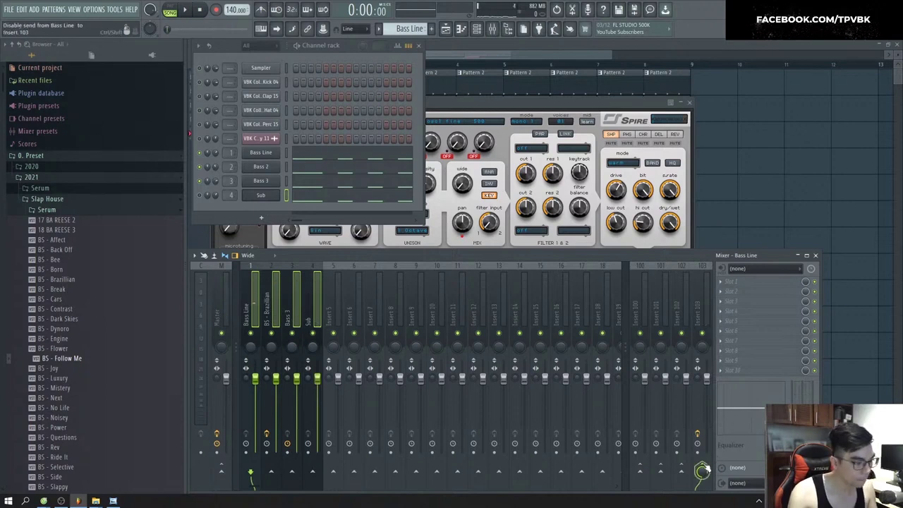
{"action": "left_click", "coordinate": [727, 458]}
{"action": "double_click", "coordinate": [256, 317]}
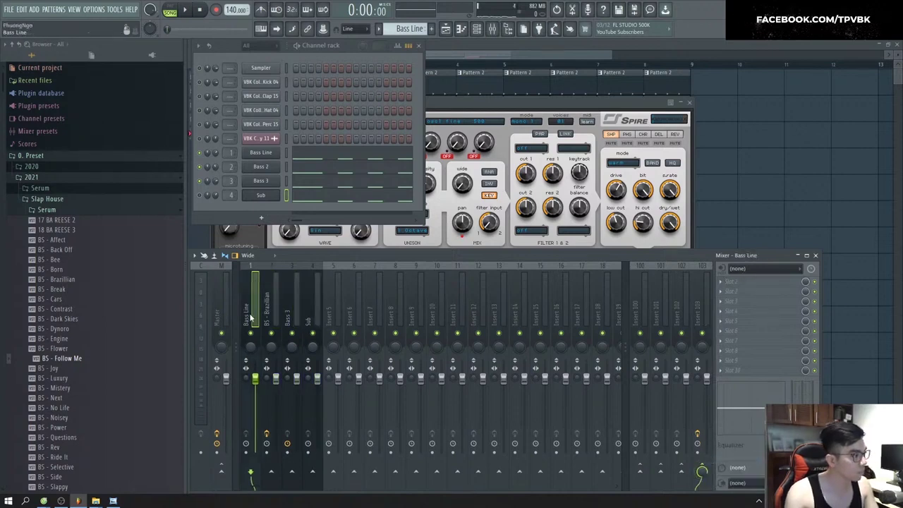
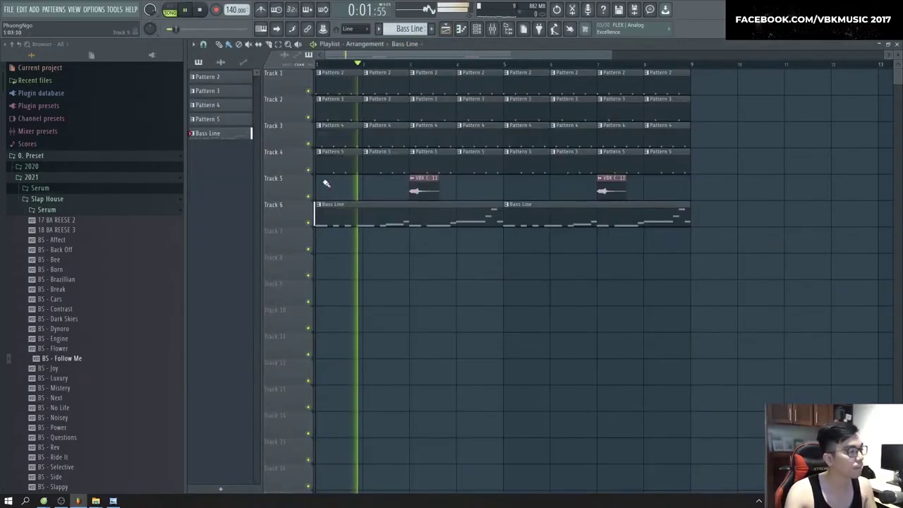
Step: Unmute the Sub, drum and percussion channels and play the loop with all four bass layers
{"action": "key", "text": "space"}
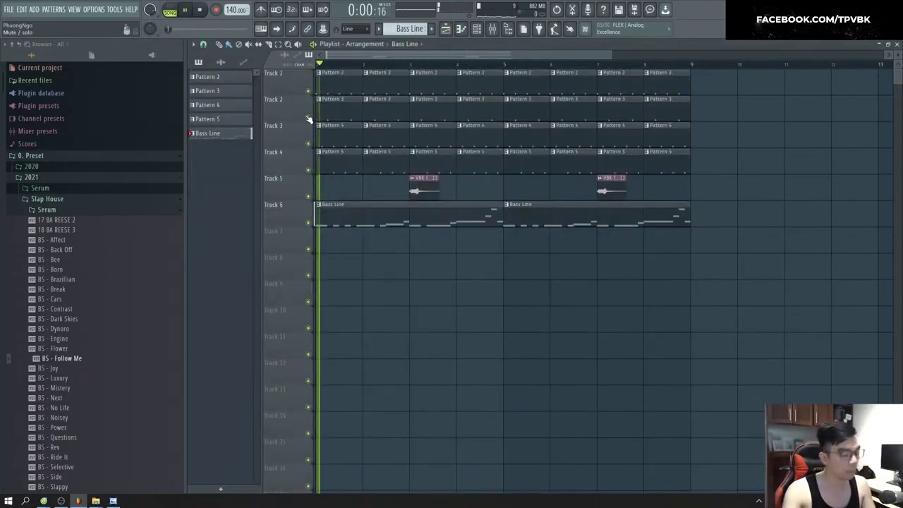
{"action": "key", "text": "F9"}
{"action": "key", "text": "space"}
{"action": "key", "text": "F6"}
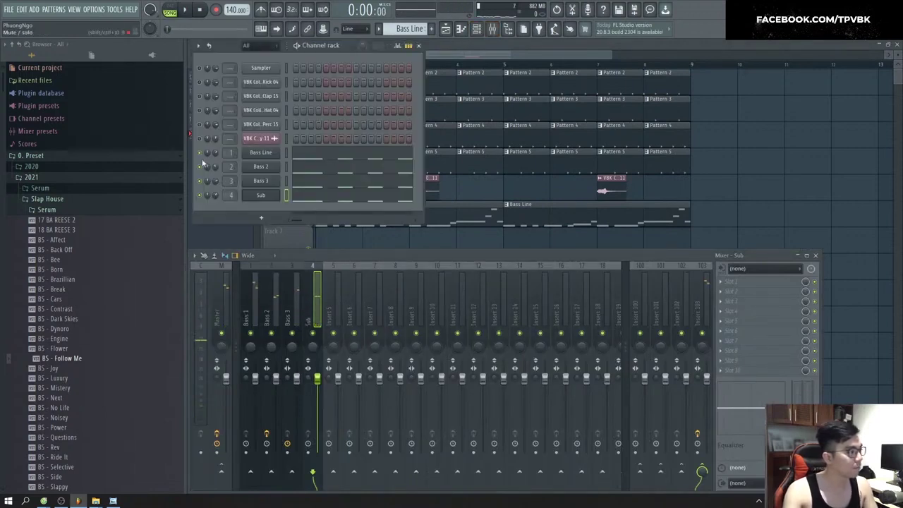
{"action": "key", "text": "space"}
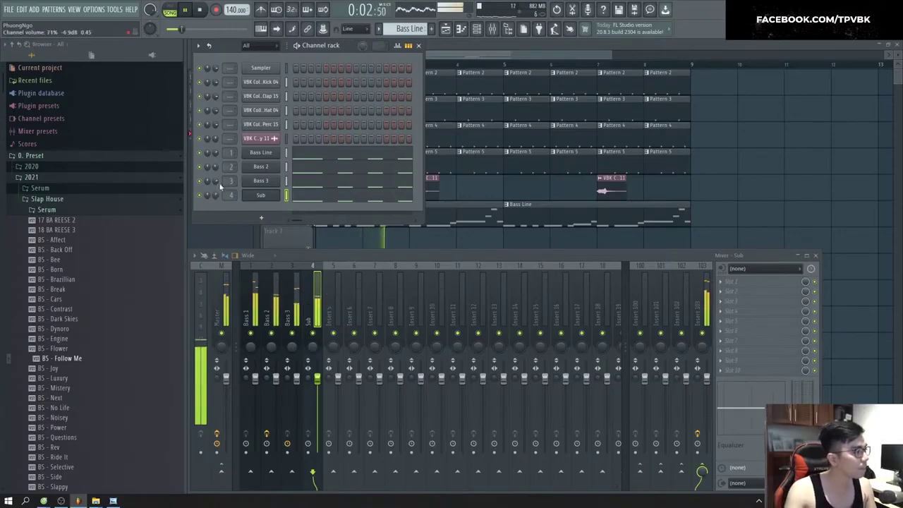
{"action": "key", "text": "space"}
{"action": "left_click", "coordinate": [263, 153]}
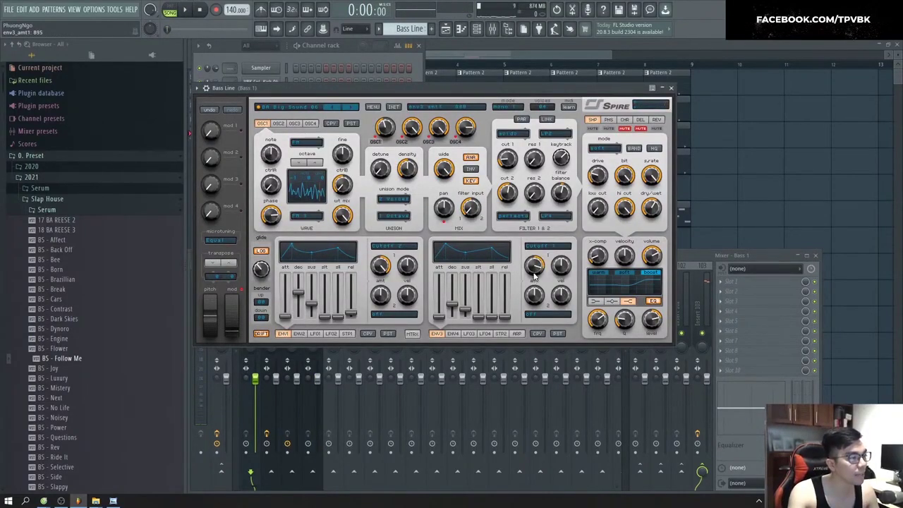
{"action": "left_click", "coordinate": [324, 30]}
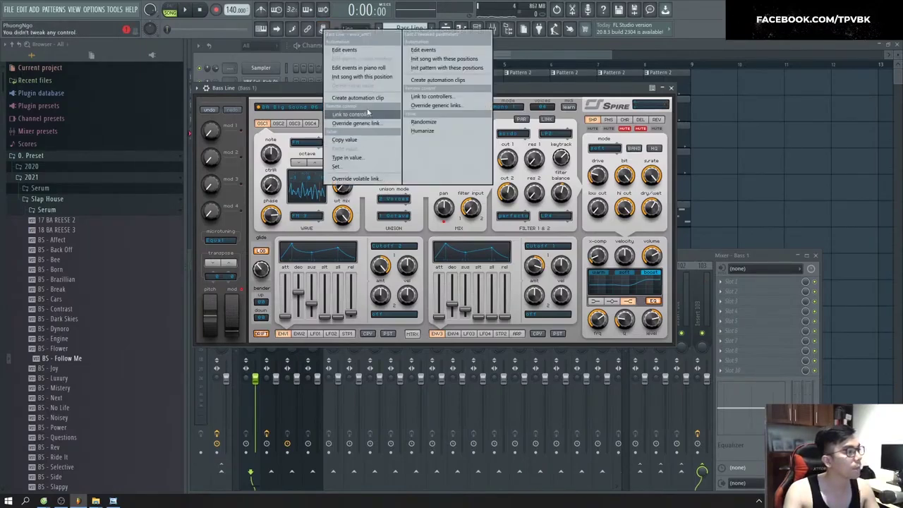
{"action": "left_click", "coordinate": [357, 98]}
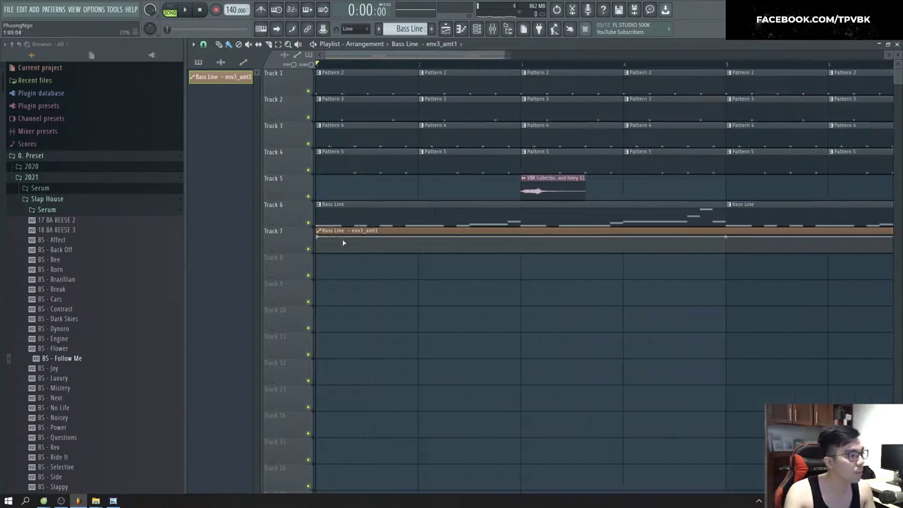
{"action": "key", "text": "F6"}
{"action": "right_click", "coordinate": [266, 210]}
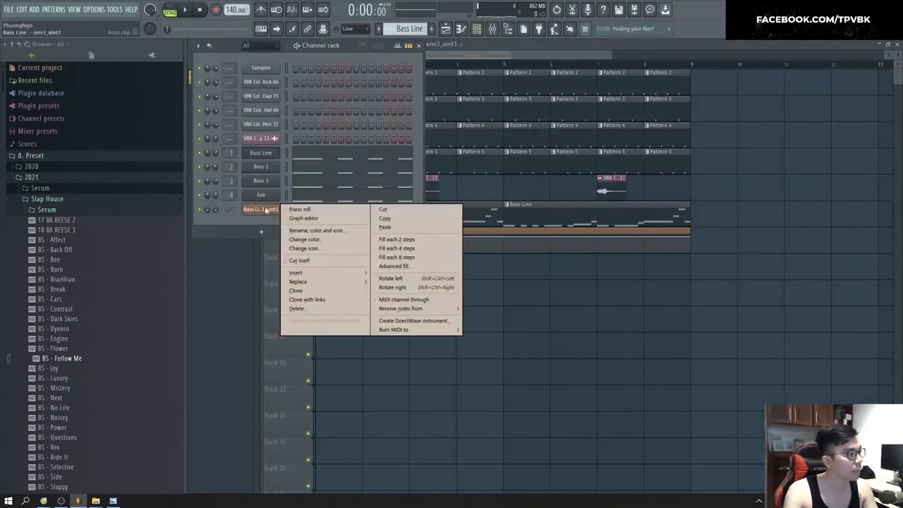
{"action": "left_click", "coordinate": [317, 311]}
Step: Create an automation clip for the env3_amt1 parameter of the Bass Line Spire and play the song
{"action": "left_click", "coordinate": [262, 153]}
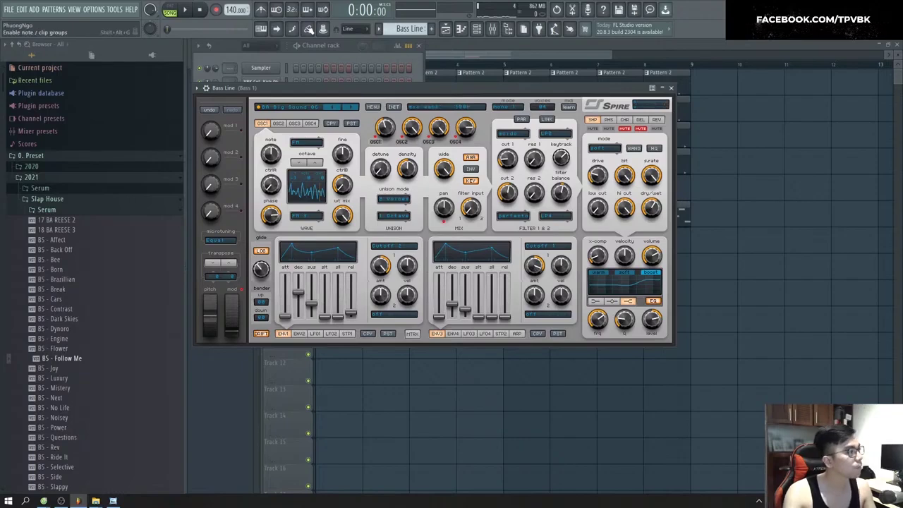
{"action": "left_click", "coordinate": [321, 29]}
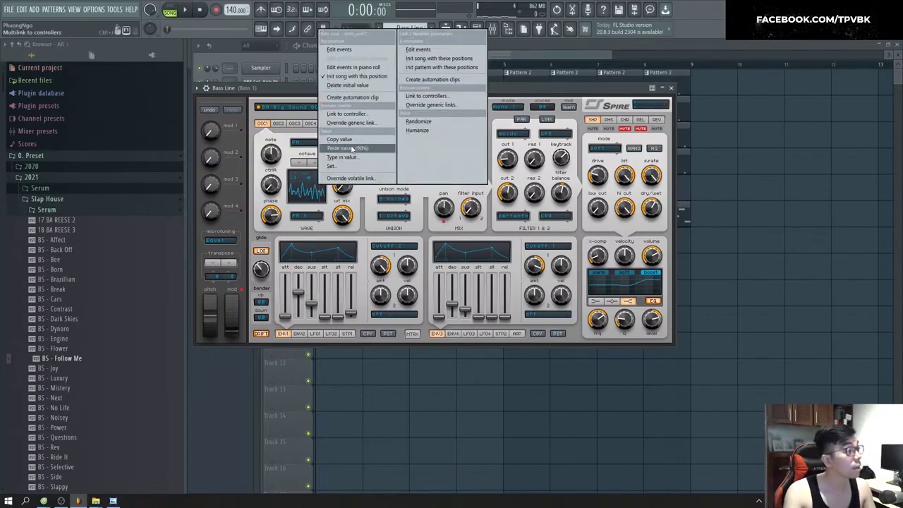
{"action": "left_click", "coordinate": [355, 98]}
{"action": "key", "text": "space"}
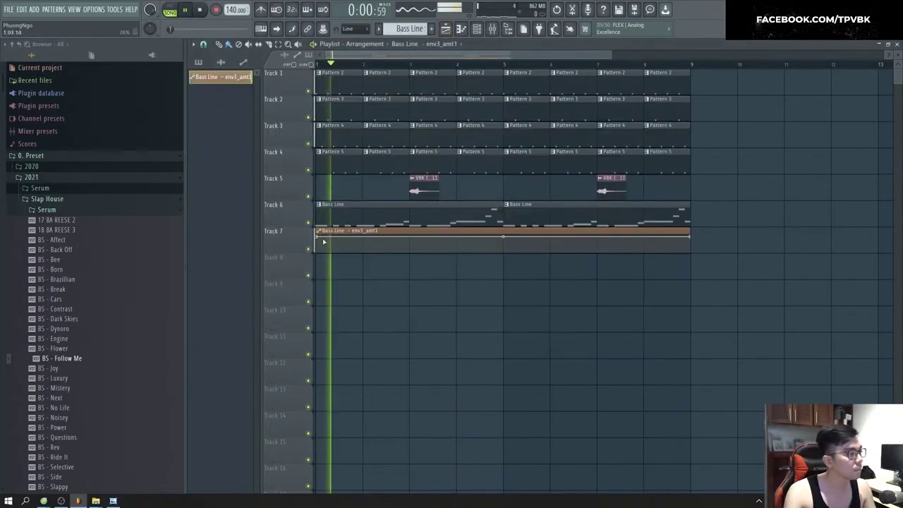
Step: Set the playlist snap to Step for editing the env3_amt1 automation clip
{"action": "right_click", "coordinate": [318, 238]}
{"action": "key", "text": "Escape"}
{"action": "scroll", "coordinate": [319, 239], "scroll_direction": "up", "scroll_amount": 2}
{"action": "key", "text": "space"}
{"action": "key", "text": "space"}
{"action": "left_click", "coordinate": [203, 45]}
{"action": "left_click", "coordinate": [218, 118]}
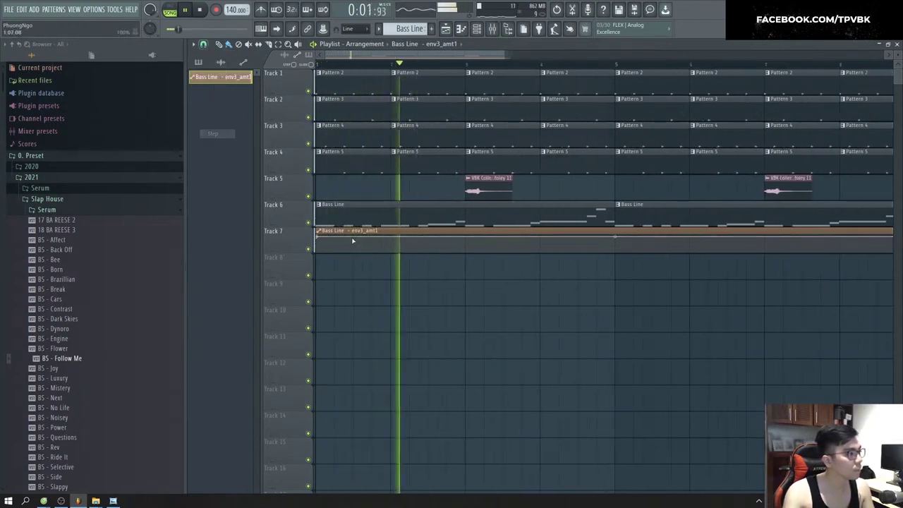
Step: Add an automation point at step 5 of bar 1 in the env3_amt1 clip
{"action": "scroll", "coordinate": [427, 249], "scroll_direction": "up", "scroll_amount": 1}
{"action": "key", "text": "space"}
{"action": "key", "text": "space"}
{"action": "scroll", "coordinate": [274, 233], "scroll_direction": "up", "scroll_amount": 4}
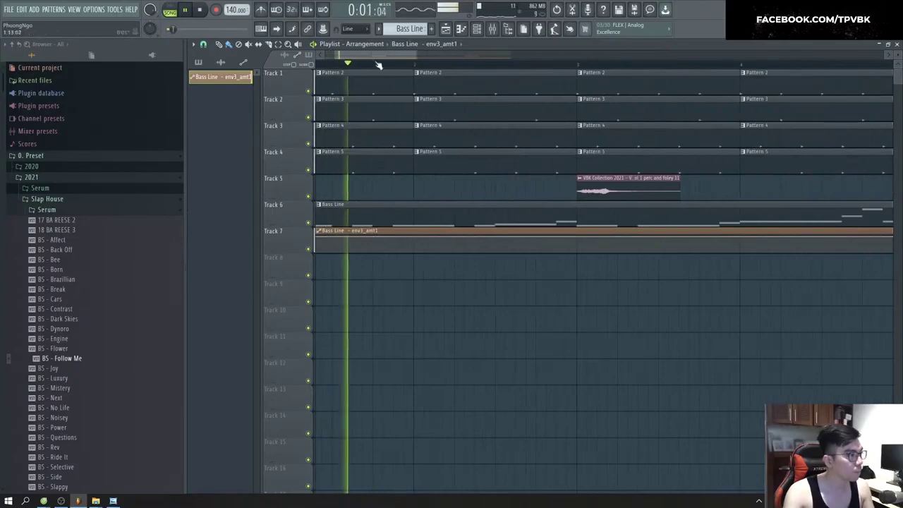
{"action": "key", "text": "space"}
{"action": "scroll", "coordinate": [369, 237], "scroll_direction": "up", "scroll_amount": 2}
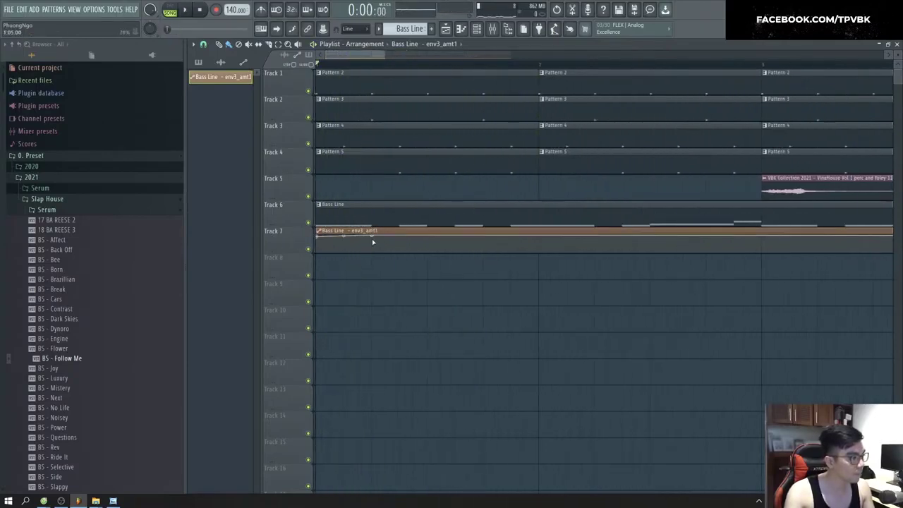
{"action": "right_click", "coordinate": [372, 245]}
{"action": "key", "text": "space"}
{"action": "key", "text": "space"}
{"action": "key", "text": "space"}
Step: Copy the value of the clip's first automation point to the point at step 5 of bar 1
{"action": "right_click", "coordinate": [318, 236]}
{"action": "key", "text": "c"}
{"action": "right_click", "coordinate": [371, 246]}
{"action": "key", "text": "p"}
{"action": "key", "text": "space"}
Step: Add an automation point at step 9 of bar 2 and paste the copied value onto it
{"action": "scroll", "coordinate": [372, 246], "scroll_direction": "down", "scroll_amount": 2}
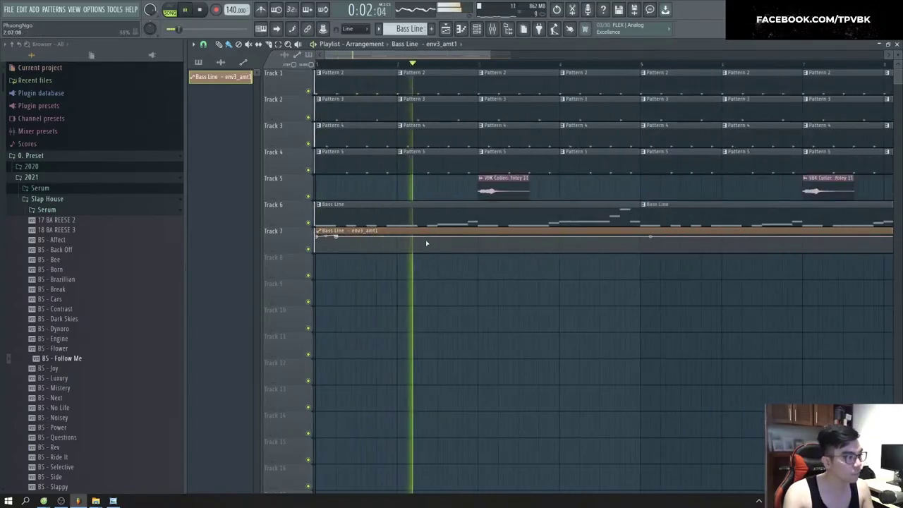
{"action": "scroll", "coordinate": [423, 244], "scroll_direction": "up", "scroll_amount": 1}
{"action": "key", "text": "space"}
{"action": "right_click", "coordinate": [478, 239]}
{"action": "key", "text": "p"}
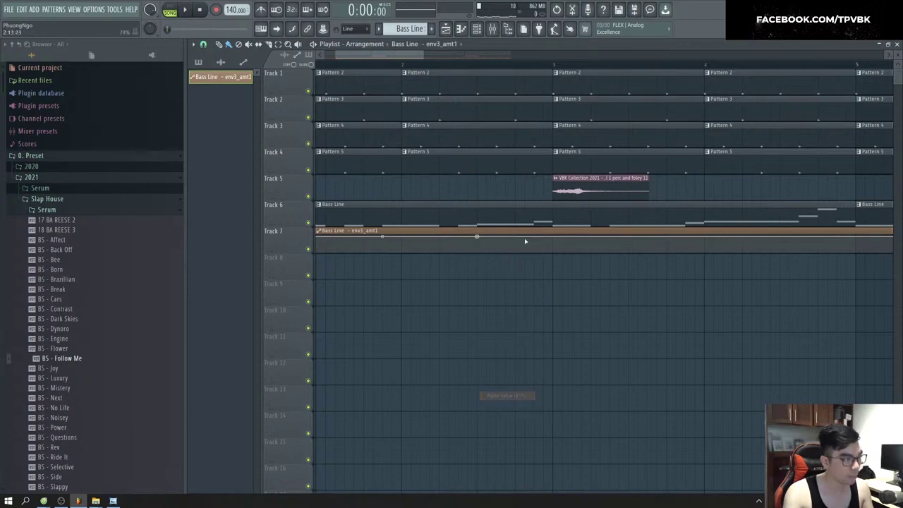
Step: Try Half sine on the automation segment leading into bar 3, set it to Single curve and audition it
{"action": "key", "text": "space"}
{"action": "right_click", "coordinate": [554, 236]}
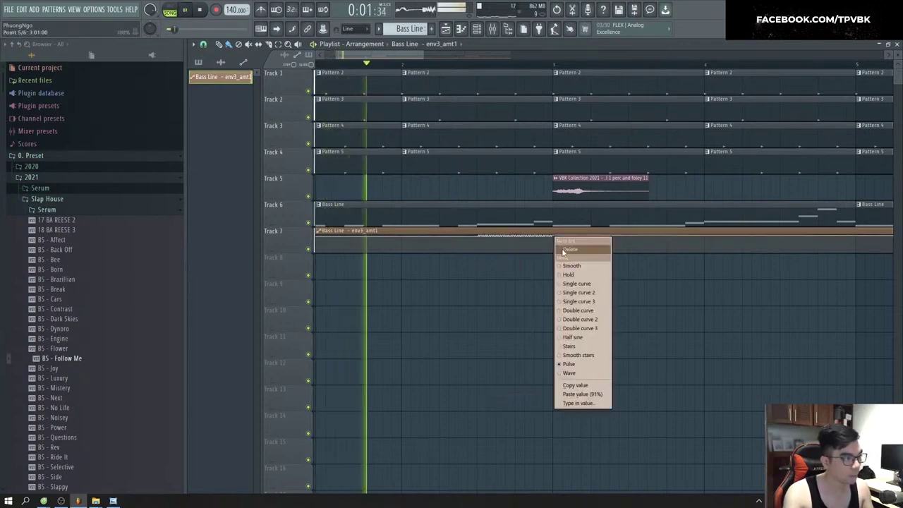
{"action": "left_click", "coordinate": [573, 338]}
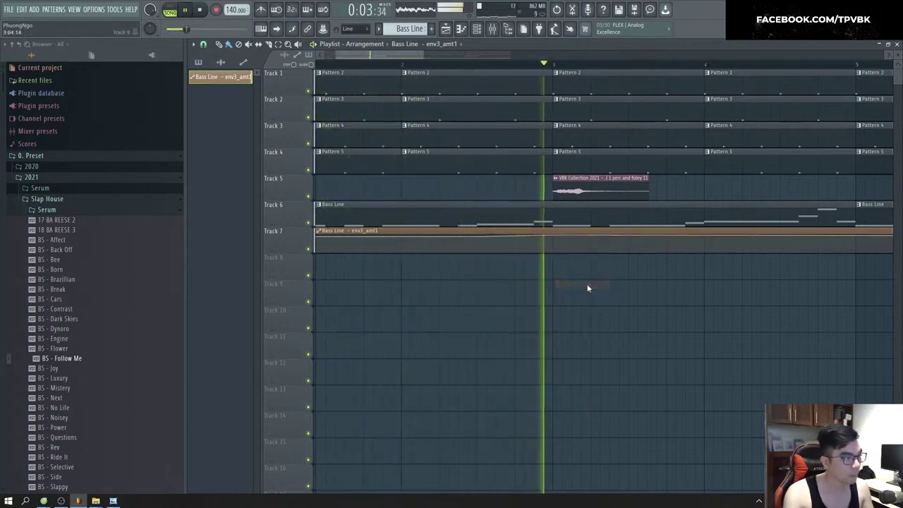
{"action": "key", "text": "space"}
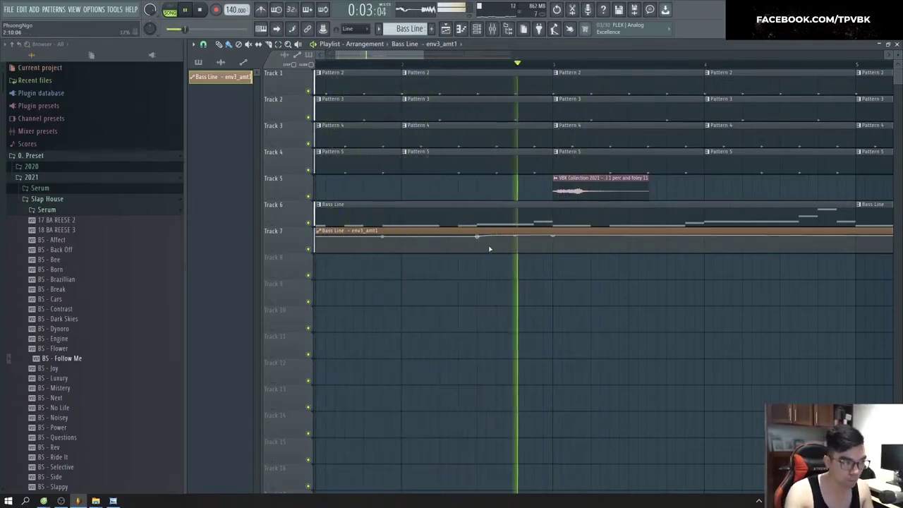
{"action": "key", "text": "space"}
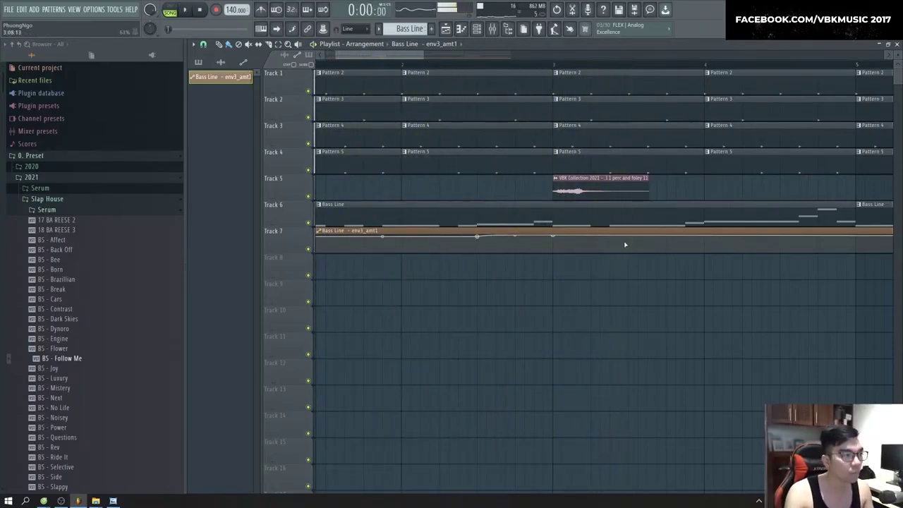
Step: Add an automation point at step 4 of bar 3, paste the value of the bar 2 step 9 point, and audition it
{"action": "right_click", "coordinate": [584, 238]}
{"action": "key", "text": "space"}
{"action": "right_click", "coordinate": [478, 237]}
{"action": "left_click", "coordinate": [509, 385]}
{"action": "right_click", "coordinate": [582, 237]}
{"action": "left_click", "coordinate": [614, 392]}
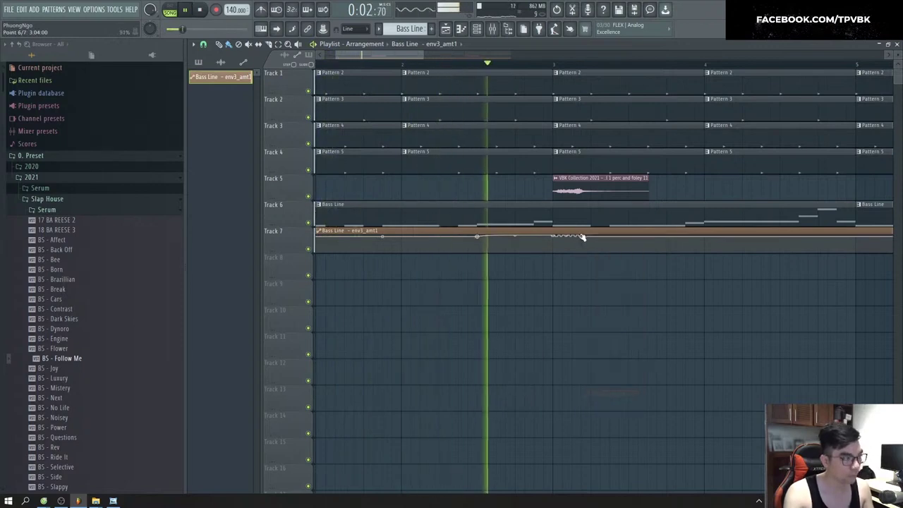
{"action": "key", "text": "space"}
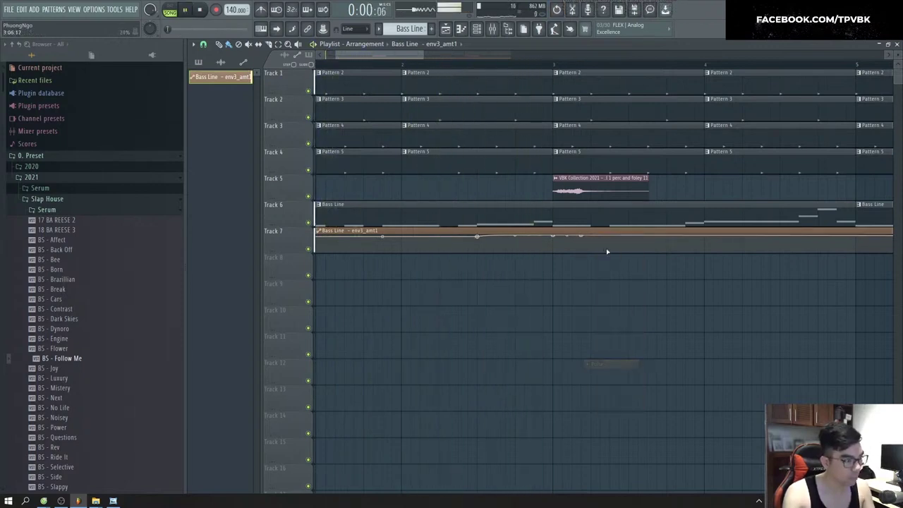
{"action": "key", "text": "space"}
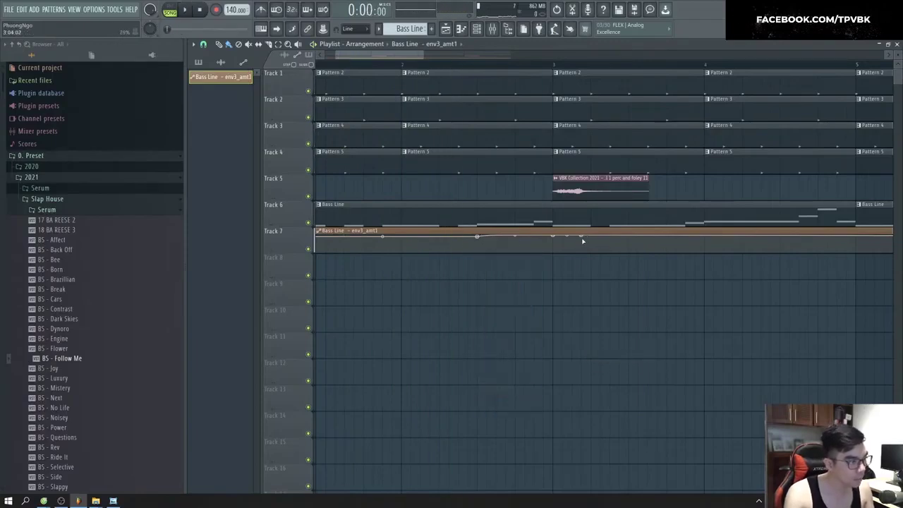
Step: Set the automation segment leading into step 4 of bar 3 to Hold and audition it with the mixer meters
{"action": "right_click", "coordinate": [582, 238]}
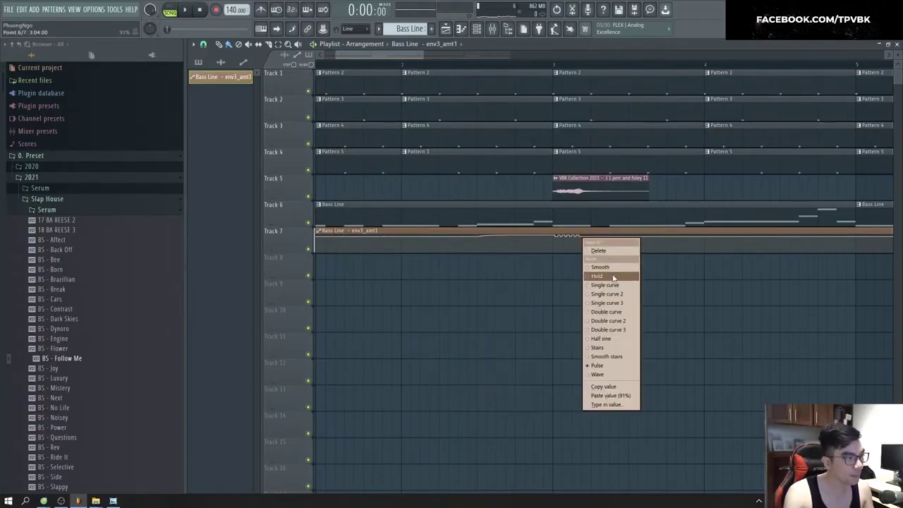
{"action": "left_click", "coordinate": [613, 276]}
{"action": "key", "text": "space"}
{"action": "scroll", "coordinate": [544, 276], "scroll_direction": "down", "scroll_amount": 2}
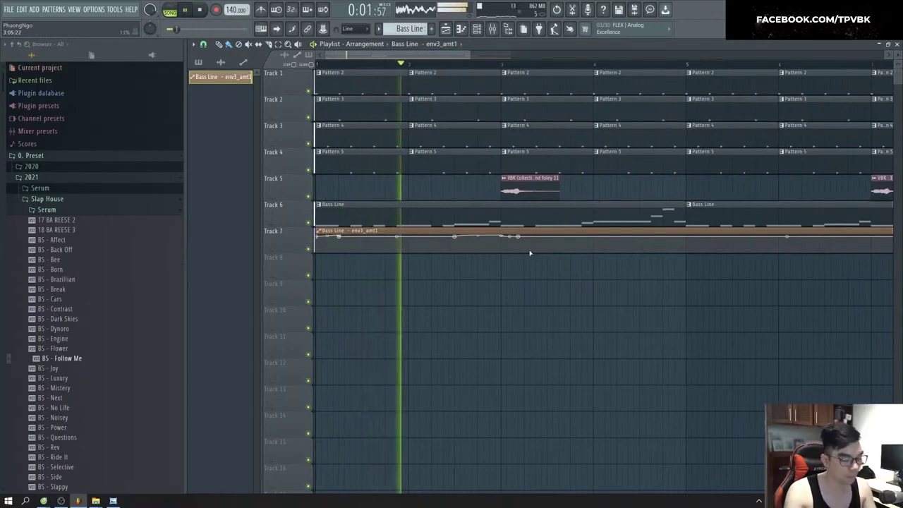
{"action": "key", "text": "F9"}
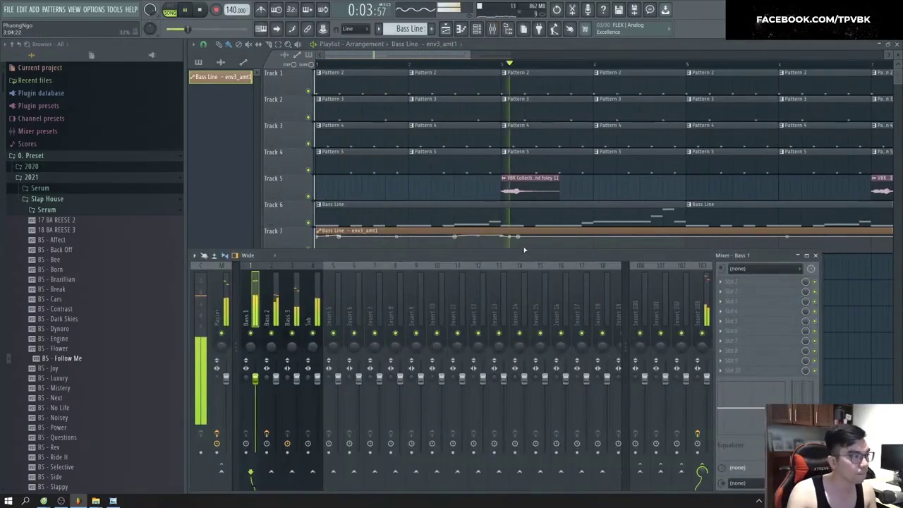
{"action": "key", "text": "F9"}
{"action": "key", "text": "space"}
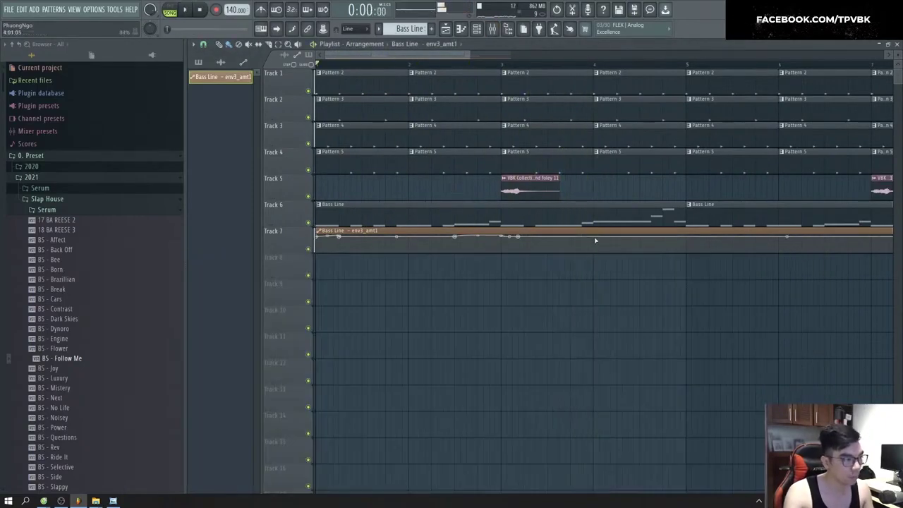
Step: Add automation points at step 15 of bar 3 and at the starts of bars 4 and 5, and audition the clip
{"action": "right_click", "coordinate": [582, 238]}
{"action": "left_click", "coordinate": [608, 365]}
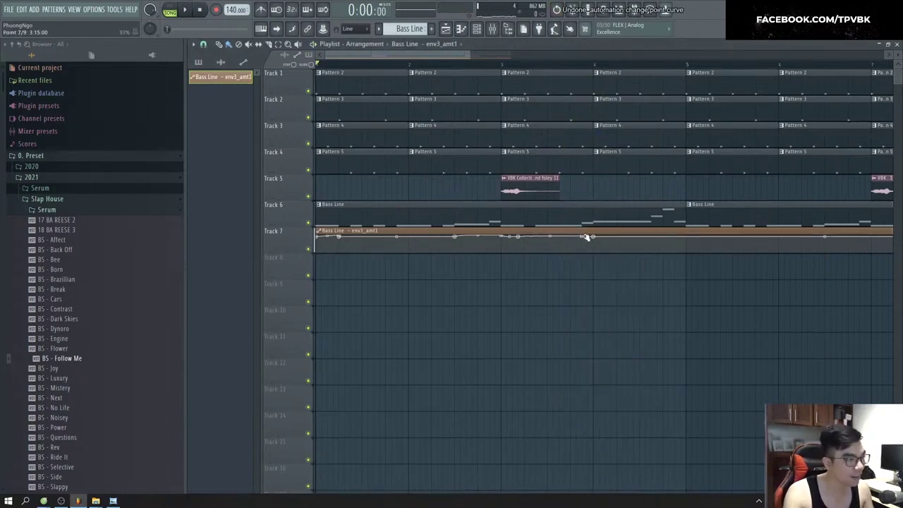
{"action": "key", "text": "space"}
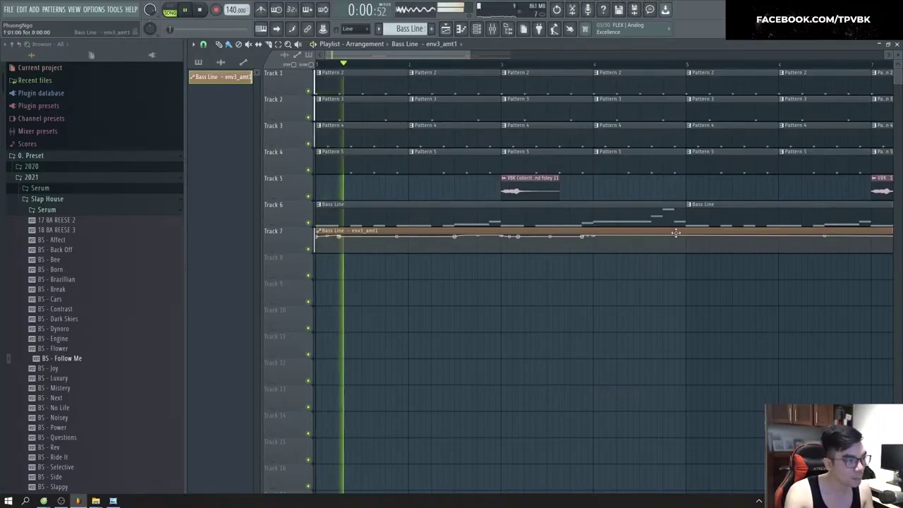
{"action": "right_click", "coordinate": [688, 235]}
{"action": "key", "text": "ctrl+z"}
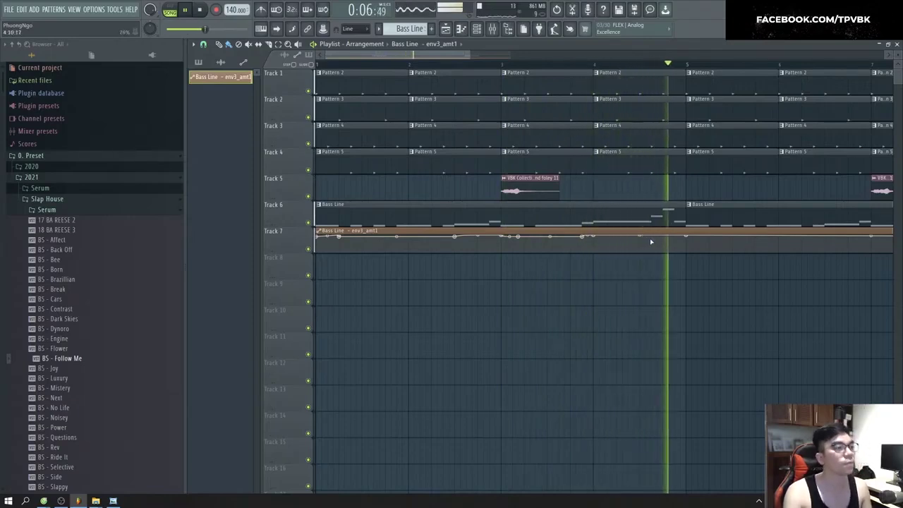
{"action": "key", "text": "space"}
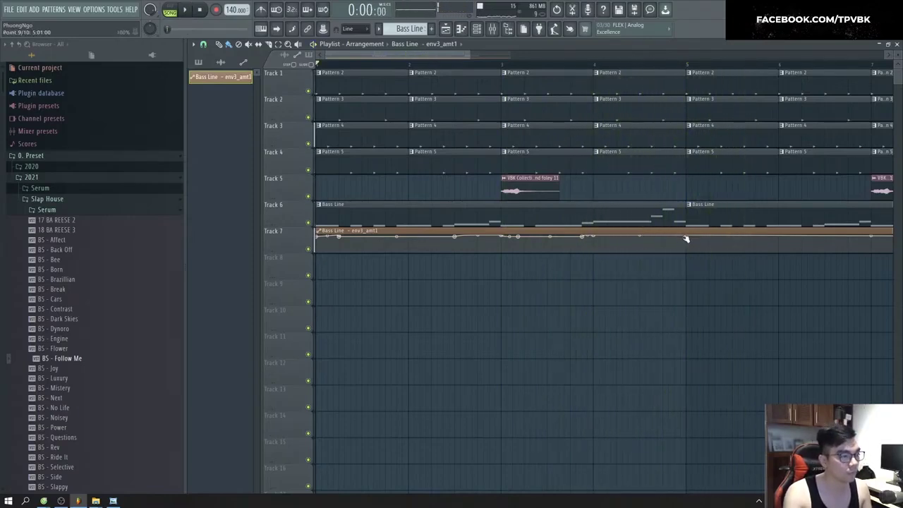
Step: Add a second, lower automation point at the start of bar 5, delete a point at the clip's end, and audition the automation
{"action": "right_click", "coordinate": [688, 245]}
{"action": "left_click", "coordinate": [698, 255]}
{"action": "key", "text": "space"}
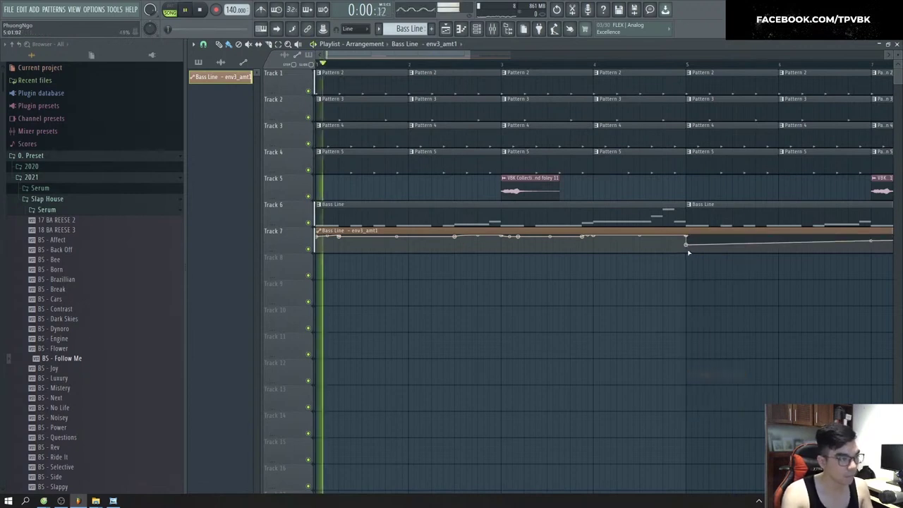
{"action": "key", "text": "space"}
{"action": "scroll", "coordinate": [672, 250], "scroll_direction": "down", "scroll_amount": 2}
{"action": "right_click", "coordinate": [839, 238]}
{"action": "left_click", "coordinate": [849, 249]}
{"action": "key", "text": "space"}
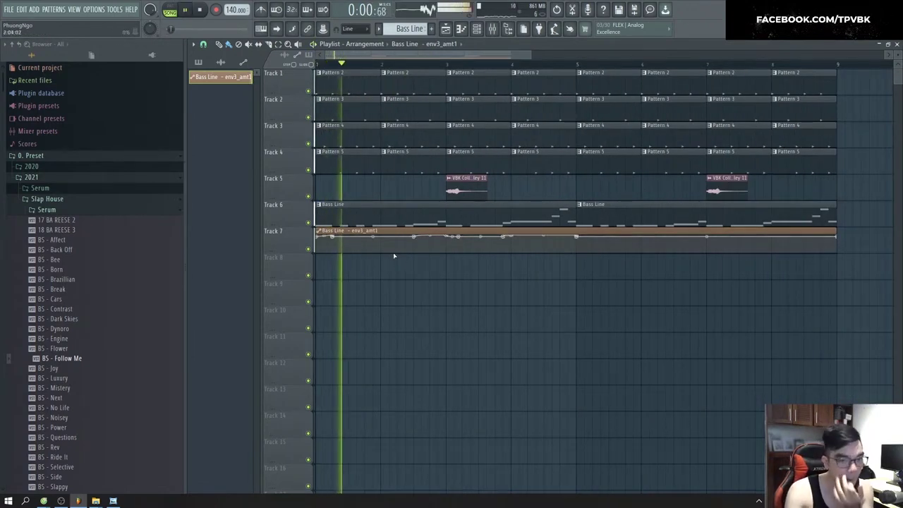
Step: Check the mixer levels during playback, open the Bass Line notes, and bring up the Sub and Bass Line channels' synths
{"action": "key", "text": "F9"}
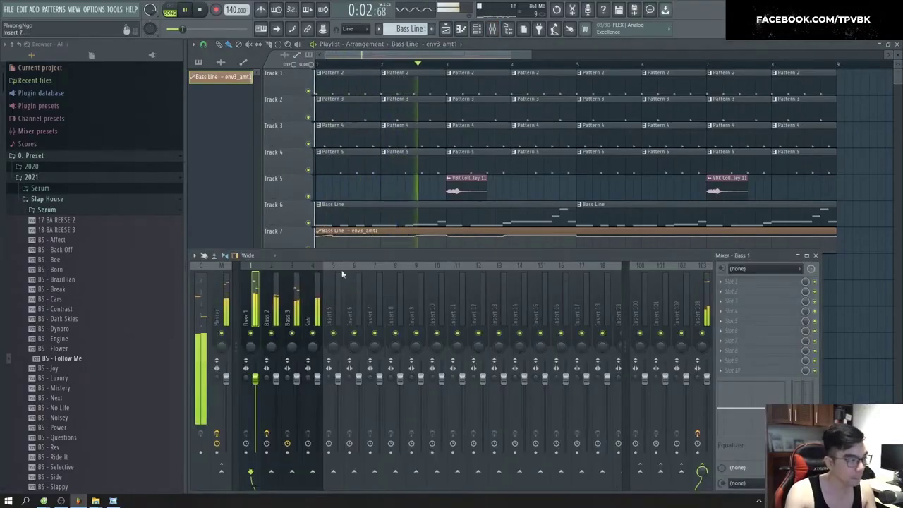
{"action": "key", "text": "F9"}
{"action": "double_click", "coordinate": [376, 201]}
{"action": "key", "text": "F6"}
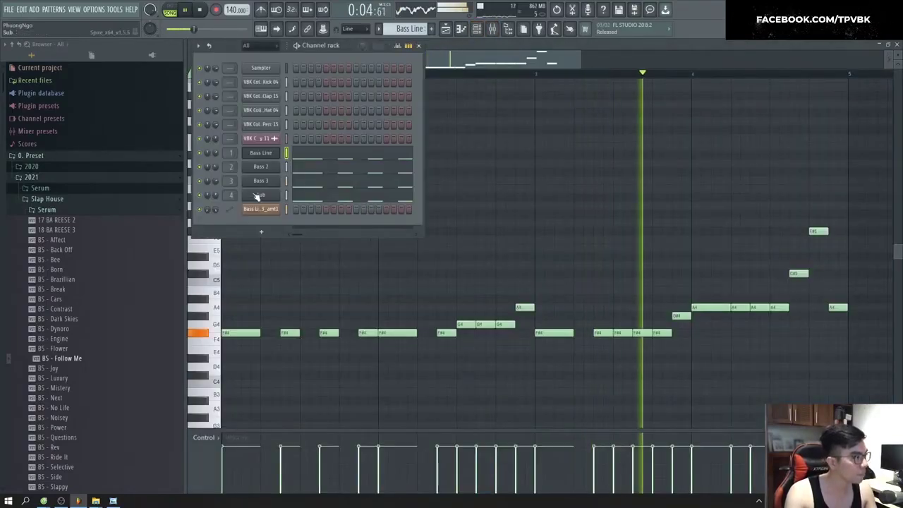
{"action": "left_click", "coordinate": [257, 196]}
{"action": "left_click_drag", "start_coordinate": [290, 106], "coordinate": [438, 131]}
{"action": "left_click", "coordinate": [262, 153]}
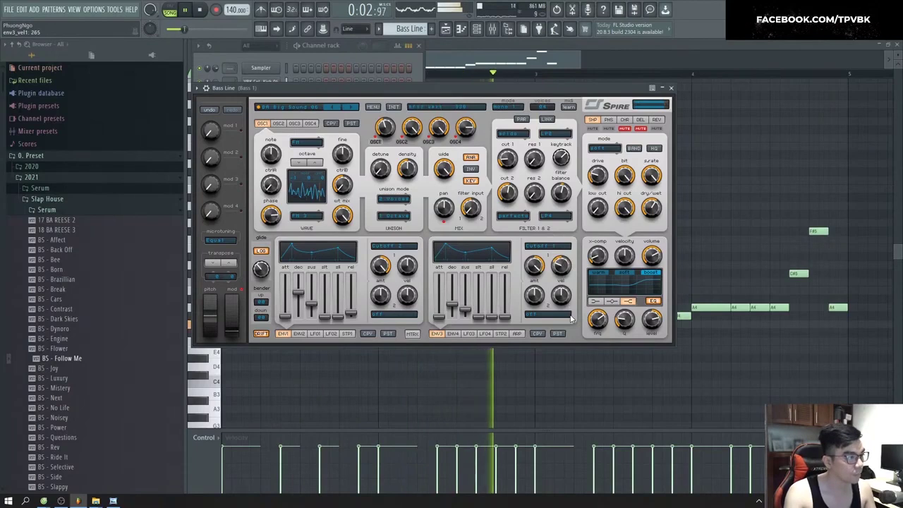
Step: Sweep the envelope 3 velocity amount for Cutoff 1 in the Bass Line's Spire during playback, settle near 515, and return to the playlist
{"action": "left_click_drag", "start_coordinate": [561, 264], "coordinate": [562, 268]}
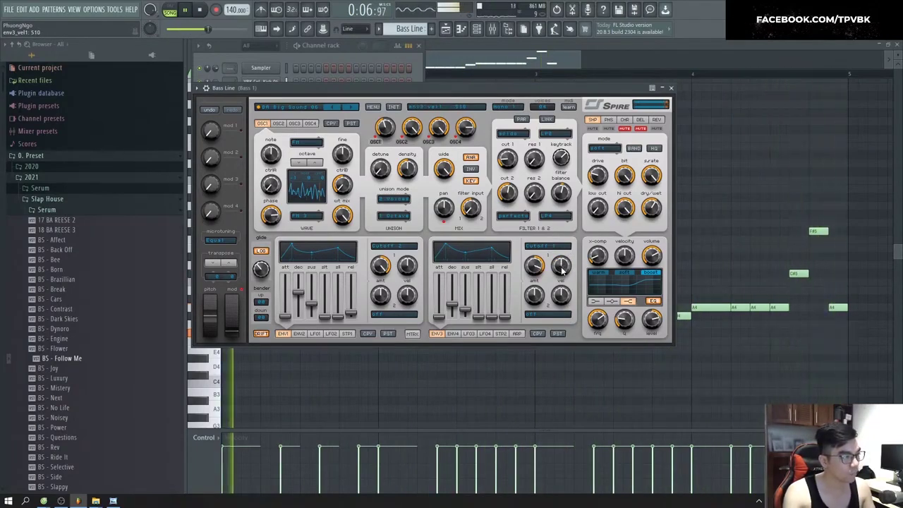
{"action": "left_click_drag", "start_coordinate": [562, 269], "coordinate": [575, 241]}
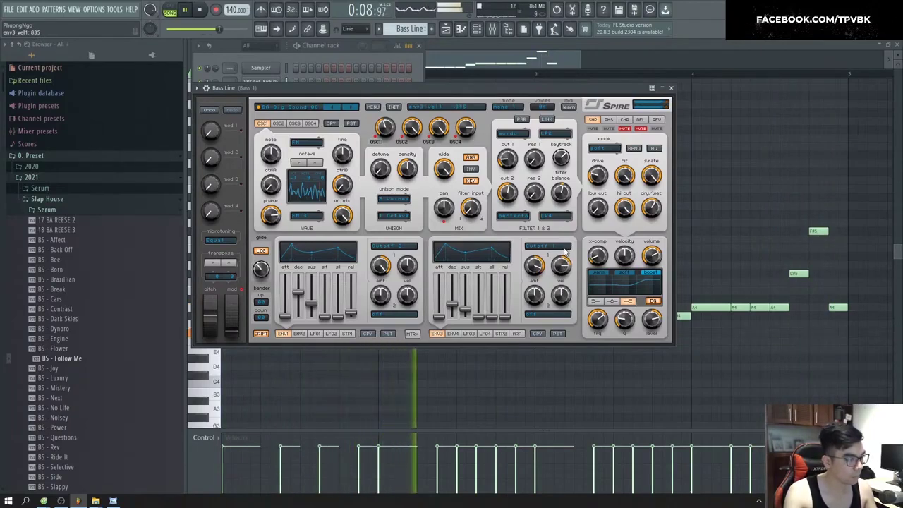
{"action": "left_click_drag", "start_coordinate": [558, 273], "coordinate": [560, 307]}
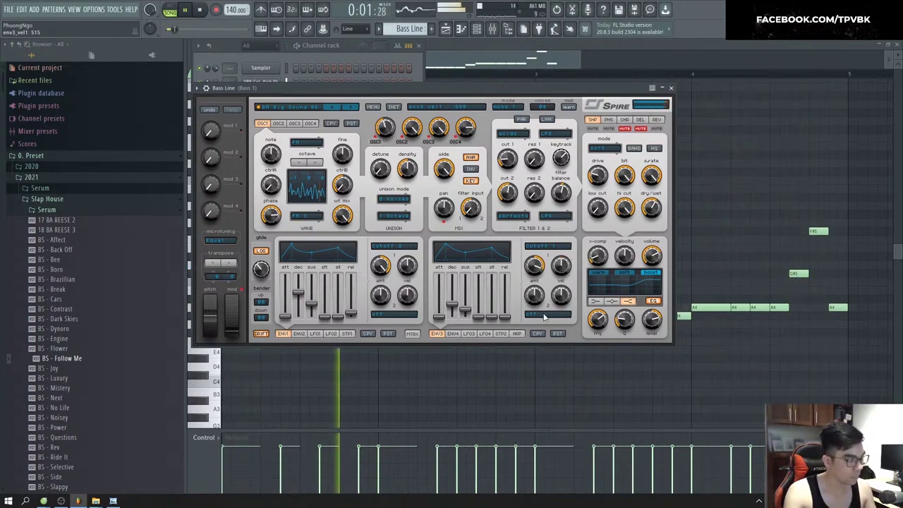
{"action": "left_click", "coordinate": [551, 60]}
{"action": "key", "text": "space"}
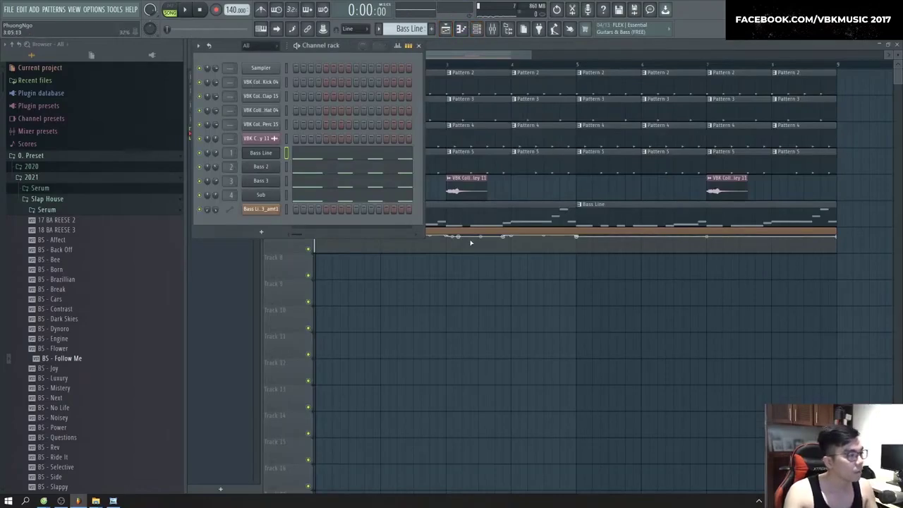
{"action": "left_click", "coordinate": [417, 46]}
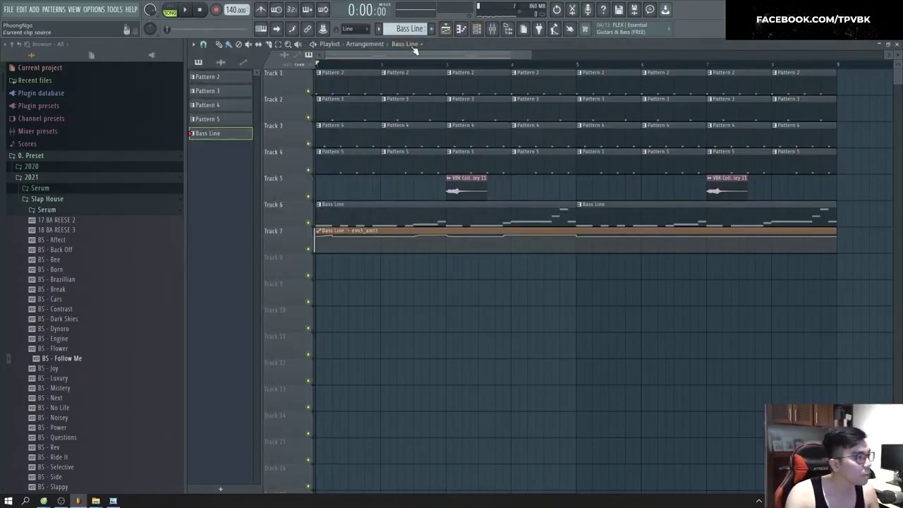
{"action": "key", "text": "space"}
{"action": "key", "text": "space"}
Step: Copy the value of the clip's first automation point and paste the 71% onto the lower point at step 5 of bar 1
{"action": "scroll", "coordinate": [314, 210], "scroll_direction": "up", "scroll_amount": 5}
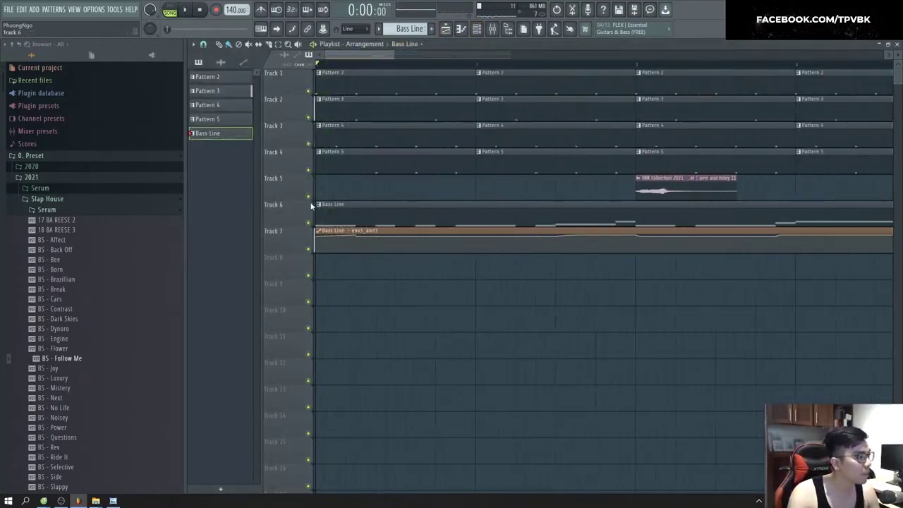
{"action": "right_click", "coordinate": [318, 240]}
{"action": "left_click", "coordinate": [339, 387]}
{"action": "right_click", "coordinate": [364, 240]}
{"action": "left_click", "coordinate": [394, 395]}
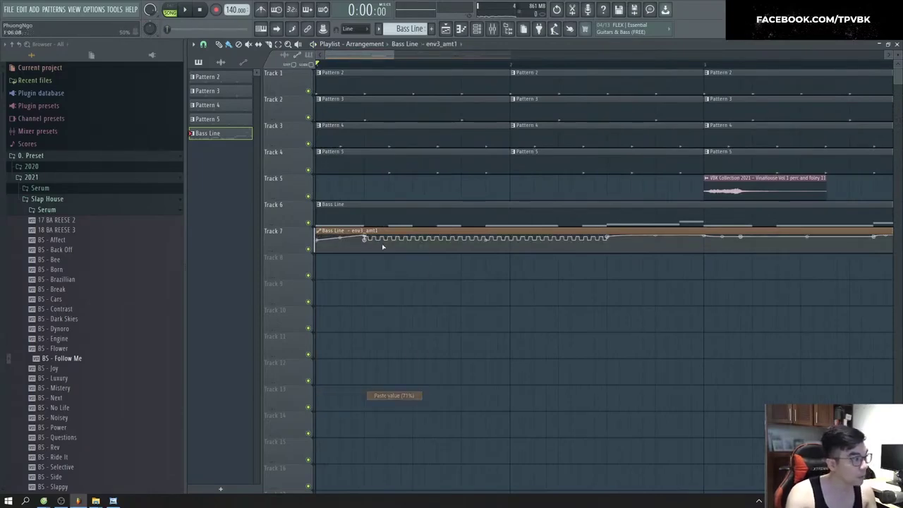
Step: Set the bar 2 step 9 point to Single curve, paste 71% onto it and the points at steps 4 and 15 of bar 3, and audition
{"action": "right_click", "coordinate": [607, 239]}
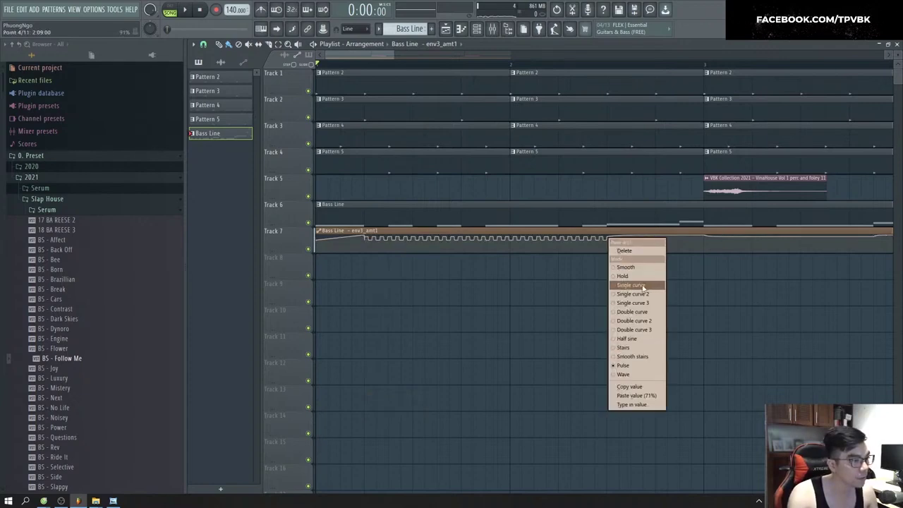
{"action": "left_click", "coordinate": [644, 286]}
{"action": "right_click", "coordinate": [609, 238]}
{"action": "left_click", "coordinate": [637, 395]}
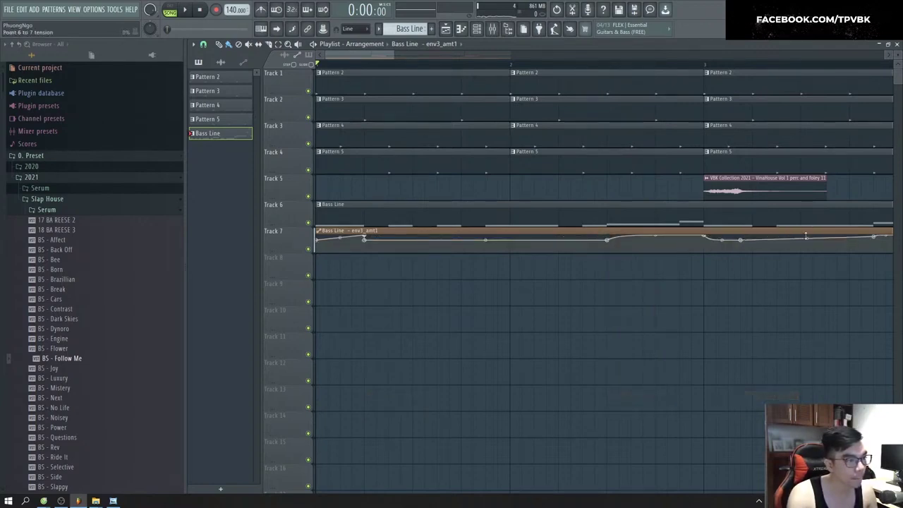
{"action": "right_click", "coordinate": [873, 236]}
{"action": "left_click", "coordinate": [869, 395]}
{"action": "scroll", "coordinate": [683, 244], "scroll_direction": "down", "scroll_amount": 3}
{"action": "key", "text": "space"}
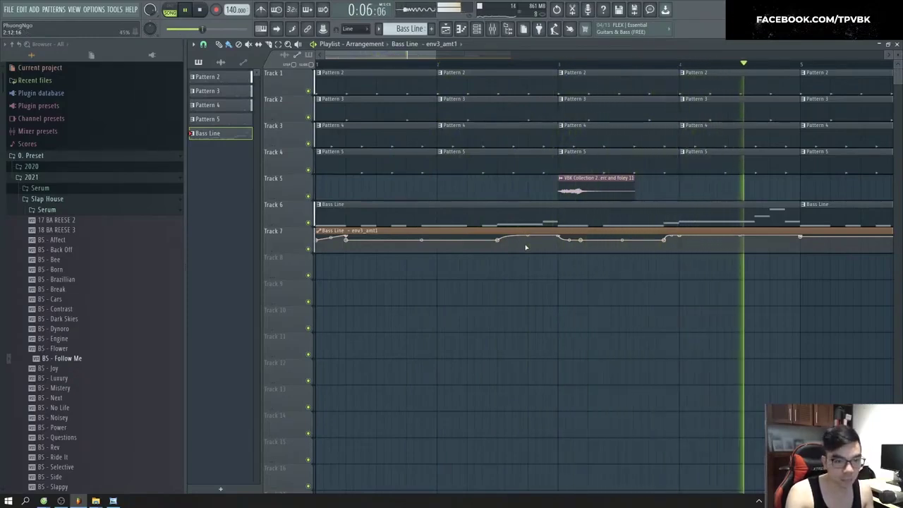
Step: Paste the copied value onto the automation point at the start of bar 5 and shorten the clip to four bars
{"action": "scroll", "coordinate": [526, 246], "scroll_direction": "down", "scroll_amount": 1}
{"action": "scroll", "coordinate": [565, 245], "scroll_direction": "down", "scroll_amount": 1}
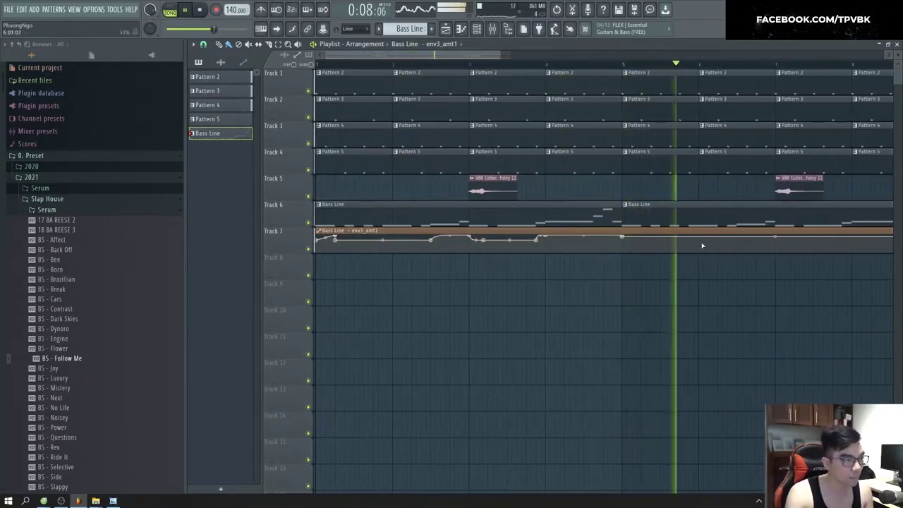
{"action": "scroll", "coordinate": [706, 246], "scroll_direction": "down", "scroll_amount": 1}
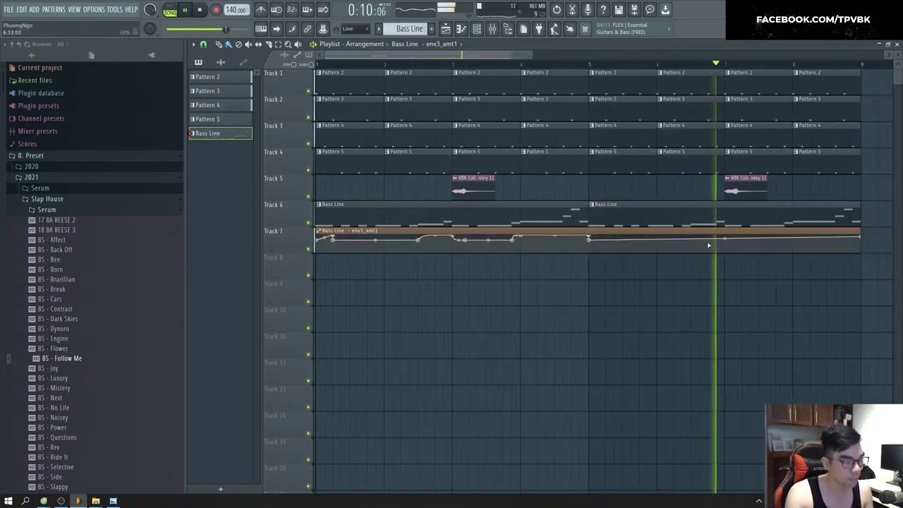
{"action": "key", "text": "space"}
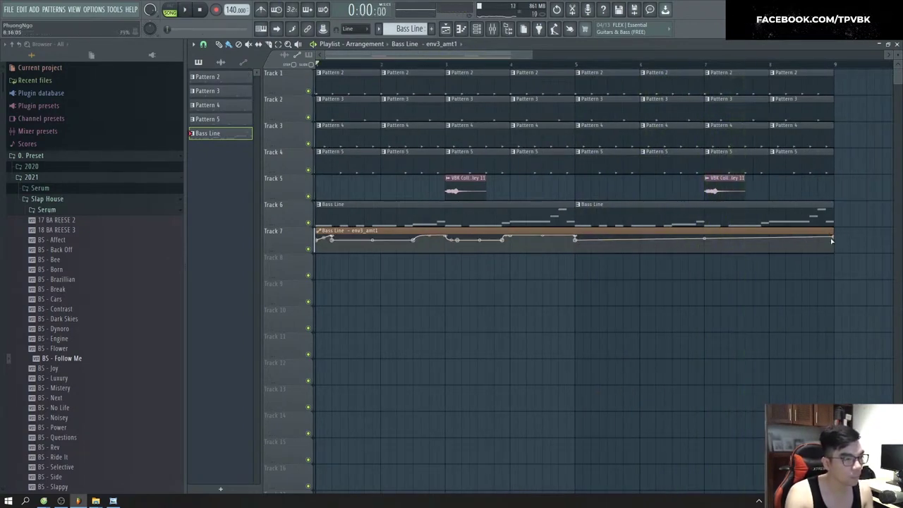
{"action": "left_click_drag", "start_coordinate": [834, 232], "coordinate": [592, 232]}
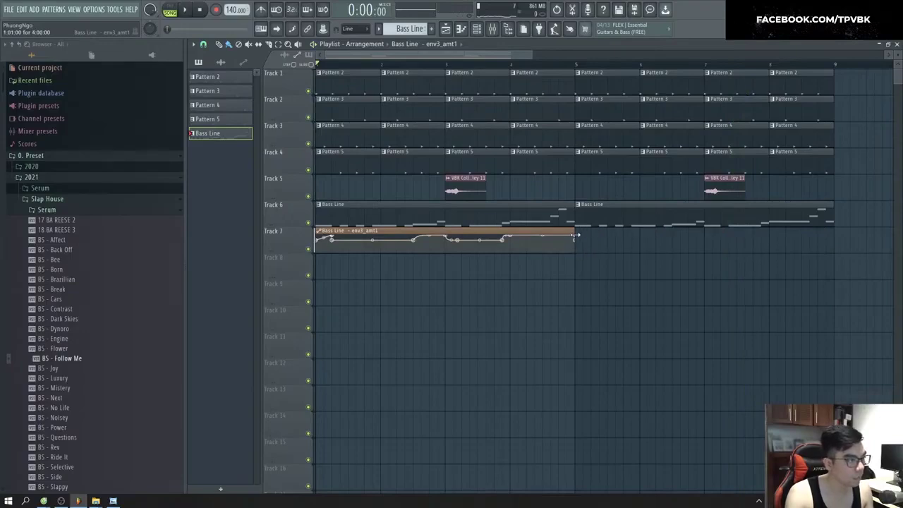
Step: Copy the env3_amt1 automation clip to bar 5 on Track 7 and remove the second Bass Line clip from Track 6
{"action": "left_click_drag", "start_coordinate": [475, 233], "coordinate": [748, 236], "text": "shift"}
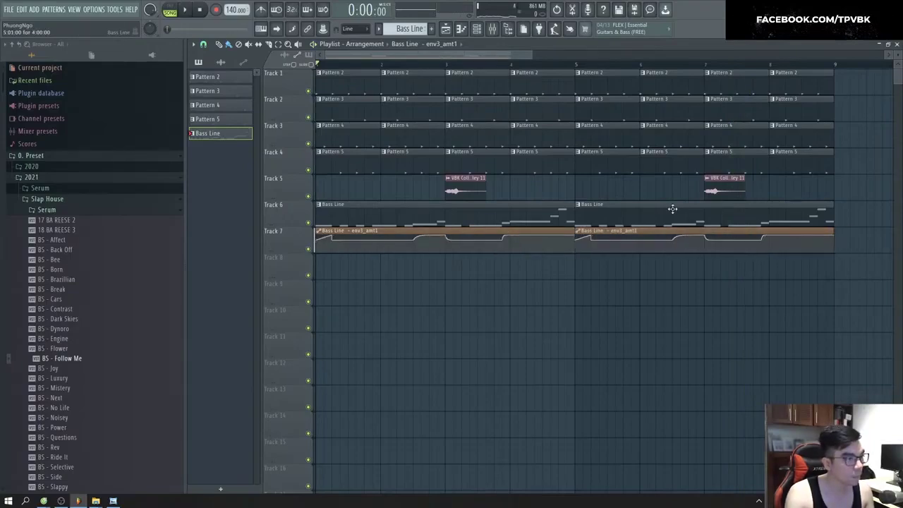
{"action": "double_click", "coordinate": [673, 209]}
{"action": "scroll", "coordinate": [672, 221], "scroll_direction": "down", "scroll_amount": 2}
{"action": "key", "text": "F5"}
Step: Open the Bass Line pattern's piano roll and duplicate its four bars of notes into bars 5 to 8
{"action": "double_click", "coordinate": [619, 222]}
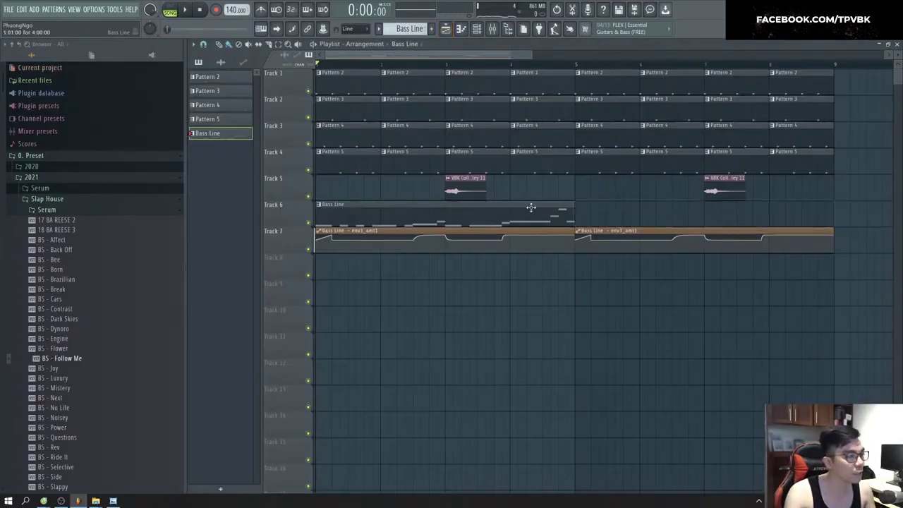
{"action": "key", "text": "space"}
{"action": "left_click", "coordinate": [449, 75]}
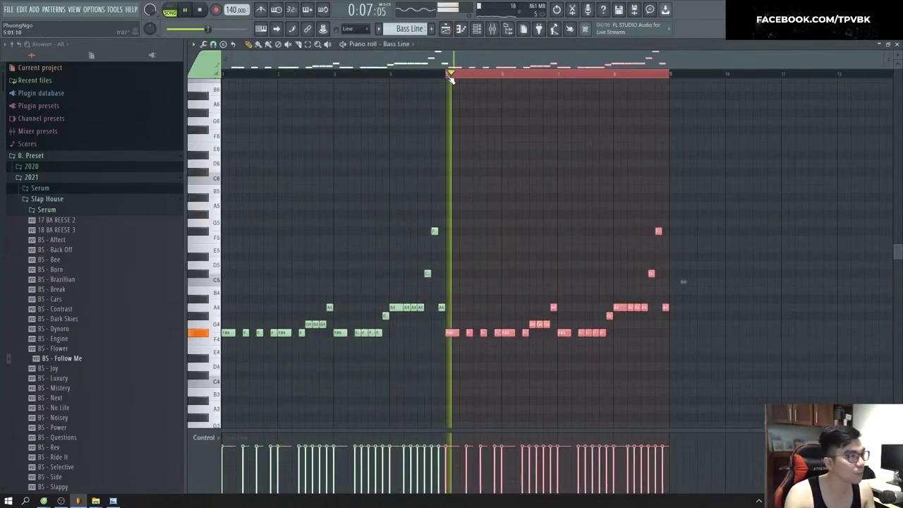
{"action": "key", "text": "ctrl+a"}
{"action": "key", "text": "ctrl+d"}
Step: Rework the rising run in bar 8 so the two A4 notes are followed by two B4 and two C#5 notes
{"action": "scroll", "coordinate": [542, 167], "scroll_direction": "up", "scroll_amount": 2}
{"action": "scroll", "coordinate": [541, 166], "scroll_direction": "up", "scroll_amount": 1}
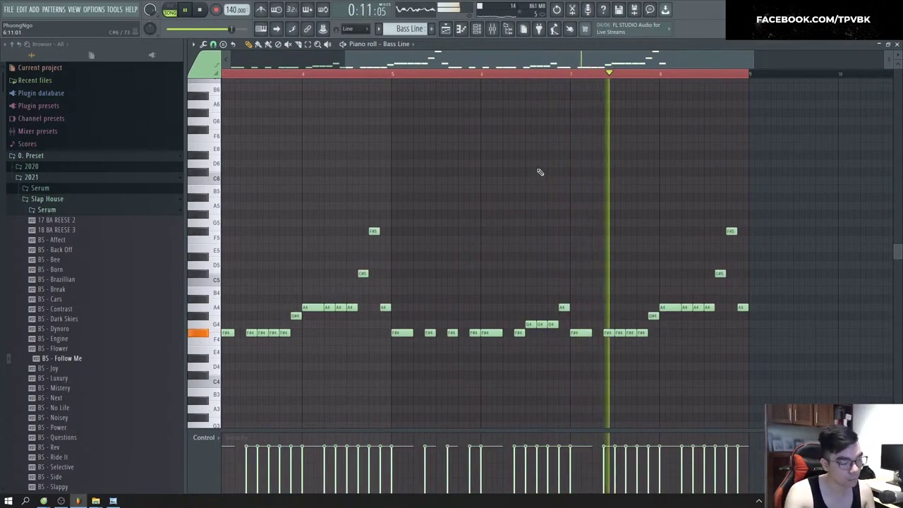
{"action": "left_click", "coordinate": [640, 75]}
{"action": "scroll", "coordinate": [704, 302], "scroll_direction": "up", "scroll_amount": 2}
{"action": "key", "text": "space"}
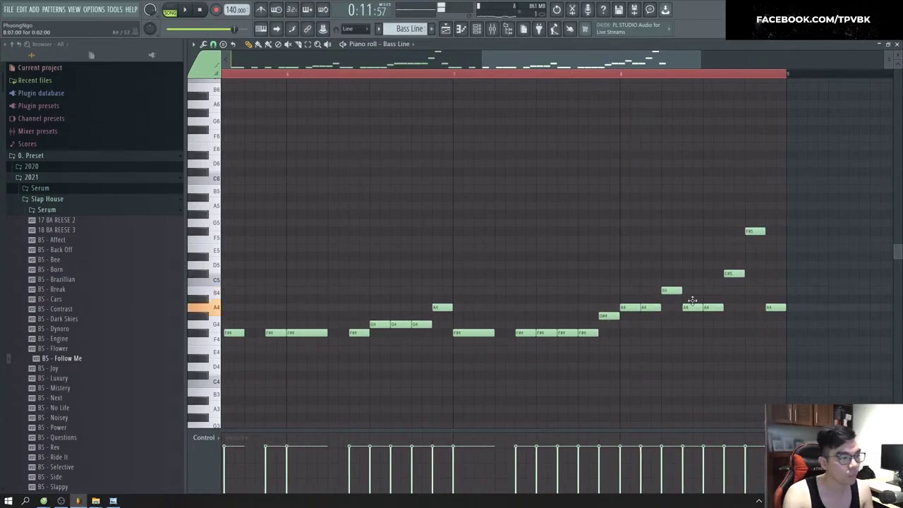
{"action": "key", "text": "space"}
{"action": "scroll", "coordinate": [668, 242], "scroll_direction": "down", "scroll_amount": 1}
{"action": "key", "text": "space"}
{"action": "key", "text": "space"}
{"action": "scroll", "coordinate": [731, 302], "scroll_direction": "up", "scroll_amount": 2}
{"action": "key", "text": "space"}
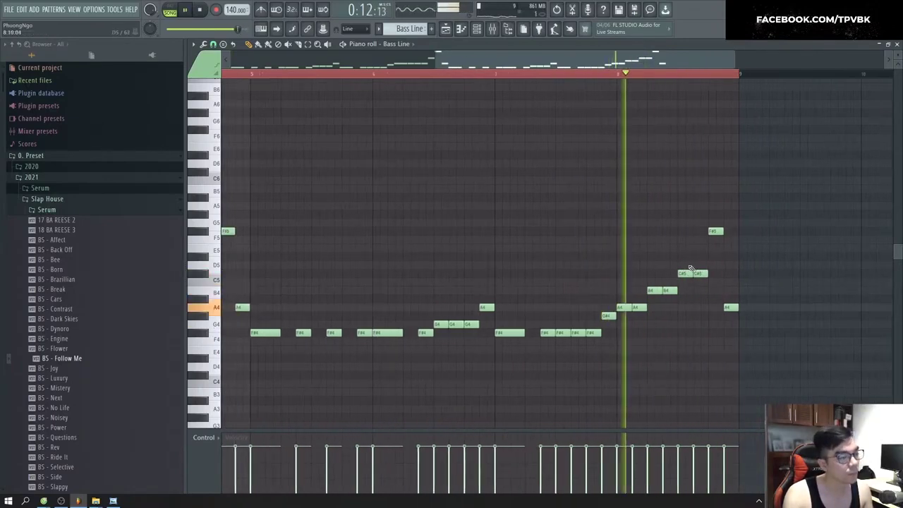
{"action": "key", "text": "space"}
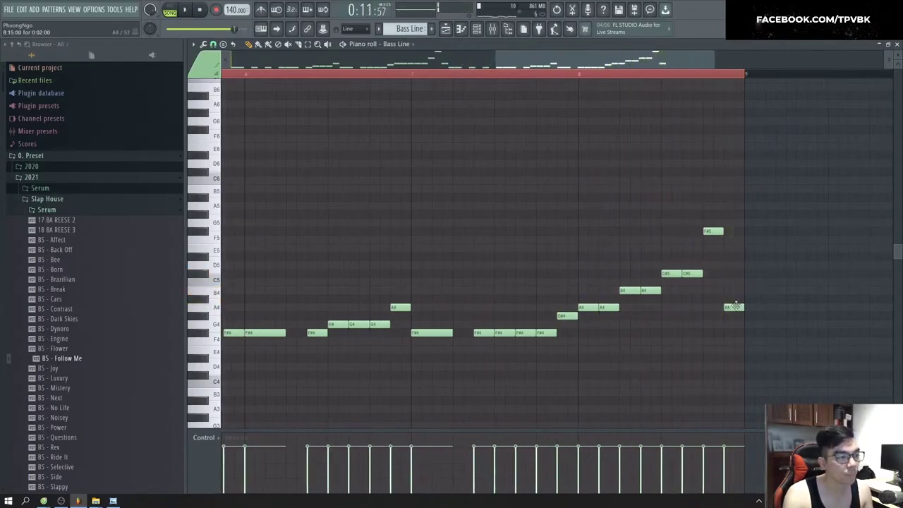
Step: Raise the last two notes of bar 8 to B5 and C#6 and play the result
{"action": "left_click_drag", "start_coordinate": [737, 211], "coordinate": [712, 185]}
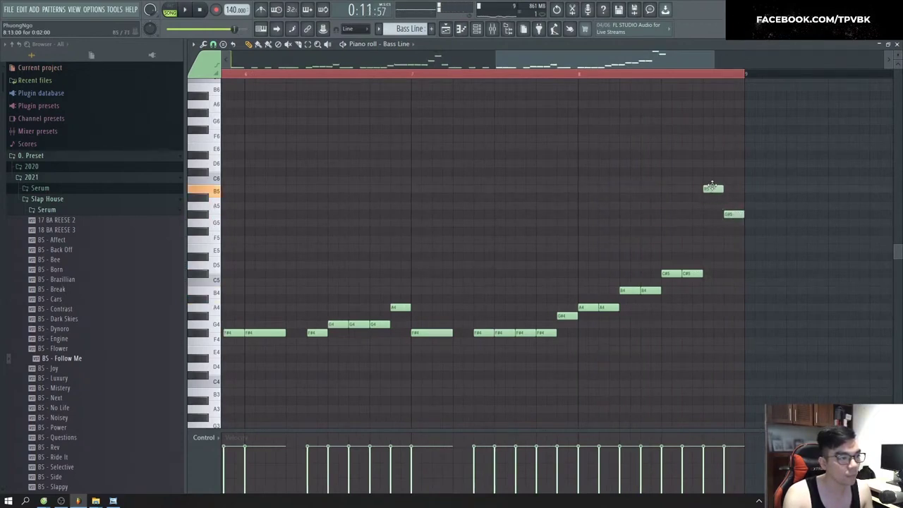
{"action": "left_click_drag", "start_coordinate": [733, 217], "coordinate": [736, 175]}
{"action": "key", "text": "space"}
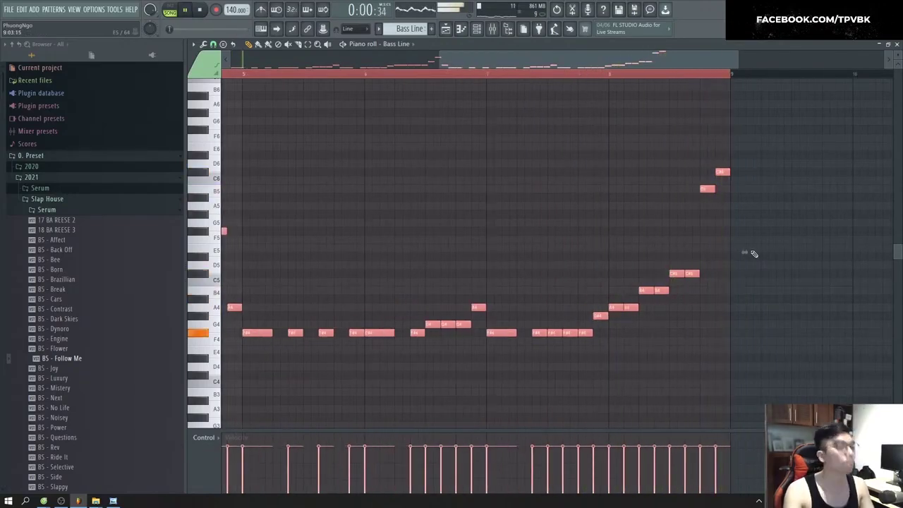
Step: In the playlist, copy the 79% value of the env3_amt1 clip's first automation point and paste it into the clip's other low points
{"action": "key", "text": "F5"}
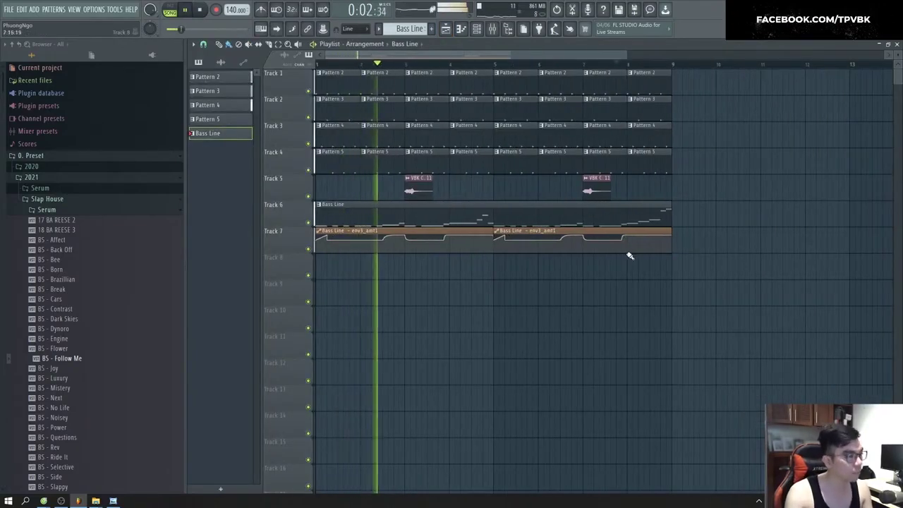
{"action": "key", "text": "space"}
{"action": "scroll", "coordinate": [306, 232], "scroll_direction": "up", "scroll_amount": 5}
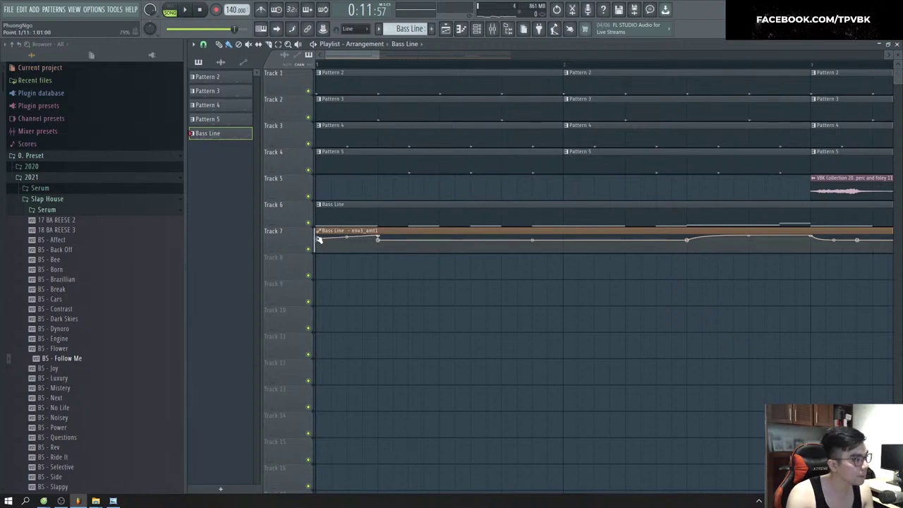
{"action": "right_click", "coordinate": [318, 238]}
{"action": "left_click", "coordinate": [342, 389]}
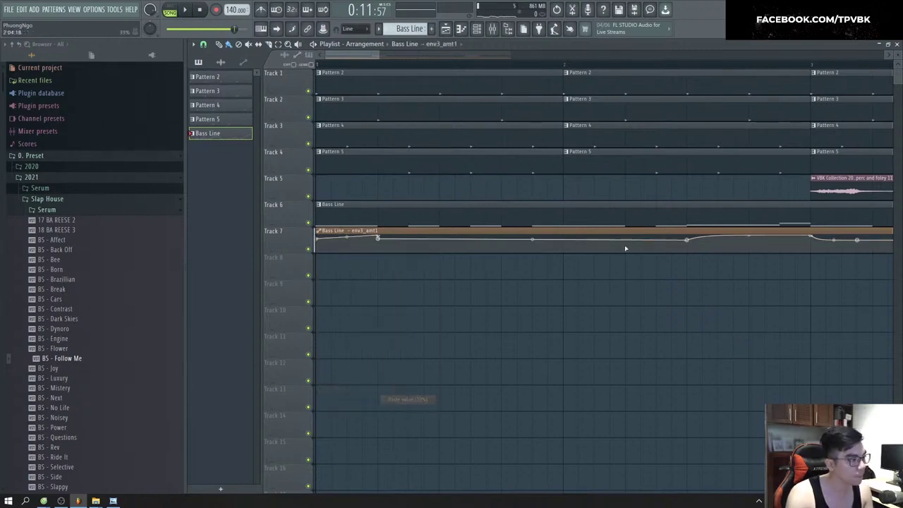
{"action": "right_click", "coordinate": [688, 240]}
{"action": "left_click", "coordinate": [712, 399]}
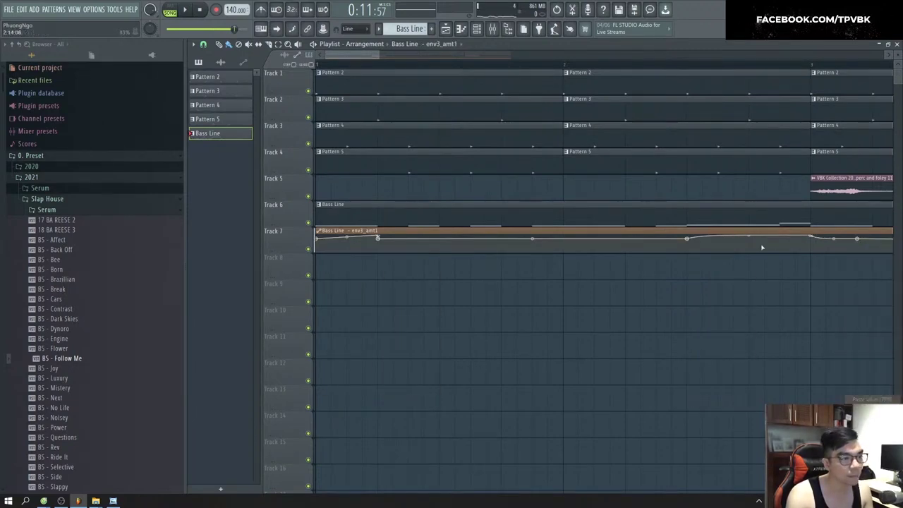
{"action": "scroll", "coordinate": [701, 256], "scroll_direction": "down", "scroll_amount": 3}
{"action": "scroll", "coordinate": [650, 241], "scroll_direction": "down", "scroll_amount": 3}
{"action": "right_click", "coordinate": [588, 240]}
{"action": "left_click", "coordinate": [614, 398]}
{"action": "key", "text": "space"}
{"action": "key", "text": "space"}
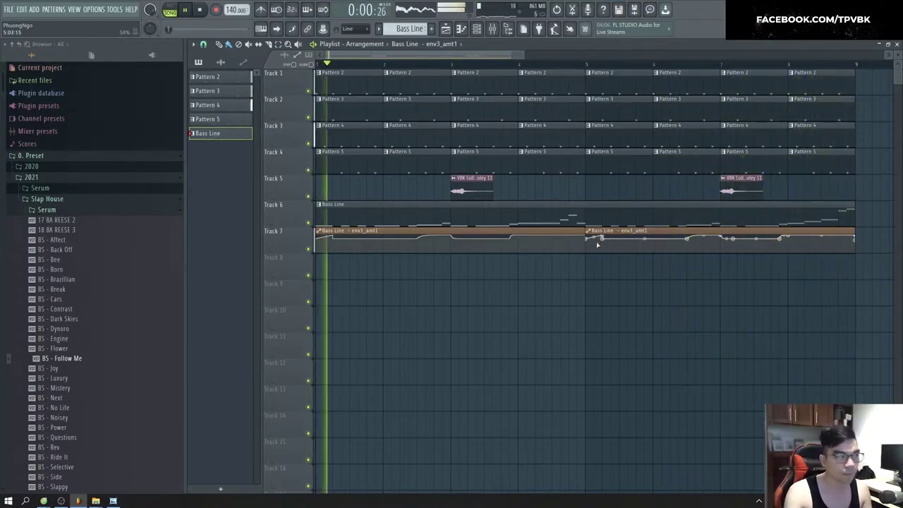
Step: Shape a rise and a sharp drop at 2:05:00 in the env3_amt1 automation on Track 7, and play it
{"action": "scroll", "coordinate": [381, 242], "scroll_direction": "up", "scroll_amount": 1}
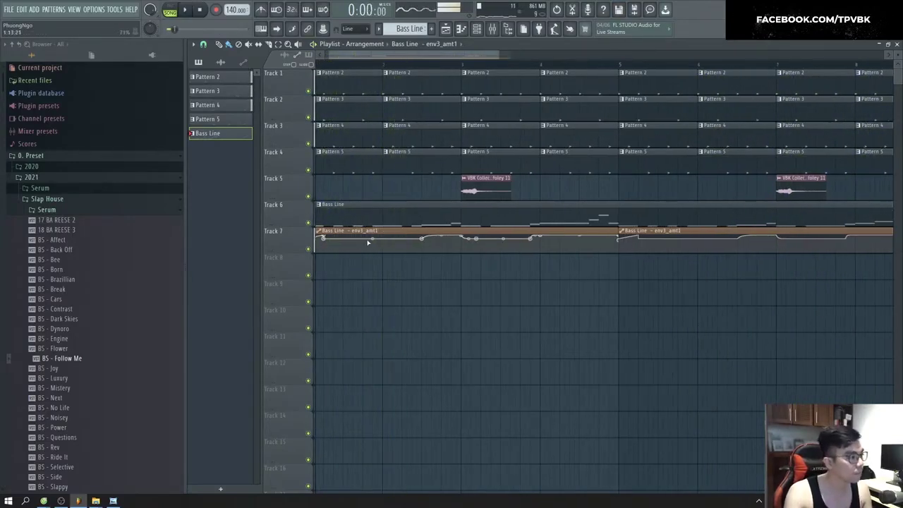
{"action": "scroll", "coordinate": [378, 242], "scroll_direction": "up", "scroll_amount": 2}
{"action": "key", "text": "space"}
{"action": "scroll", "coordinate": [394, 241], "scroll_direction": "up", "scroll_amount": 2}
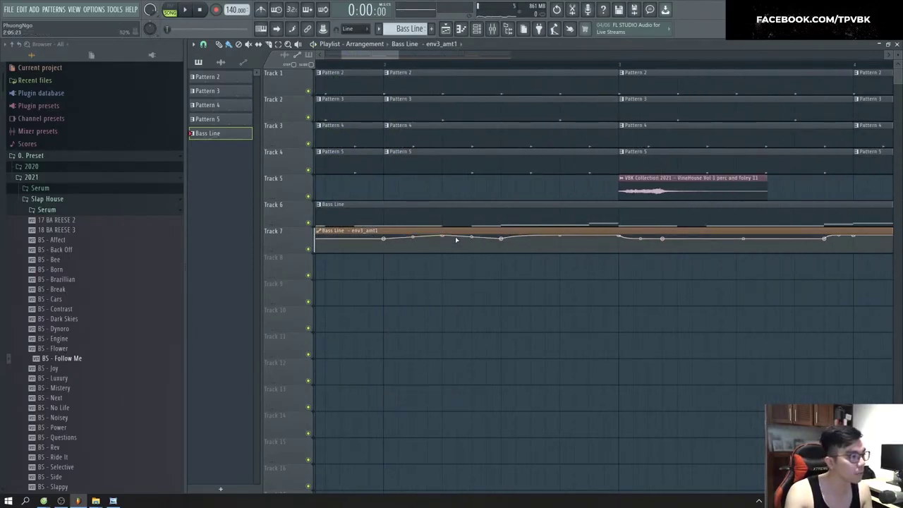
{"action": "right_click", "coordinate": [445, 246]}
{"action": "left_click", "coordinate": [466, 374]}
{"action": "key", "text": "space"}
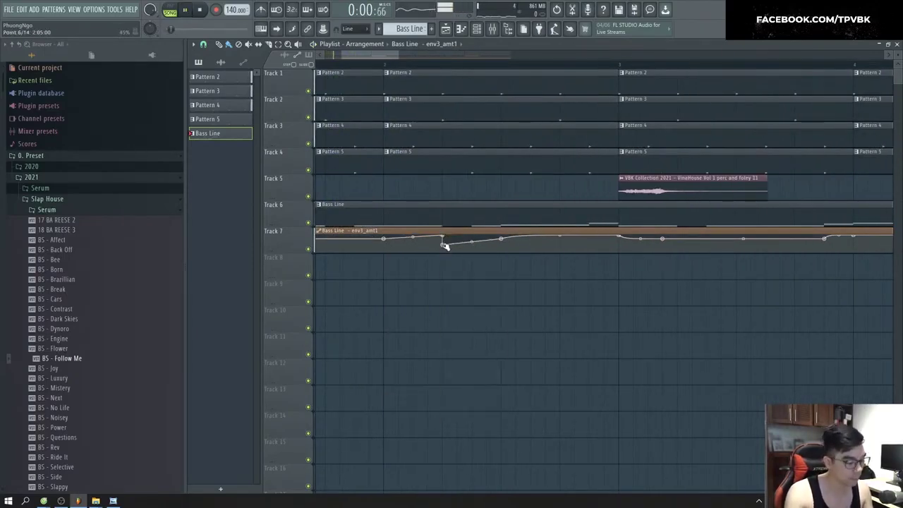
{"action": "scroll", "coordinate": [429, 250], "scroll_direction": "down", "scroll_amount": 3}
{"action": "key", "text": "space"}
Step: Add a sharp drop at 3:01:00 in the env3_amt1 automation, with the low point at the copied 79%
{"action": "key", "text": "space"}
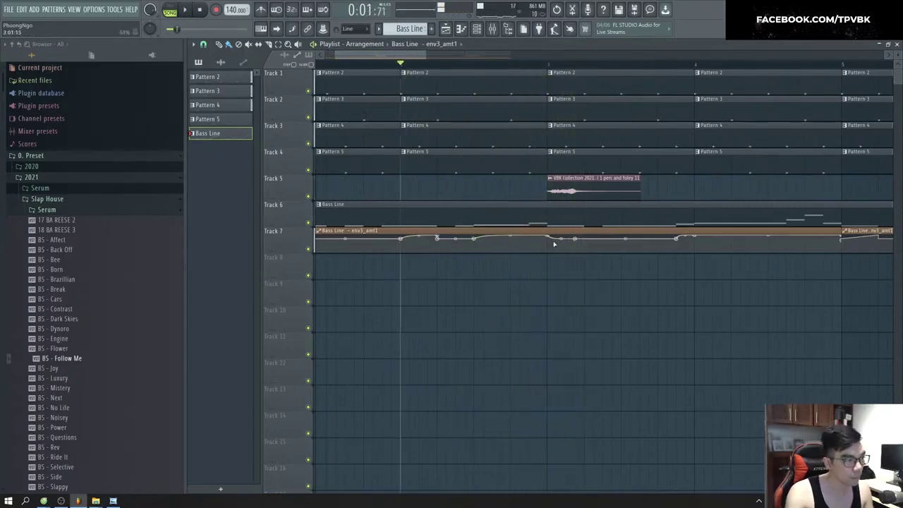
{"action": "scroll", "coordinate": [545, 240], "scroll_direction": "up", "scroll_amount": 3}
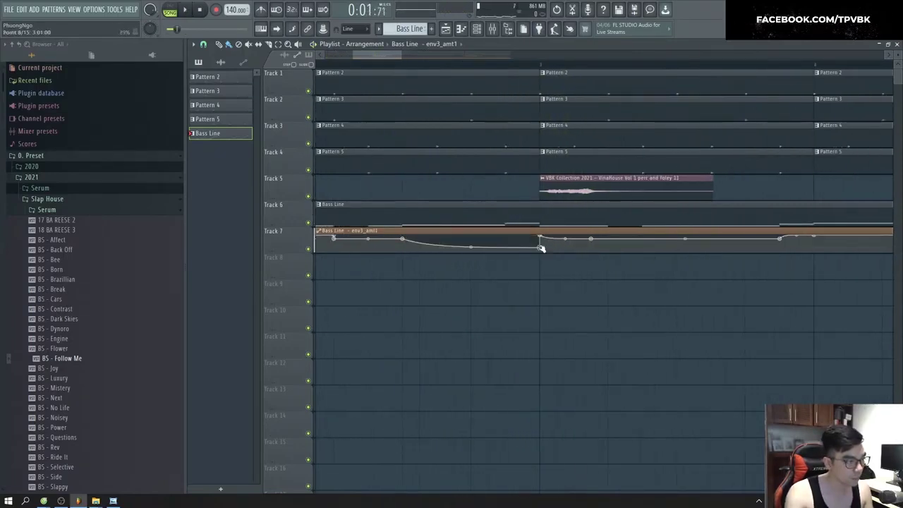
{"action": "left_click_drag", "start_coordinate": [542, 247], "coordinate": [545, 243]}
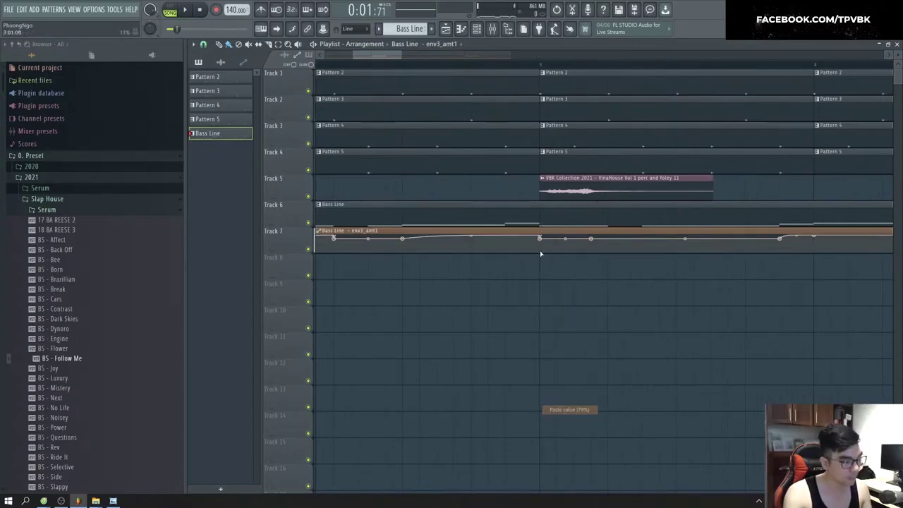
Step: Replace the dip point before 3:05:00 with a sharp drop at 3:05:00, using the copied 79% value and Pulse mode
{"action": "right_click", "coordinate": [608, 238]}
{"action": "right_click", "coordinate": [591, 239]}
{"action": "left_click", "coordinate": [603, 254]}
{"action": "key", "text": "space"}
{"action": "left_click_drag", "start_coordinate": [608, 237], "coordinate": [611, 247]}
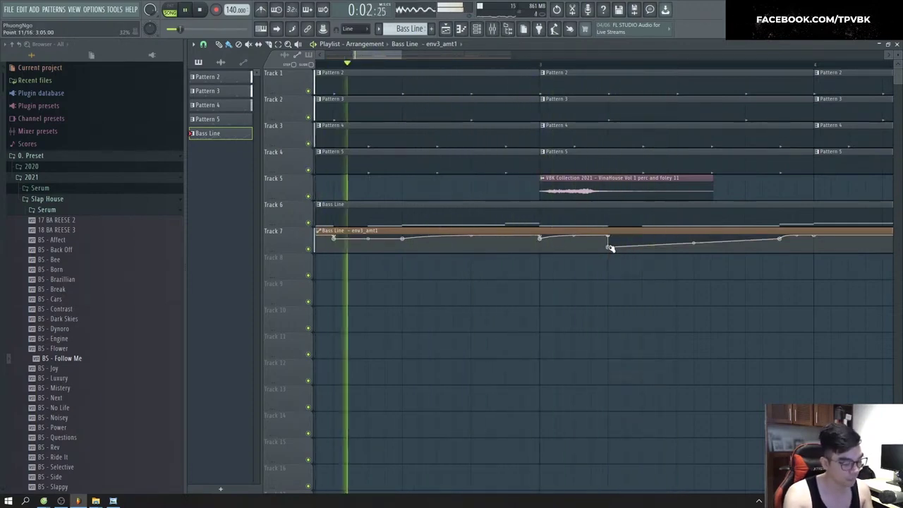
{"action": "right_click", "coordinate": [608, 247]}
{"action": "left_click", "coordinate": [637, 406]}
{"action": "key", "text": "space"}
{"action": "right_click", "coordinate": [609, 240]}
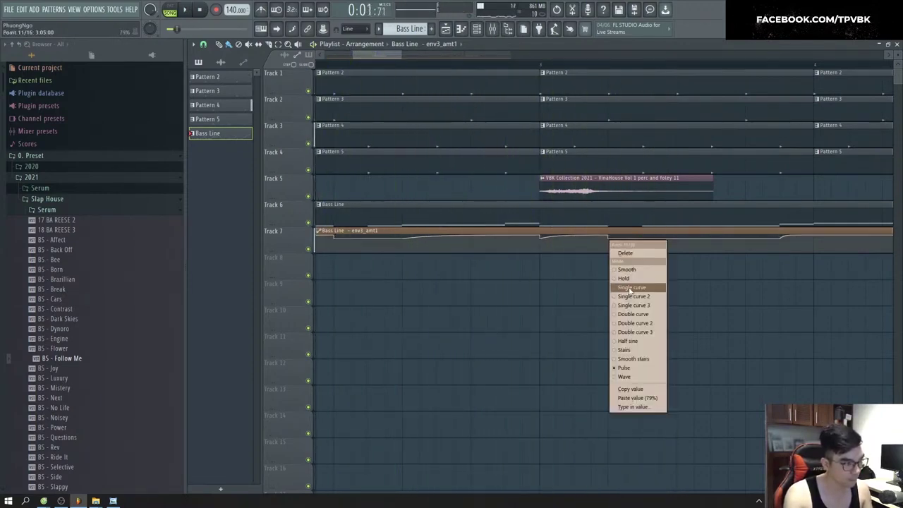
{"action": "left_click", "coordinate": [633, 368]}
Step: Play the arrangement to check how the bass line sounds with the reshaped automation
{"action": "key", "text": "space"}
{"action": "scroll", "coordinate": [635, 251], "scroll_direction": "down", "scroll_amount": 2}
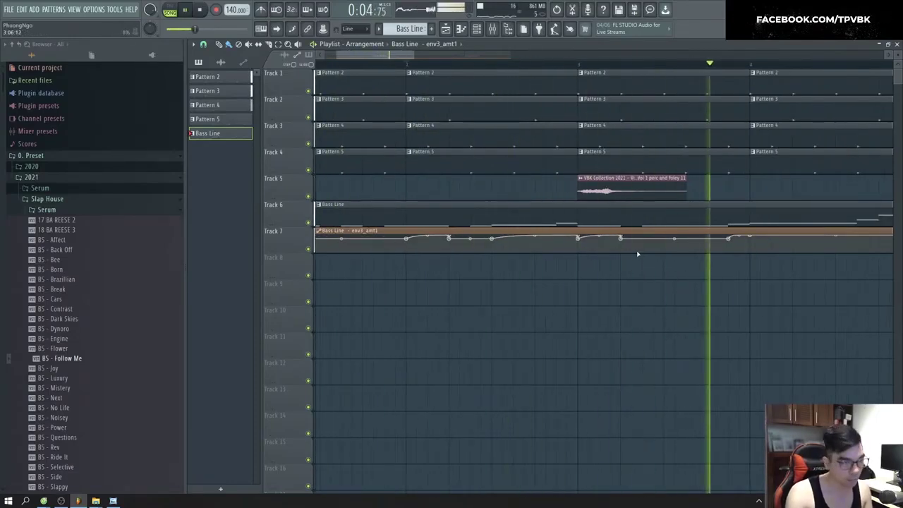
{"action": "scroll", "coordinate": [631, 255], "scroll_direction": "down", "scroll_amount": 1}
{"action": "scroll", "coordinate": [613, 255], "scroll_direction": "down", "scroll_amount": 2}
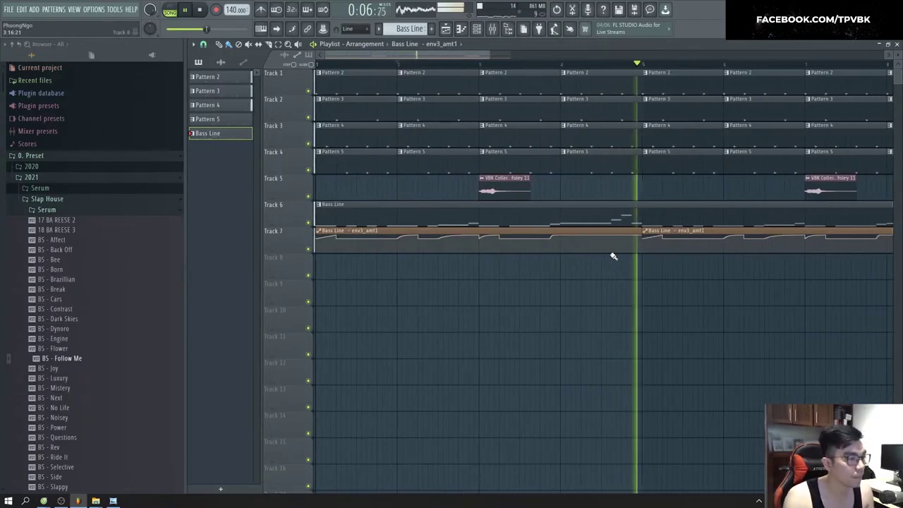
{"action": "key", "text": "space"}
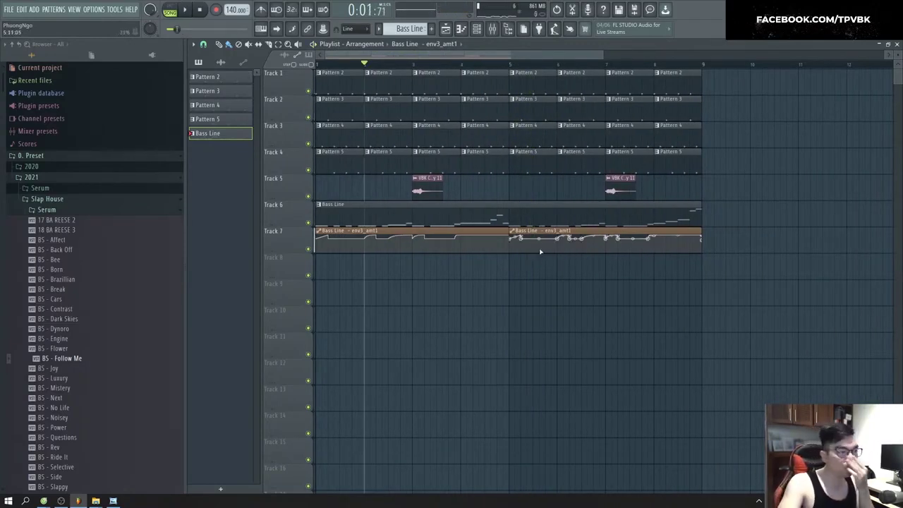
{"action": "key", "text": "space"}
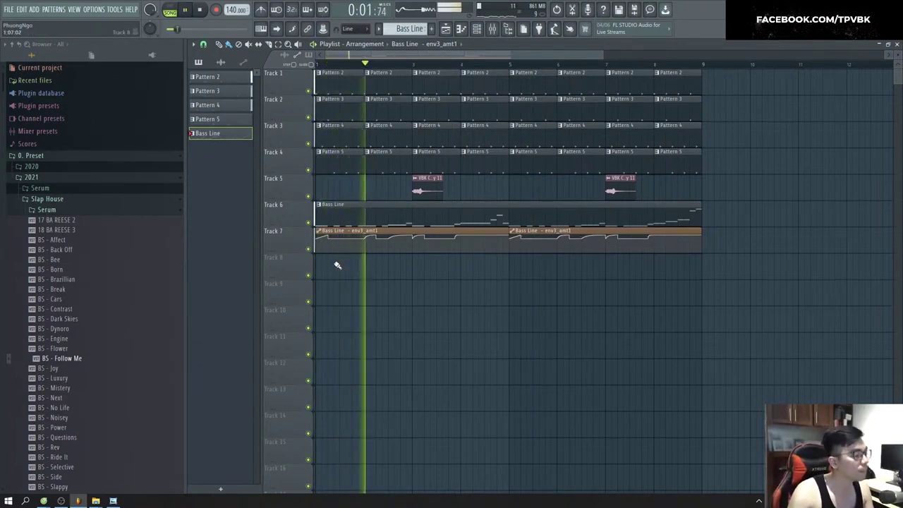
{"action": "key", "text": "space"}
Step: Set the playlist snap to Bar and duplicate all clips of the eight-bar arrangement to bar 9
{"action": "left_click", "coordinate": [203, 44]}
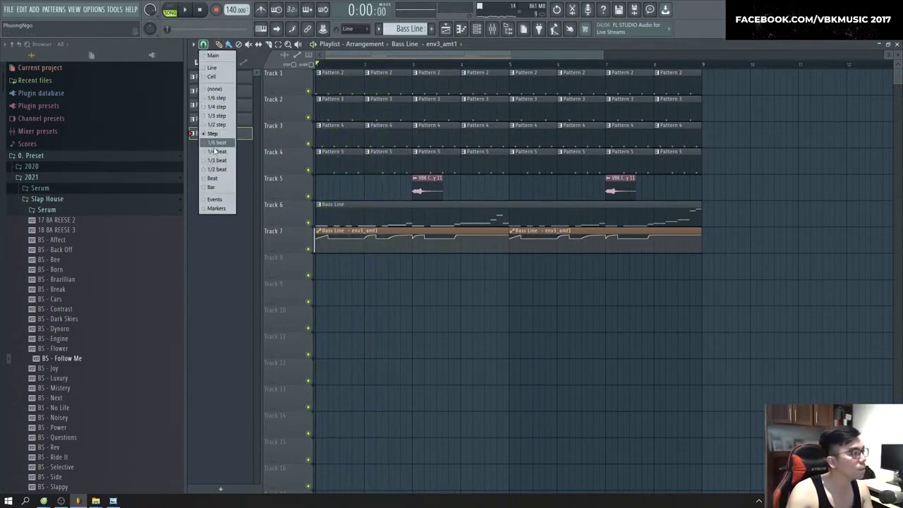
{"action": "left_click", "coordinate": [215, 189]}
{"action": "scroll", "coordinate": [371, 191], "scroll_direction": "down", "scroll_amount": 3}
{"action": "key", "text": "ctrl+a"}
{"action": "key", "text": "ctrl+b"}
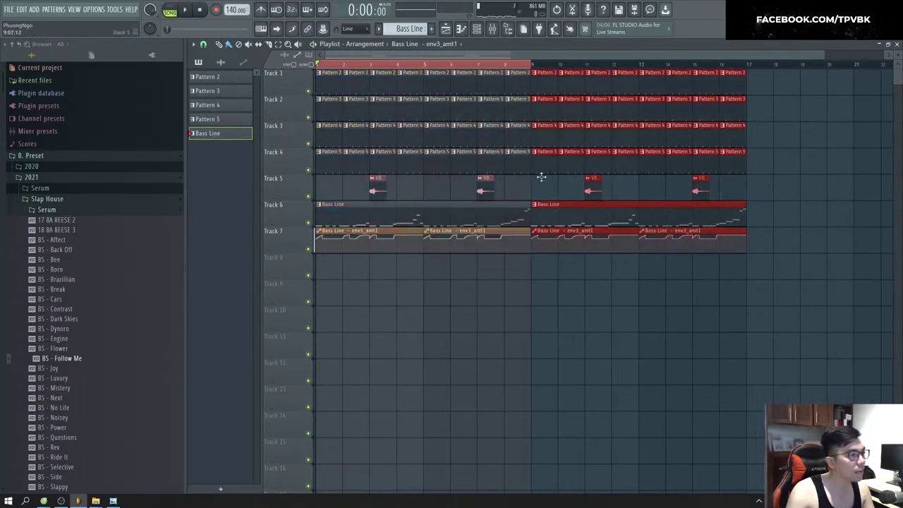
Step: Shift all clips of the arrangement so they start at bar 10, and clear the selection
{"action": "left_click_drag", "start_coordinate": [323, 164], "coordinate": [556, 170]}
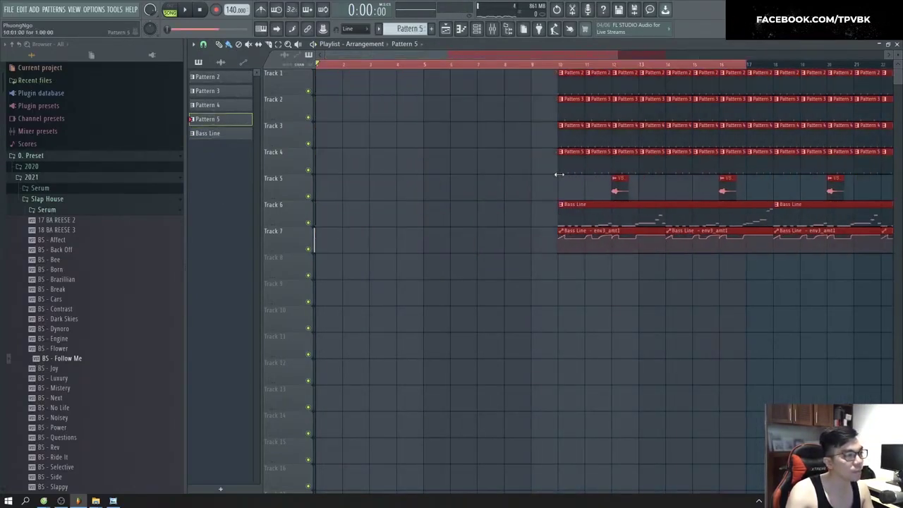
{"action": "scroll", "coordinate": [557, 169], "scroll_direction": "down", "scroll_amount": 2}
{"action": "left_click", "coordinate": [419, 208]}
{"action": "key", "text": "ctrl+a"}
{"action": "right_click", "coordinate": [390, 117]}
{"action": "key", "text": "ctrl+a"}
{"action": "mouse_move", "coordinate": [455, 91]}
{"action": "left_mouse_down"}
{"action": "mouse_move", "coordinate": [479, 92]}
{"action": "mouse_move", "coordinate": [455, 94]}
{"action": "left_mouse_up"}
{"action": "left_click", "coordinate": [460, 190]}
{"action": "double_click", "coordinate": [459, 212]}
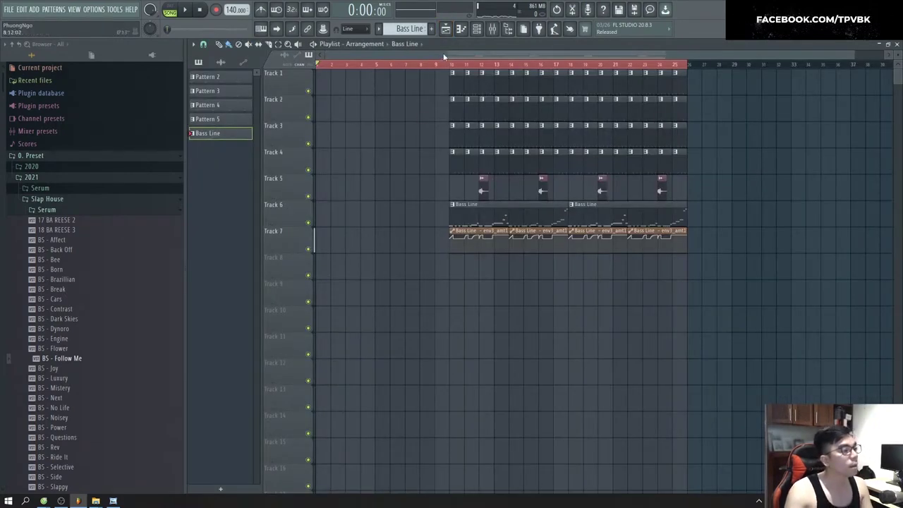
Step: Select all clips and move the whole arrangement so it starts at bar 17
{"action": "scroll", "coordinate": [443, 62], "scroll_direction": "up", "scroll_amount": 2}
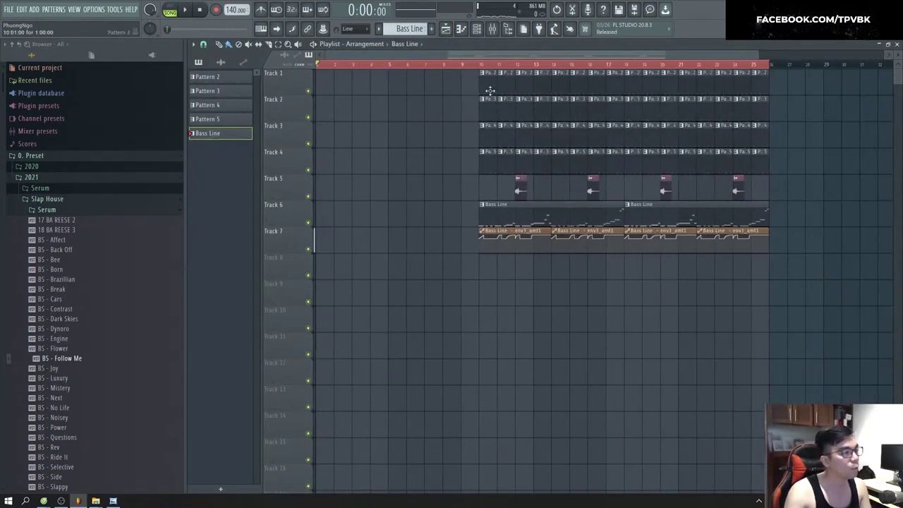
{"action": "key", "text": "ctrl+a"}
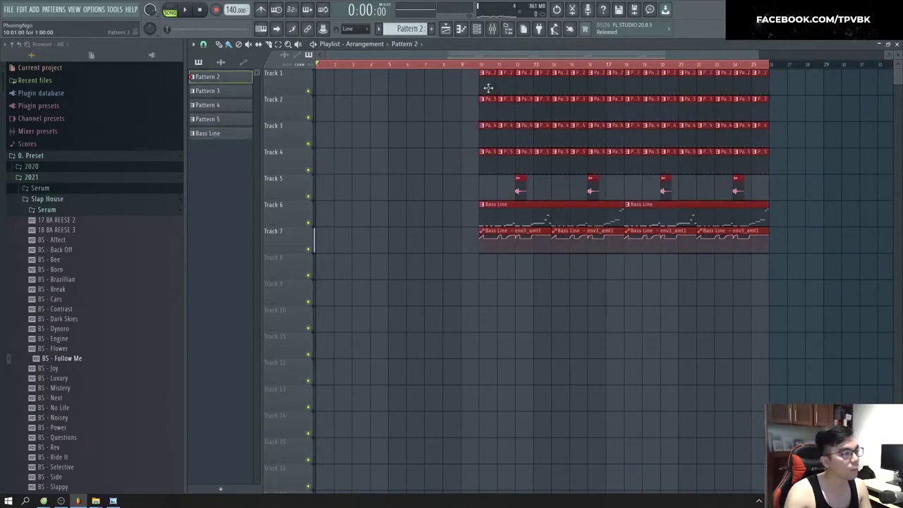
{"action": "left_click_drag", "start_coordinate": [488, 88], "coordinate": [475, 89]}
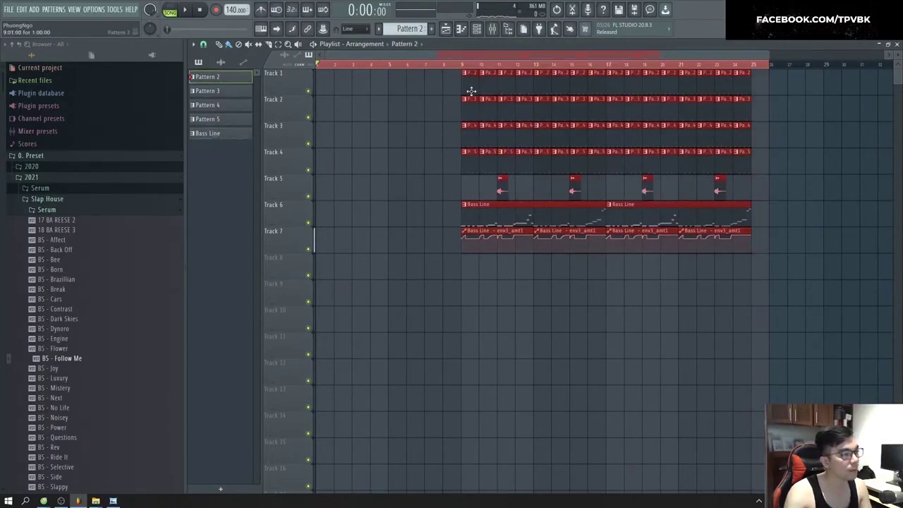
{"action": "left_click_drag", "start_coordinate": [470, 90], "coordinate": [597, 91]}
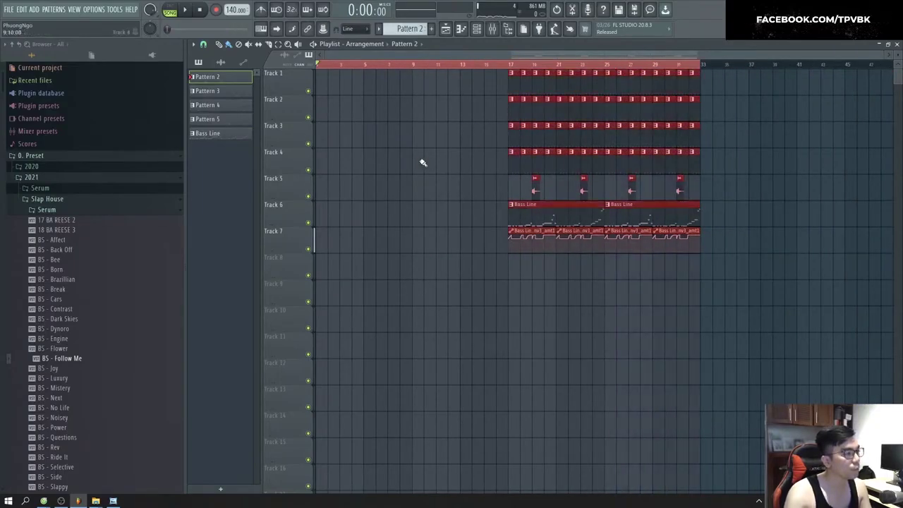
Step: Add a new Serum instrument channel to the project
{"action": "key", "text": "F6"}
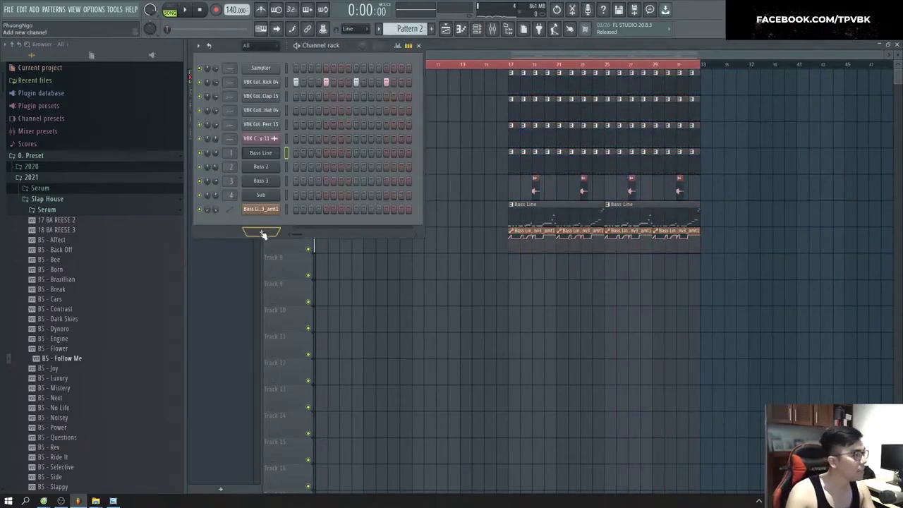
{"action": "left_click", "coordinate": [261, 233]}
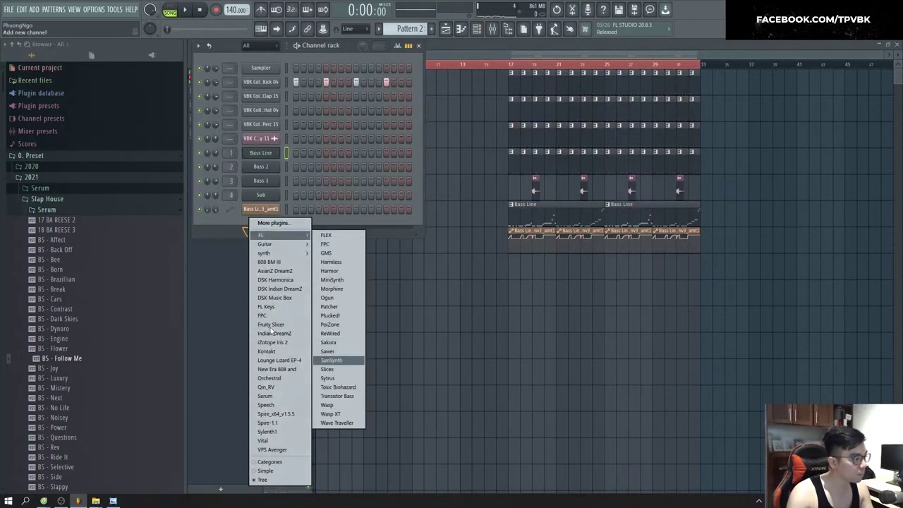
{"action": "left_click", "coordinate": [265, 396]}
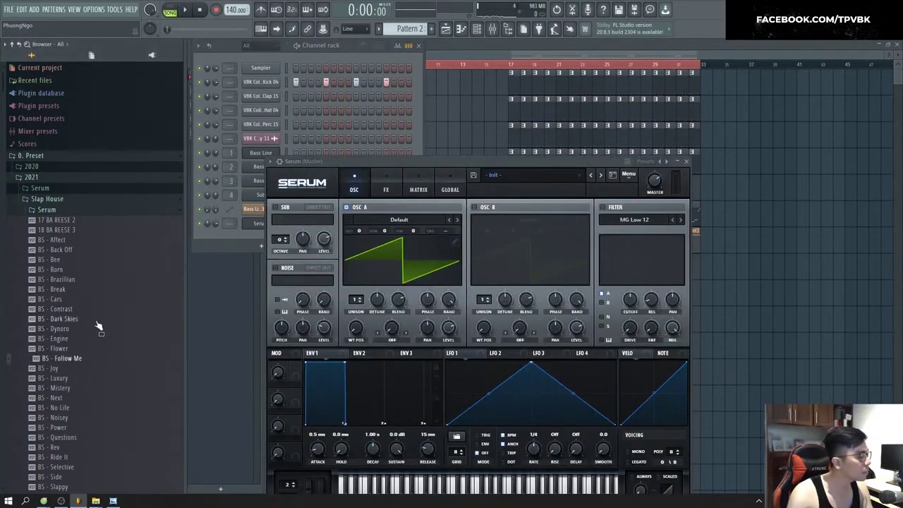
Step: Load the 17 BA REESE 2 preset from the Slap House folder into the new Serum channel and audition it
{"action": "right_click", "coordinate": [71, 227]}
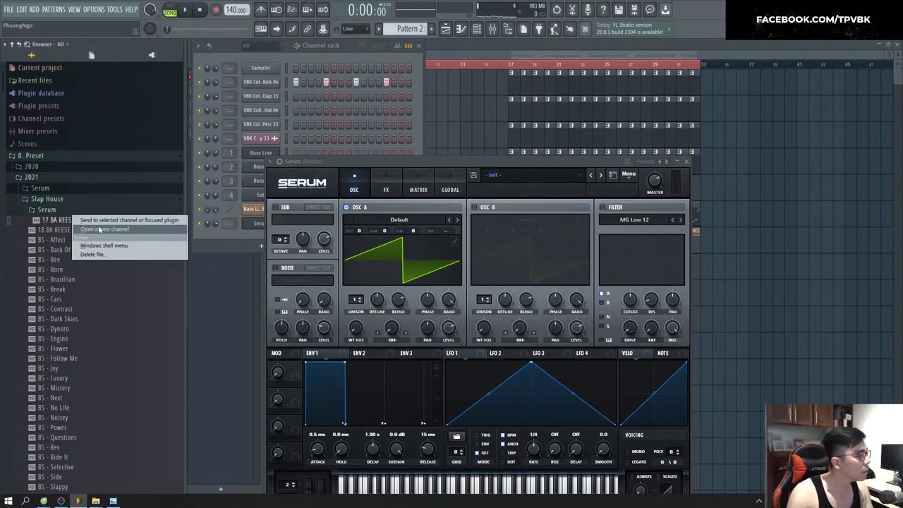
{"action": "left_click", "coordinate": [103, 230]}
{"action": "right_click", "coordinate": [71, 228]}
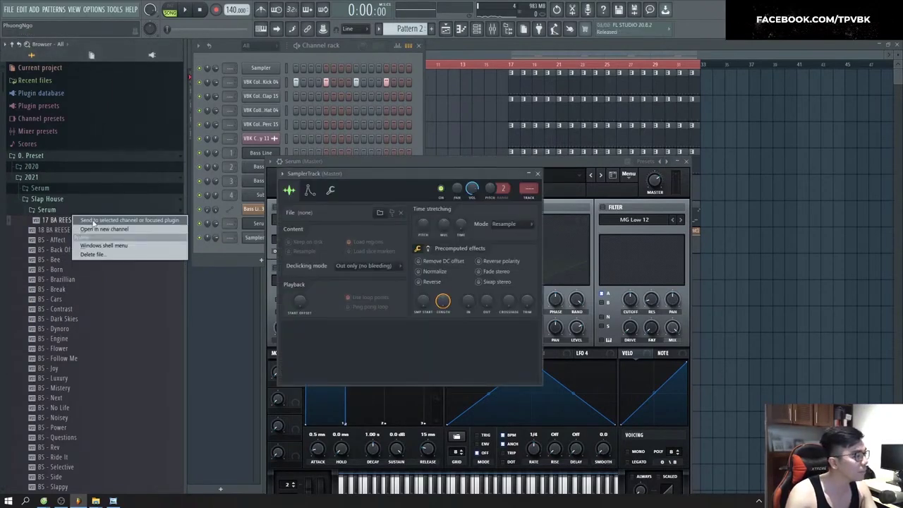
{"action": "left_click", "coordinate": [537, 173]}
{"action": "left_click_drag", "start_coordinate": [68, 225], "coordinate": [398, 221]}
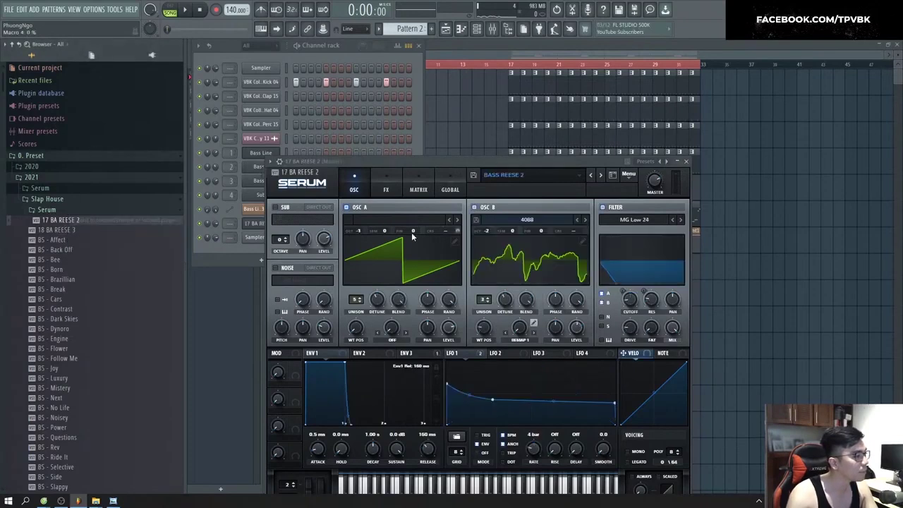
{"action": "left_click", "coordinate": [448, 483]}
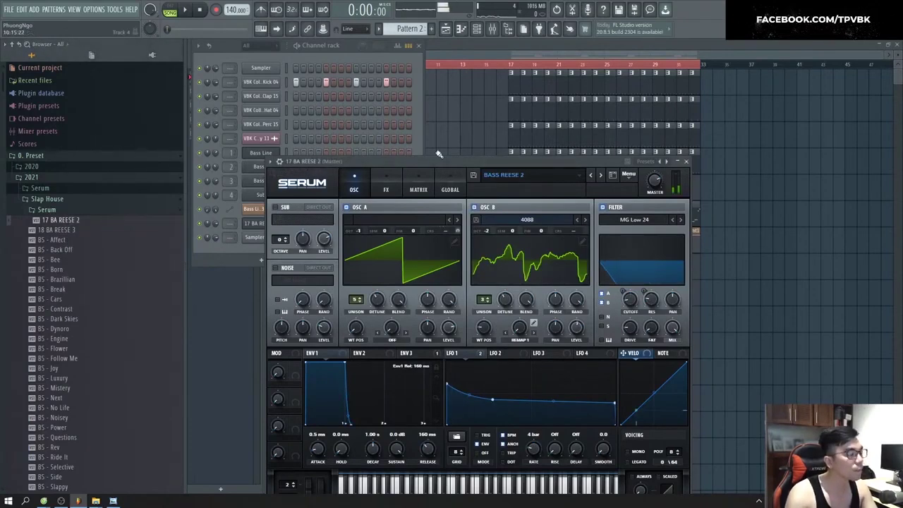
Step: Create a new pattern with a clip at bar 1 of Track 1, and open the piano roll of the 17 BA REESE 2 channel
{"action": "left_click", "coordinate": [442, 120]}
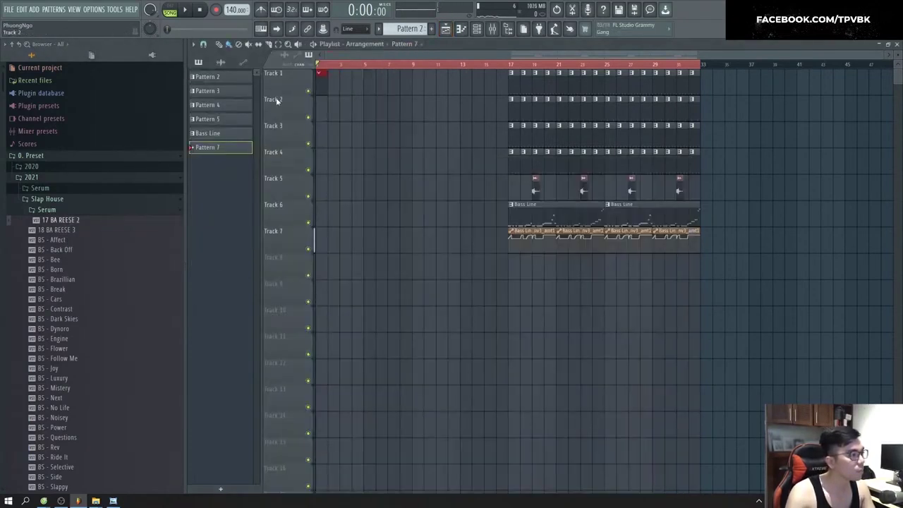
{"action": "key", "text": "F6"}
{"action": "right_click", "coordinate": [271, 224]}
{"action": "left_click", "coordinate": [310, 226]}
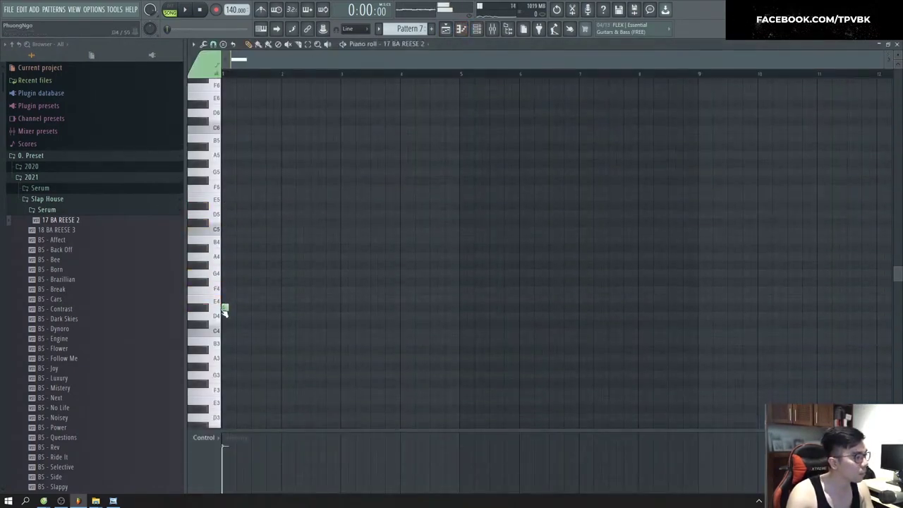
{"action": "scroll", "coordinate": [226, 284], "scroll_direction": "up", "scroll_amount": 3}
{"action": "left_click_drag", "start_coordinate": [225, 291], "coordinate": [437, 287]}
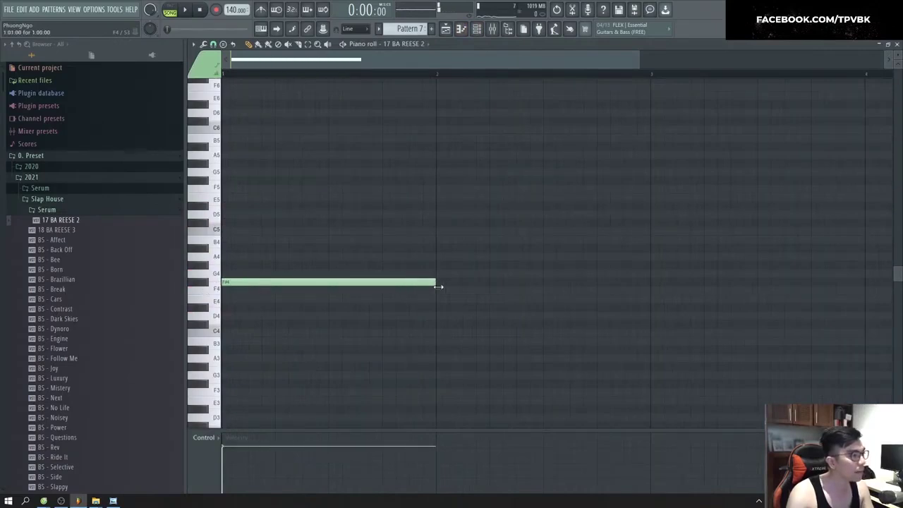
{"action": "scroll", "coordinate": [423, 285], "scroll_direction": "down", "scroll_amount": 1}
{"action": "left_click", "coordinate": [395, 224]}
{"action": "right_click", "coordinate": [394, 224]}
{"action": "right_click", "coordinate": [321, 283]}
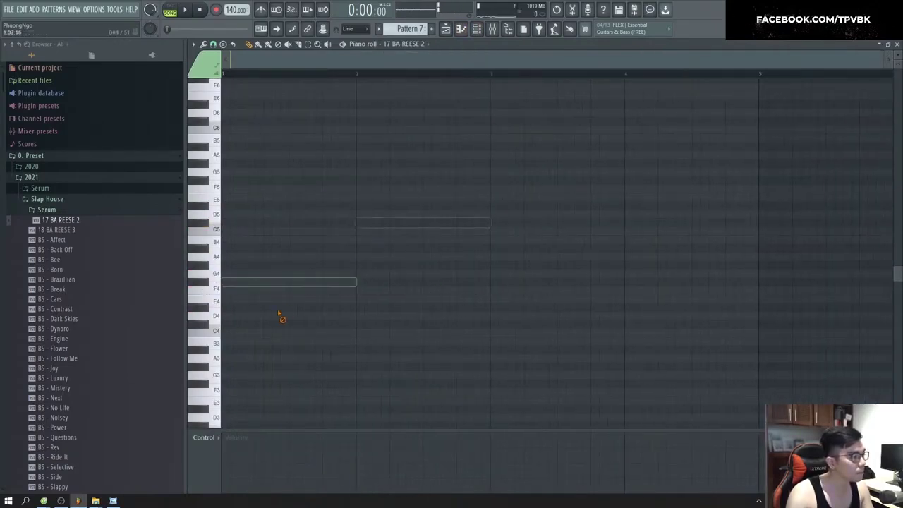
Step: Draw one-bar notes A4, D5, G4 and C5 in bars 1 to 4 of the reese melody
{"action": "left_click", "coordinate": [227, 257]}
{"action": "left_click", "coordinate": [364, 215]}
{"action": "mouse_move", "coordinate": [496, 271]}
{"action": "left_mouse_down"}
{"action": "mouse_move", "coordinate": [514, 294]}
{"action": "mouse_move", "coordinate": [510, 274]}
{"action": "left_mouse_up"}
{"action": "scroll", "coordinate": [480, 261], "scroll_direction": "down", "scroll_amount": 1}
{"action": "left_click", "coordinate": [516, 233]}
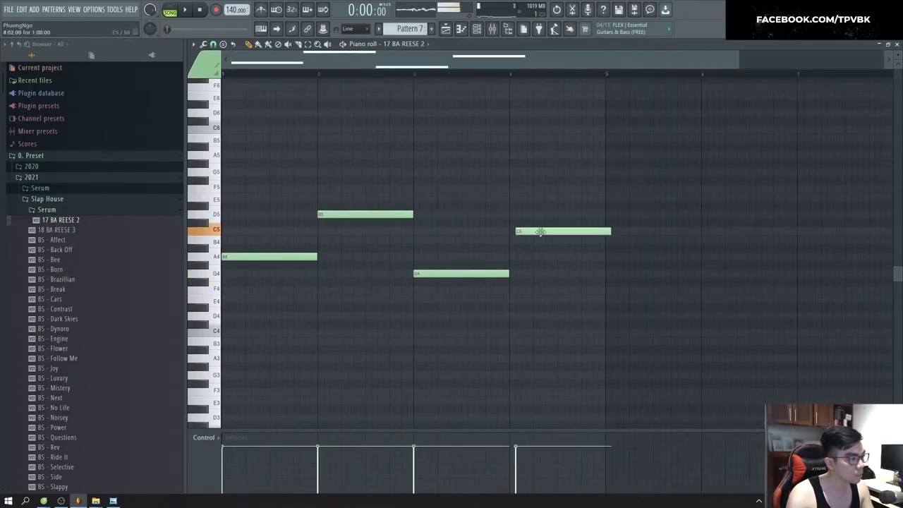
Step: Continue the melody with one-bar notes F4, D5, E4 and A4 in bars 5 to 8
{"action": "left_click_drag", "start_coordinate": [633, 266], "coordinate": [632, 288]}
{"action": "scroll", "coordinate": [595, 271], "scroll_direction": "down", "scroll_amount": 1}
{"action": "left_click", "coordinate": [611, 224]}
{"action": "mouse_move", "coordinate": [611, 224]}
{"action": "left_mouse_down"}
{"action": "mouse_move", "coordinate": [627, 205]}
{"action": "mouse_move", "coordinate": [625, 213]}
{"action": "left_mouse_up"}
{"action": "left_click_drag", "start_coordinate": [669, 264], "coordinate": [652, 297]}
{"action": "scroll", "coordinate": [691, 295], "scroll_direction": "down", "scroll_amount": 1}
{"action": "scroll", "coordinate": [691, 295], "scroll_direction": "down", "scroll_amount": 1}
{"action": "scroll", "coordinate": [649, 274], "scroll_direction": "up", "scroll_amount": 1}
{"action": "scroll", "coordinate": [644, 297], "scroll_direction": "down", "scroll_amount": 2}
{"action": "left_click", "coordinate": [670, 266]}
Step: Transpose the whole melody down three semitones to start on F#4, and raise the notes in bars 5 and 7 by an octave
{"action": "key", "text": "ctrl+a"}
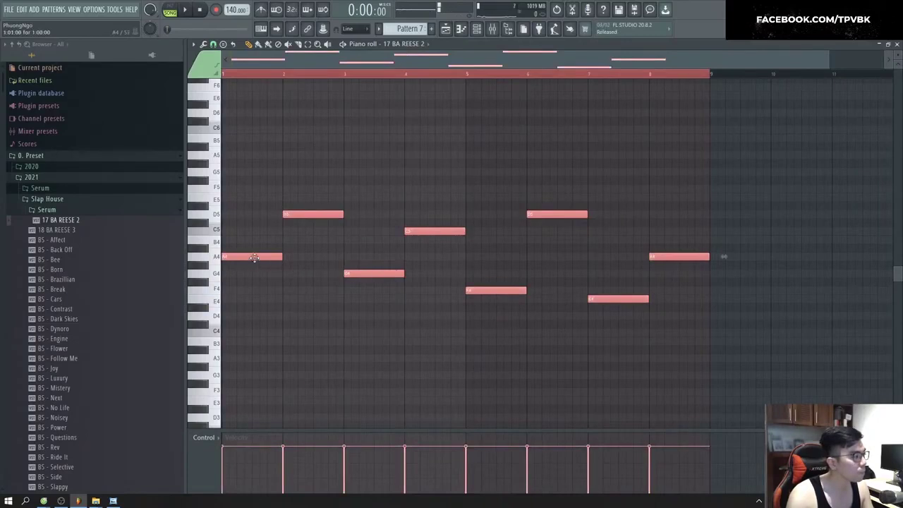
{"action": "left_click_drag", "start_coordinate": [254, 257], "coordinate": [251, 282]}
{"action": "left_click_drag", "start_coordinate": [747, 343], "coordinate": [391, 318]}
{"action": "left_click_drag", "start_coordinate": [708, 344], "coordinate": [494, 323]}
{"action": "key", "text": "ctrl+Up"}
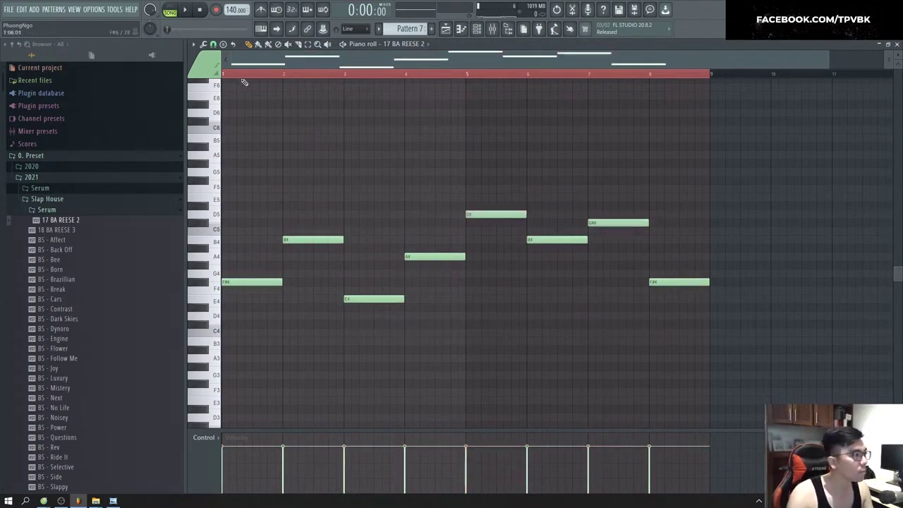
Step: Play the arrangement from the start to check how the reese melody sounds
{"action": "key", "text": "space"}
{"action": "key", "text": "space"}
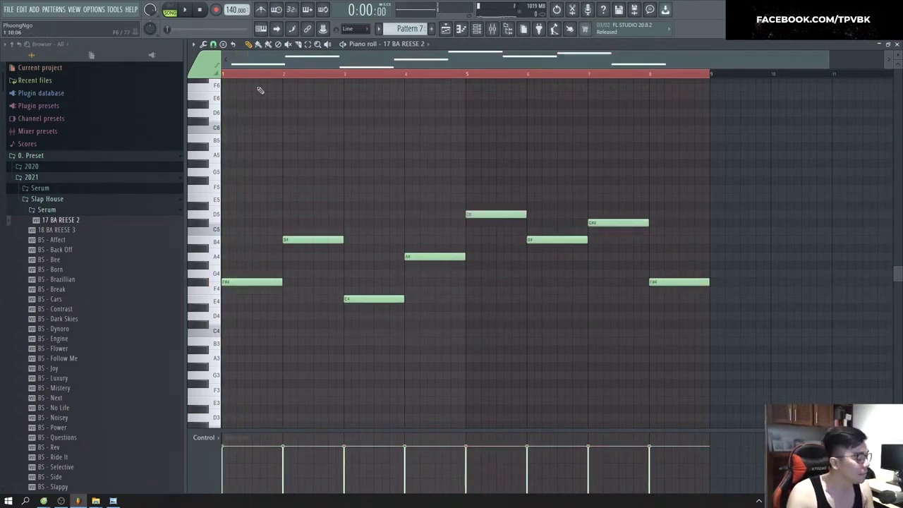
{"action": "key", "text": "space"}
{"action": "key", "text": "space"}
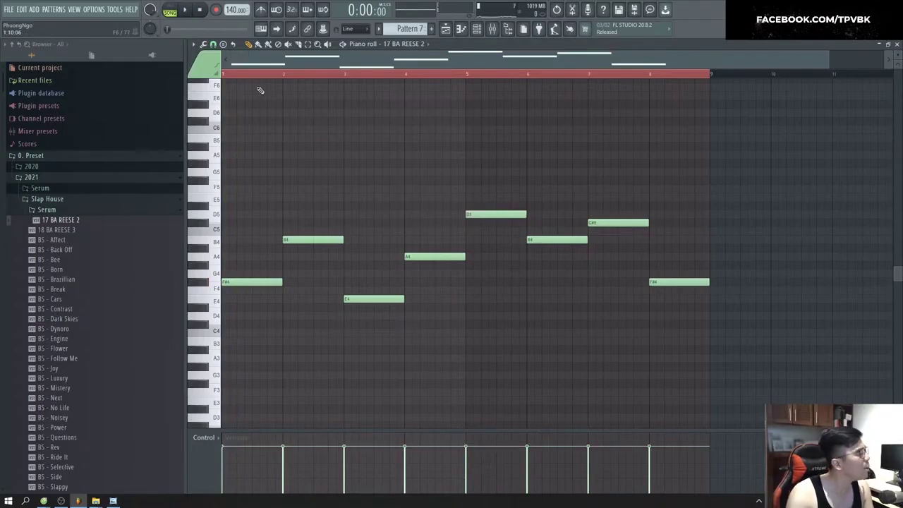
{"action": "key", "text": "space"}
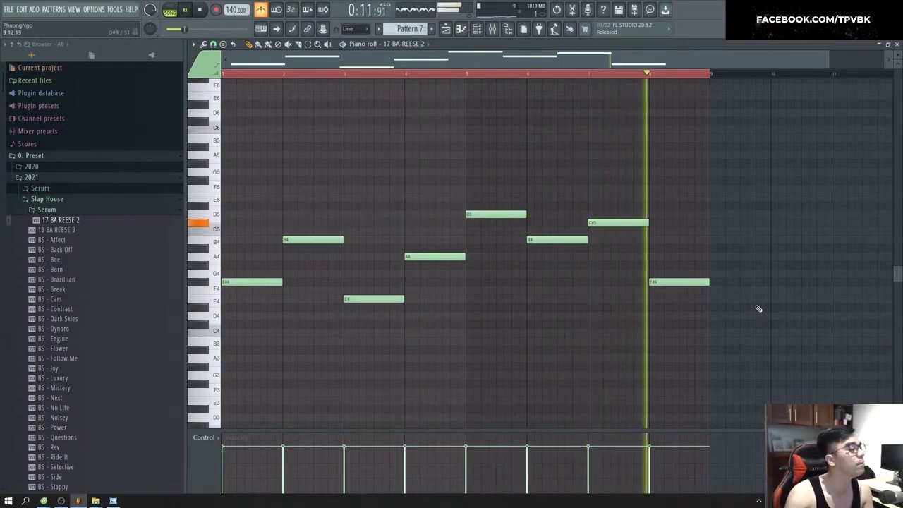
{"action": "key", "text": "space"}
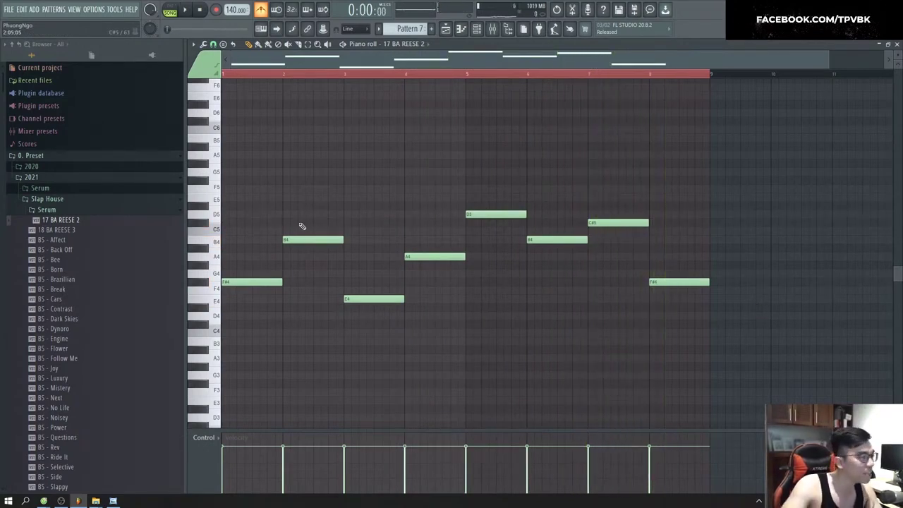
Step: Clone the 17 BA REESE 2 channel
{"action": "key", "text": "F6"}
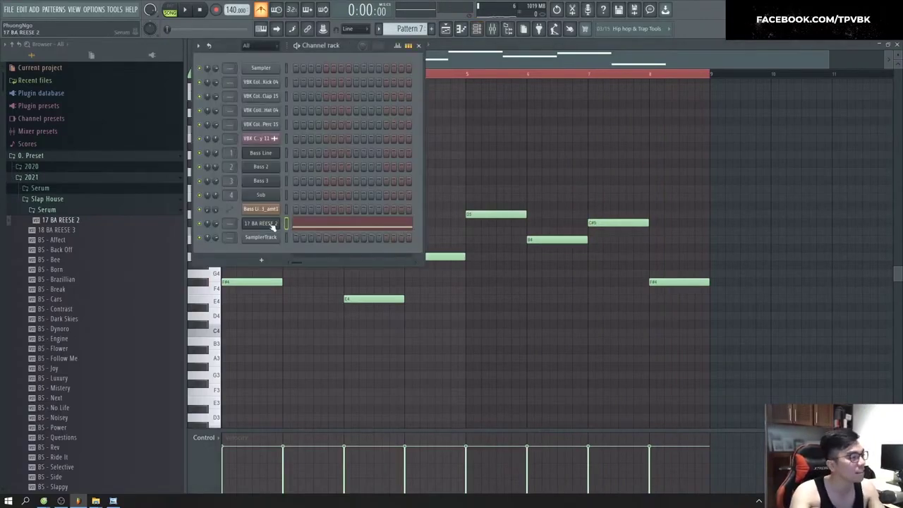
{"action": "right_click", "coordinate": [272, 226]}
{"action": "left_click", "coordinate": [309, 307]}
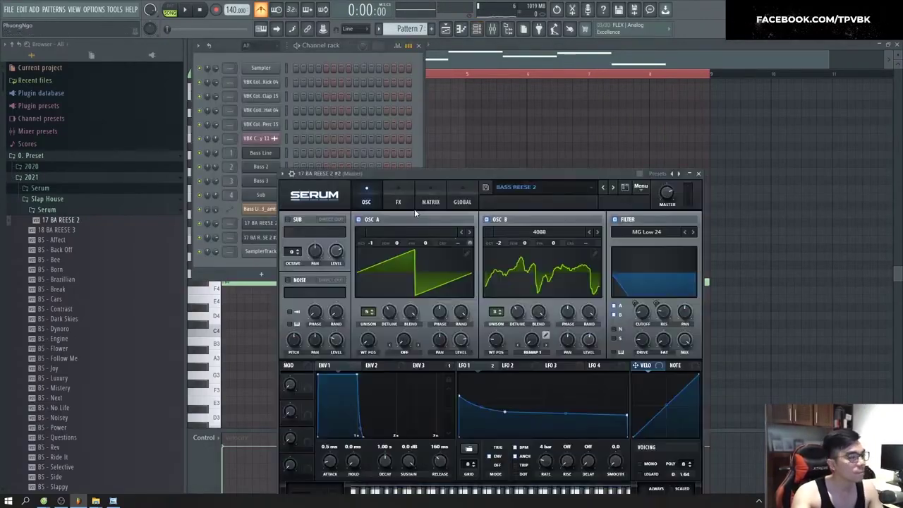
{"action": "key", "text": "F6"}
{"action": "key", "text": "F5"}
{"action": "left_click", "coordinate": [332, 113]}
{"action": "scroll", "coordinate": [331, 114], "scroll_direction": "up", "scroll_amount": 4}
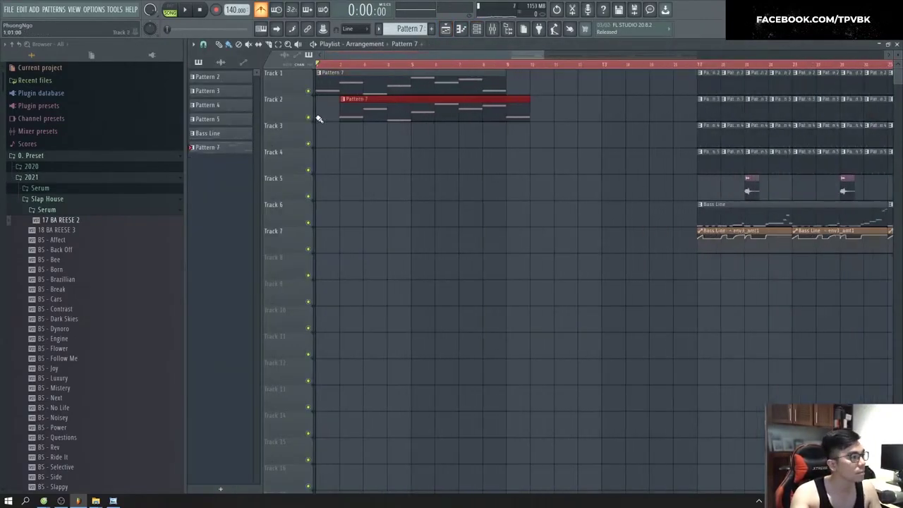
{"action": "double_click", "coordinate": [357, 117]}
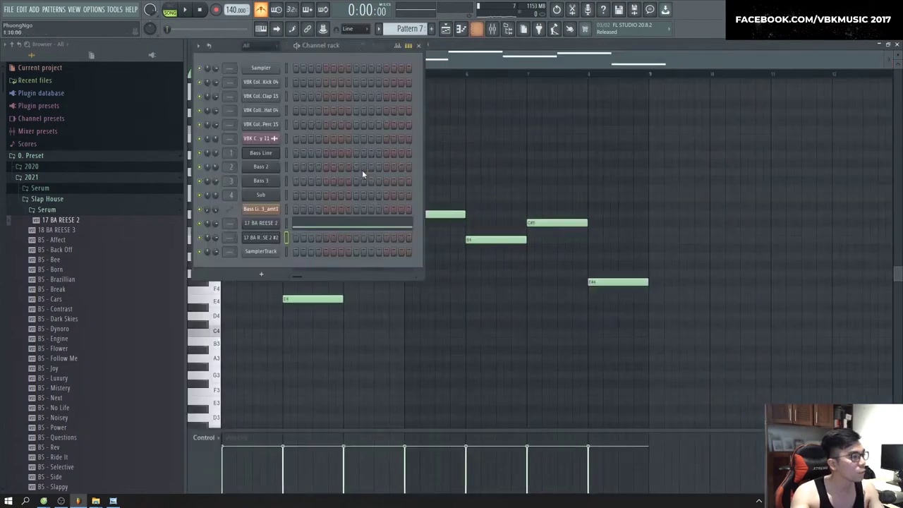
{"action": "right_click", "coordinate": [265, 241]}
{"action": "mouse_move", "coordinate": [338, 311]}
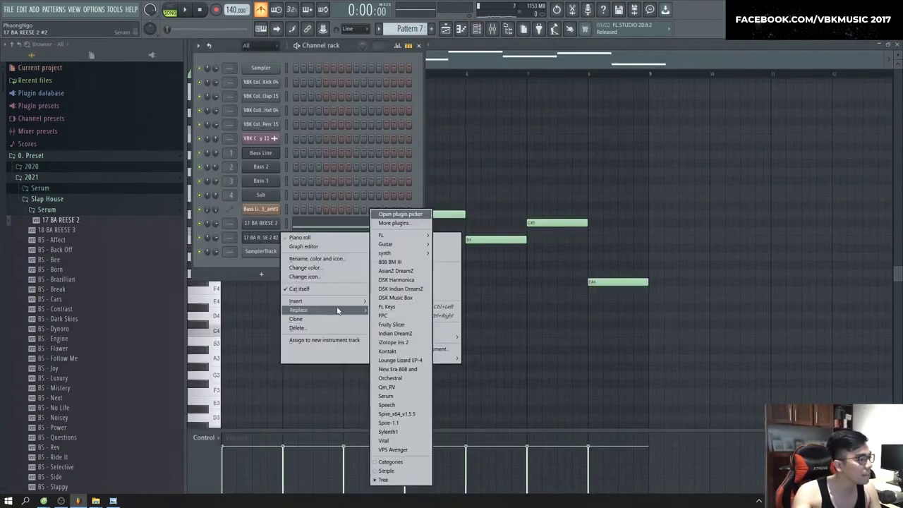
{"action": "left_click", "coordinate": [239, 277]}
Step: Create a new empty pattern and place its clip at bar 1 of Track 2, replacing the Pattern 7 clip on that track
{"action": "key", "text": "KP_Add"}
{"action": "key", "text": "F5"}
{"action": "right_click", "coordinate": [332, 113]}
{"action": "left_click", "coordinate": [333, 113]}
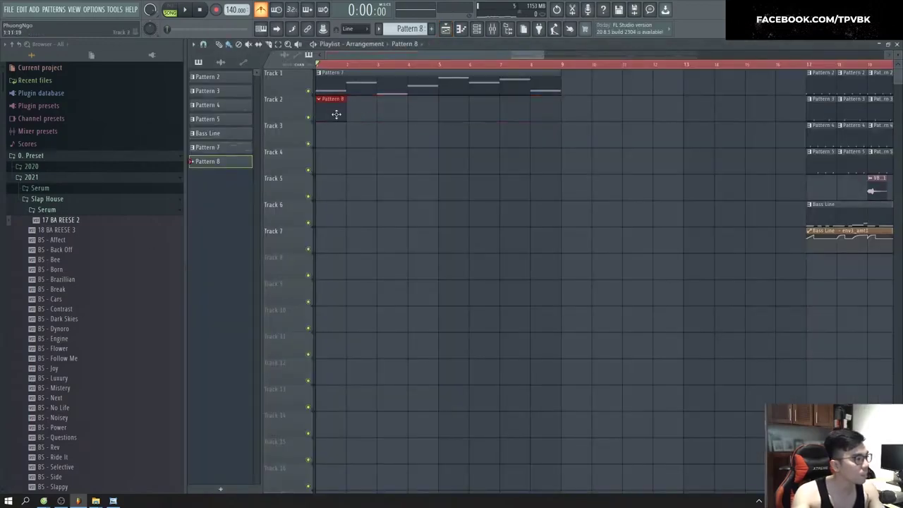
Step: Copy the eight melody notes of the 17 BA REESE 2 channel into the cloned channel's piano roll in Pattern 8
{"action": "key", "text": "F6"}
{"action": "right_click", "coordinate": [274, 244]}
{"action": "left_click", "coordinate": [296, 240]}
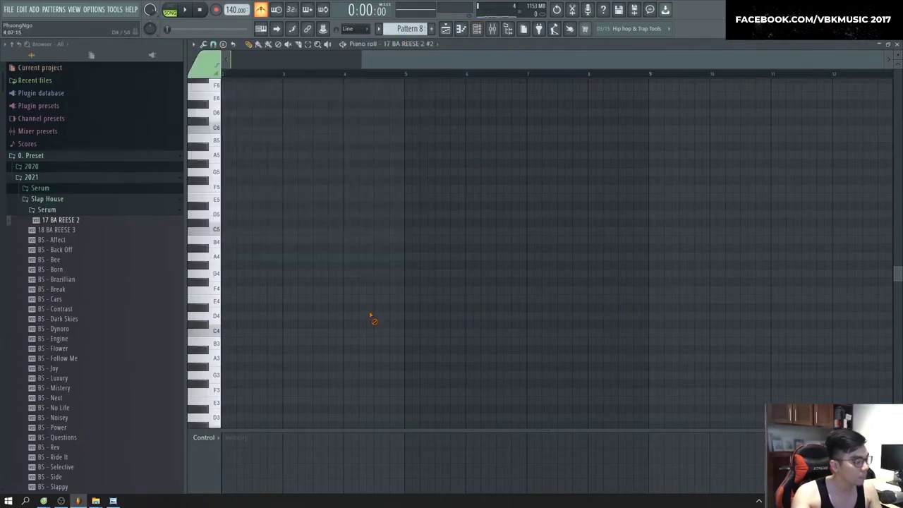
{"action": "key", "text": "ctrl+v"}
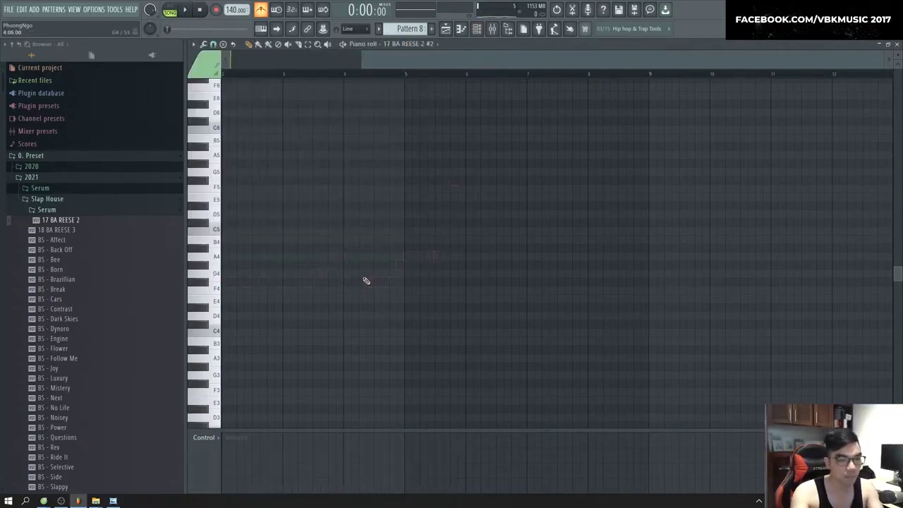
{"action": "key", "text": "F5"}
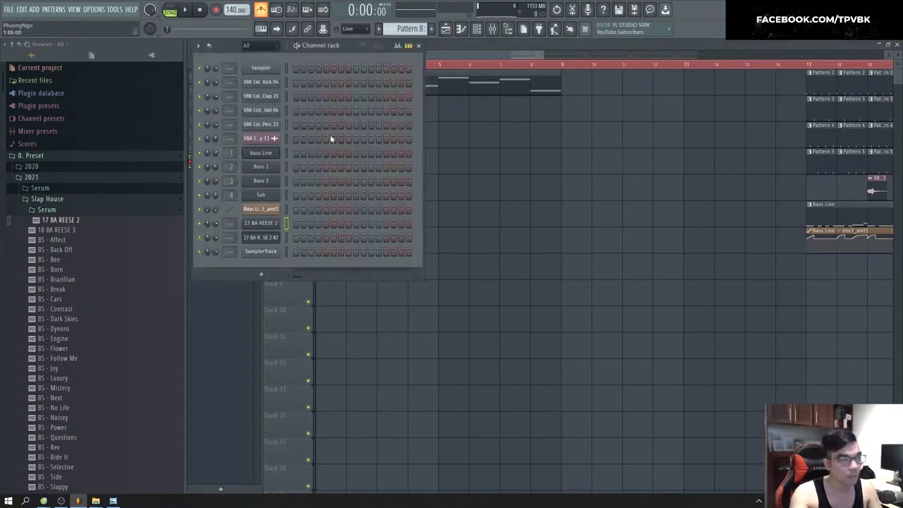
{"action": "right_click", "coordinate": [265, 235]}
{"action": "left_click", "coordinate": [311, 235]}
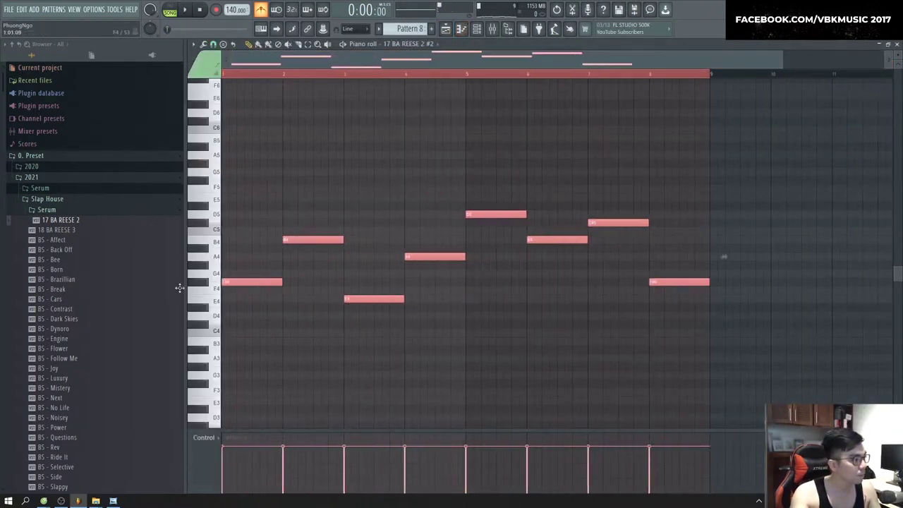
Step: Load the preset VBK Collection Pad Serum (165) into the cloned channel's Serum
{"action": "key", "text": "F6"}
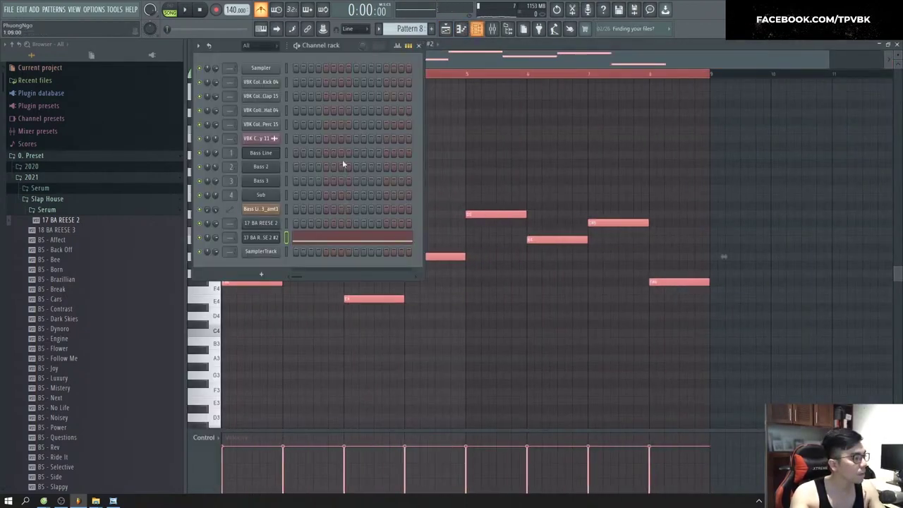
{"action": "left_click", "coordinate": [271, 240]}
{"action": "left_click", "coordinate": [517, 187]}
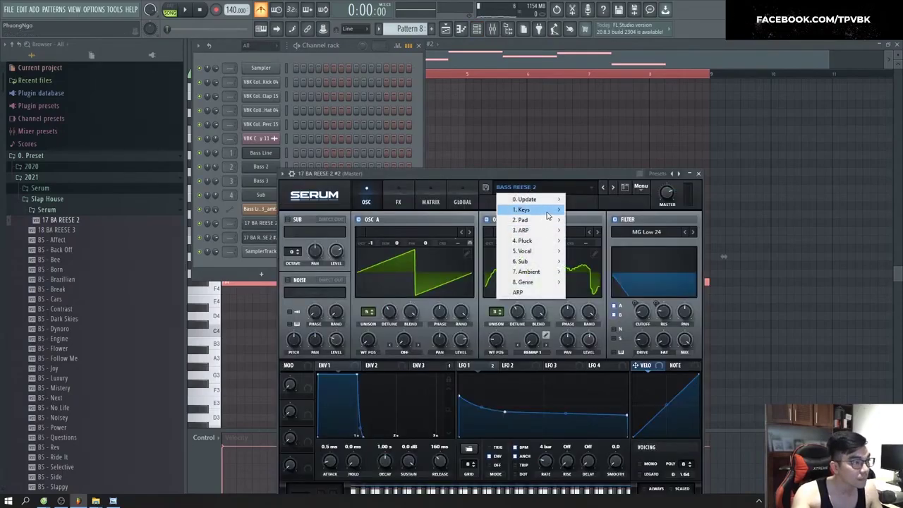
{"action": "mouse_move", "coordinate": [549, 212]}
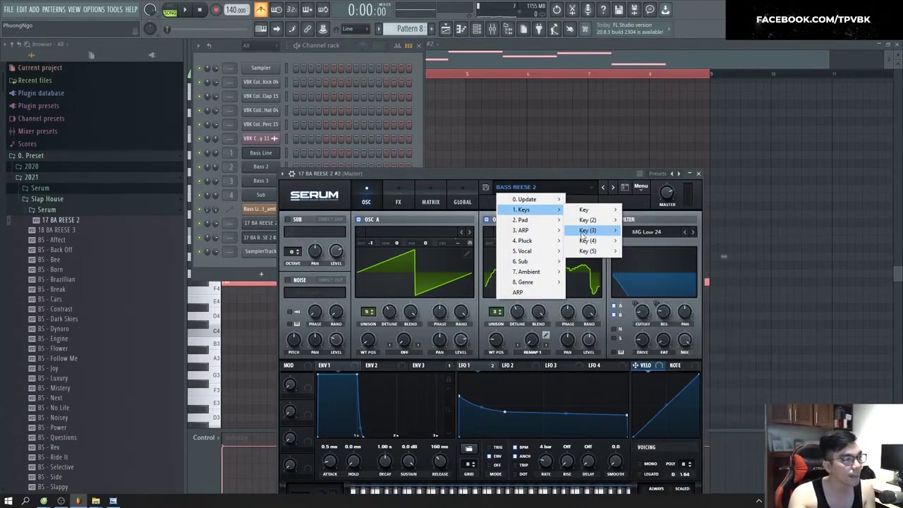
{"action": "mouse_move", "coordinate": [595, 261]}
{"action": "left_click", "coordinate": [686, 271]}
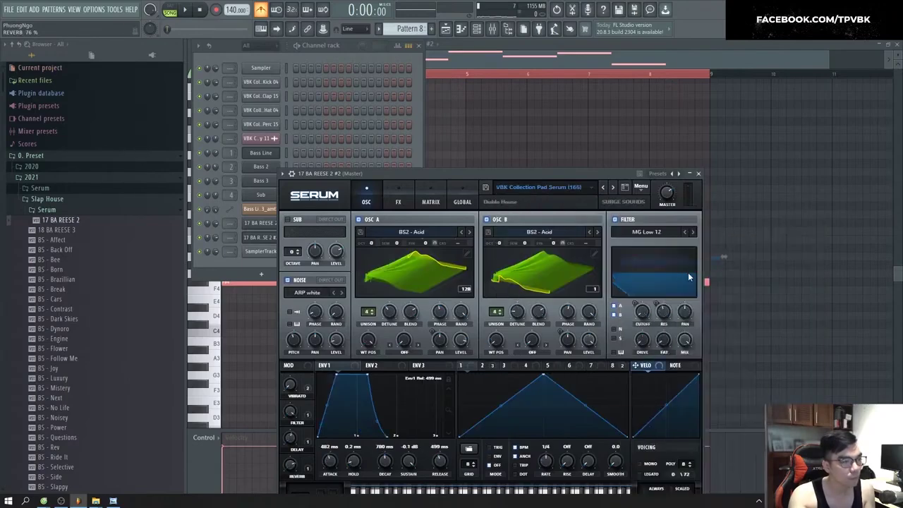
Step: Audition the following pad presets on the cloned reese channel and load VBK Collection Pad Serum (171)
{"action": "left_click", "coordinate": [616, 188]}
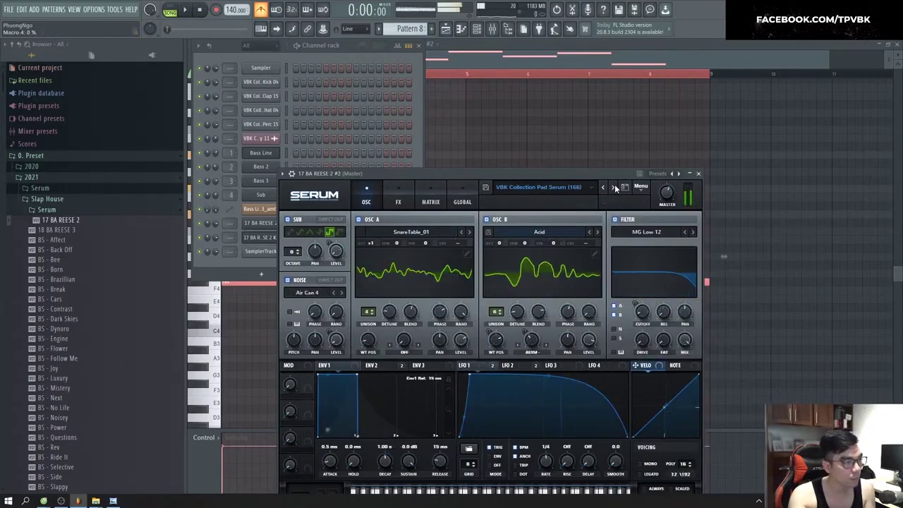
{"action": "left_click", "coordinate": [615, 188]}
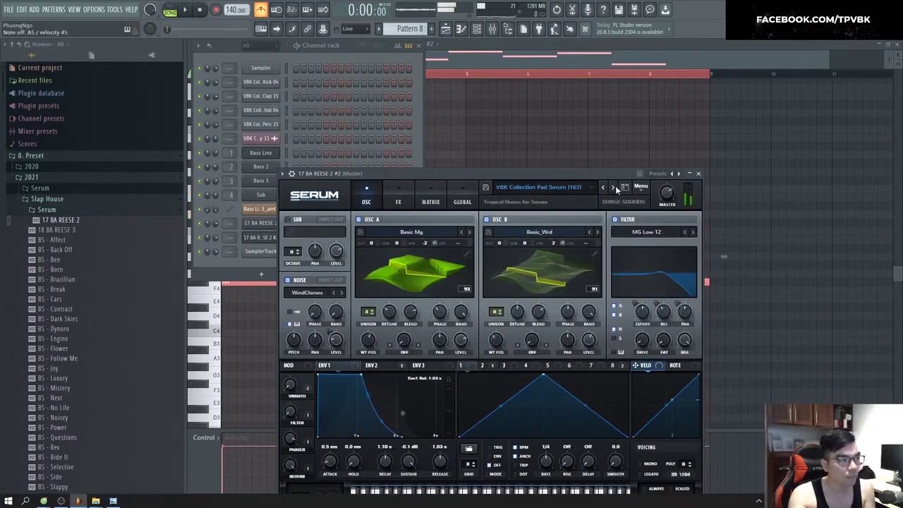
{"action": "left_click", "coordinate": [616, 189]}
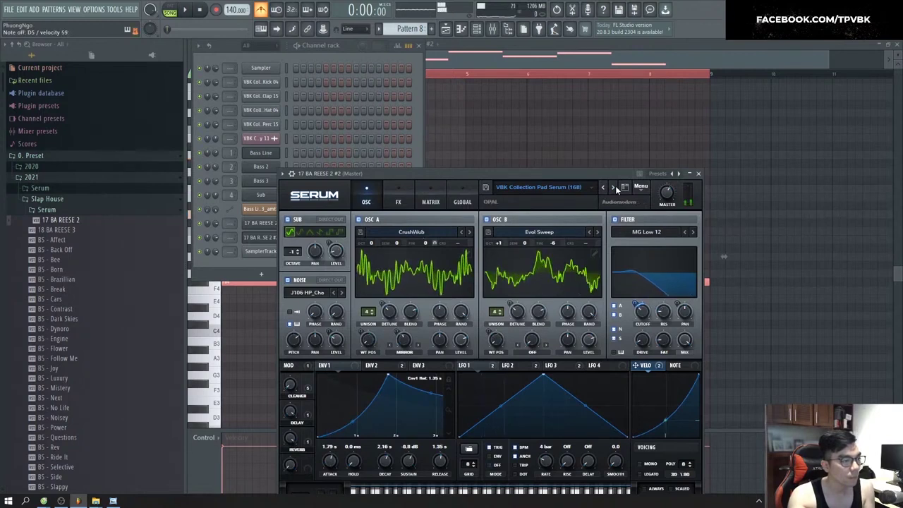
{"action": "left_click", "coordinate": [615, 188]}
{"action": "left_click", "coordinate": [615, 189]}
{"action": "left_click", "coordinate": [615, 189]}
{"action": "key", "text": "space"}
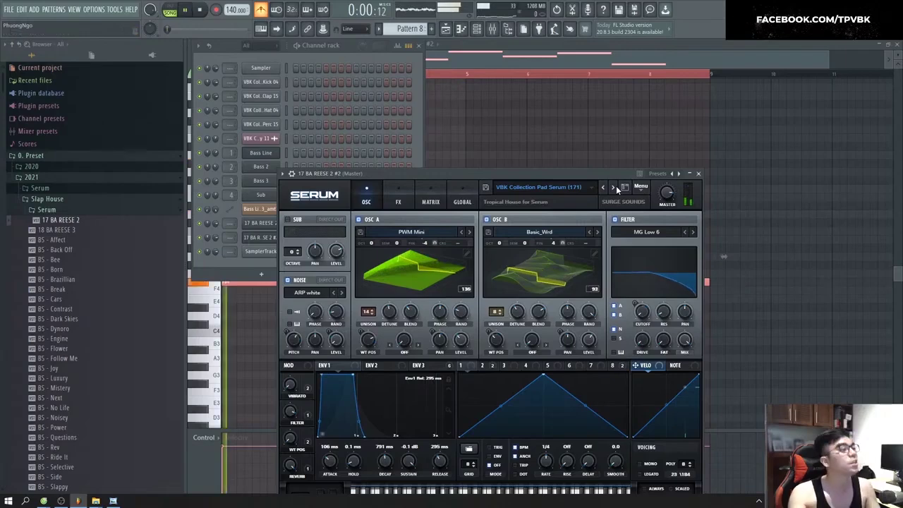
{"action": "left_click", "coordinate": [421, 165]}
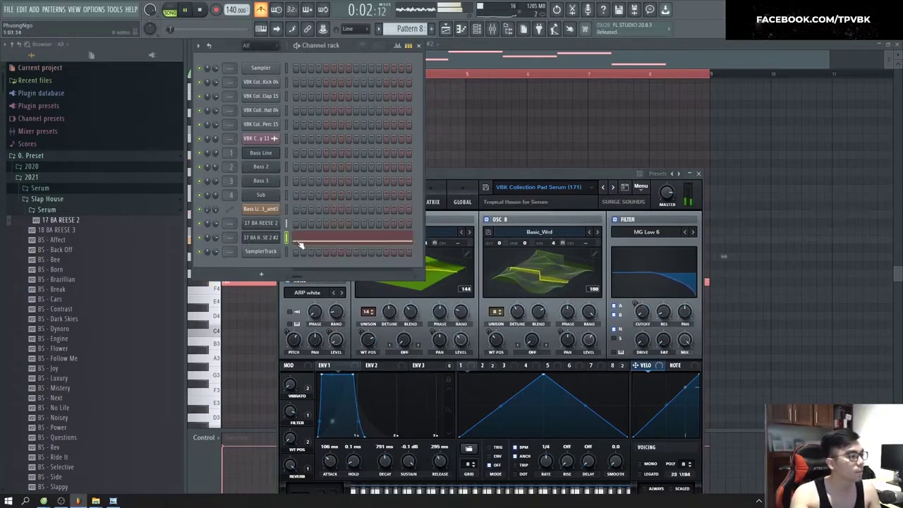
{"action": "key", "text": "space"}
Step: Stack notes three and seven semitones above each melody note of the cloned channel to form three-note chords in all eight bars
{"action": "left_click", "coordinate": [329, 240]}
{"action": "left_click", "coordinate": [328, 239]}
{"action": "left_click_drag", "start_coordinate": [240, 284], "coordinate": [241, 254]}
{"action": "key", "text": "space"}
{"action": "key", "text": "space"}
{"action": "key", "text": "space"}
{"action": "left_click", "coordinate": [254, 247], "text": "ctrl"}
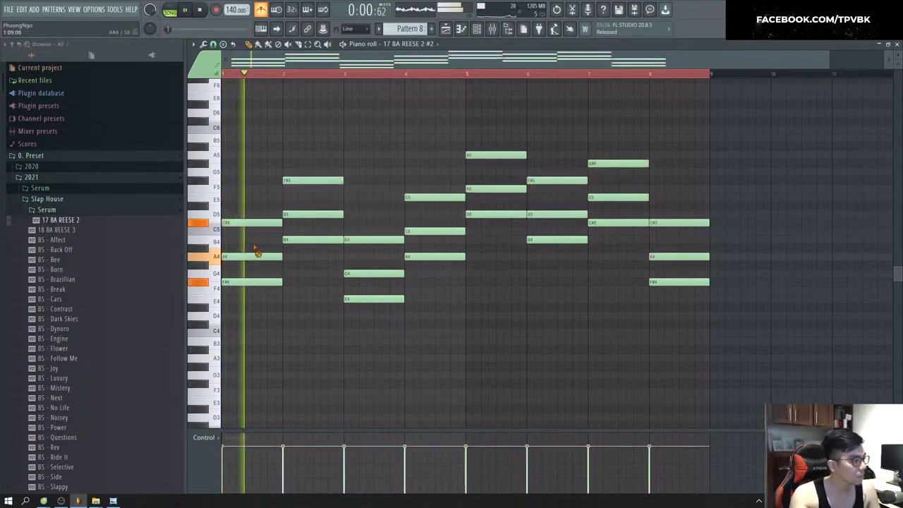
Step: Raise the middle chord notes in bars 3, 4 and 5 to G#4, C#5 and F#5, and lower all notes above C#5 by an octave
{"action": "left_click_drag", "start_coordinate": [373, 274], "coordinate": [377, 265]}
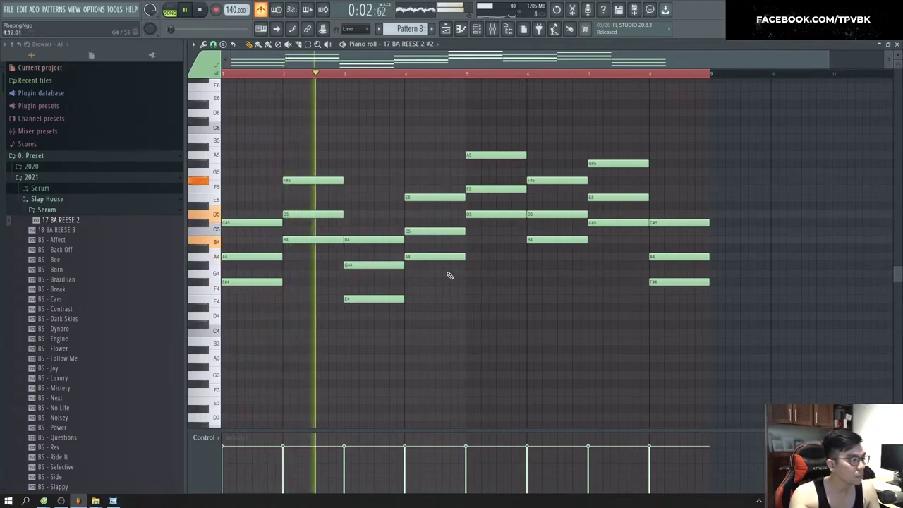
{"action": "left_click_drag", "start_coordinate": [438, 230], "coordinate": [439, 222]}
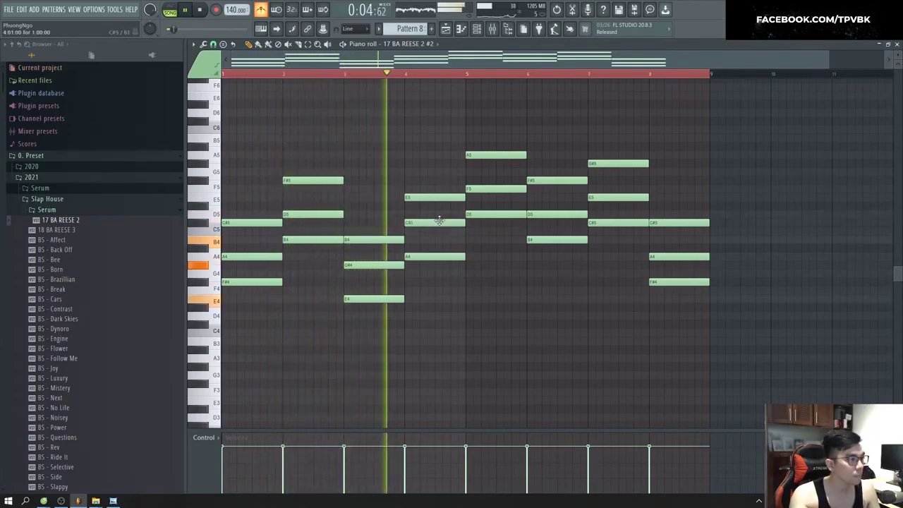
{"action": "left_click_drag", "start_coordinate": [477, 190], "coordinate": [478, 181]}
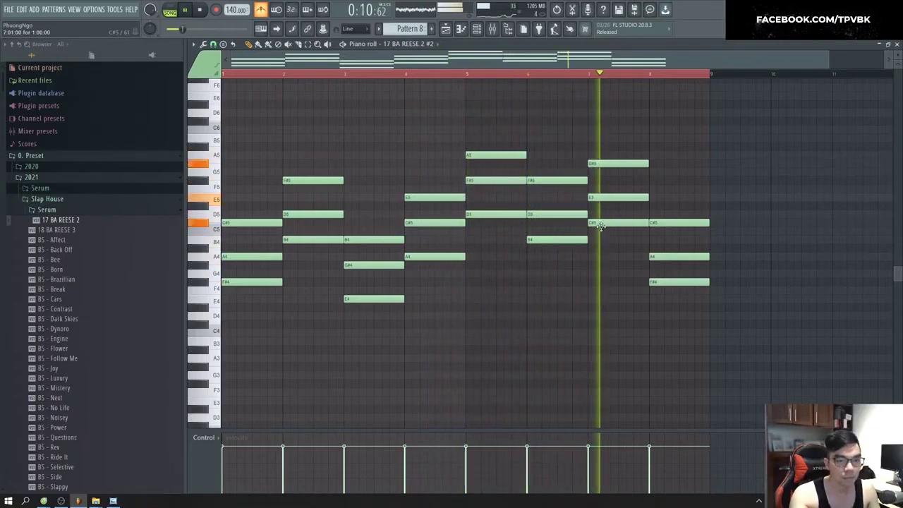
{"action": "key", "text": "space"}
{"action": "left_click_drag", "start_coordinate": [713, 216], "coordinate": [452, 162]}
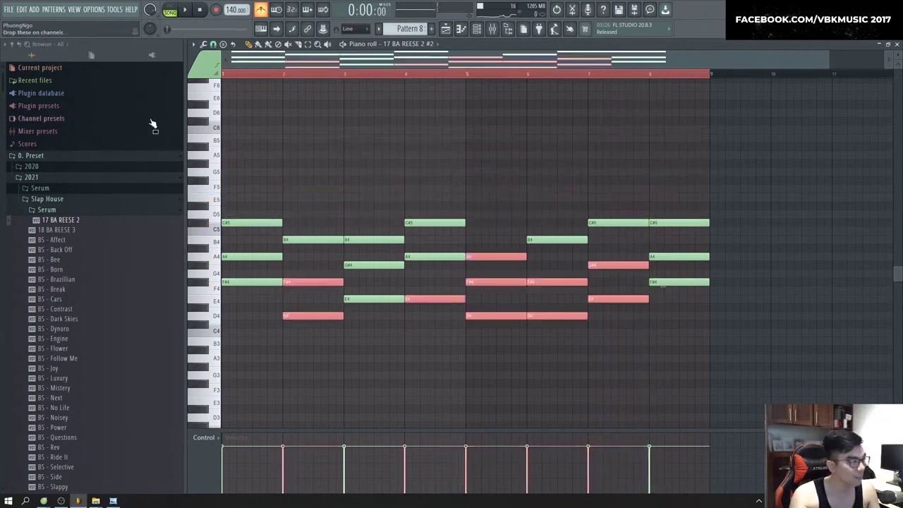
{"action": "key", "text": "ctrl+a"}
{"action": "key", "text": "space"}
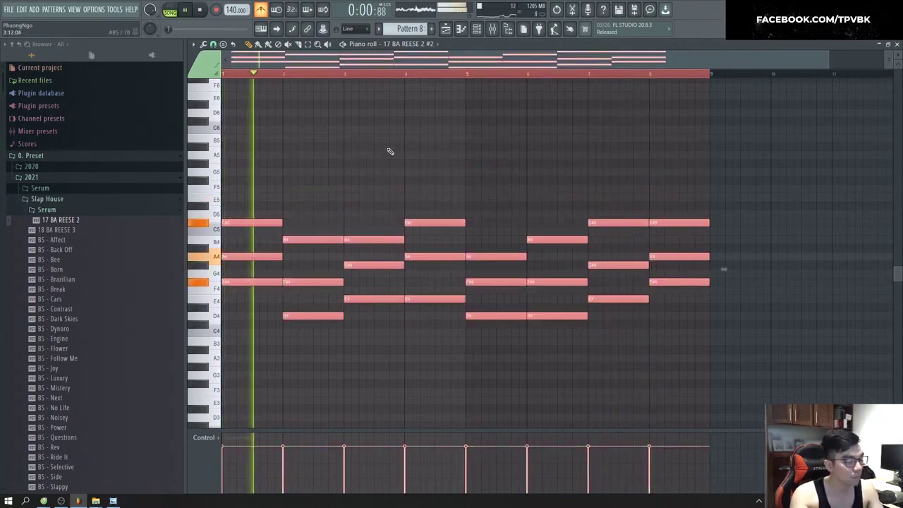
Step: Duplicate the Pattern 7 and Pattern 8 clips in the playlist to fill bars 9 to 16, and play back the intro
{"action": "key", "text": "F5"}
{"action": "scroll", "coordinate": [441, 139], "scroll_direction": "down", "scroll_amount": 3}
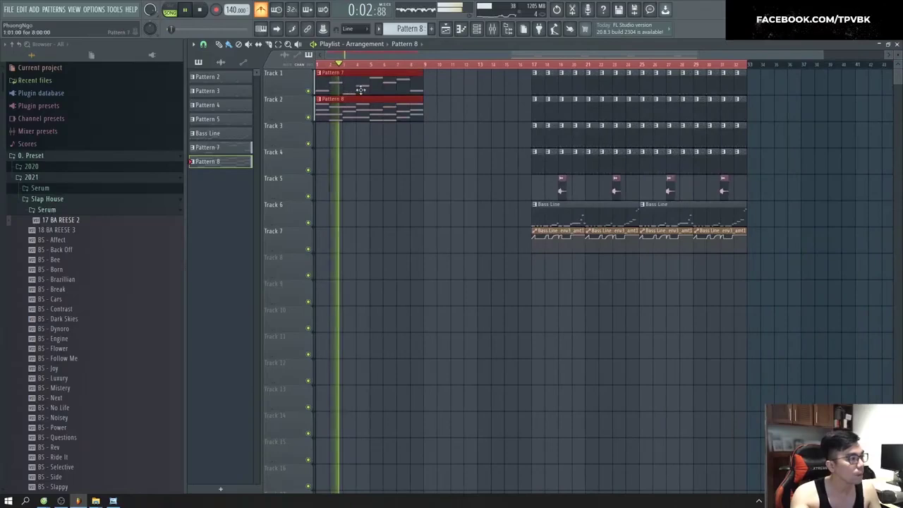
{"action": "key", "text": "ctrl+b"}
{"action": "scroll", "coordinate": [357, 186], "scroll_direction": "up", "scroll_amount": 3}
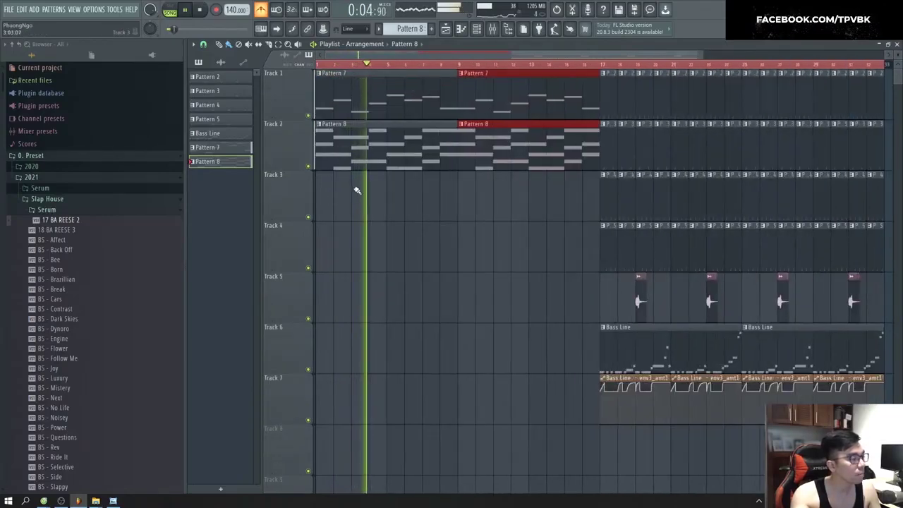
{"action": "scroll", "coordinate": [357, 187], "scroll_direction": "up", "scroll_amount": 2}
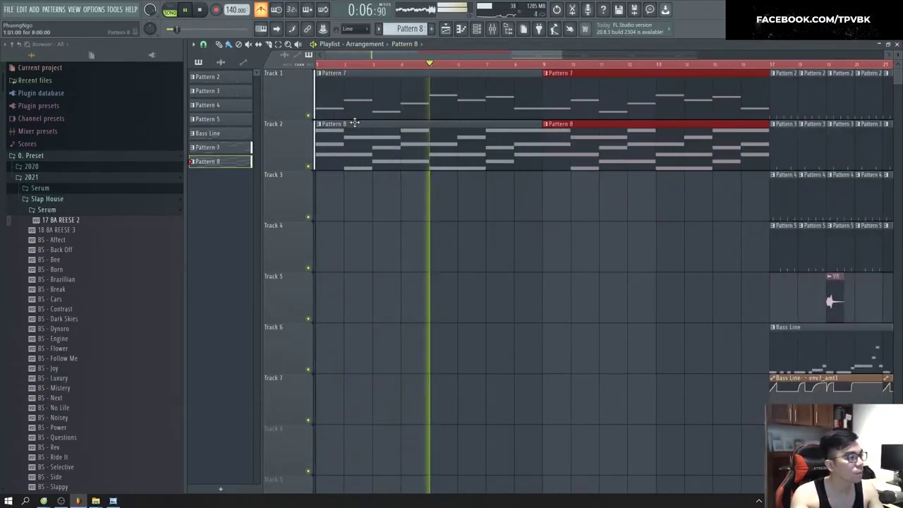
{"action": "key", "text": "space"}
{"action": "key", "text": "space"}
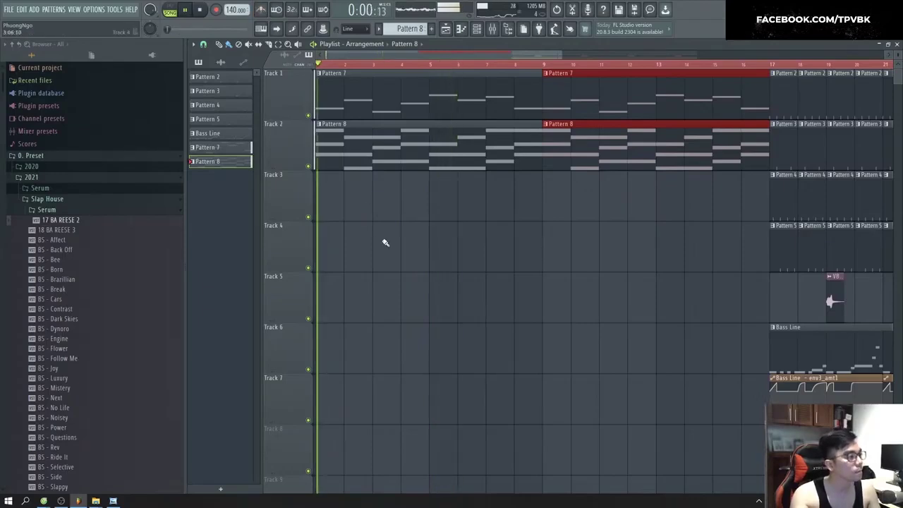
{"action": "scroll", "coordinate": [398, 233], "scroll_direction": "down", "scroll_amount": 1}
{"action": "key", "text": "space"}
Step: Search the browser for "snap" and add the Brooks Snap 2 sample from FUSION Vol. 2 Brooks Drums as a new channel
{"action": "key", "text": "ctrl+f"}
{"action": "type", "text": "sna"}
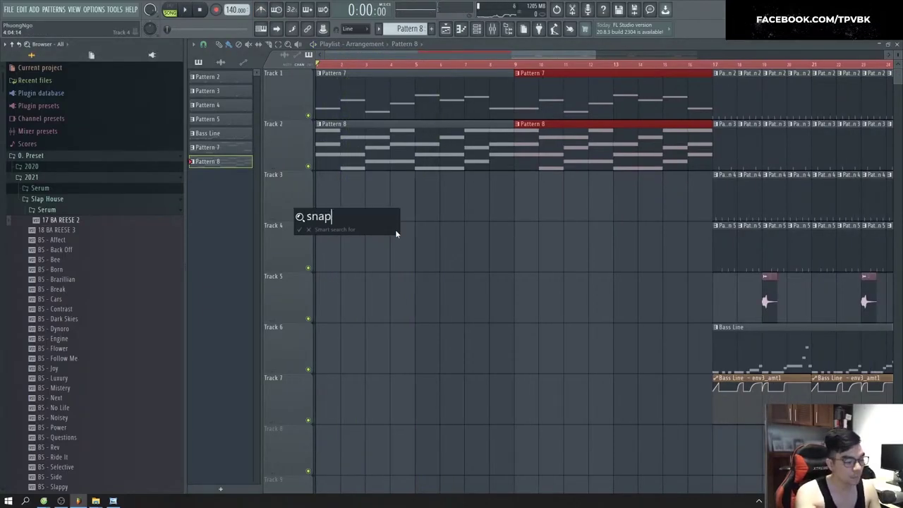
{"action": "type", "text": "p"}
{"action": "key", "text": "Return"}
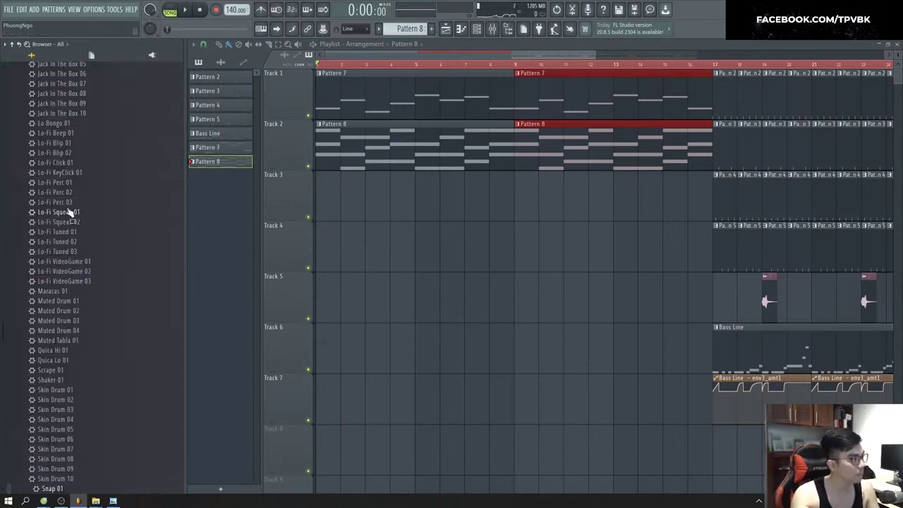
{"action": "scroll", "coordinate": [65, 206], "scroll_direction": "down", "scroll_amount": 1}
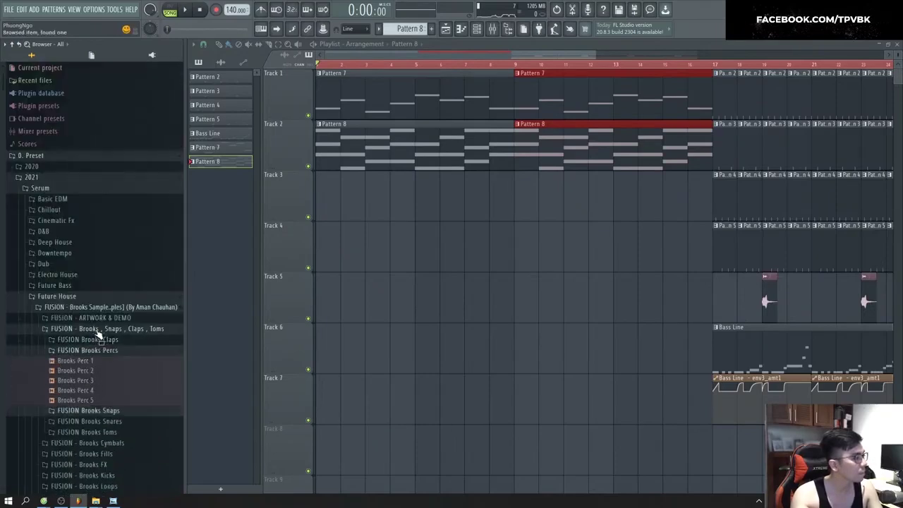
{"action": "key", "text": "F3"}
{"action": "key", "text": "F3"}
{"action": "key", "text": "F3"}
{"action": "key", "text": "F3"}
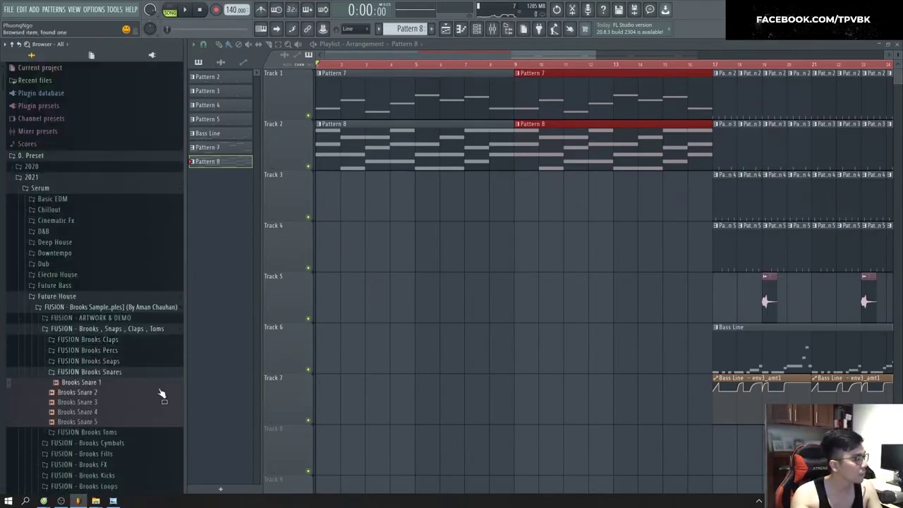
{"action": "right_click", "coordinate": [88, 417]}
{"action": "left_click", "coordinate": [121, 385]}
Step: Create a new pattern with Brooks Snap 2 hits on beats 2 and 4, and place its clips across bars 1 to 16 of Track 3
{"action": "key", "text": "F4"}
{"action": "key", "text": "F6"}
{"action": "right_click", "coordinate": [272, 266]}
{"action": "left_click", "coordinate": [299, 266]}
{"action": "key", "text": "F6"}
{"action": "mouse_move", "coordinate": [343, 202]}
{"action": "left_mouse_down"}
{"action": "mouse_move", "coordinate": [601, 212]}
{"action": "mouse_move", "coordinate": [661, 199]}
{"action": "left_mouse_up"}
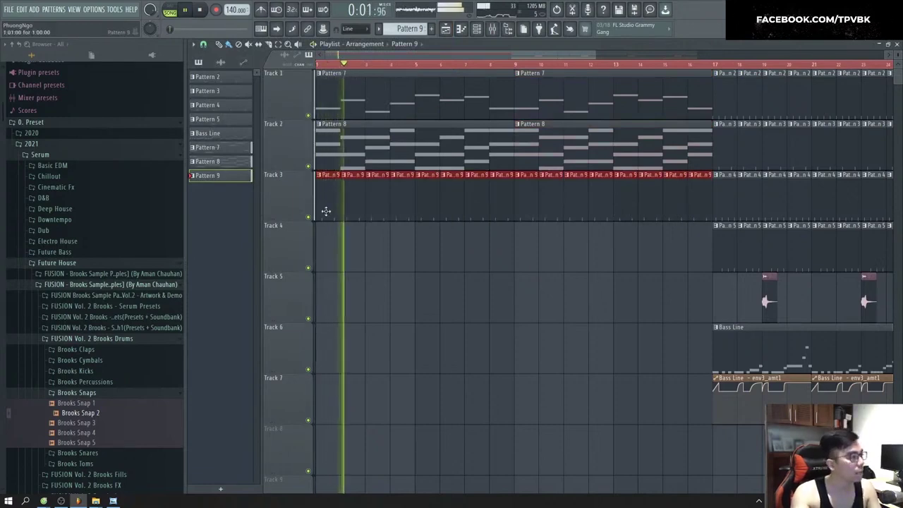
Step: Check the Brooks Snap 2 channel's sample settings and listen to the intro with the snaps
{"action": "key", "text": "F5"}
{"action": "key", "text": "F6"}
{"action": "left_click", "coordinate": [260, 265]}
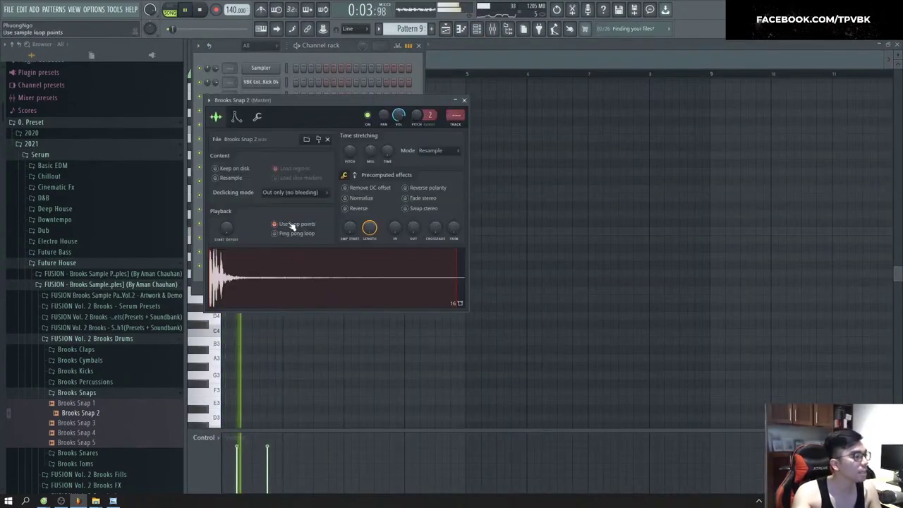
{"action": "left_click", "coordinate": [464, 100]}
{"action": "key", "text": "F5"}
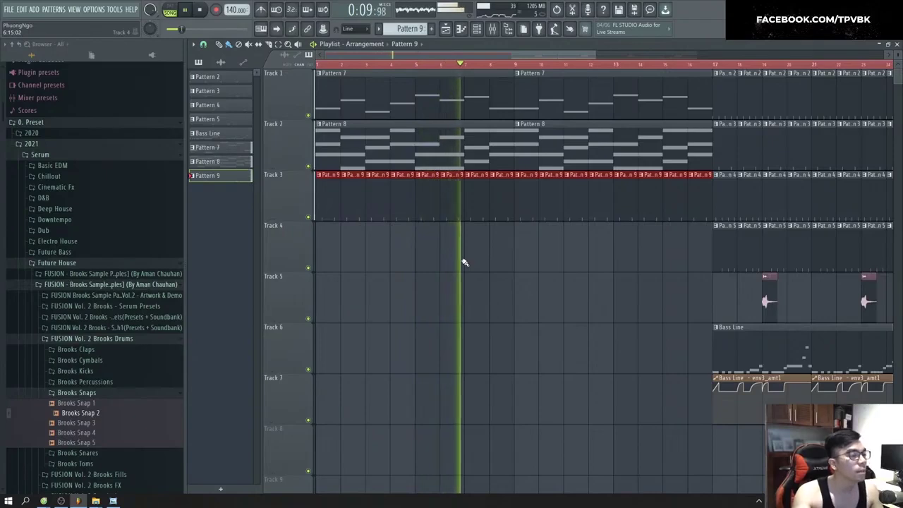
{"action": "scroll", "coordinate": [445, 262], "scroll_direction": "down", "scroll_amount": 2}
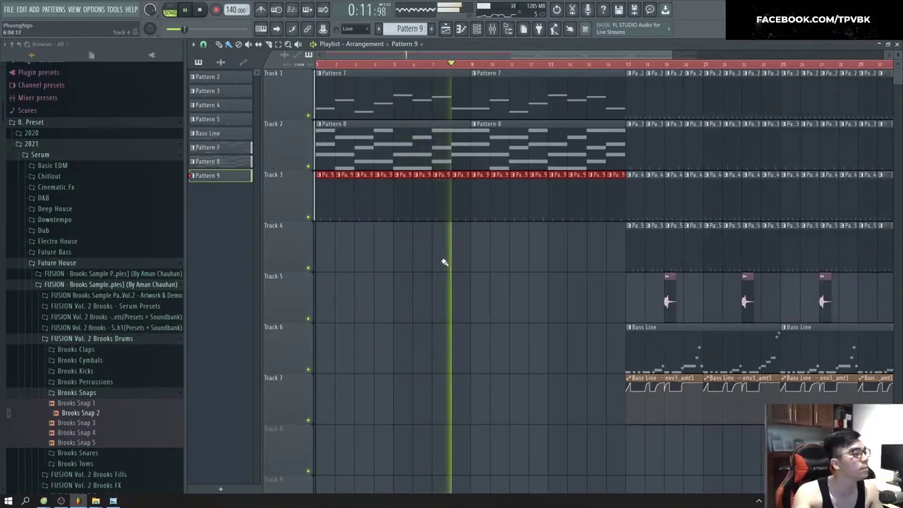
{"action": "key", "text": "space"}
Step: Create a new pattern named APR and add a Serum channel for it
{"action": "key", "text": "F4"}
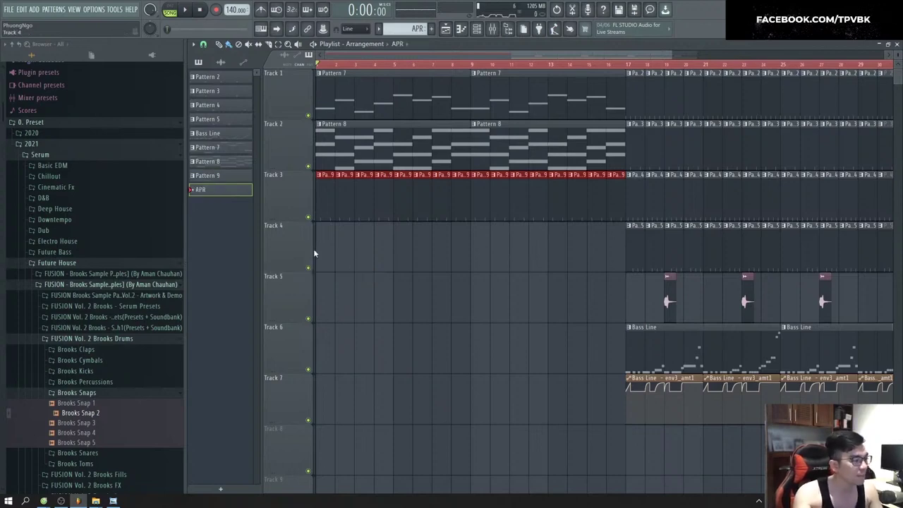
{"action": "key", "text": "F6"}
{"action": "left_click", "coordinate": [262, 287]}
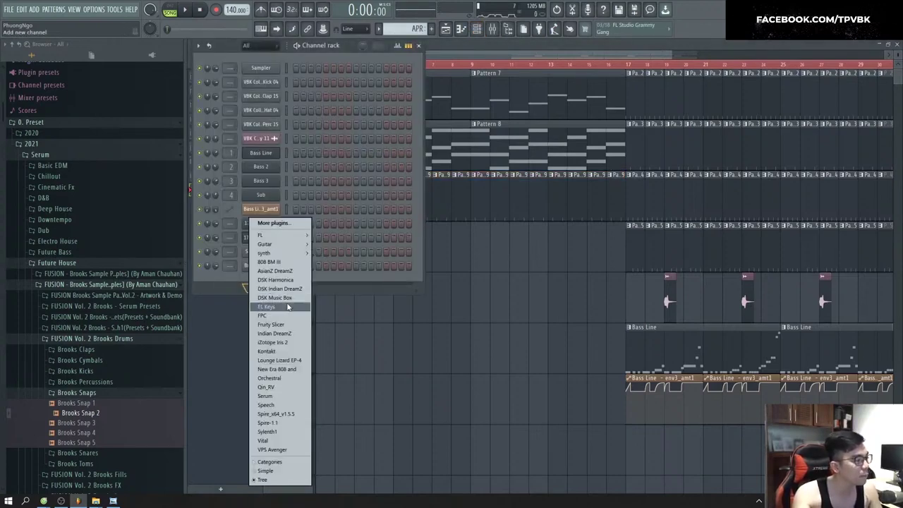
{"action": "left_click", "coordinate": [281, 396]}
Step: Collapse the Future House folder and look over the genre folders in the 2021 Serum preset collection
{"action": "scroll", "coordinate": [46, 164], "scroll_direction": "up", "scroll_amount": 1}
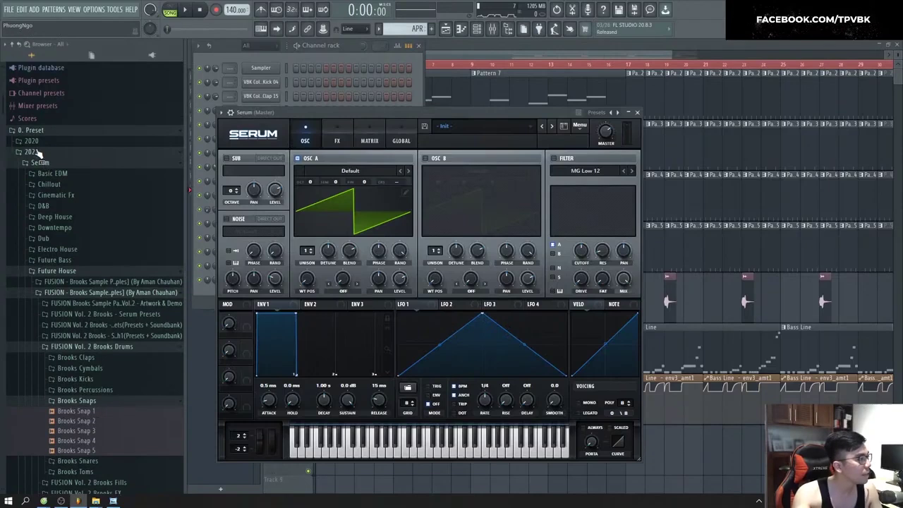
{"action": "scroll", "coordinate": [38, 152], "scroll_direction": "up", "scroll_amount": 2}
{"action": "left_click", "coordinate": [64, 297]}
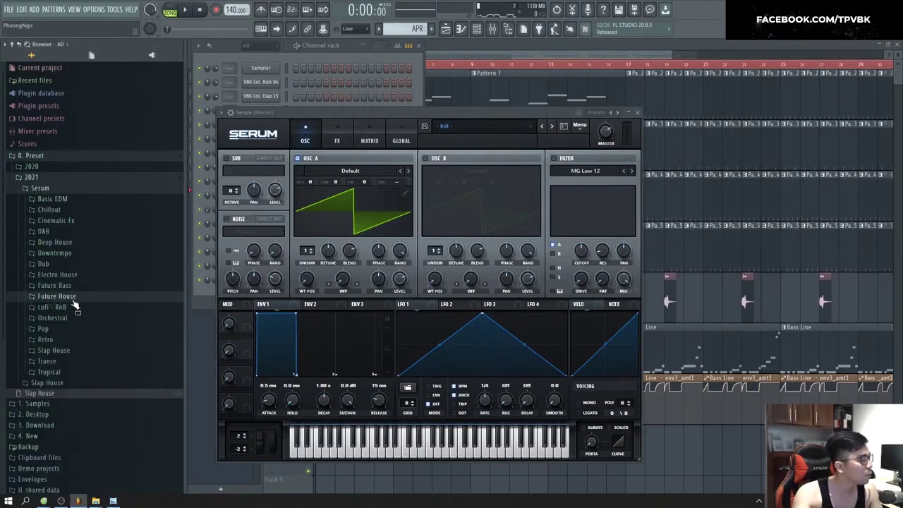
{"action": "left_click", "coordinate": [43, 179]}
{"action": "left_click", "coordinate": [43, 169]}
{"action": "left_click", "coordinate": [43, 196]}
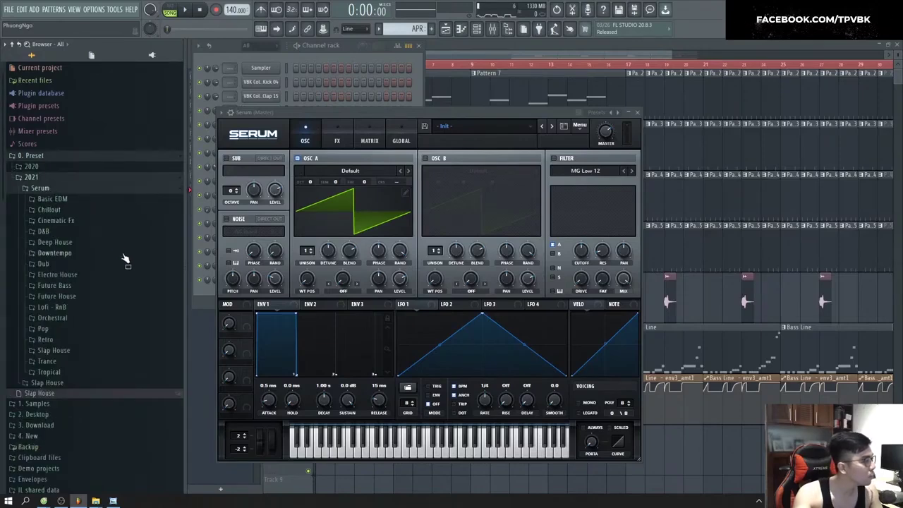
{"action": "right_click", "coordinate": [74, 298]}
{"action": "left_click", "coordinate": [64, 299]}
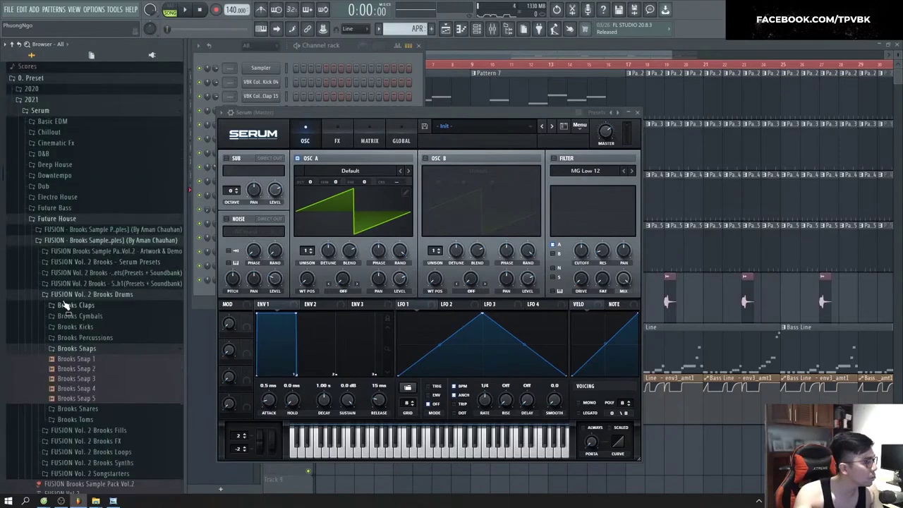
{"action": "scroll", "coordinate": [70, 240], "scroll_direction": "up", "scroll_amount": 3}
Step: Load the PL Derpstep preset from the Basic EDM Splice - Mike Hawkins Presets for Serum folder into the new Serum channel
{"action": "left_click", "coordinate": [60, 200]}
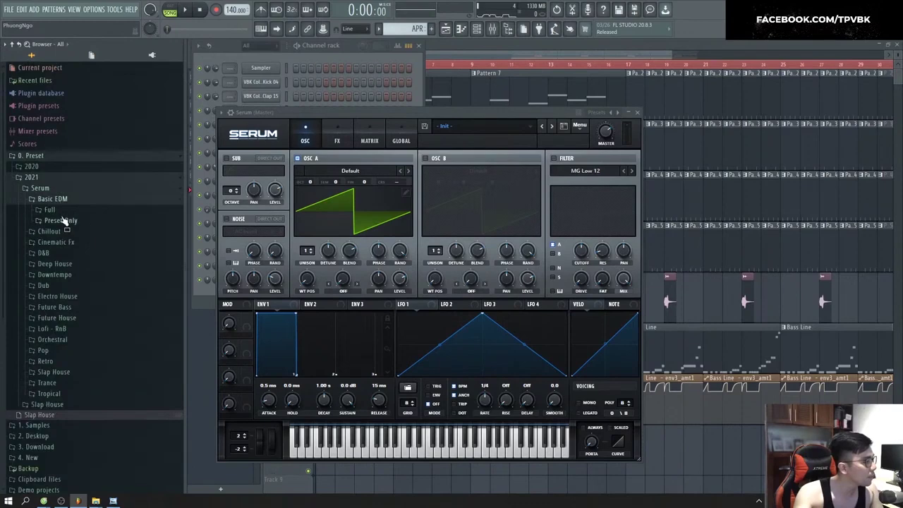
{"action": "left_click", "coordinate": [69, 221]}
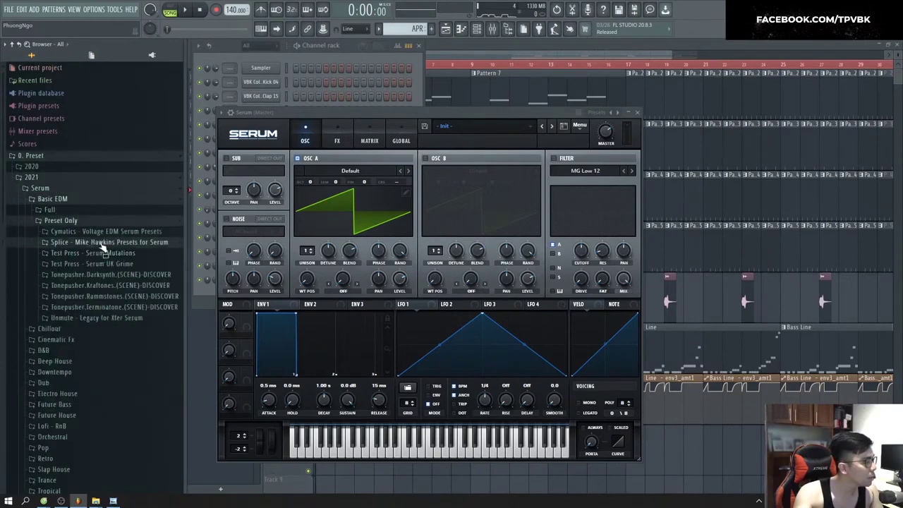
{"action": "left_click", "coordinate": [101, 244]}
{"action": "scroll", "coordinate": [81, 240], "scroll_direction": "down", "scroll_amount": 5}
{"action": "scroll", "coordinate": [80, 236], "scroll_direction": "down", "scroll_amount": 9}
{"action": "left_click_drag", "start_coordinate": [81, 245], "coordinate": [361, 252]}
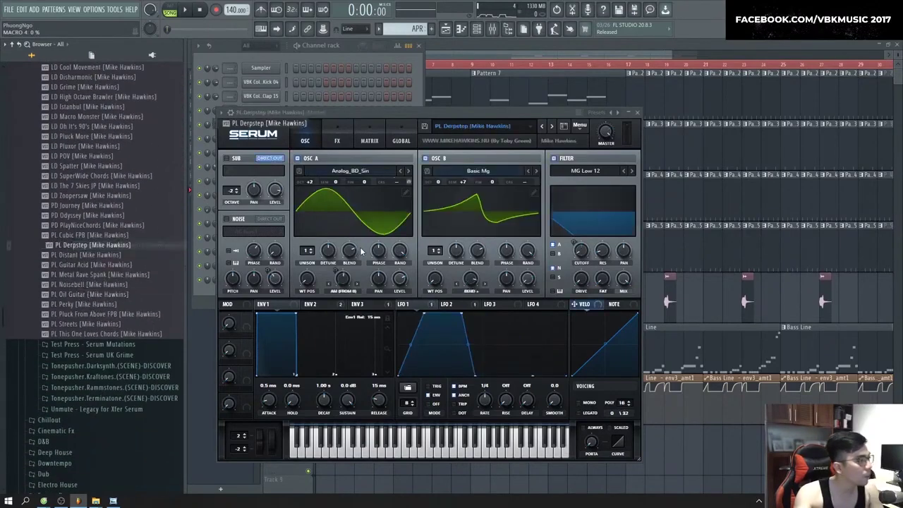
{"action": "left_click", "coordinate": [554, 127]}
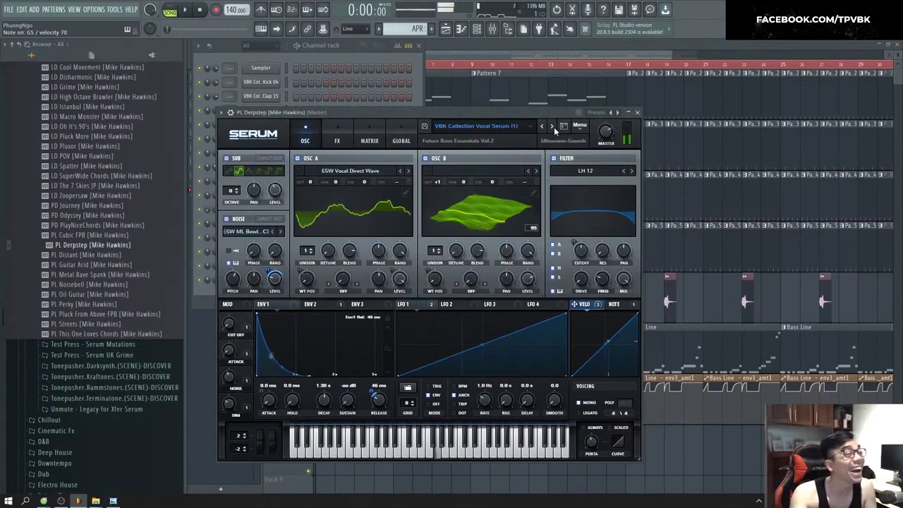
{"action": "left_click_drag", "start_coordinate": [92, 245], "coordinate": [367, 212]}
{"action": "left_click", "coordinate": [637, 114]}
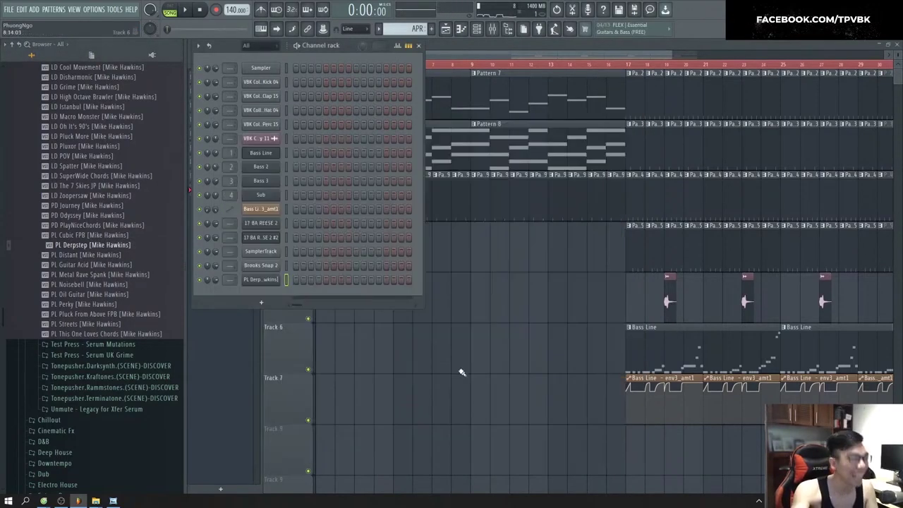
Step: Copy all the chord notes from Pattern 8 into the piano roll of the PL Derpstep channel in the APR pattern
{"action": "left_click", "coordinate": [443, 359]}
{"action": "double_click", "coordinate": [359, 139]}
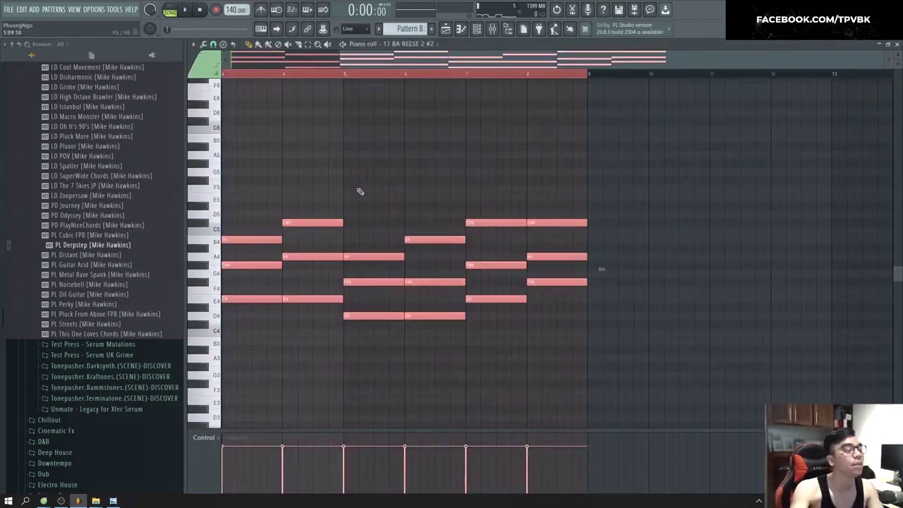
{"action": "key", "text": "F5"}
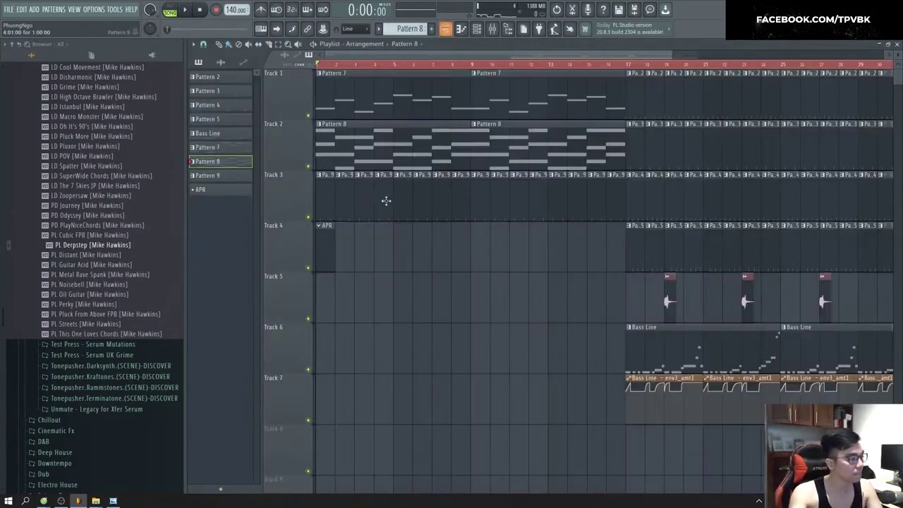
{"action": "key", "text": "F6"}
{"action": "right_click", "coordinate": [268, 250]}
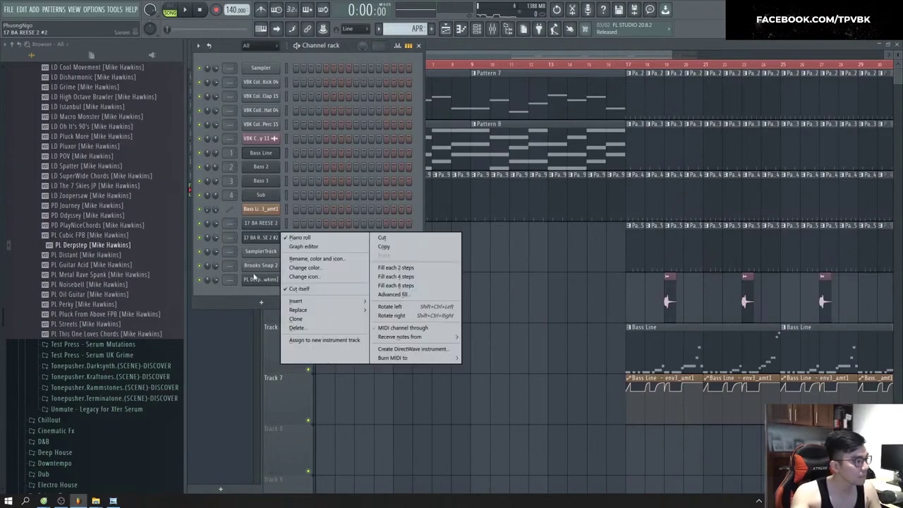
{"action": "left_click", "coordinate": [258, 281]}
{"action": "left_click_drag", "start_coordinate": [351, 124], "coordinate": [559, 124]}
{"action": "right_click", "coordinate": [276, 272]}
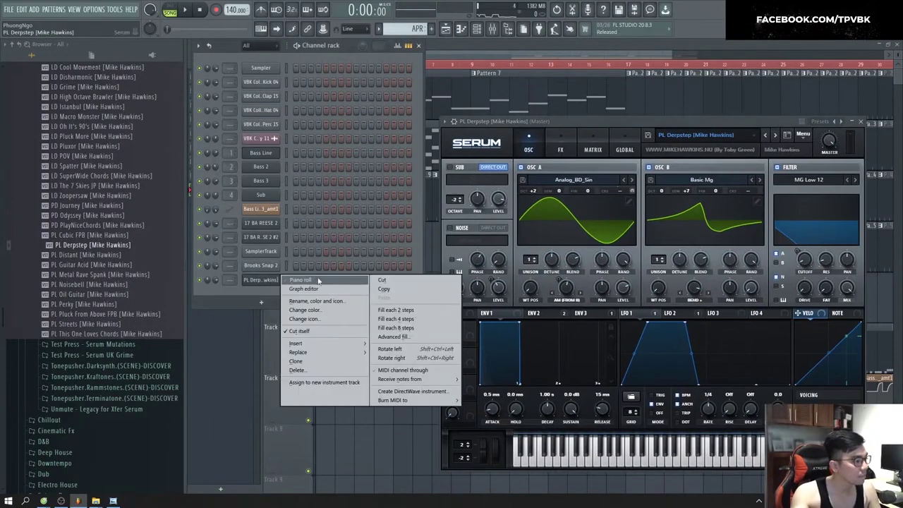
{"action": "left_click", "coordinate": [310, 277]}
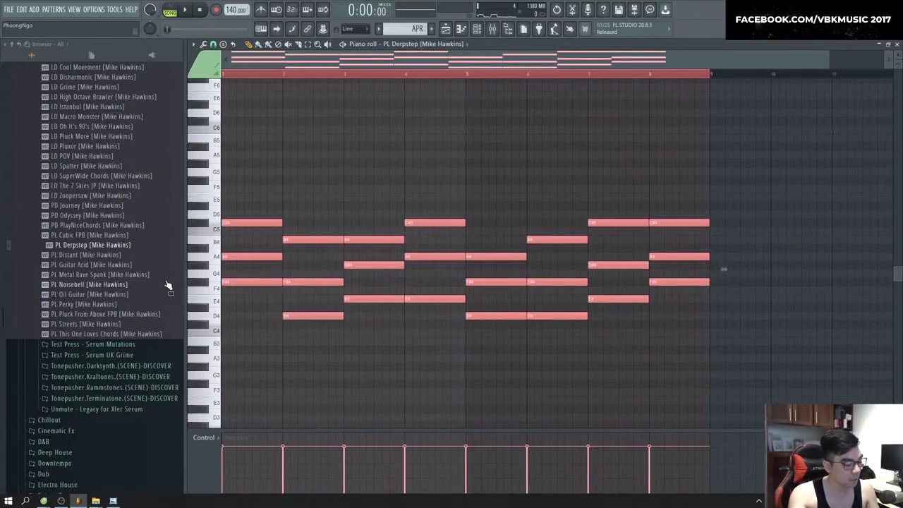
{"action": "key", "text": "alt+a"}
{"action": "key", "text": "space"}
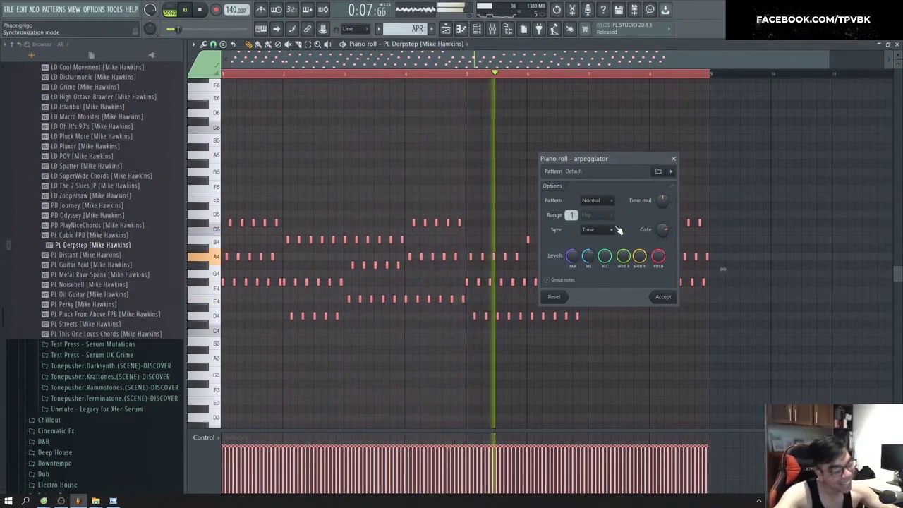
{"action": "left_click", "coordinate": [673, 158]}
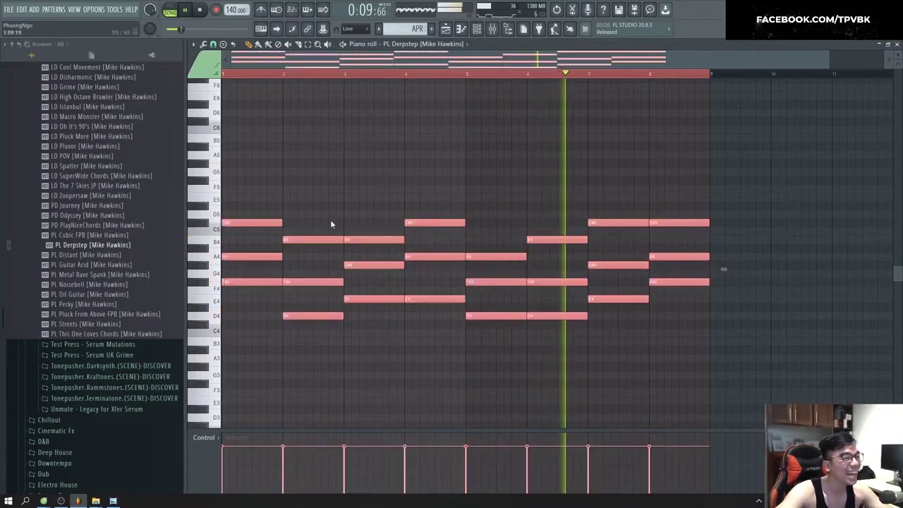
Step: Examine which parameters the envelopes and LFOs modulate in the PL Derpstep Serum preset
{"action": "key", "text": "F6"}
{"action": "key", "text": "space"}
{"action": "left_click", "coordinate": [263, 281]}
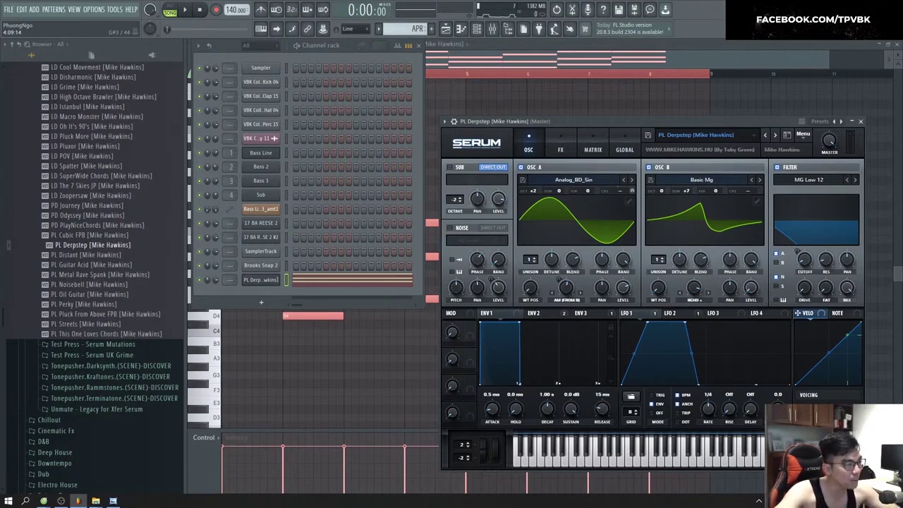
{"action": "right_click", "coordinate": [642, 315]}
{"action": "left_click", "coordinate": [678, 315]}
{"action": "right_click", "coordinate": [682, 315]}
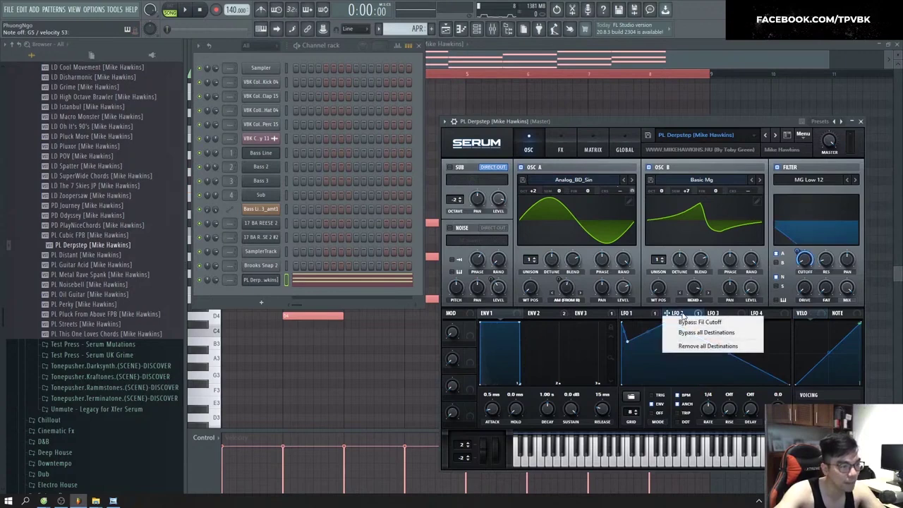
{"action": "left_click", "coordinate": [738, 316]}
{"action": "left_click", "coordinate": [542, 313]}
{"action": "right_click", "coordinate": [529, 315]}
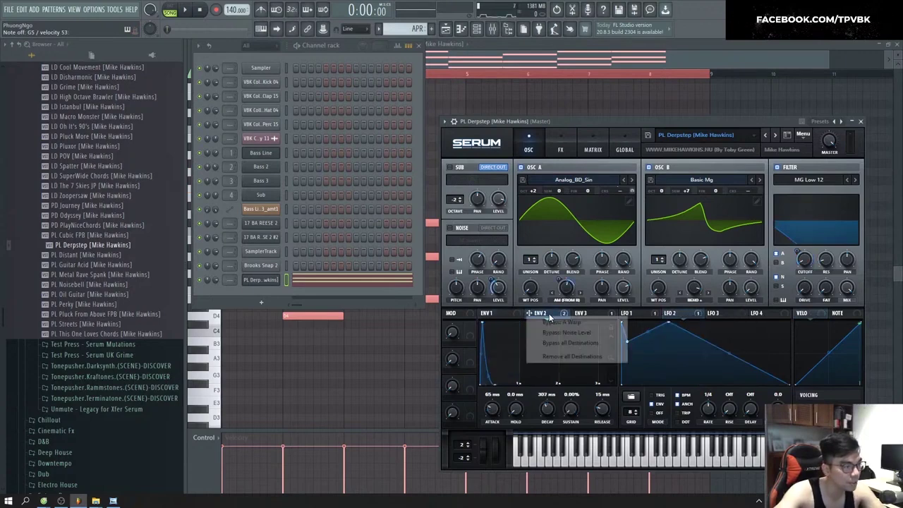
{"action": "left_click", "coordinate": [524, 318]}
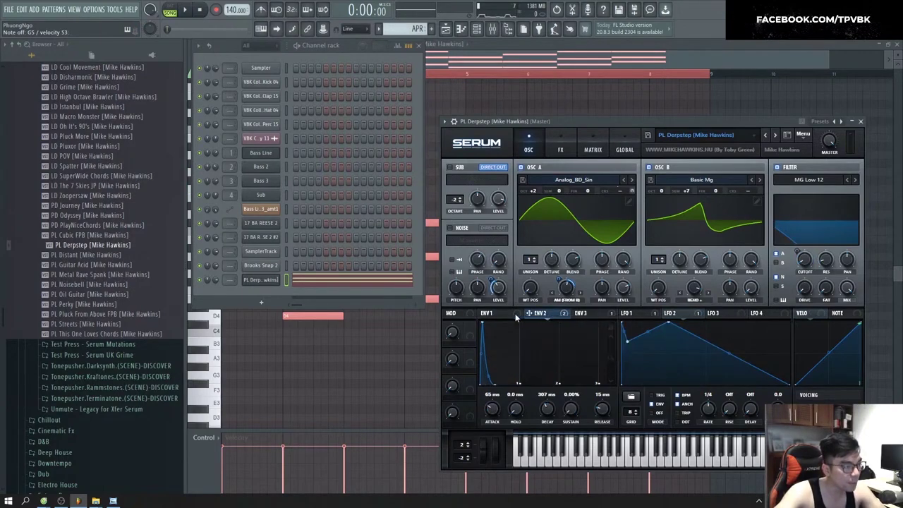
{"action": "left_click", "coordinate": [536, 315]}
{"action": "right_click", "coordinate": [541, 317]}
{"action": "left_click", "coordinate": [577, 313]}
{"action": "right_click", "coordinate": [575, 316]}
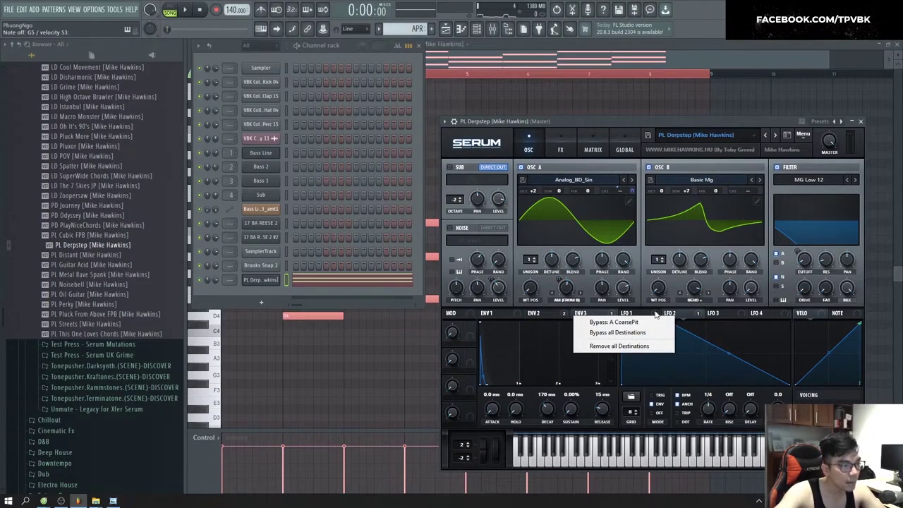
{"action": "left_click", "coordinate": [643, 315]}
Step: Replace the APR channel's Serum preset with PL Distant from the same Mike Hawkins folder
{"action": "right_click", "coordinate": [104, 254]}
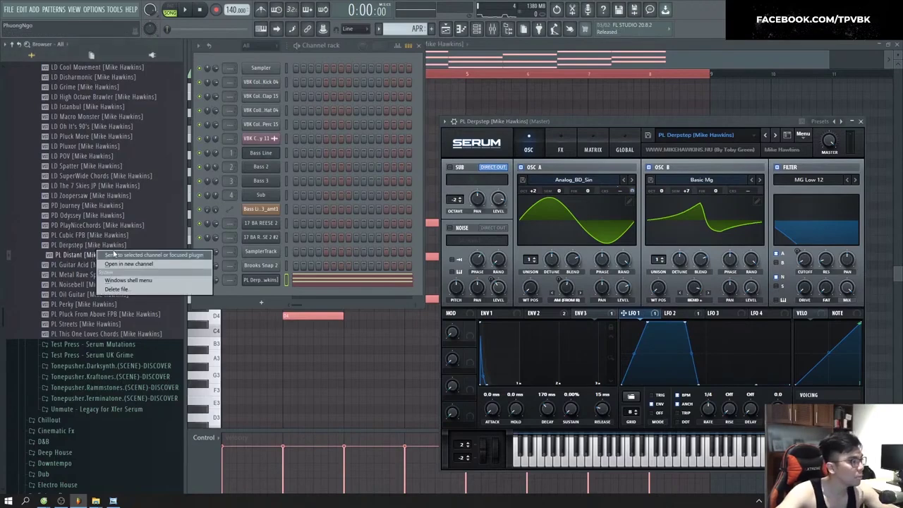
{"action": "left_click", "coordinate": [154, 256]}
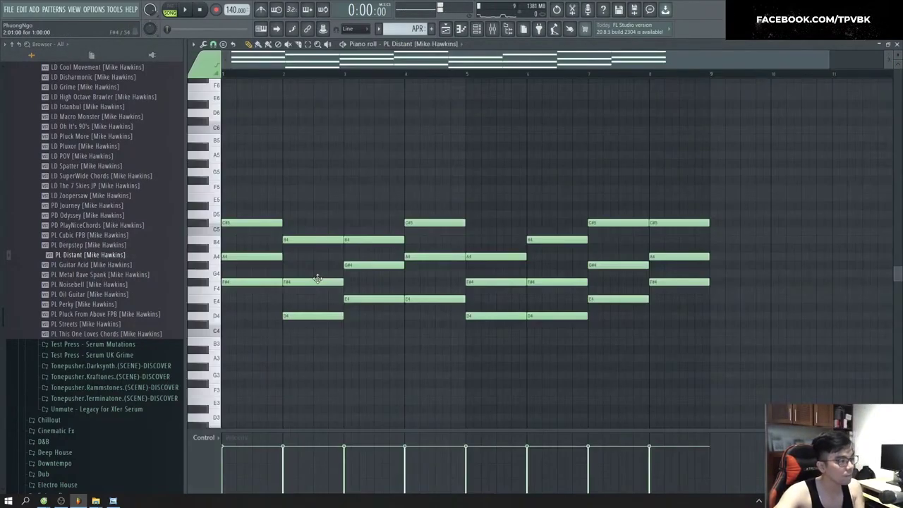
{"action": "key", "text": "alt+q"}
{"action": "left_click", "coordinate": [511, 181]}
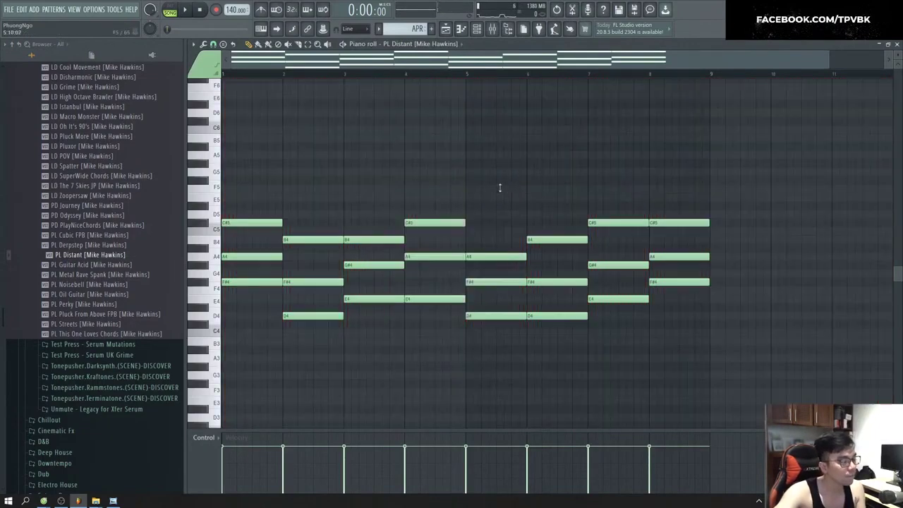
Step: Start arpeggiating the APR chords during playback and raise the time multiplier for longer, more widely spaced notes
{"action": "key", "text": "alt+a"}
{"action": "key", "text": "space"}
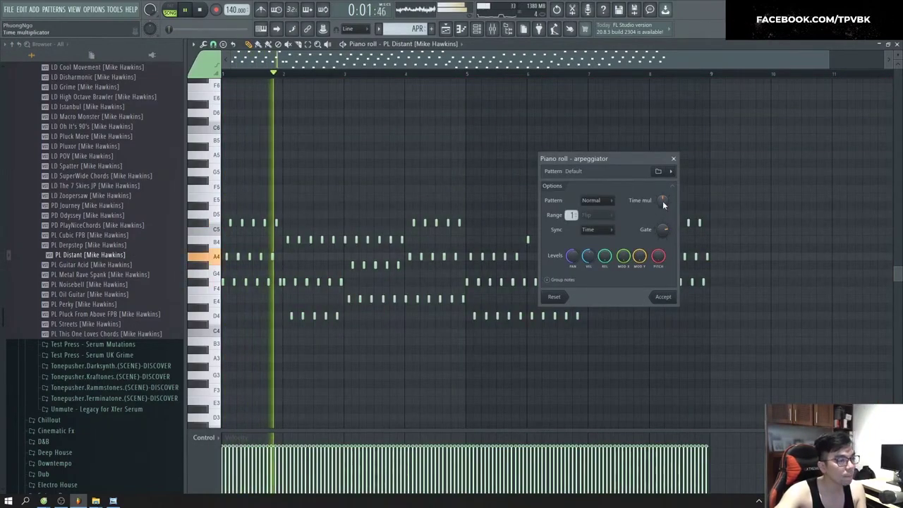
{"action": "left_click_drag", "start_coordinate": [663, 205], "coordinate": [663, 198]}
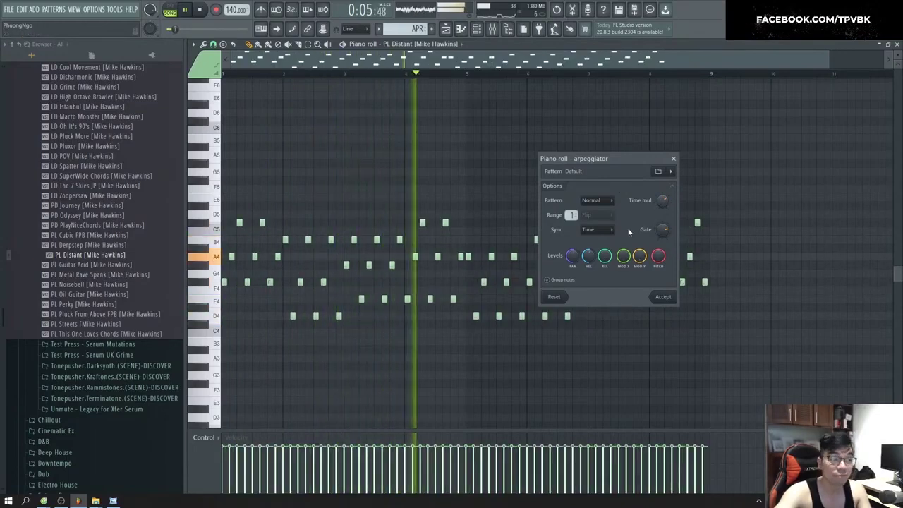
Step: Set the arpeggiator pattern to Flip and its range to 2 with the Alternate range mode
{"action": "left_click", "coordinate": [596, 200]}
{"action": "left_click", "coordinate": [597, 219]}
{"action": "left_click", "coordinate": [597, 231]}
{"action": "left_click", "coordinate": [597, 203]}
{"action": "left_click", "coordinate": [596, 206]}
{"action": "left_click_drag", "start_coordinate": [572, 219], "coordinate": [572, 220]}
{"action": "left_click", "coordinate": [597, 214]}
{"action": "left_click", "coordinate": [597, 240]}
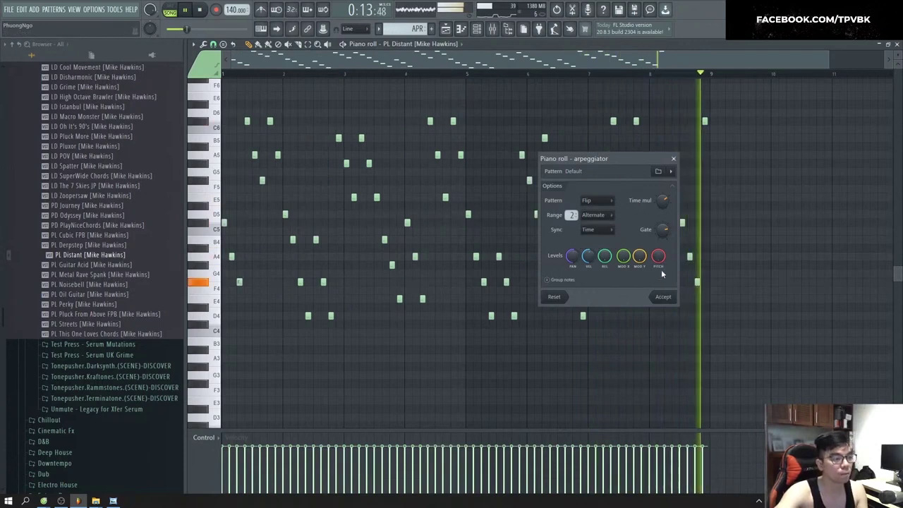
Step: Change the arpeggiator pattern to Alternate and apply the arpeggio to the APR notes
{"action": "left_click", "coordinate": [597, 201]}
{"action": "left_click", "coordinate": [598, 230]}
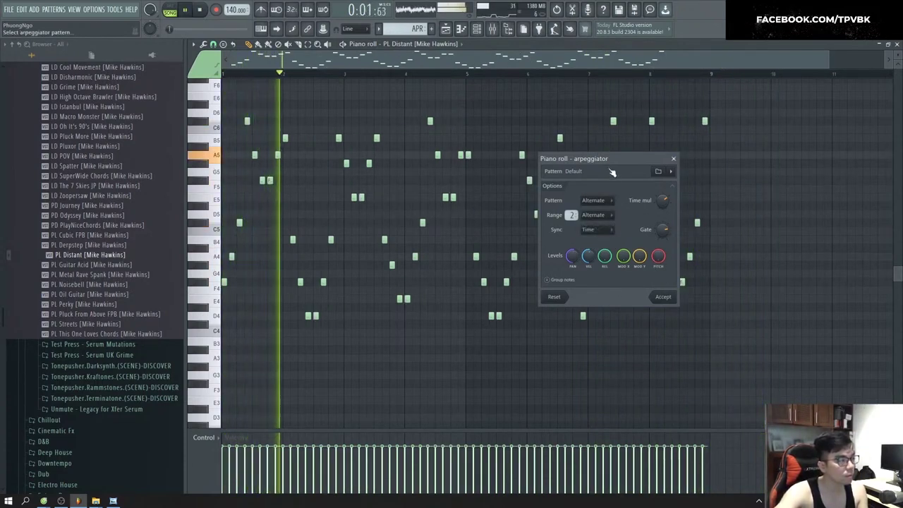
{"action": "left_click", "coordinate": [666, 298]}
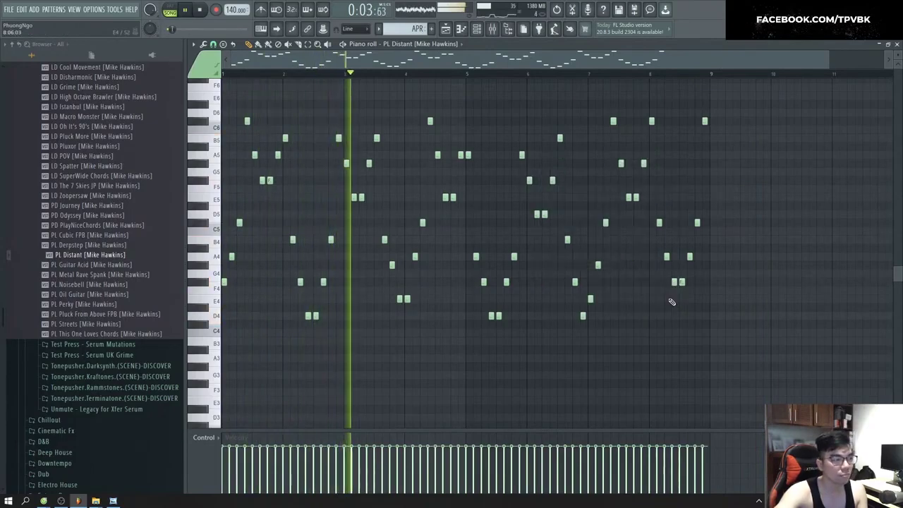
Step: Turn off the reverb in the PL Distant channel's Serum effects, listen to the arpeggio and close the plugin
{"action": "key", "text": "F6"}
{"action": "left_click", "coordinate": [261, 282]}
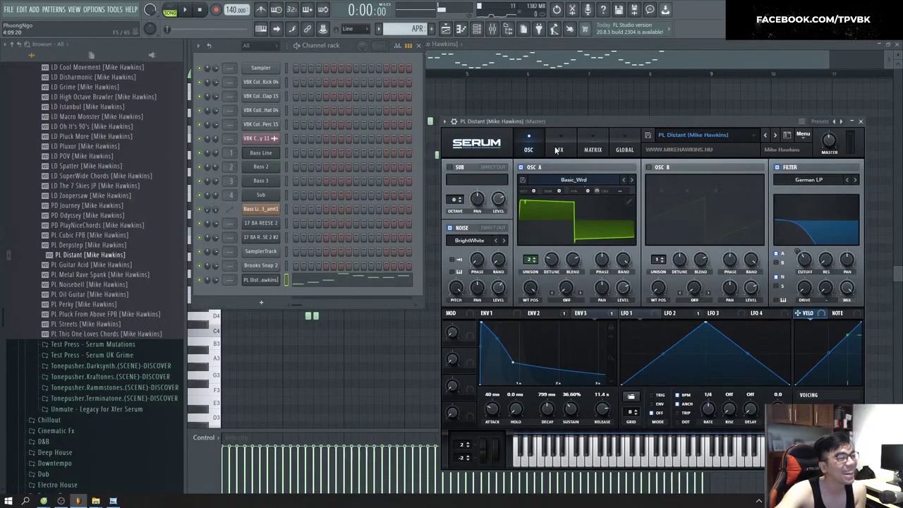
{"action": "left_click", "coordinate": [557, 147]}
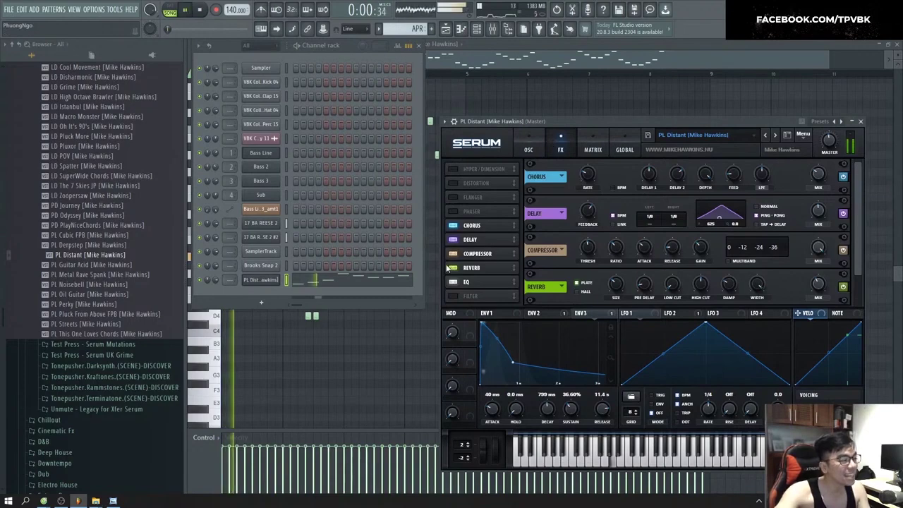
{"action": "left_click", "coordinate": [452, 267]}
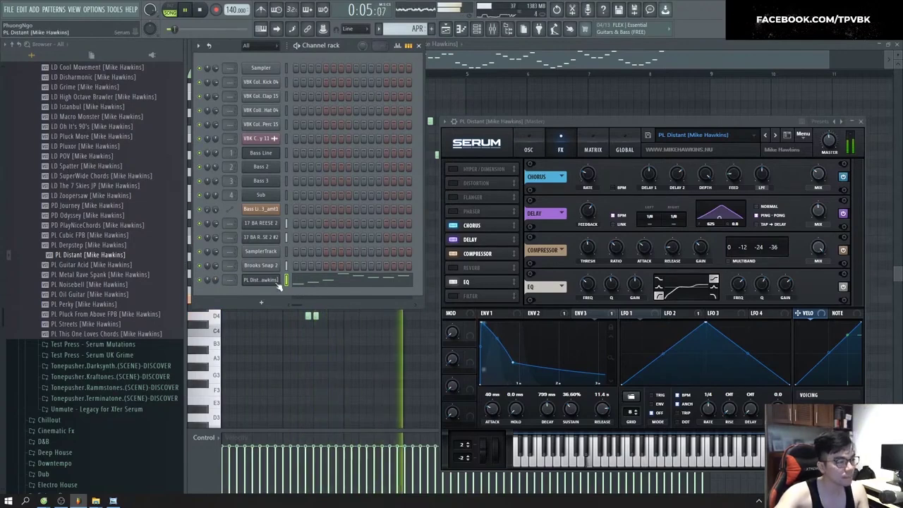
{"action": "left_click_drag", "start_coordinate": [708, 121], "coordinate": [648, 120]}
{"action": "left_click", "coordinate": [808, 123]}
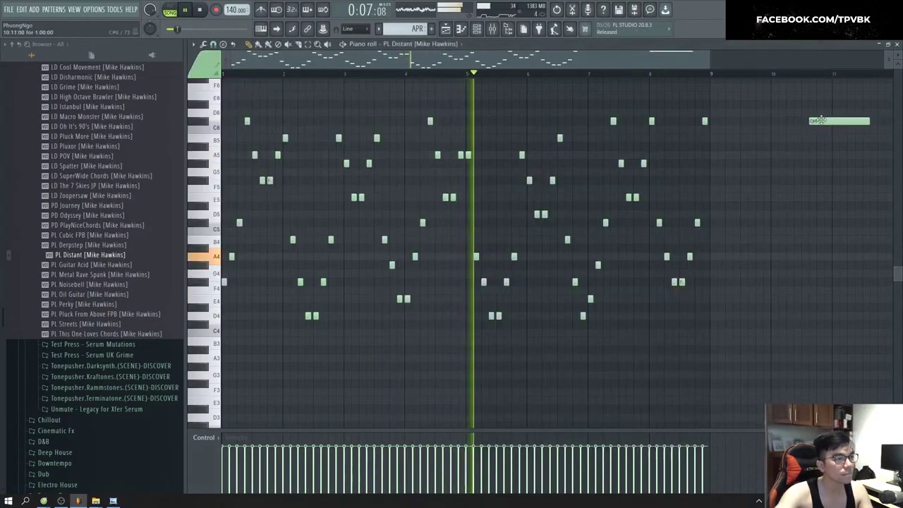
Step: Place a second APR clip on Track 4 at bar 9 and clear bar 16 of the intro clips on Tracks 1 to 4
{"action": "key", "text": "F5"}
{"action": "left_click", "coordinate": [487, 253]}
{"action": "scroll", "coordinate": [522, 285], "scroll_direction": "down", "scroll_amount": 3}
{"action": "left_click_drag", "start_coordinate": [772, 394], "coordinate": [515, 75]}
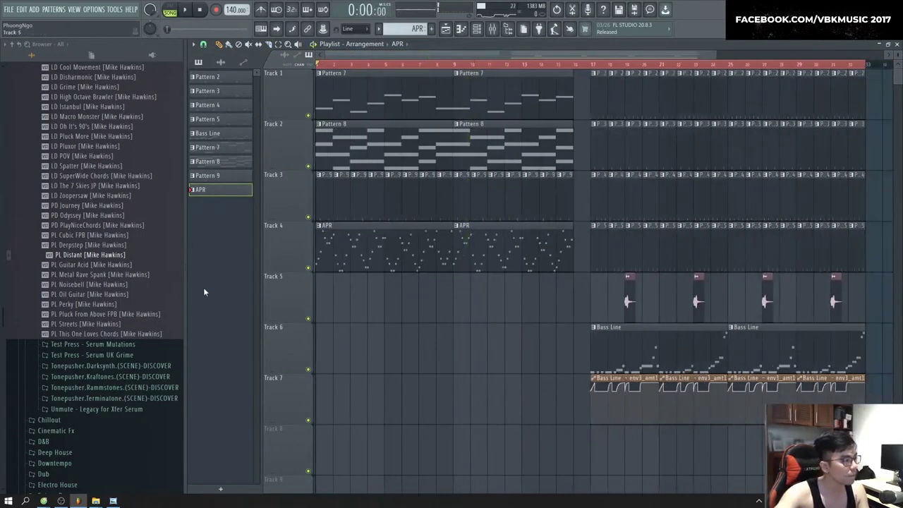
Step: Collapse the Serum preset folder and look through the Desktop, Download and New folders in the browser
{"action": "scroll", "coordinate": [126, 304], "scroll_direction": "up", "scroll_amount": 5}
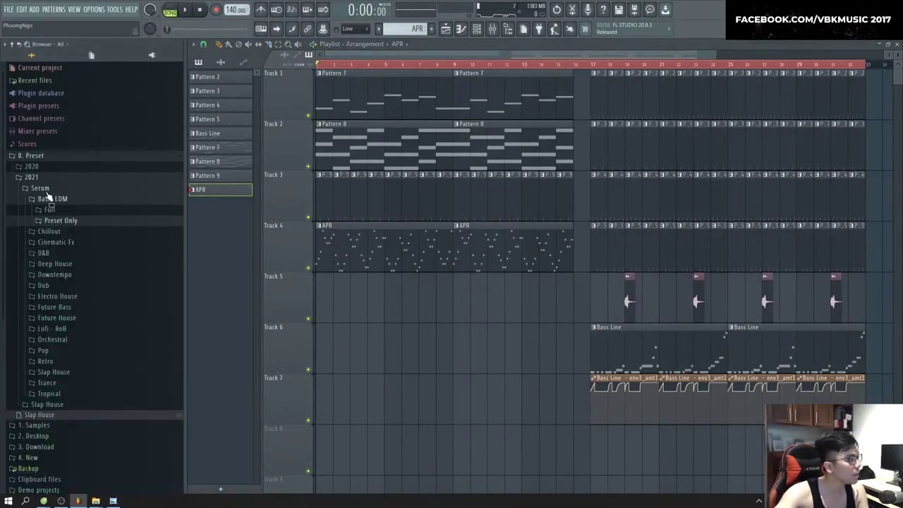
{"action": "left_click", "coordinate": [45, 190]}
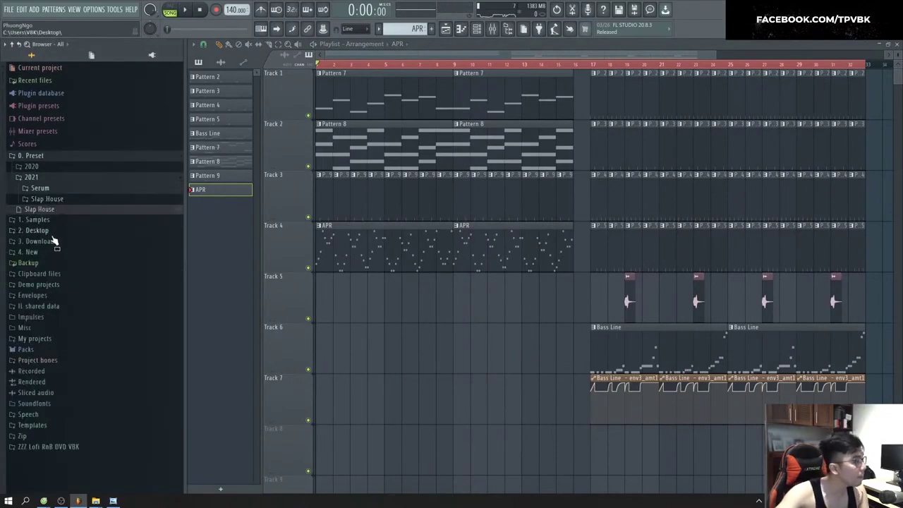
{"action": "left_click", "coordinate": [46, 231]}
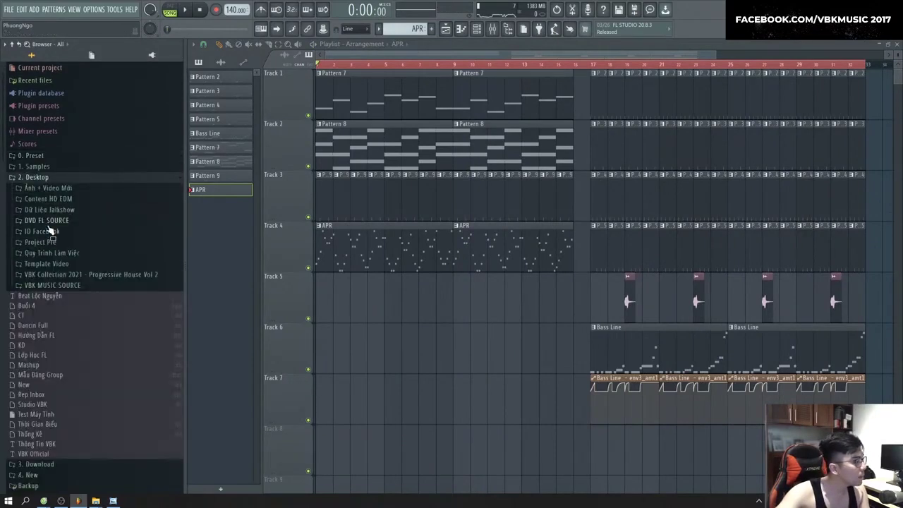
{"action": "left_click", "coordinate": [43, 178]}
{"action": "left_click", "coordinate": [46, 188]}
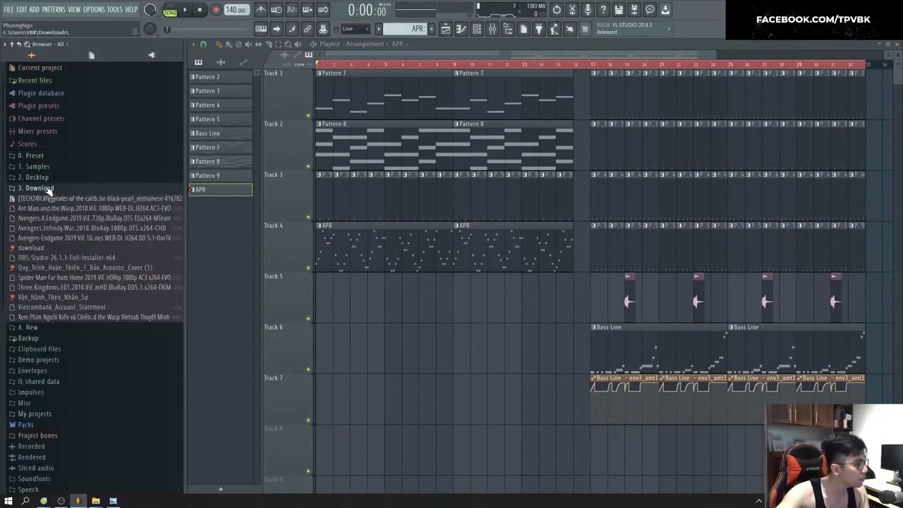
{"action": "left_click", "coordinate": [49, 189]}
{"action": "left_click", "coordinate": [52, 199]}
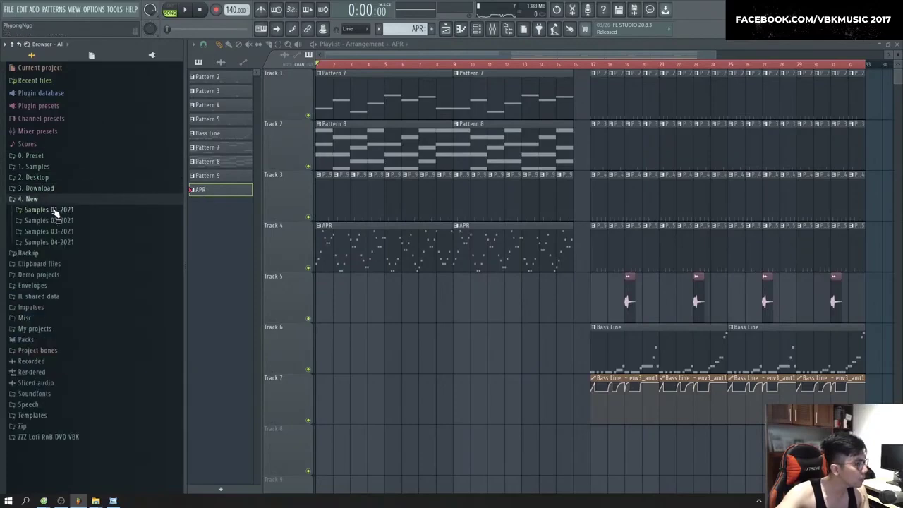
Step: Open the Long Fill folder of the VBK Collection 2021 - VinaHouse Vol 1 samples pack
{"action": "left_click", "coordinate": [49, 170]}
{"action": "left_click", "coordinate": [60, 220]}
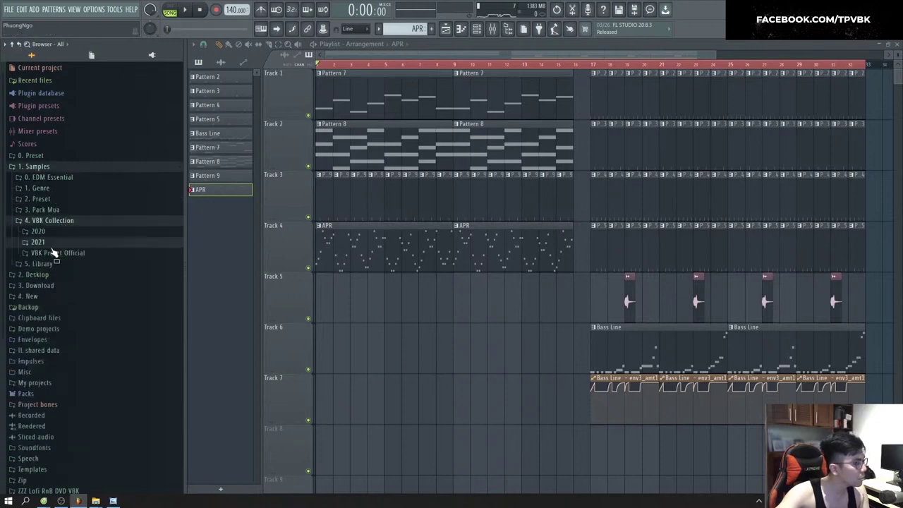
{"action": "left_click", "coordinate": [44, 242]}
{"action": "left_click", "coordinate": [95, 253]}
{"action": "left_click", "coordinate": [82, 265]}
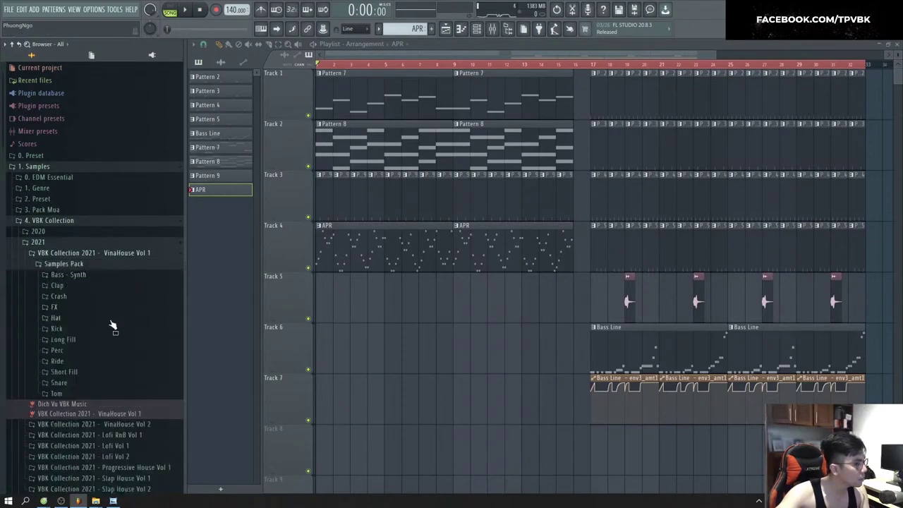
{"action": "left_click", "coordinate": [91, 345]}
Step: Audition the VinaHouse Vol 1 long fills and place Long_Fill4_125 on Track 5 at bar 9
{"action": "left_click", "coordinate": [122, 353]}
{"action": "left_click", "coordinate": [117, 301]}
{"action": "left_click", "coordinate": [129, 311]}
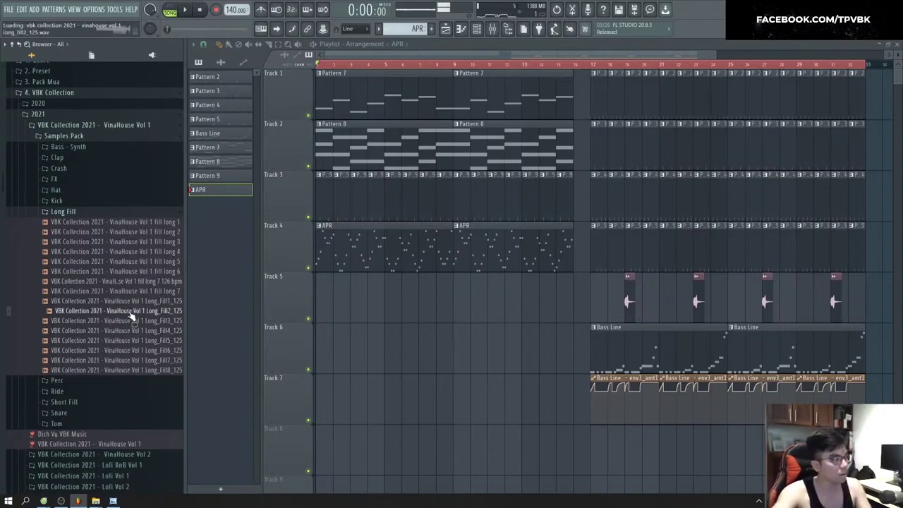
{"action": "left_click", "coordinate": [130, 321]}
{"action": "left_click", "coordinate": [132, 330]}
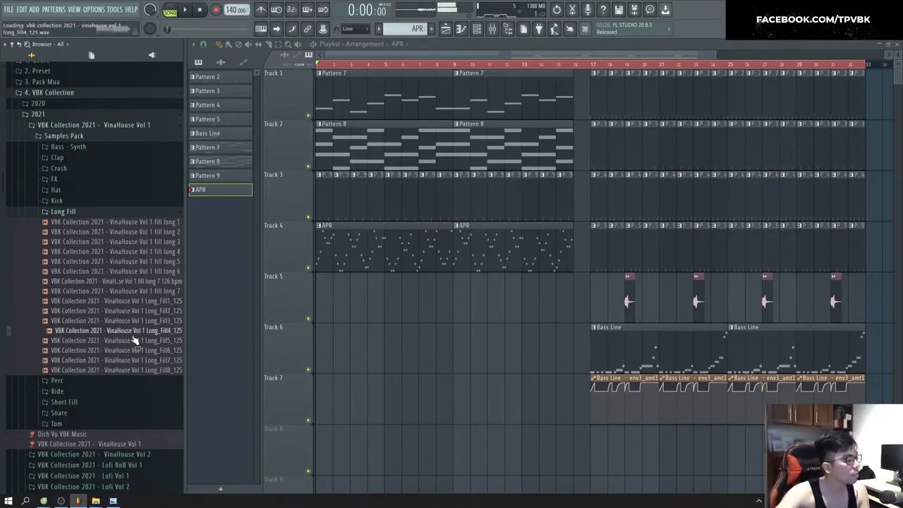
{"action": "left_click_drag", "start_coordinate": [242, 330], "coordinate": [494, 298]}
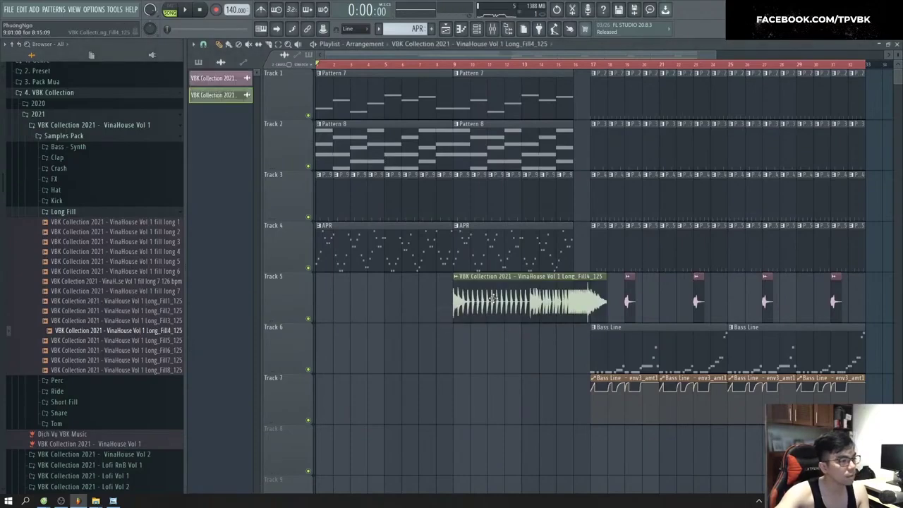
Step: Fit the Long_Fill4_125 clip on Track 5 to the project tempo using the estimated 125 BPM and Auto stretch mode
{"action": "double_click", "coordinate": [497, 310]}
{"action": "right_click", "coordinate": [415, 176]}
{"action": "left_click", "coordinate": [425, 192]}
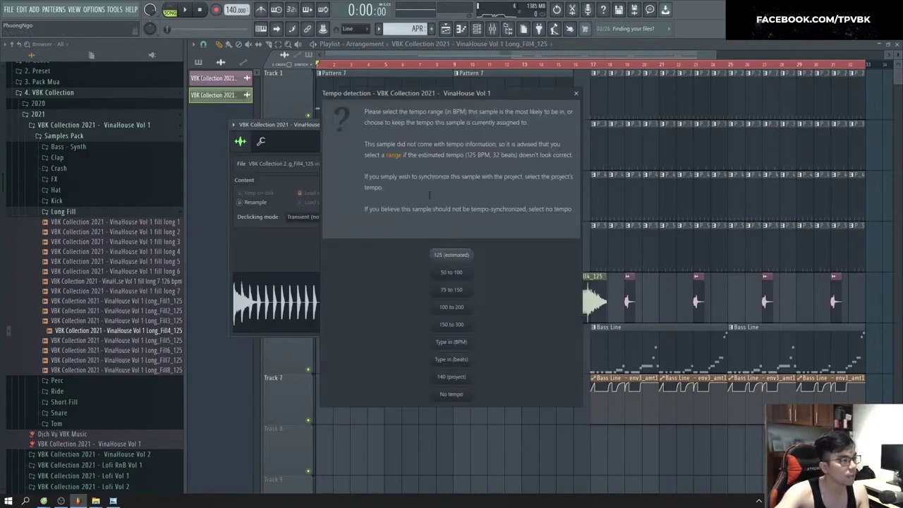
{"action": "left_click", "coordinate": [451, 255]}
{"action": "left_click", "coordinate": [463, 177]}
{"action": "left_click", "coordinate": [463, 266]}
{"action": "key", "text": "Escape"}
Step: Play from bar 9 and lower the Long_Fill4_125 channel volume to about 80%
{"action": "left_click", "coordinate": [456, 64]}
{"action": "key", "text": "space"}
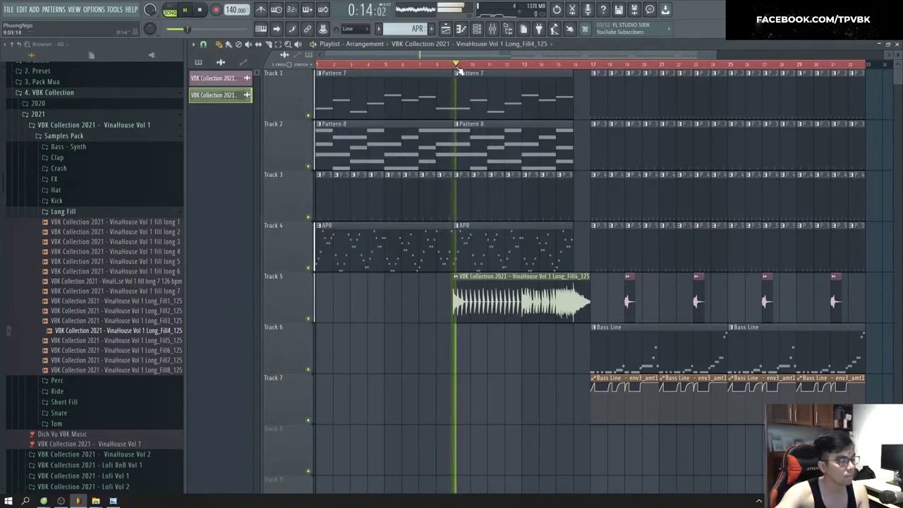
{"action": "double_click", "coordinate": [490, 284]}
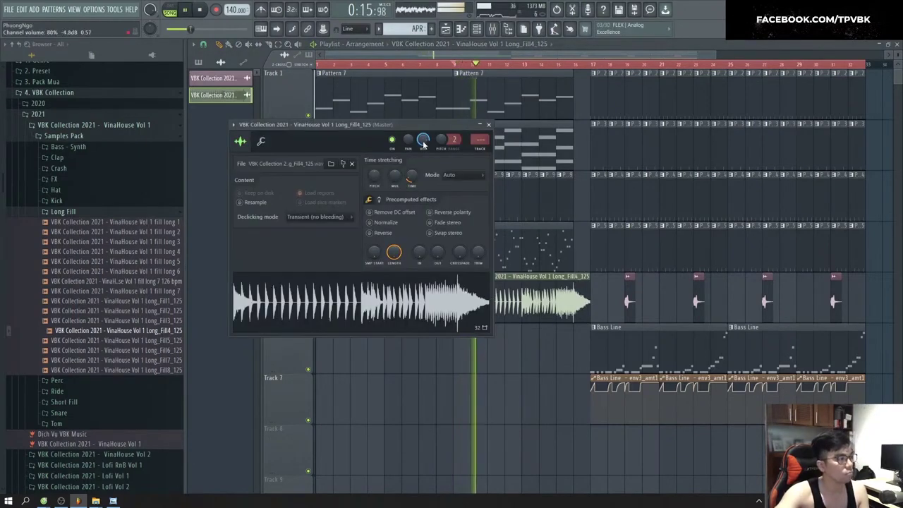
{"action": "left_click", "coordinate": [487, 125]}
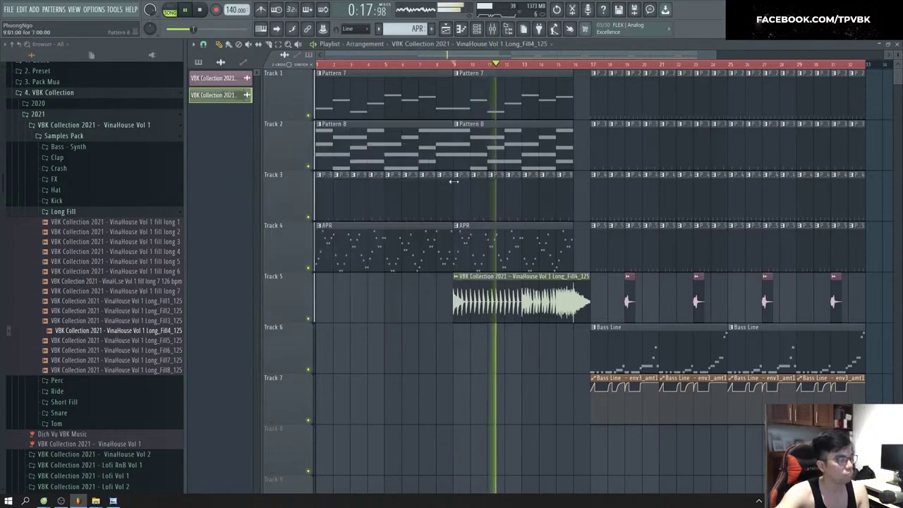
Step: Stop playback and place VinaHouse Vol 1 FX 1 from the FX Down folder on Track 6 at bar 9
{"action": "left_click", "coordinate": [65, 211]}
{"action": "key", "text": "space"}
{"action": "left_click", "coordinate": [54, 180]}
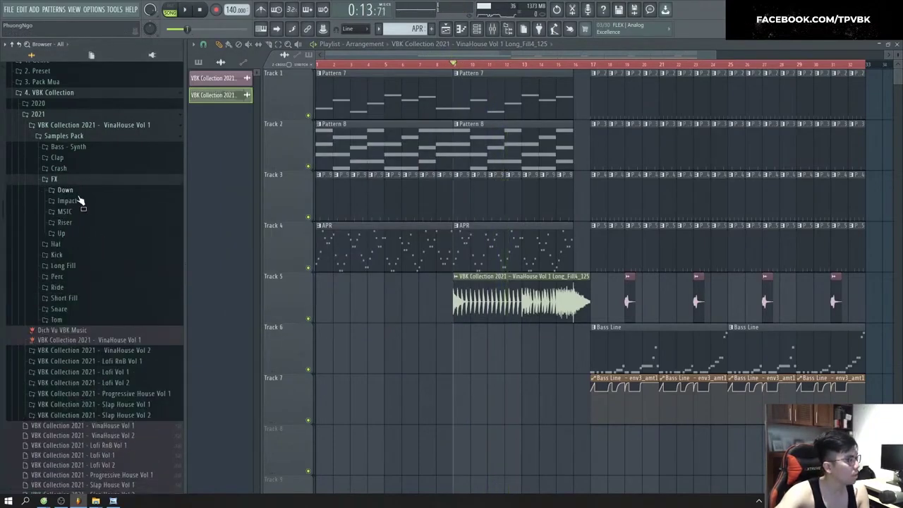
{"action": "left_click", "coordinate": [65, 190]}
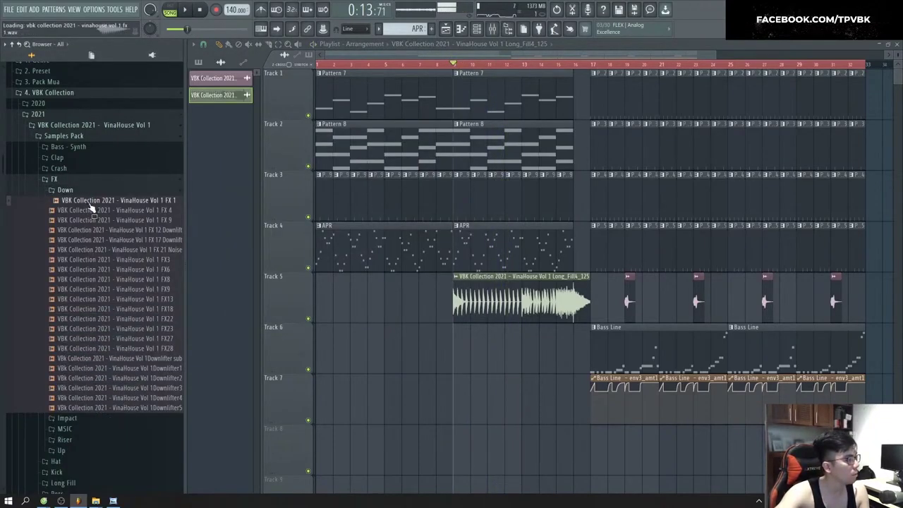
{"action": "left_click_drag", "start_coordinate": [119, 213], "coordinate": [455, 357]}
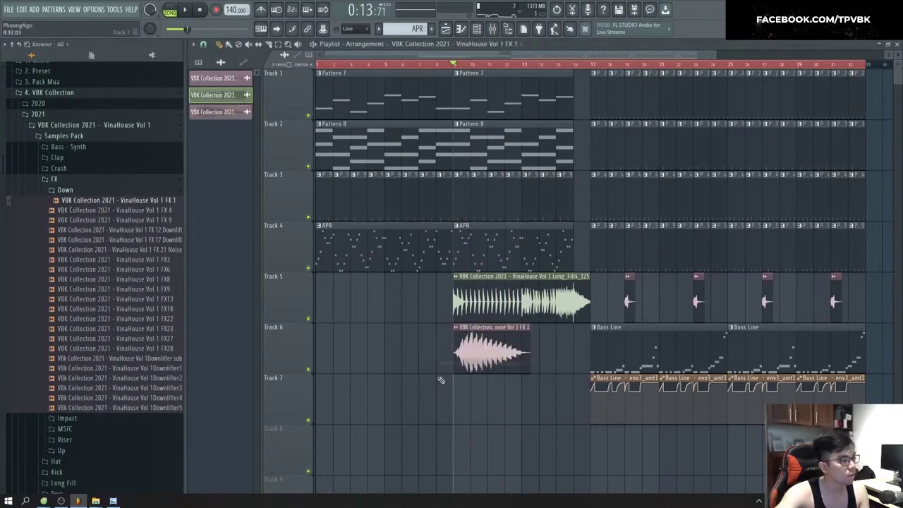
Step: Audition the samples in the FX Up folder and place FX 08 Uplift (SC) on Track 7 at bar 8
{"action": "left_click", "coordinate": [71, 192]}
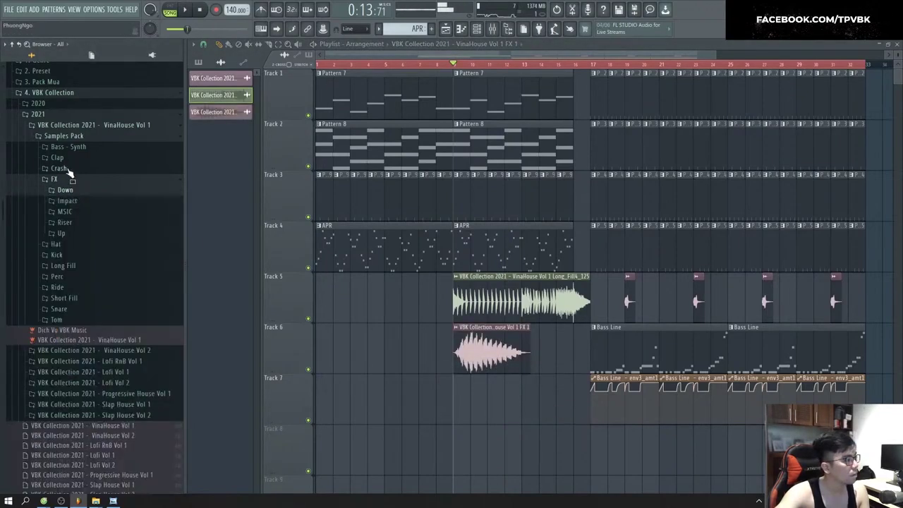
{"action": "left_click", "coordinate": [63, 232]}
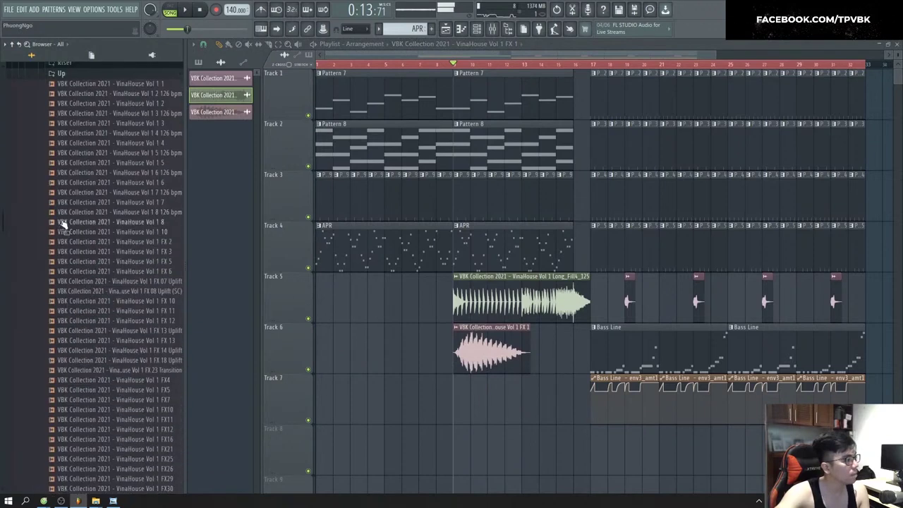
{"action": "left_click", "coordinate": [117, 144]}
{"action": "left_click", "coordinate": [117, 153]}
{"action": "left_click", "coordinate": [120, 182]}
{"action": "left_click", "coordinate": [137, 262]}
{"action": "scroll", "coordinate": [134, 262], "scroll_direction": "down", "scroll_amount": 4}
{"action": "left_click", "coordinate": [125, 261]}
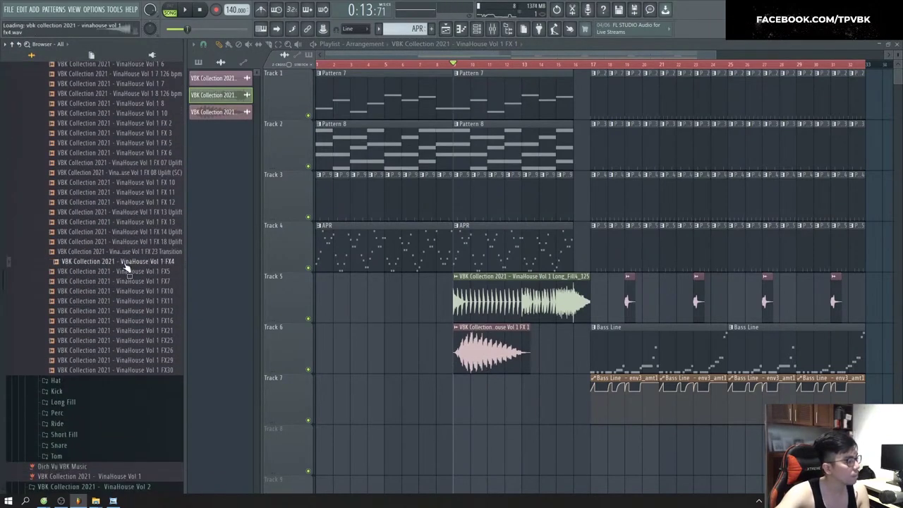
{"action": "scroll", "coordinate": [128, 269], "scroll_direction": "up", "scroll_amount": 2}
{"action": "left_click", "coordinate": [133, 245]}
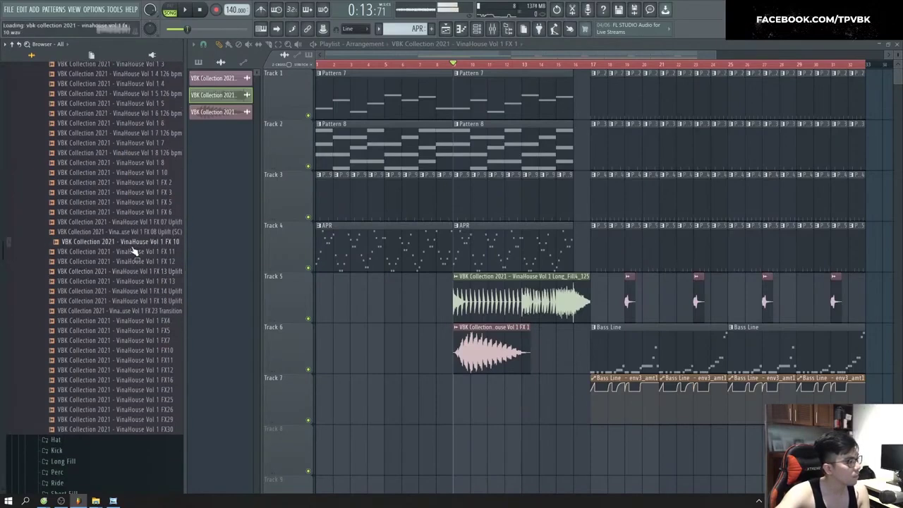
{"action": "left_click", "coordinate": [139, 233]}
{"action": "left_click_drag", "start_coordinate": [139, 233], "coordinate": [458, 401]}
Step: Fit the FX 1 clip on Track 6 to the project tempo using its estimated tempo and Auto stretch mode
{"action": "key", "text": "space"}
{"action": "scroll", "coordinate": [564, 406], "scroll_direction": "up", "scroll_amount": 3}
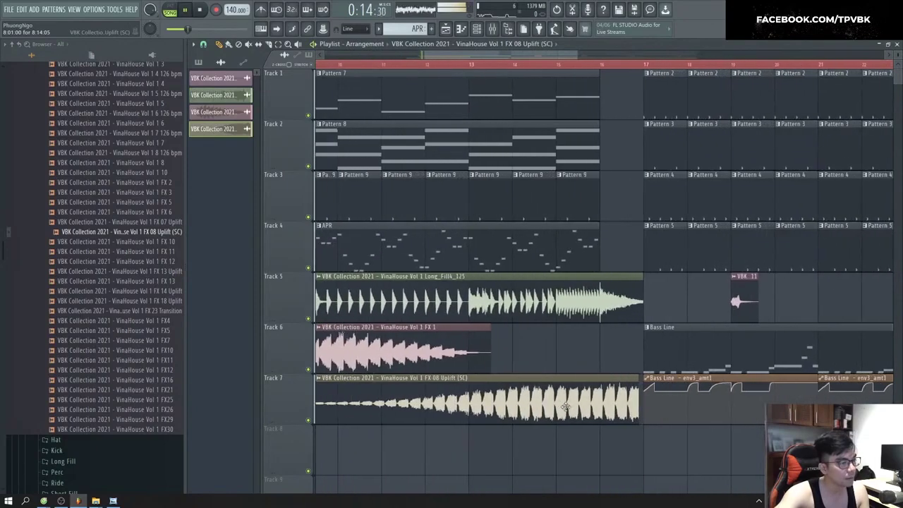
{"action": "scroll", "coordinate": [567, 405], "scroll_direction": "down", "scroll_amount": 3}
{"action": "double_click", "coordinate": [481, 347]}
{"action": "key", "text": "space"}
{"action": "right_click", "coordinate": [424, 187]}
{"action": "left_click", "coordinate": [439, 206]}
{"action": "left_click", "coordinate": [464, 256]}
{"action": "left_click", "coordinate": [467, 187]}
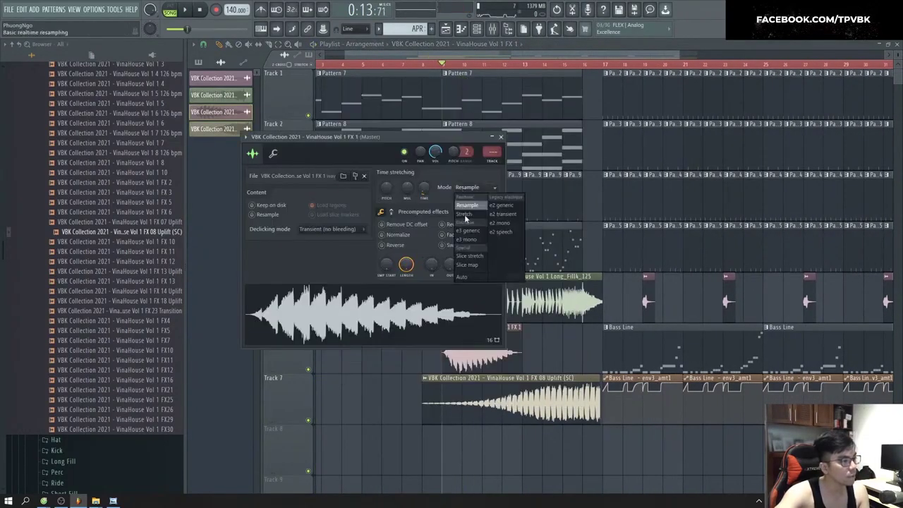
{"action": "left_click", "coordinate": [473, 278]}
{"action": "key", "text": "space"}
Step: Fit the FX 08 Uplift (SC) clip to the project tempo in Auto stretch mode and move it to bar 9
{"action": "double_click", "coordinate": [474, 395]}
{"action": "left_click", "coordinate": [477, 200]}
{"action": "left_click", "coordinate": [479, 289]}
{"action": "key", "text": "space"}
{"action": "right_click", "coordinate": [437, 201]}
{"action": "left_click", "coordinate": [455, 216]}
{"action": "left_click", "coordinate": [464, 255]}
{"action": "left_click", "coordinate": [477, 199]}
{"action": "right_click", "coordinate": [564, 467]}
{"action": "left_click_drag", "start_coordinate": [540, 406], "coordinate": [560, 405]}
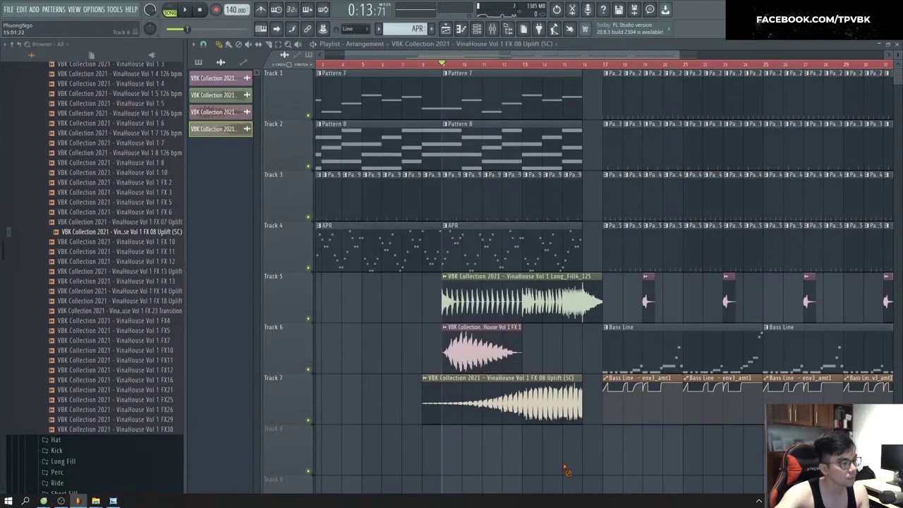
Step: Play from bar 9 and turn down the channel volumes of FX 08 Uplift (SC) and FX 1
{"action": "key", "text": "space"}
{"action": "double_click", "coordinate": [524, 399]}
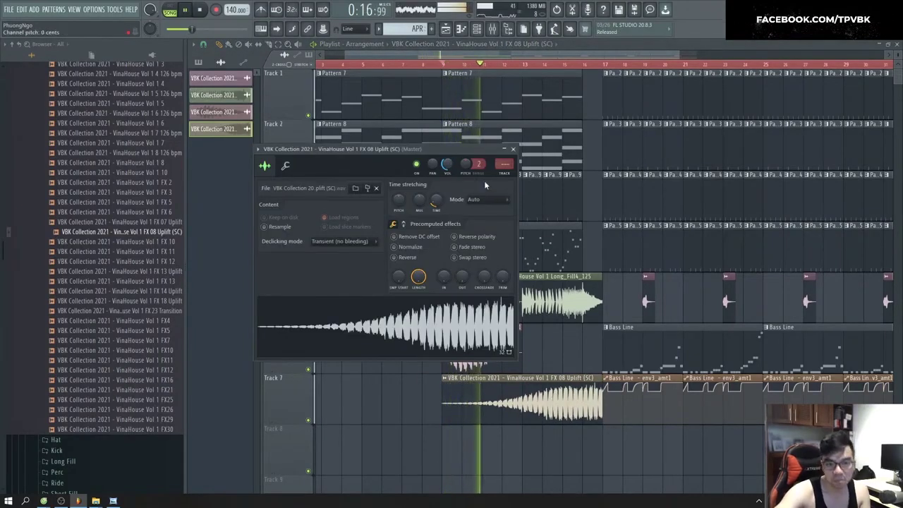
{"action": "left_click", "coordinate": [514, 151]}
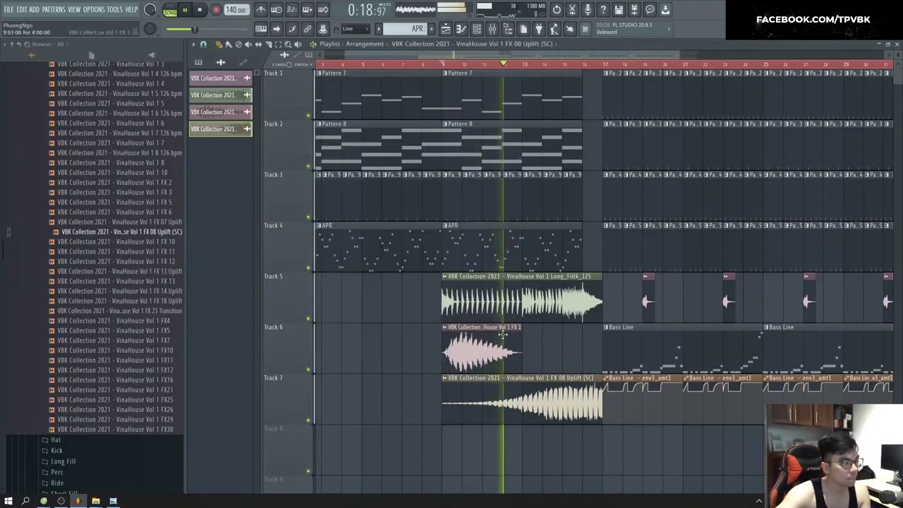
{"action": "double_click", "coordinate": [494, 342]}
{"action": "mouse_move", "coordinate": [435, 152]}
{"action": "left_mouse_down"}
{"action": "mouse_move", "coordinate": [435, 166]}
{"action": "mouse_move", "coordinate": [434, 157]}
{"action": "left_mouse_up"}
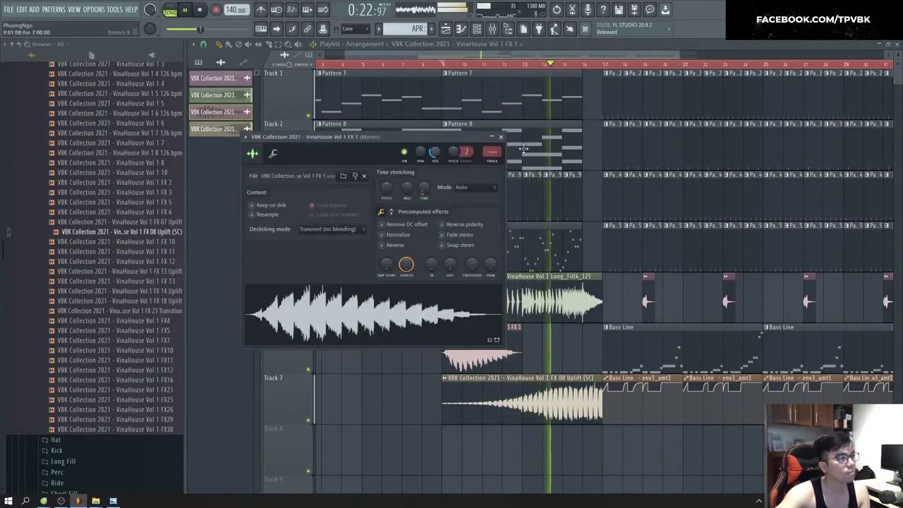
{"action": "left_click", "coordinate": [500, 136]}
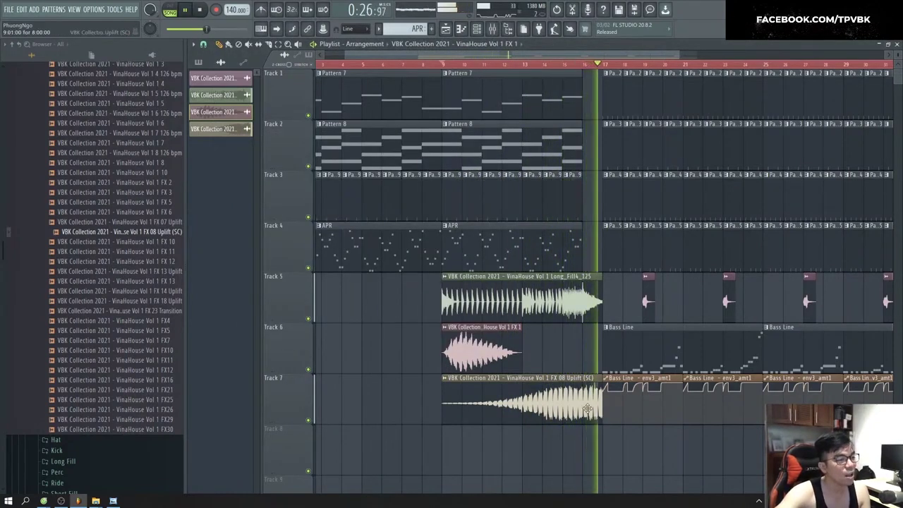
Step: Shorten the FX 08 Uplift (SC) clip on Track 7 to end at bar 16 by trimming, undoing the stretched version
{"action": "left_click_drag", "start_coordinate": [601, 408], "coordinate": [584, 413]}
{"action": "key", "text": "space"}
{"action": "key", "text": "ctrl+z"}
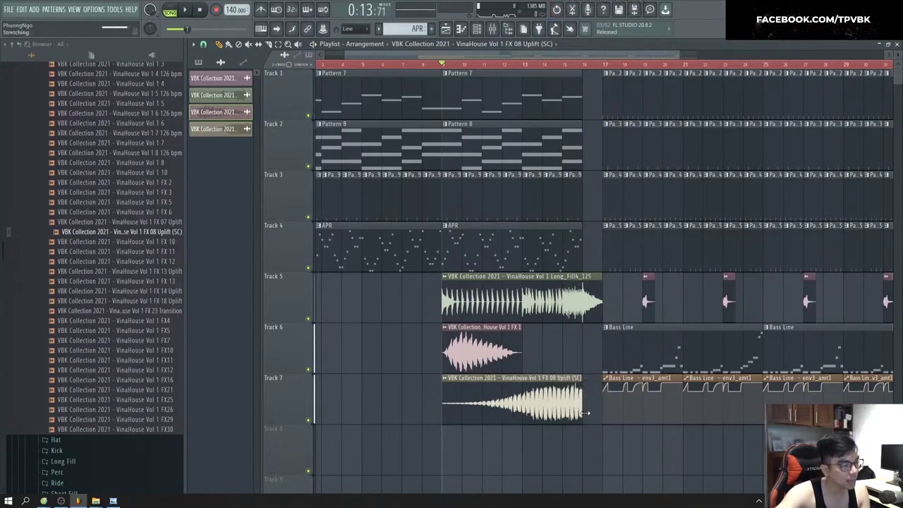
{"action": "key", "text": "ctrl+z"}
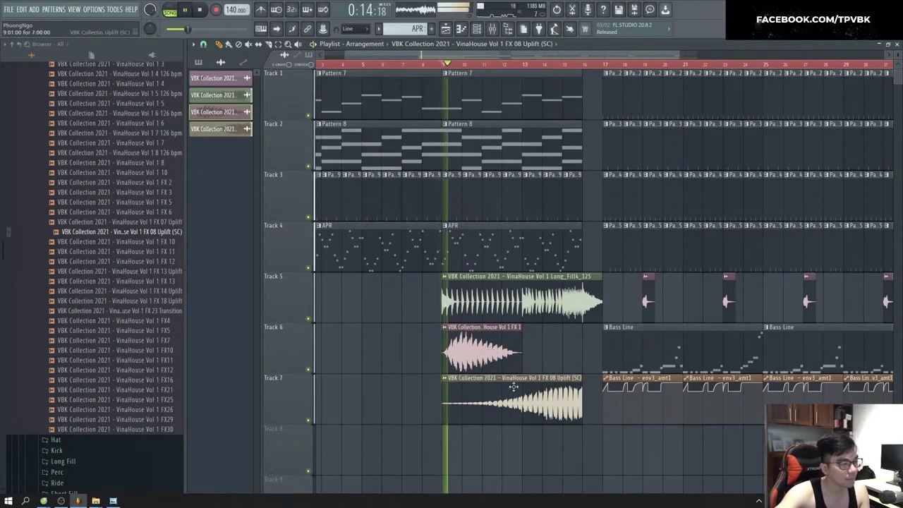
Step: Move the FX 1 clip onto Track 7 over the uplift at bar 9 and undo the stray clip edits
{"action": "left_click_drag", "start_coordinate": [465, 336], "coordinate": [466, 387]}
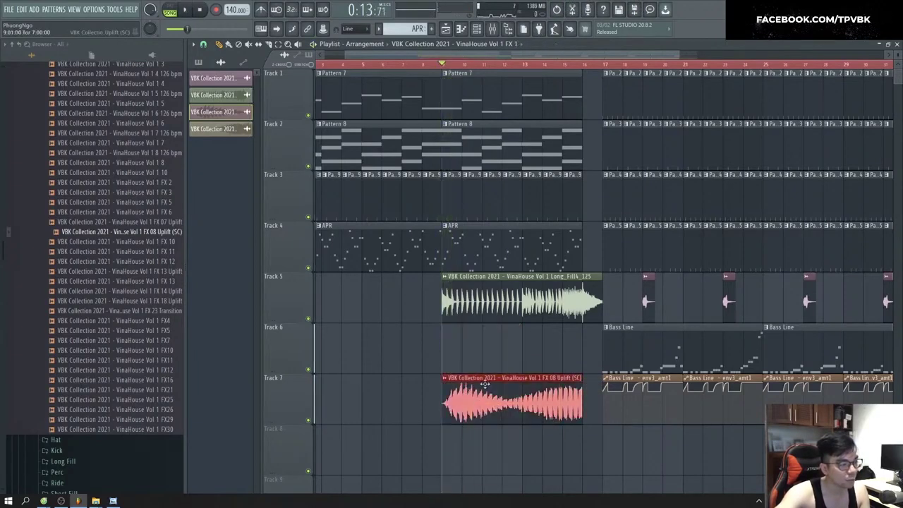
{"action": "key", "text": "ctrl+z"}
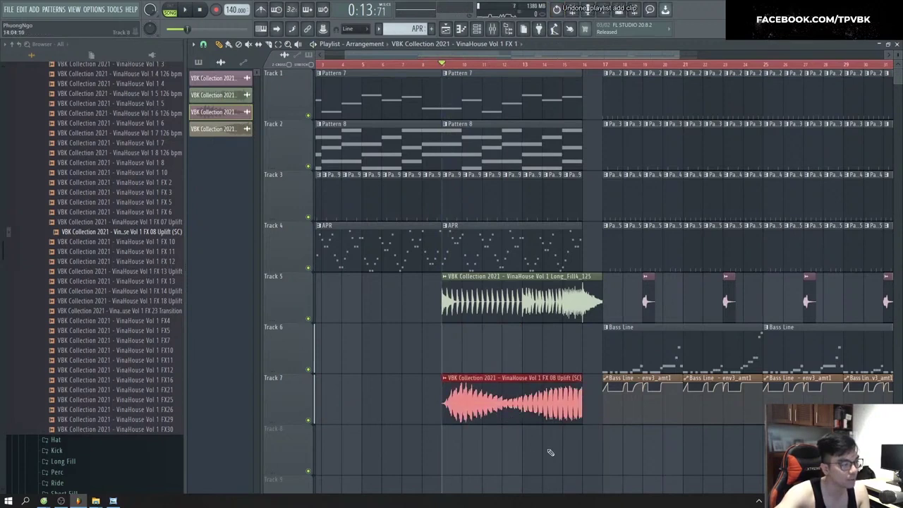
{"action": "key", "text": "ctrl+z"}
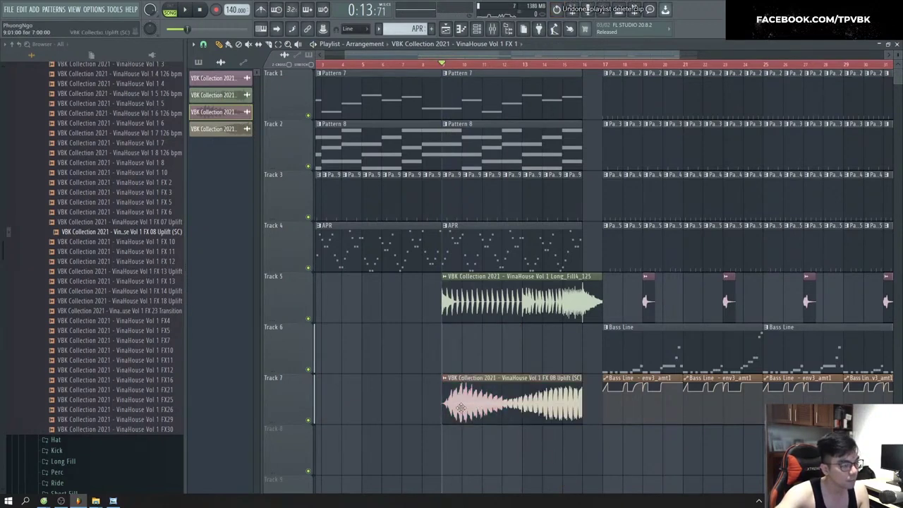
{"action": "right_click", "coordinate": [484, 413]}
{"action": "key", "text": "ctrl+z"}
Step: Move the overlapping FX 1 and FX 08 Uplift (SC) clips to Track 8 at bar 9 and copy them to bars 17 and 25
{"action": "mouse_move", "coordinate": [445, 451]}
{"action": "left_mouse_down"}
{"action": "mouse_move", "coordinate": [558, 404]}
{"action": "mouse_move", "coordinate": [546, 455]}
{"action": "mouse_move", "coordinate": [789, 457]}
{"action": "left_mouse_up"}
{"action": "scroll", "coordinate": [709, 462], "scroll_direction": "down", "scroll_amount": 2}
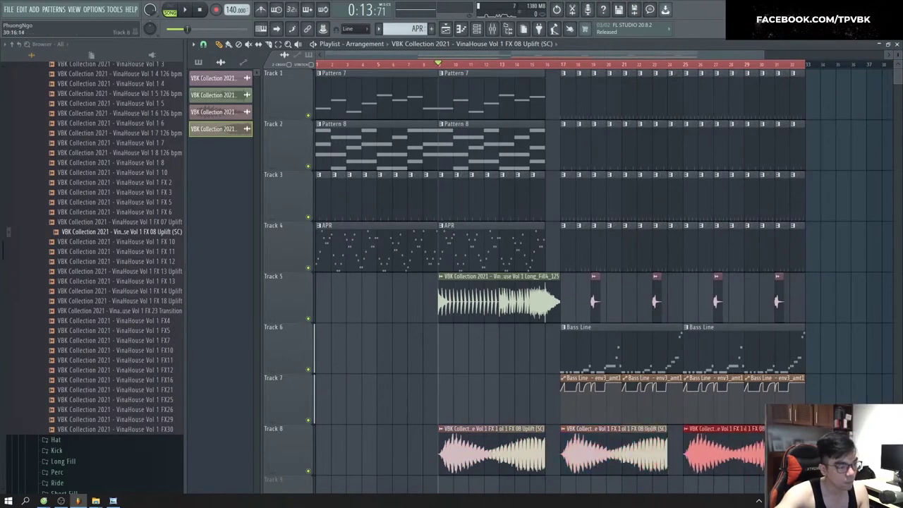
{"action": "scroll", "coordinate": [765, 457], "scroll_direction": "up", "scroll_amount": 2}
Step: Extend the copied uplifts on Track 8 to fill eight bars and delete the FX copy at bar 17
{"action": "key", "text": "space"}
{"action": "left_click", "coordinate": [572, 462], "text": "ctrl"}
{"action": "scroll", "coordinate": [630, 457], "scroll_direction": "down", "scroll_amount": 2}
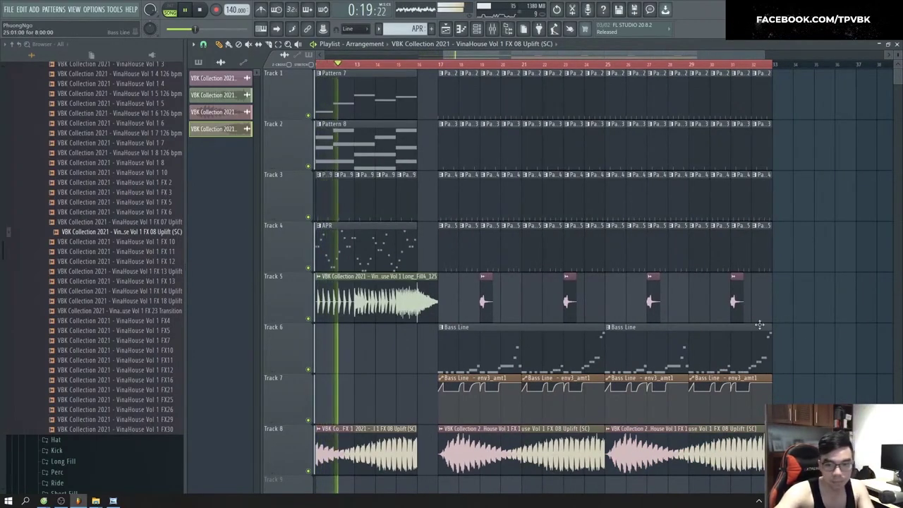
{"action": "right_click", "coordinate": [563, 434]}
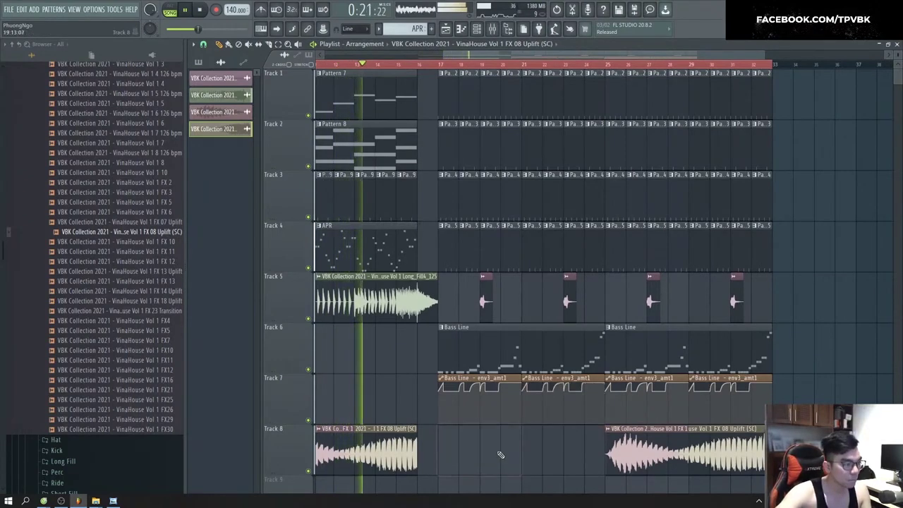
{"action": "left_click_drag", "start_coordinate": [539, 55], "coordinate": [496, 55]}
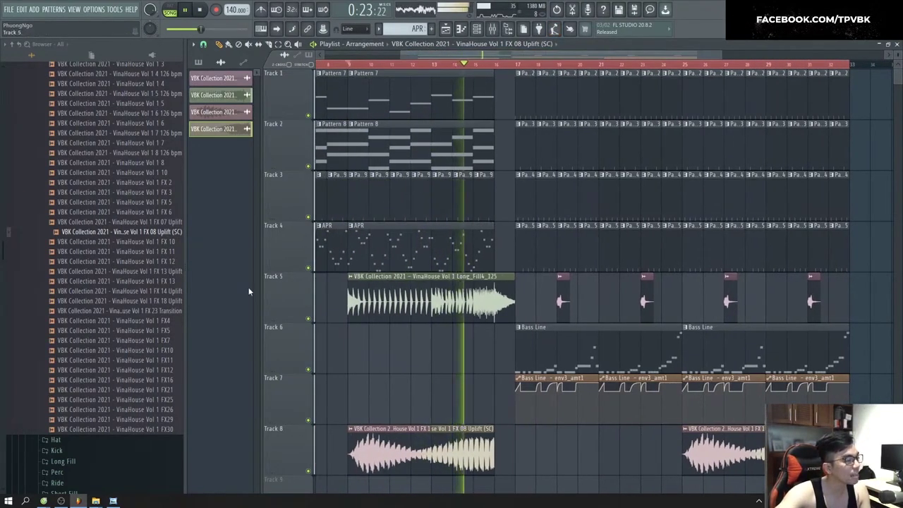
Step: Stop playback, collapse the FX sample folder and open the Short Fill folder of the VinaHouse Vol 1 pack
{"action": "scroll", "coordinate": [110, 249], "scroll_direction": "up", "scroll_amount": 4}
{"action": "key", "text": "space"}
{"action": "left_click", "coordinate": [95, 250]}
{"action": "left_click", "coordinate": [76, 219]}
{"action": "left_click", "coordinate": [76, 219]}
{"action": "left_click", "coordinate": [77, 219]}
{"action": "left_click", "coordinate": [76, 218]}
{"action": "left_click", "coordinate": [63, 199]}
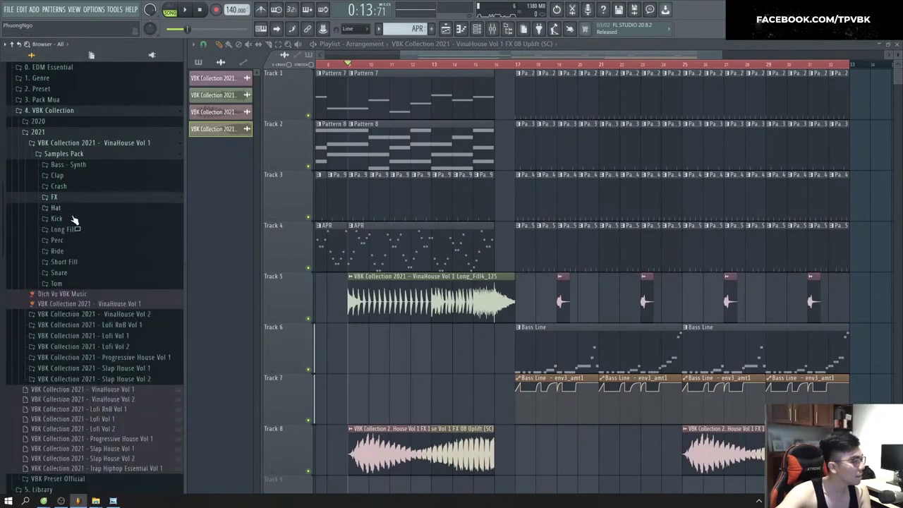
{"action": "left_click", "coordinate": [83, 261]}
Step: Audition the VinaHouse Vol 1 short fills and place Fill_09 on Track 6 at bar 16
{"action": "left_click", "coordinate": [114, 226]}
{"action": "scroll", "coordinate": [117, 271], "scroll_direction": "up", "scroll_amount": 2}
{"action": "left_click", "coordinate": [127, 217]}
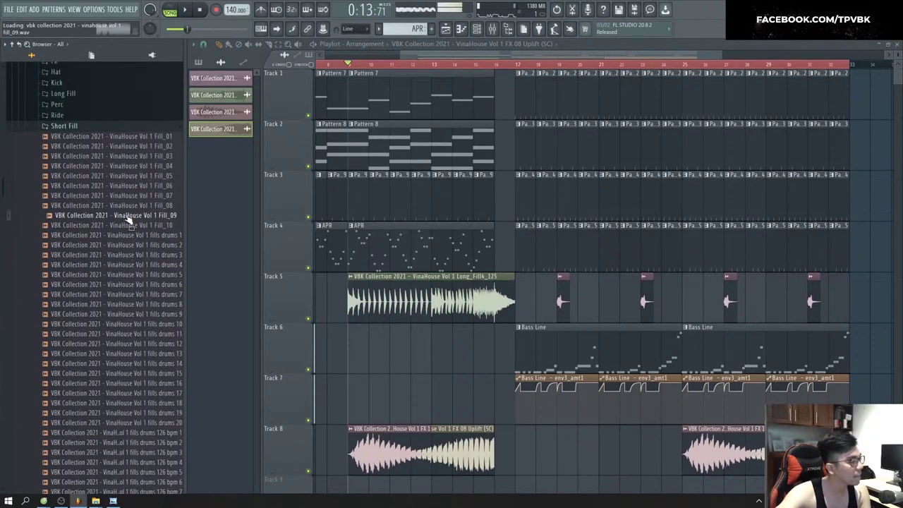
{"action": "left_click", "coordinate": [142, 215]}
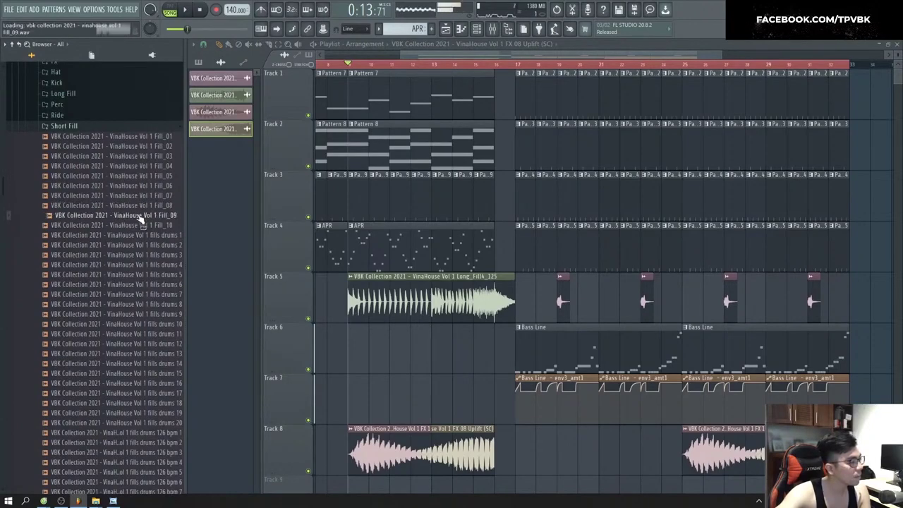
{"action": "left_click_drag", "start_coordinate": [484, 374], "coordinate": [499, 353]}
Step: Fit the Fill_09 clip at bar 16 to the project tempo using its estimated tempo and Auto stretch mode
{"action": "scroll", "coordinate": [499, 352], "scroll_direction": "up", "scroll_amount": 4}
{"action": "double_click", "coordinate": [519, 353]}
{"action": "right_click", "coordinate": [451, 215]}
{"action": "left_click", "coordinate": [462, 231]}
{"action": "left_click", "coordinate": [466, 254]}
{"action": "left_click", "coordinate": [498, 214]}
{"action": "left_click", "coordinate": [498, 301]}
{"action": "key", "text": "space"}
{"action": "key", "text": "Escape"}
Step: Listen to the arrangement from bar 1 and again from bar 9
{"action": "scroll", "coordinate": [565, 296], "scroll_direction": "down", "scroll_amount": 4}
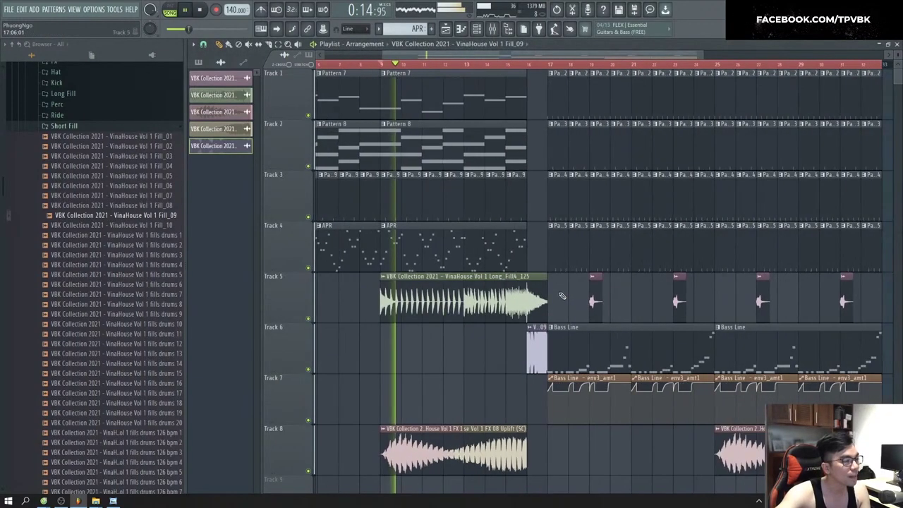
{"action": "left_click_drag", "start_coordinate": [416, 56], "coordinate": [335, 58]}
{"action": "left_click", "coordinate": [326, 65]}
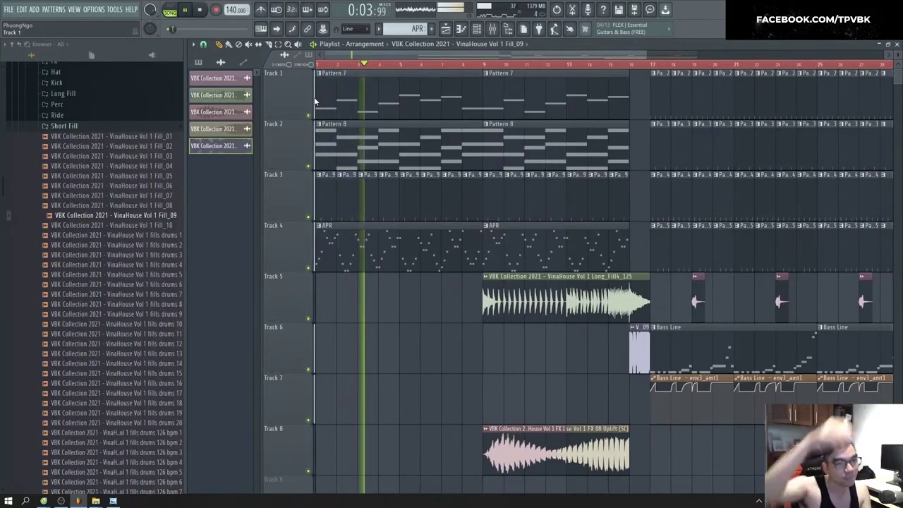
{"action": "scroll", "coordinate": [406, 295], "scroll_direction": "down", "scroll_amount": 2}
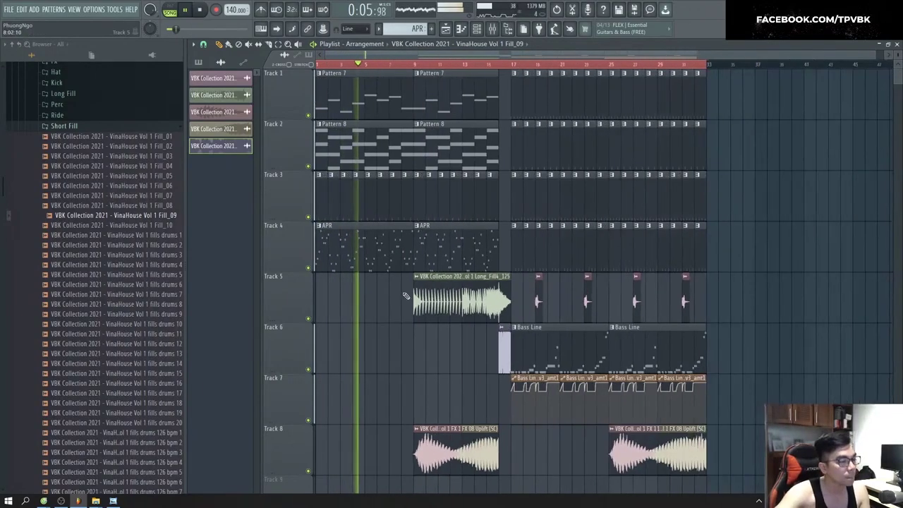
{"action": "scroll", "coordinate": [392, 229], "scroll_direction": "up", "scroll_amount": 2}
{"action": "left_click", "coordinate": [432, 72]}
{"action": "left_click", "coordinate": [431, 65]}
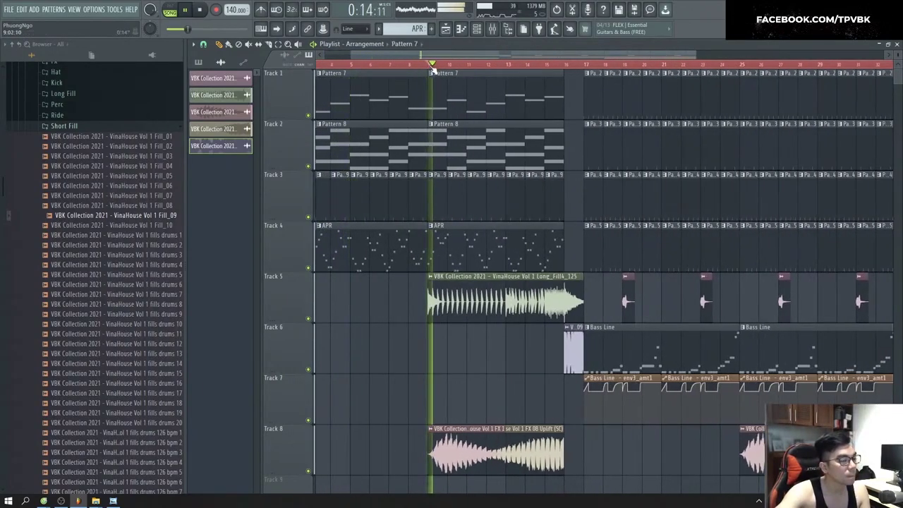
Step: Erase the Pattern 4 and Pattern 5 clips on Tracks 3 and 4 across bars 17 to 24, keeping the Track 5 effect clips
{"action": "scroll", "coordinate": [728, 248], "scroll_direction": "down", "scroll_amount": 1}
{"action": "scroll", "coordinate": [719, 247], "scroll_direction": "up", "scroll_amount": 3}
{"action": "left_click_drag", "start_coordinate": [409, 249], "coordinate": [694, 255]}
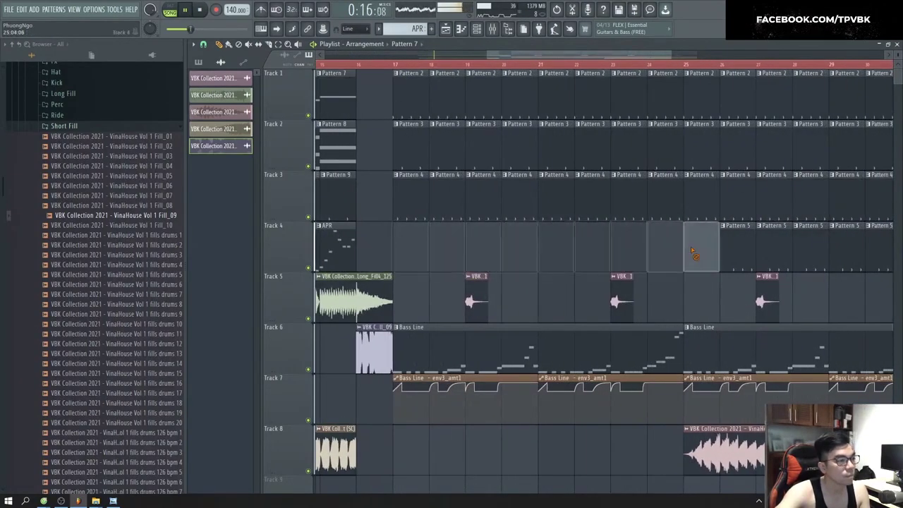
{"action": "key", "text": "ctrl+z"}
{"action": "mouse_move", "coordinate": [401, 260]}
{"action": "left_mouse_down"}
{"action": "mouse_move", "coordinate": [654, 254]}
{"action": "mouse_move", "coordinate": [409, 212]}
{"action": "left_mouse_up"}
{"action": "scroll", "coordinate": [469, 259], "scroll_direction": "down", "scroll_amount": 2}
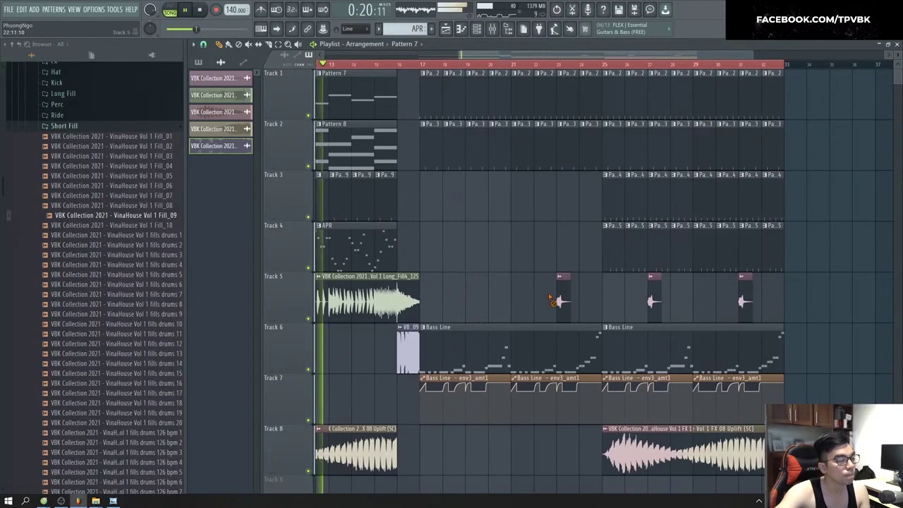
{"action": "key", "text": "ctrl+z"}
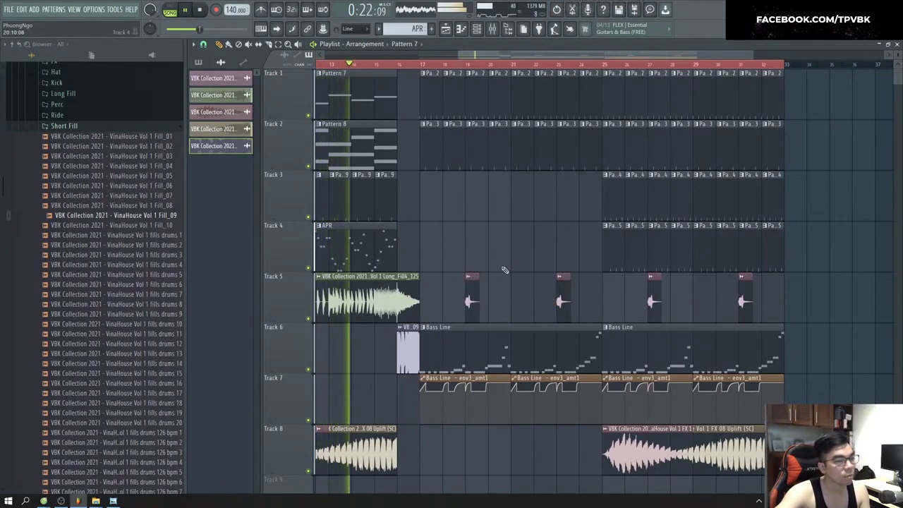
Step: Play the arrangement briefly from bar 1, stop it, and bring up the channel rack with all channels listed
{"action": "key", "text": "space"}
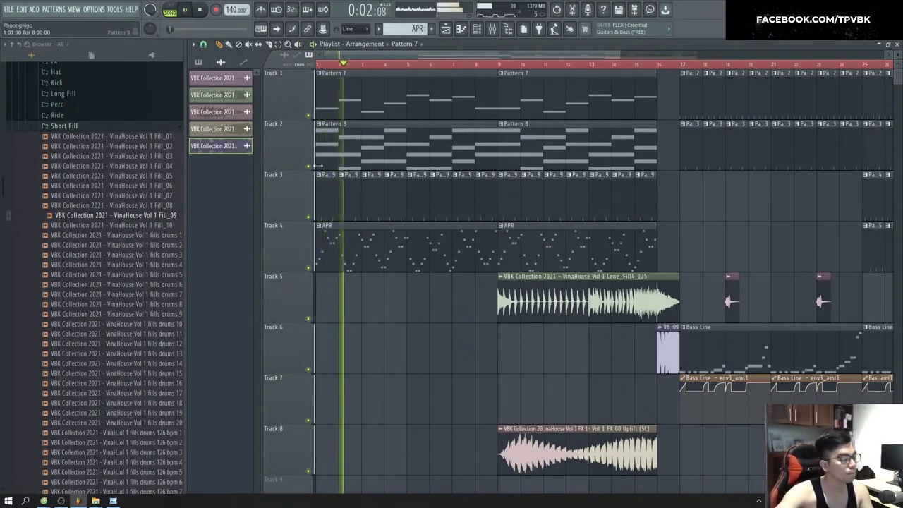
{"action": "key", "text": "F6"}
{"action": "key", "text": "space"}
{"action": "left_click", "coordinate": [270, 50]}
{"action": "left_click", "coordinate": [259, 62]}
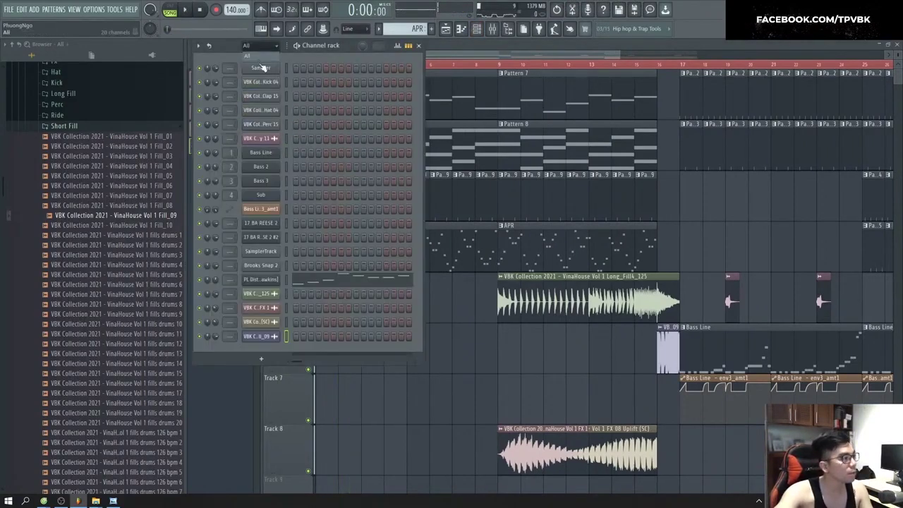
Step: Rename the Kick 04 sample channel to Kick and the Clap 15 sample channel to Clap
{"action": "right_click", "coordinate": [269, 86]}
{"action": "left_click", "coordinate": [300, 106]}
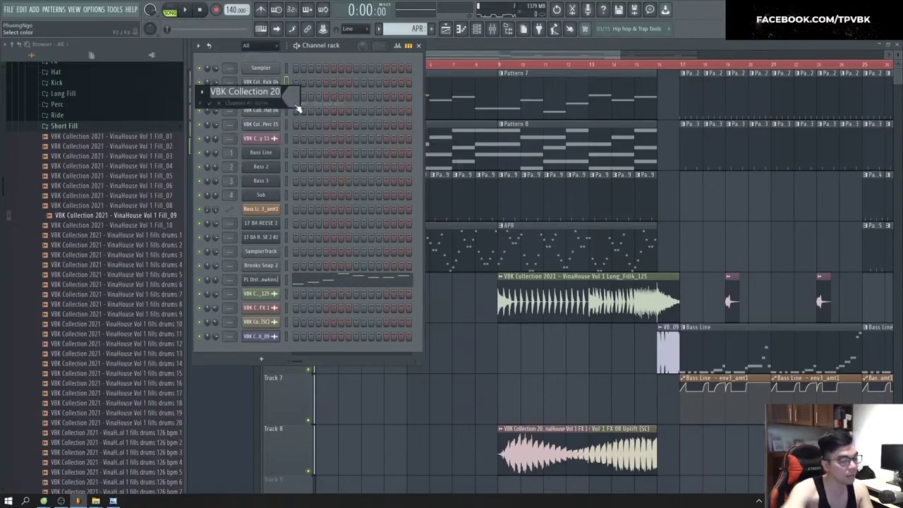
{"action": "type", "text": "Kick"}
{"action": "key", "text": "Return"}
{"action": "right_click", "coordinate": [278, 99]}
{"action": "left_click", "coordinate": [309, 119]}
{"action": "key", "text": "Escape"}
{"action": "right_click", "coordinate": [278, 100]}
{"action": "left_click", "coordinate": [308, 119]}
{"action": "type", "text": "Clap"}
{"action": "key", "text": "Return"}
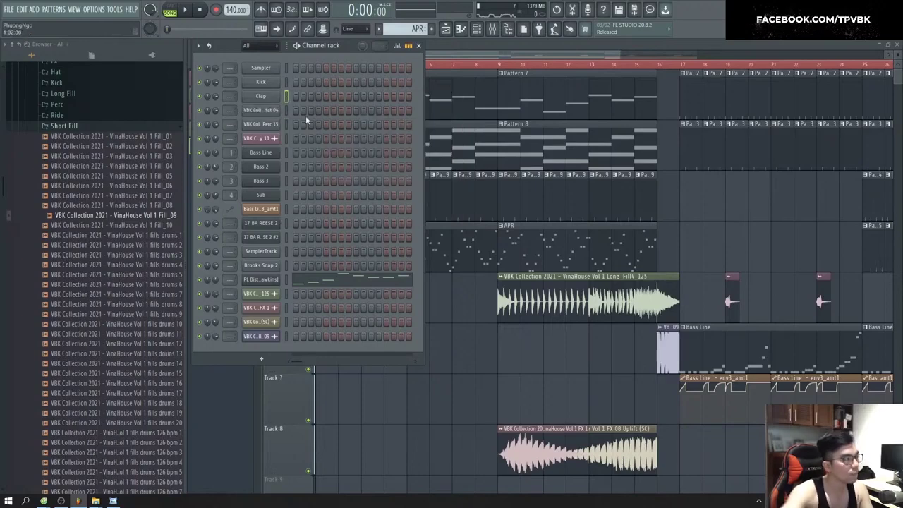
Step: Rename the Hat 04 sample channel to Hat and the Perc 15 sample channel to Per
{"action": "right_click", "coordinate": [278, 110]}
{"action": "left_click", "coordinate": [311, 127]}
{"action": "type", "text": "Hat"}
{"action": "key", "text": "Return"}
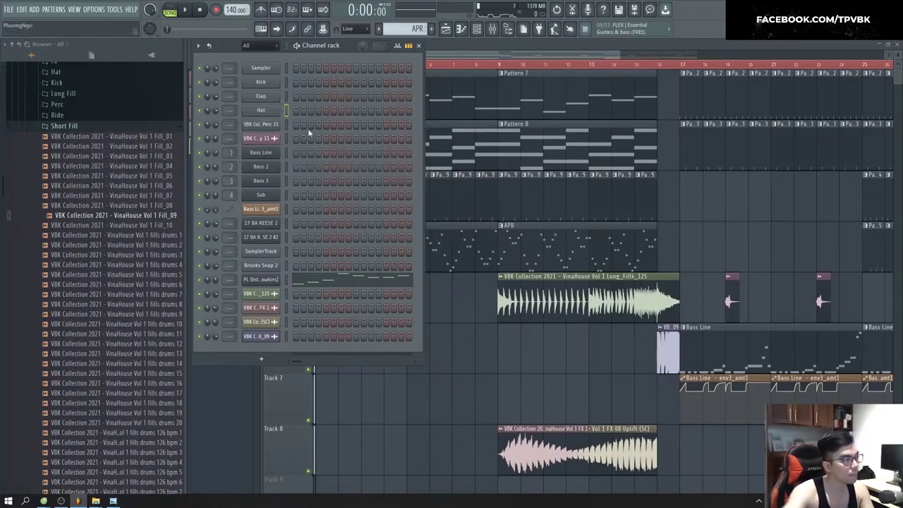
{"action": "right_click", "coordinate": [261, 124]}
{"action": "left_click", "coordinate": [309, 142]}
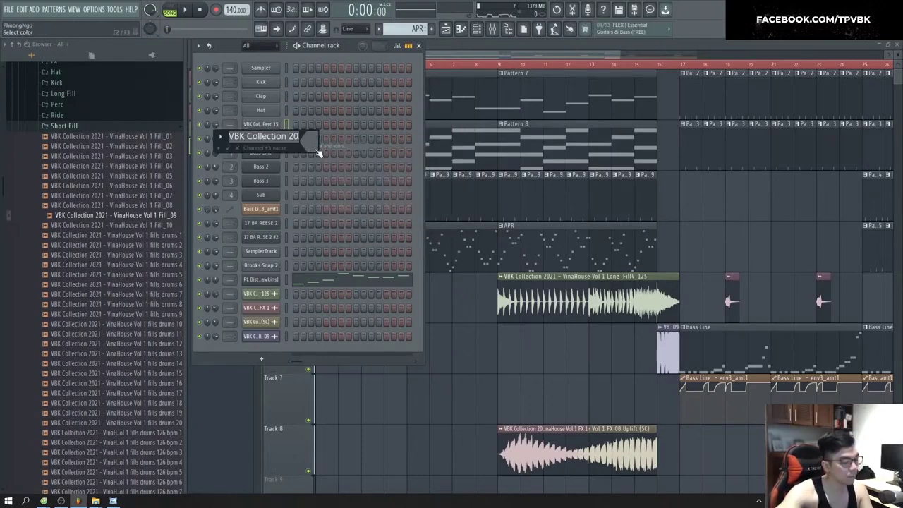
{"action": "type", "text": "Per"}
{"action": "key", "text": "Return"}
Step: Rename the perc and foley 11 audio clip channel to Fx
{"action": "left_click", "coordinate": [273, 140]}
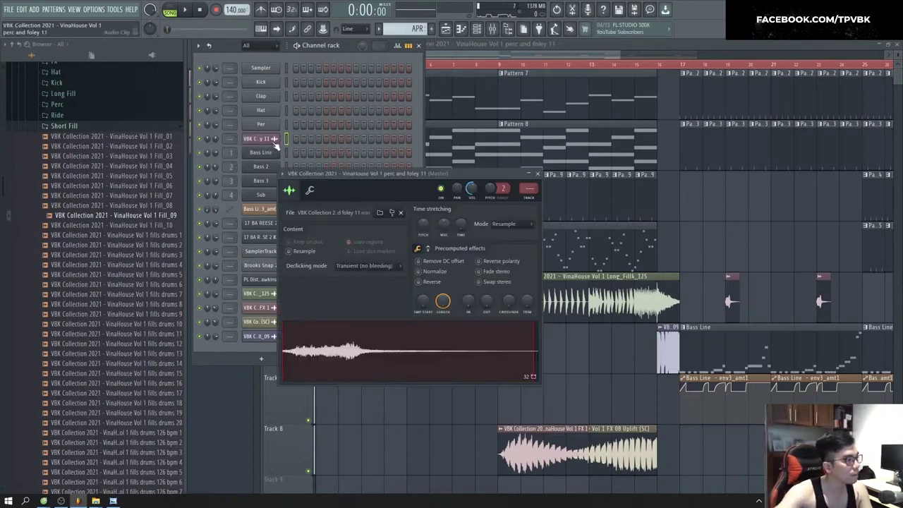
{"action": "key", "text": "F2"}
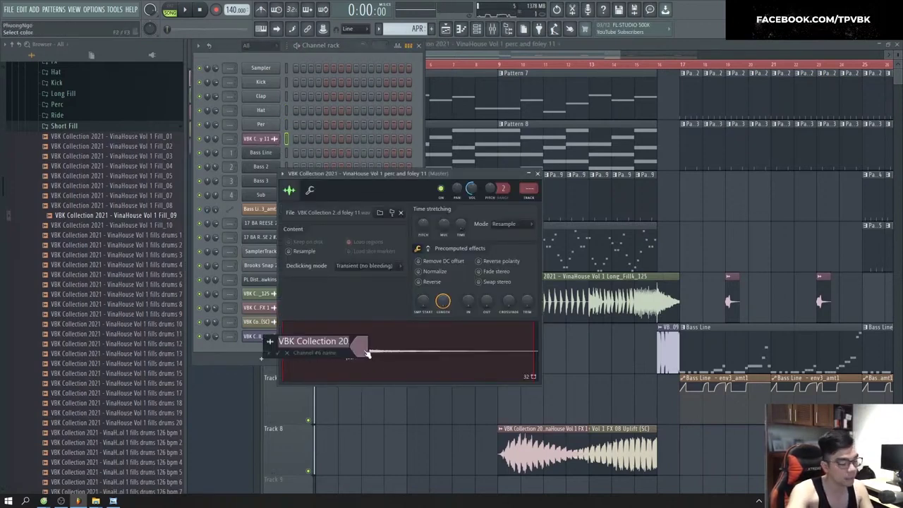
{"action": "type", "text": "Fx"}
{"action": "key", "text": "Return"}
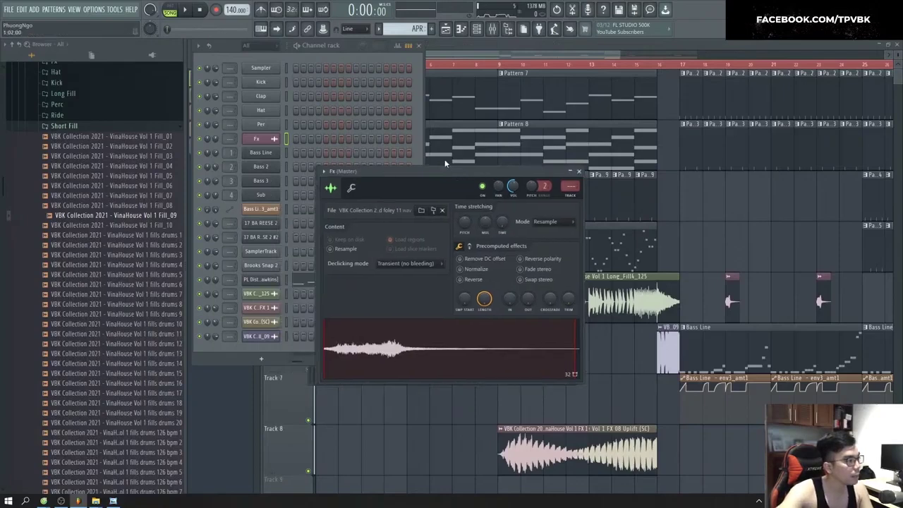
Step: Rename the first 17 BA REESE 2 channel to Re Basss and its second copy to Pad
{"action": "right_click", "coordinate": [273, 225]}
{"action": "left_click", "coordinate": [316, 245]}
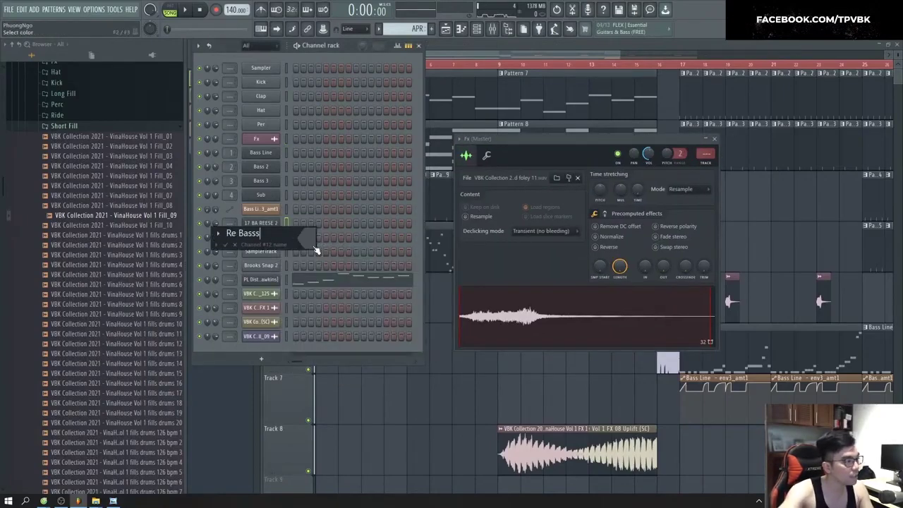
{"action": "key", "text": "Return"}
{"action": "left_click", "coordinate": [263, 237]}
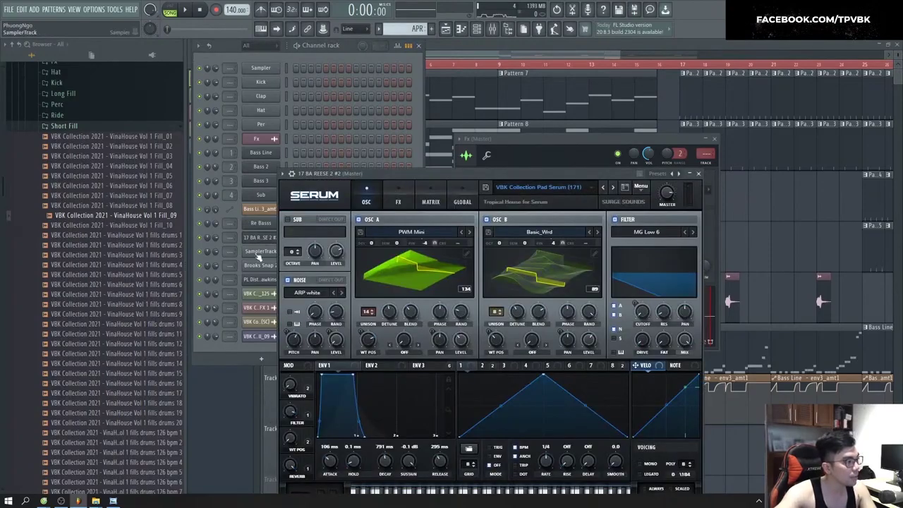
{"action": "right_click", "coordinate": [262, 245]}
{"action": "left_click", "coordinate": [304, 260]}
{"action": "type", "text": "Pad"}
{"action": "key", "text": "Return"}
Step: Delete the SamplerTrack channel below Pad
{"action": "left_click", "coordinate": [262, 251]}
{"action": "right_click", "coordinate": [281, 248]}
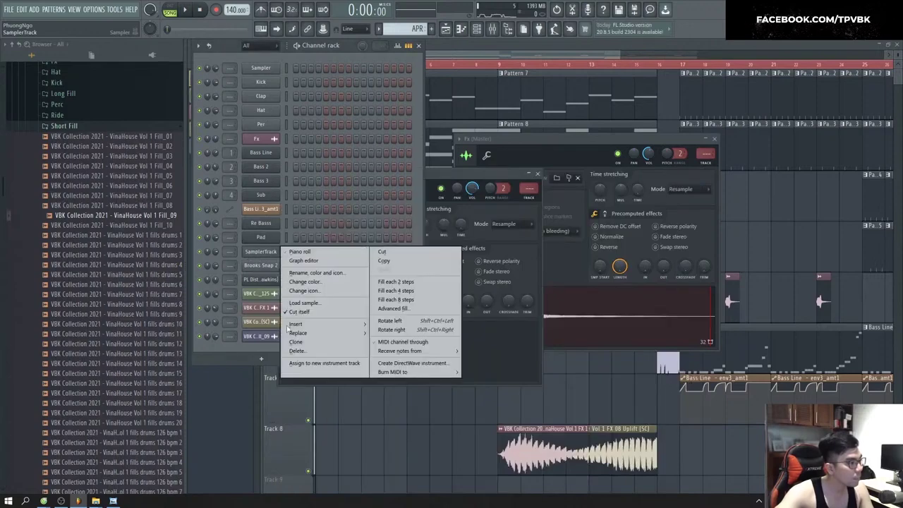
{"action": "left_click", "coordinate": [297, 351]}
Step: Rename the Brooks Snap 2 channel to Snap and the PL Distant Serum channel to ARP
{"action": "left_click", "coordinate": [262, 252]}
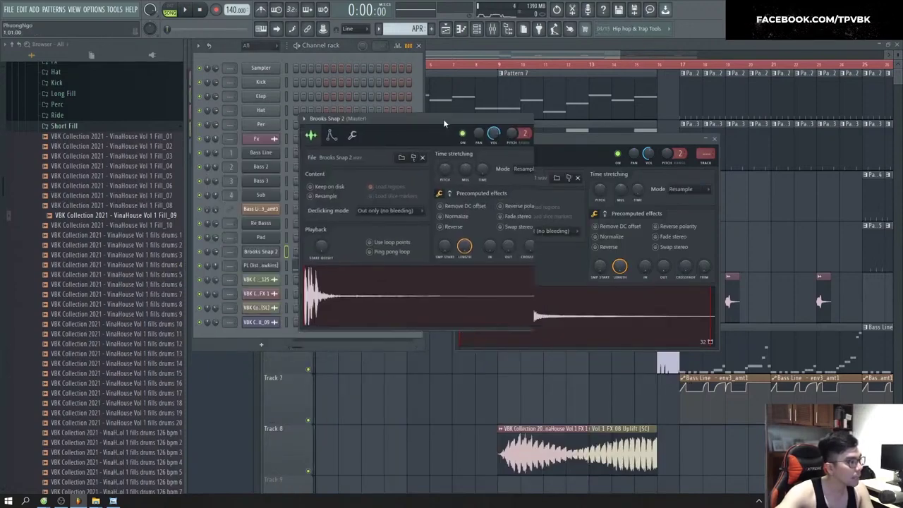
{"action": "right_click", "coordinate": [272, 245]}
{"action": "left_click", "coordinate": [314, 272]}
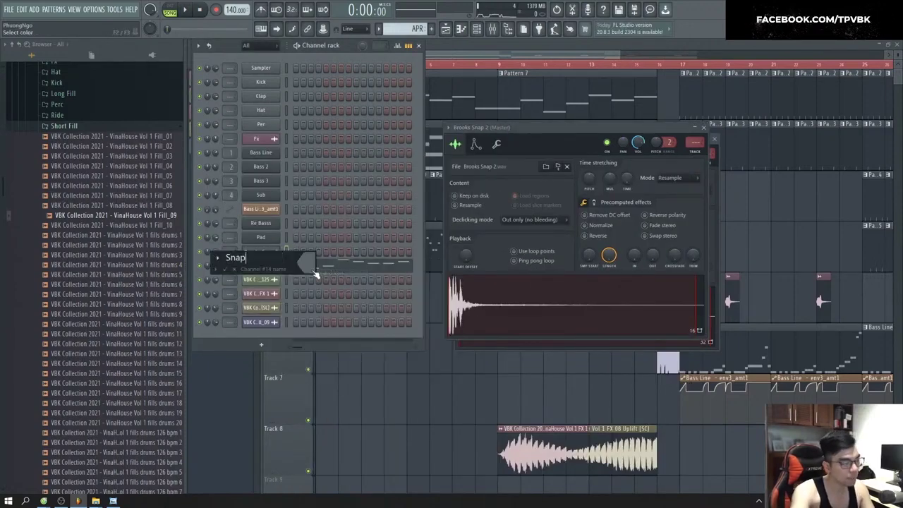
{"action": "type", "text": "Snap"}
{"action": "key", "text": "Return"}
{"action": "left_click", "coordinate": [262, 268]}
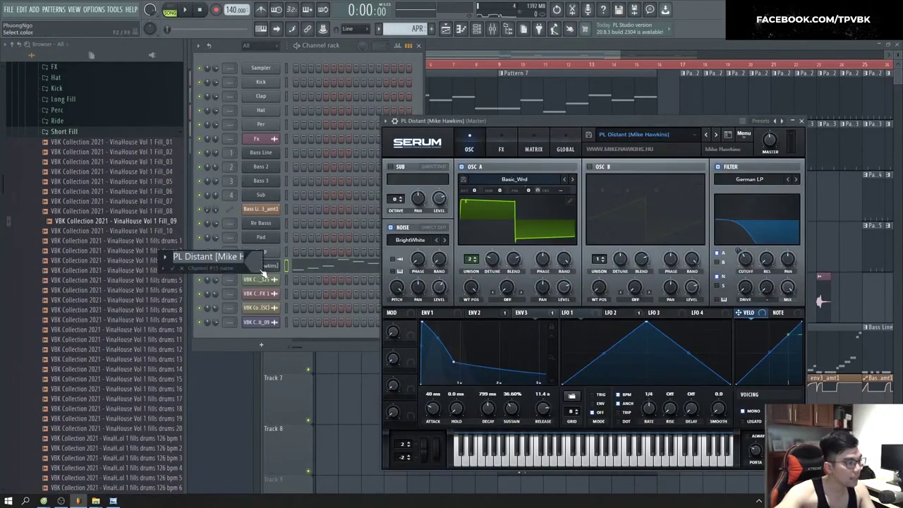
{"action": "left_click", "coordinate": [261, 271]}
{"action": "type", "text": "ARP"}
{"action": "key", "text": "Return"}
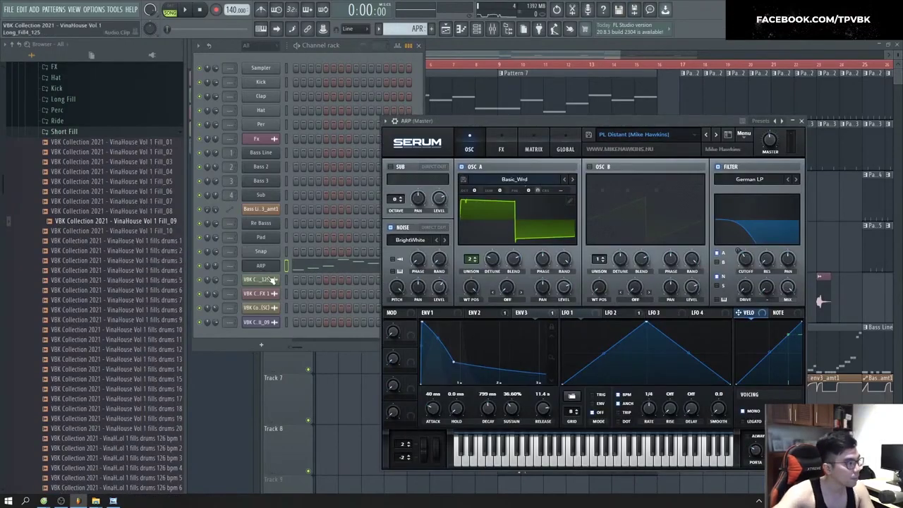
Step: Rename the Long_Fill4_125 audio clip channel to LF
{"action": "left_click", "coordinate": [271, 280]}
{"action": "left_click_drag", "start_coordinate": [358, 142], "coordinate": [611, 151]}
{"action": "key", "text": "F2"}
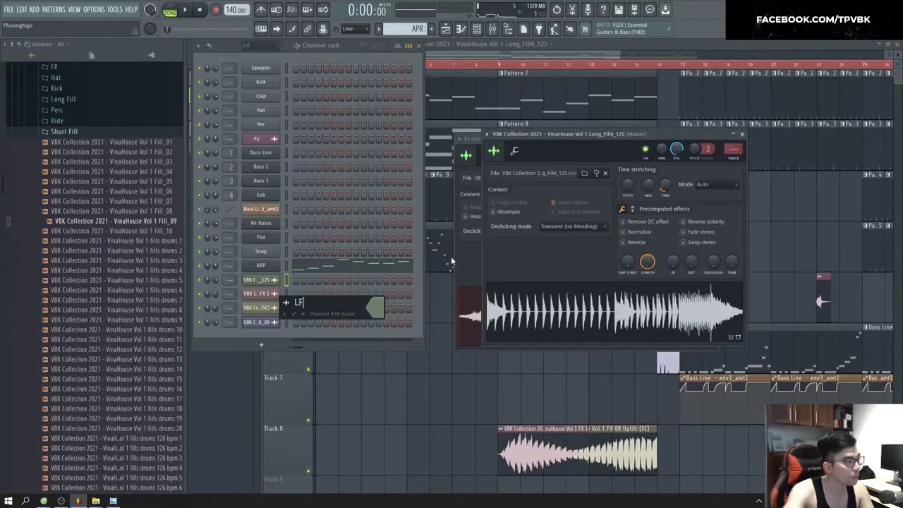
{"action": "key", "text": "Return"}
Step: Rename the FX 1 audio clip channel to Down and the FX 08 Uplift channel to Up
{"action": "left_click", "coordinate": [261, 293]}
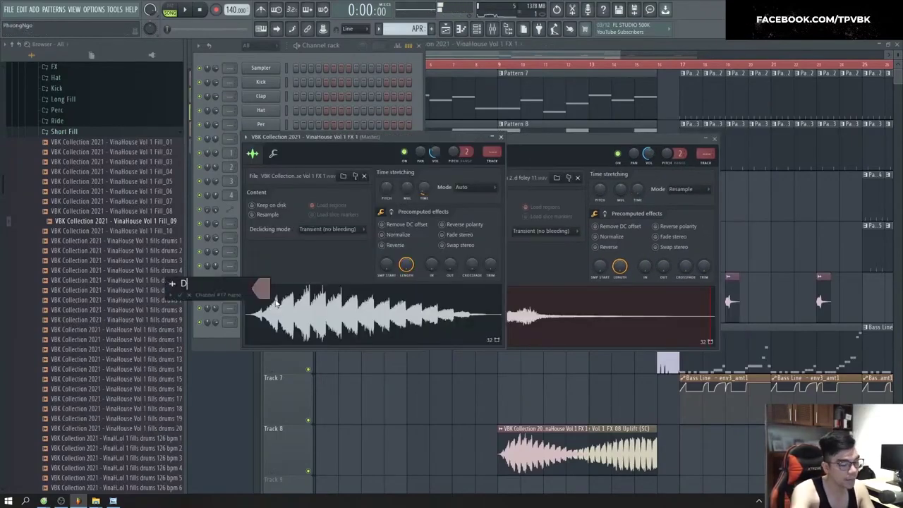
{"action": "type", "text": "n"}
{"action": "key", "text": "Return"}
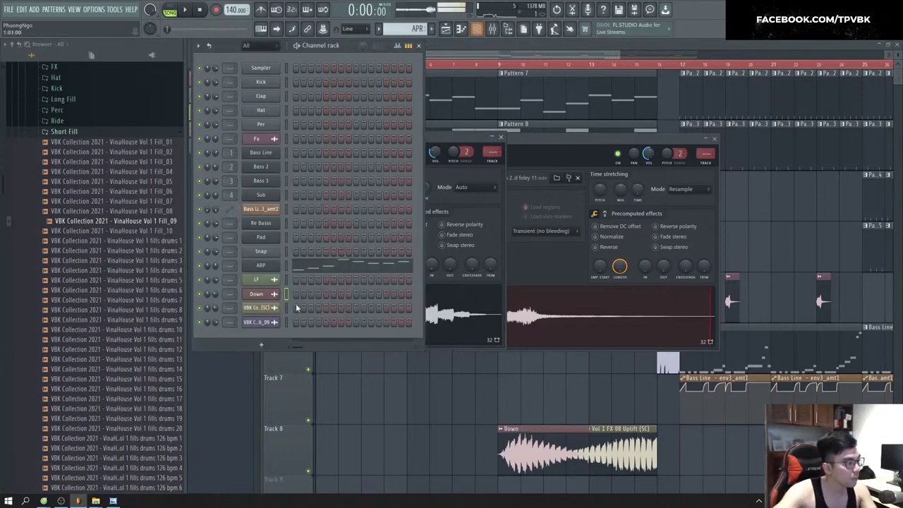
{"action": "key", "text": "F2"}
{"action": "type", "text": "Up"}
{"action": "key", "text": "Return"}
Step: Rename the short Fill_09 audio clip channel to SF
{"action": "key", "text": "F6"}
{"action": "right_click", "coordinate": [251, 323]}
{"action": "left_click", "coordinate": [257, 325]}
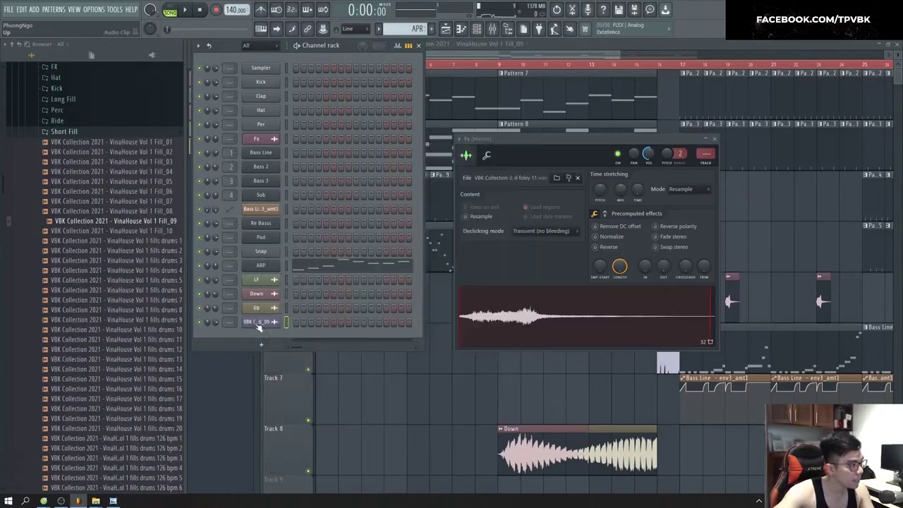
{"action": "left_click", "coordinate": [258, 324]}
{"action": "right_click", "coordinate": [341, 335]}
{"action": "left_click", "coordinate": [308, 340]}
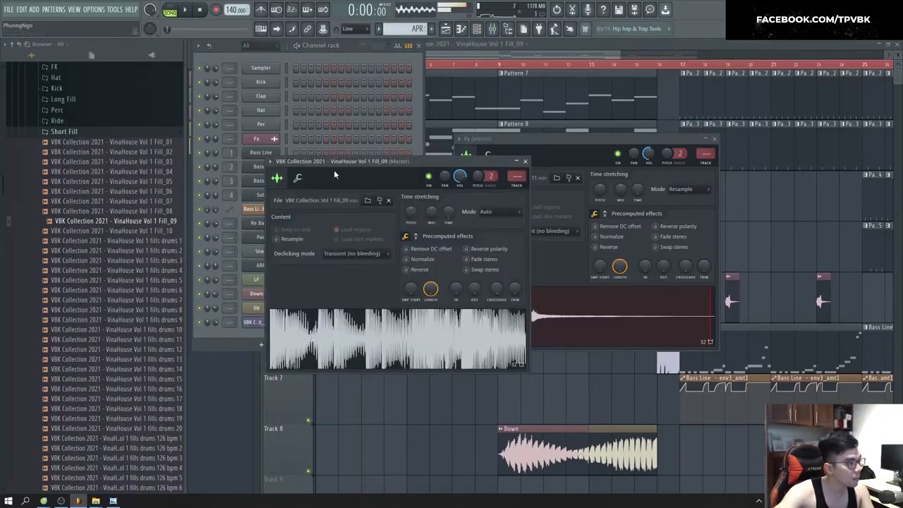
{"action": "left_click_drag", "start_coordinate": [334, 176], "coordinate": [463, 186]}
{"action": "right_click", "coordinate": [275, 322]}
{"action": "left_click", "coordinate": [311, 345]}
{"action": "type", "text": "SF"}
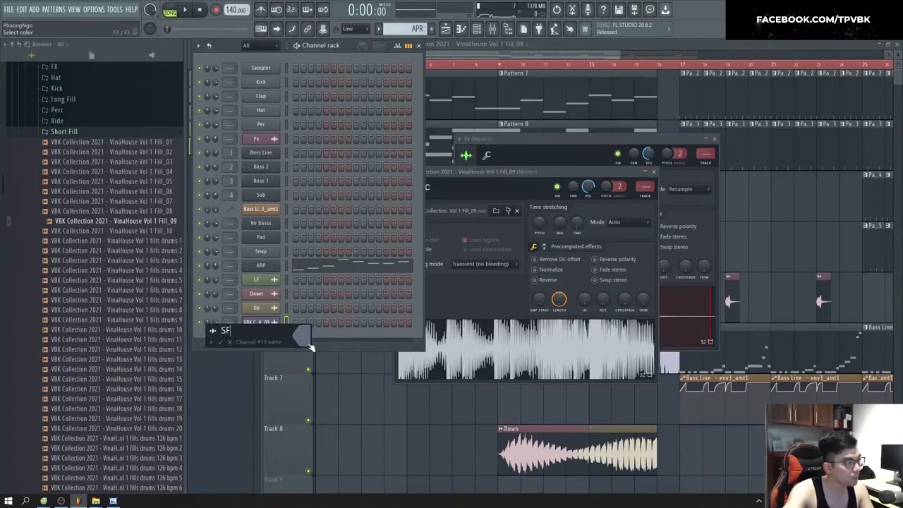
{"action": "key", "text": "Return"}
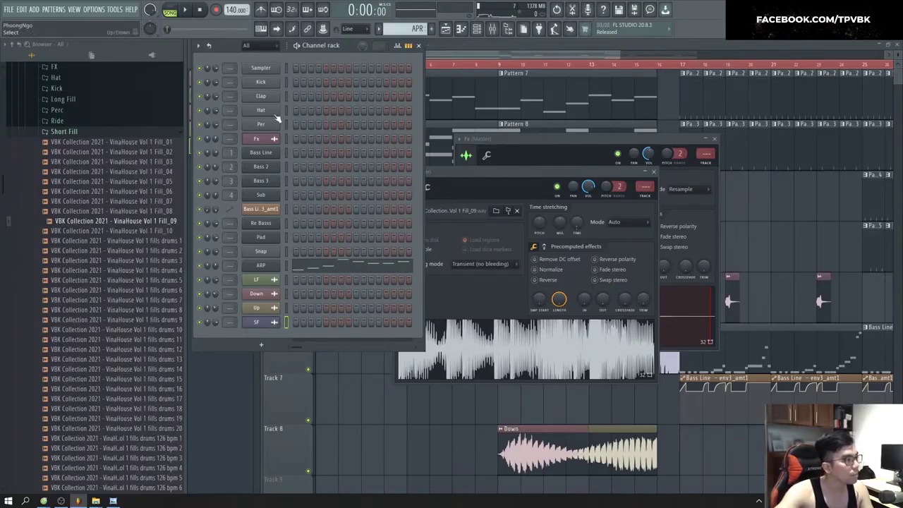
Step: Assign channels Re Basss through SF to mixer tracks 5 to 12, and Kick through Fx to mixer tracks 13 to 17
{"action": "left_click", "coordinate": [199, 46]}
{"action": "left_click", "coordinate": [233, 49]}
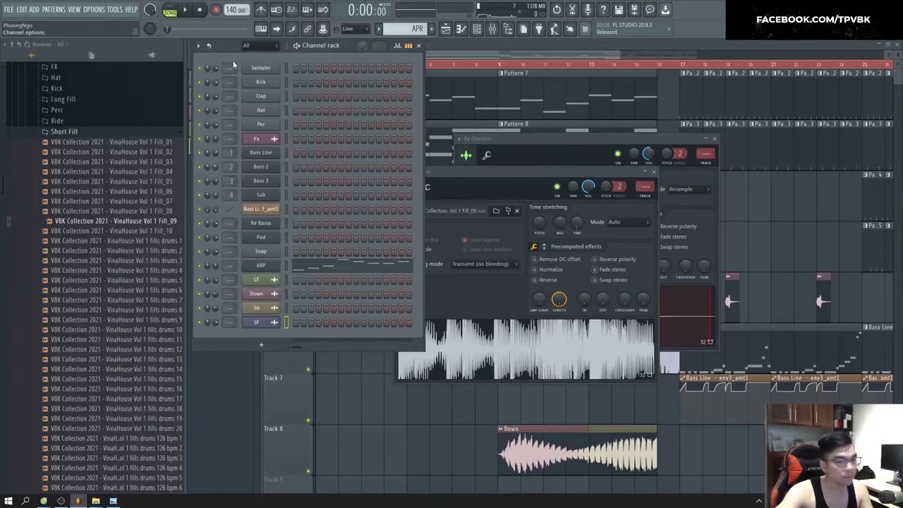
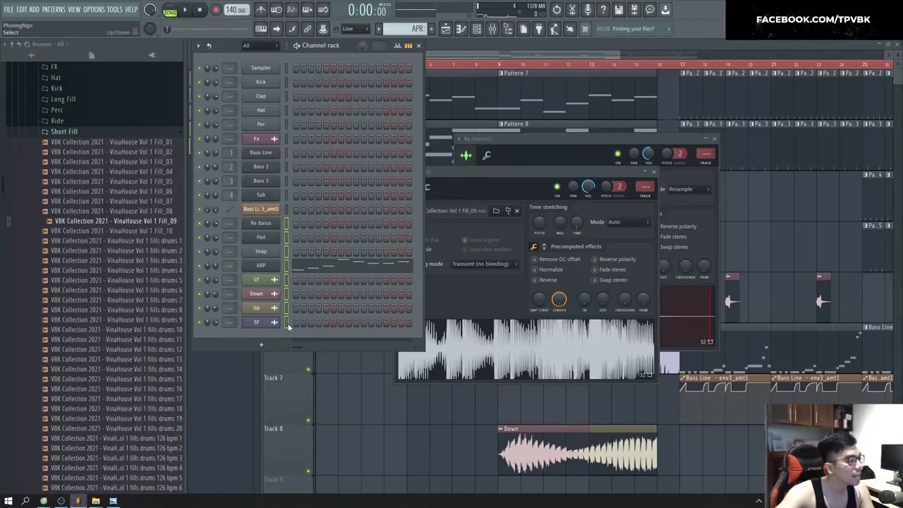
{"action": "key", "text": "ctrl+l"}
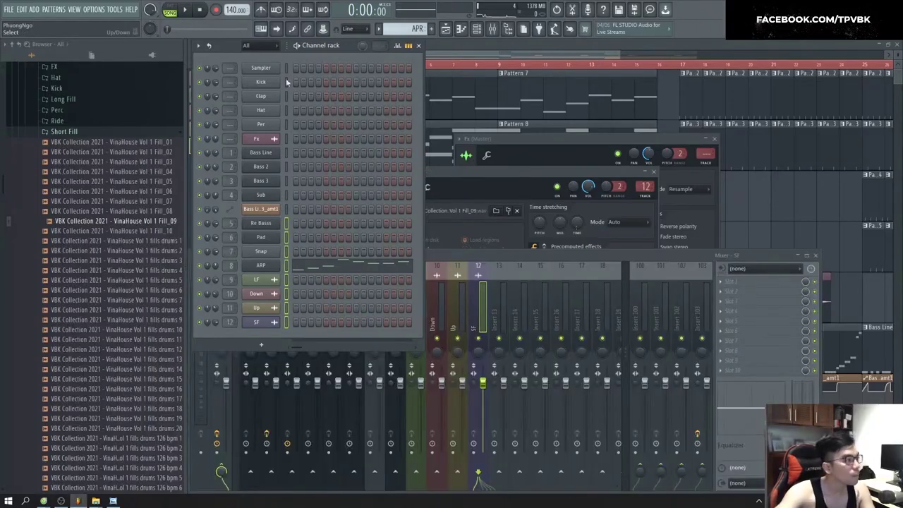
{"action": "left_click_drag", "start_coordinate": [285, 81], "coordinate": [283, 123]}
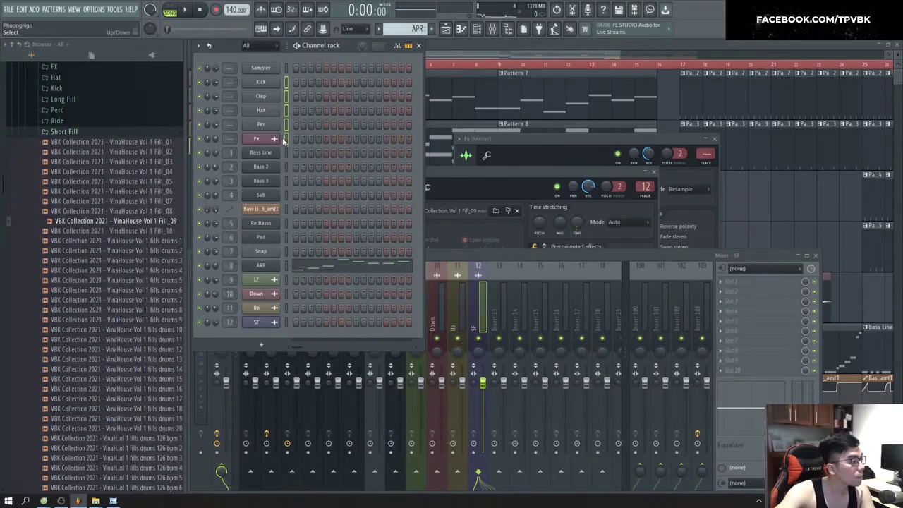
{"action": "key", "text": "ctrl+l"}
Step: Load the Sidechain track preset with Limiter and Kickstart onto mixer Insert 102, after trying the SR and Delay presets
{"action": "left_click", "coordinate": [538, 260]}
{"action": "left_click_drag", "start_coordinate": [338, 311], "coordinate": [419, 333]}
{"action": "left_click", "coordinate": [683, 325]}
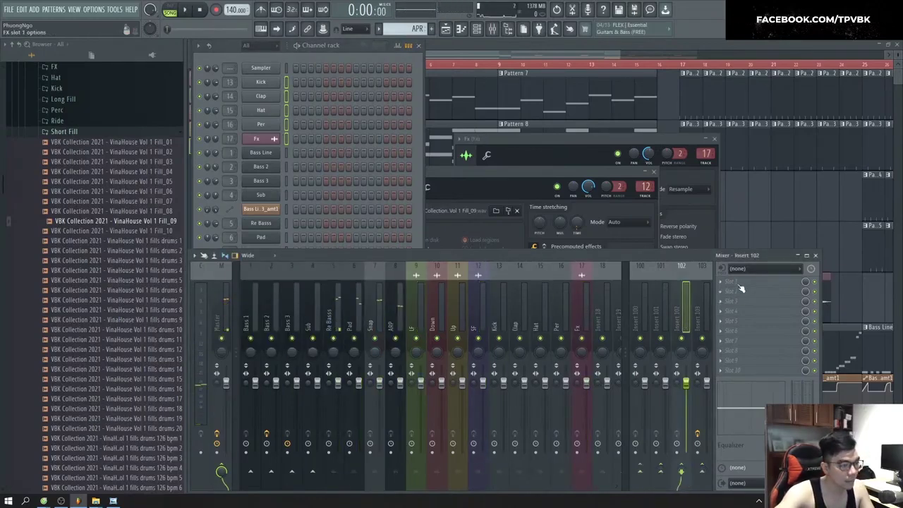
{"action": "right_click", "coordinate": [685, 310]}
{"action": "left_click", "coordinate": [717, 480]}
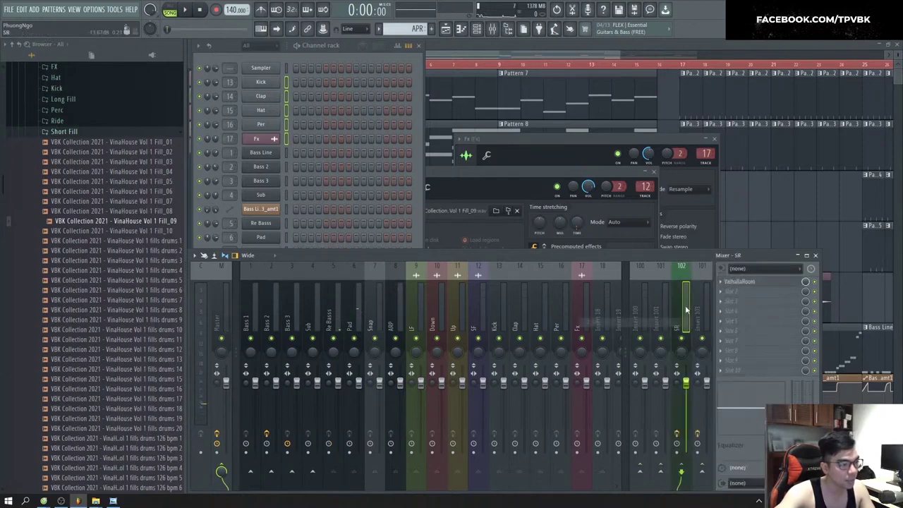
{"action": "right_click", "coordinate": [683, 319]}
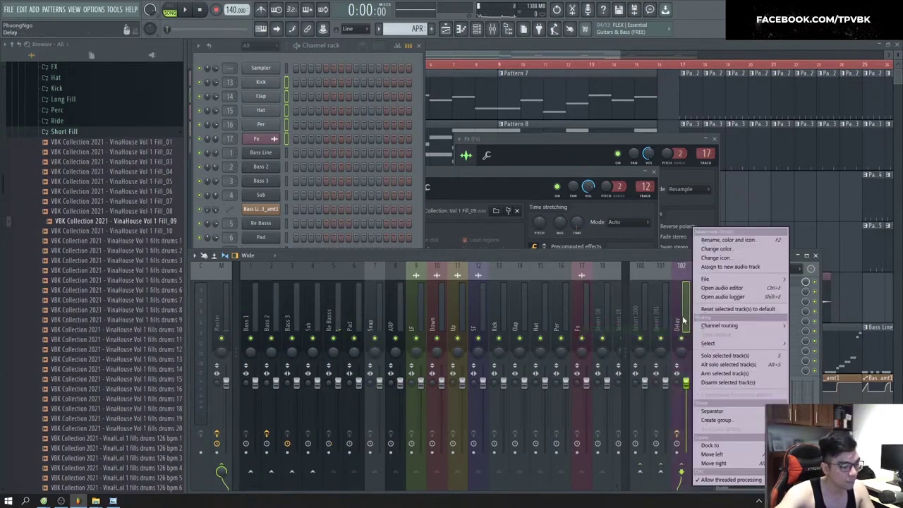
{"action": "left_click", "coordinate": [717, 480]}
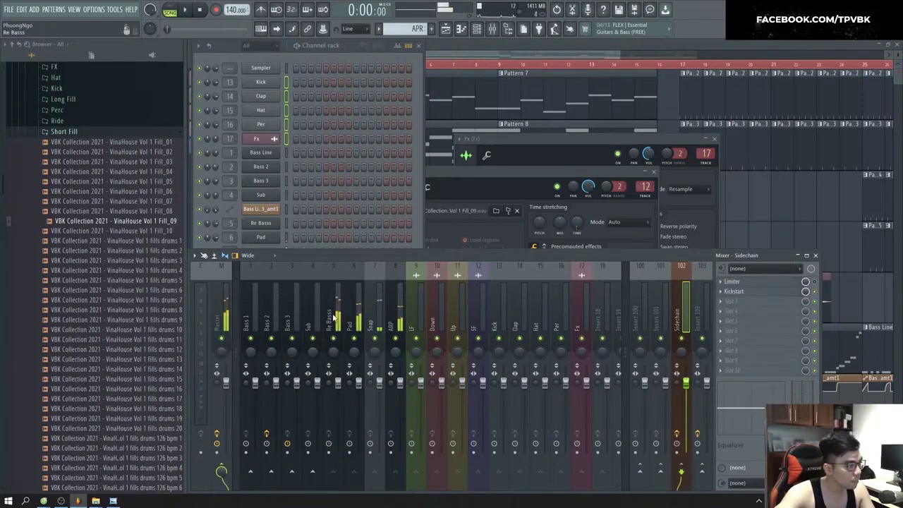
Step: Route mixer tracks Re Basss, Pad, Snap and ARP only to the Sidechain track, and return Snap only to the Master
{"action": "left_click_drag", "start_coordinate": [336, 318], "coordinate": [399, 317]}
{"action": "right_click", "coordinate": [682, 473]}
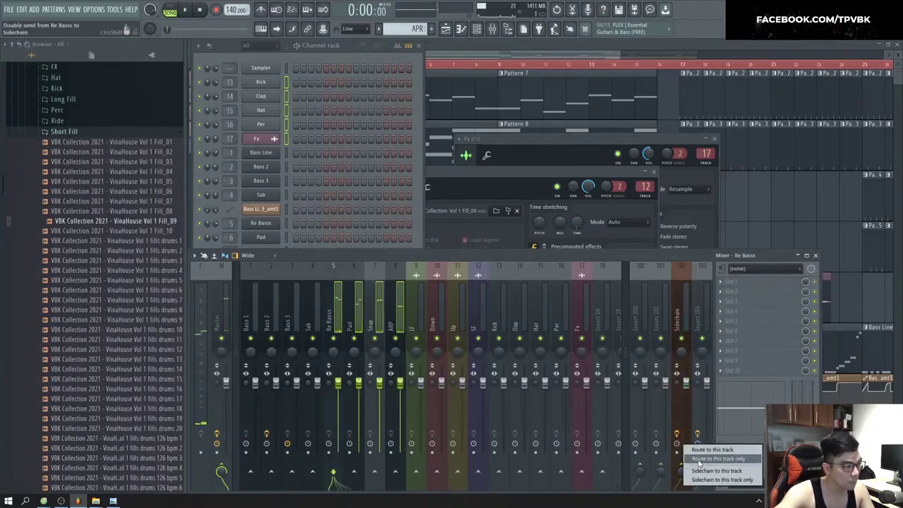
{"action": "left_click", "coordinate": [718, 458]}
{"action": "key", "text": "space"}
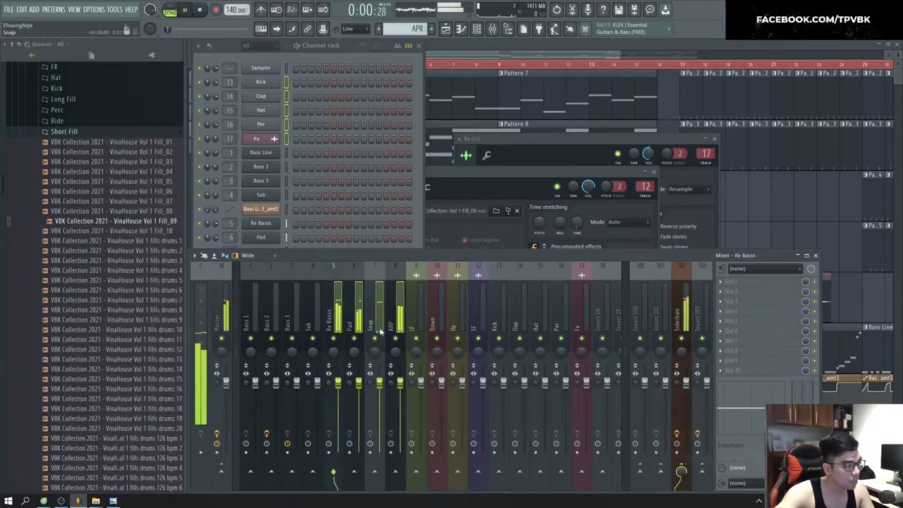
{"action": "right_click", "coordinate": [221, 471]}
{"action": "left_click", "coordinate": [272, 458]}
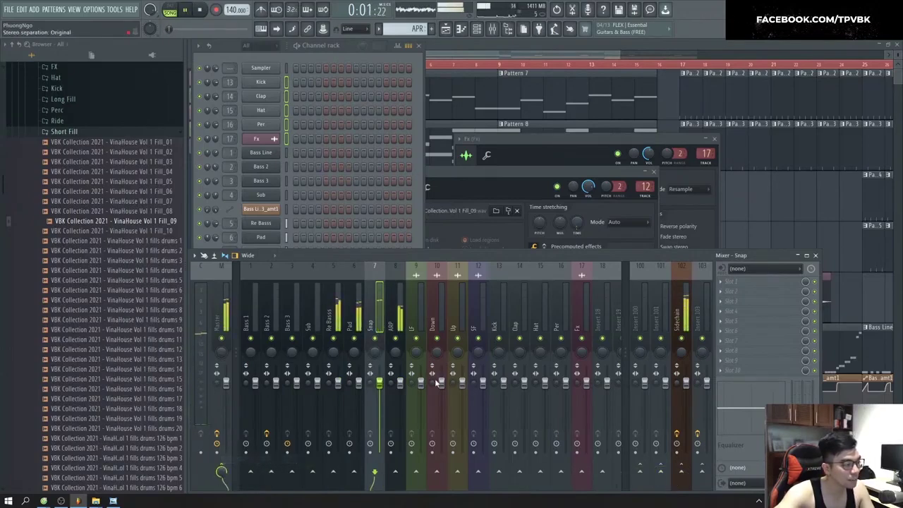
Step: Load the LR track preset with ValhallaRoom onto mixer Insert 100 and send Snap to it at 39%
{"action": "left_click", "coordinate": [644, 325]}
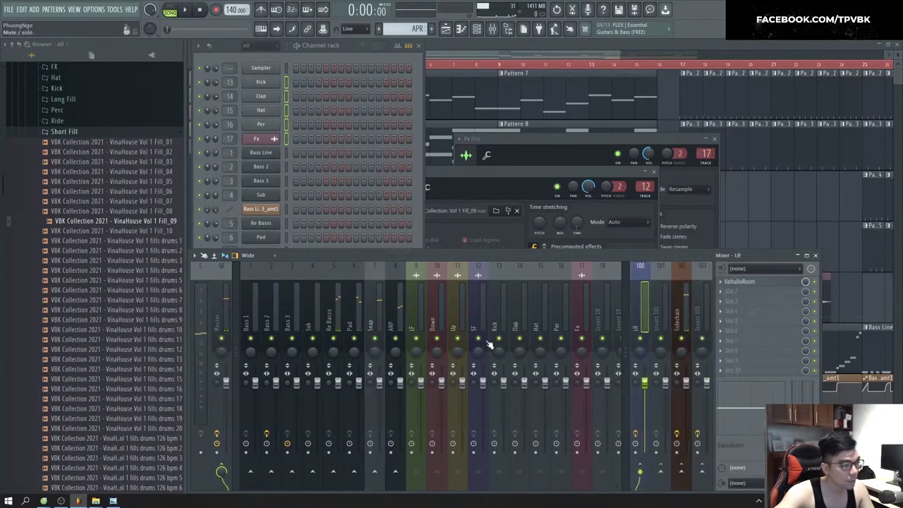
{"action": "left_click", "coordinate": [358, 321]}
{"action": "left_click", "coordinate": [391, 324]}
{"action": "key", "text": "space"}
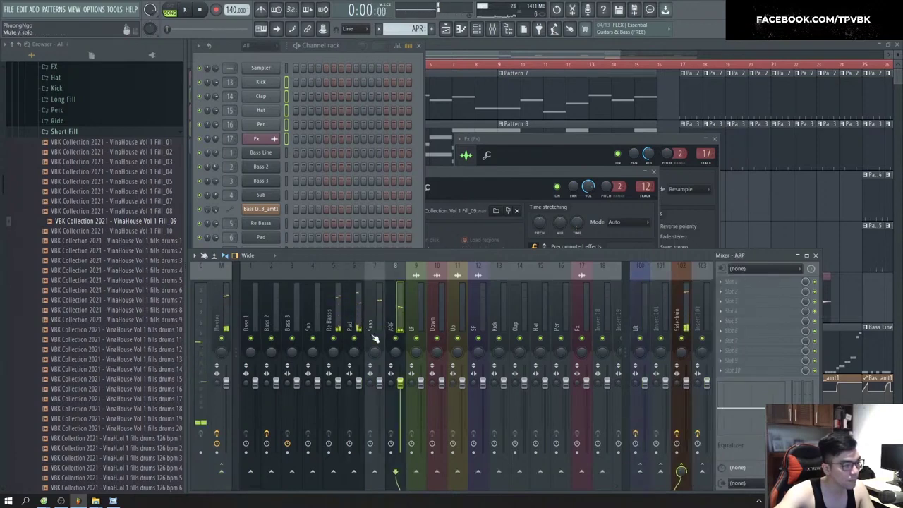
{"action": "left_click", "coordinate": [377, 325]}
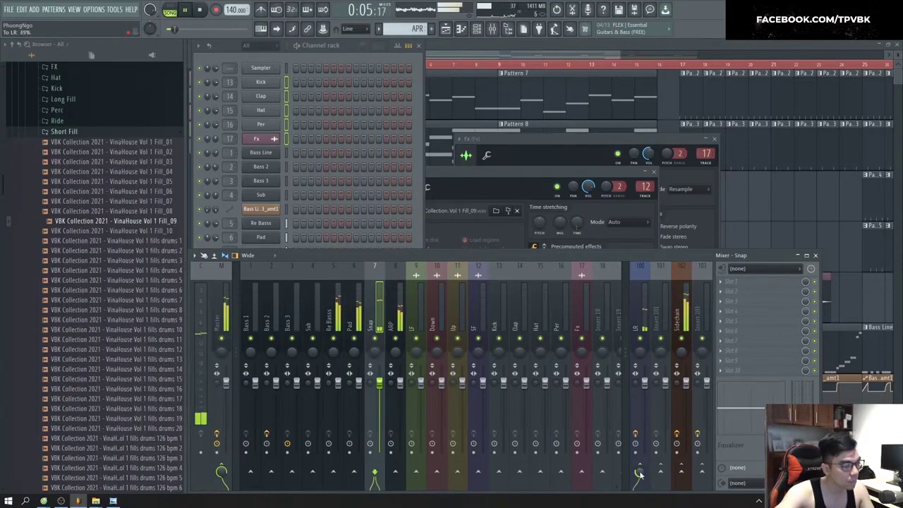
{"action": "key", "text": "space"}
Step: Lower the Kickstart mix level on the Sidechain mixer track and create an automation clip for it on playlist Track 9
{"action": "left_click", "coordinate": [680, 326]}
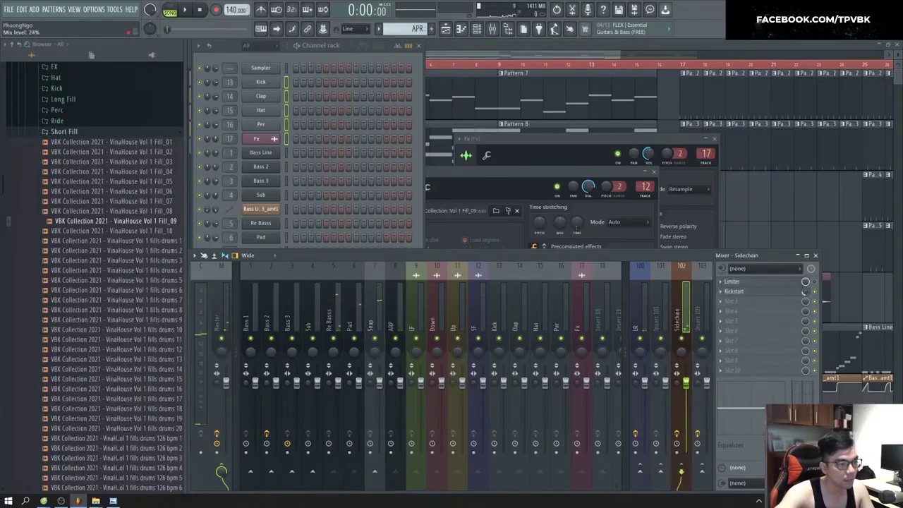
{"action": "right_click", "coordinate": [806, 293]}
{"action": "left_click", "coordinate": [839, 365]}
{"action": "key", "text": "F4"}
{"action": "key", "text": "Return"}
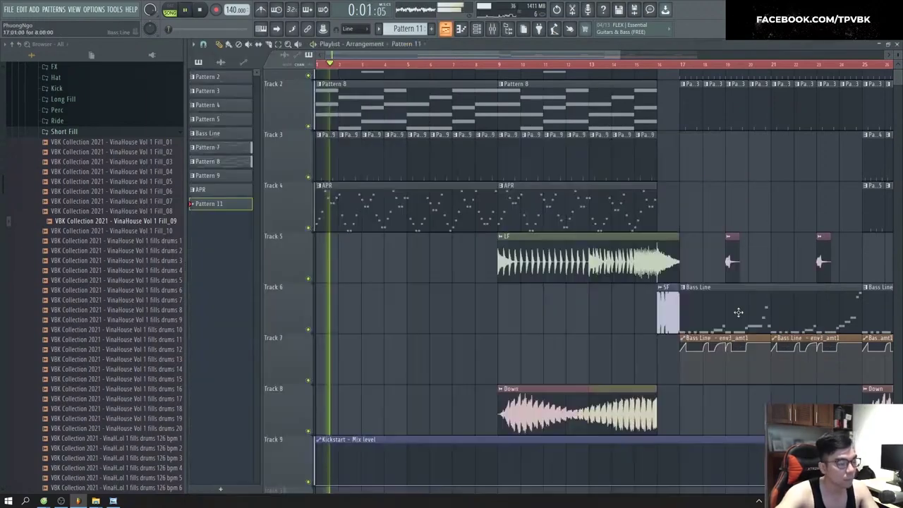
Step: Paste the copied value into the first point of the Kickstart mix level automation clip, and lower that point
{"action": "key", "text": "F5"}
{"action": "right_click", "coordinate": [317, 485]}
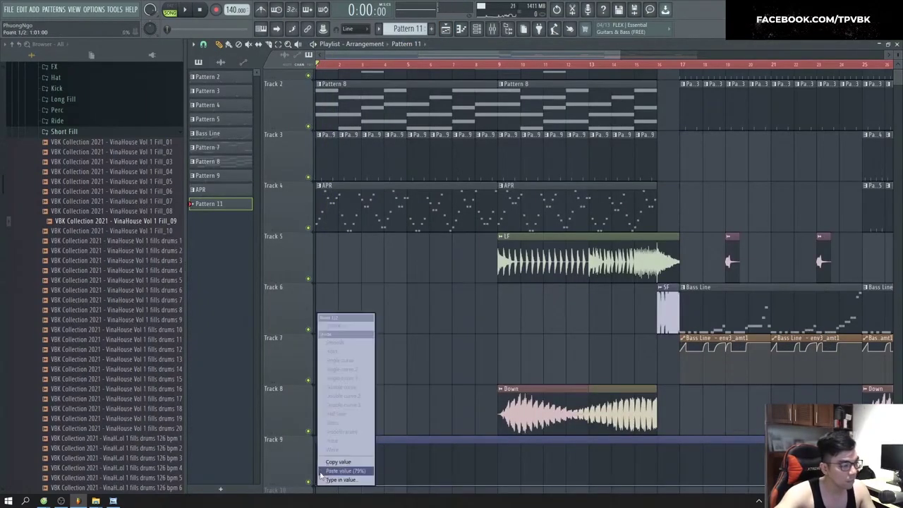
{"action": "left_click", "coordinate": [326, 471]}
{"action": "key", "text": "F5"}
{"action": "key", "text": "F5"}
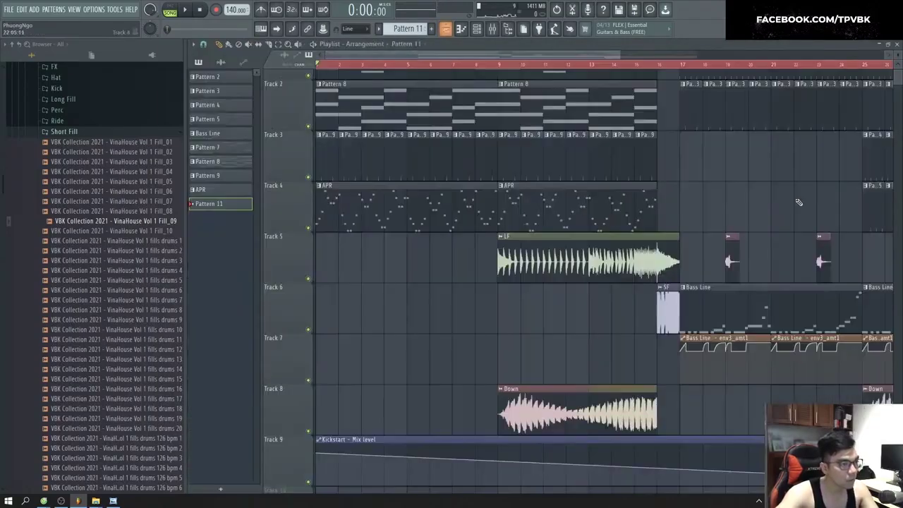
{"action": "left_click_drag", "start_coordinate": [320, 454], "coordinate": [318, 467]}
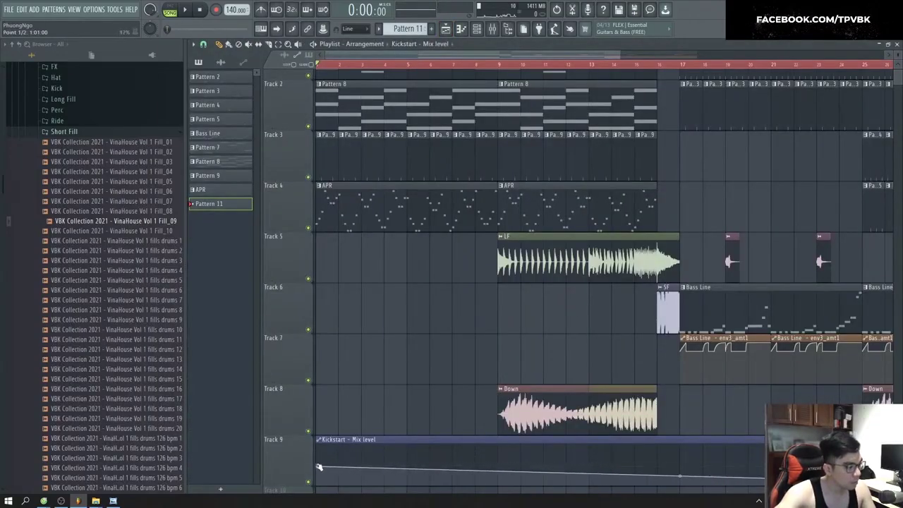
Step: Hold the Kickstart automation low until bar 16, raise it at bar 17 with a Single curve, and keep it high to the end
{"action": "left_click", "coordinate": [658, 468]}
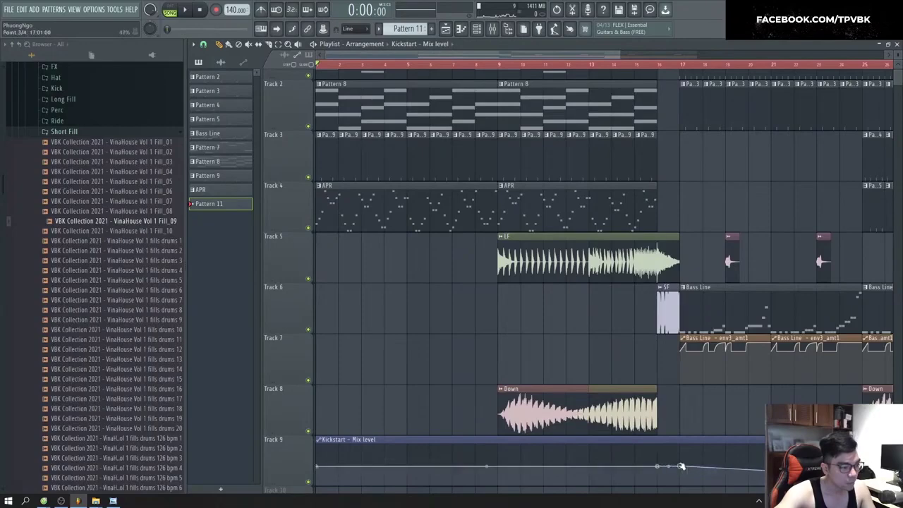
{"action": "left_click_drag", "start_coordinate": [681, 469], "coordinate": [691, 417]}
{"action": "key", "text": "space"}
{"action": "right_click", "coordinate": [680, 445]}
{"action": "left_click", "coordinate": [704, 361]}
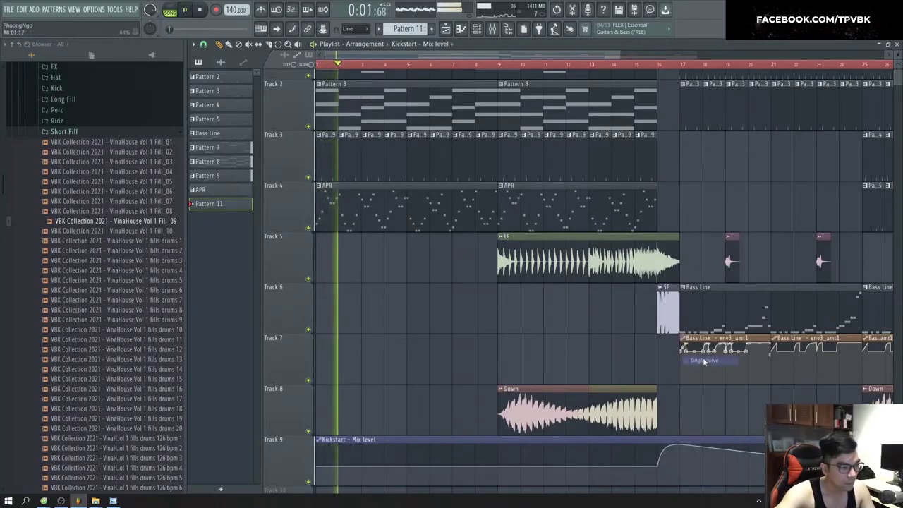
{"action": "scroll", "coordinate": [706, 363], "scroll_direction": "down", "scroll_amount": 3}
{"action": "left_click_drag", "start_coordinate": [712, 485], "coordinate": [712, 440]}
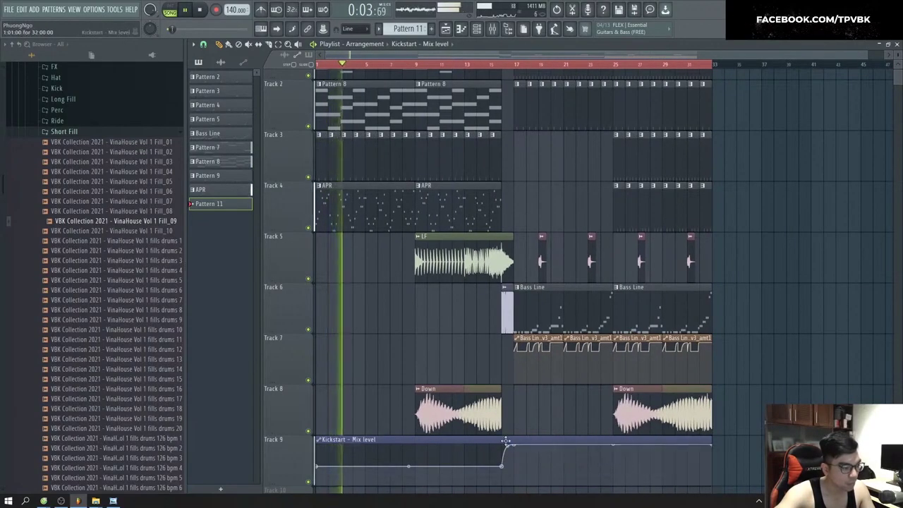
Step: Review the automated arrangement and listen to the intro while checking the mixer levels
{"action": "scroll", "coordinate": [545, 441], "scroll_direction": "up", "scroll_amount": 2}
{"action": "scroll", "coordinate": [526, 465], "scroll_direction": "down", "scroll_amount": 2}
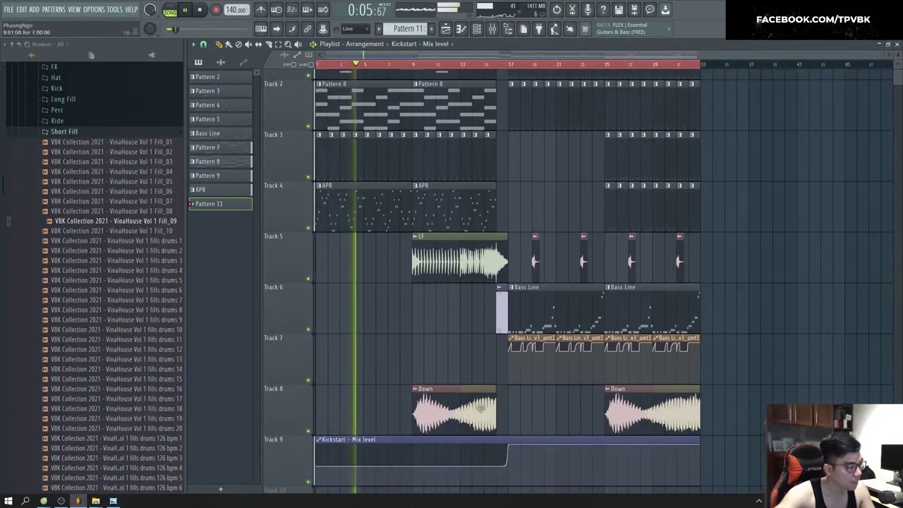
{"action": "scroll", "coordinate": [312, 311], "scroll_direction": "up", "scroll_amount": 3}
{"action": "key", "text": "F9"}
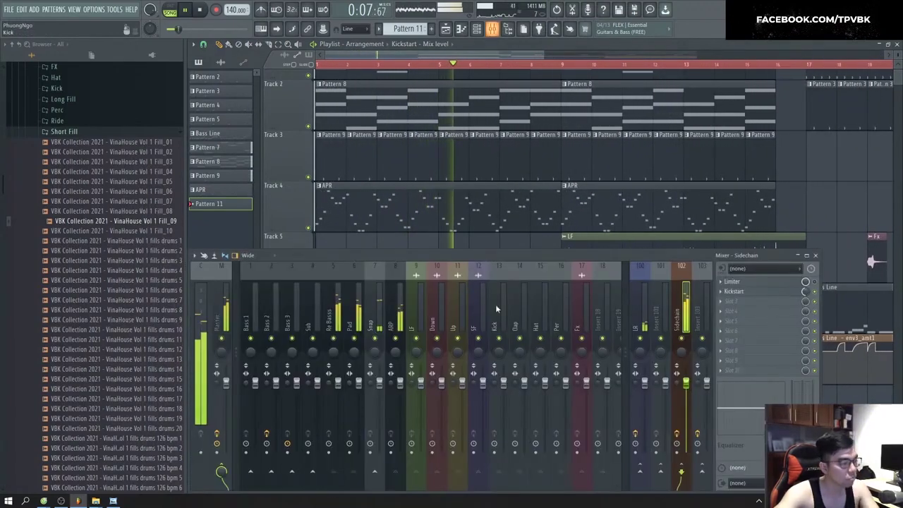
{"action": "key", "text": "space"}
{"action": "key", "text": "F9"}
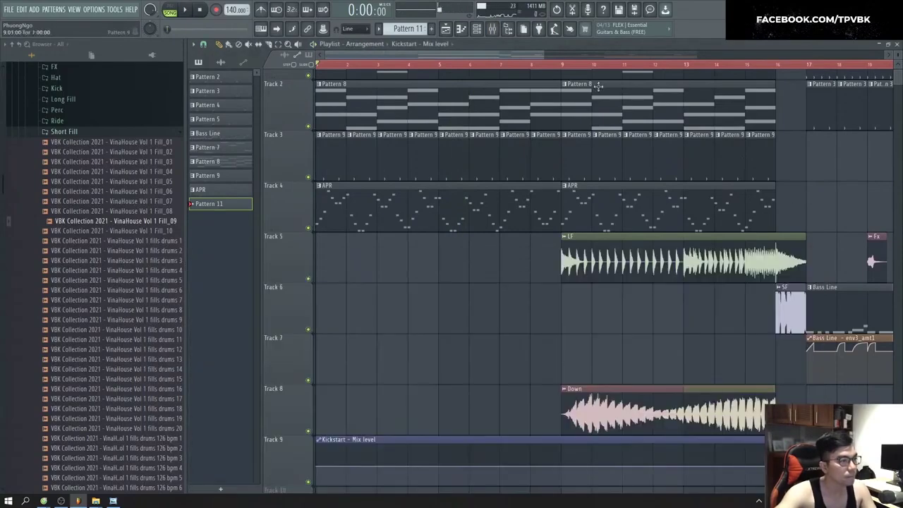
Step: Listen to the build-up from bar 9 with the LF, Down and Up clips, checking the LF clip's channel settings
{"action": "key", "text": "space"}
{"action": "scroll", "coordinate": [525, 415], "scroll_direction": "down", "scroll_amount": 2}
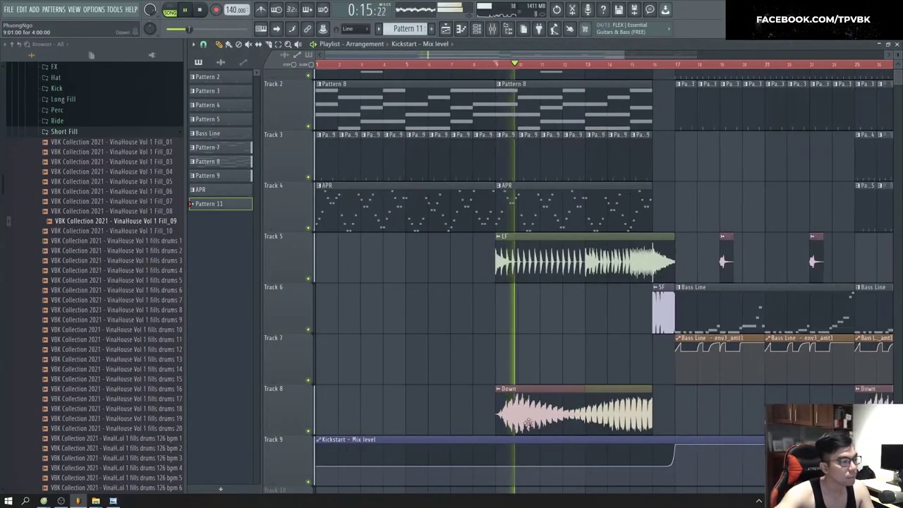
{"action": "scroll", "coordinate": [525, 415], "scroll_direction": "down", "scroll_amount": 1}
{"action": "double_click", "coordinate": [471, 260]}
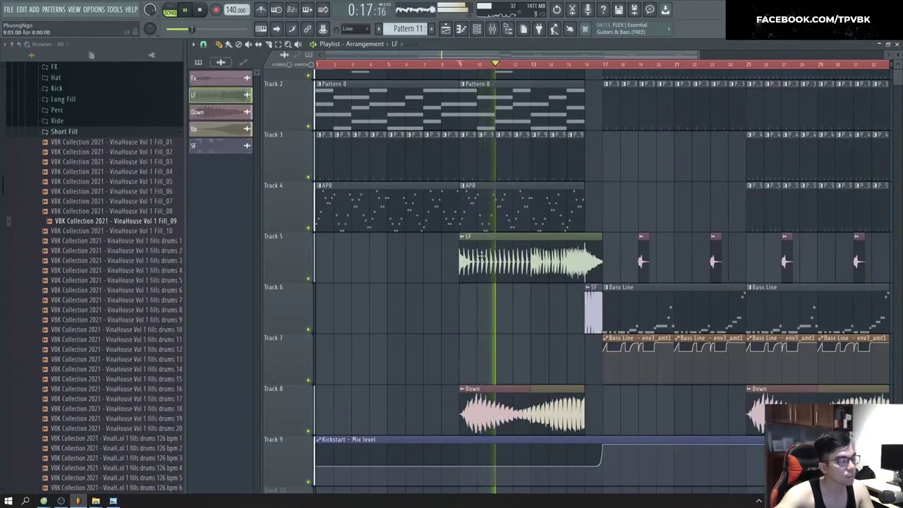
{"action": "left_click", "coordinate": [742, 134]}
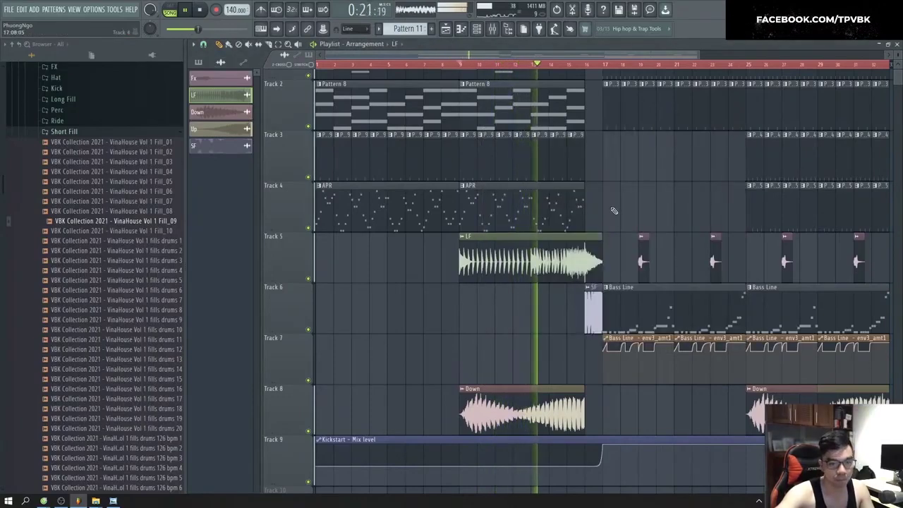
{"action": "scroll", "coordinate": [614, 218], "scroll_direction": "up", "scroll_amount": 3}
{"action": "scroll", "coordinate": [494, 225], "scroll_direction": "up", "scroll_amount": 2}
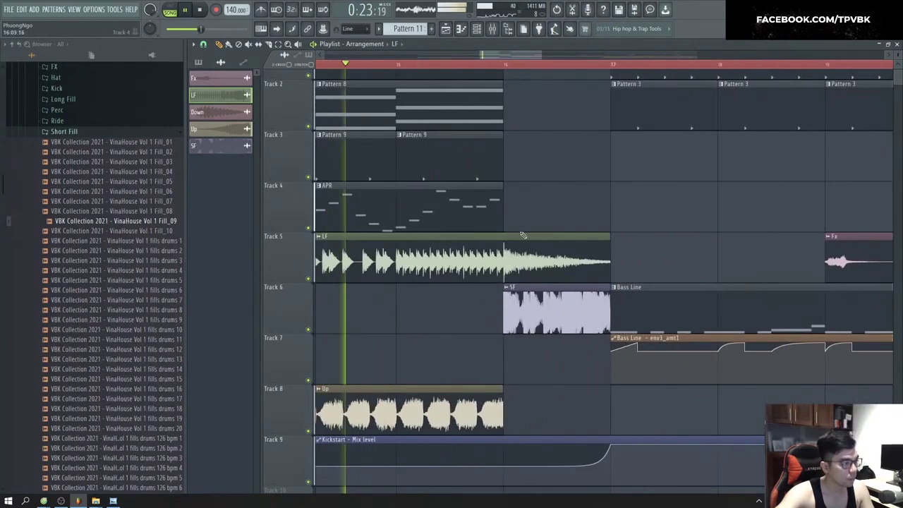
{"action": "scroll", "coordinate": [520, 238], "scroll_direction": "down", "scroll_amount": 1}
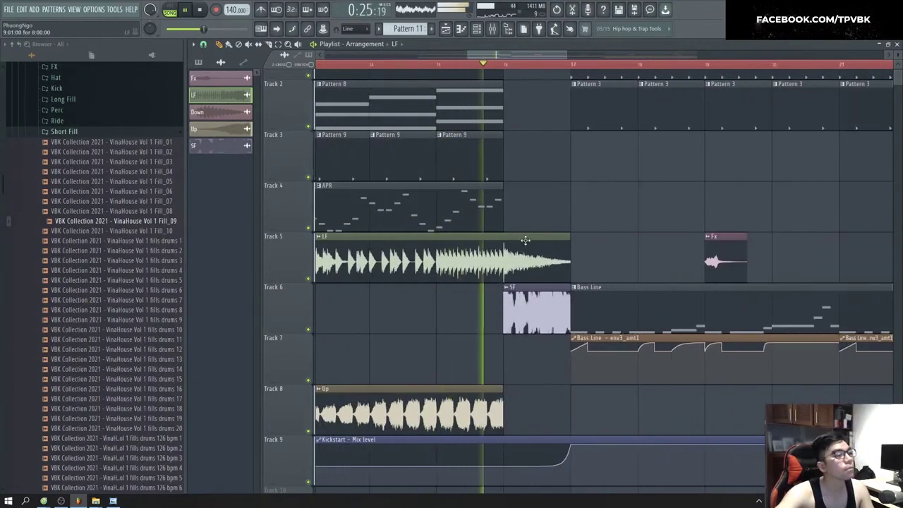
{"action": "key", "text": "space"}
{"action": "double_click", "coordinate": [534, 306]}
{"action": "left_click_drag", "start_coordinate": [598, 185], "coordinate": [586, 227]}
{"action": "key", "text": "F9"}
{"action": "key", "text": "F5"}
{"action": "key", "text": "F5"}
{"action": "key", "text": "F7"}
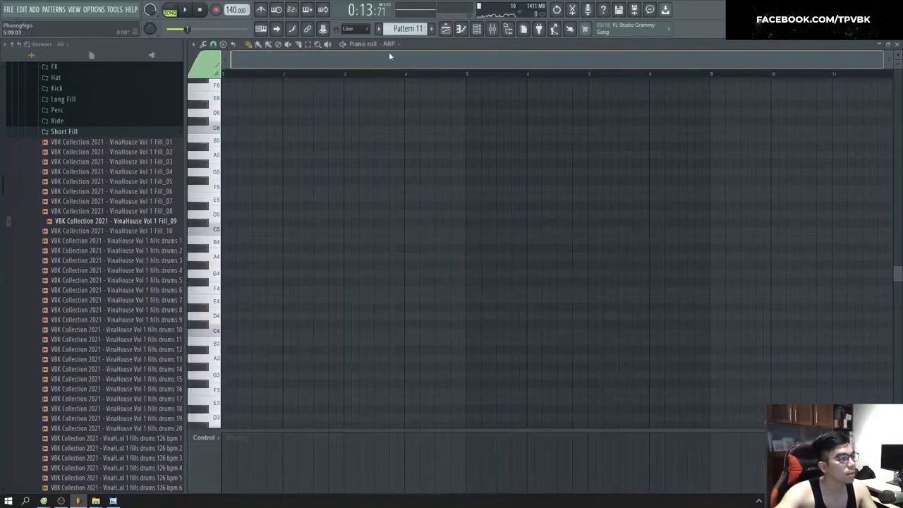
{"action": "key", "text": "F6"}
{"action": "key", "text": "F5"}
{"action": "left_click_drag", "start_coordinate": [510, 55], "coordinate": [221, 87]}
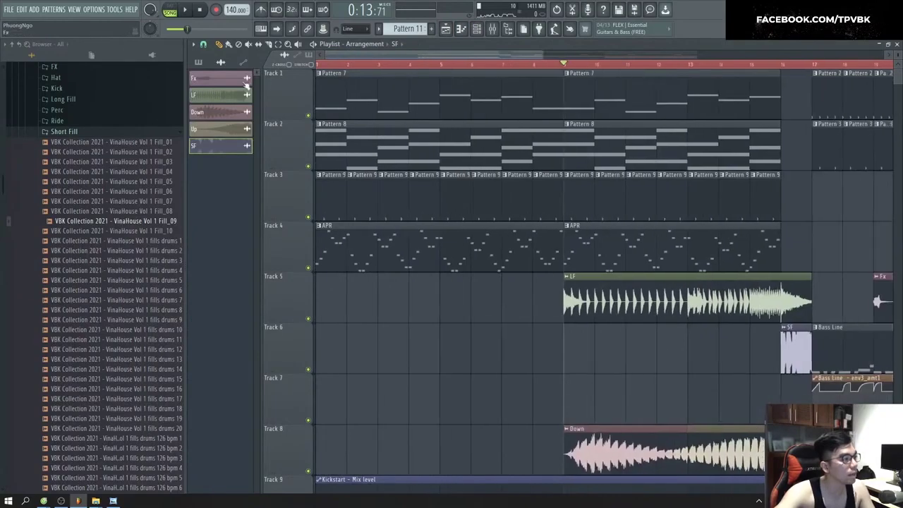
{"action": "double_click", "coordinate": [346, 95]}
{"action": "key", "text": "F7"}
{"action": "left_click", "coordinate": [444, 54]}
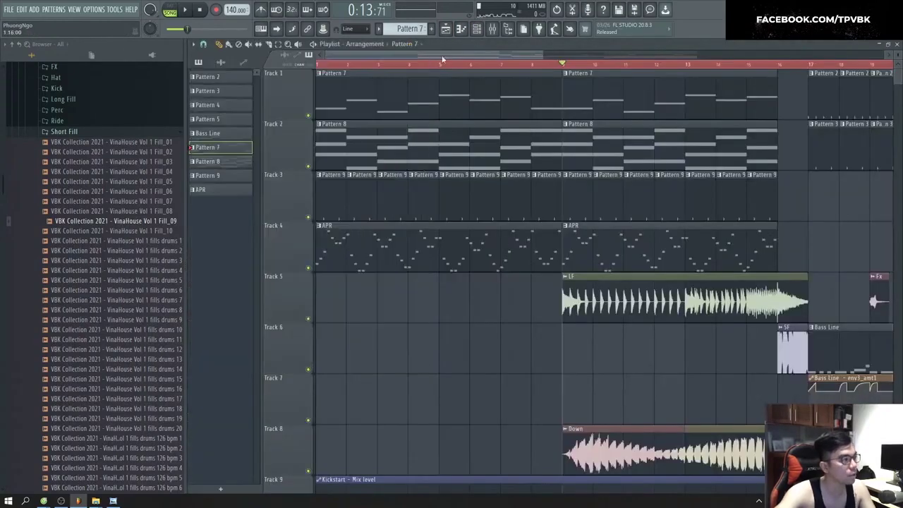
Step: Solo playlist Track 1 and listen to Pattern 7 from bar 1
{"action": "left_click", "coordinate": [318, 65]}
{"action": "key", "text": "space"}
{"action": "key", "text": "space"}
{"action": "right_click", "coordinate": [308, 115]}
{"action": "key", "text": "space"}
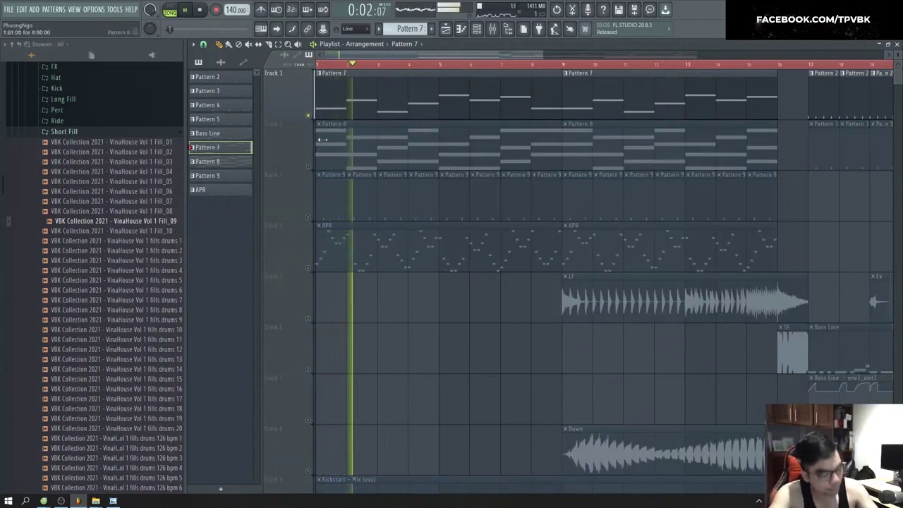
{"action": "key", "text": "space"}
Step: Unmute playlist Track 2 and listen to Pattern 8 together with Pattern 7, with the channel rack and mixer shown
{"action": "left_click", "coordinate": [309, 165]}
{"action": "key", "text": "space"}
{"action": "key", "text": "F6"}
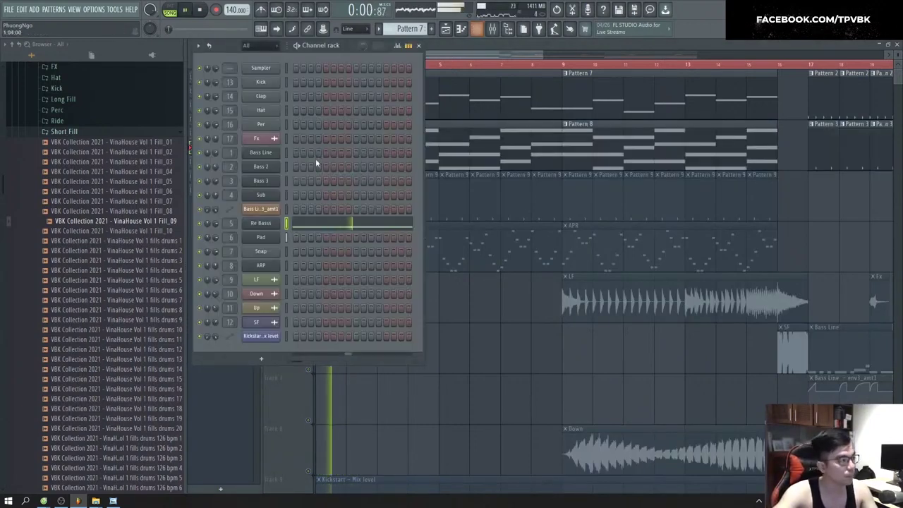
{"action": "key", "text": "F9"}
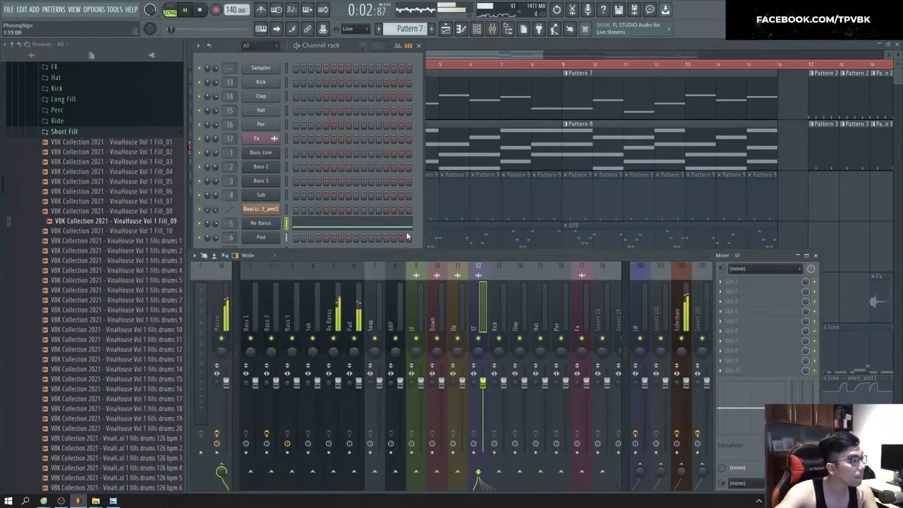
Step: Unmute playlist Track 3 and balance the channel volume at 91% during playback
{"action": "left_click", "coordinate": [364, 230]}
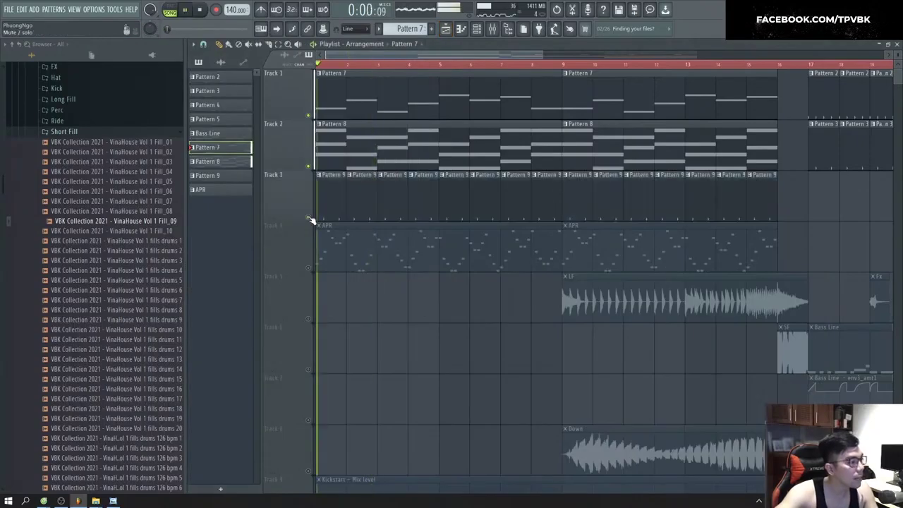
{"action": "key", "text": "F6"}
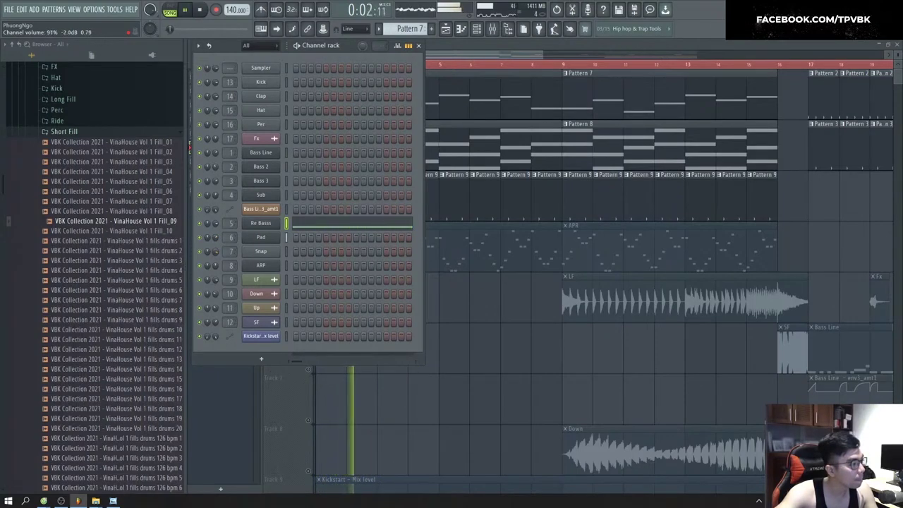
{"action": "key", "text": "space"}
{"action": "right_click", "coordinate": [488, 333]}
Step: Unmute playlist Track 4 with the APR pattern and balance the channel volume at 44% during playback
{"action": "left_click", "coordinate": [308, 268]}
{"action": "key", "text": "space"}
{"action": "key", "text": "F6"}
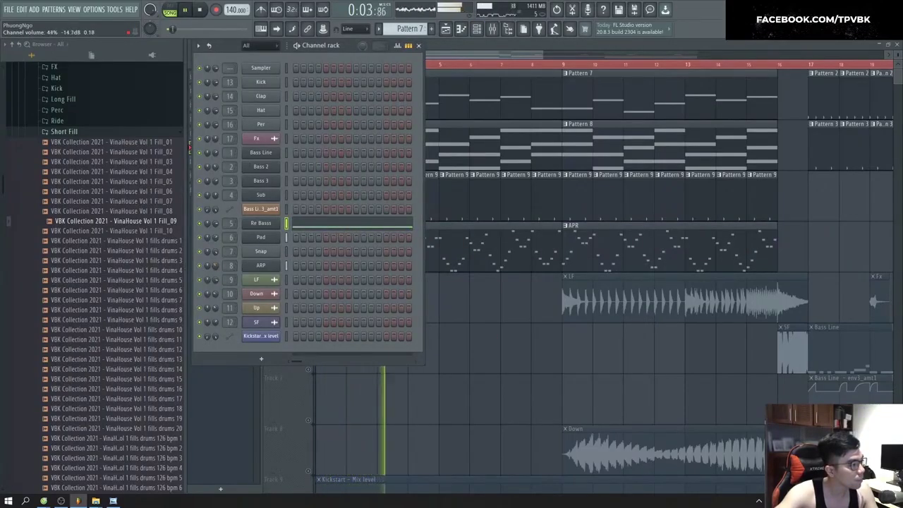
{"action": "key", "text": "F6"}
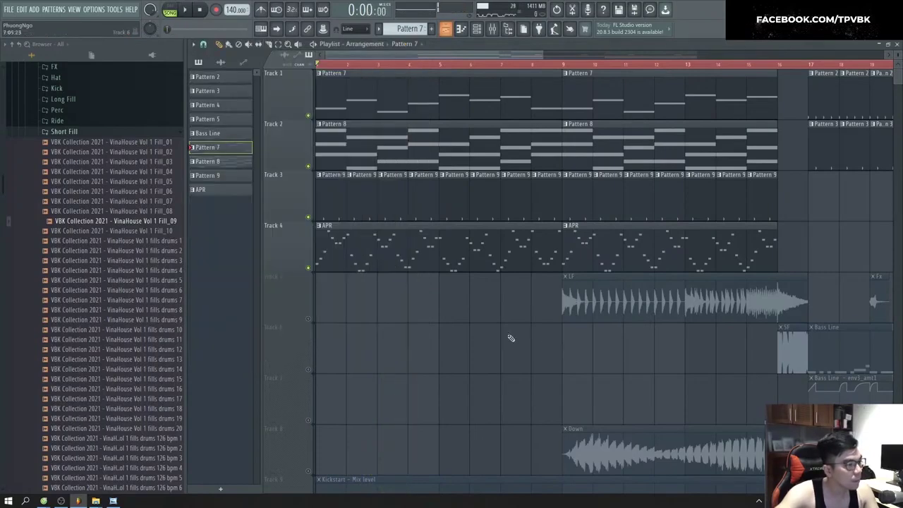
Step: Unmute playlist Track 5, play the LF fill from bar 9, and balance the channel volume at 64%
{"action": "left_click", "coordinate": [308, 319]}
{"action": "left_click", "coordinate": [567, 74]}
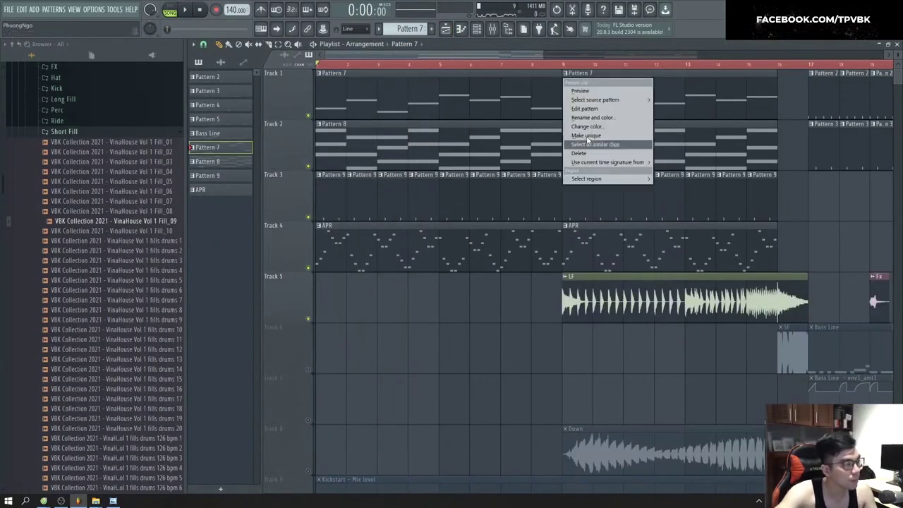
{"action": "left_click", "coordinate": [565, 62]}
{"action": "scroll", "coordinate": [565, 62], "scroll_direction": "right", "scroll_amount": 2}
{"action": "left_click", "coordinate": [502, 65]}
{"action": "key", "text": "space"}
{"action": "left_click", "coordinate": [530, 277]}
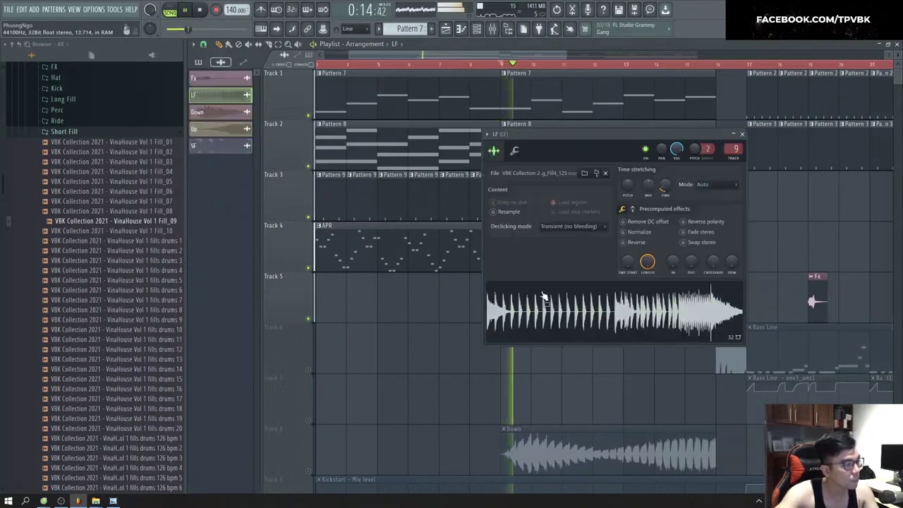
{"action": "key", "text": "F6"}
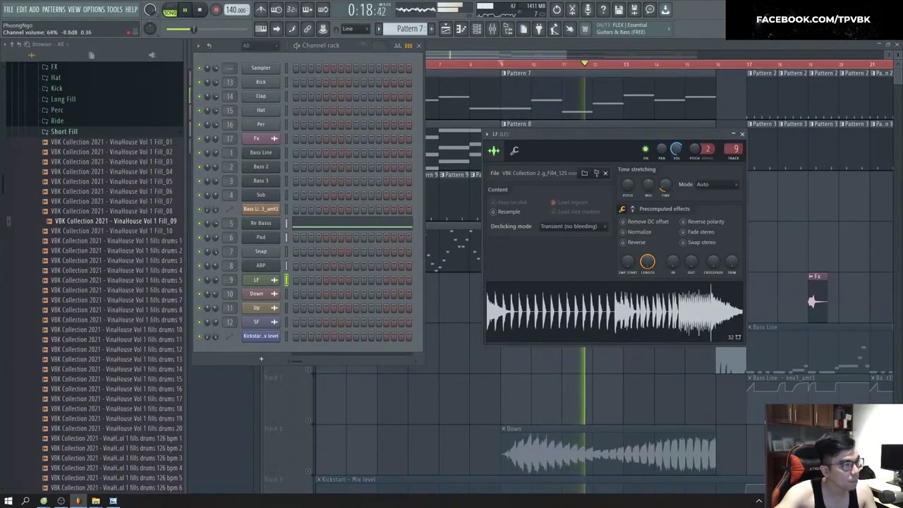
Step: Unmute playlist Track 8 and lower the Up channel's volume to 23% while playing from bar 9
{"action": "left_click", "coordinate": [742, 135]}
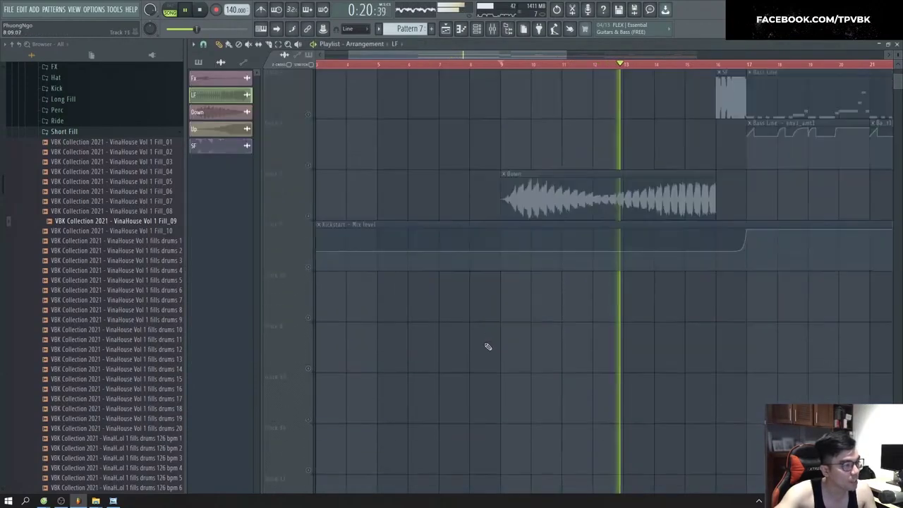
{"action": "key", "text": "space"}
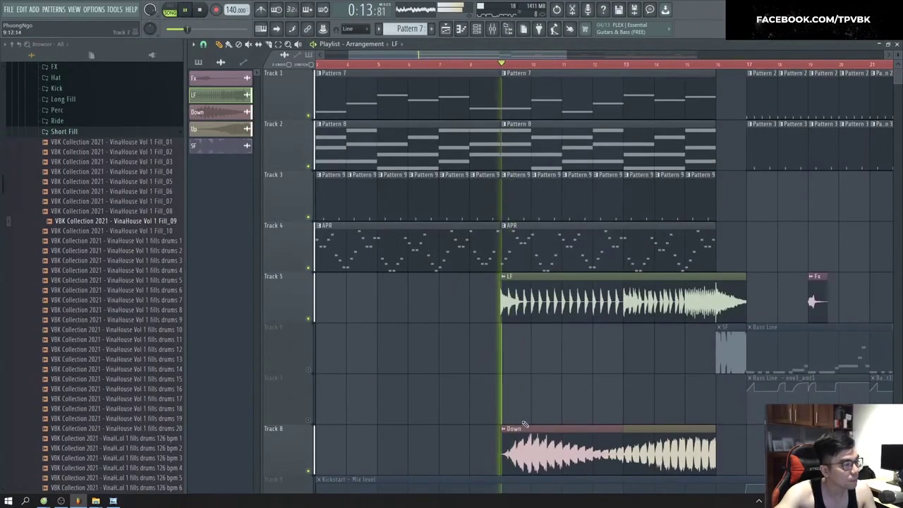
{"action": "left_click", "coordinate": [507, 428]}
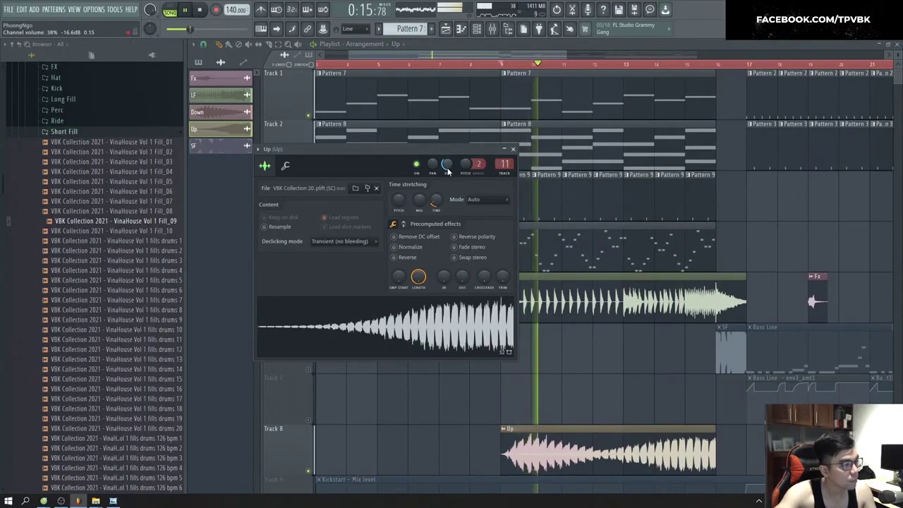
{"action": "double_click", "coordinate": [615, 441]}
{"action": "double_click", "coordinate": [615, 440]}
{"action": "left_click_drag", "start_coordinate": [452, 165], "coordinate": [452, 172]}
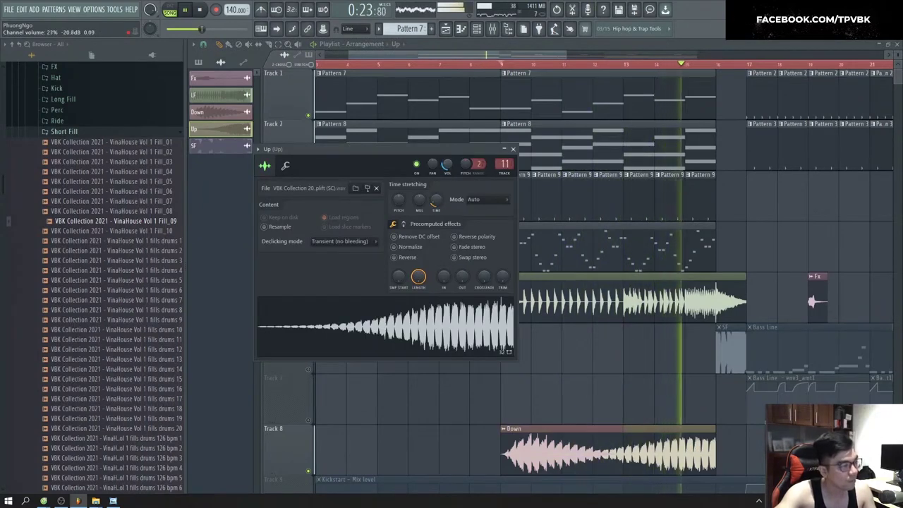
{"action": "left_click", "coordinate": [513, 149]}
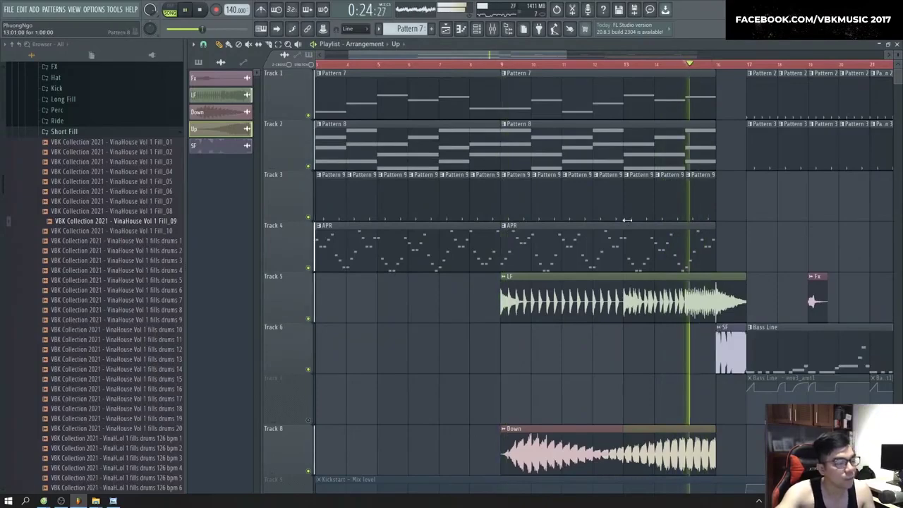
Step: Unmute playlist Tracks 6, 7 and 9, and balance the SF fill's channel volume during playback from bar 15
{"action": "scroll", "coordinate": [667, 246], "scroll_direction": "right", "scroll_amount": 3}
{"action": "scroll", "coordinate": [668, 246], "scroll_direction": "up", "scroll_amount": 2}
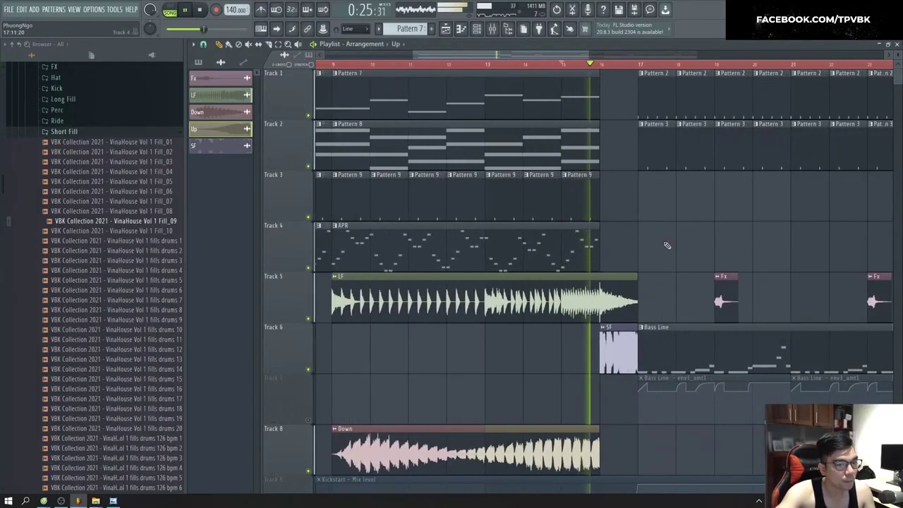
{"action": "scroll", "coordinate": [667, 245], "scroll_direction": "up", "scroll_amount": 1}
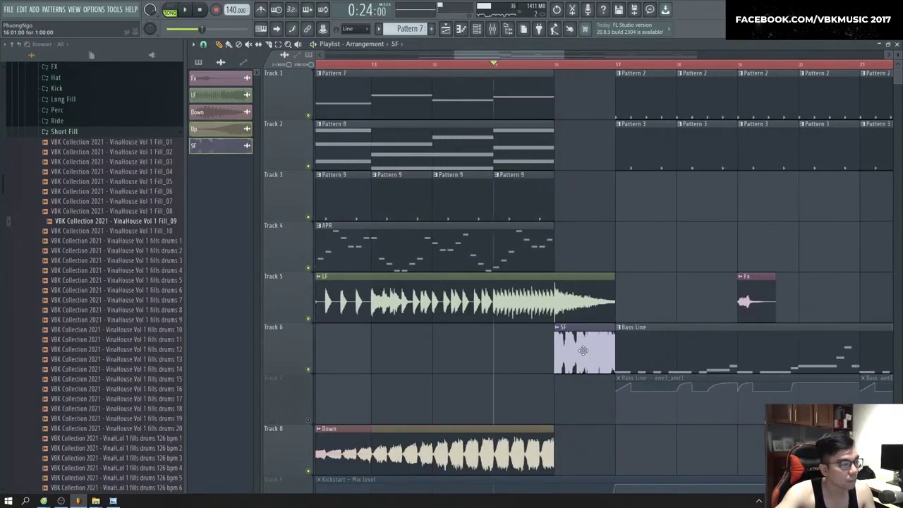
{"action": "left_click", "coordinate": [557, 328]}
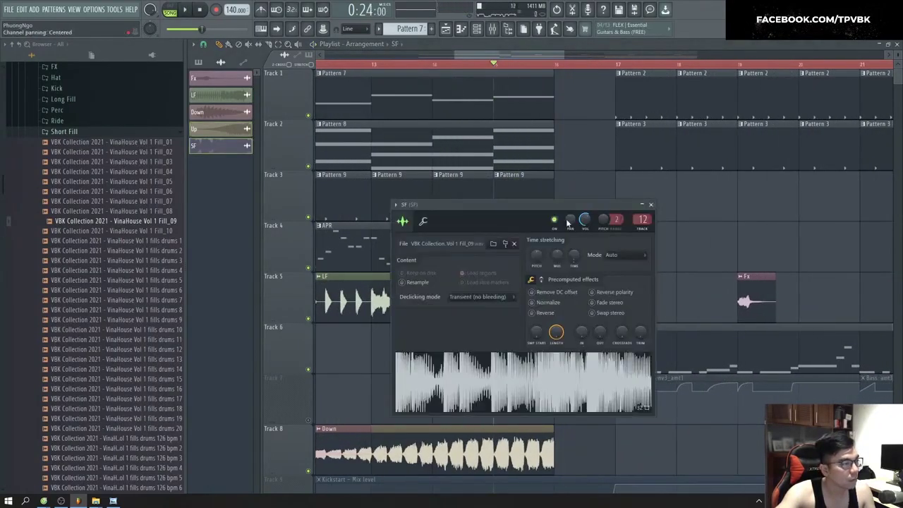
{"action": "left_click", "coordinate": [650, 204]}
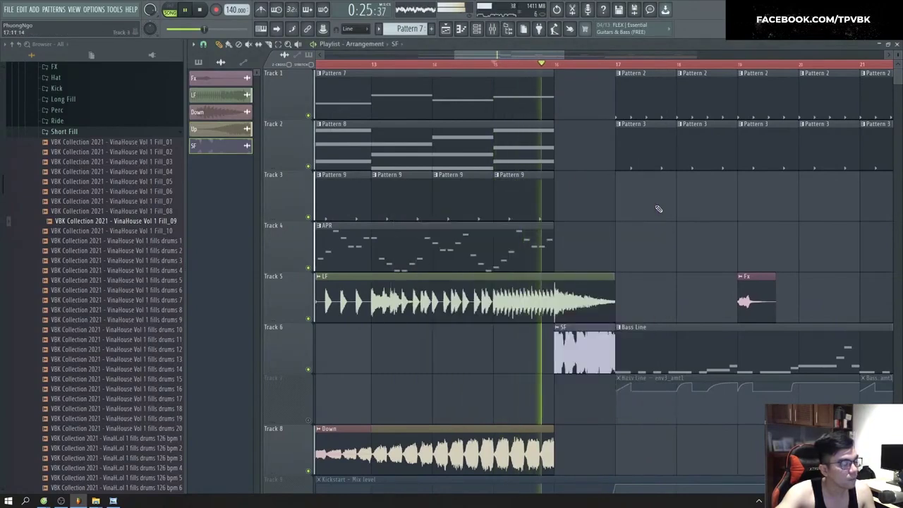
{"action": "double_click", "coordinate": [585, 349]}
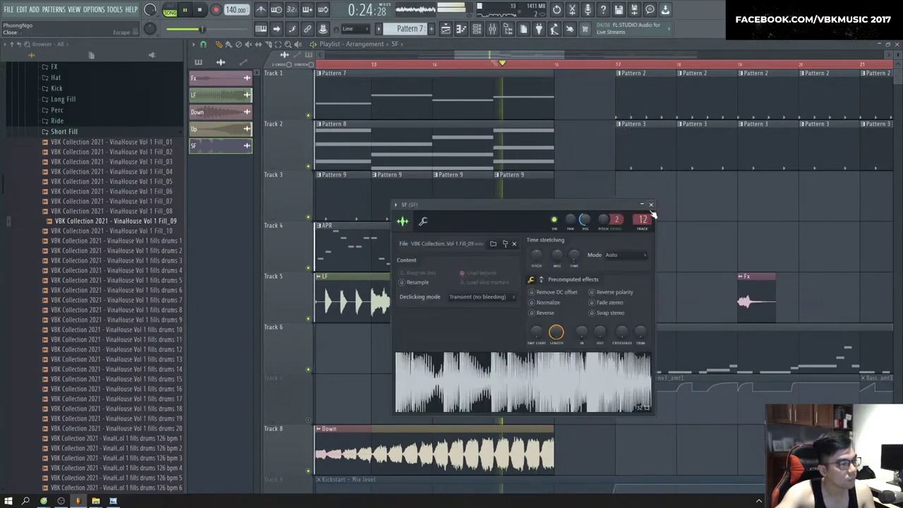
{"action": "left_click", "coordinate": [651, 204]}
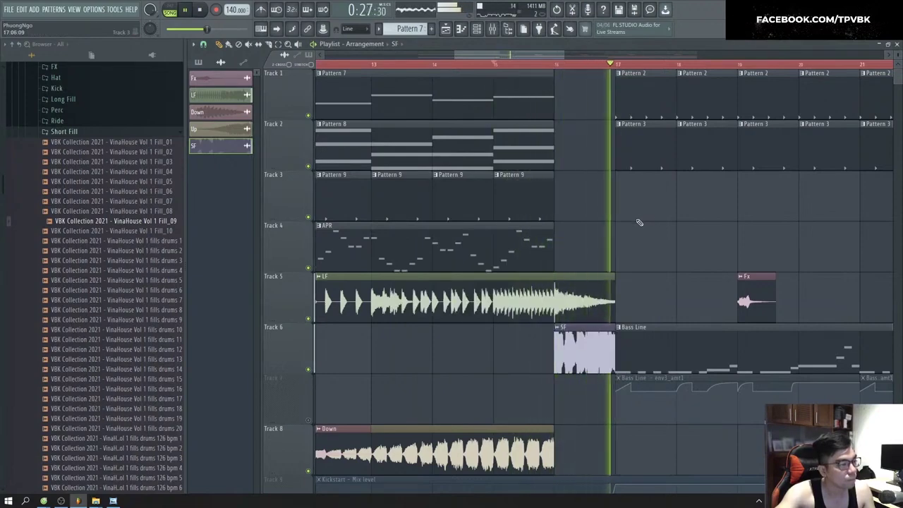
{"action": "scroll", "coordinate": [639, 223], "scroll_direction": "down", "scroll_amount": 4}
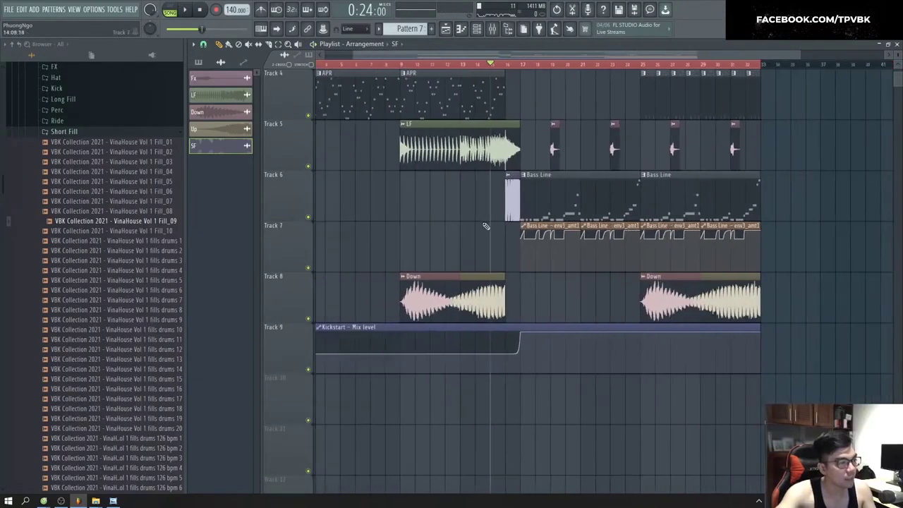
Step: Move the Kick, Clap, Hat, Per and Fx mixer tracks directly after Sub, and select the tracks from Bass 1 through Fx
{"action": "key", "text": "F9"}
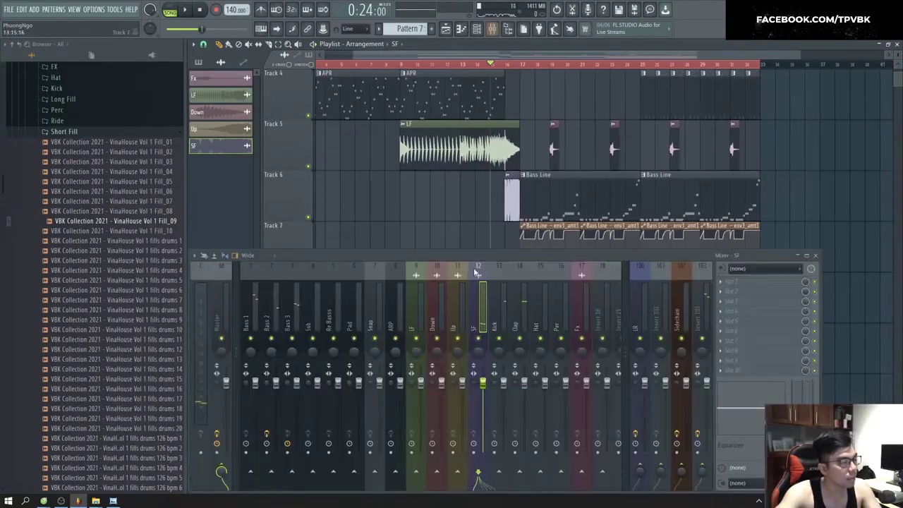
{"action": "left_click", "coordinate": [346, 326]}
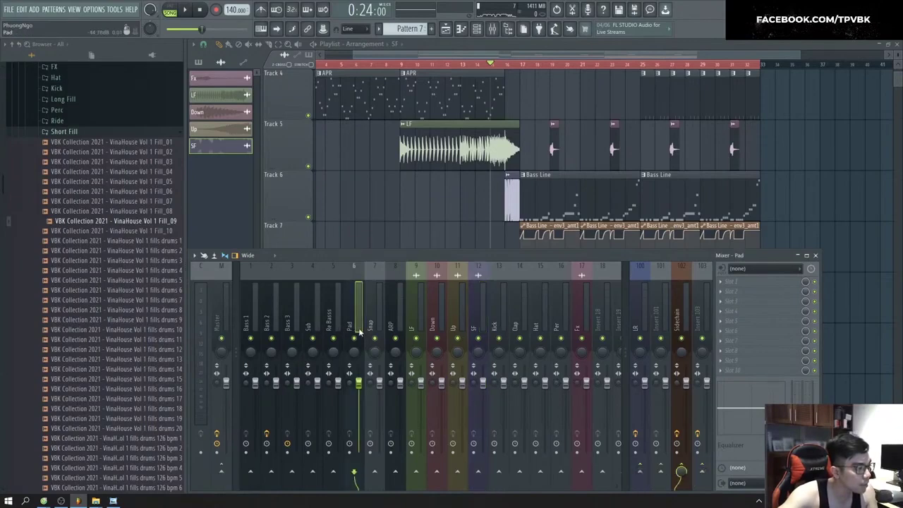
{"action": "left_click_drag", "start_coordinate": [501, 332], "coordinate": [577, 328]}
{"action": "key", "text": "alt+Left"}
{"action": "key", "text": "alt+Left"}
{"action": "key", "text": "alt+Left"}
{"action": "key", "text": "alt+Left"}
{"action": "key", "text": "alt+Left"}
{"action": "key", "text": "alt+Left"}
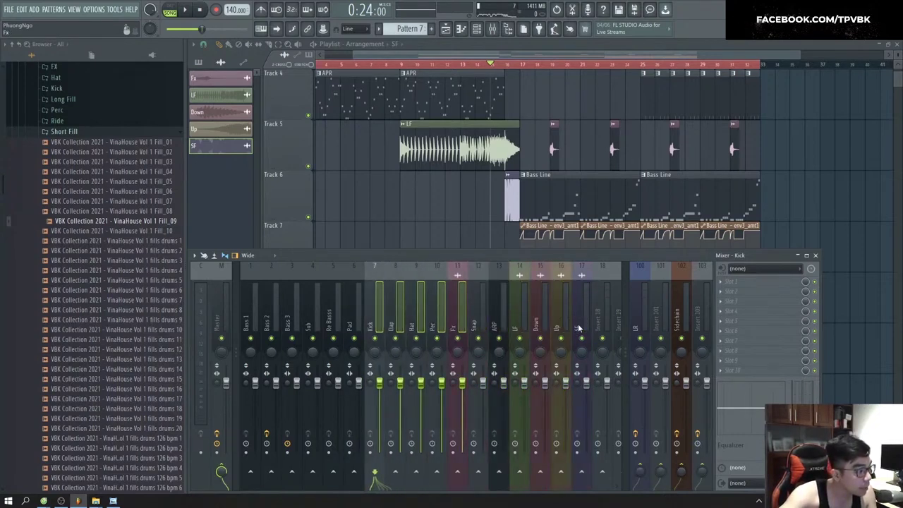
{"action": "key", "text": "alt+Left"}
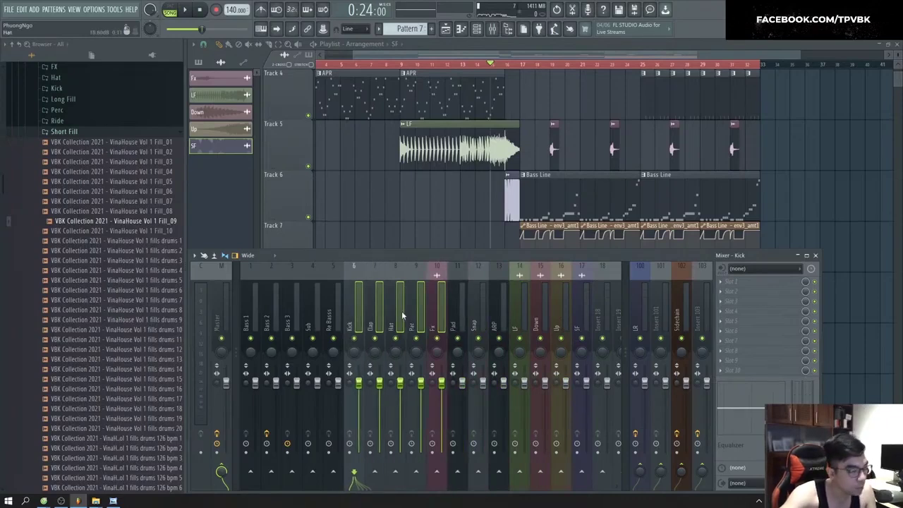
{"action": "key", "text": "alt+Left"}
{"action": "left_click", "coordinate": [253, 322], "text": "shift"}
{"action": "right_click", "coordinate": [258, 323]}
{"action": "left_click", "coordinate": [290, 411]}
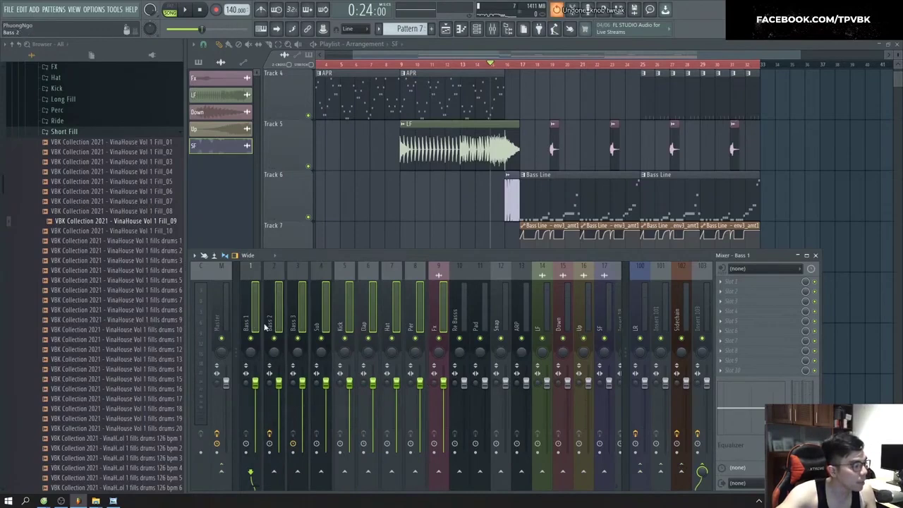
{"action": "right_click", "coordinate": [258, 324]}
{"action": "left_click", "coordinate": [283, 411]}
Step: Create a magenta group from the selected mixer tracks Bass 1 through Fx
{"action": "right_click", "coordinate": [259, 315]}
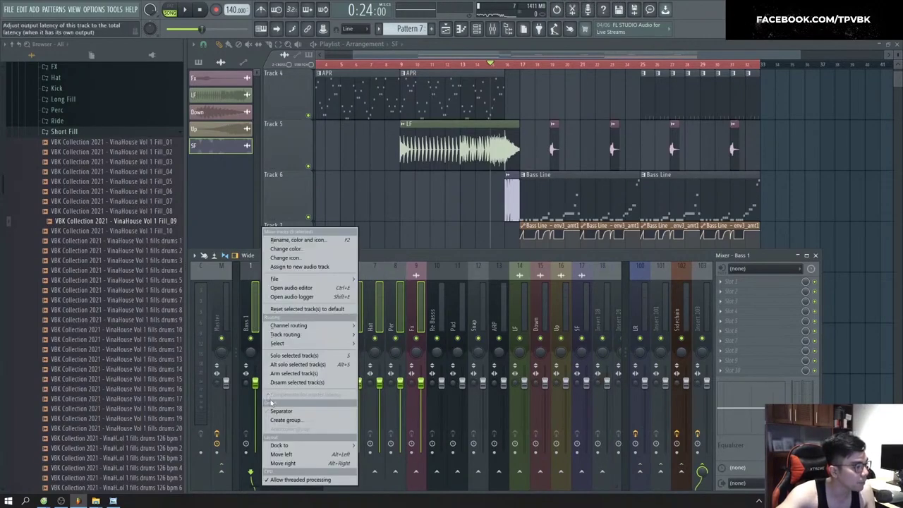
{"action": "left_click", "coordinate": [292, 421]}
{"action": "left_click", "coordinate": [281, 414]}
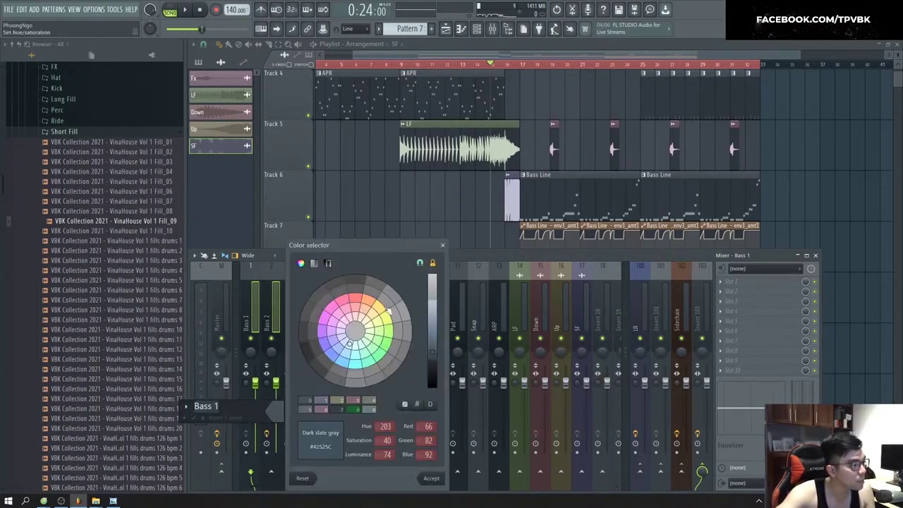
{"action": "left_click", "coordinate": [329, 309]}
{"action": "key", "text": "Return"}
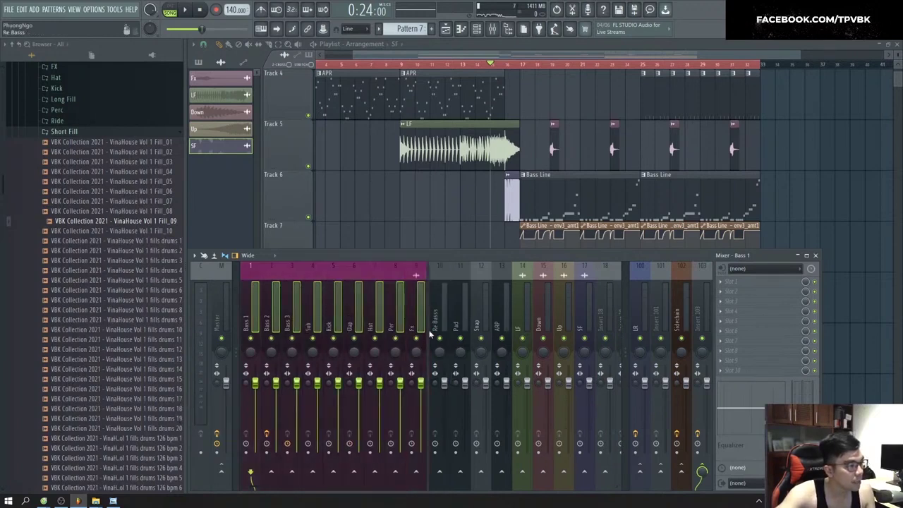
Step: Group the mixer tracks from Re Basss through SF and colour the group slate blue #483AAC
{"action": "left_click_drag", "start_coordinate": [432, 332], "coordinate": [563, 325]}
{"action": "right_click", "coordinate": [587, 326]}
{"action": "left_click", "coordinate": [578, 326]}
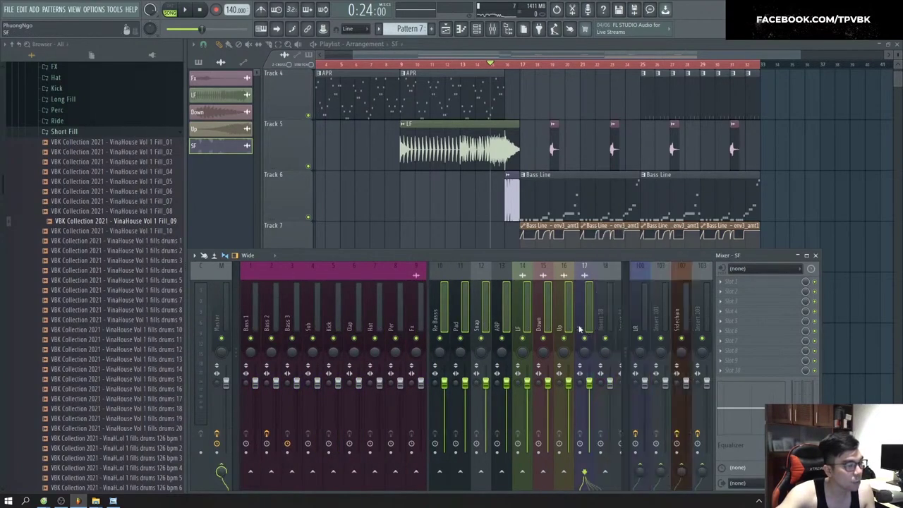
{"action": "right_click", "coordinate": [595, 323]}
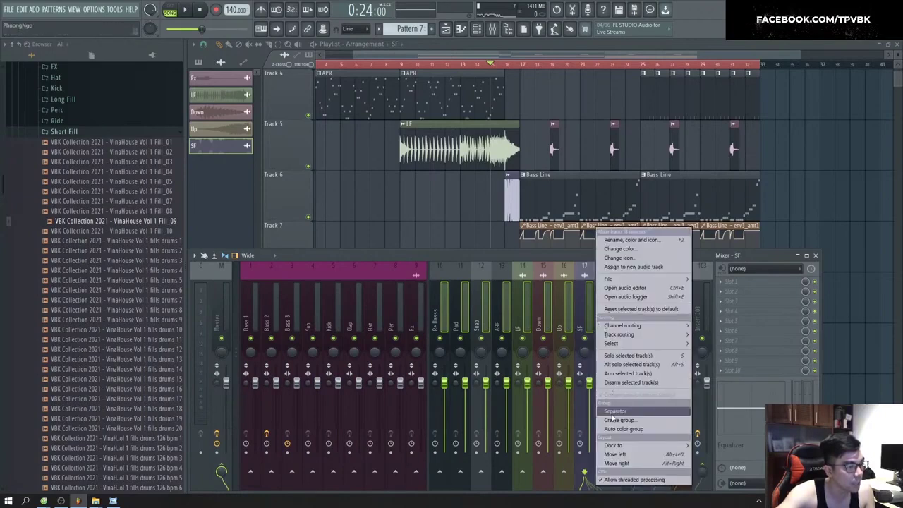
{"action": "left_click", "coordinate": [613, 421]}
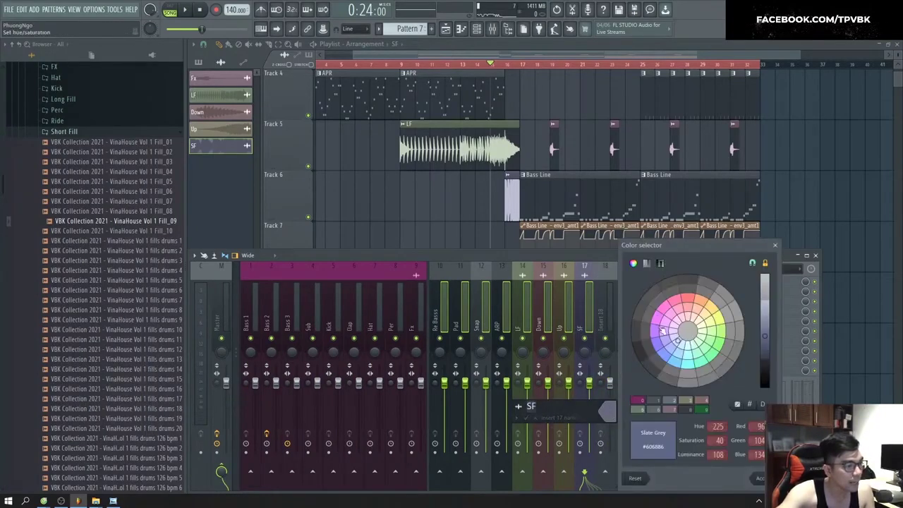
{"action": "left_click", "coordinate": [661, 344]}
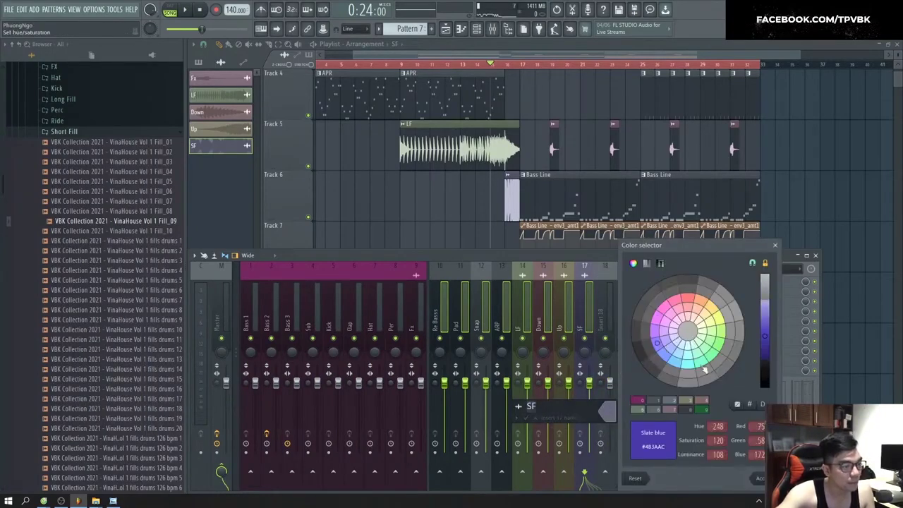
{"action": "left_click", "coordinate": [760, 478]}
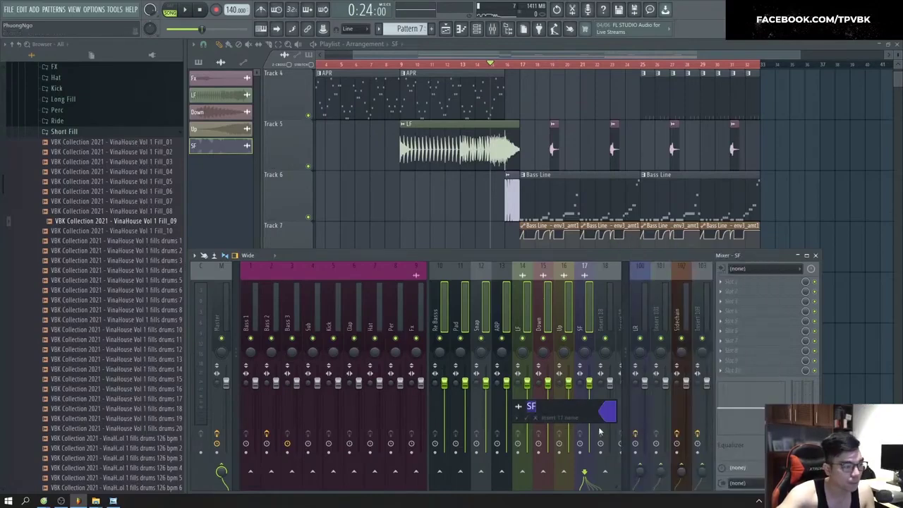
{"action": "key", "text": "Return"}
Step: Add Youlean Loudness Meter 2 to the Master track's effect chain, directly after the Limiter
{"action": "left_click", "coordinate": [220, 303]}
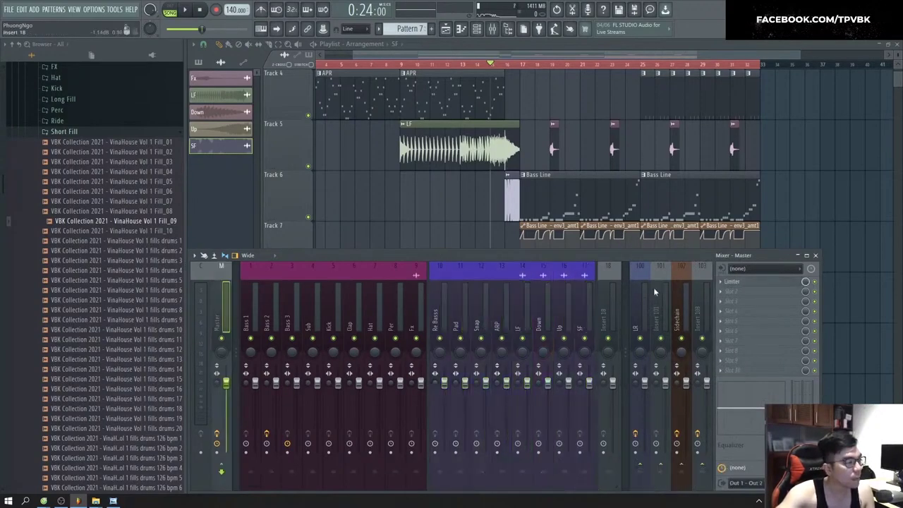
{"action": "left_click", "coordinate": [732, 293]}
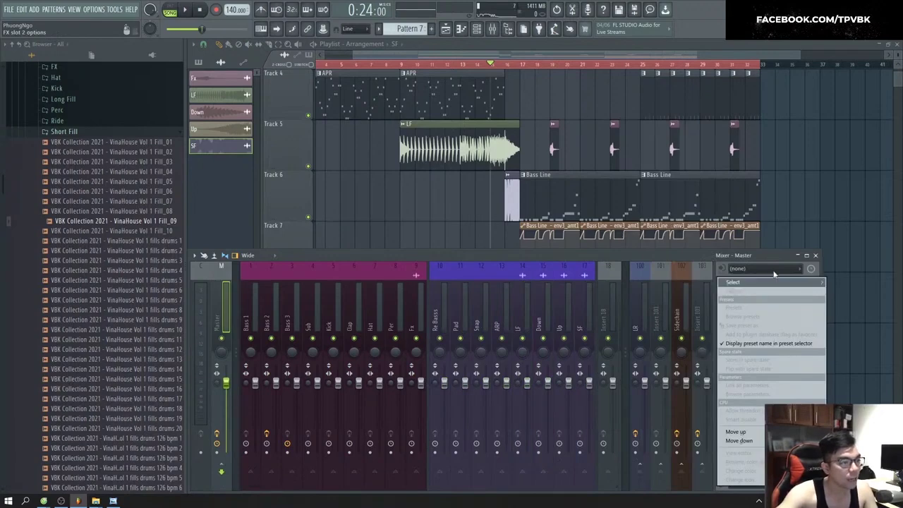
{"action": "mouse_move", "coordinate": [773, 284]}
{"action": "key", "text": "y"}
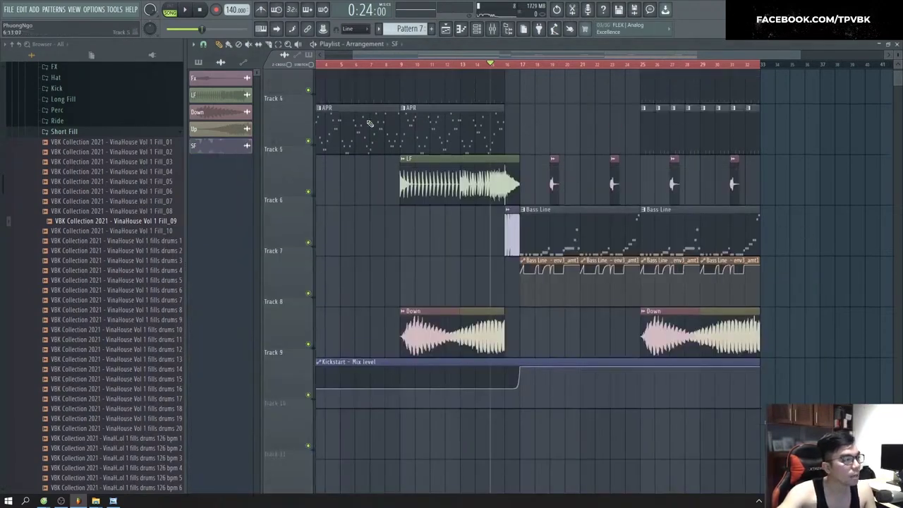
Step: Measure the integrated loudness of the section from bar 9 with Youlean Loudness Meter 2 on the Master track
{"action": "key", "text": "F9"}
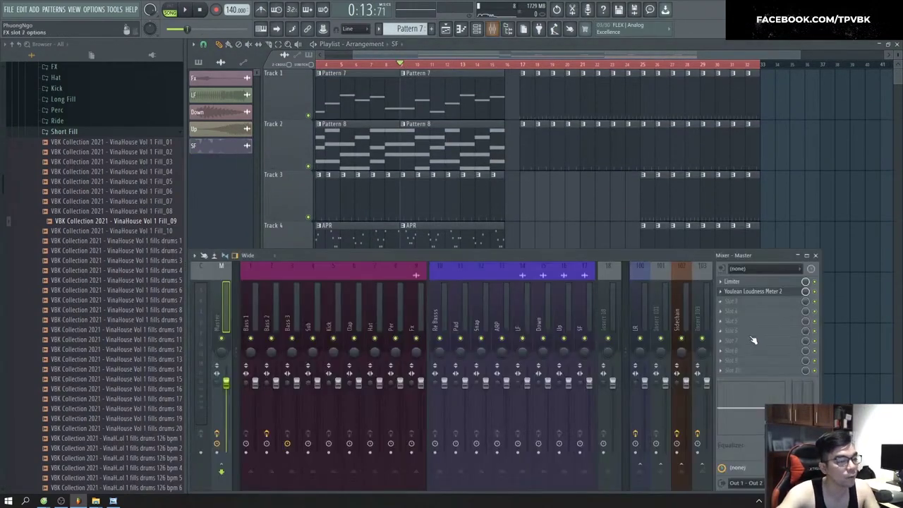
{"action": "left_click", "coordinate": [754, 291]}
{"action": "key", "text": "space"}
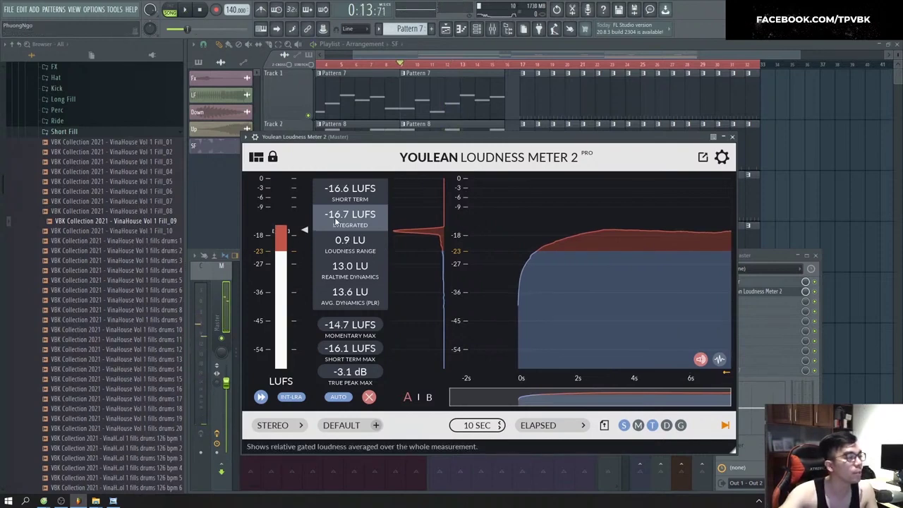
Step: Measure the drop's integrated loudness from bar 25 with Youlean Loudness Meter 2, and close the meter
{"action": "left_click", "coordinate": [522, 73]}
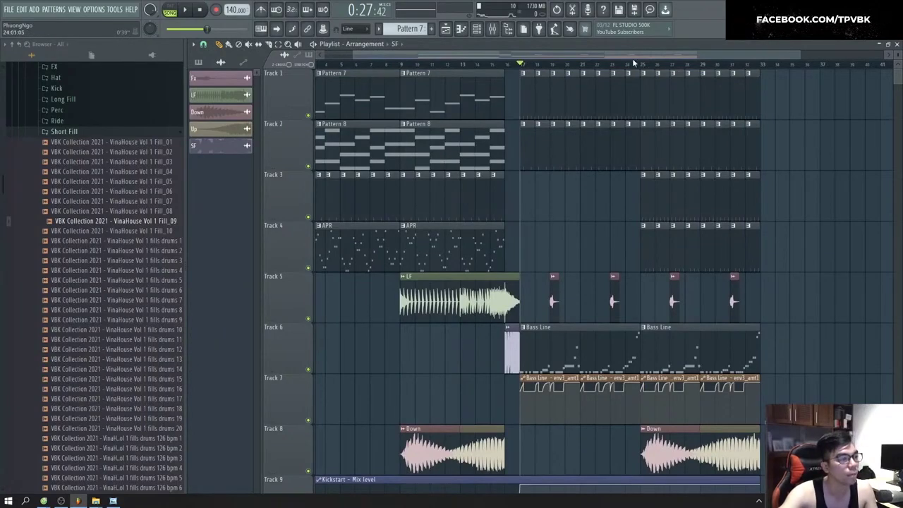
{"action": "key", "text": "F9"}
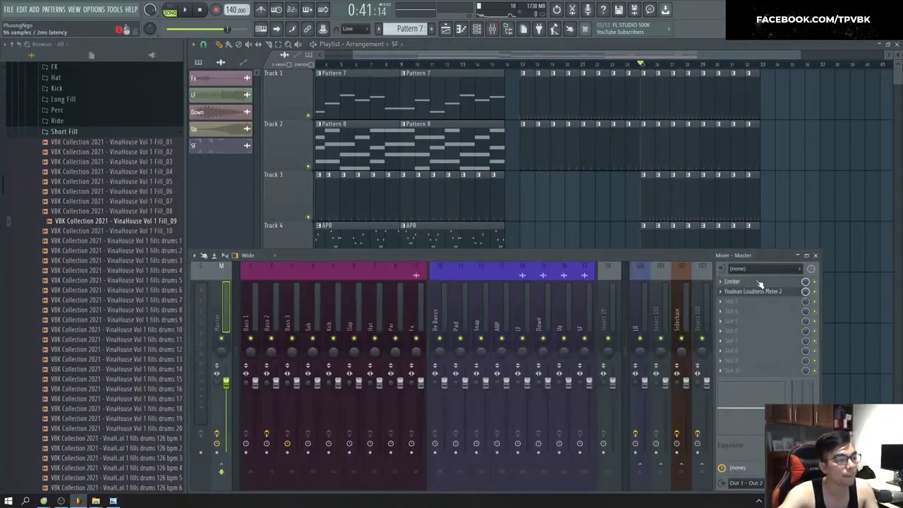
{"action": "left_click", "coordinate": [762, 291]}
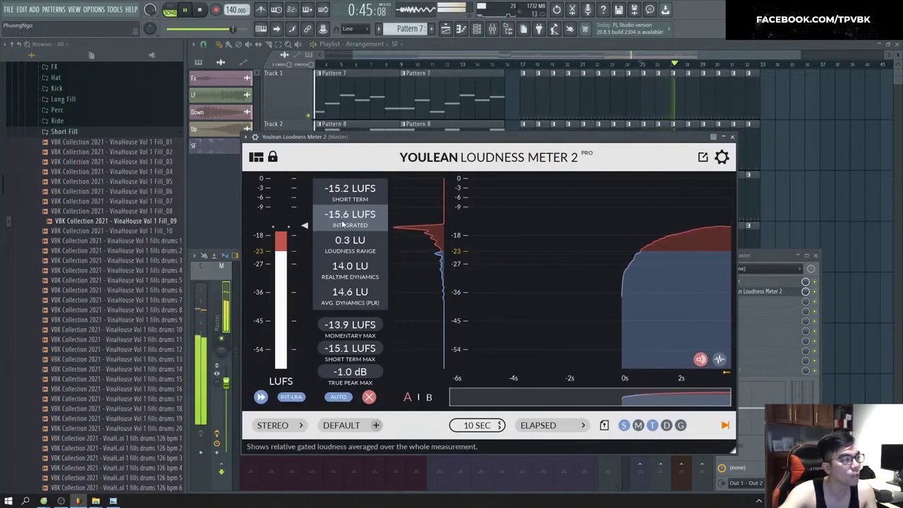
{"action": "key", "text": "space"}
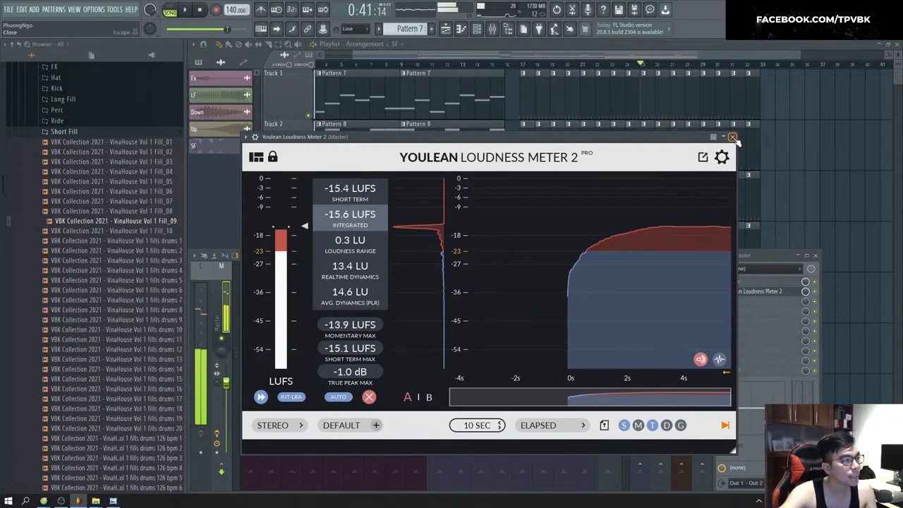
{"action": "left_click", "coordinate": [732, 137]}
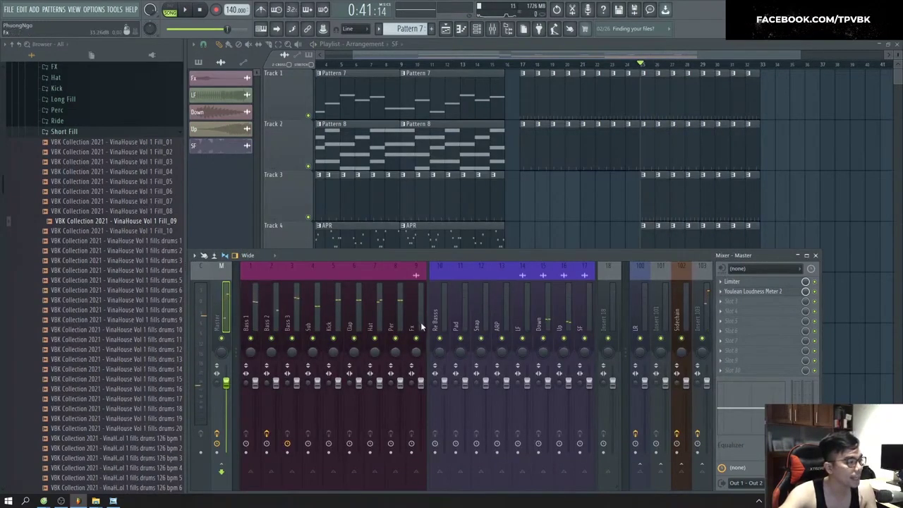
Step: Lower the mixer faders of Re Basss through SF together to about -2.0 dB and close the mixer
{"action": "left_click_drag", "start_coordinate": [421, 326], "coordinate": [258, 326]}
{"action": "left_click_drag", "start_coordinate": [438, 317], "coordinate": [584, 323]}
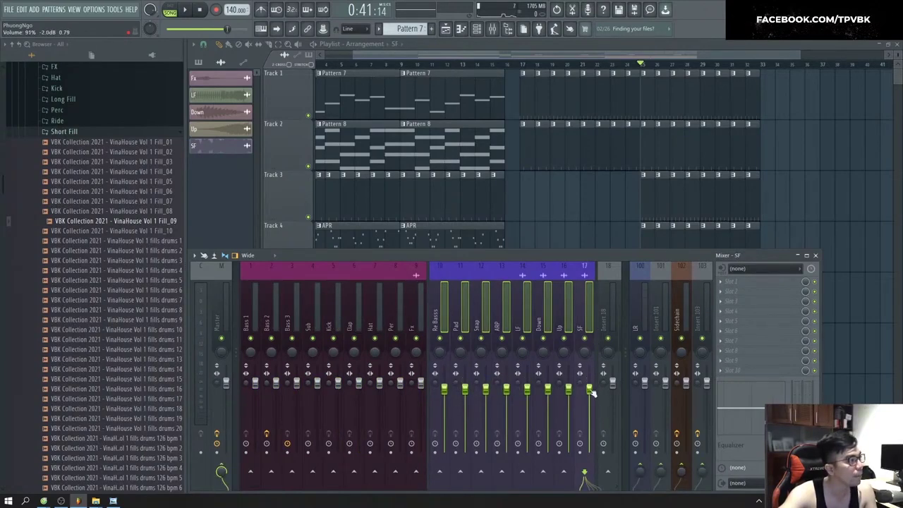
{"action": "key", "text": "F9"}
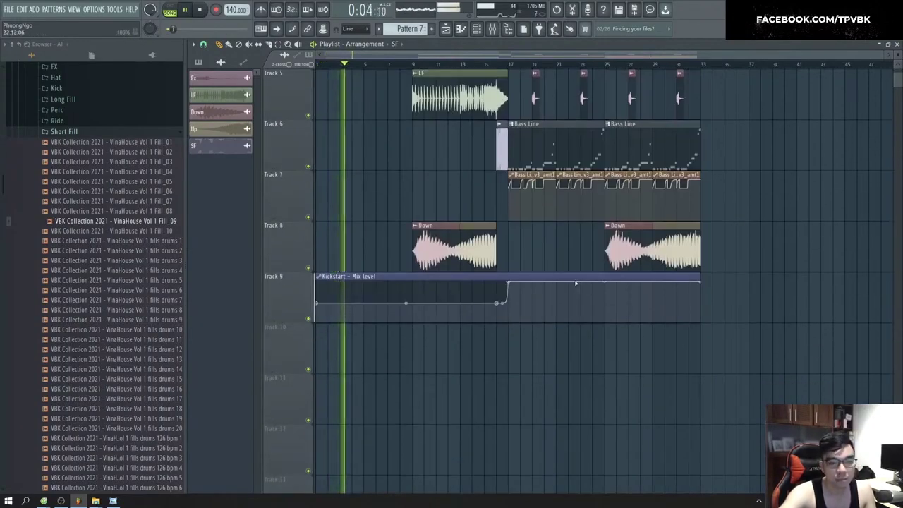
Step: Play the arrangement through to bar 25, inspecting the sampler settings of the Up riser in the build-up
{"action": "scroll", "coordinate": [520, 283], "scroll_direction": "up", "scroll_amount": 3}
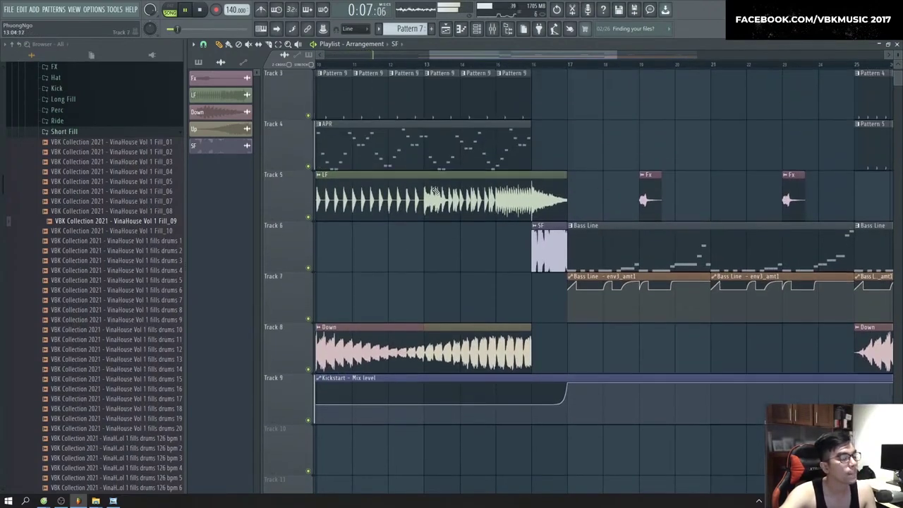
{"action": "scroll", "coordinate": [432, 190], "scroll_direction": "down", "scroll_amount": 2}
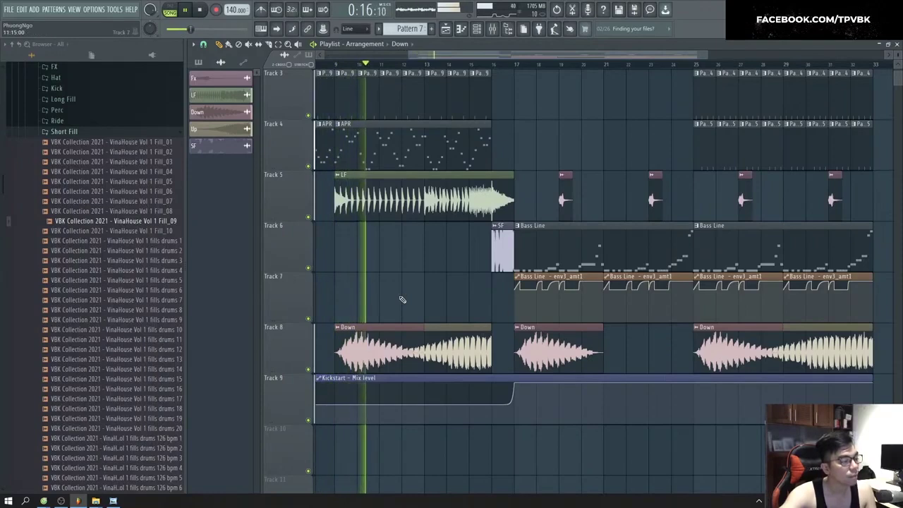
{"action": "double_click", "coordinate": [379, 341]}
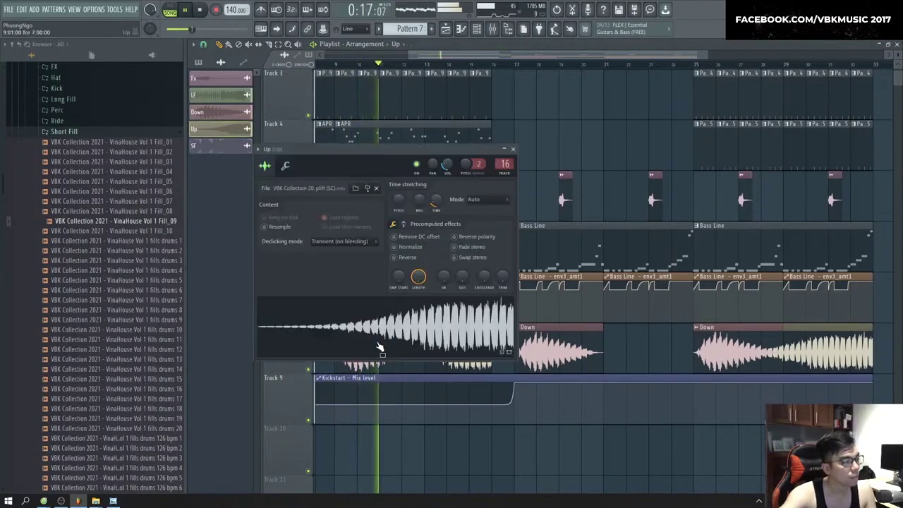
{"action": "left_click", "coordinate": [513, 149]}
{"action": "left_click", "coordinate": [448, 341]}
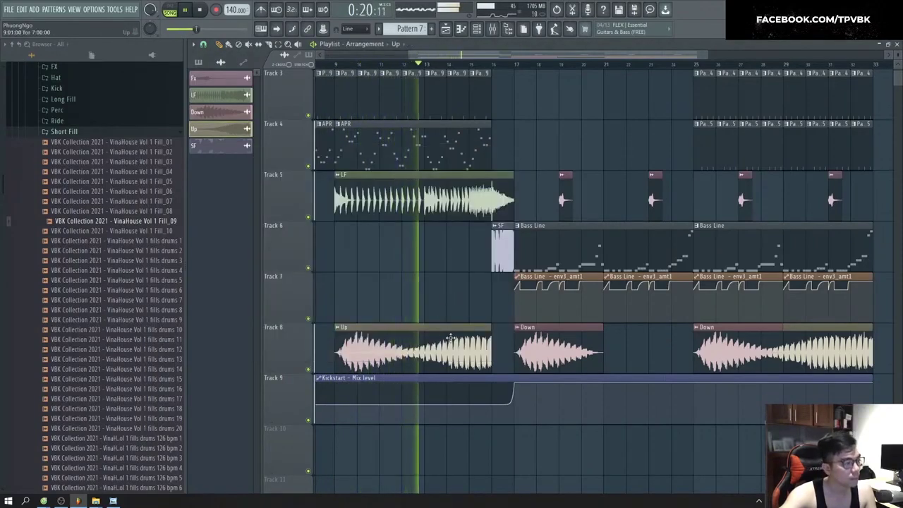
{"action": "double_click", "coordinate": [448, 340]}
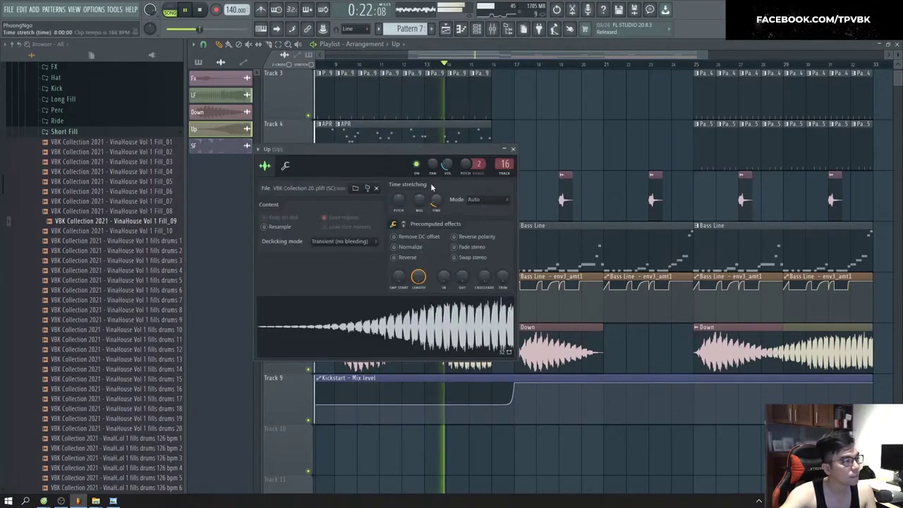
{"action": "left_click", "coordinate": [513, 149]}
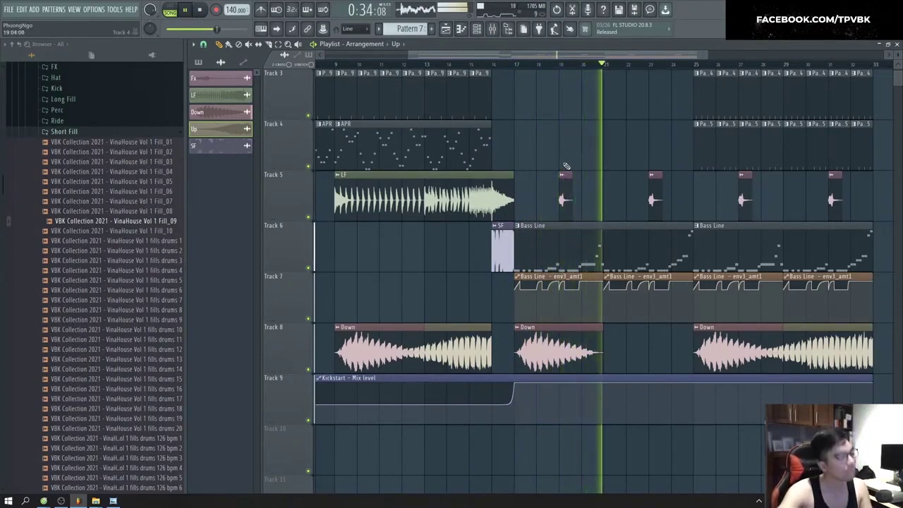
{"action": "left_click_drag", "start_coordinate": [576, 55], "coordinate": [602, 66]}
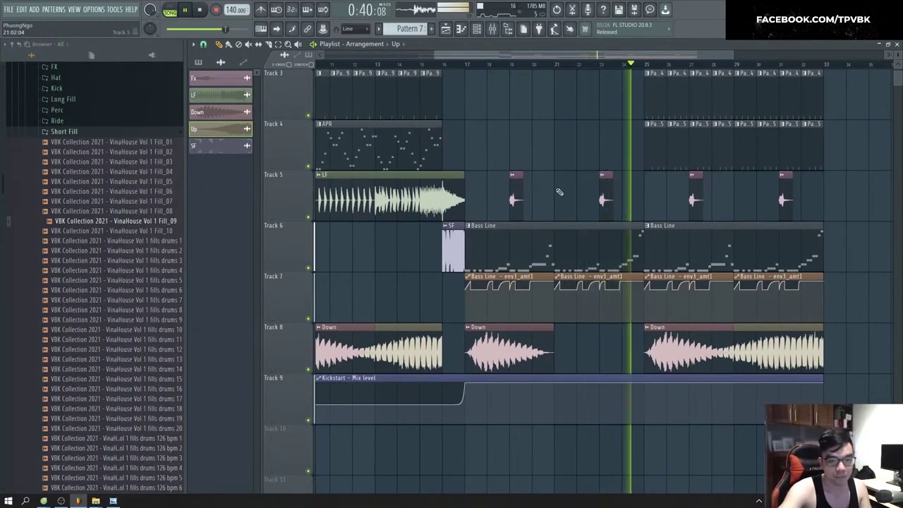
{"action": "scroll", "coordinate": [559, 192], "scroll_direction": "down", "scroll_amount": 1}
{"action": "scroll", "coordinate": [601, 192], "scroll_direction": "up", "scroll_amount": 2}
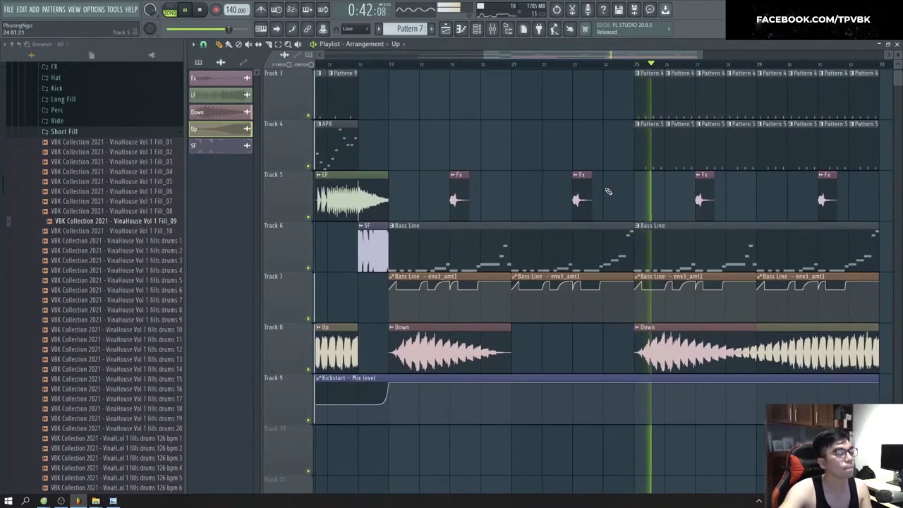
{"action": "scroll", "coordinate": [606, 191], "scroll_direction": "down", "scroll_amount": 1}
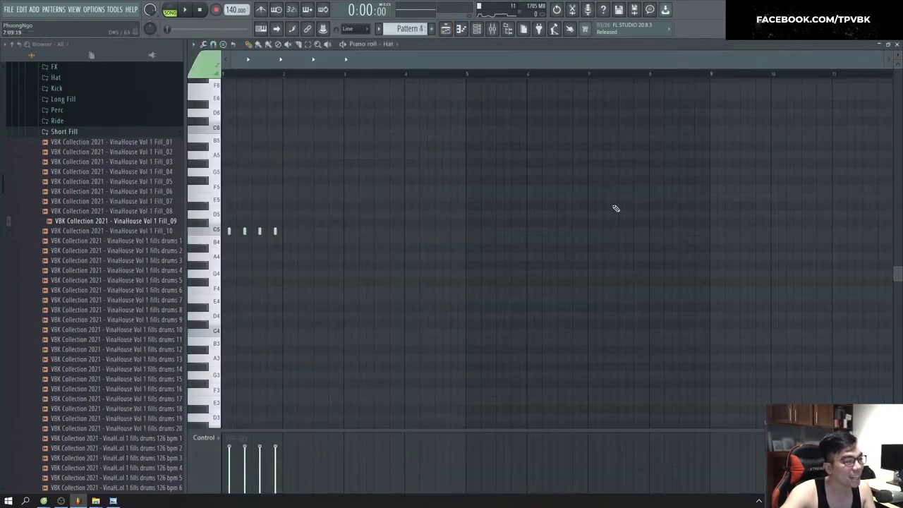
Step: Replace the Hat channel's sample with VBK Collection 2021 - VinaHouse Vol 1 Hat 05
{"action": "key", "text": "F6"}
{"action": "left_click", "coordinate": [267, 113]}
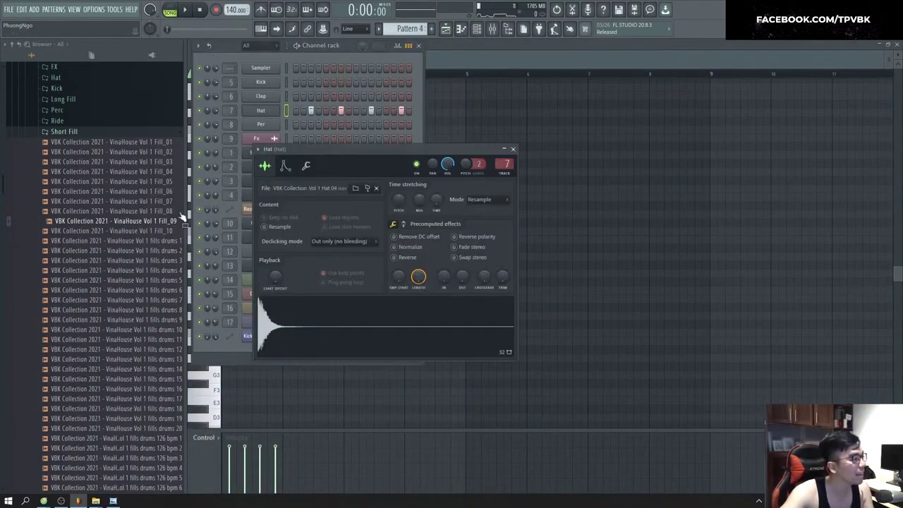
{"action": "left_click", "coordinate": [370, 190]}
{"action": "left_click", "coordinate": [125, 237]}
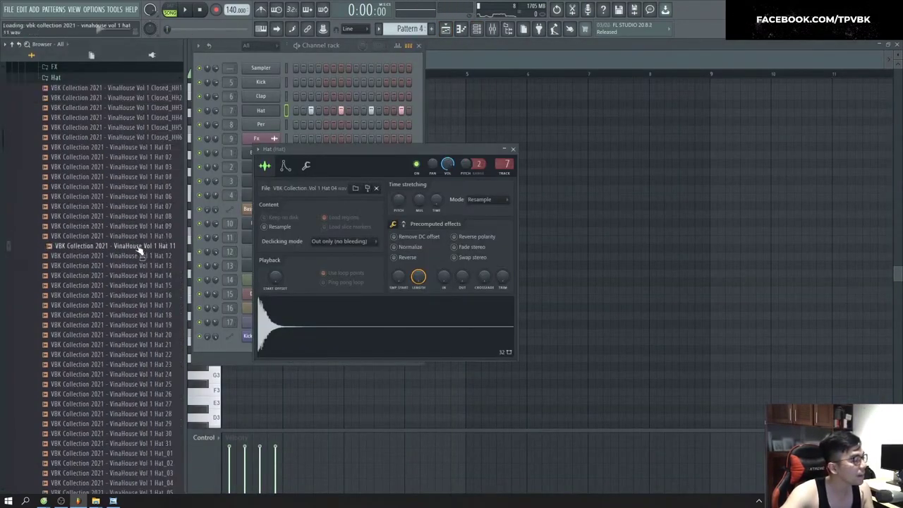
{"action": "right_click", "coordinate": [146, 192]}
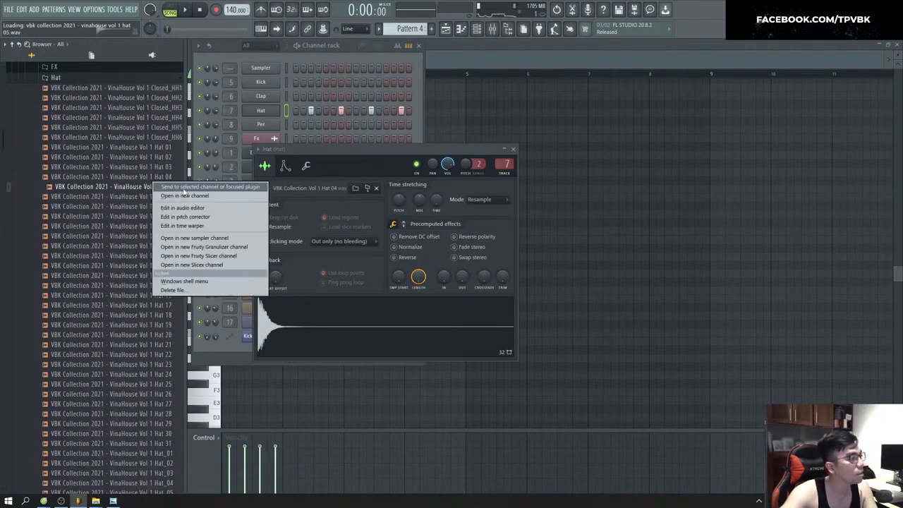
{"action": "left_click", "coordinate": [197, 274]}
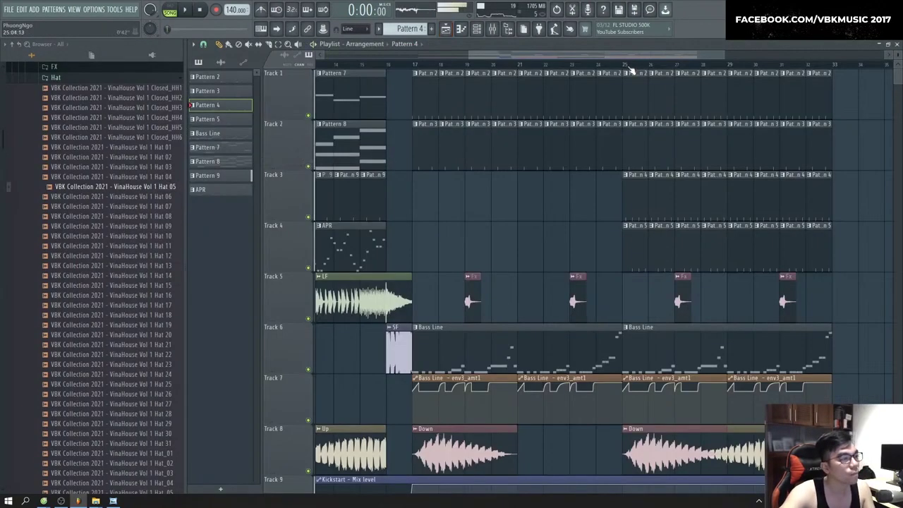
Step: Play from bar 25 and increase the hat sample's fade-out to shorten its tail, closing the channel windows
{"action": "left_click", "coordinate": [630, 67]}
{"action": "key", "text": "space"}
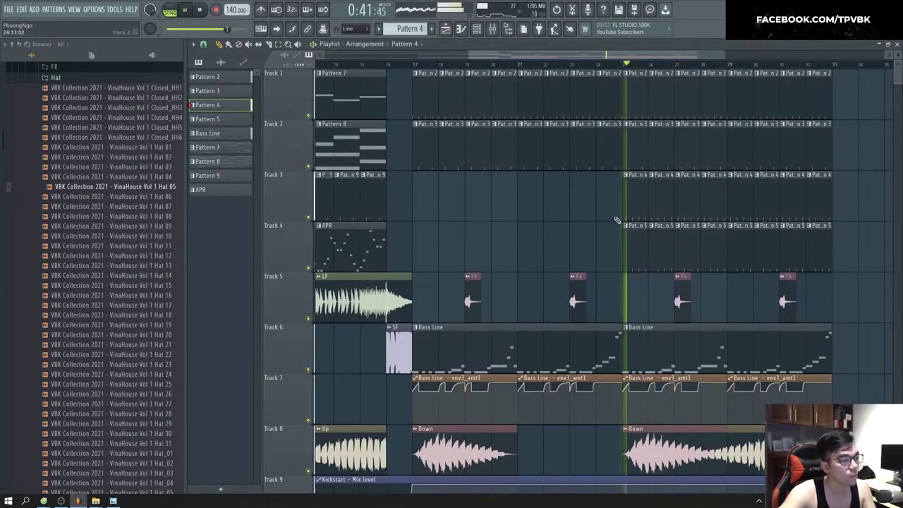
{"action": "key", "text": "F6"}
{"action": "left_click", "coordinate": [266, 113]}
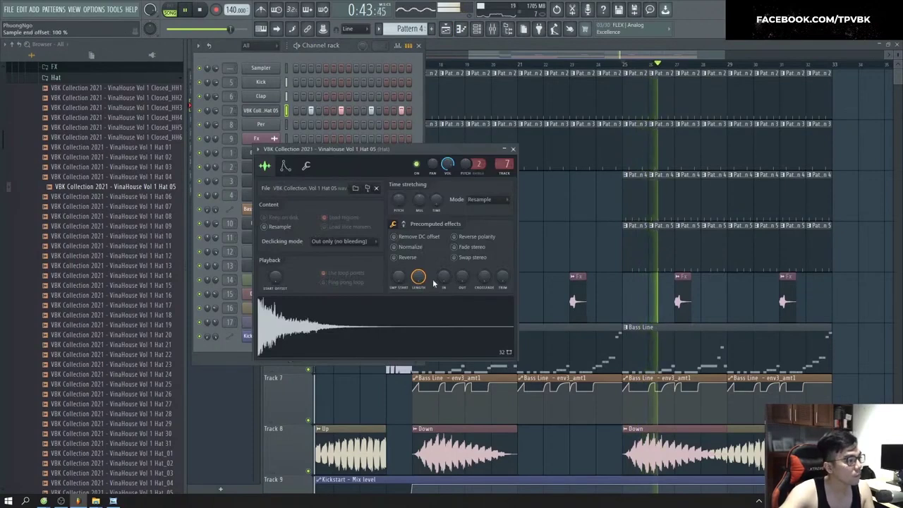
{"action": "left_click_drag", "start_coordinate": [460, 281], "coordinate": [460, 258]}
{"action": "mouse_move", "coordinate": [457, 290]}
{"action": "left_mouse_down"}
{"action": "mouse_move", "coordinate": [459, 262]}
{"action": "mouse_move", "coordinate": [463, 284]}
{"action": "left_mouse_up"}
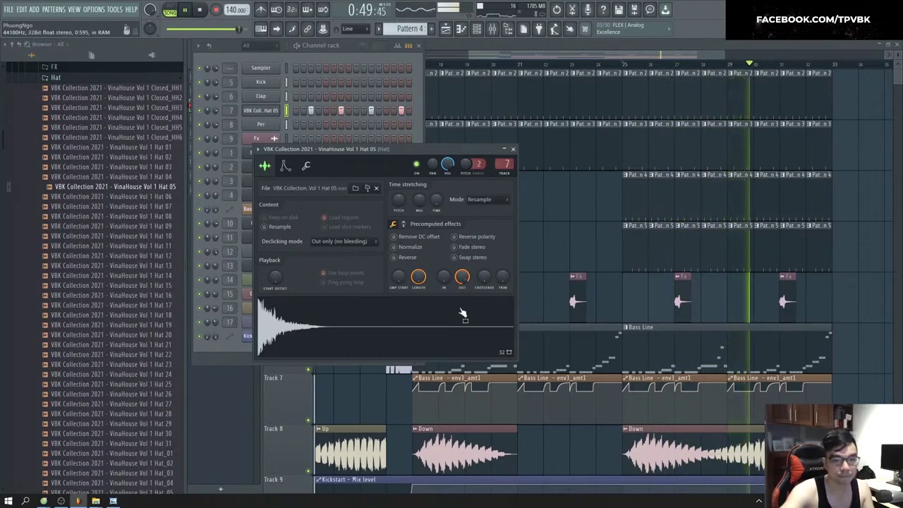
{"action": "left_click", "coordinate": [513, 149]}
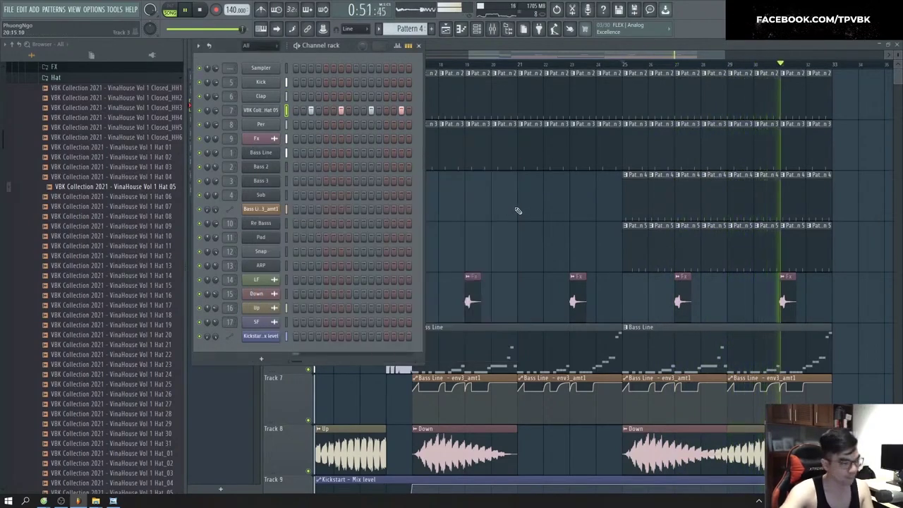
{"action": "key", "text": "F6"}
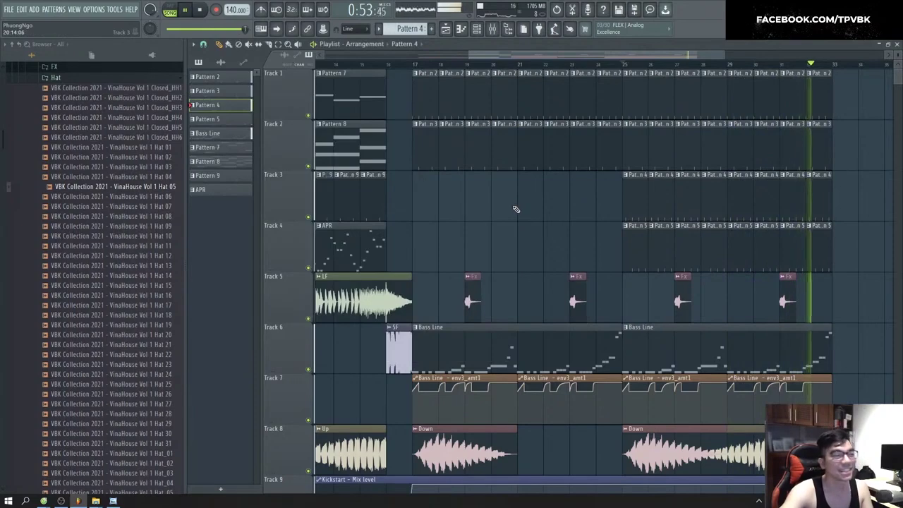
Step: Check the Youlean Loudness Meter 2 readings on the Master track, and close the meter and the mixer
{"action": "scroll", "coordinate": [530, 300], "scroll_direction": "down", "scroll_amount": 2}
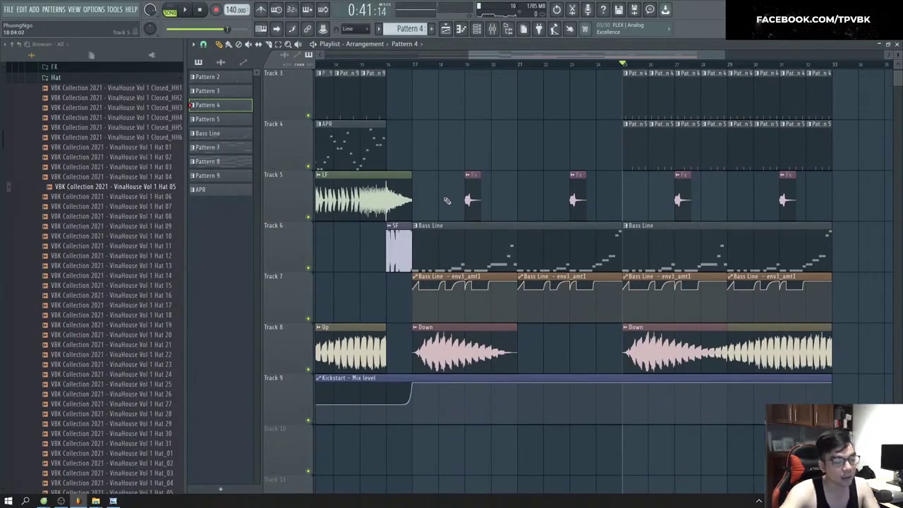
{"action": "key", "text": "F9"}
{"action": "left_click", "coordinate": [214, 301]}
{"action": "left_click", "coordinate": [763, 292]}
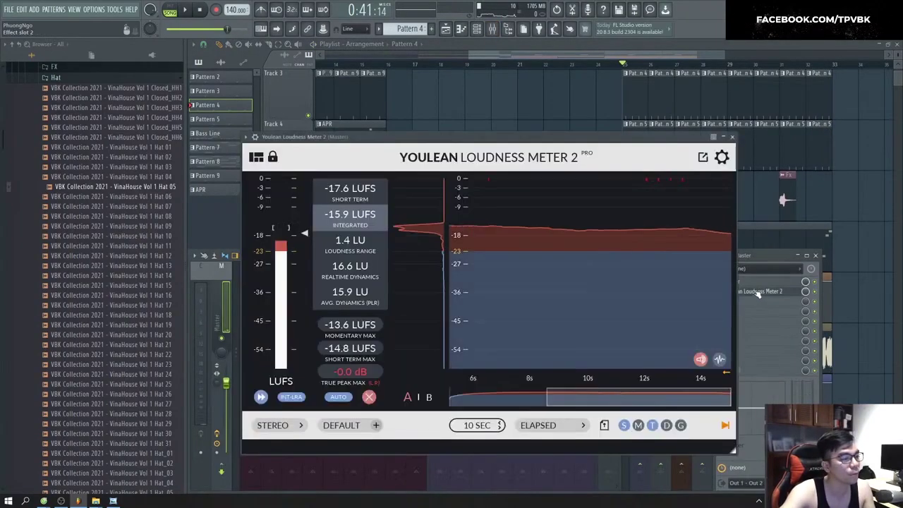
{"action": "left_click", "coordinate": [733, 138]}
{"action": "key", "text": "F9"}
Step: Play the drop from bar 17 to check the mix, and stop playback
{"action": "left_click_drag", "start_coordinate": [540, 54], "coordinate": [507, 57]}
{"action": "left_click", "coordinate": [487, 64]}
{"action": "key", "text": "space"}
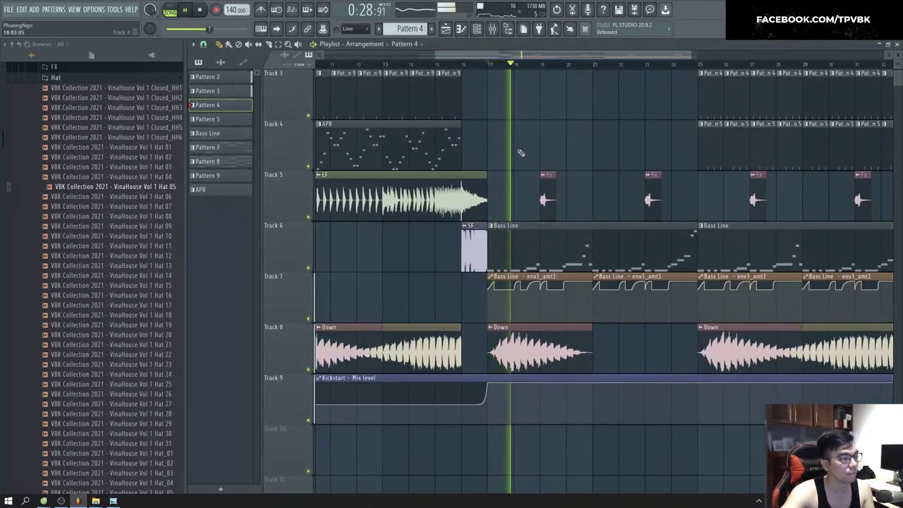
{"action": "scroll", "coordinate": [520, 153], "scroll_direction": "up", "scroll_amount": 1}
{"action": "scroll", "coordinate": [543, 173], "scroll_direction": "up", "scroll_amount": 1}
{"action": "scroll", "coordinate": [544, 173], "scroll_direction": "right", "scroll_amount": 2}
{"action": "key", "text": "space"}
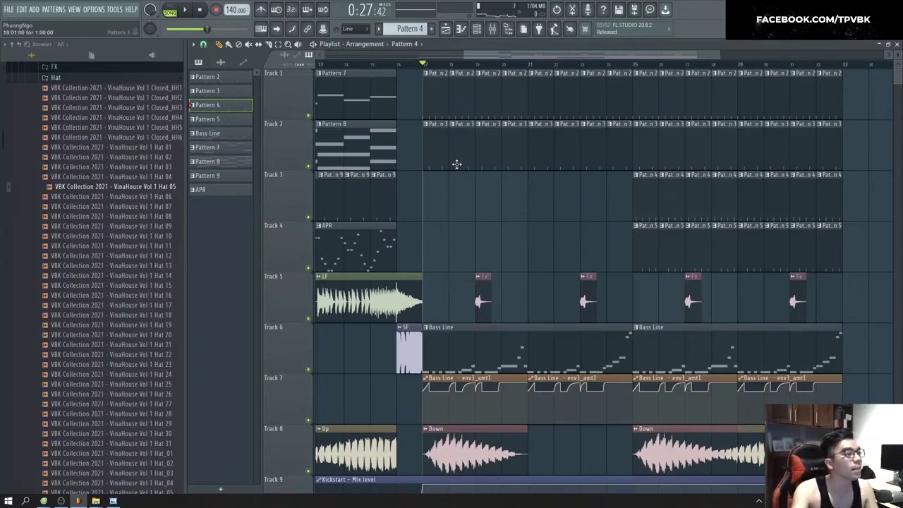
Step: Move the playback position to bar 9, where the build-up starts
{"action": "scroll", "coordinate": [515, 212], "scroll_direction": "left", "scroll_amount": 6}
{"action": "left_click", "coordinate": [432, 65]}
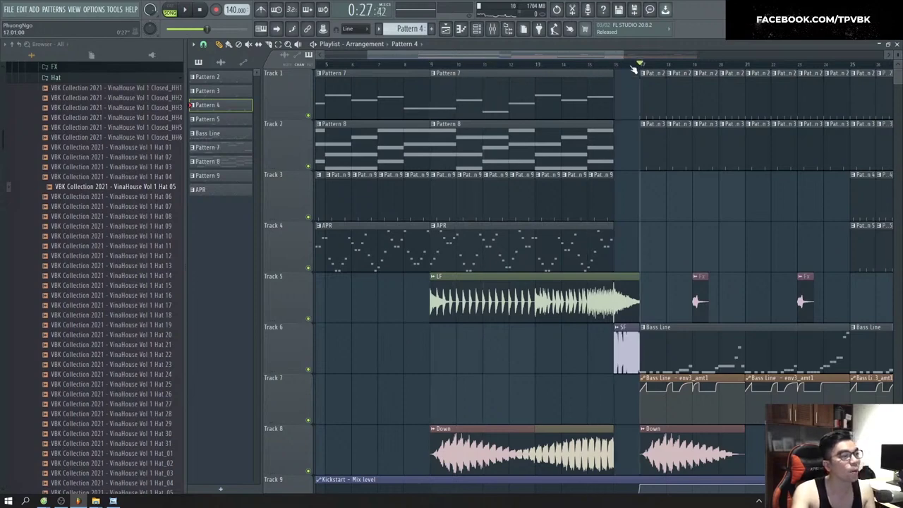
{"action": "scroll", "coordinate": [599, 88], "scroll_direction": "down", "scroll_amount": 2}
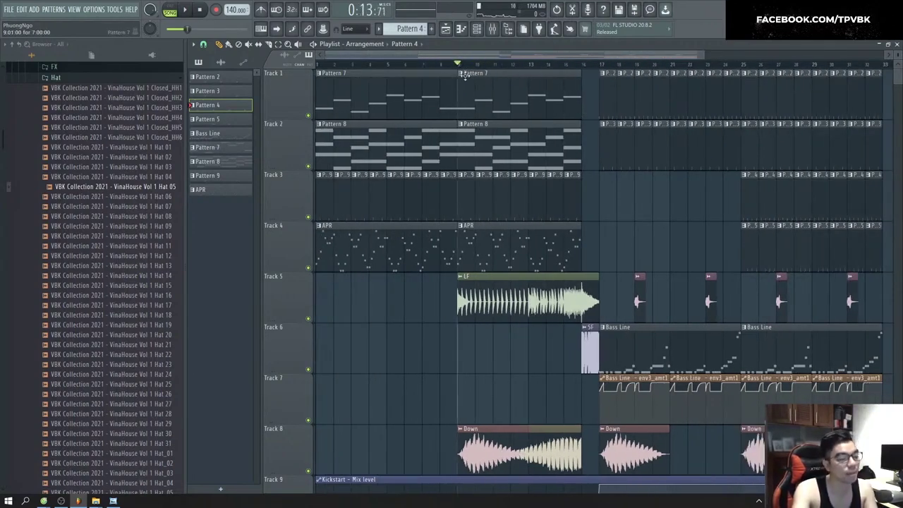
Step: Play the arrangement from bar 25 and check the mixer levels against the playlist tracks
{"action": "key", "text": "F9"}
{"action": "key", "text": "F9"}
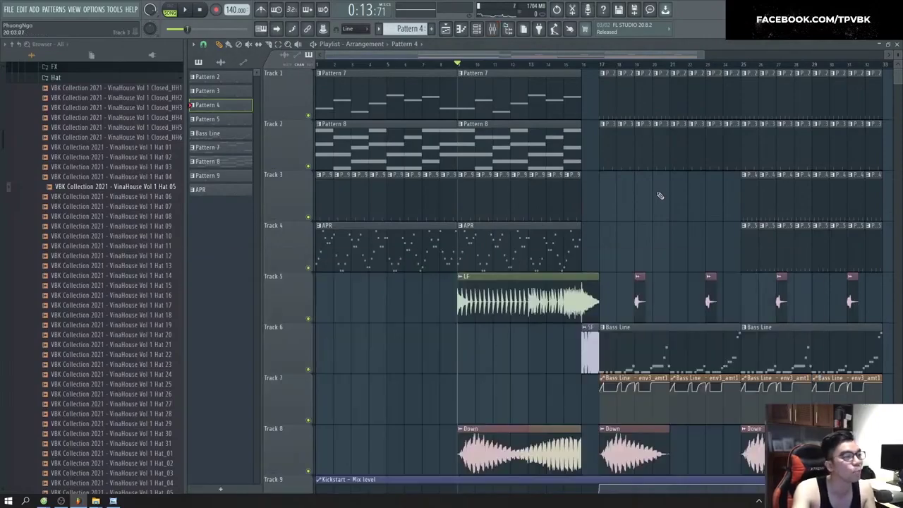
{"action": "scroll", "coordinate": [551, 145], "scroll_direction": "down", "scroll_amount": 5}
{"action": "scroll", "coordinate": [565, 147], "scroll_direction": "up", "scroll_amount": 5}
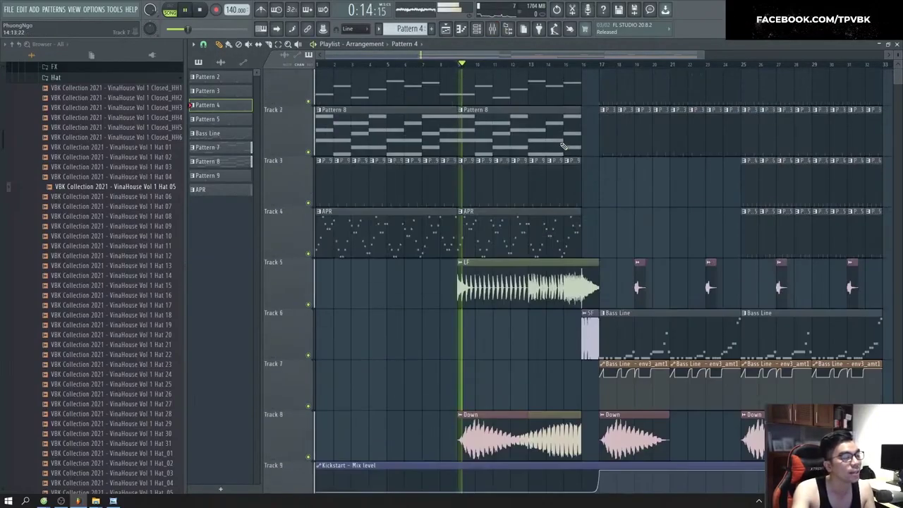
{"action": "left_click", "coordinate": [744, 65]}
{"action": "key", "text": "space"}
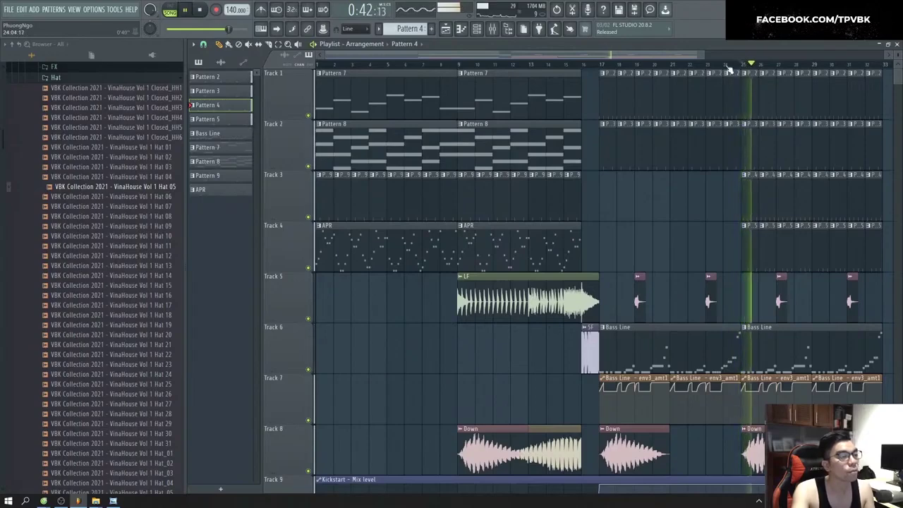
{"action": "key", "text": "F9"}
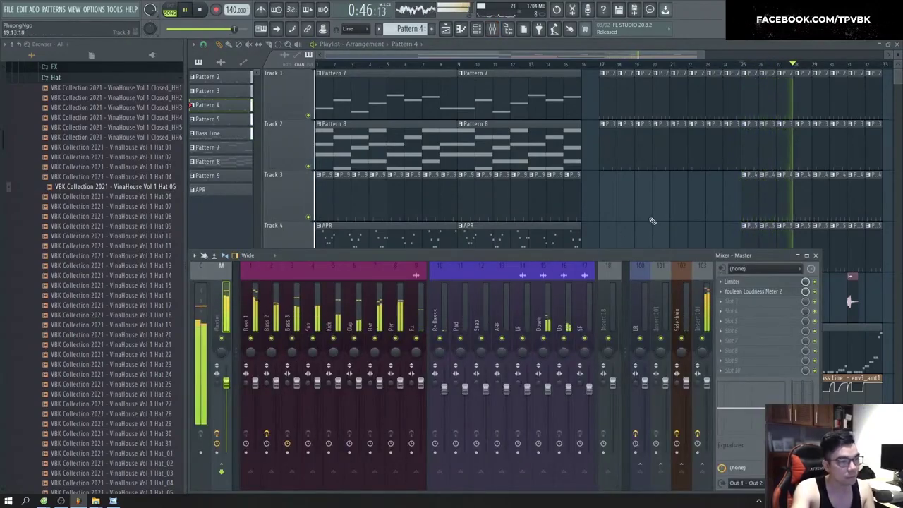
{"action": "key", "text": "F9"}
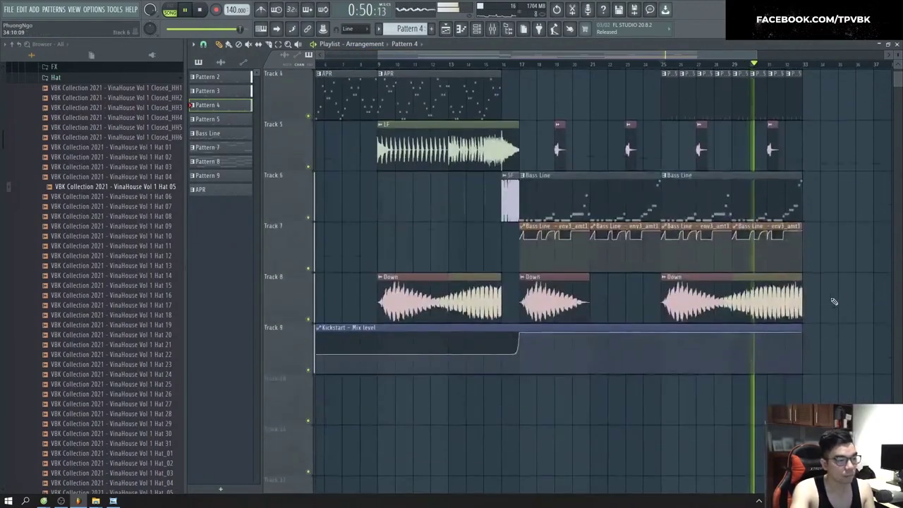
Step: Create a pattern named Lead and place its clip on Track 10 at bar 25
{"action": "type", "text": "d"}
{"action": "key", "text": "Return"}
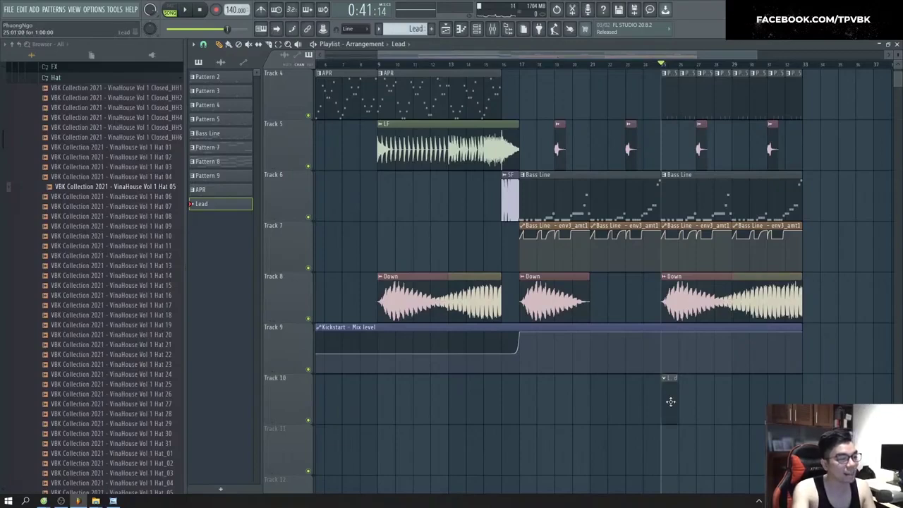
{"action": "scroll", "coordinate": [677, 402], "scroll_direction": "up", "scroll_amount": 3}
Step: Add a new Serum instrument channel for the lead sound
{"action": "key", "text": "F6"}
{"action": "left_click", "coordinate": [260, 360]}
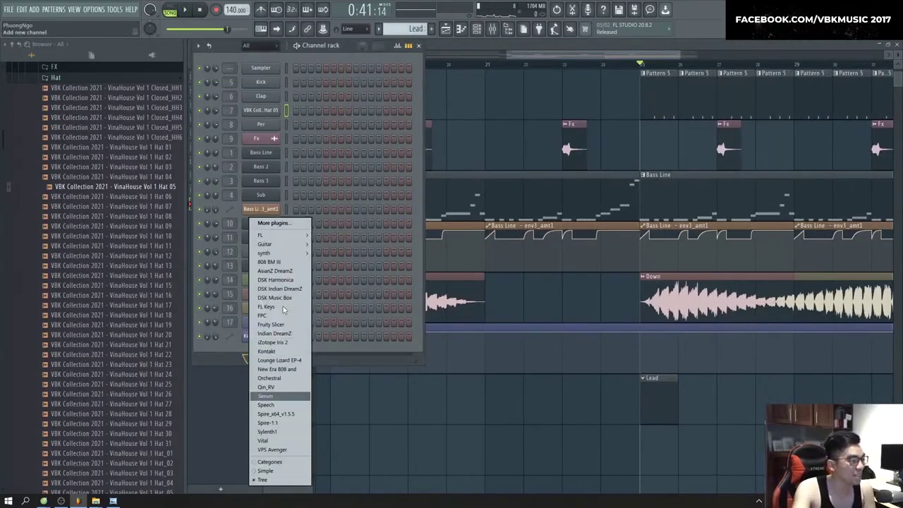
{"action": "left_click", "coordinate": [264, 398]}
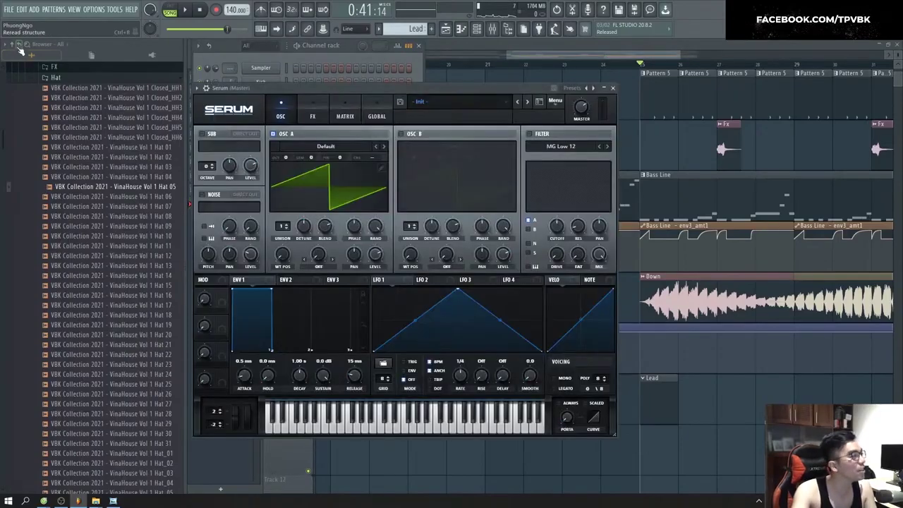
Step: Collapse the sample folders in the file browser and open the 0. Preset folder
{"action": "left_click", "coordinate": [12, 44]}
{"action": "left_click", "coordinate": [36, 177]}
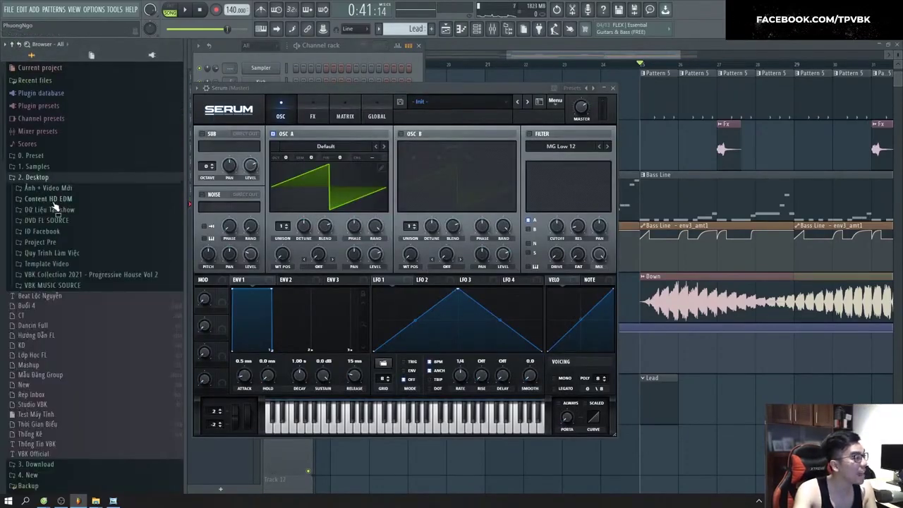
{"action": "left_click", "coordinate": [42, 179]}
{"action": "left_click", "coordinate": [36, 177]}
{"action": "left_click", "coordinate": [48, 178]}
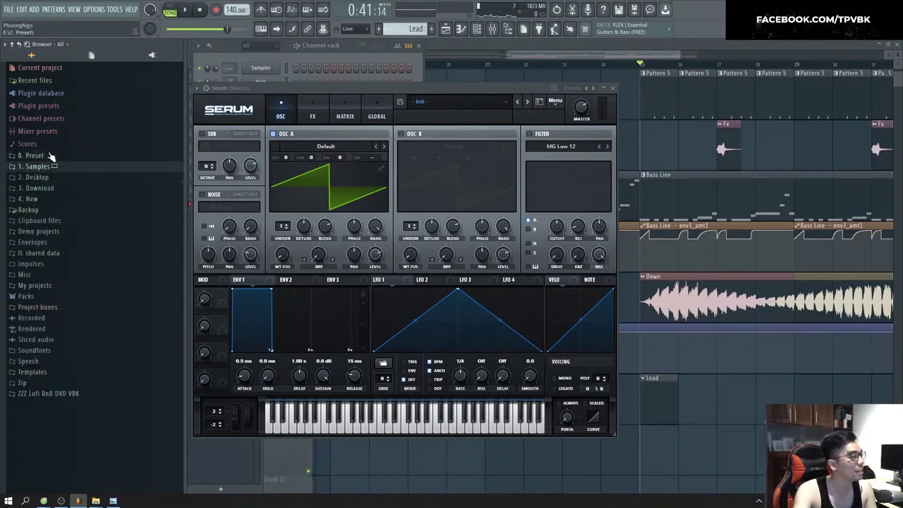
{"action": "left_click", "coordinate": [49, 155]}
{"action": "left_click", "coordinate": [47, 167]}
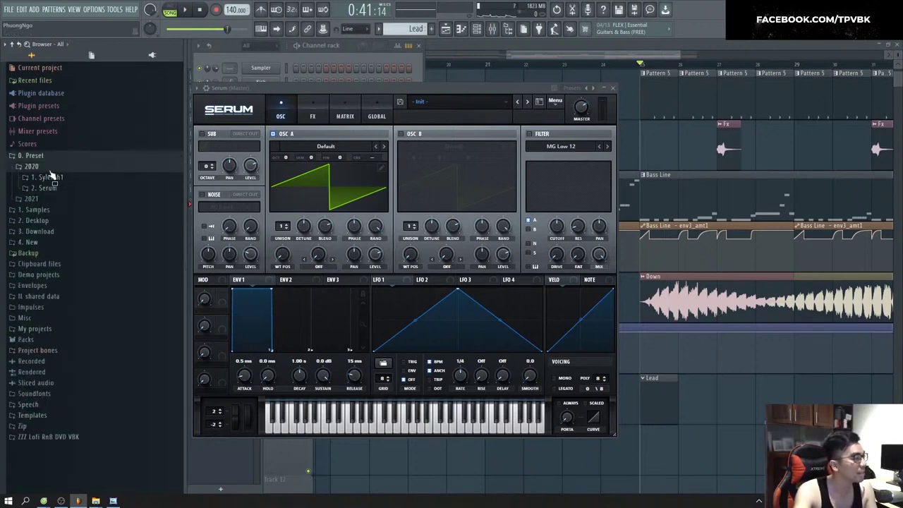
{"action": "left_click", "coordinate": [50, 169]}
{"action": "left_click", "coordinate": [47, 188]}
{"action": "left_click", "coordinate": [50, 169]}
{"action": "left_click", "coordinate": [51, 158]}
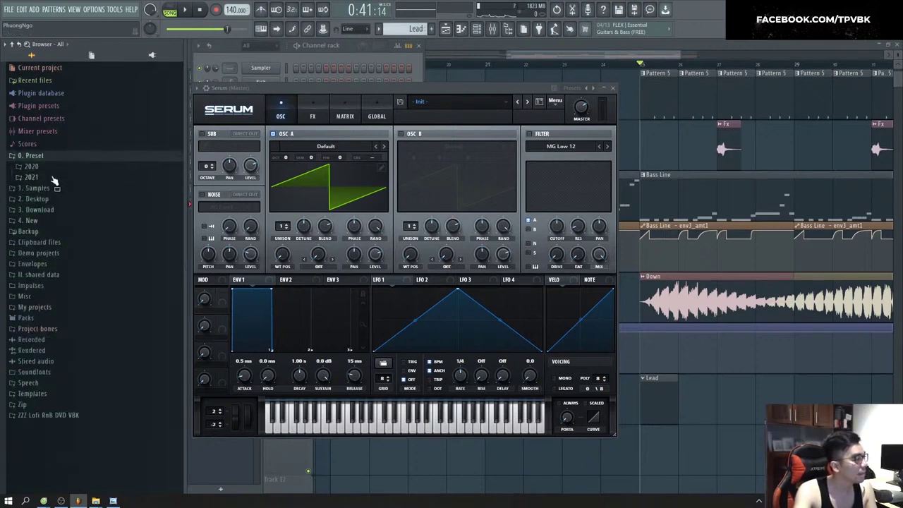
Step: Open the Serum presets in the 2021 > Slap House folder and go to the FIESTA Brazilian Bass leads
{"action": "left_click", "coordinate": [54, 179]}
{"action": "left_click", "coordinate": [60, 202]}
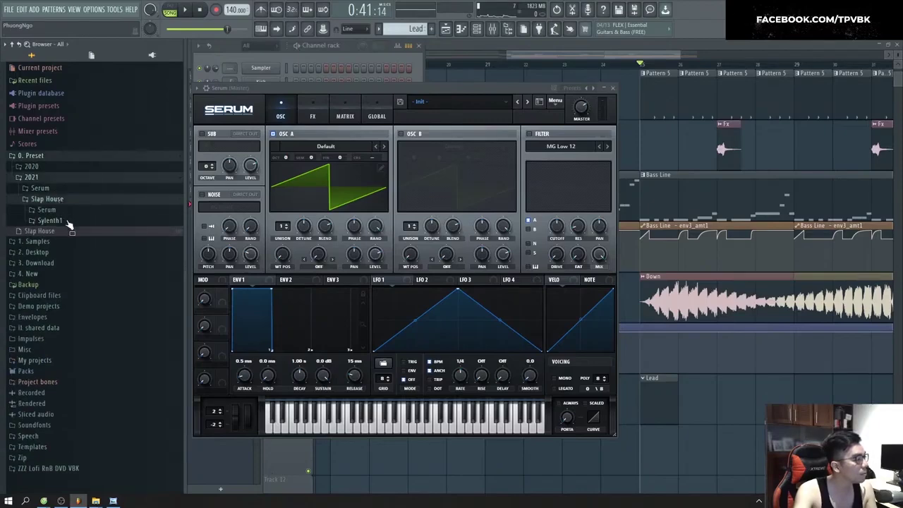
{"action": "left_click", "coordinate": [67, 221]}
{"action": "left_click", "coordinate": [62, 212]}
{"action": "left_click", "coordinate": [63, 212]}
{"action": "left_click", "coordinate": [62, 212]}
{"action": "scroll", "coordinate": [101, 293], "scroll_direction": "down", "scroll_amount": 10}
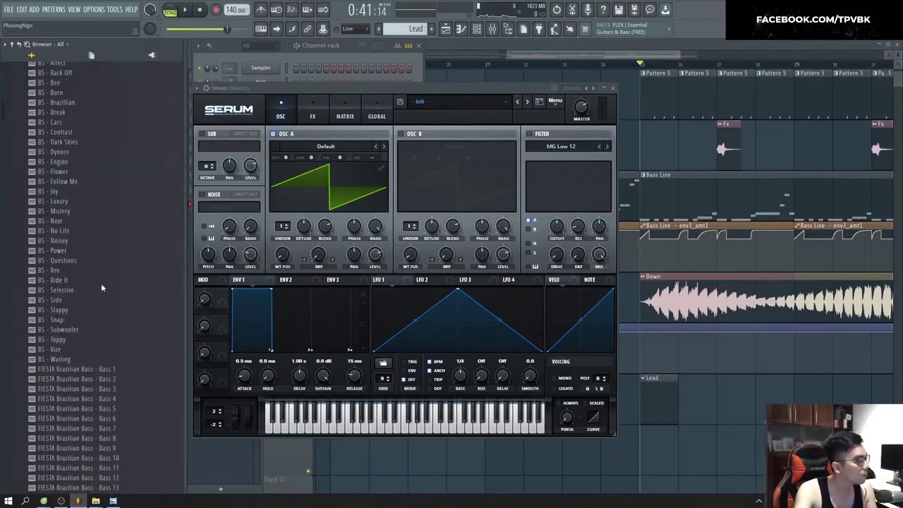
Step: Audition the FIESTA Brazilian Bass presets Lead 5, 6 and 7 in Serum and load Lead 8
{"action": "right_click", "coordinate": [96, 207]}
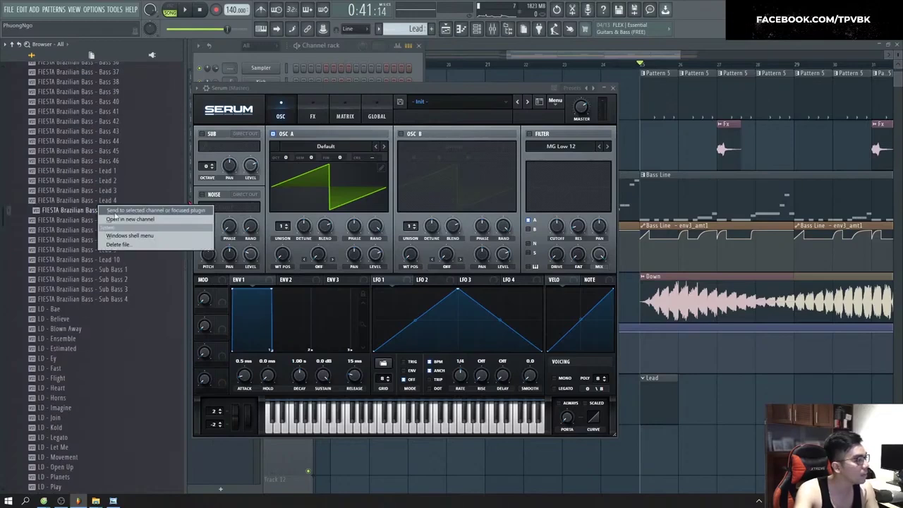
{"action": "left_click", "coordinate": [108, 211]}
{"action": "right_click", "coordinate": [127, 219]}
{"action": "left_click", "coordinate": [134, 221]}
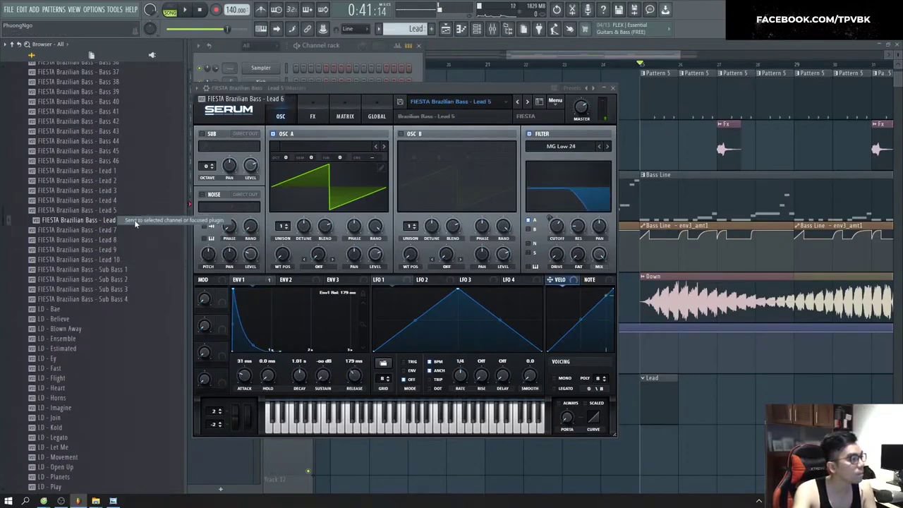
{"action": "right_click", "coordinate": [128, 230]}
{"action": "left_click", "coordinate": [133, 233]}
{"action": "right_click", "coordinate": [117, 240]}
{"action": "left_click", "coordinate": [122, 245]}
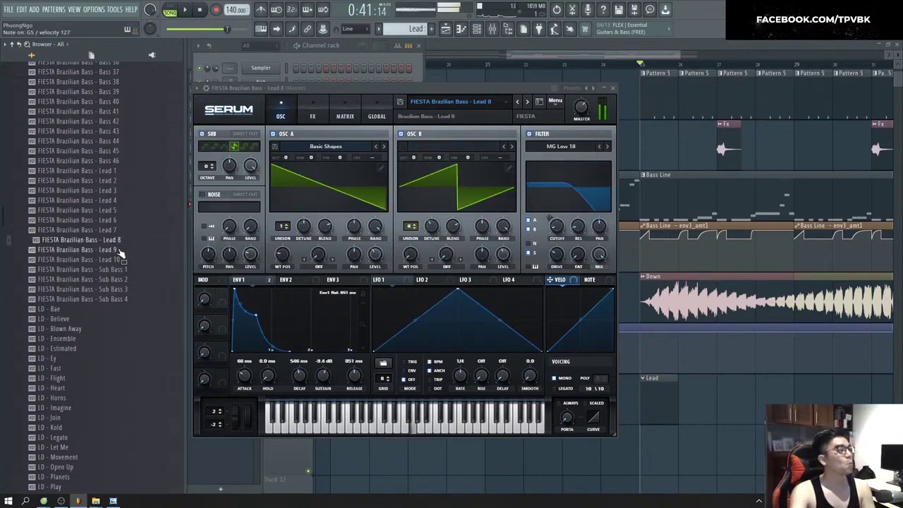
Step: Select the Lead pattern and open the piano roll of the FIESTA Brazilian Bass - Lead 8 channel
{"action": "key", "text": "F4"}
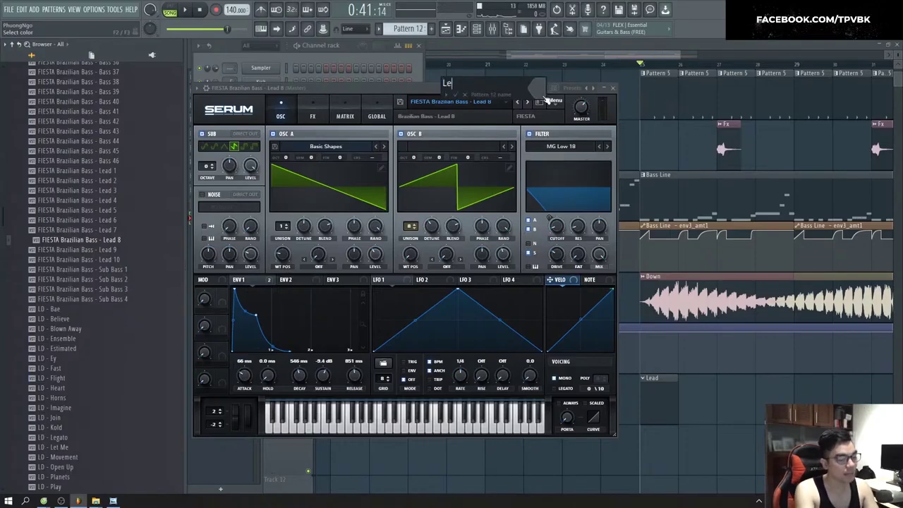
{"action": "double_click", "coordinate": [661, 400]}
{"action": "key", "text": "space"}
{"action": "right_click", "coordinate": [280, 349]}
{"action": "left_click", "coordinate": [307, 352]}
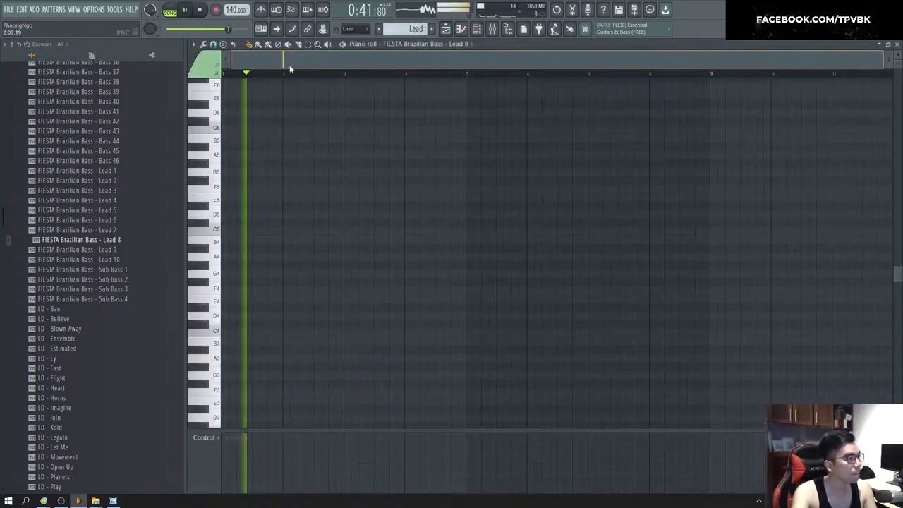
Step: Remove the trial note from the piano roll and set its grid snap to Step
{"action": "left_click", "coordinate": [239, 257]}
{"action": "scroll", "coordinate": [222, 264], "scroll_direction": "up", "scroll_amount": 3}
{"action": "right_click", "coordinate": [234, 258]}
{"action": "left_click", "coordinate": [213, 45]}
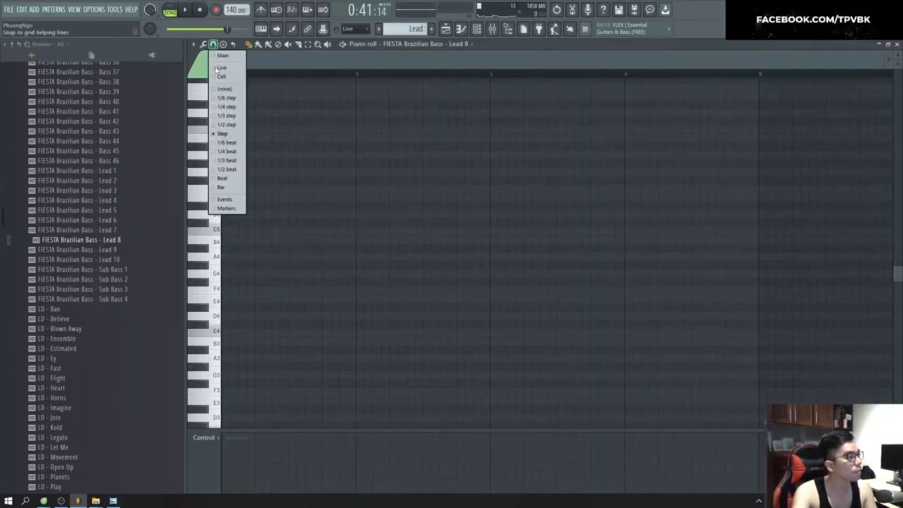
{"action": "left_click", "coordinate": [222, 134]}
Step: Draw a two-step A5 note on the second beat of bar 1, checking it against playback
{"action": "left_click_drag", "start_coordinate": [247, 248], "coordinate": [261, 207]}
{"action": "right_click", "coordinate": [261, 208]}
{"action": "key", "text": "space"}
{"action": "key", "text": "space"}
{"action": "left_click_drag", "start_coordinate": [254, 164], "coordinate": [301, 157]}
{"action": "key", "text": "space"}
{"action": "scroll", "coordinate": [224, 163], "scroll_direction": "up", "scroll_amount": 2}
{"action": "key", "text": "space"}
{"action": "key", "text": "space"}
{"action": "key", "text": "space"}
{"action": "left_click_drag", "start_coordinate": [466, 156], "coordinate": [298, 156]}
{"action": "key", "text": "space"}
{"action": "key", "text": "space"}
Step: Add a two-step G#5 note directly after the A5 and an E5 note at step 11 of bar 1
{"action": "left_click", "coordinate": [311, 164]}
{"action": "key", "text": "space"}
{"action": "left_click", "coordinate": [339, 189]}
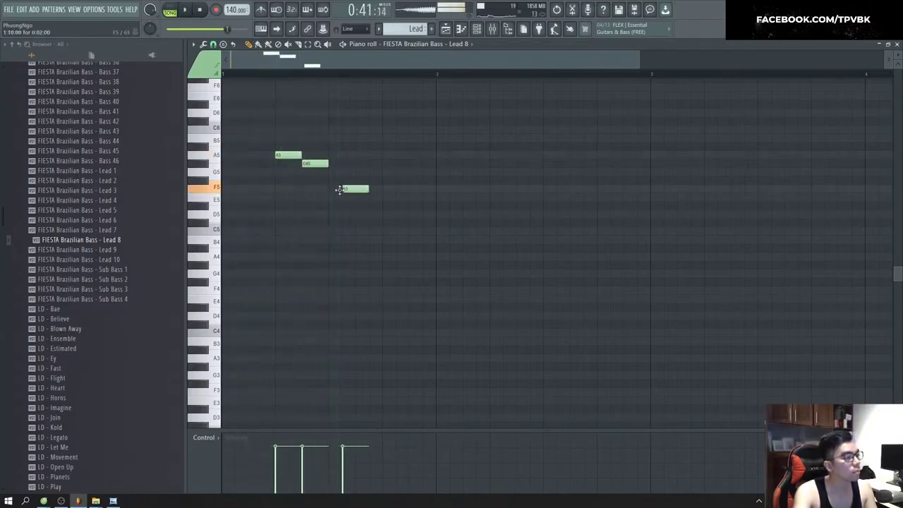
{"action": "left_click_drag", "start_coordinate": [328, 196], "coordinate": [377, 198]}
{"action": "key", "text": "space"}
{"action": "key", "text": "space"}
{"action": "key", "text": "space"}
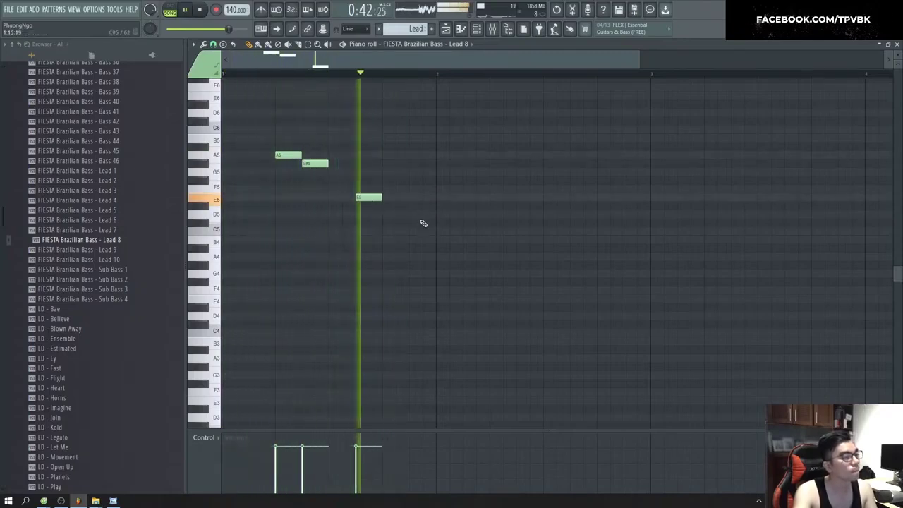
Step: Add a two-step F#5 note at the end of bar 1 and play the phrase
{"action": "key", "text": "space"}
{"action": "left_click", "coordinate": [414, 206]}
{"action": "left_click_drag", "start_coordinate": [424, 189], "coordinate": [424, 177]}
{"action": "key", "text": "space"}
{"action": "scroll", "coordinate": [442, 213], "scroll_direction": "down", "scroll_amount": 1}
Step: Rename the FIESTA Brazilian Bass - Lead 8 channel as Lead
{"action": "key", "text": "F6"}
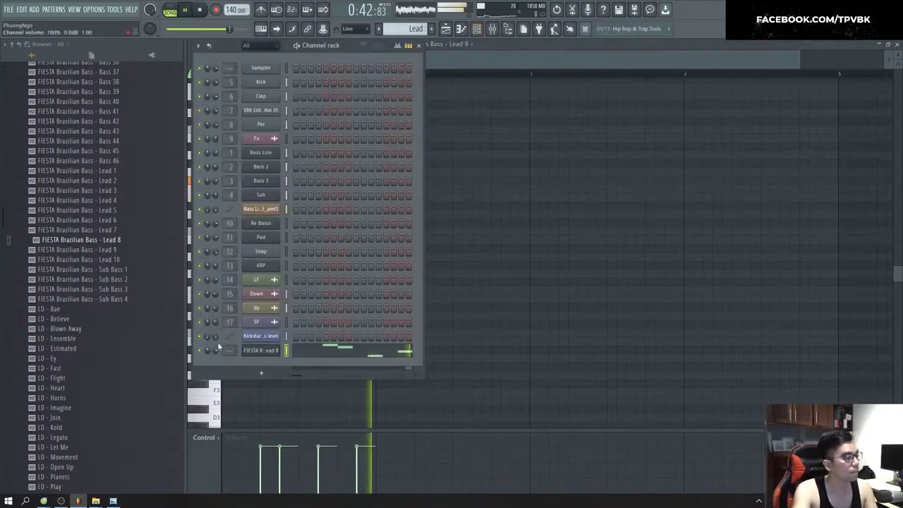
{"action": "key", "text": "space"}
{"action": "right_click", "coordinate": [256, 357]}
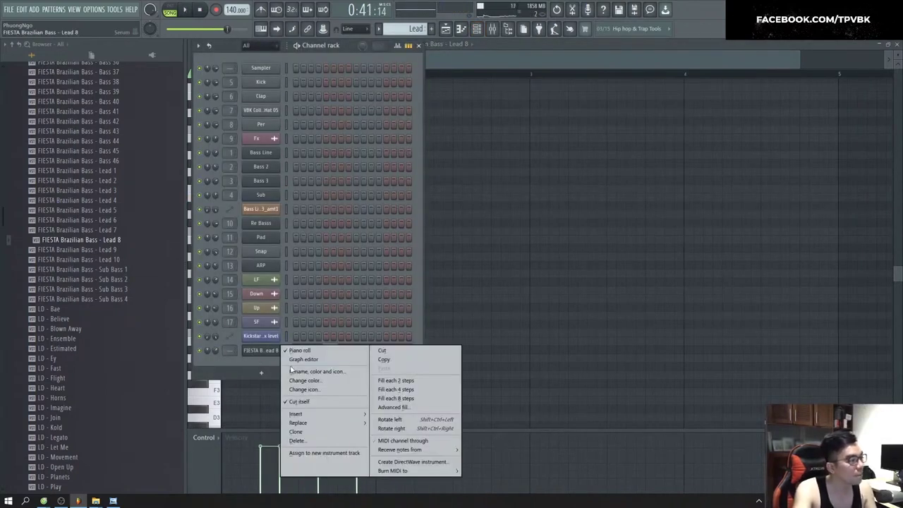
{"action": "left_click", "coordinate": [299, 360]}
{"action": "type", "text": "Lead"}
{"action": "key", "text": "Return"}
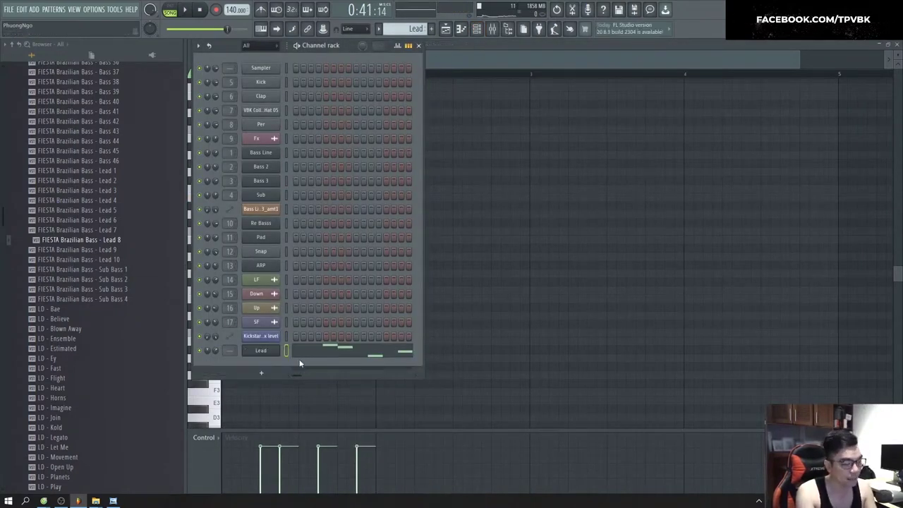
Step: Assign the Lead channel to mixer track 18 and route that track to the Sidechain track
{"action": "key", "text": "ctrl+l"}
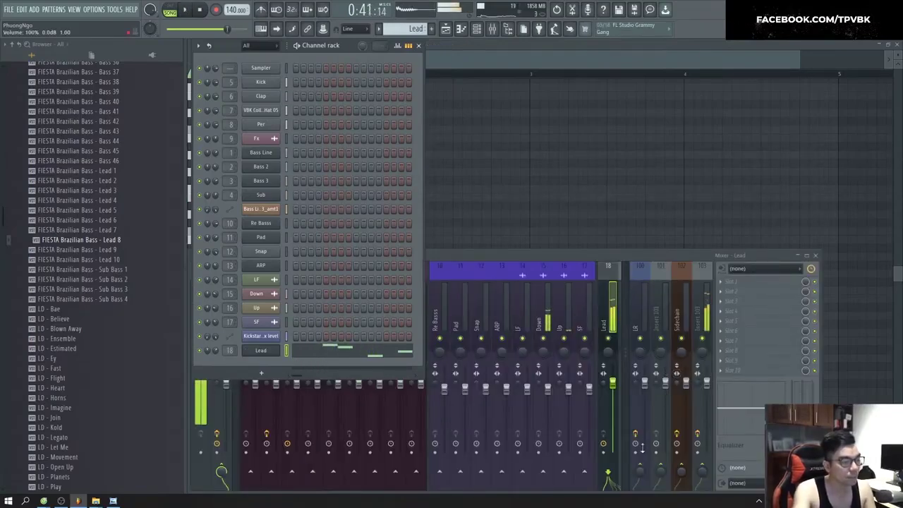
{"action": "right_click", "coordinate": [682, 468]}
{"action": "left_click", "coordinate": [707, 460]}
{"action": "left_click", "coordinate": [536, 61]}
{"action": "key", "text": "space"}
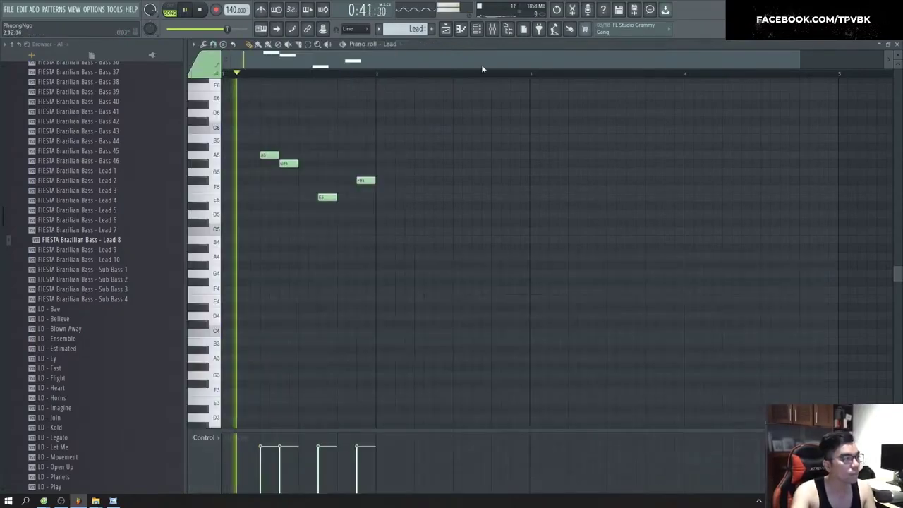
{"action": "key", "text": "space"}
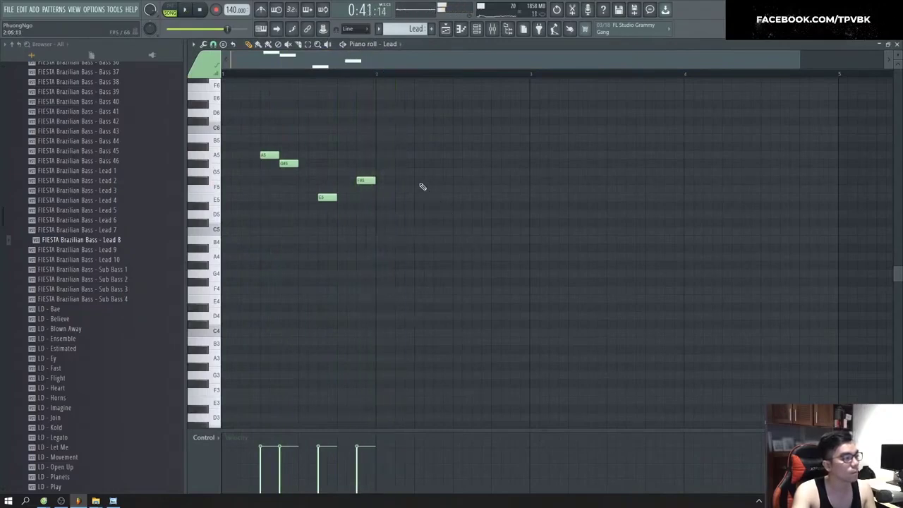
Step: Continue the melody through bar 2 with two-step F#5, E5, F#5, E5 and C#5 notes, checking it in playback
{"action": "left_click", "coordinate": [422, 182]}
{"action": "key", "text": "space"}
{"action": "left_click_drag", "start_coordinate": [422, 183], "coordinate": [438, 195]}
{"action": "key", "text": "space"}
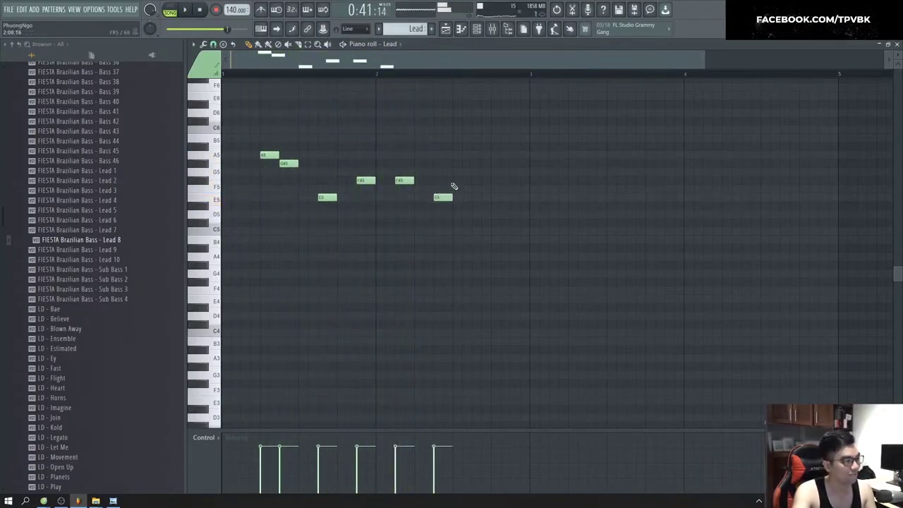
{"action": "left_click", "coordinate": [496, 222]}
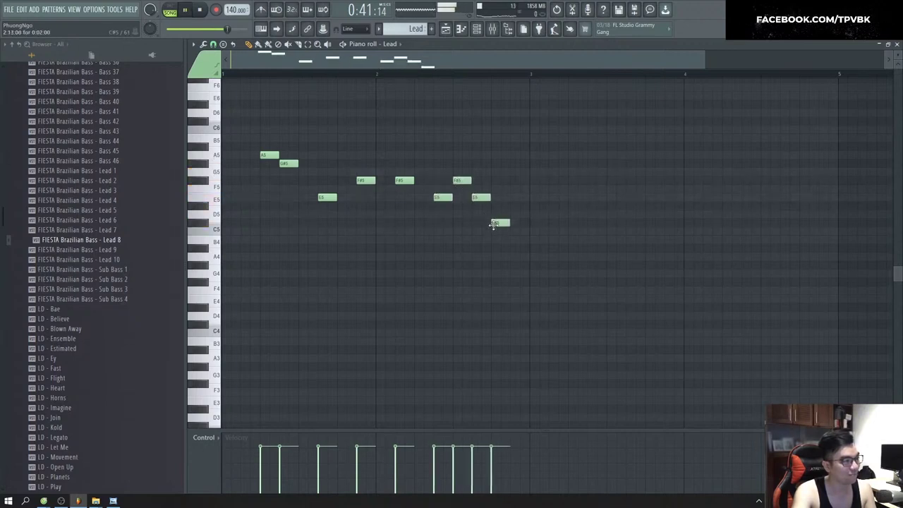
{"action": "key", "text": "space"}
{"action": "scroll", "coordinate": [552, 169], "scroll_direction": "down", "scroll_amount": 1}
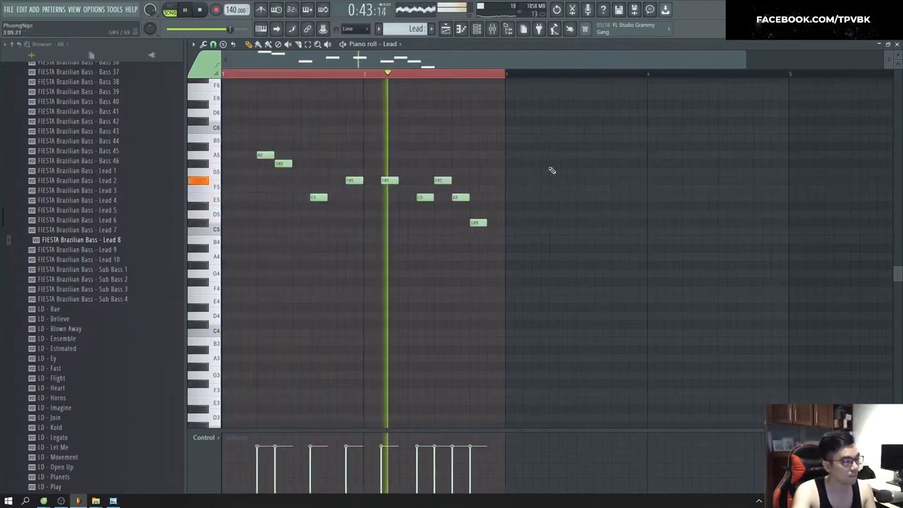
{"action": "key", "text": "space"}
{"action": "key", "text": "space"}
Step: Duplicate the two-bar lead phrase into bars 3 and 4
{"action": "left_click_drag", "start_coordinate": [515, 250], "coordinate": [258, 119]}
{"action": "left_click_drag", "start_coordinate": [265, 154], "coordinate": [548, 162]}
{"action": "scroll", "coordinate": [565, 182], "scroll_direction": "down", "scroll_amount": 3}
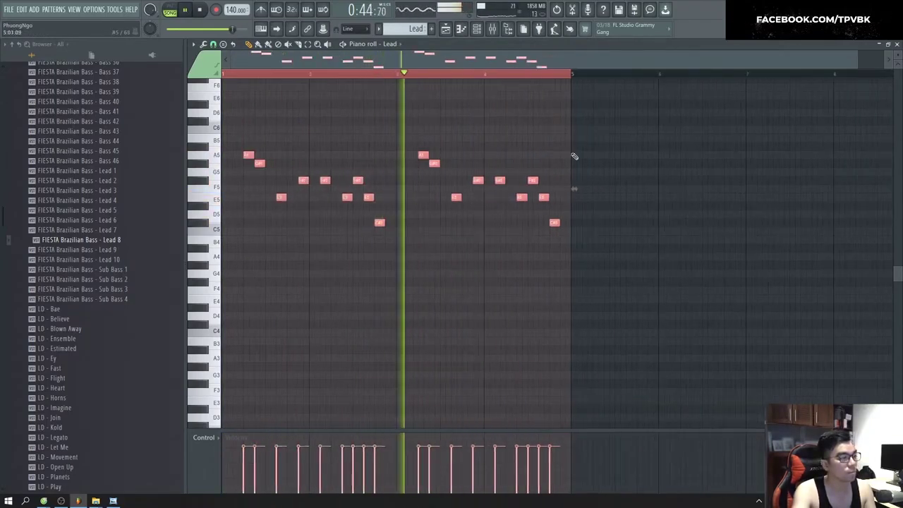
Step: Change the last two notes of bar 4 to a rising G#5 and A5, and play back the whole phrase
{"action": "scroll", "coordinate": [536, 136], "scroll_direction": "up", "scroll_amount": 3}
{"action": "left_click", "coordinate": [534, 136], "text": "ctrl"}
{"action": "scroll", "coordinate": [534, 138], "scroll_direction": "down", "scroll_amount": 1}
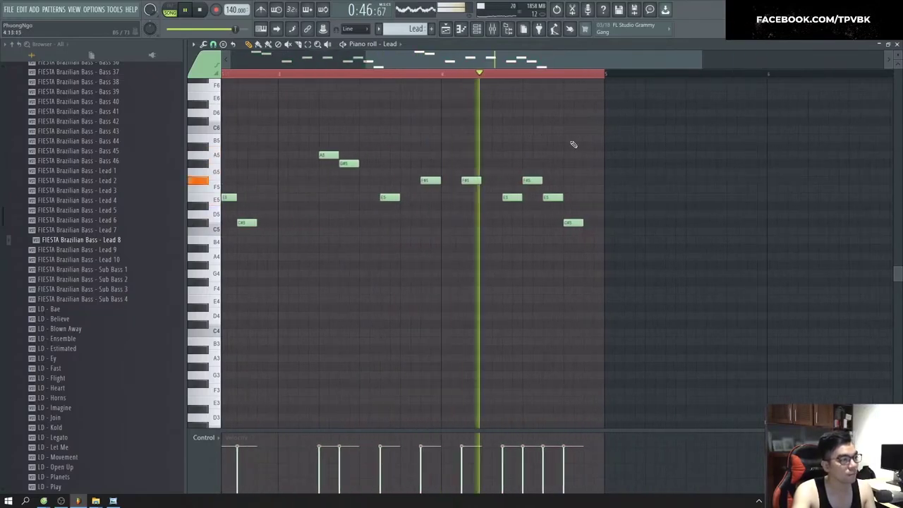
{"action": "key", "text": "space"}
{"action": "key", "text": "space"}
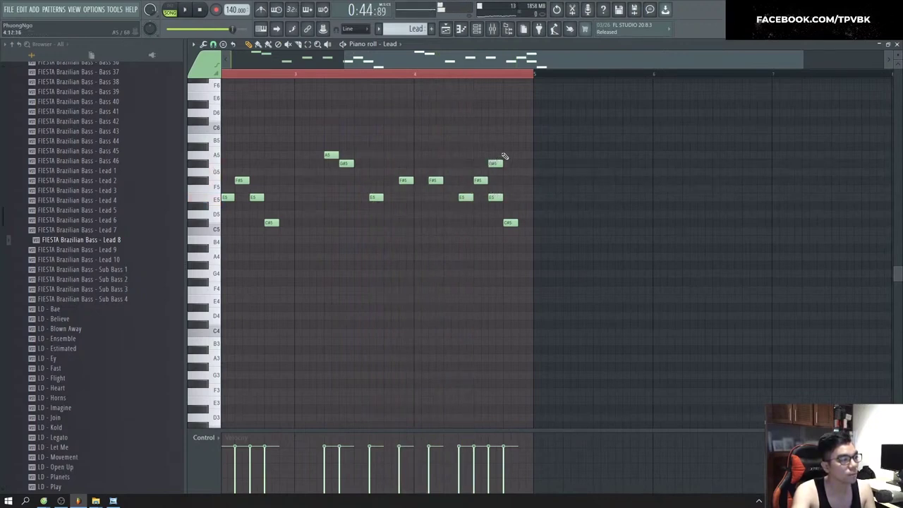
{"action": "key", "text": "space"}
{"action": "key", "text": "ctrl+a"}
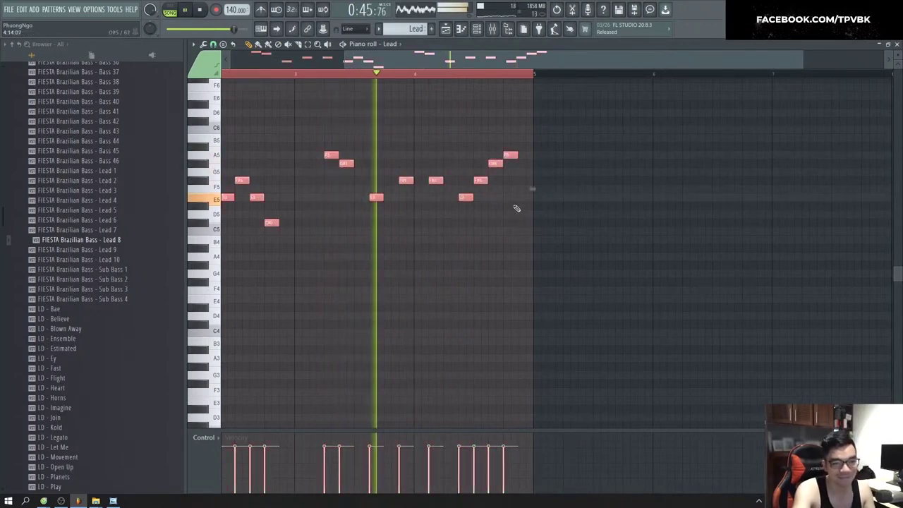
Step: Audition the next Serum preset and the FIESTA Brazilian Bass presets Lead 9, Lead 10 and Lead 1 on the Lead channel
{"action": "key", "text": "F6"}
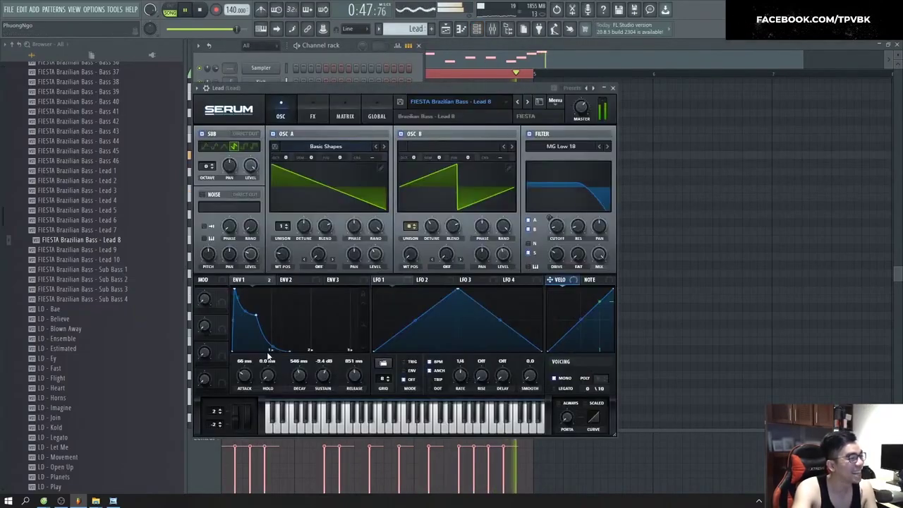
{"action": "left_click", "coordinate": [528, 102]}
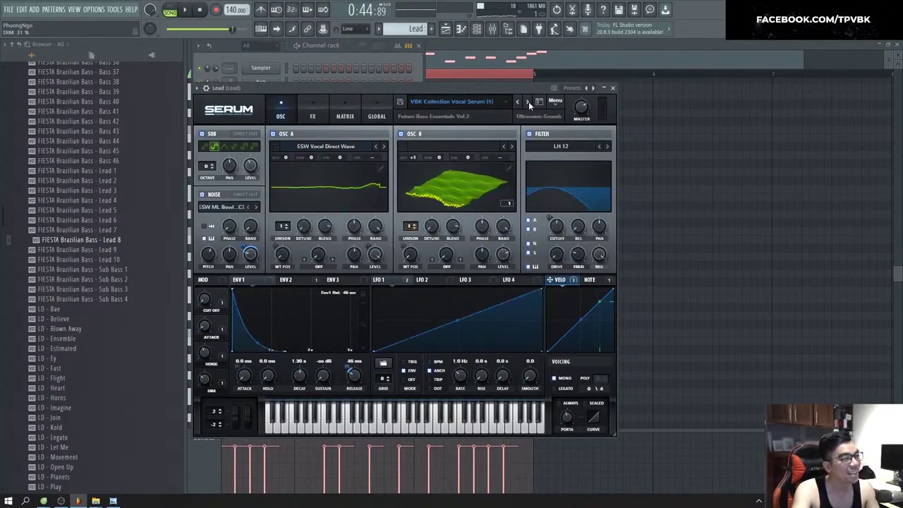
{"action": "left_click", "coordinate": [106, 249]}
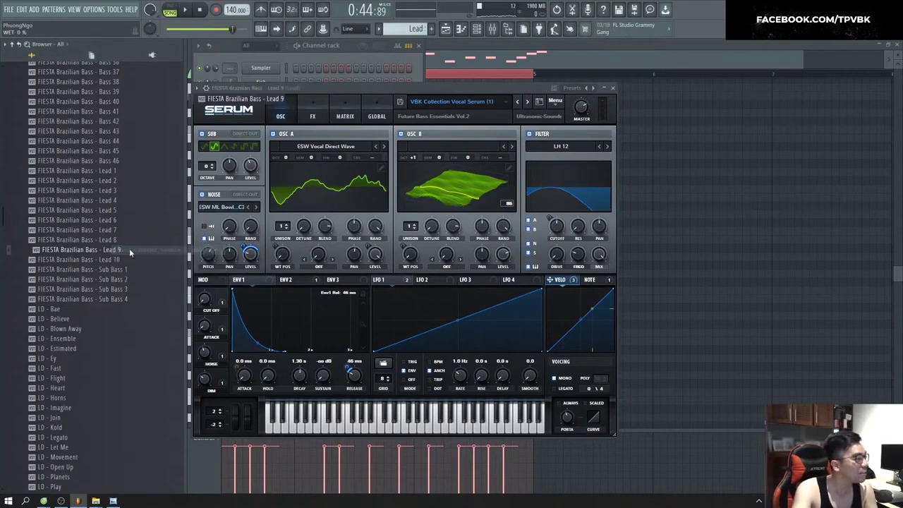
{"action": "right_click", "coordinate": [134, 260]}
{"action": "left_click", "coordinate": [164, 259]}
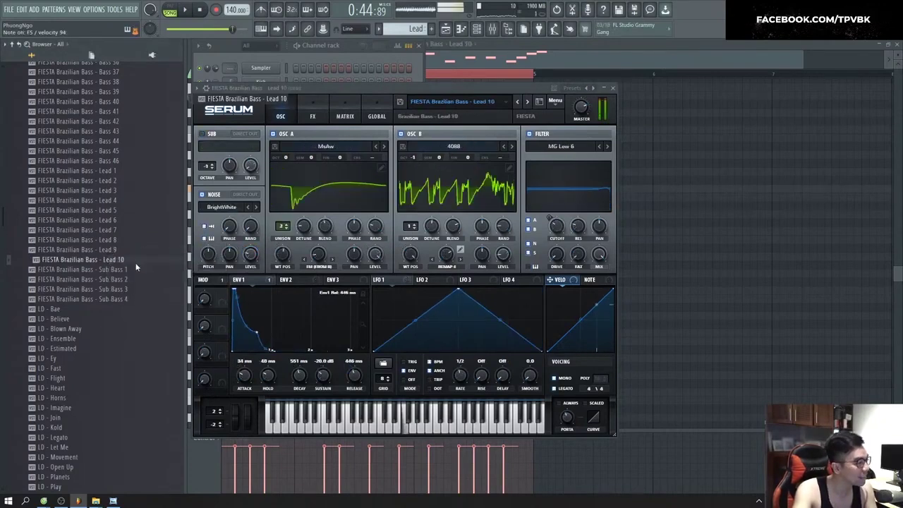
{"action": "right_click", "coordinate": [127, 172]}
{"action": "left_click", "coordinate": [128, 172]}
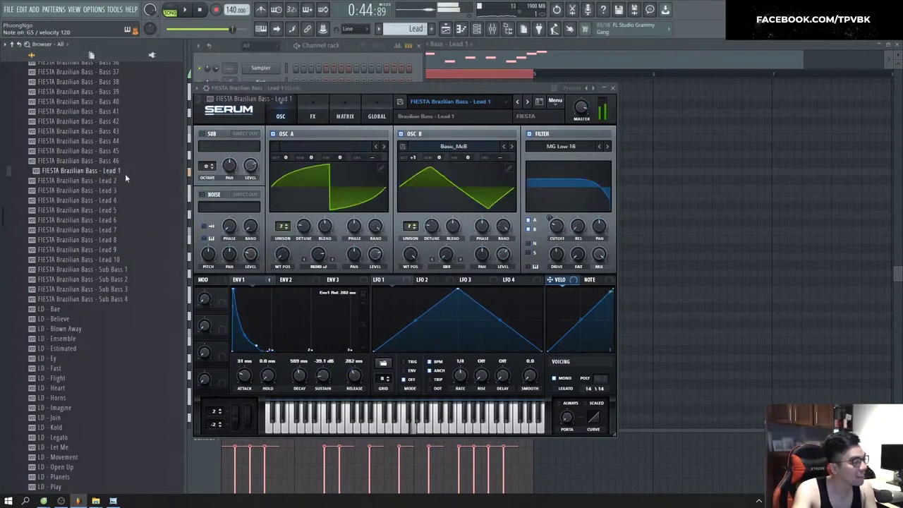
Step: Try the FIESTA Brazilian Bass presets Lead 2, Lead 3 and Lead 4 on the lead channel and settle on Lead 3
{"action": "right_click", "coordinate": [128, 181]}
{"action": "left_click", "coordinate": [130, 182]}
{"action": "right_click", "coordinate": [131, 189]}
{"action": "left_click", "coordinate": [133, 190]}
{"action": "right_click", "coordinate": [118, 202]}
{"action": "left_click", "coordinate": [137, 200]}
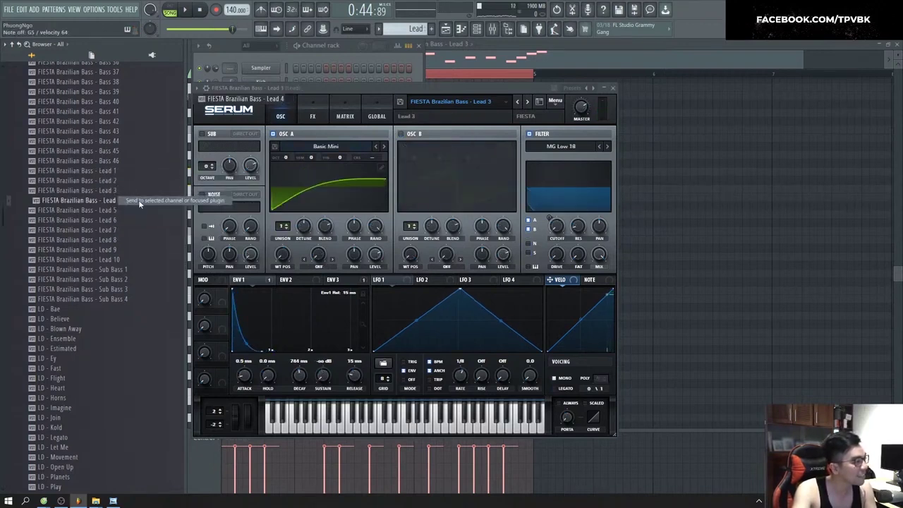
{"action": "right_click", "coordinate": [129, 191]}
{"action": "left_click", "coordinate": [129, 191]}
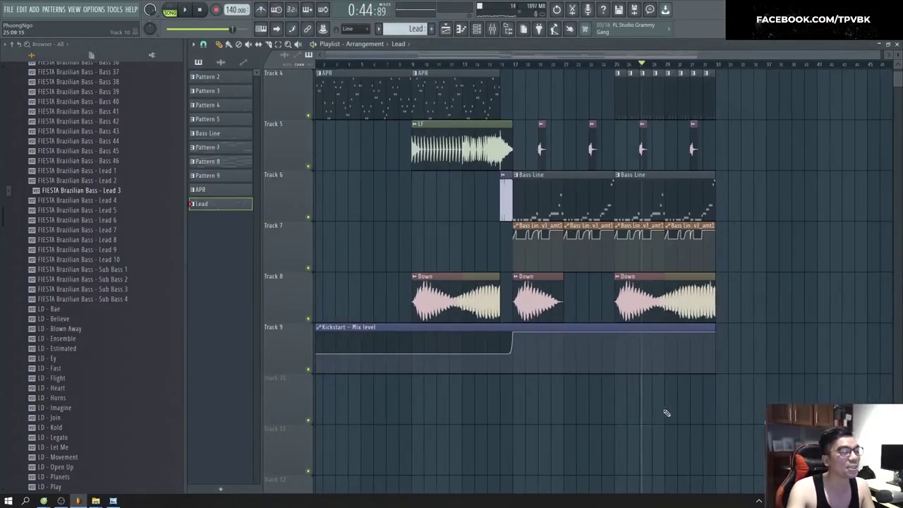
Step: Set up the audio device and mixer insert 19 for recording live audio into the arrangement
{"action": "scroll", "coordinate": [424, 119], "scroll_direction": "up", "scroll_amount": 3}
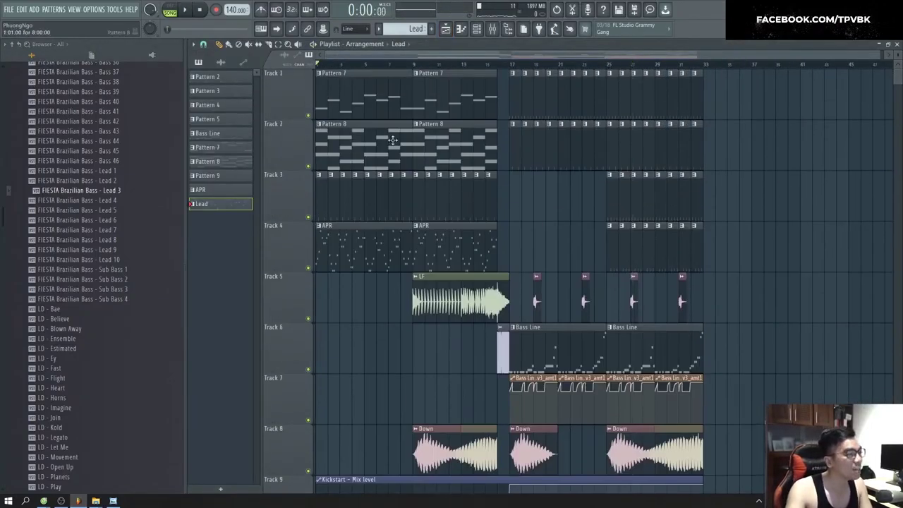
{"action": "key", "text": "F11"}
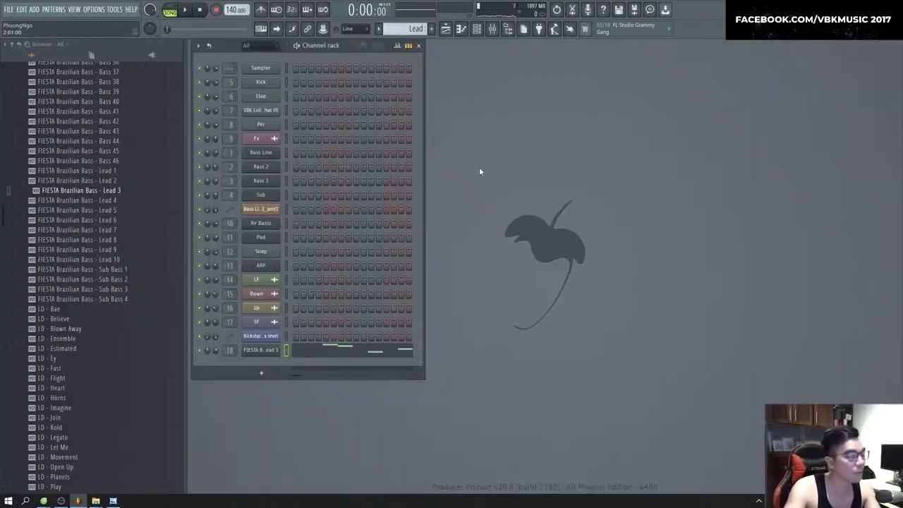
{"action": "key", "text": "F10"}
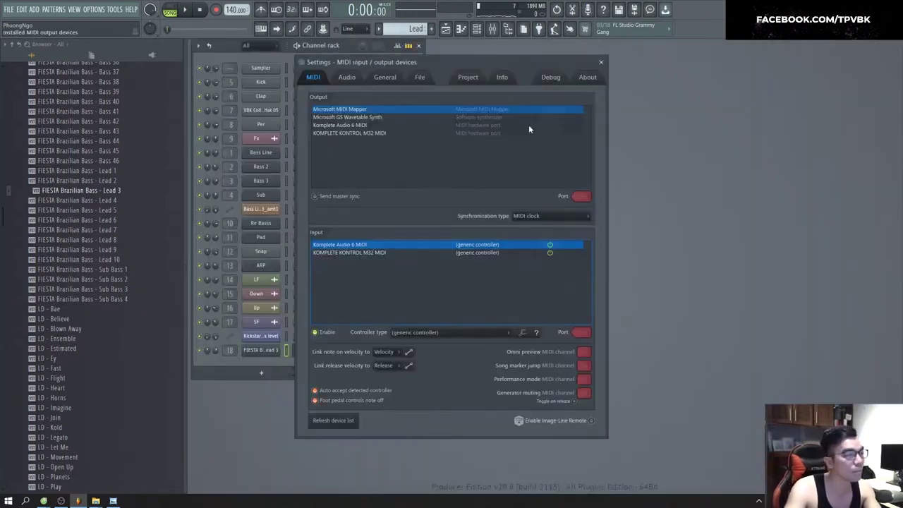
{"action": "key", "text": "F9"}
{"action": "left_click", "coordinate": [346, 77]}
{"action": "left_click", "coordinate": [345, 150]}
{"action": "left_click", "coordinate": [814, 257]}
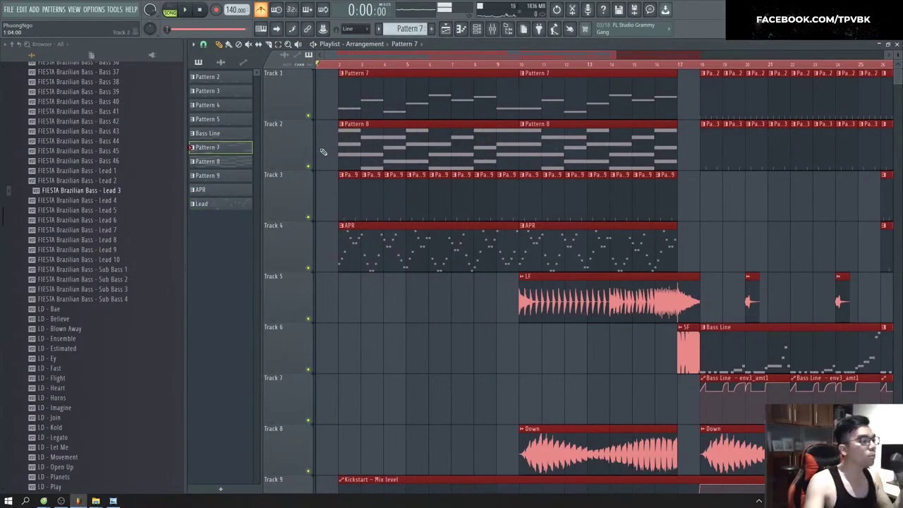
Step: Record a vocal melody through insert 19 from bar 1 over the arrangement, as audio clips on the empty playlist tracks
{"action": "key", "text": "space"}
{"action": "scroll", "coordinate": [328, 176], "scroll_direction": "down", "scroll_amount": 5}
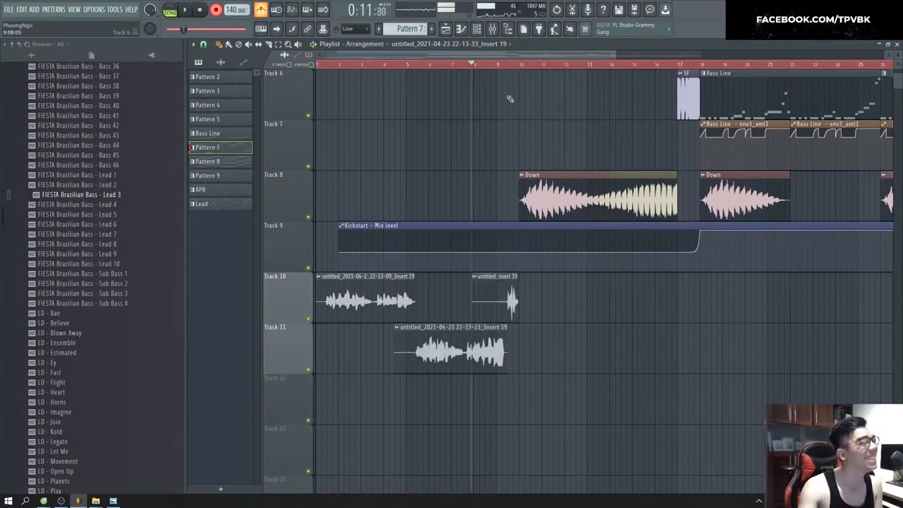
{"action": "key", "text": "space"}
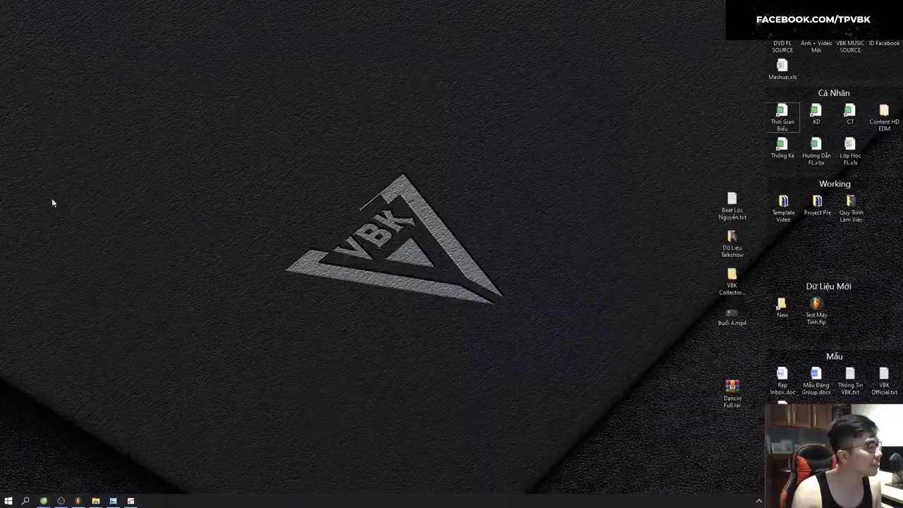
Step: Save the consolidated Track 10 recording as Track 10 (consolidated)_10.wav and load that file into Melodyne
{"action": "right_click", "coordinate": [328, 253]}
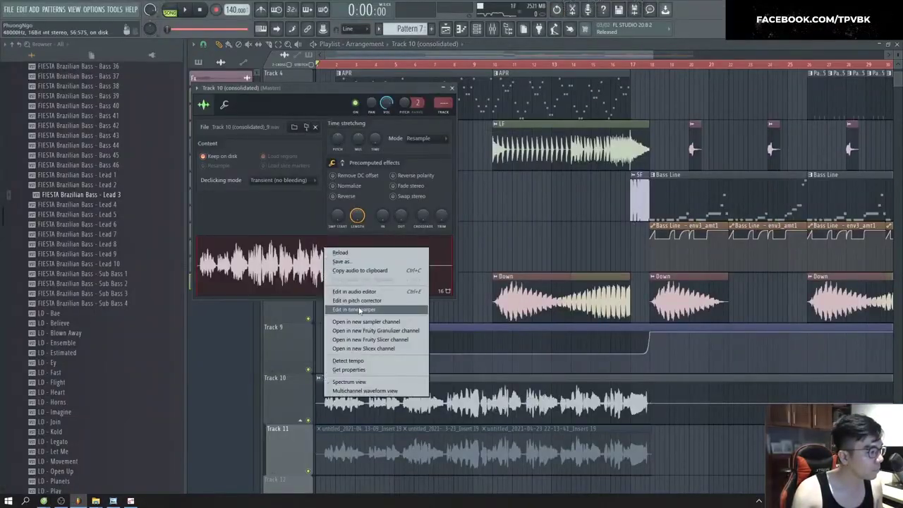
{"action": "left_click", "coordinate": [353, 264]}
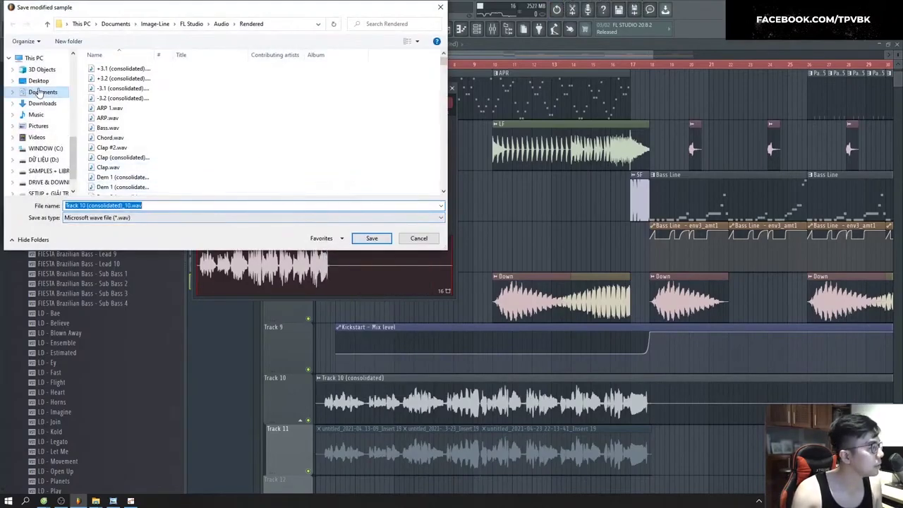
{"action": "left_click", "coordinate": [377, 238]}
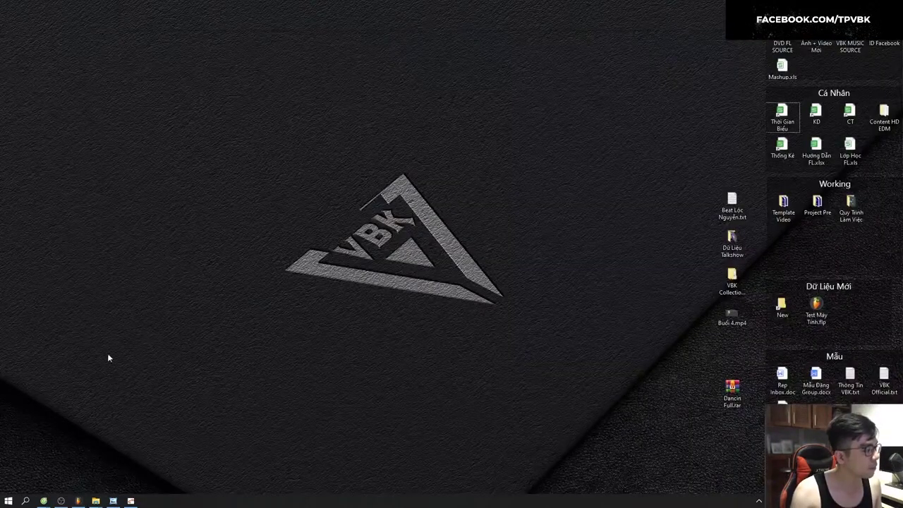
{"action": "left_click_drag", "start_coordinate": [132, 504], "coordinate": [409, 257]}
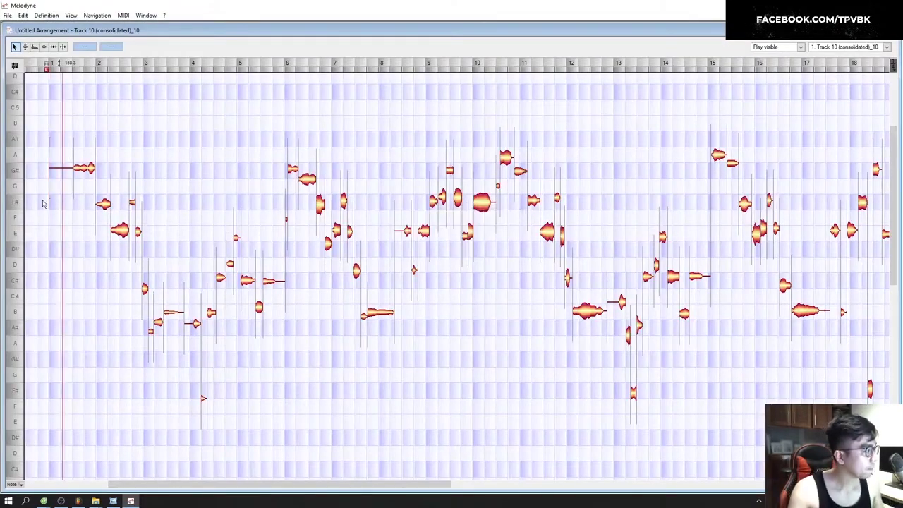
Step: Switch the pitch grid to the F# minor scale and snap all the recorded notes to it
{"action": "left_click", "coordinate": [21, 489]}
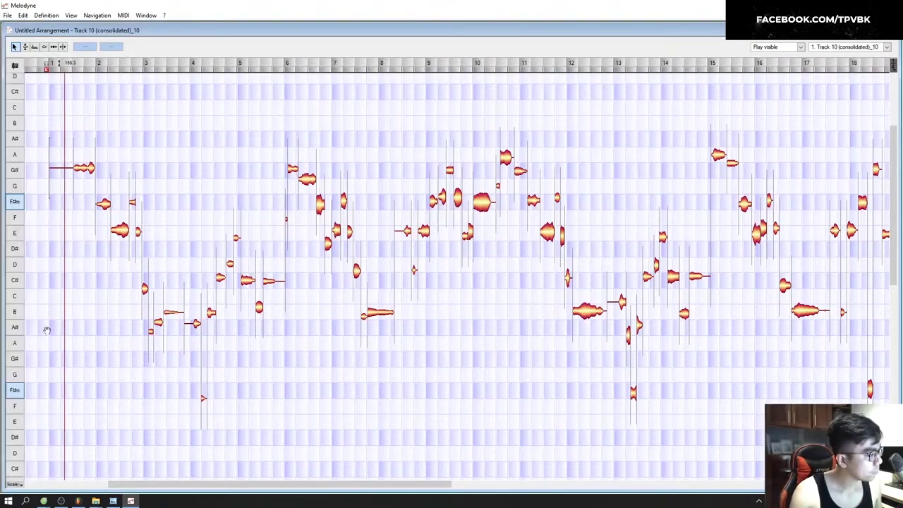
{"action": "left_click", "coordinate": [70, 149]}
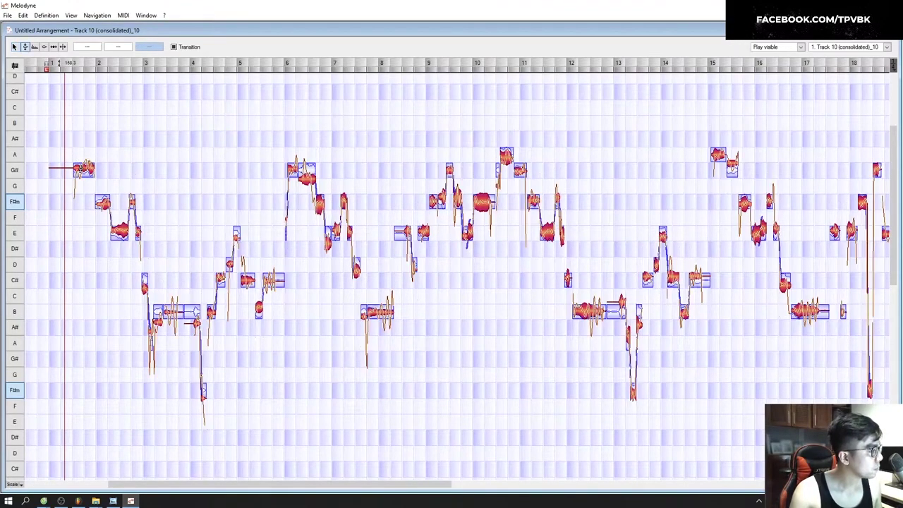
Step: Split the first sung note in bar 1, set its opening part on G# and the rest on A4, and play it back
{"action": "left_click", "coordinate": [104, 155]}
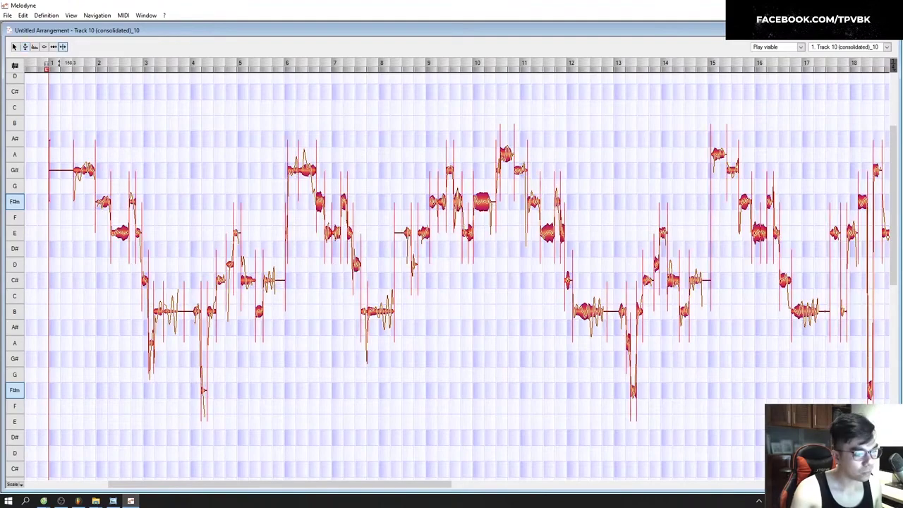
{"action": "left_click_drag", "start_coordinate": [451, 485], "coordinate": [157, 484]}
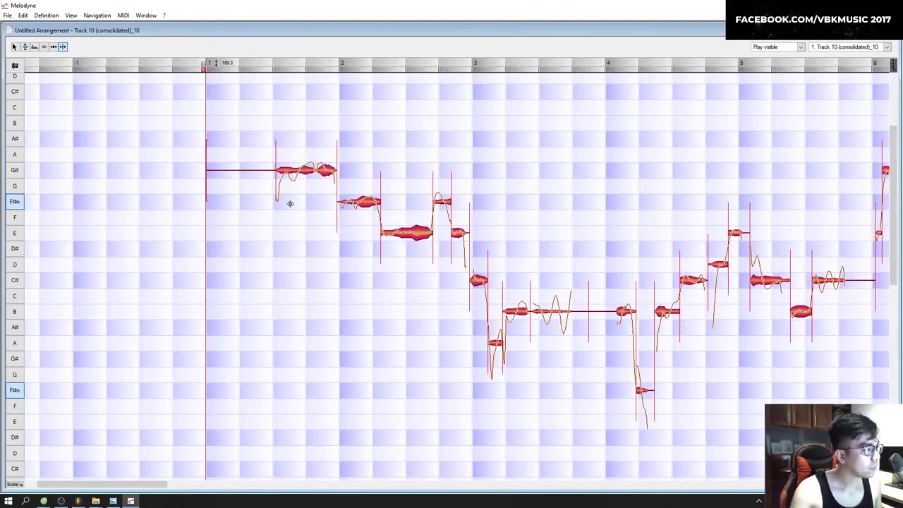
{"action": "double_click", "coordinate": [297, 160]}
{"action": "left_click", "coordinate": [177, 112]}
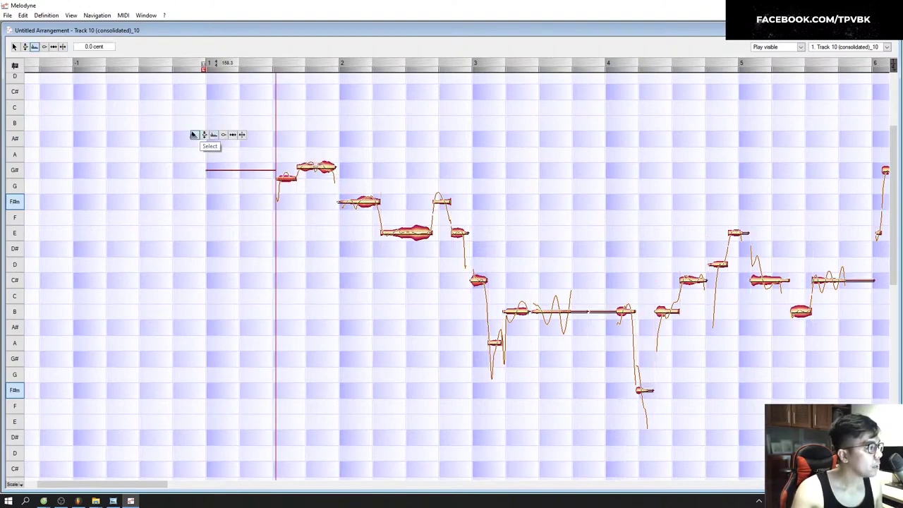
{"action": "double_click", "coordinate": [319, 168]}
{"action": "left_click", "coordinate": [317, 183]}
{"action": "left_click_drag", "start_coordinate": [317, 171], "coordinate": [317, 154]}
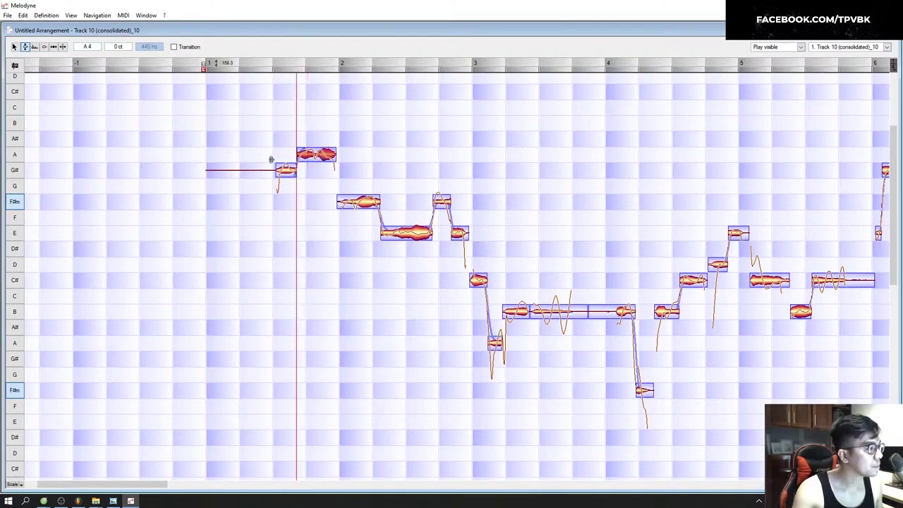
{"action": "left_click", "coordinate": [299, 182]}
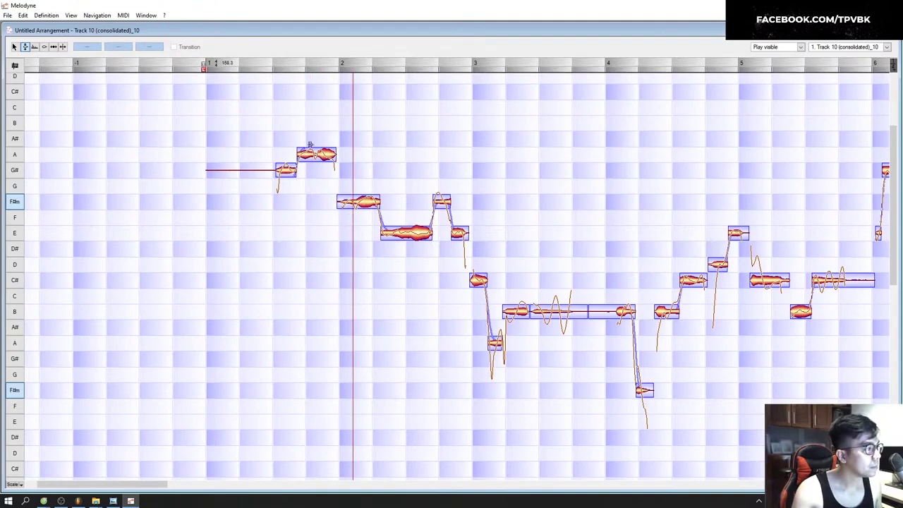
Step: Split the A note before bar 2 near its end, put the last part on G#, and play the result
{"action": "left_click", "coordinate": [347, 130]}
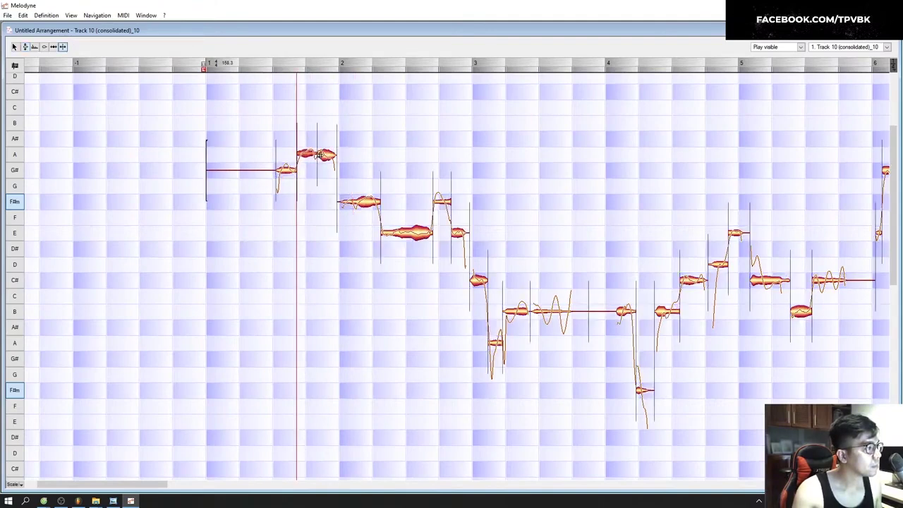
{"action": "left_click", "coordinate": [192, 109]}
{"action": "left_click_drag", "start_coordinate": [292, 196], "coordinate": [328, 169]}
{"action": "double_click", "coordinate": [327, 160]}
{"action": "left_click", "coordinate": [353, 160]}
{"action": "left_click", "coordinate": [285, 143]}
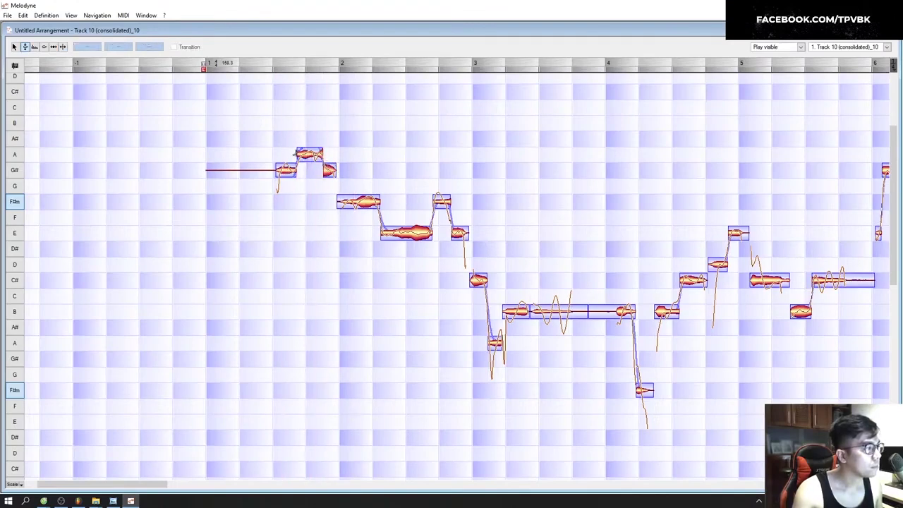
{"action": "key", "text": "space"}
Step: Split bar 2's first F# note in two places and its long E note once, snap the parts to pitch, and play back
{"action": "right_click", "coordinate": [359, 184]}
{"action": "left_click", "coordinate": [381, 161]}
{"action": "double_click", "coordinate": [358, 201]}
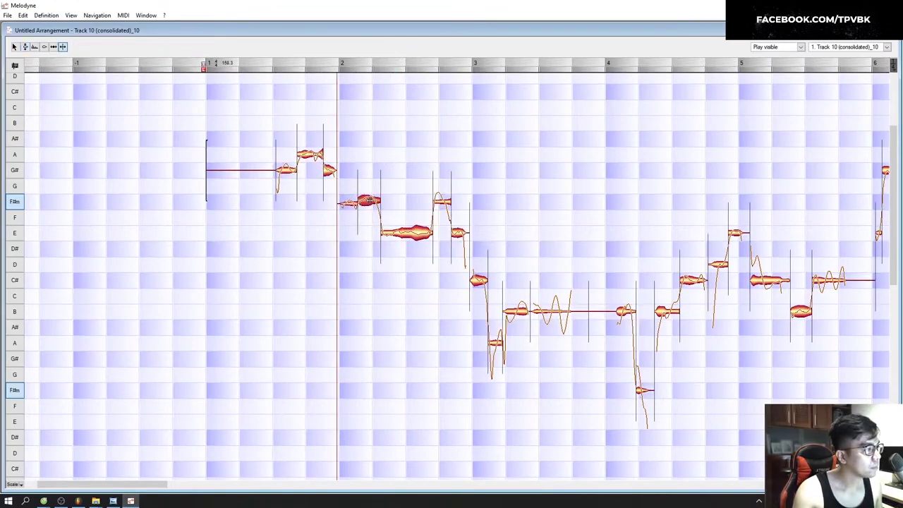
{"action": "double_click", "coordinate": [373, 201]}
{"action": "double_click", "coordinate": [400, 232]}
{"action": "right_click", "coordinate": [293, 151]}
{"action": "left_click", "coordinate": [278, 129]}
{"action": "key", "text": "ctrl+a"}
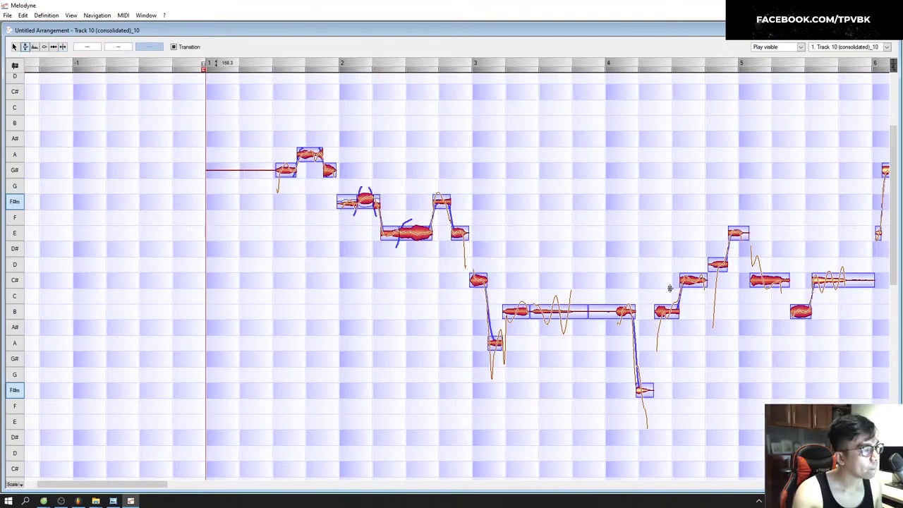
{"action": "left_click", "coordinate": [287, 152]}
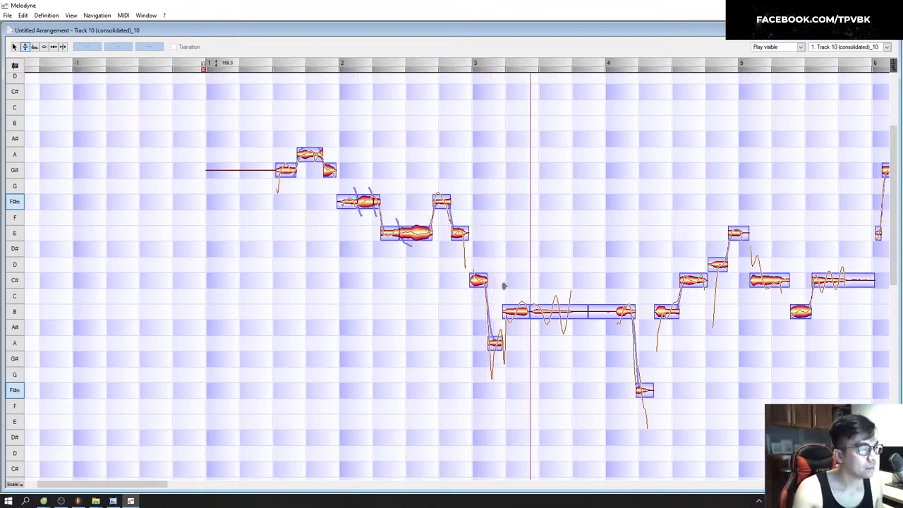
Step: Try the note at the start of bar 3 on D4 and return it to C#4
{"action": "left_click_drag", "start_coordinate": [480, 281], "coordinate": [479, 312]}
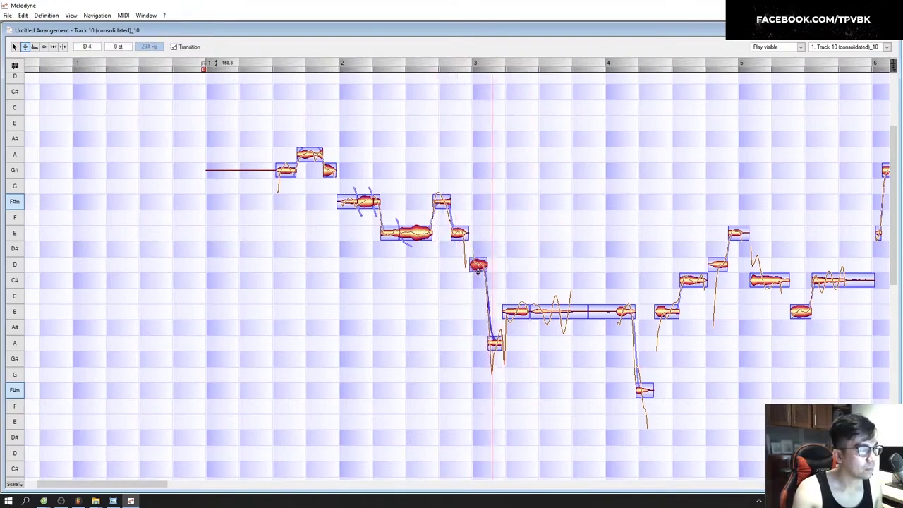
{"action": "left_click", "coordinate": [440, 232]}
{"action": "left_click_drag", "start_coordinate": [477, 264], "coordinate": [477, 280]}
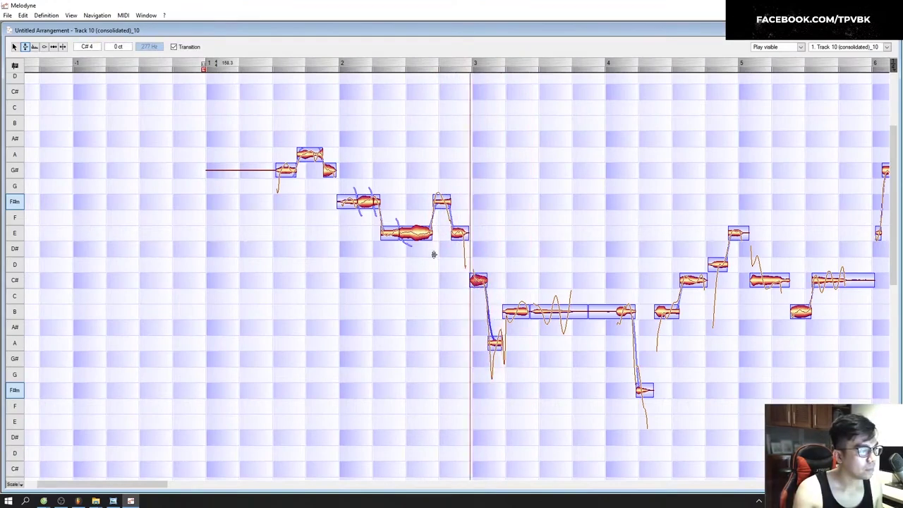
Step: Move the short A note in bar 3 up to B, split the B note after it, snap its parts to pitch, and play back
{"action": "left_click_drag", "start_coordinate": [495, 324], "coordinate": [494, 311]}
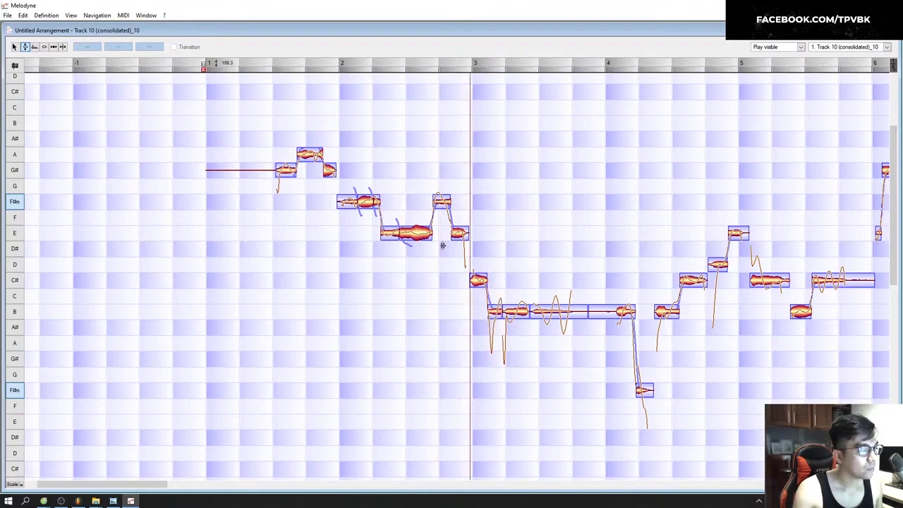
{"action": "right_click", "coordinate": [520, 237]}
{"action": "left_click", "coordinate": [556, 236]}
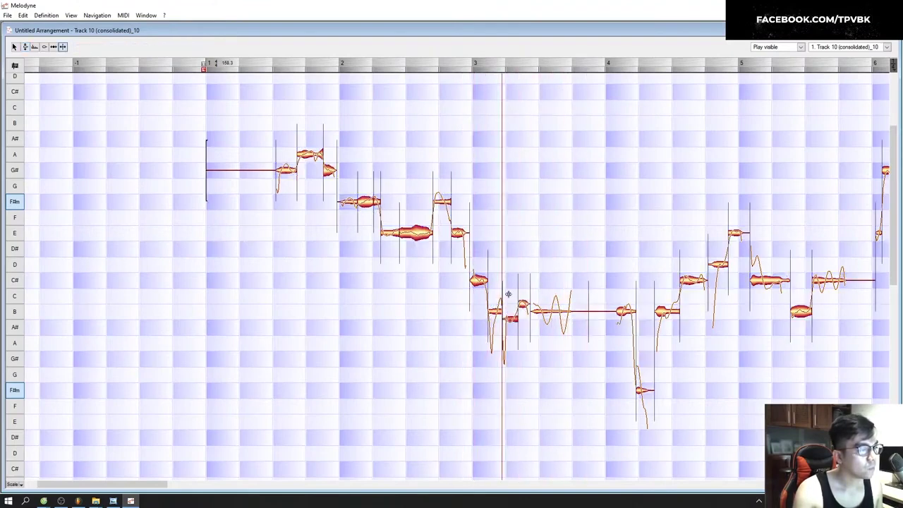
{"action": "left_click", "coordinate": [354, 227]}
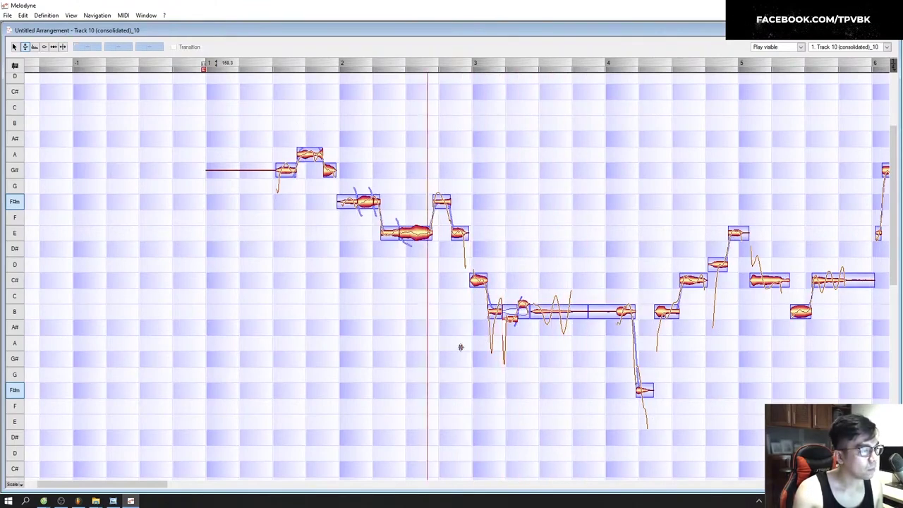
{"action": "double_click", "coordinate": [543, 309]}
{"action": "left_click", "coordinate": [459, 245]}
Step: Split the C# note in the second half of bar 4 in two places and snap all its parts back to C#
{"action": "right_click", "coordinate": [513, 266]}
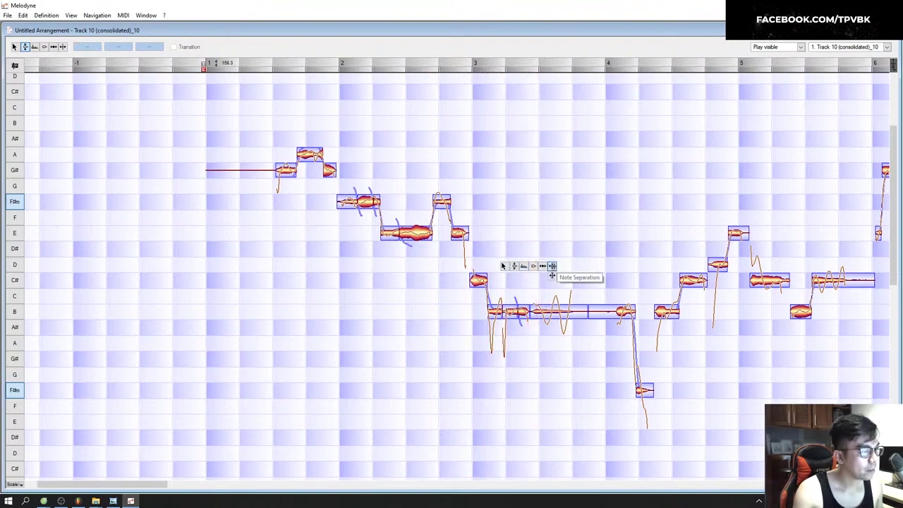
{"action": "left_click", "coordinate": [550, 267]}
{"action": "right_click", "coordinate": [567, 244]}
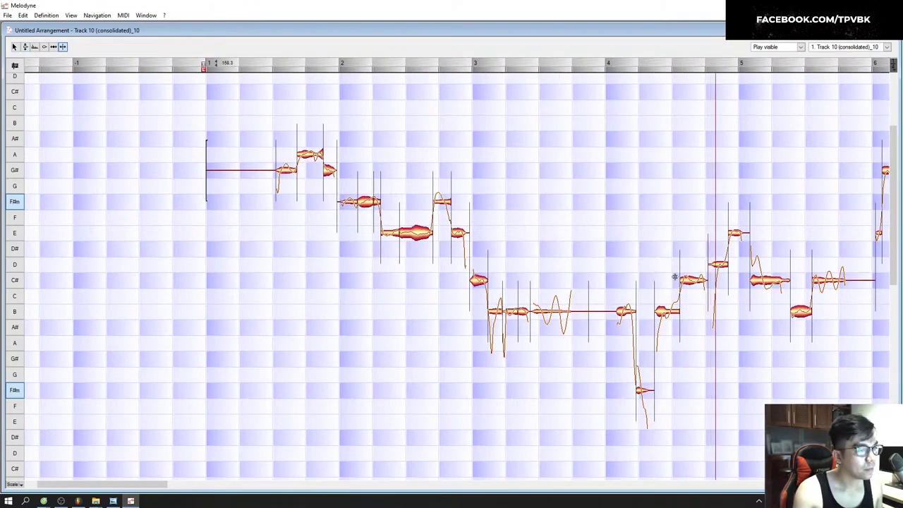
{"action": "left_click", "coordinate": [568, 234]}
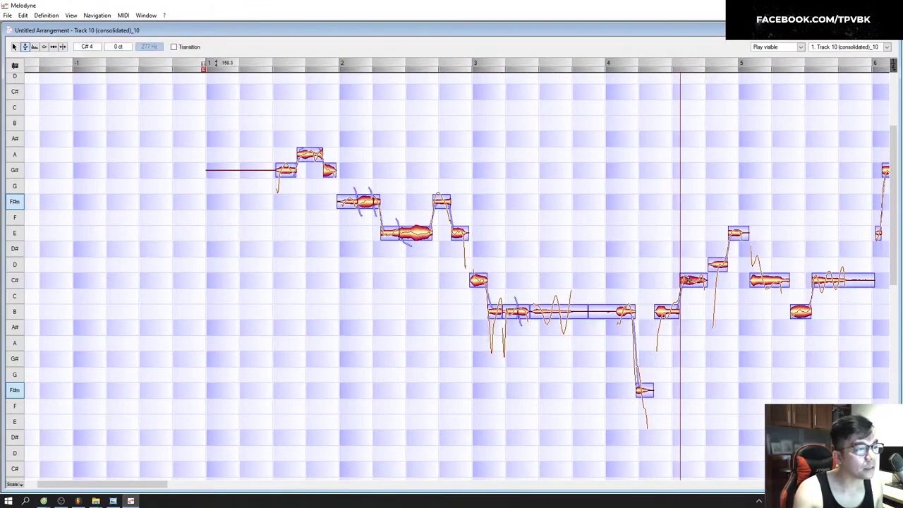
{"action": "left_click", "coordinate": [687, 240]}
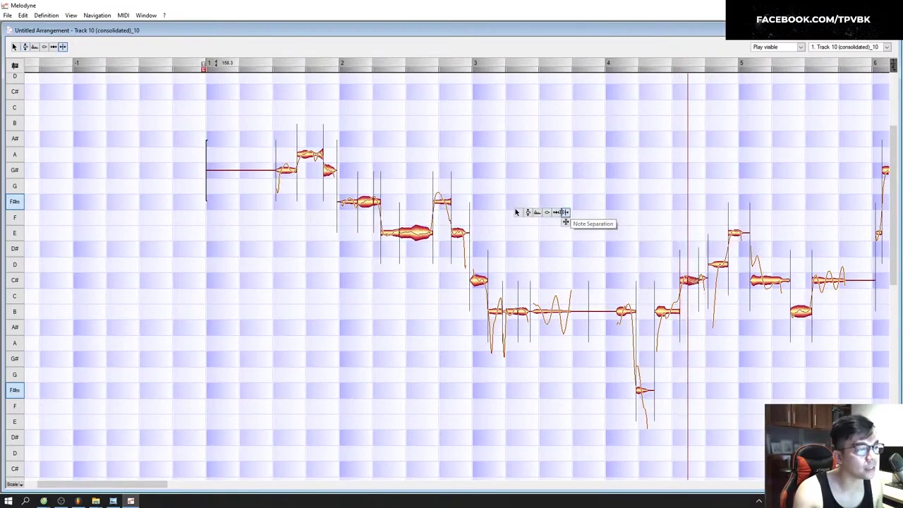
{"action": "left_click", "coordinate": [528, 212]}
{"action": "left_click_drag", "start_coordinate": [718, 278], "coordinate": [718, 271]}
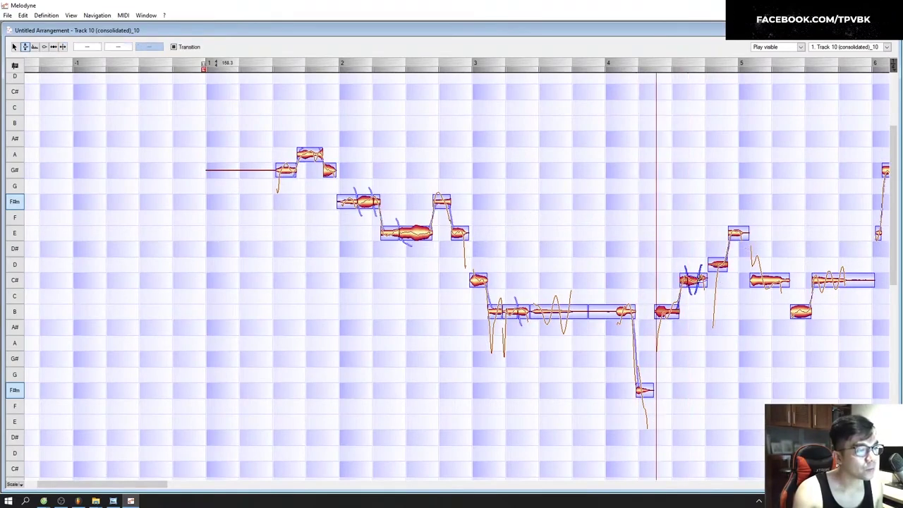
{"action": "left_click", "coordinate": [686, 290]}
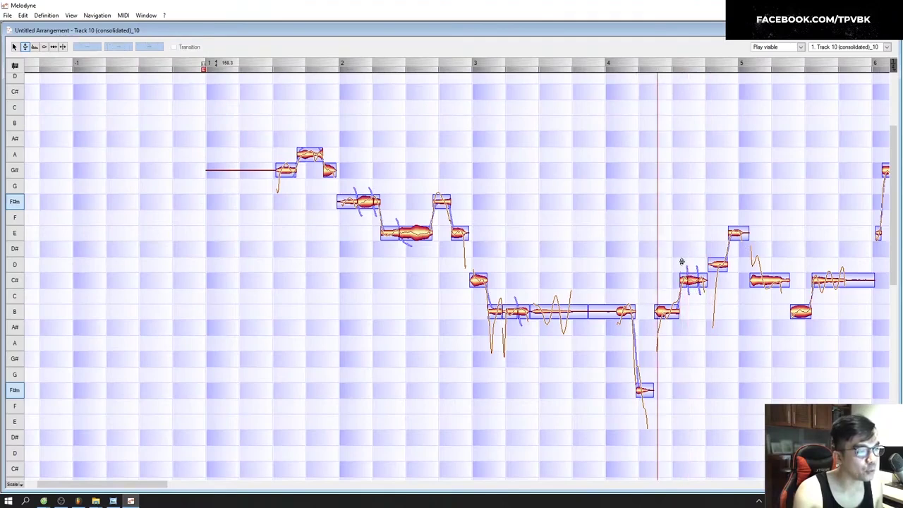
Step: Split the C# note at the start of bar 5, putting the short first part on D and the rest on C#
{"action": "right_click", "coordinate": [678, 190]}
{"action": "left_click", "coordinate": [719, 195]}
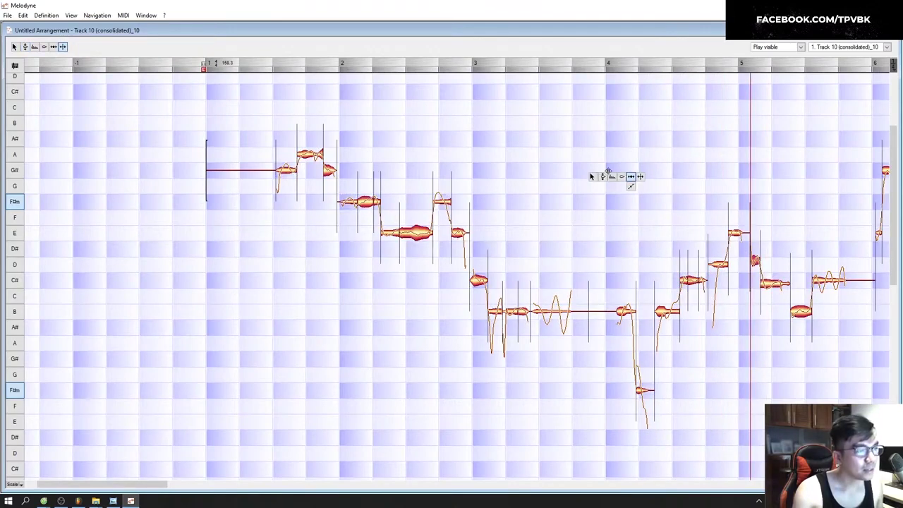
{"action": "left_click", "coordinate": [639, 212]}
{"action": "left_click", "coordinate": [701, 245]}
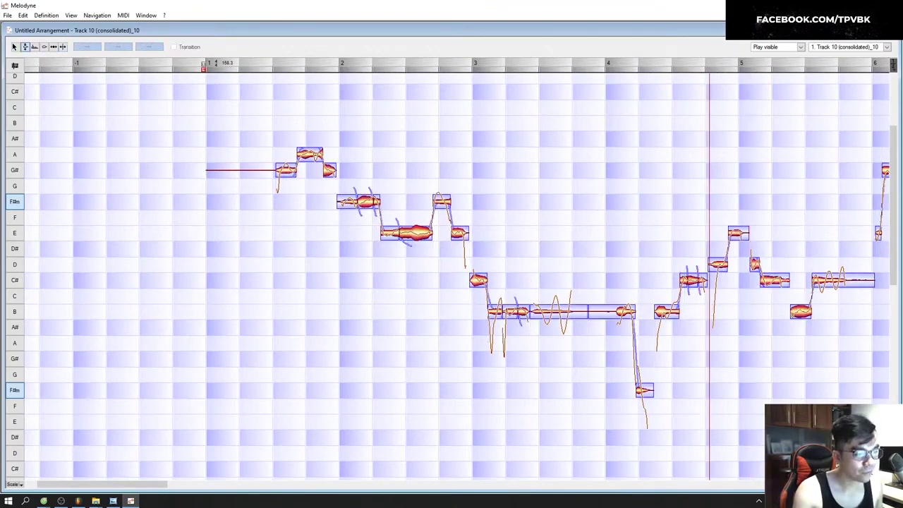
Step: Split the long G# note in bar 6 in three places, set its middle parts to A and its last part to G#, and play back
{"action": "left_click_drag", "start_coordinate": [171, 478], "coordinate": [192, 478]}
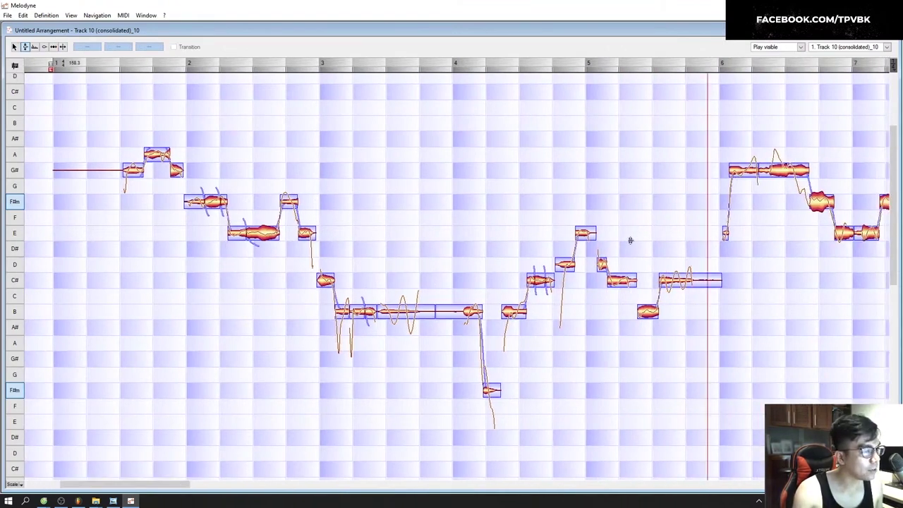
{"action": "right_click", "coordinate": [653, 227]}
{"action": "left_click", "coordinate": [654, 218]}
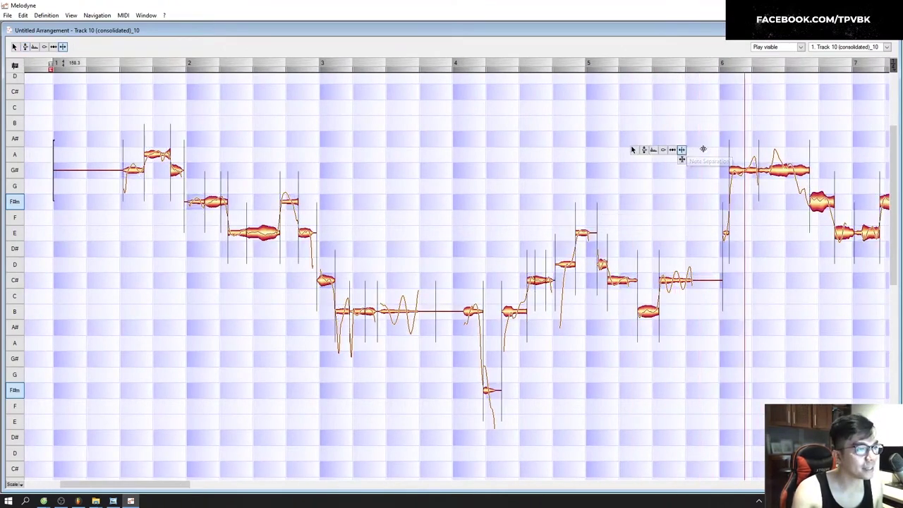
{"action": "right_click", "coordinate": [623, 144]}
{"action": "left_click", "coordinate": [584, 146]}
{"action": "left_click_drag", "start_coordinate": [710, 304], "coordinate": [826, 168]}
{"action": "double_click", "coordinate": [785, 172]}
{"action": "left_click", "coordinate": [767, 217]}
{"action": "left_click", "coordinate": [835, 201]}
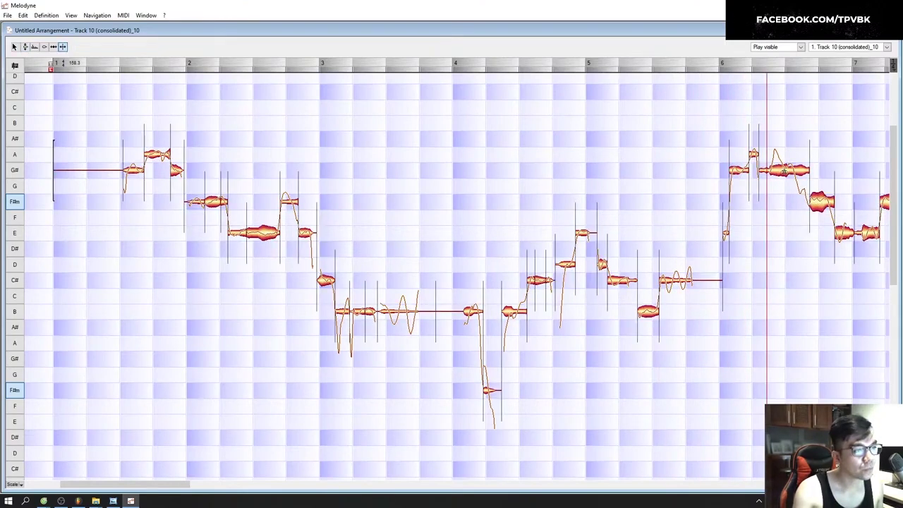
{"action": "left_click", "coordinate": [626, 125]}
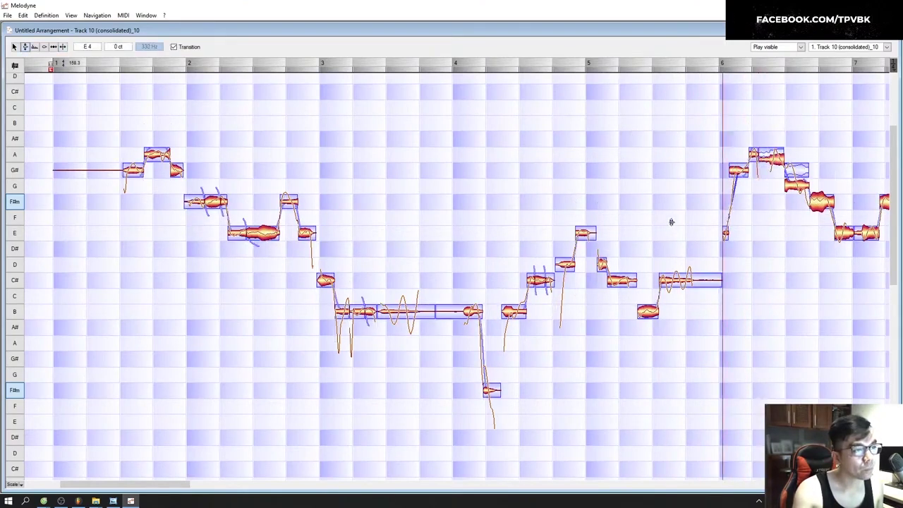
{"action": "left_click", "coordinate": [714, 157]}
{"action": "key", "text": "space"}
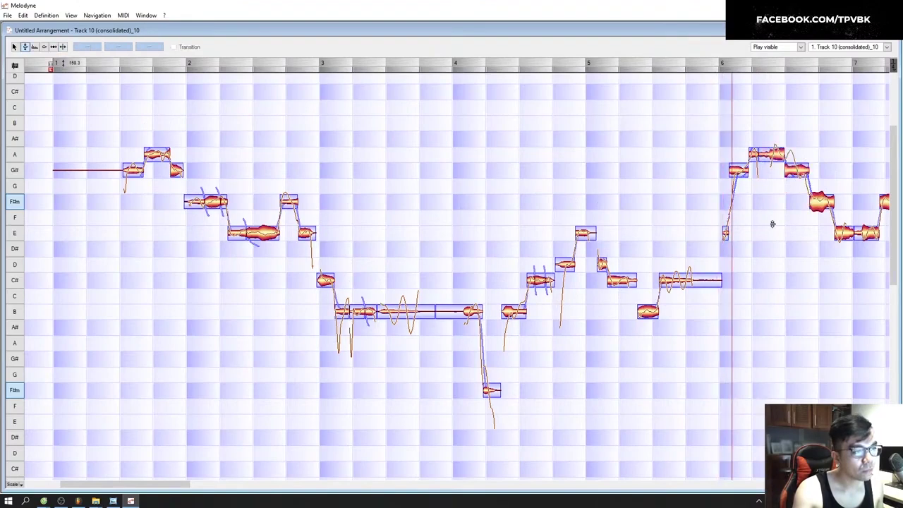
Step: Split the G# note following bar 6's A notes and move its second part down to F#
{"action": "right_click", "coordinate": [706, 115]}
{"action": "left_click", "coordinate": [749, 117]}
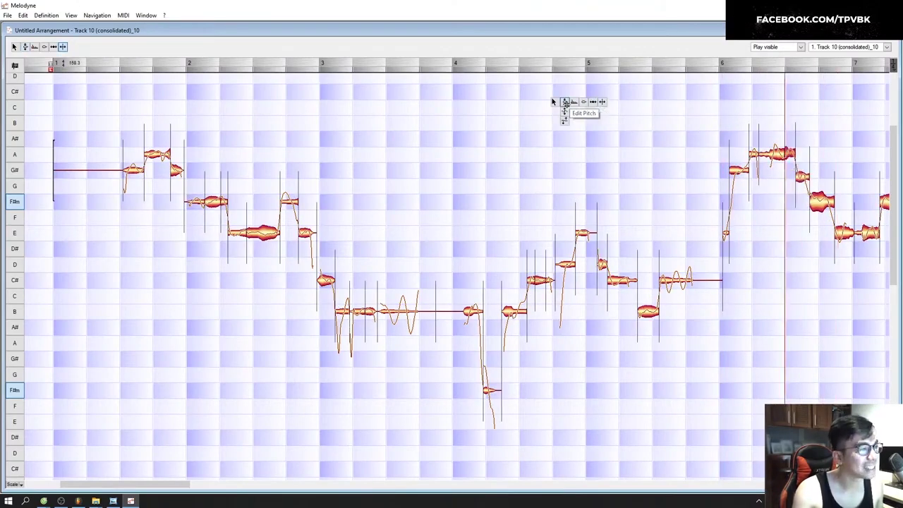
{"action": "left_click", "coordinate": [568, 103]}
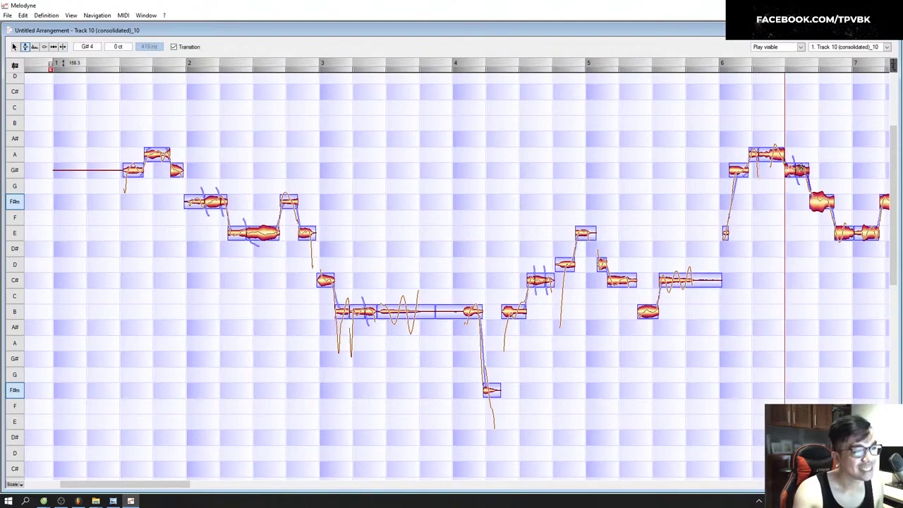
{"action": "left_click", "coordinate": [730, 142]}
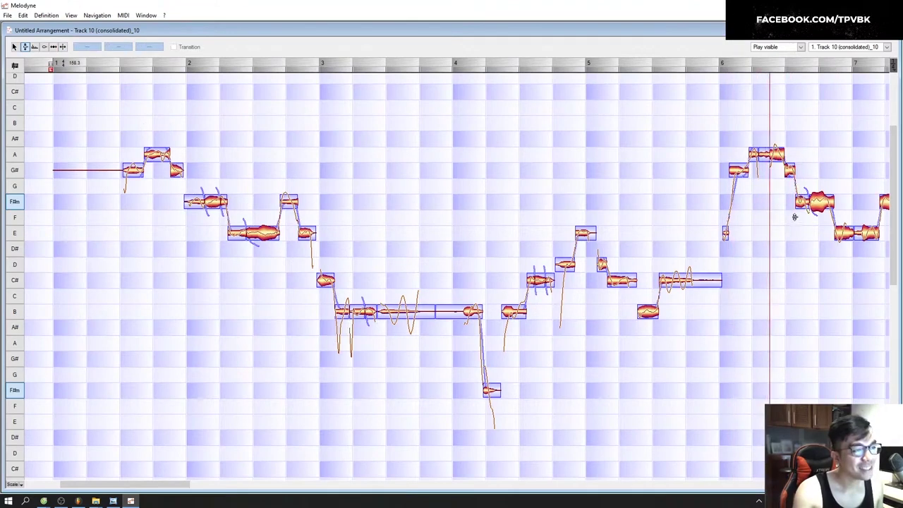
Step: Split off the end of the long A note in bar 6, set that end part to G#, and play the result
{"action": "left_click", "coordinate": [782, 115]}
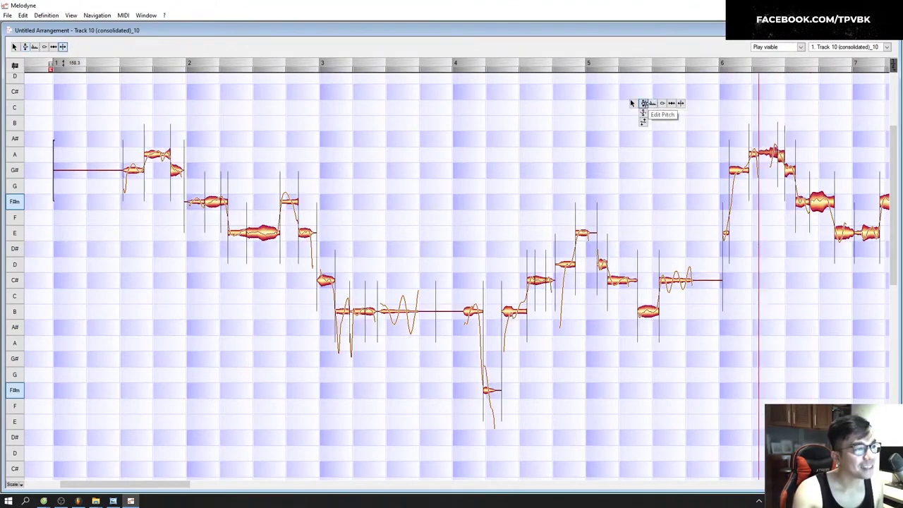
{"action": "left_click", "coordinate": [646, 104]}
{"action": "left_click", "coordinate": [770, 156]}
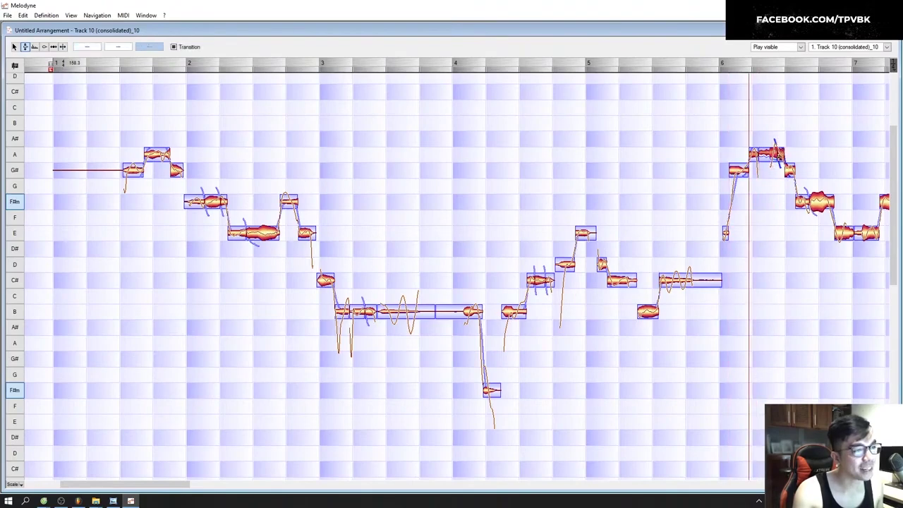
{"action": "left_click", "coordinate": [769, 181]}
{"action": "left_click", "coordinate": [775, 155]}
{"action": "left_click", "coordinate": [690, 354]}
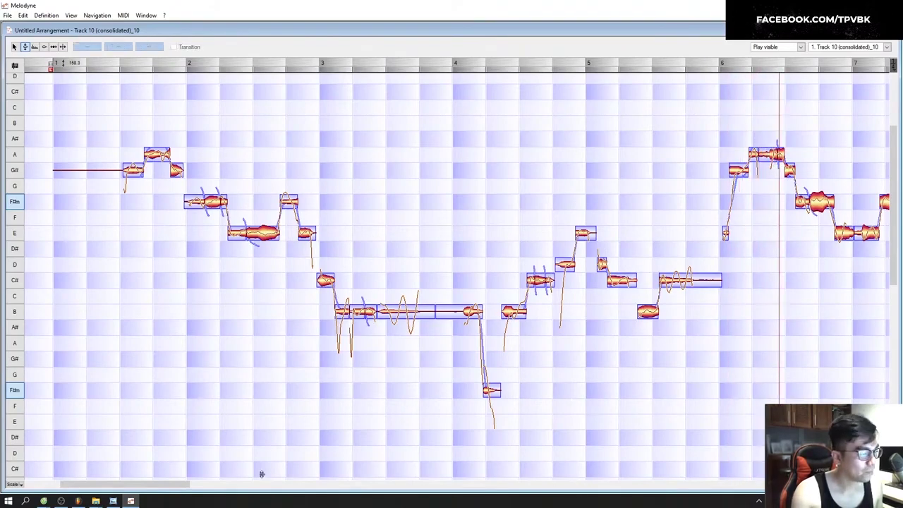
{"action": "scroll", "coordinate": [317, 473], "scroll_direction": "right", "scroll_amount": 3}
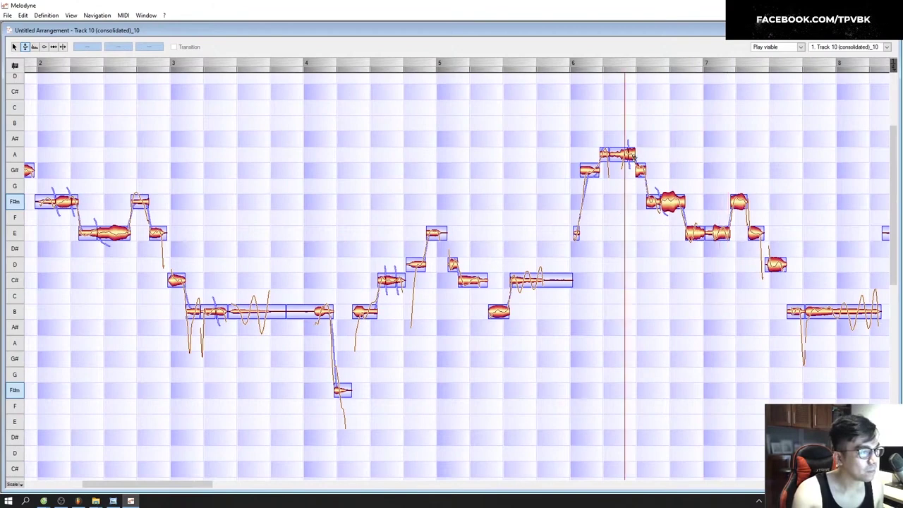
{"action": "left_click_drag", "start_coordinate": [634, 156], "coordinate": [633, 171]}
{"action": "double_click", "coordinate": [568, 133]}
Step: Move the D note in the middle of bar 7 down to C#4
{"action": "left_click_drag", "start_coordinate": [201, 486], "coordinate": [247, 475]}
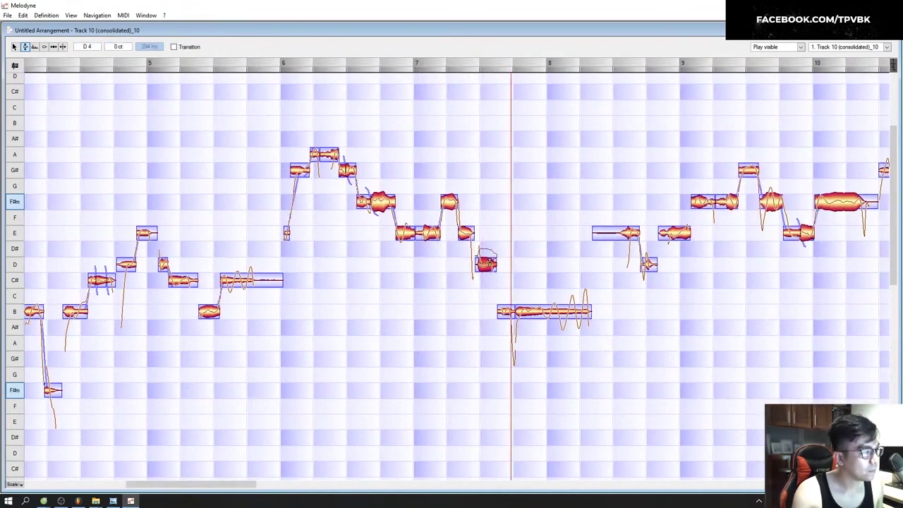
{"action": "left_click_drag", "start_coordinate": [490, 254], "coordinate": [490, 270]}
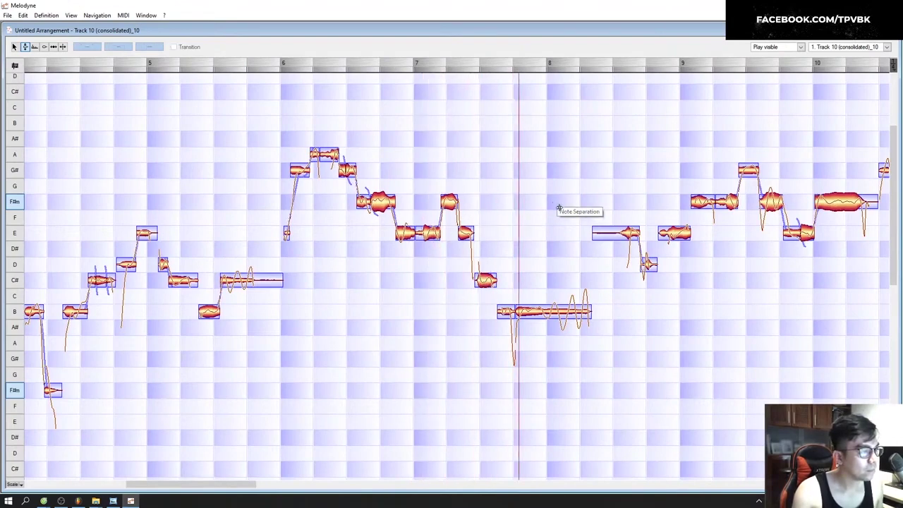
{"action": "left_click", "coordinate": [556, 202]}
Step: Split the long F# note at bar 10 in two places and the A note before bar 11 once
{"action": "left_click_drag", "start_coordinate": [227, 487], "coordinate": [284, 488]}
{"action": "right_click", "coordinate": [396, 125]}
{"action": "left_click", "coordinate": [366, 127]}
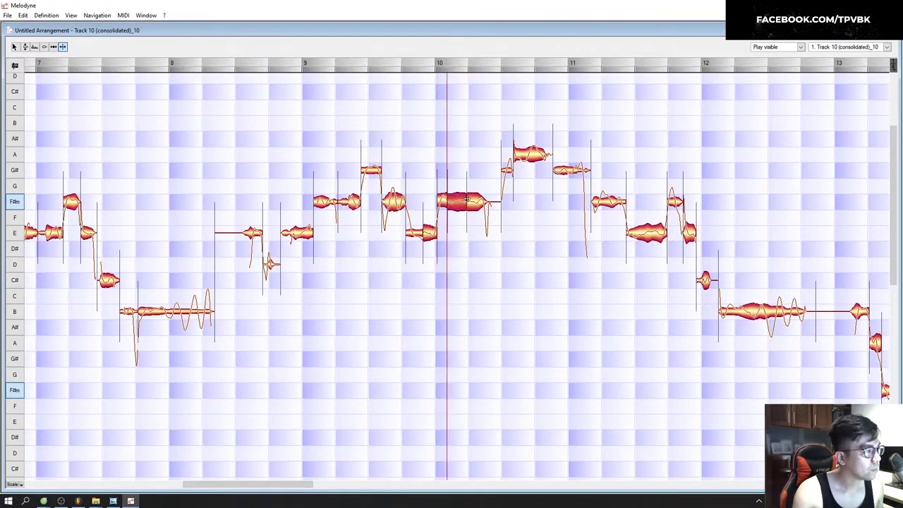
{"action": "right_click", "coordinate": [368, 94]}
{"action": "left_click", "coordinate": [328, 92]}
{"action": "key", "text": "space"}
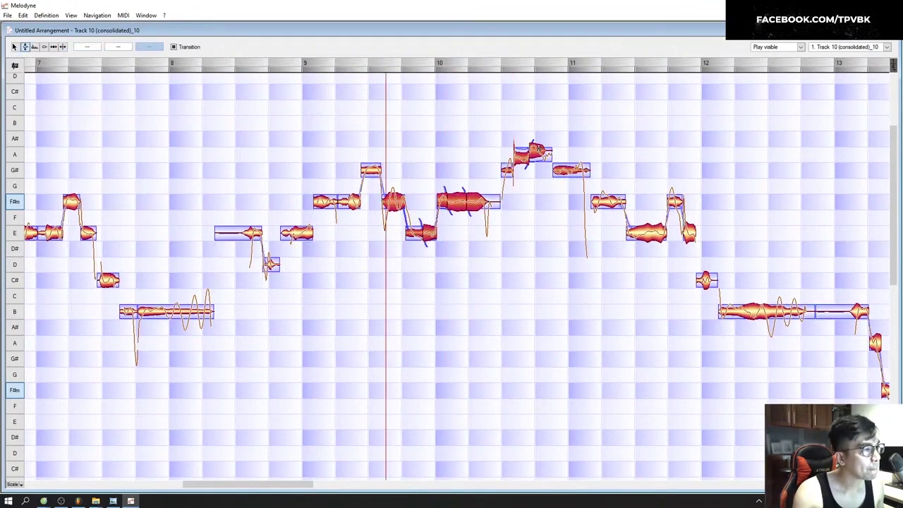
Step: Set the first part of the split A note before bar 11 to G# and snap the remaining parts to pitch
{"action": "left_click", "coordinate": [545, 169]}
{"action": "left_click_drag", "start_coordinate": [522, 154], "coordinate": [523, 170]}
{"action": "left_click", "coordinate": [485, 146]}
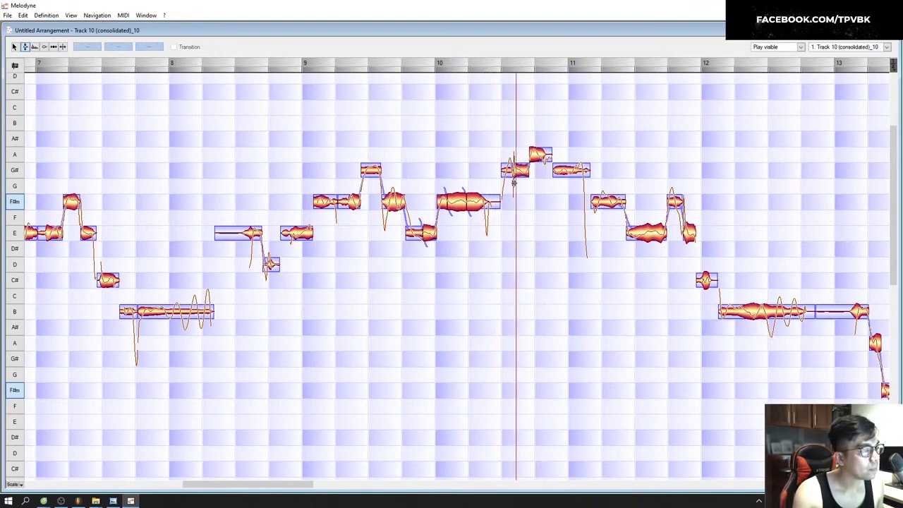
Step: Split the G# note crossing into bar 11 in two places, snap its parts to G#, and play back
{"action": "right_click", "coordinate": [565, 135]}
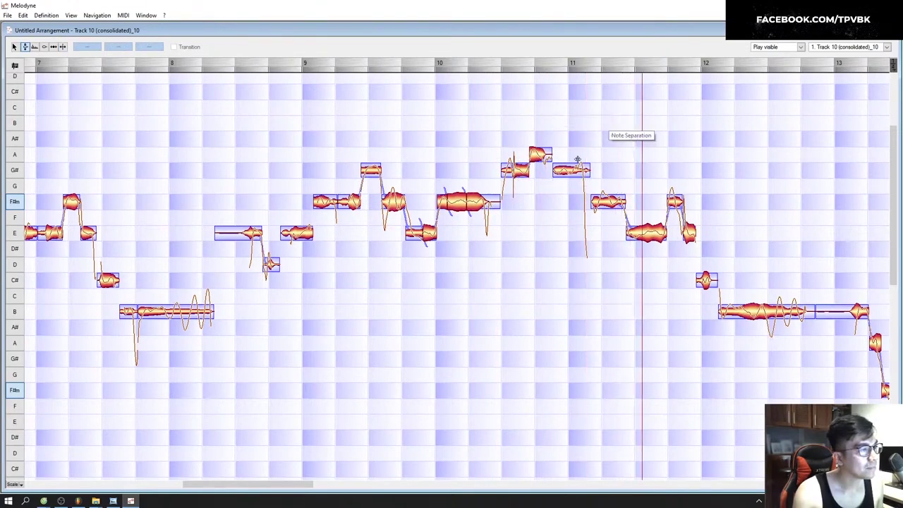
{"action": "double_click", "coordinate": [566, 170]}
{"action": "double_click", "coordinate": [579, 170]}
{"action": "right_click", "coordinate": [424, 106]}
{"action": "left_click", "coordinate": [409, 107]}
{"action": "left_click_drag", "start_coordinate": [484, 134], "coordinate": [635, 230]}
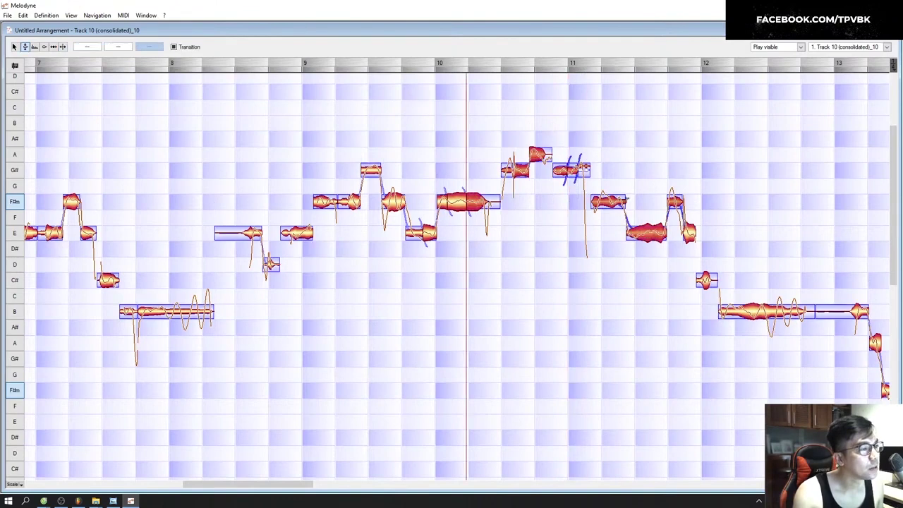
{"action": "left_click", "coordinate": [572, 123]}
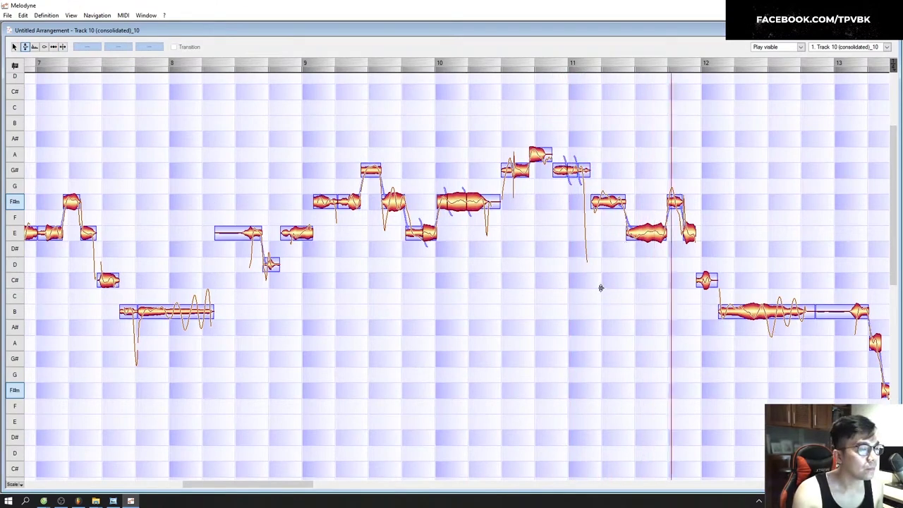
Step: Split the short F# note before bar 12 near its end and set the end part to E
{"action": "left_click", "coordinate": [685, 156]}
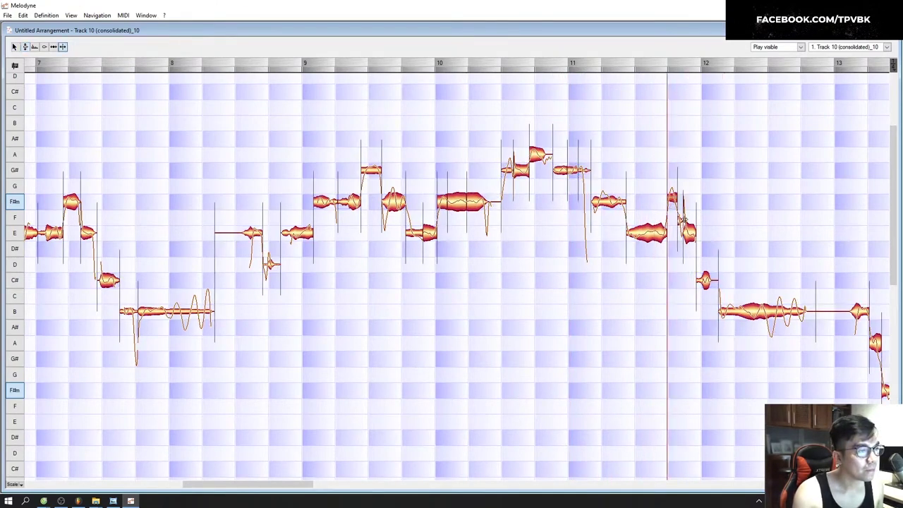
{"action": "left_click", "coordinate": [503, 152]}
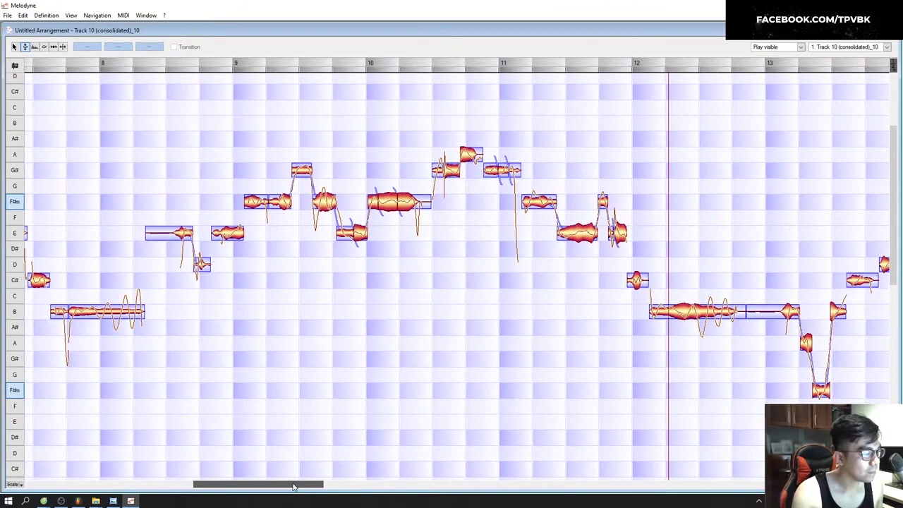
Step: Split the long B note after bar 12 in several places, snap its parts to B, and play back from bar 11
{"action": "right_click", "coordinate": [533, 224]}
{"action": "left_click", "coordinate": [520, 223]}
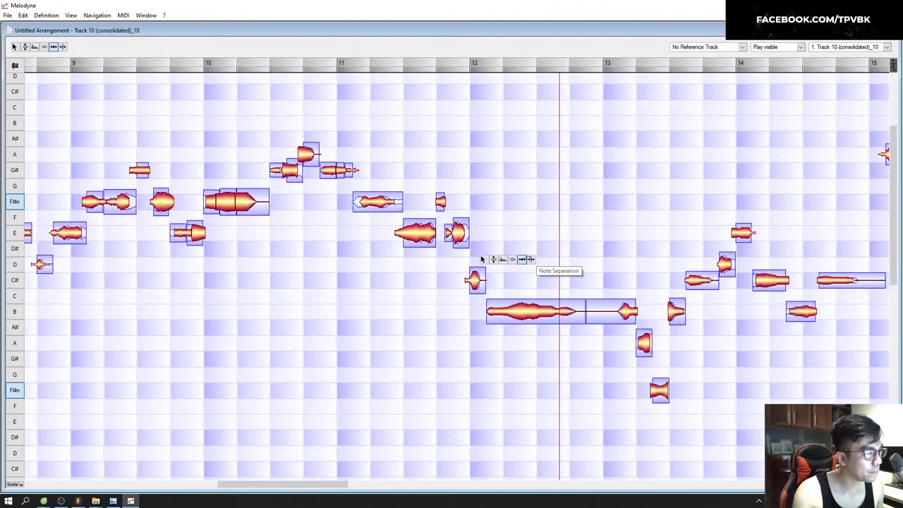
{"action": "left_click", "coordinate": [524, 259]}
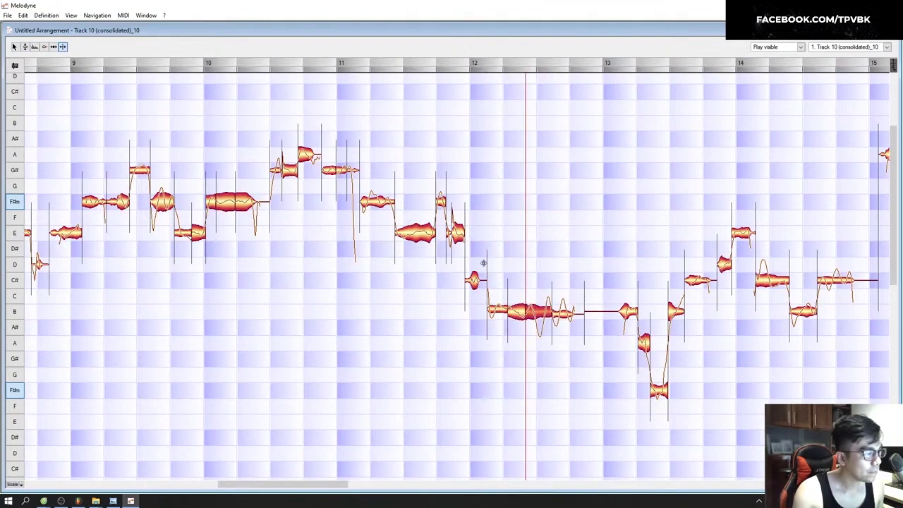
{"action": "right_click", "coordinate": [426, 233]}
{"action": "left_click", "coordinate": [389, 233]}
{"action": "left_click_drag", "start_coordinate": [488, 347], "coordinate": [587, 298]}
{"action": "double_click", "coordinate": [534, 311]}
{"action": "left_click", "coordinate": [435, 261]}
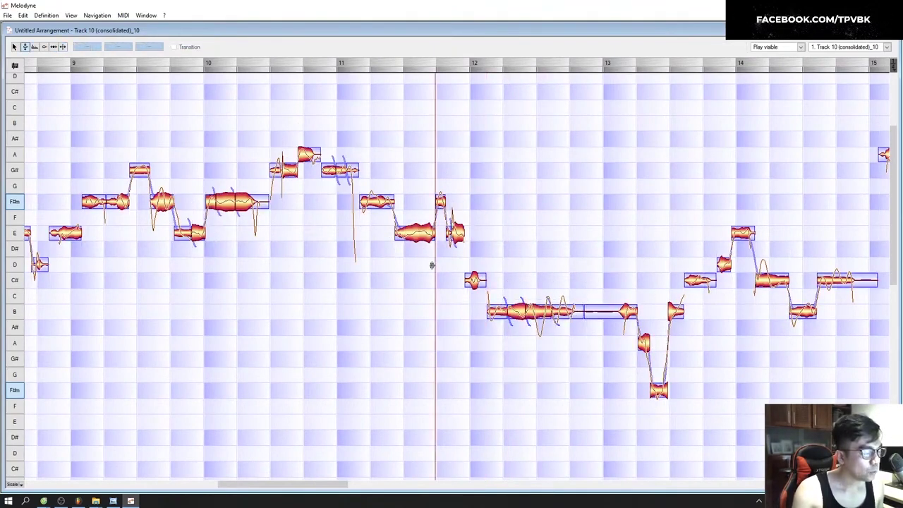
Step: Play back the passage from bar 12 to bar 14 and audition the low F# note
{"action": "left_click_drag", "start_coordinate": [304, 484], "coordinate": [340, 483]}
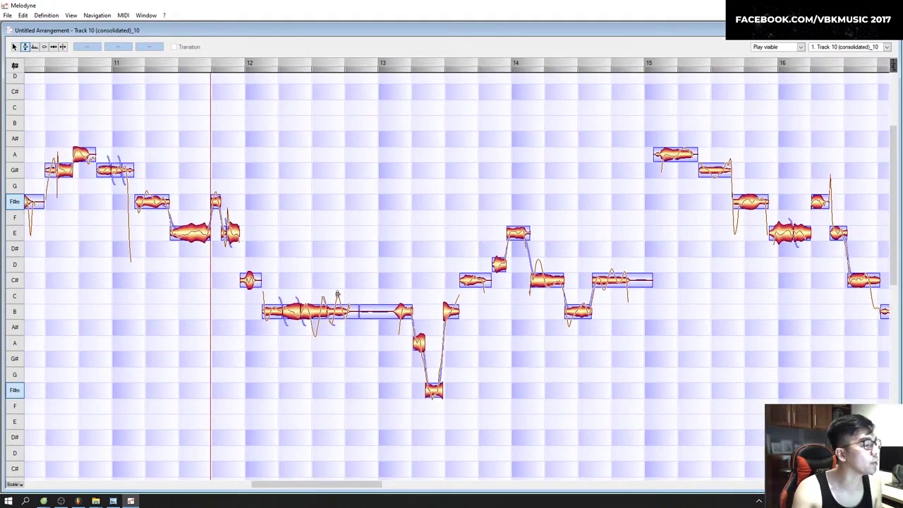
{"action": "left_click", "coordinate": [385, 271]}
{"action": "key", "text": "space"}
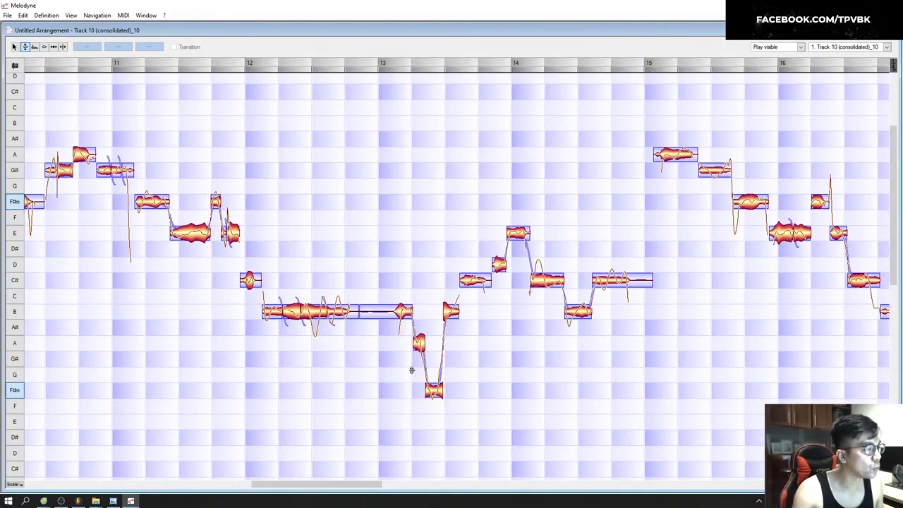
{"action": "left_click", "coordinate": [380, 277]}
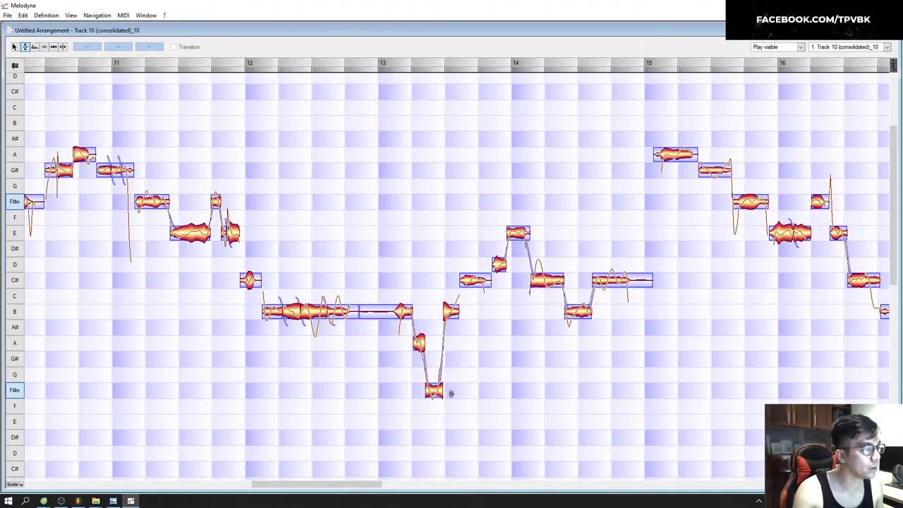
{"action": "left_click", "coordinate": [433, 393]}
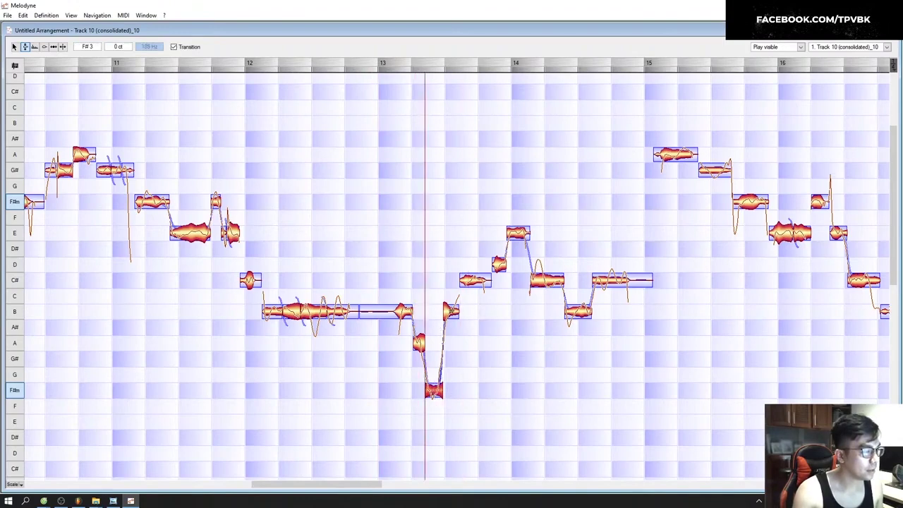
{"action": "left_click", "coordinate": [405, 328]}
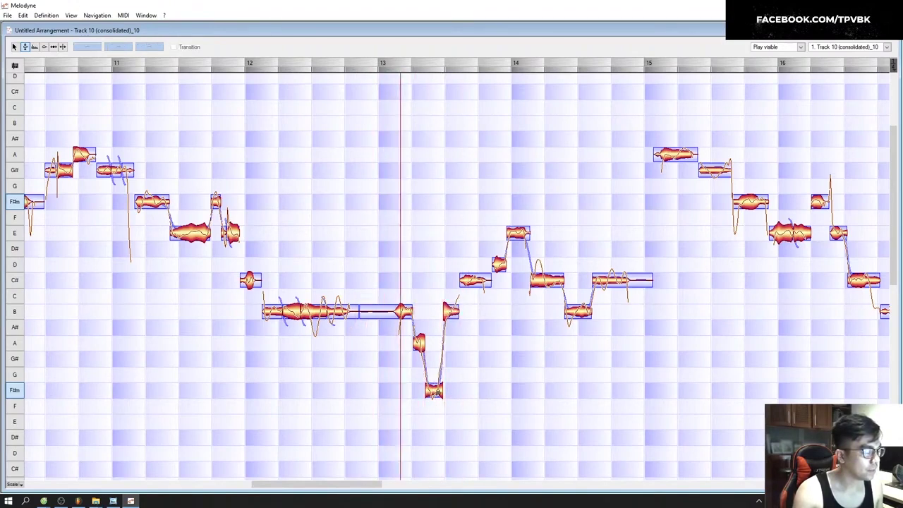
Step: Try the B note after the low F# at A, and return both notes to their original pitches
{"action": "left_click", "coordinate": [333, 297]}
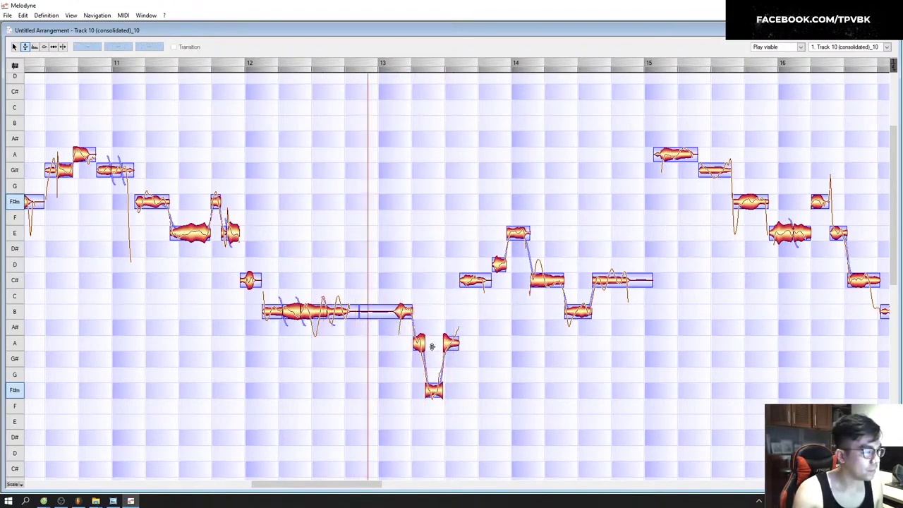
{"action": "left_click_drag", "start_coordinate": [434, 376], "coordinate": [433, 393]}
{"action": "left_click", "coordinate": [399, 359]}
{"action": "left_click_drag", "start_coordinate": [450, 344], "coordinate": [450, 312]}
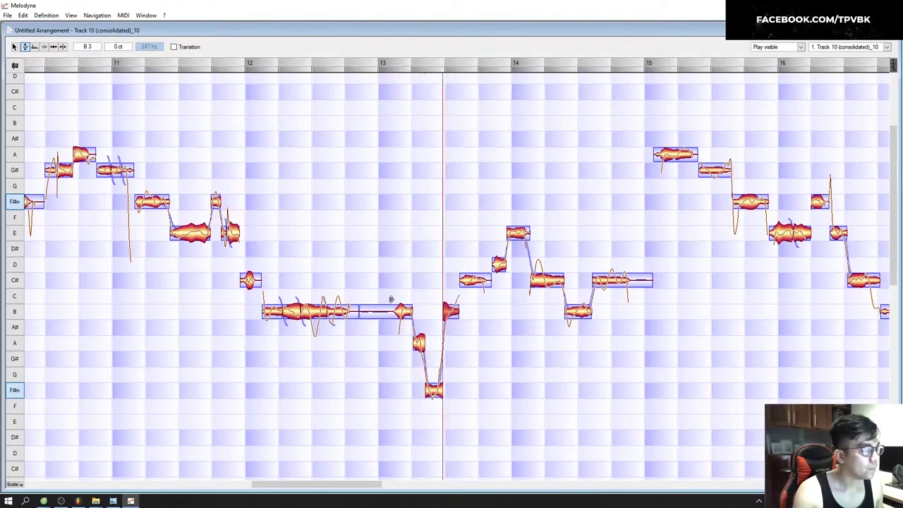
Step: Split the short B note midway between bars 13 and 14 in two places and snap its parts to B
{"action": "left_click", "coordinate": [421, 299]}
{"action": "key", "text": "space"}
{"action": "right_click", "coordinate": [417, 211]}
{"action": "left_click", "coordinate": [439, 211]}
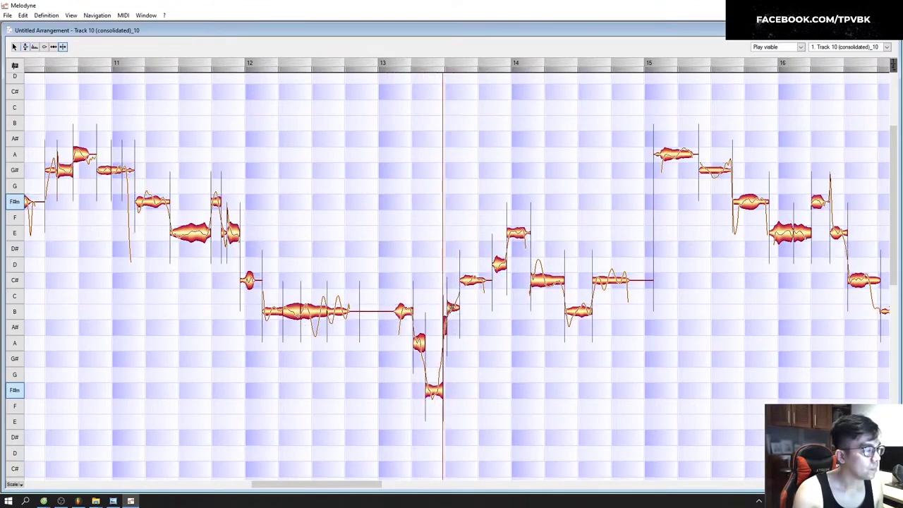
{"action": "key", "text": "ctrl+a"}
{"action": "key", "text": "space"}
{"action": "left_click", "coordinate": [485, 369]}
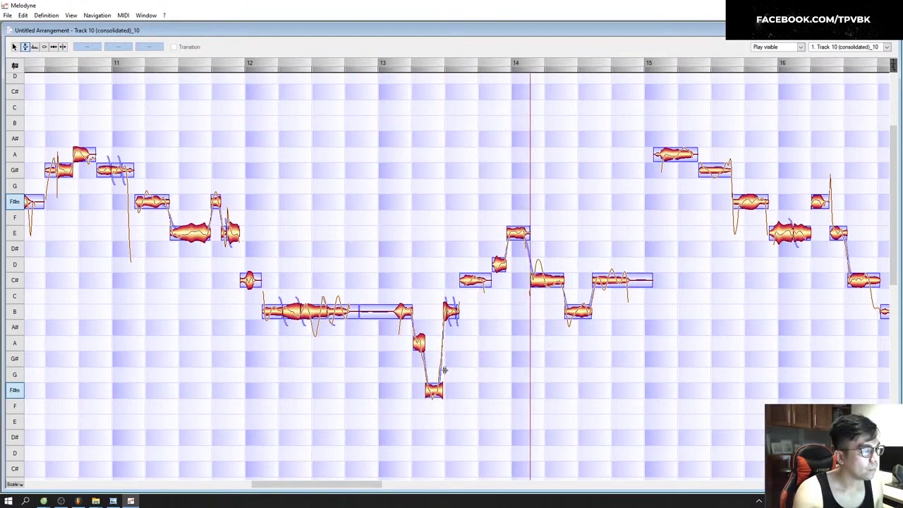
Step: Split the C# notes before and after bar 14 once each and snap the parts to pitch, with the first part after bar 14 on D
{"action": "key", "text": "space"}
{"action": "right_click", "coordinate": [455, 198]}
{"action": "left_click", "coordinate": [494, 198]}
{"action": "double_click", "coordinate": [473, 280]}
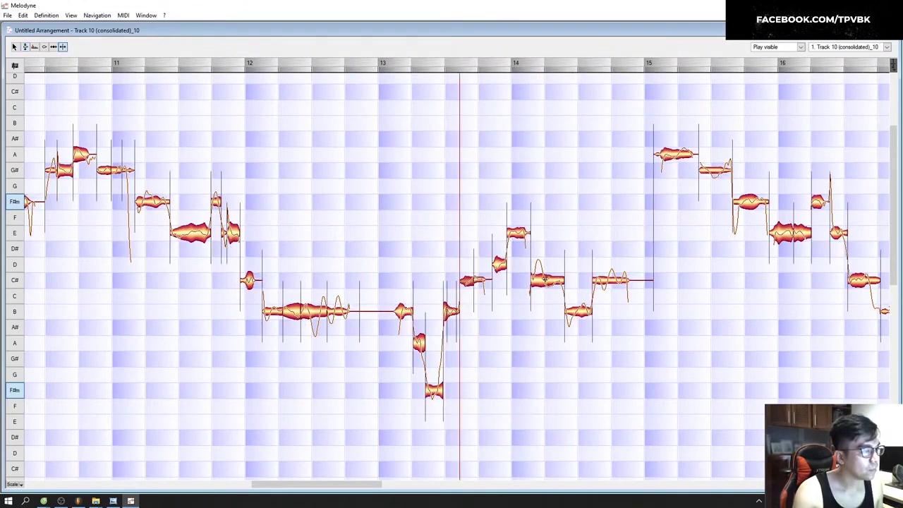
{"action": "left_click", "coordinate": [544, 280]}
{"action": "left_click", "coordinate": [291, 129]}
{"action": "left_click_drag", "start_coordinate": [470, 343], "coordinate": [597, 209]}
{"action": "double_click", "coordinate": [557, 285]}
{"action": "left_click", "coordinate": [490, 198]}
{"action": "key", "text": "space"}
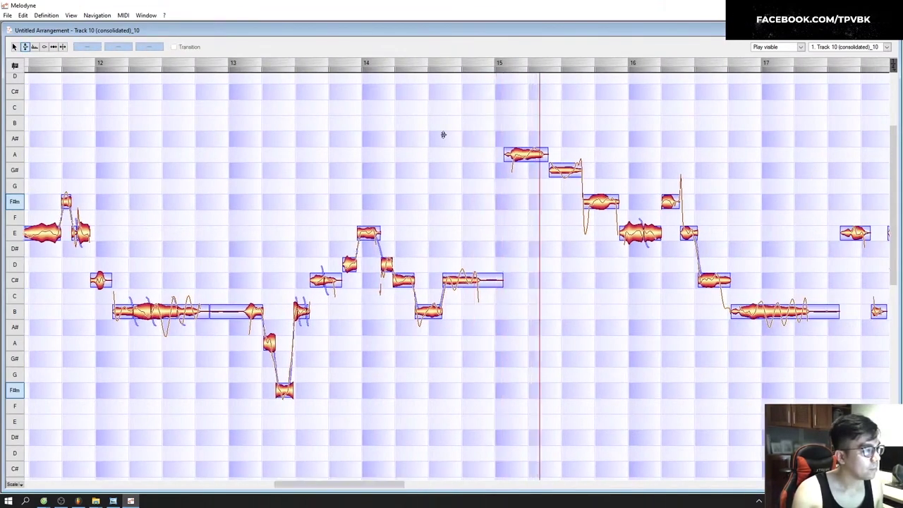
Step: Split the A note after bar 15 in two, set its first part to G#, and play back
{"action": "right_click", "coordinate": [439, 134]}
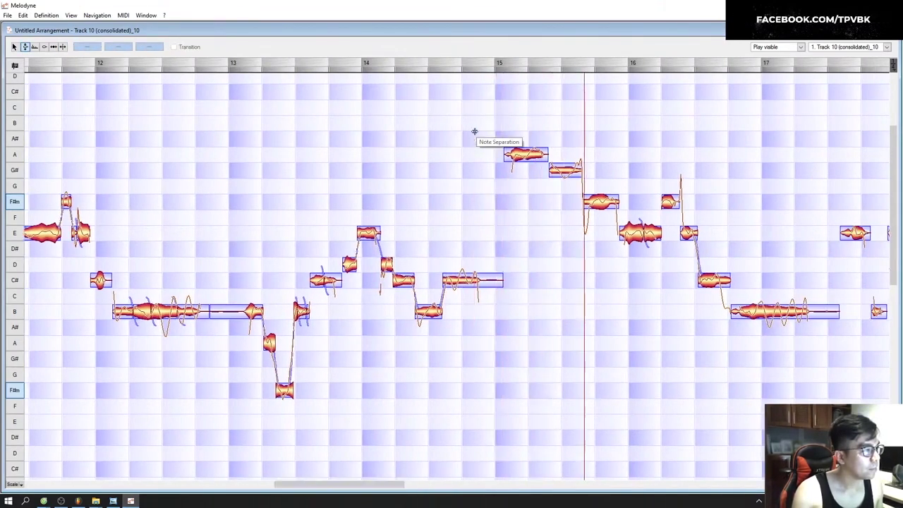
{"action": "left_click", "coordinate": [472, 132]}
{"action": "key", "text": "space"}
{"action": "right_click", "coordinate": [416, 129]}
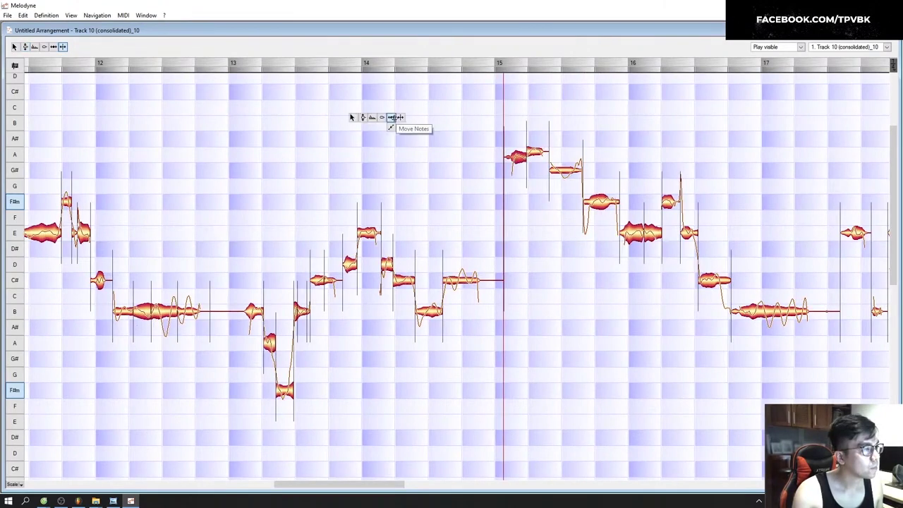
{"action": "left_click", "coordinate": [379, 129]}
{"action": "left_click", "coordinate": [541, 181]}
{"action": "left_click_drag", "start_coordinate": [517, 155], "coordinate": [517, 170]}
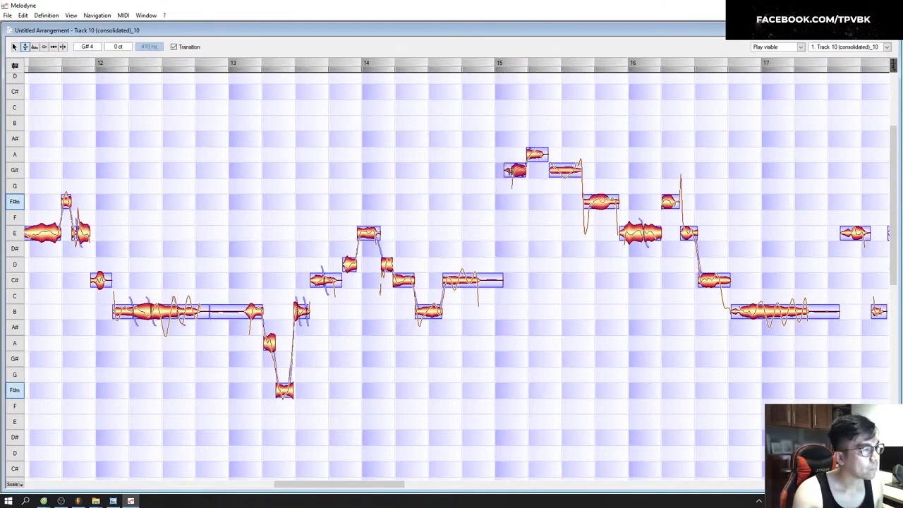
{"action": "left_click", "coordinate": [460, 204]}
Step: Split the G# note in bar 15 in three places and the F# note before bar 16 once
{"action": "left_click_drag", "start_coordinate": [371, 485], "coordinate": [388, 486]}
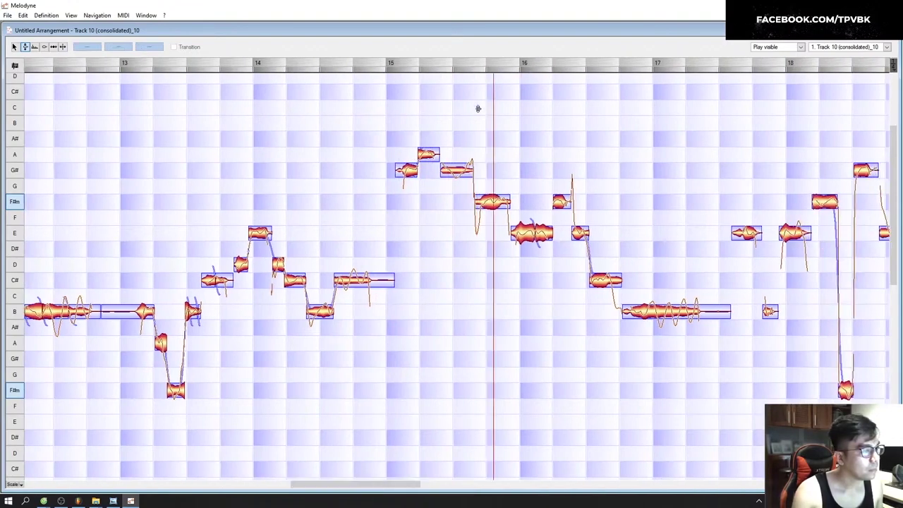
{"action": "key", "text": "space"}
{"action": "right_click", "coordinate": [467, 102]}
{"action": "left_click", "coordinate": [505, 104]}
{"action": "left_click", "coordinate": [452, 170]}
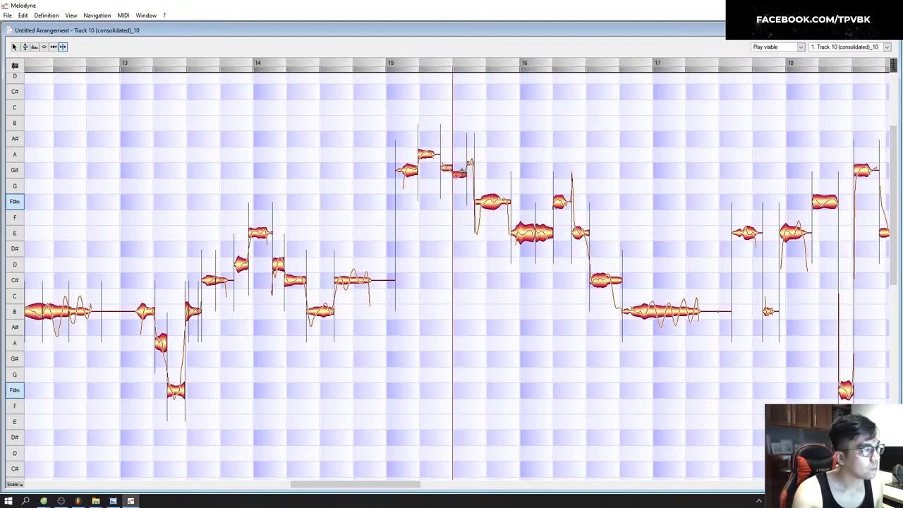
{"action": "double_click", "coordinate": [493, 195]}
Step: Snap the notes from bar 15 to the middle of bar 16 to pitch
{"action": "right_click", "coordinate": [360, 130]}
{"action": "left_click", "coordinate": [346, 130]}
{"action": "left_click_drag", "start_coordinate": [336, 261], "coordinate": [582, 126]}
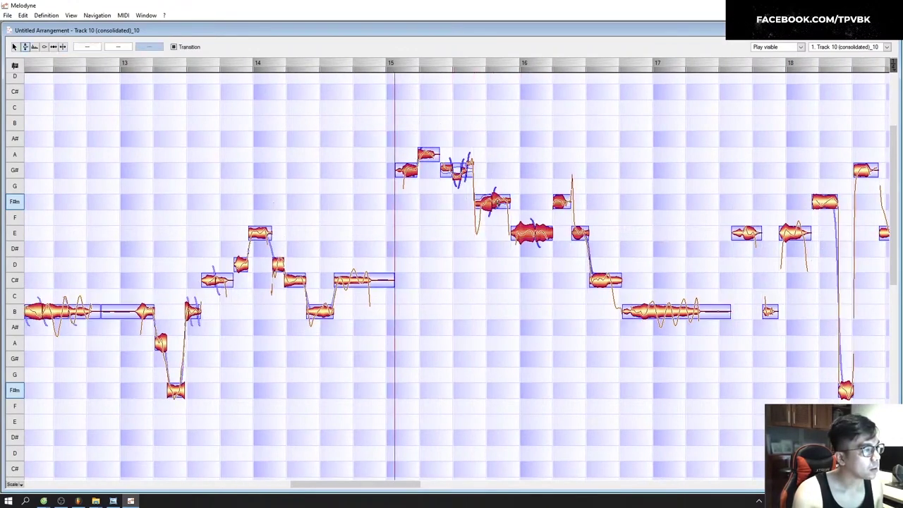
{"action": "double_click", "coordinate": [498, 200]}
{"action": "left_click", "coordinate": [541, 291]}
{"action": "key", "text": "space"}
Step: Split the long B note around bar 17 in three places, snap its parts to B, and play back up to bar 18
{"action": "left_click_drag", "start_coordinate": [377, 487], "coordinate": [415, 487]}
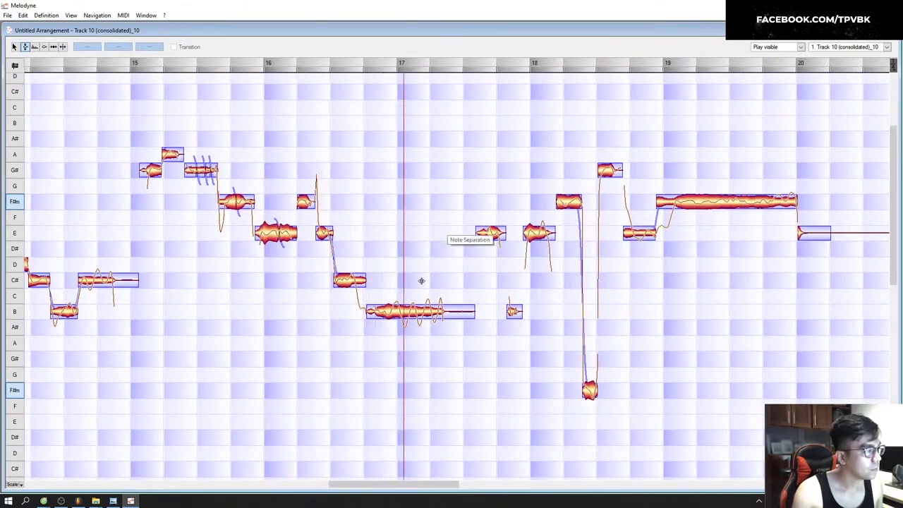
{"action": "left_click", "coordinate": [438, 249]}
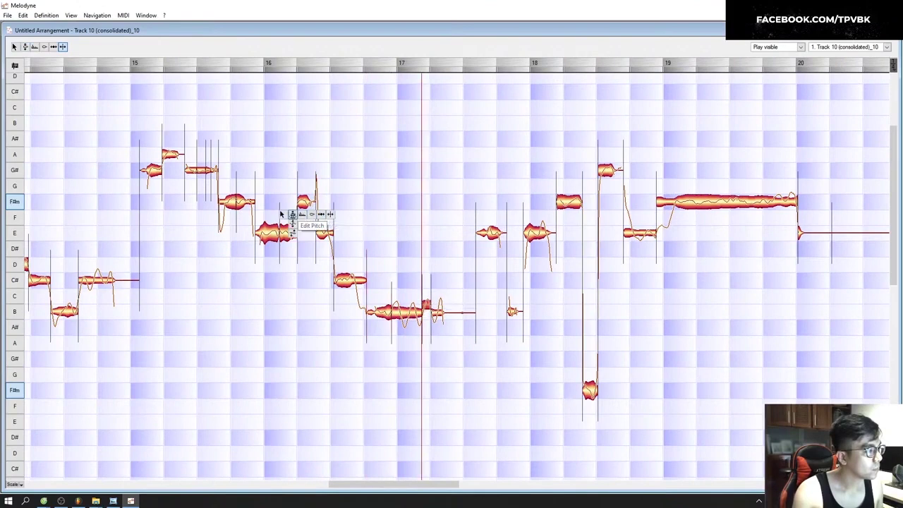
{"action": "left_click", "coordinate": [293, 214]}
{"action": "key", "text": "space"}
{"action": "left_click", "coordinate": [469, 235]}
{"action": "key", "text": "space"}
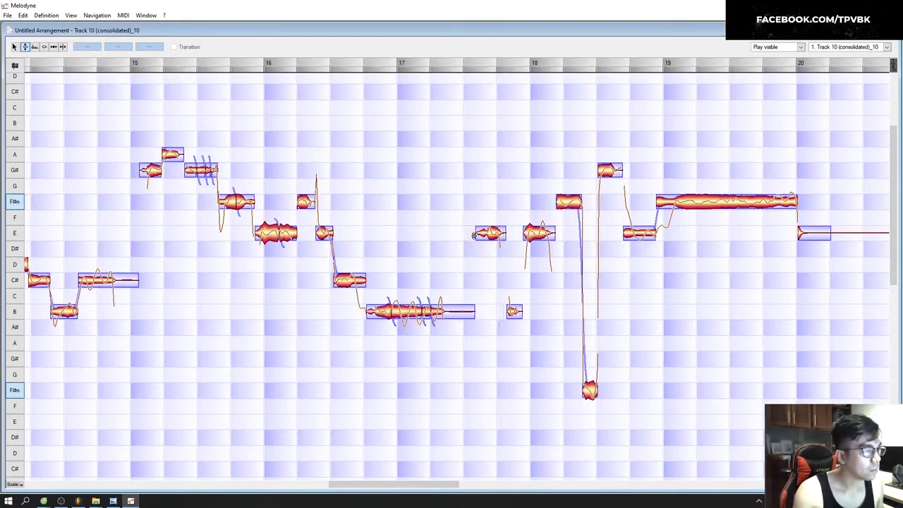
{"action": "left_click", "coordinate": [565, 162]}
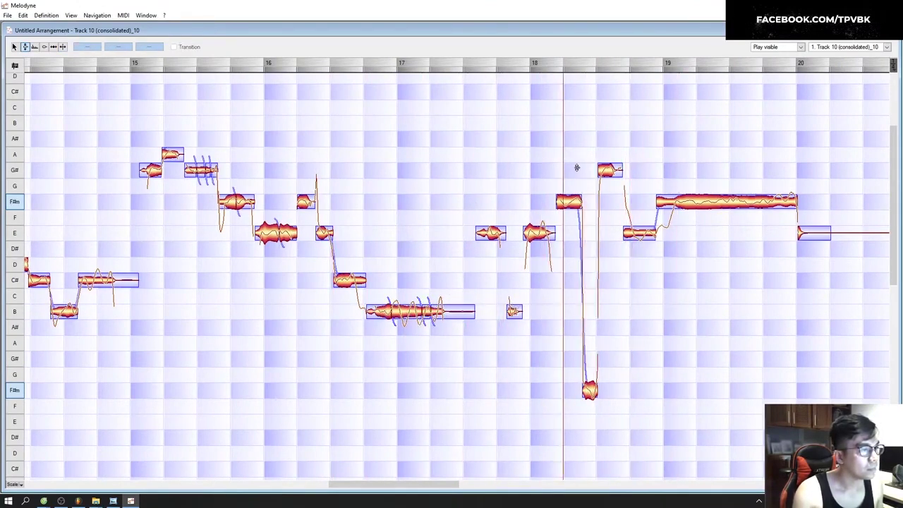
Step: Split the E note before bar 19 once and the long F# note near its start
{"action": "right_click", "coordinate": [614, 151]}
{"action": "left_click", "coordinate": [667, 153]}
{"action": "key", "text": "space"}
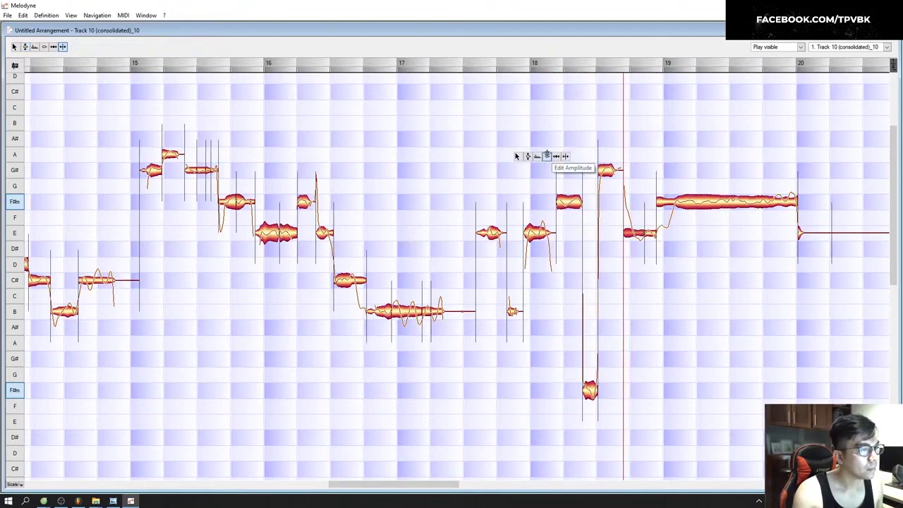
{"action": "double_click", "coordinate": [673, 204]}
Step: Snap the notes around bar 19 to pitch and raise the first part of the split E note to F#
{"action": "right_click", "coordinate": [562, 148]}
{"action": "left_click", "coordinate": [529, 149]}
{"action": "left_click_drag", "start_coordinate": [605, 151], "coordinate": [723, 229]}
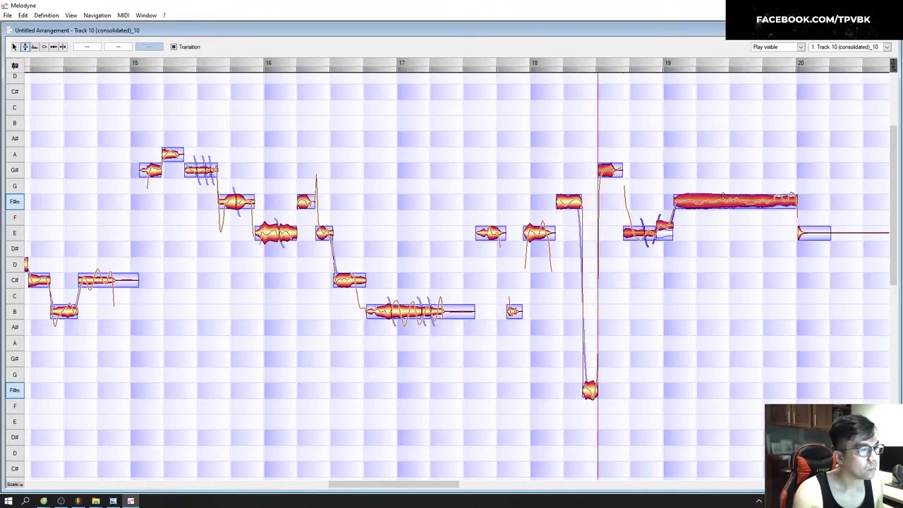
{"action": "double_click", "coordinate": [709, 201]}
{"action": "left_click", "coordinate": [683, 262]}
{"action": "left_click_drag", "start_coordinate": [634, 233], "coordinate": [634, 201]}
{"action": "left_click", "coordinate": [611, 184]}
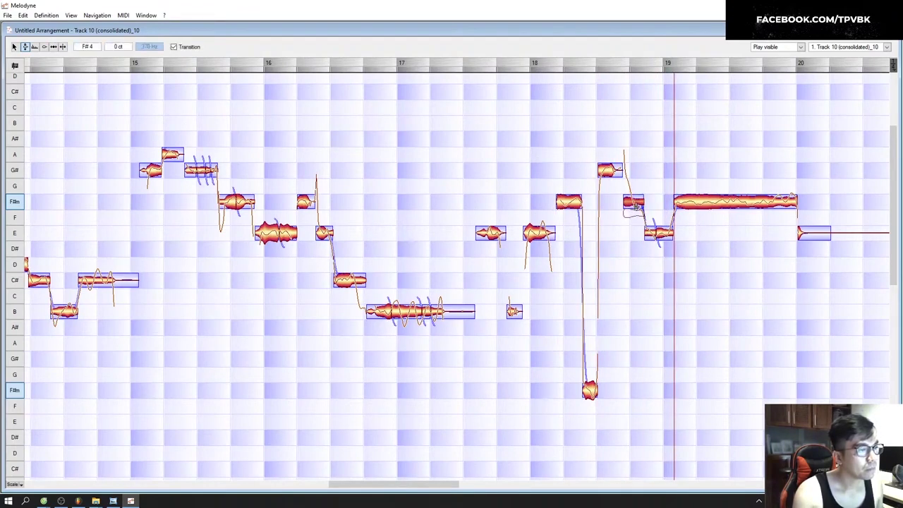
Step: Split the short F# note before bar 19 in two places and set its parts to G# and F#
{"action": "left_click", "coordinate": [636, 209]}
{"action": "right_click", "coordinate": [656, 157]}
{"action": "left_click", "coordinate": [693, 158]}
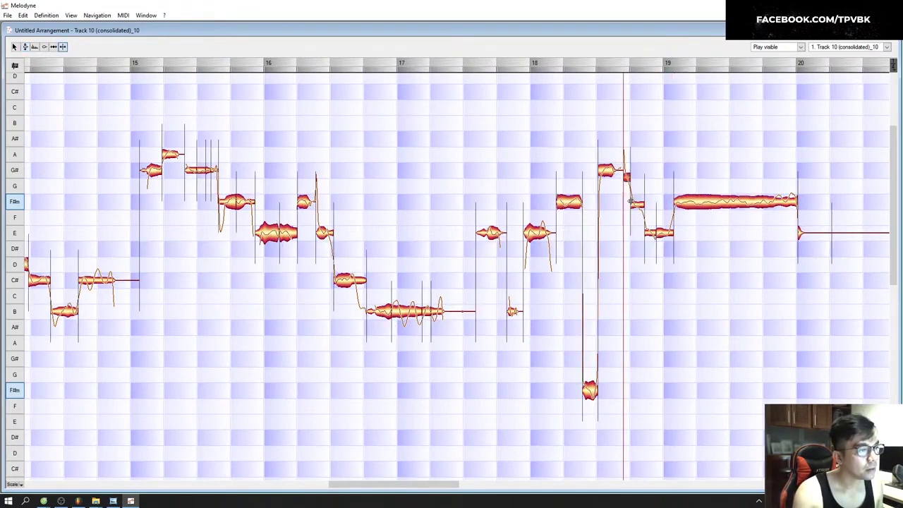
{"action": "left_click", "coordinate": [461, 132]}
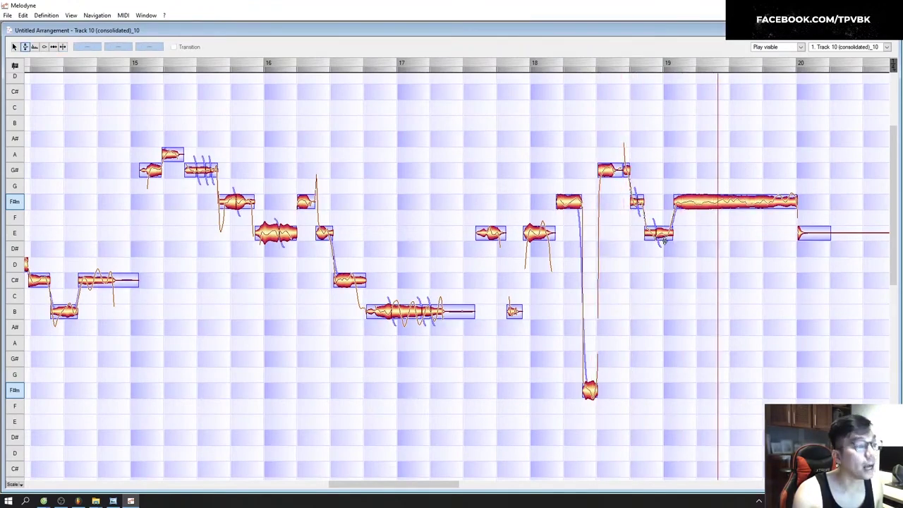
Step: Split the long F# note after bar 19 in several places and snap all its parts to F#
{"action": "right_click", "coordinate": [726, 141]}
{"action": "left_click", "coordinate": [764, 142]}
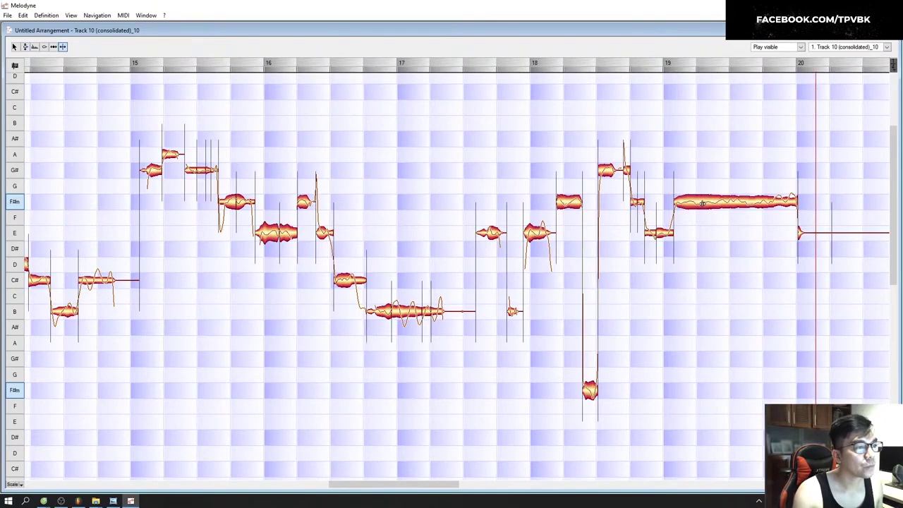
{"action": "double_click", "coordinate": [774, 202]}
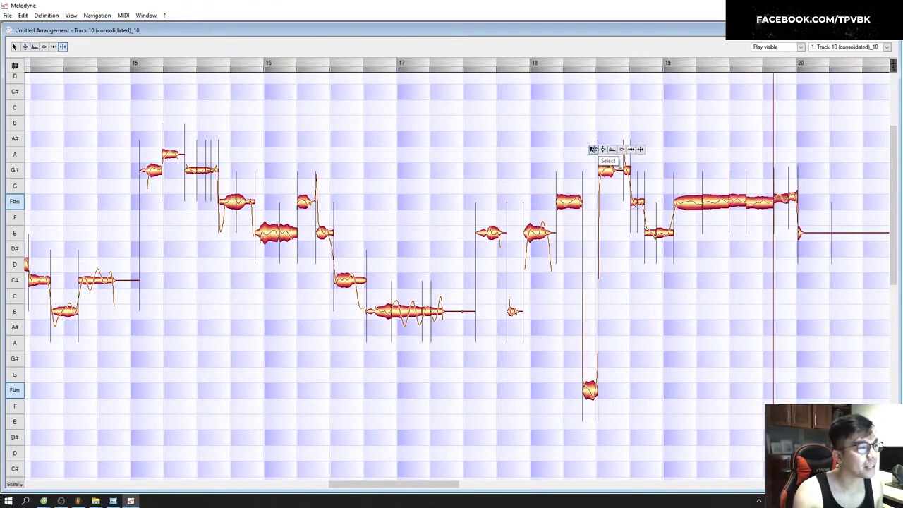
{"action": "left_click", "coordinate": [602, 149]}
{"action": "left_click_drag", "start_coordinate": [661, 173], "coordinate": [819, 256]}
{"action": "double_click", "coordinate": [708, 205]}
Step: Export the corrected vocal track as a 48 kHz, 16-bit WAVE file
{"action": "key", "text": "ctrl+shift+s"}
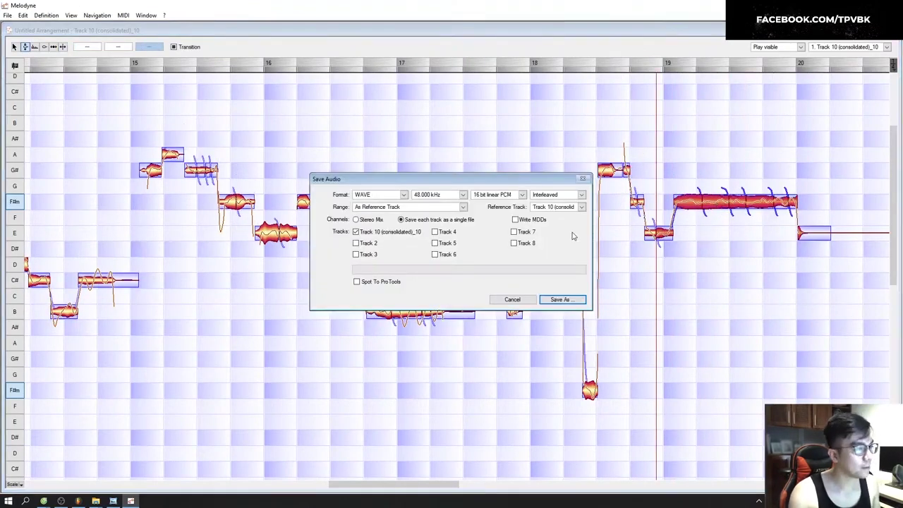
{"action": "left_click", "coordinate": [557, 299]}
{"action": "key", "text": "Return"}
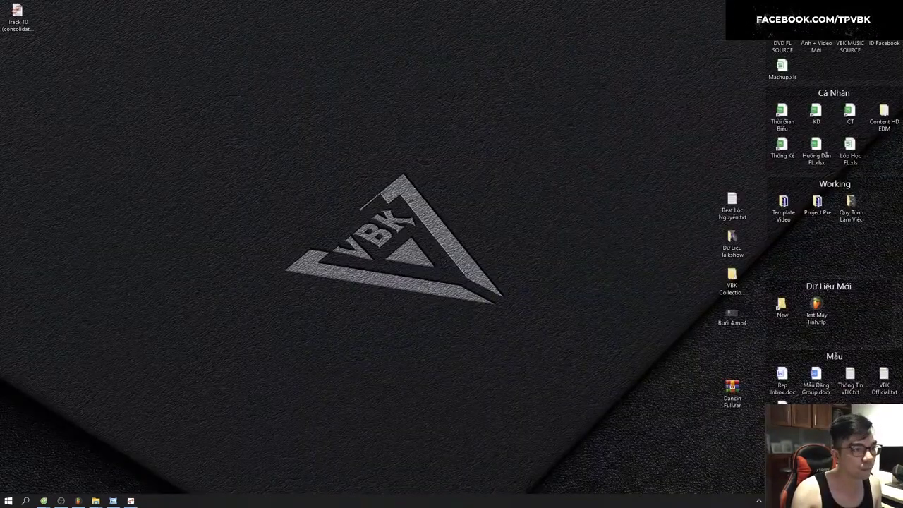
Step: Switch to FL Studio, open the mixer and select the Vocal insert
{"action": "key", "text": "alt+Tab"}
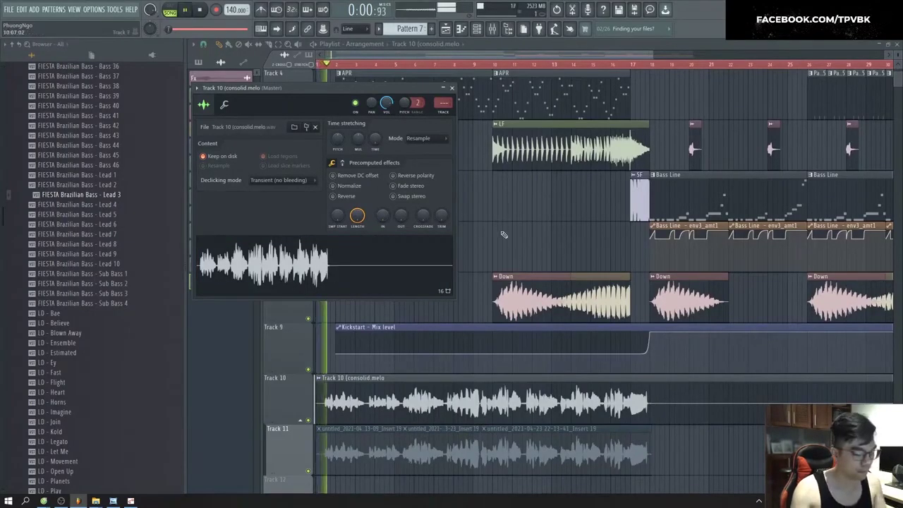
{"action": "key", "text": "F9"}
{"action": "left_click", "coordinate": [555, 339]}
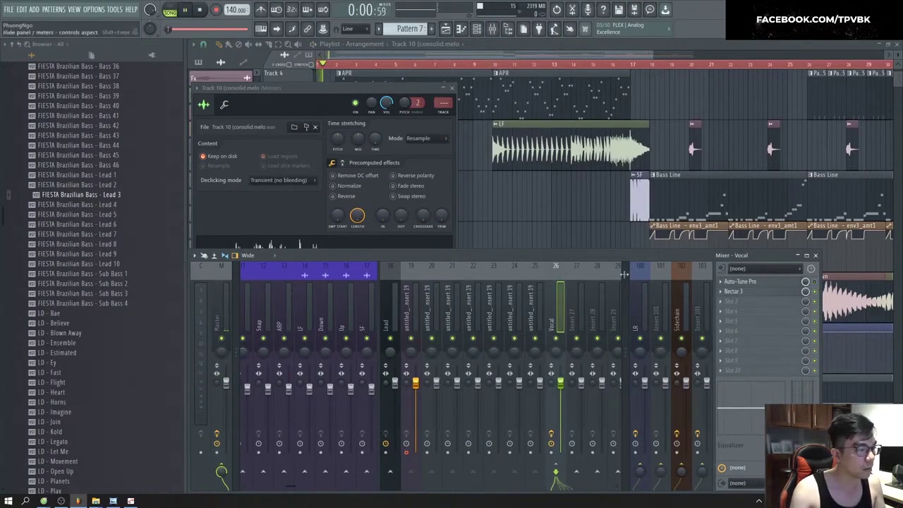
Step: Route the Track 10 vocal clip to mixer track 26 (Vocal) and set that insert's send to LR to 39%
{"action": "right_click", "coordinate": [555, 214]}
{"action": "double_click", "coordinate": [413, 387]}
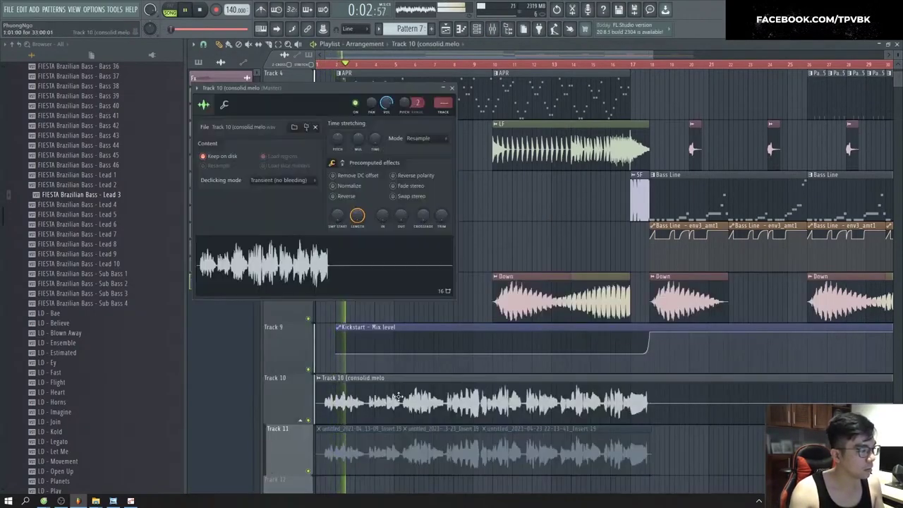
{"action": "key", "text": "space"}
{"action": "key", "text": "F9"}
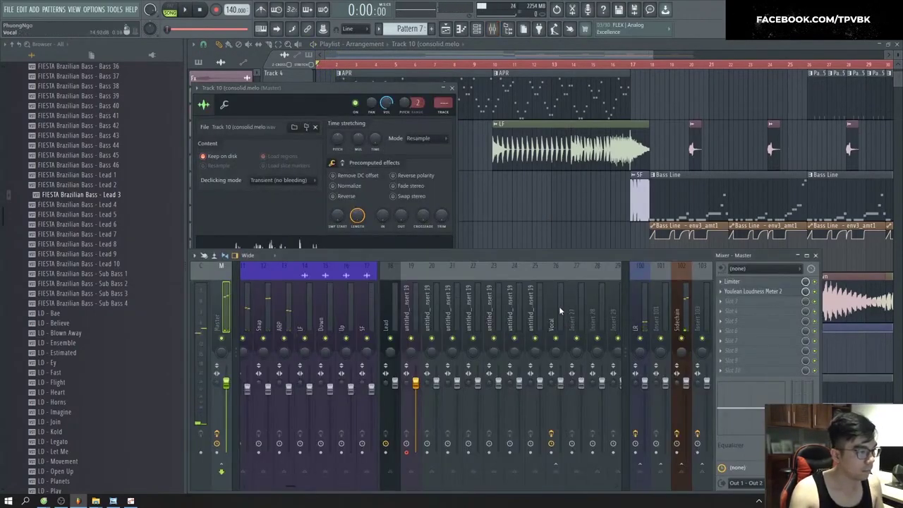
{"action": "key", "text": "F9"}
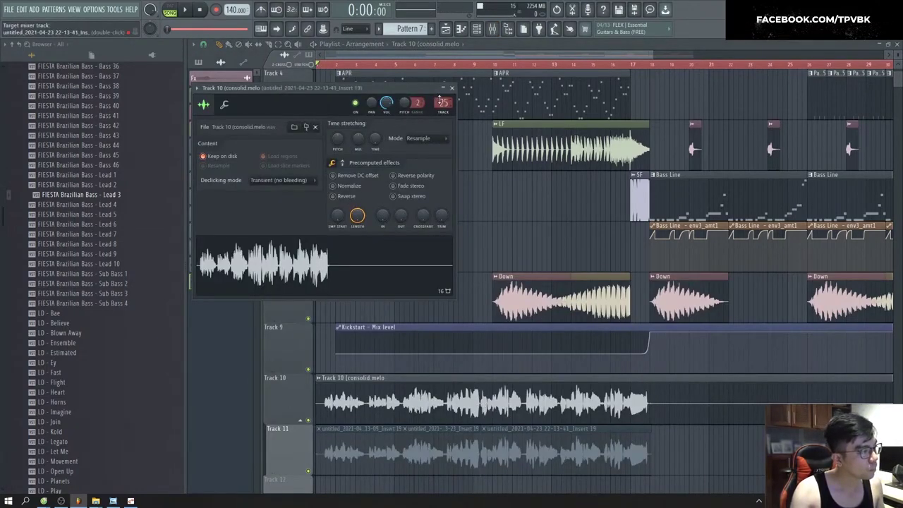
{"action": "left_click_drag", "start_coordinate": [440, 100], "coordinate": [440, 97]}
{"action": "key", "text": "space"}
{"action": "key", "text": "F9"}
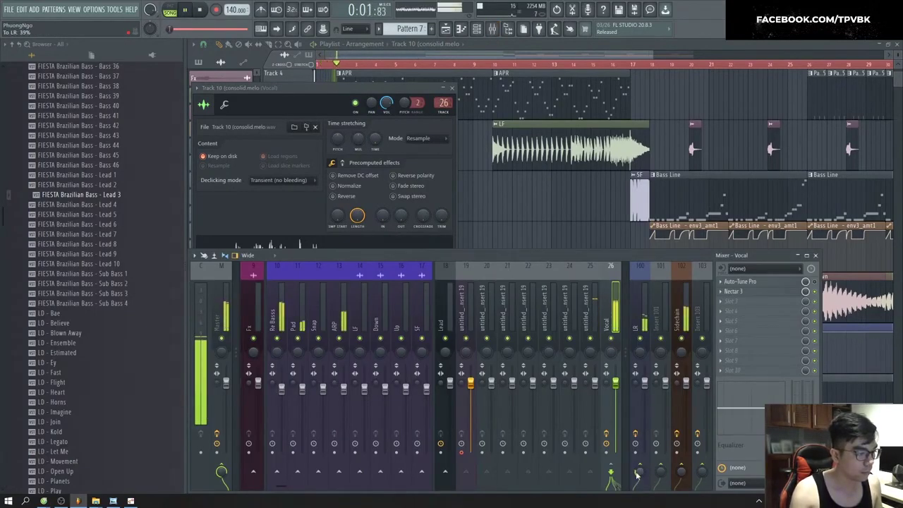
{"action": "key", "text": "space"}
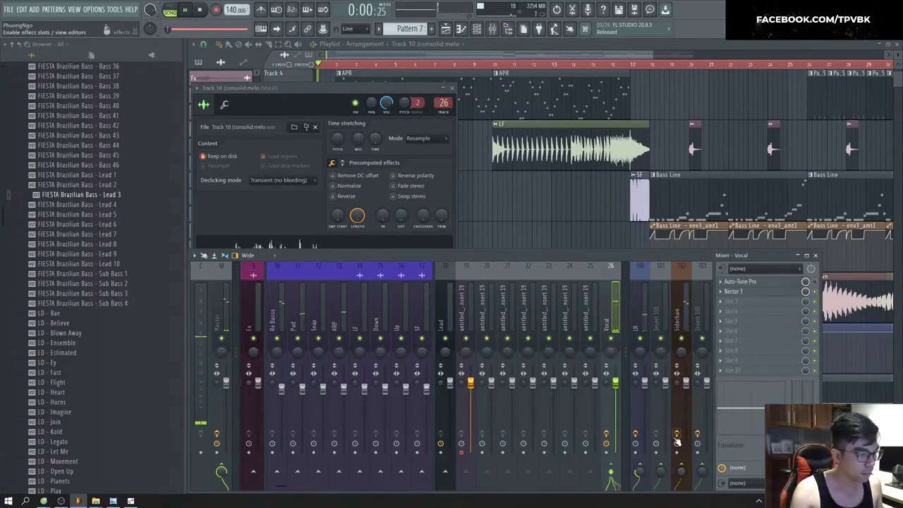
Step: Trim the silent beginning off the Track 10 vocal clip in the playlist so it starts where the singing begins, midway through bar 1
{"action": "key", "text": "F5"}
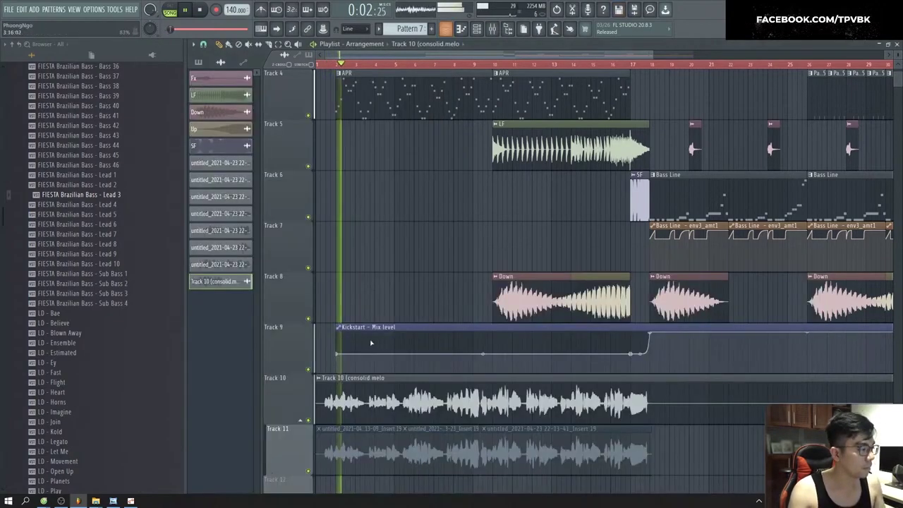
{"action": "scroll", "coordinate": [303, 391], "scroll_direction": "up", "scroll_amount": 1}
{"action": "scroll", "coordinate": [303, 391], "scroll_direction": "up", "scroll_amount": 5}
{"action": "left_click", "coordinate": [203, 45]}
{"action": "left_click", "coordinate": [218, 89]}
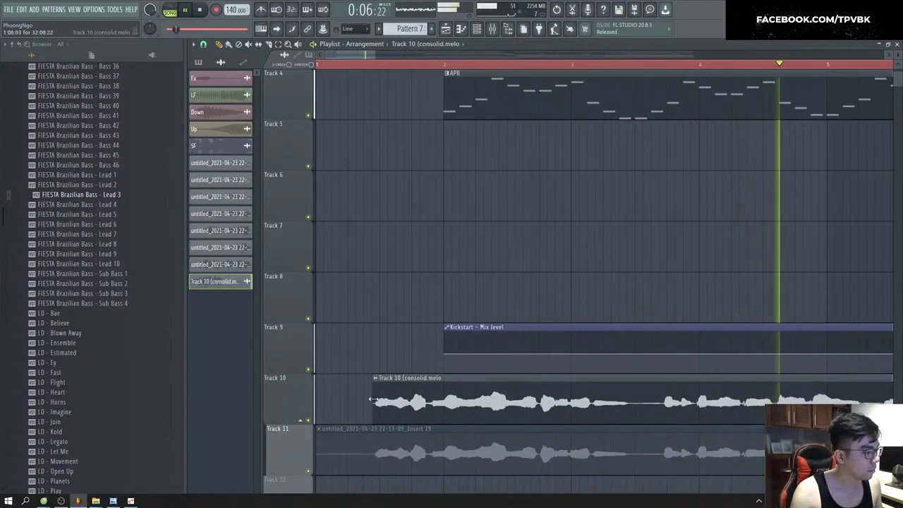
{"action": "scroll", "coordinate": [371, 400], "scroll_direction": "down", "scroll_amount": 5}
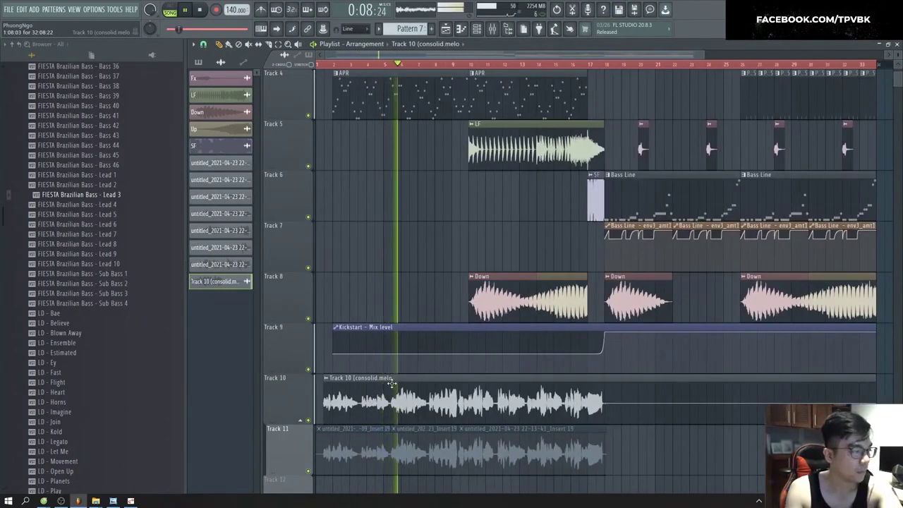
Step: Set the retune speed of Auto-Tune Pro on the Vocal insert to 24 ms
{"action": "key", "text": "F9"}
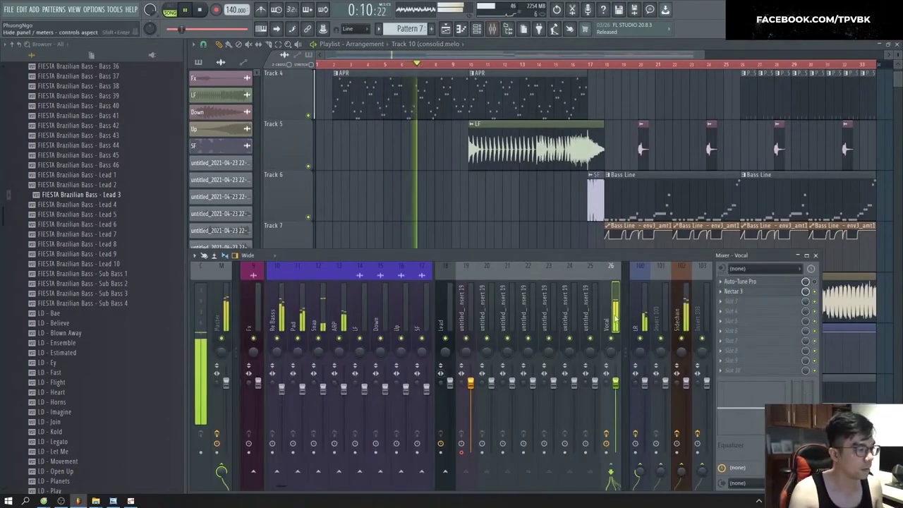
{"action": "left_click", "coordinate": [748, 283]}
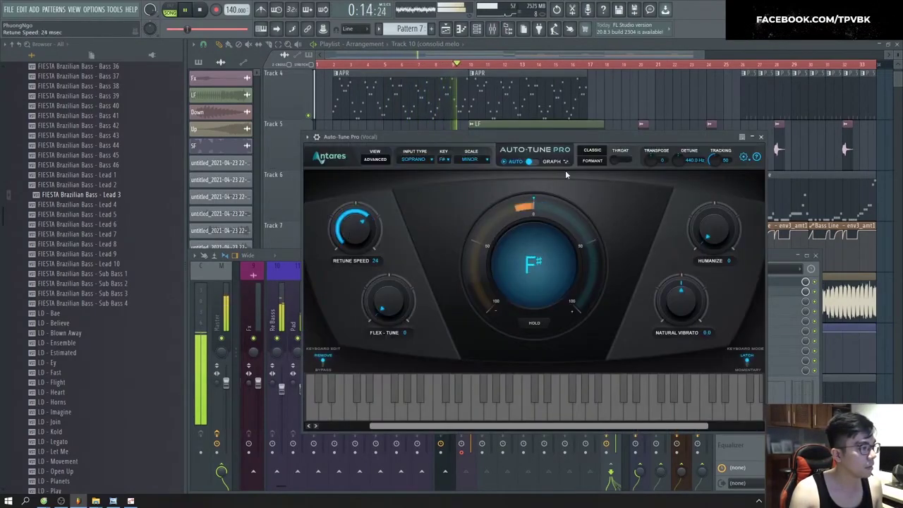
{"action": "left_click", "coordinate": [761, 137]}
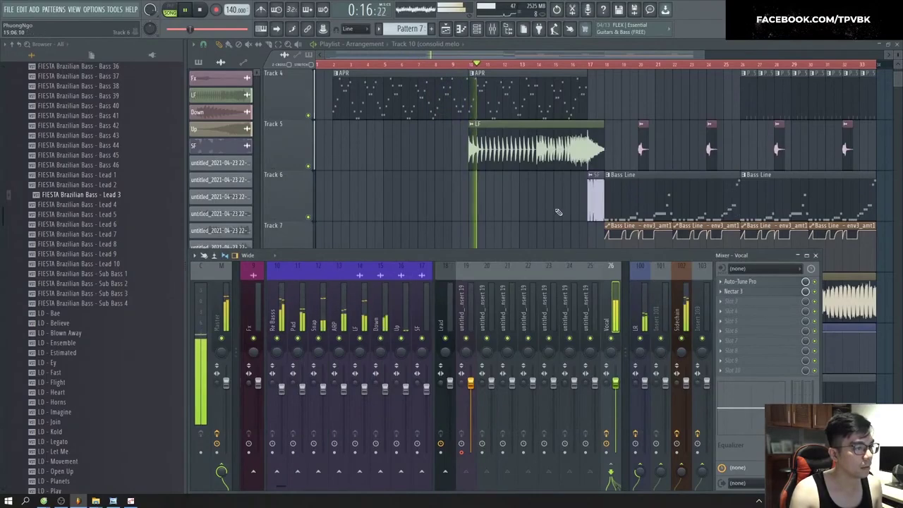
Step: Raise the channel volume of the Track 10 vocal clip slightly
{"action": "key", "text": "F9"}
{"action": "double_click", "coordinate": [453, 392]}
{"action": "left_click_drag", "start_coordinate": [387, 104], "coordinate": [387, 101]}
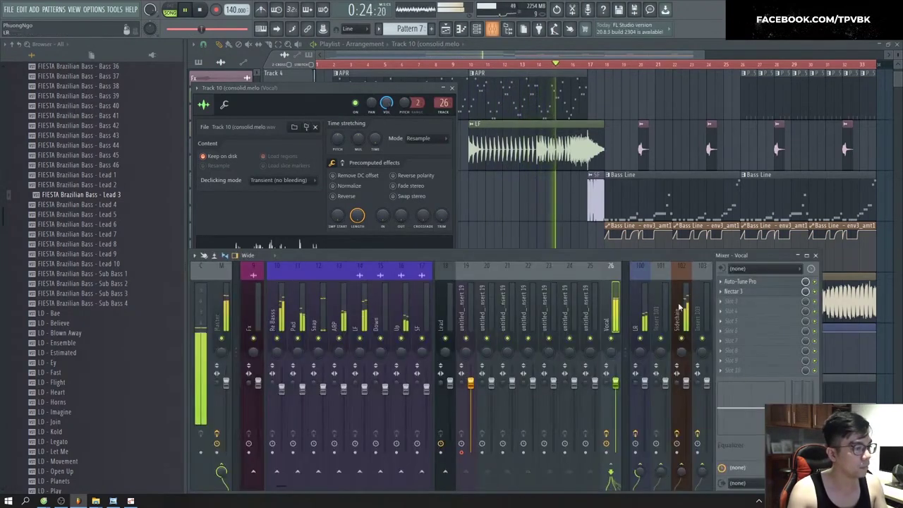
Step: Replay the song from the start, raise the Vocal insert's fader slightly and set its send to LR to 46%
{"action": "key", "text": "F9"}
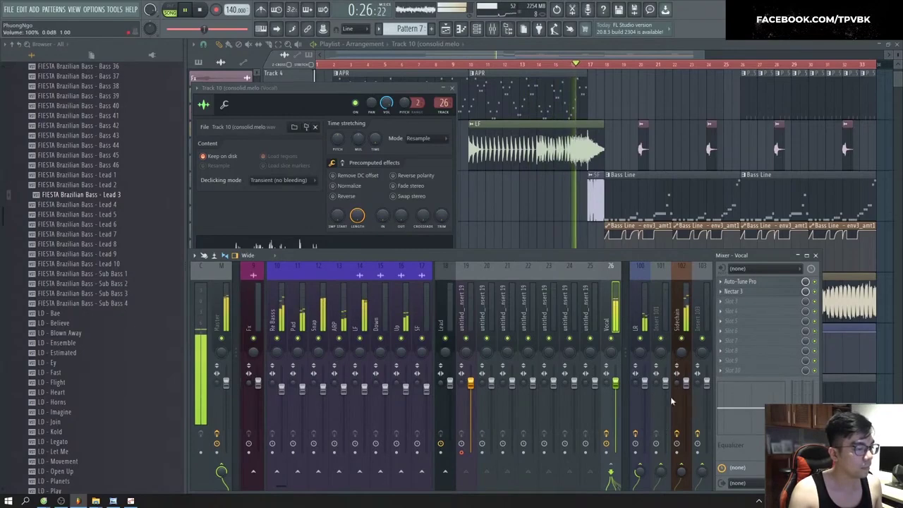
{"action": "right_click", "coordinate": [693, 320]}
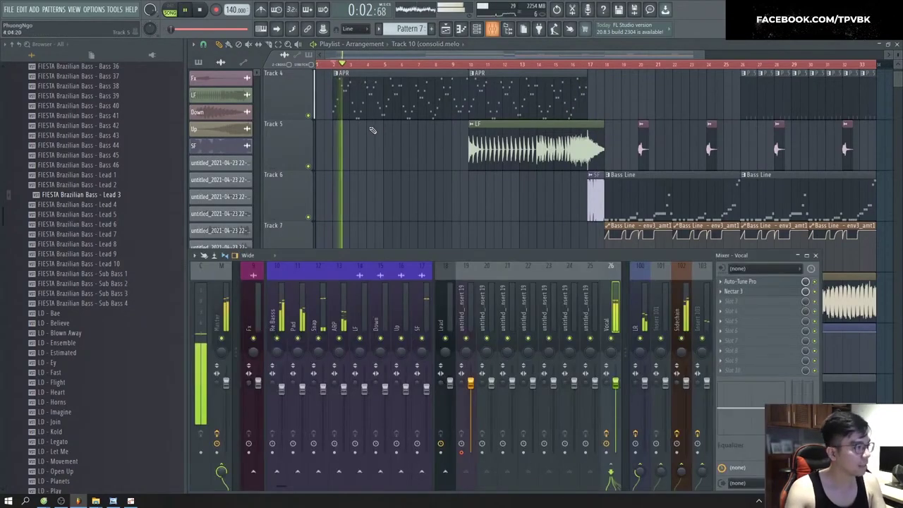
{"action": "key", "text": "F9"}
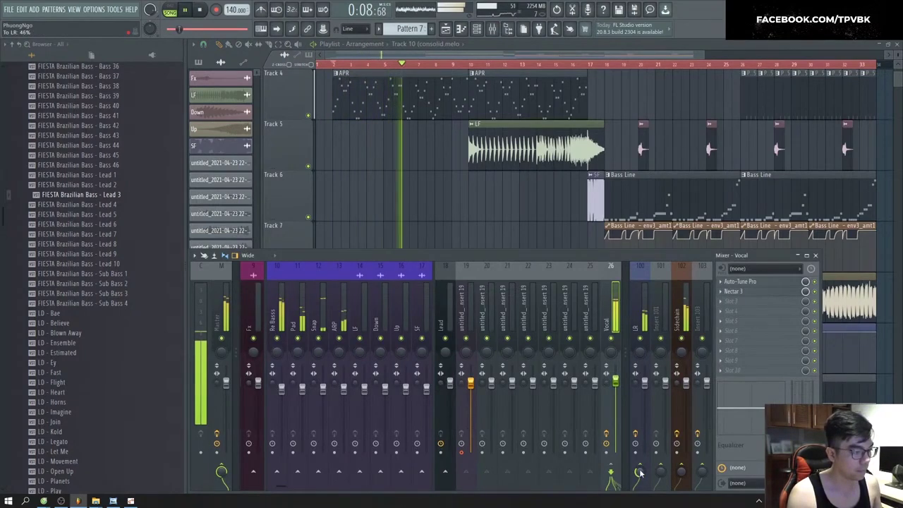
Step: Shorten the end of the Track 10 vocal clip to about bar 18, where the singing stops
{"action": "key", "text": "F9"}
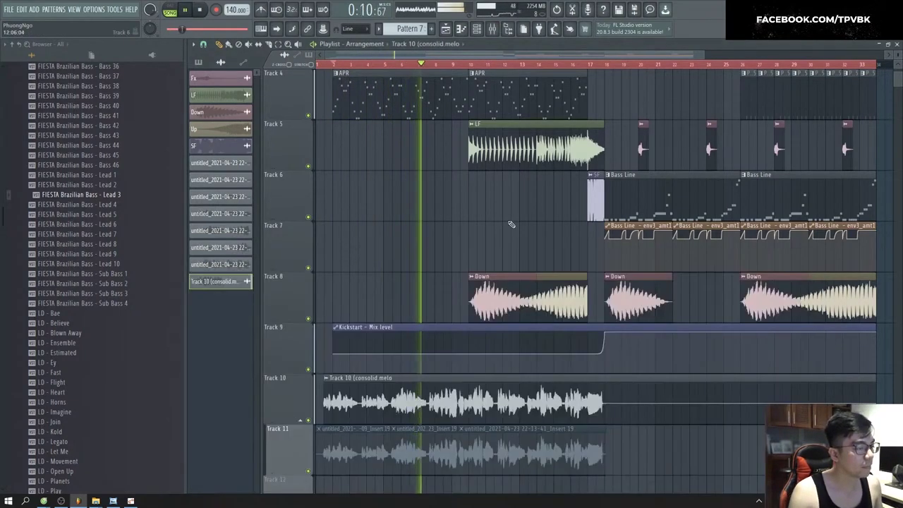
{"action": "scroll", "coordinate": [687, 457], "scroll_direction": "down", "scroll_amount": 2}
{"action": "left_click_drag", "start_coordinate": [714, 422], "coordinate": [528, 413]}
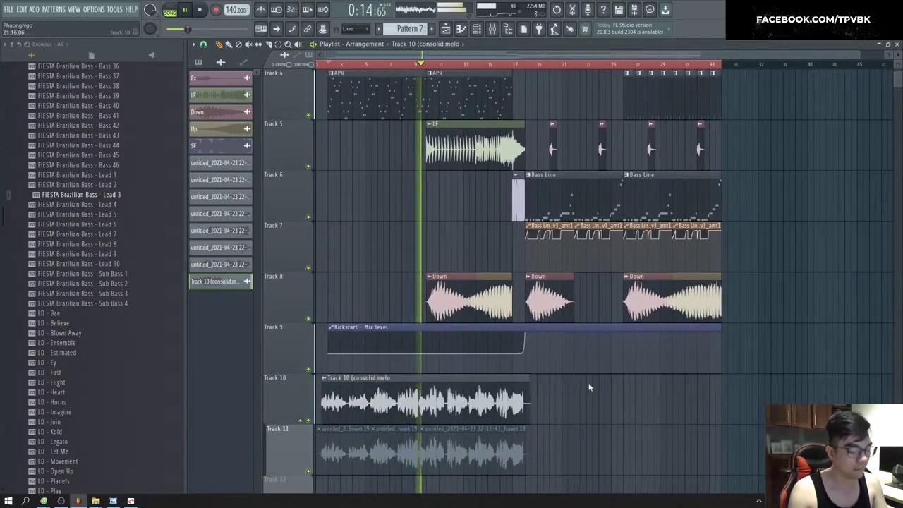
Step: Add Fresh Air to slot 3 of the Vocal insert with High Air at 10 and Mid Air at about 4%
{"action": "key", "text": "F9"}
{"action": "left_click", "coordinate": [745, 306]}
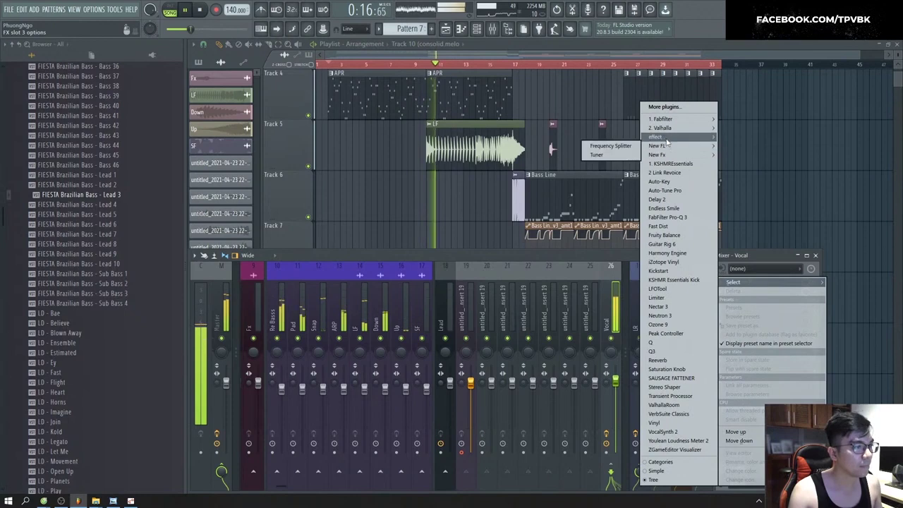
{"action": "mouse_move", "coordinate": [663, 147]}
{"action": "left_click", "coordinate": [606, 156]}
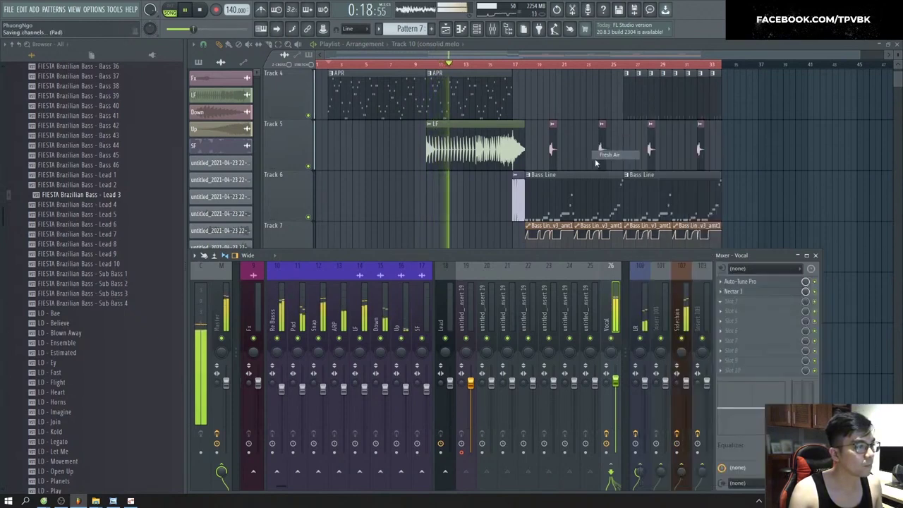
{"action": "left_click_drag", "start_coordinate": [424, 269], "coordinate": [424, 266]}
{"action": "left_click_drag", "start_coordinate": [285, 273], "coordinate": [285, 271]}
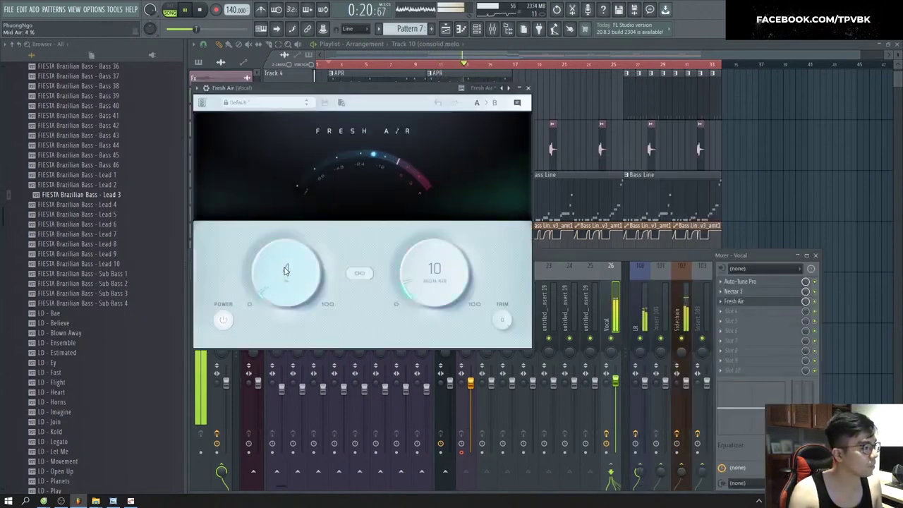
{"action": "left_click", "coordinate": [527, 88]}
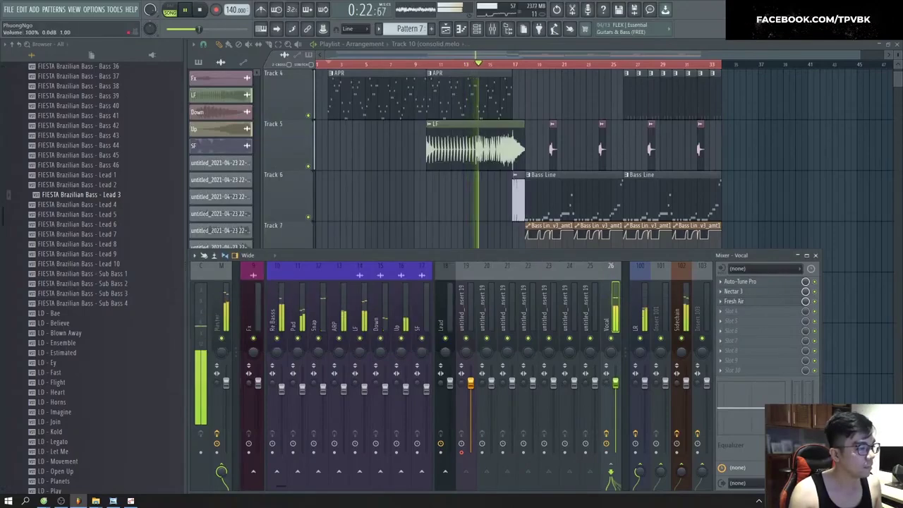
Step: Listen into the drop, then load Ozone 9 into slot 3 of the Master insert
{"action": "key", "text": "F9"}
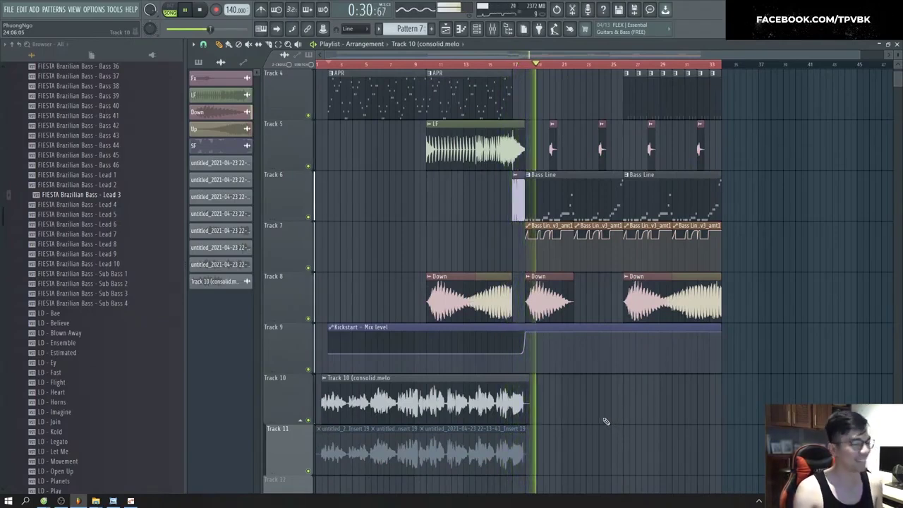
{"action": "key", "text": "F9"}
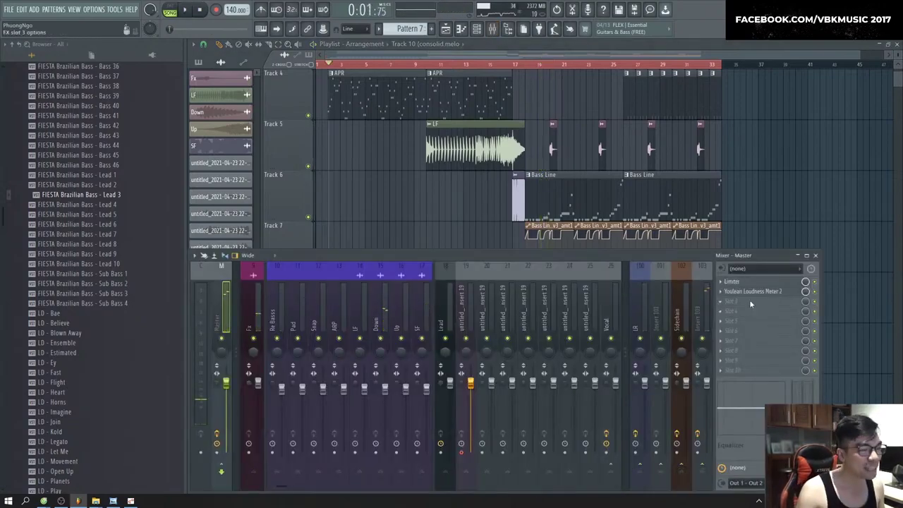
{"action": "left_click", "coordinate": [751, 303]}
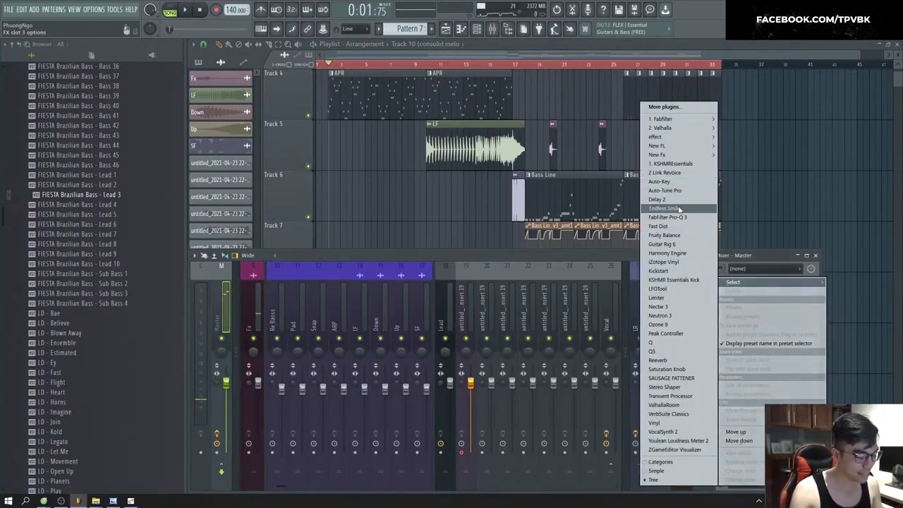
{"action": "key", "text": "Escape"}
{"action": "key", "text": "alt+Tab"}
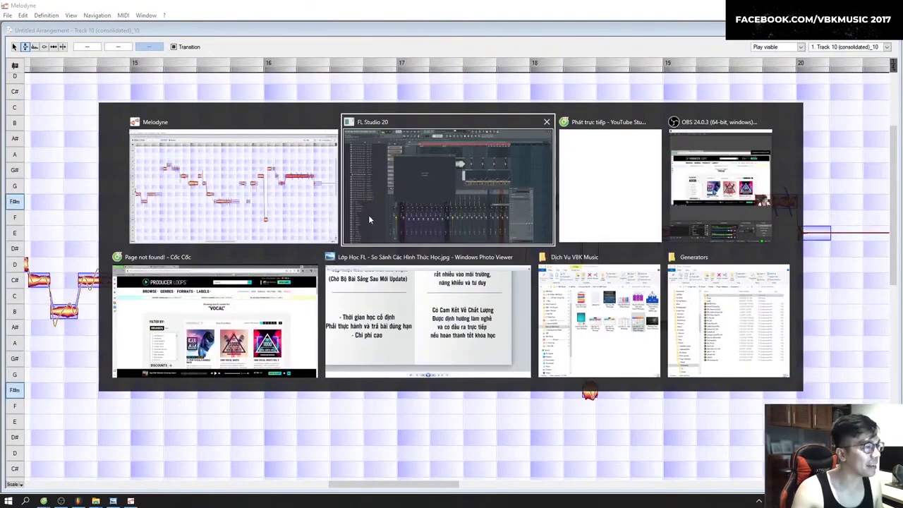
{"action": "key", "text": "Tab"}
{"action": "key", "text": "Escape"}
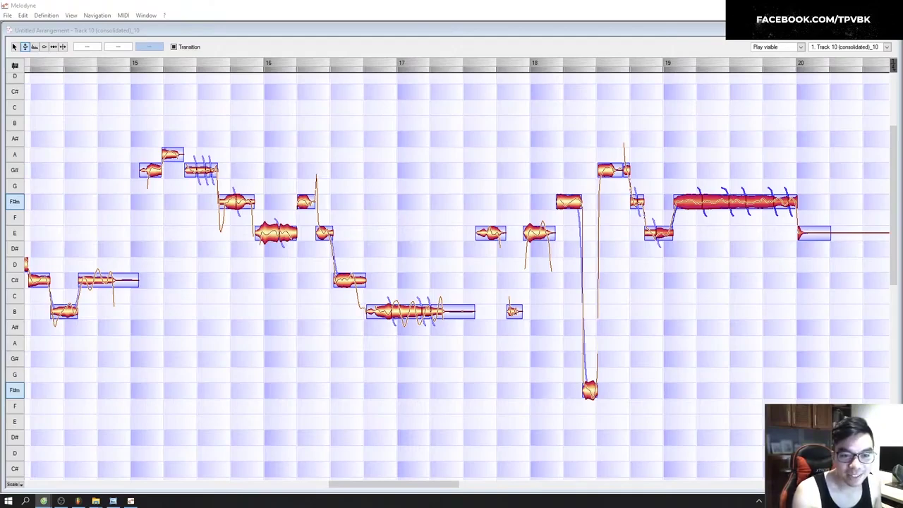
{"action": "key", "text": "alt+Tab"}
{"action": "left_click", "coordinate": [557, 187]}
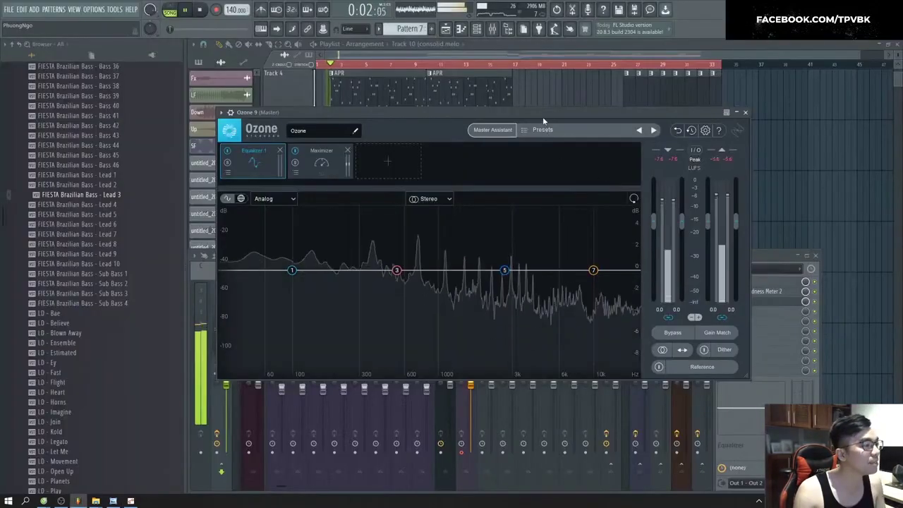
Step: Select the second half of the drop in the playlist, from bar 26 to bar 34, as the playback range
{"action": "key", "text": "F5"}
{"action": "key", "text": "space"}
{"action": "key", "text": "F9"}
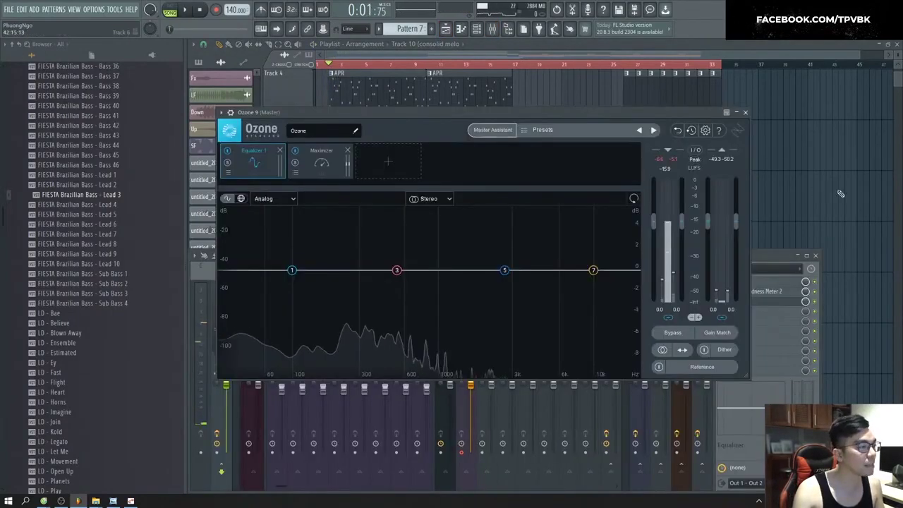
{"action": "scroll", "coordinate": [826, 206], "scroll_direction": "up", "scroll_amount": 3}
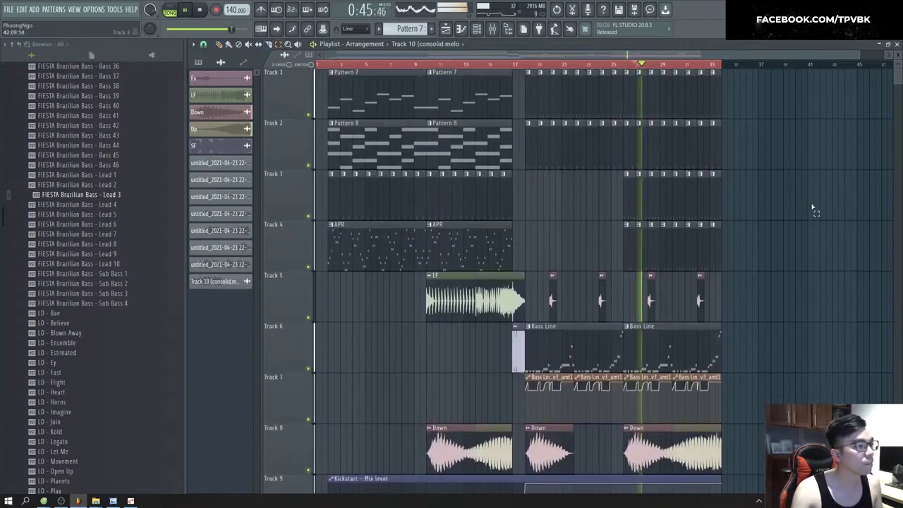
{"action": "left_click", "coordinate": [204, 44]}
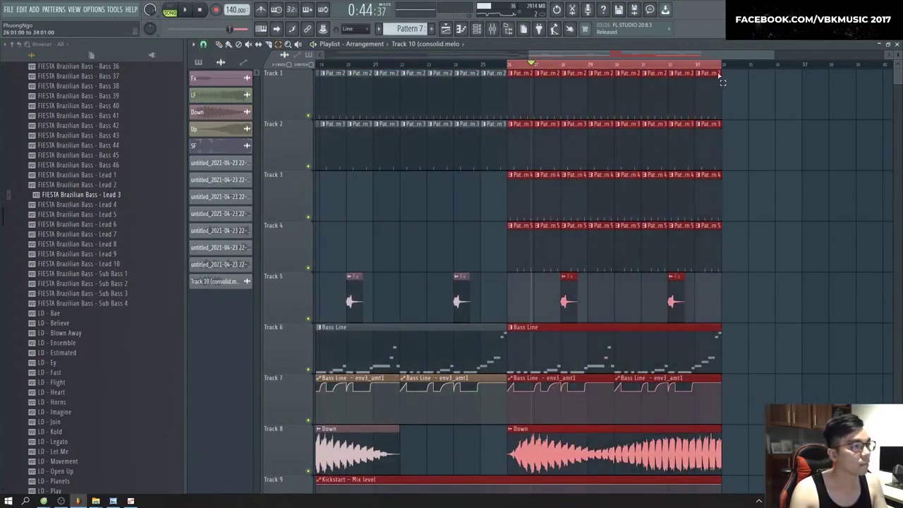
Step: Run Ozone 9's Master Assistant for a CD destination on the selected drop section and accept its suggestion
{"action": "key", "text": "F9"}
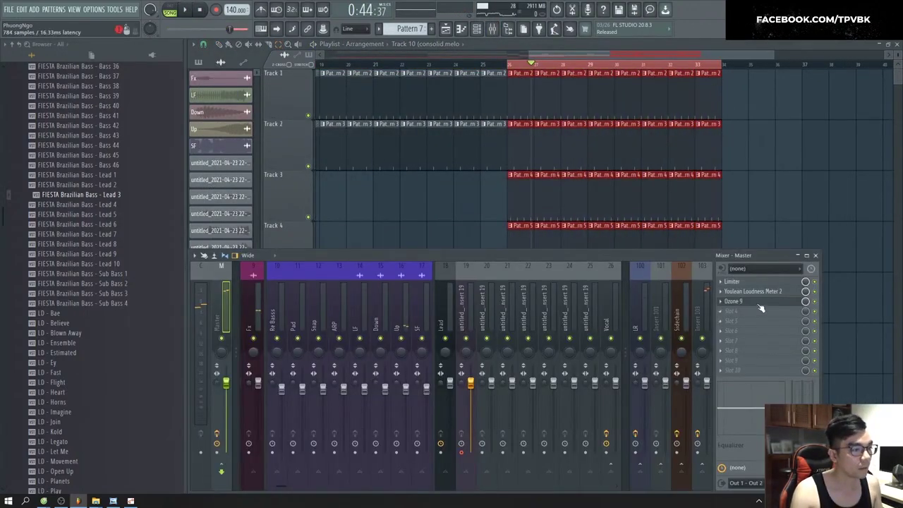
{"action": "left_click", "coordinate": [769, 301]}
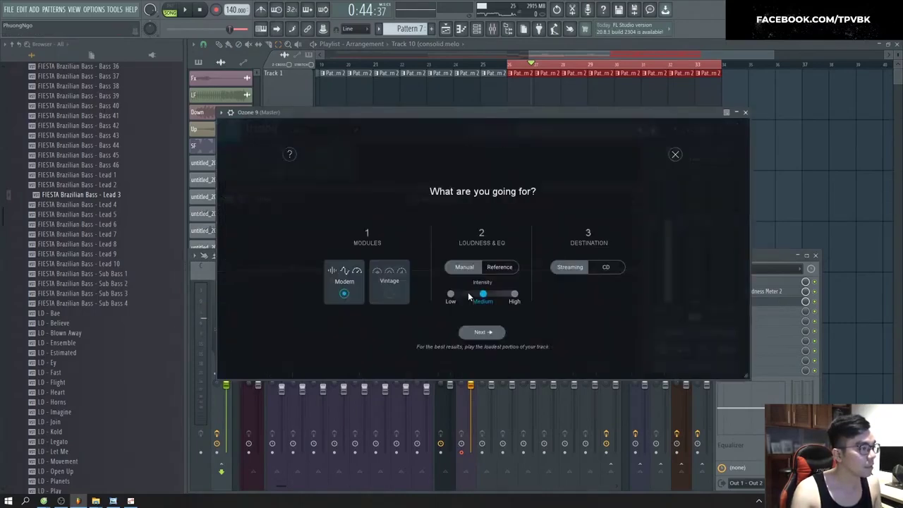
{"action": "left_click", "coordinate": [492, 332]}
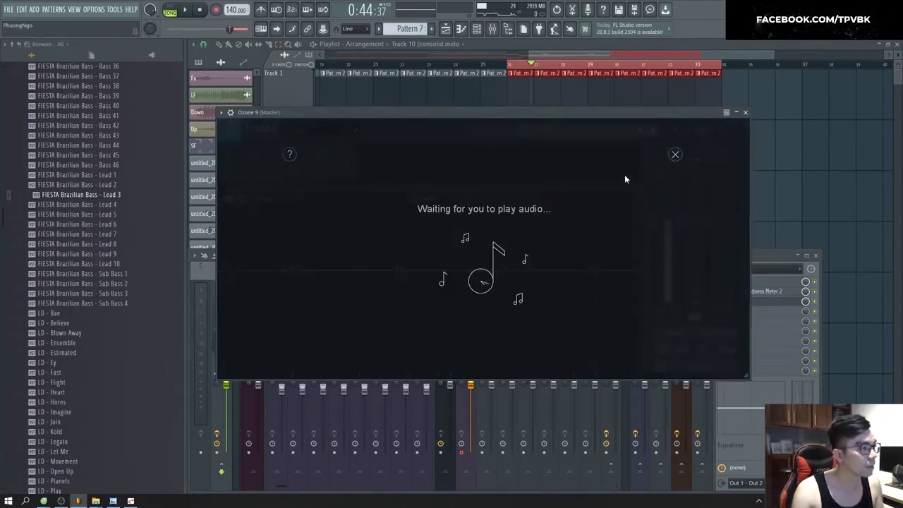
{"action": "left_click", "coordinate": [675, 154]}
{"action": "left_click", "coordinate": [513, 131]}
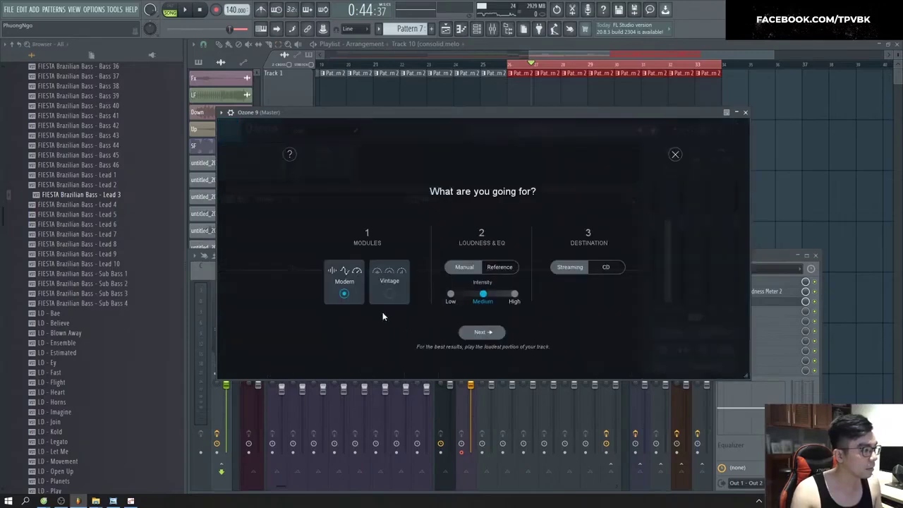
{"action": "left_click", "coordinate": [605, 268]}
{"action": "left_click", "coordinate": [484, 332]}
{"action": "key", "text": "space"}
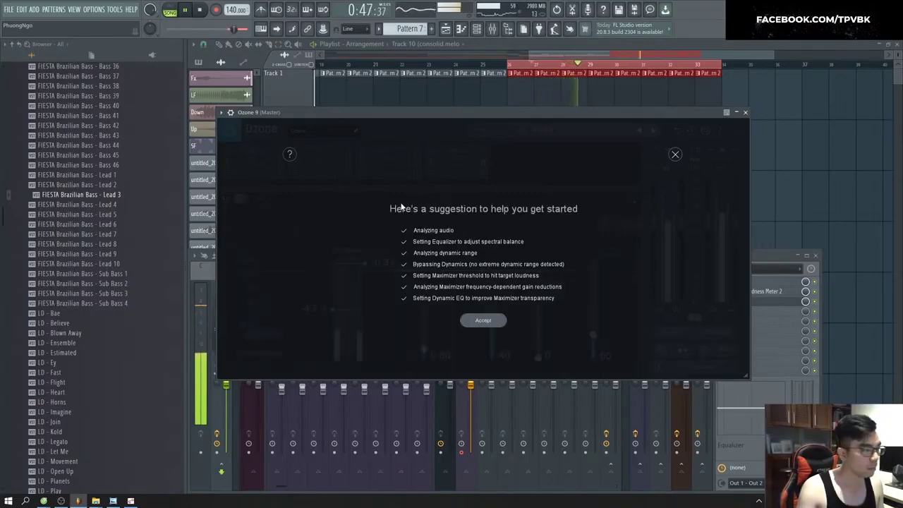
{"action": "left_click", "coordinate": [481, 320]}
Step: Set the Ozone Maximizer threshold to -8.7 dB and enable the bypassed Dynamics module
{"action": "double_click", "coordinate": [313, 308]}
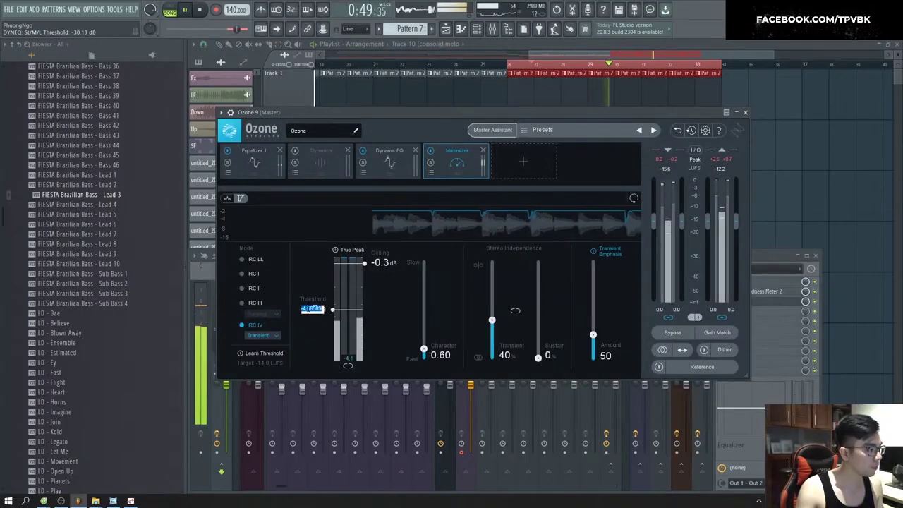
{"action": "type", "text": "-8.7"}
{"action": "key", "text": "Return"}
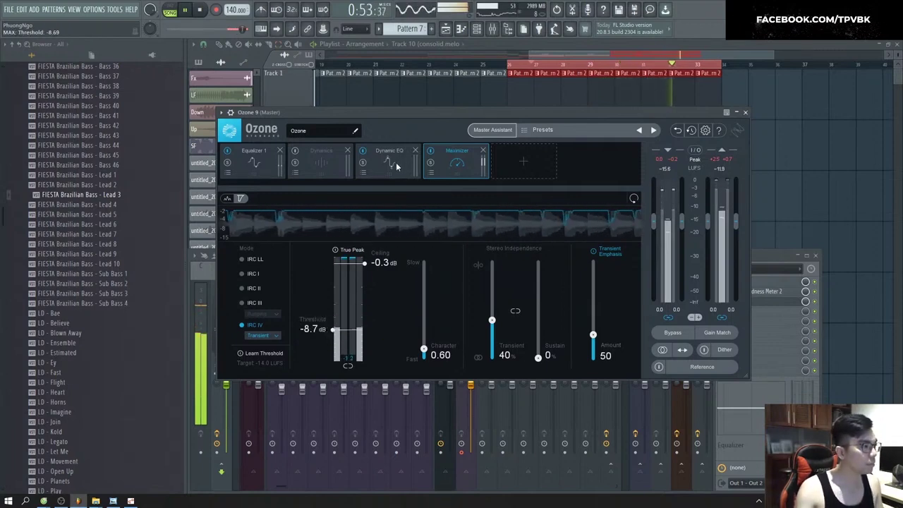
{"action": "left_click", "coordinate": [294, 151]}
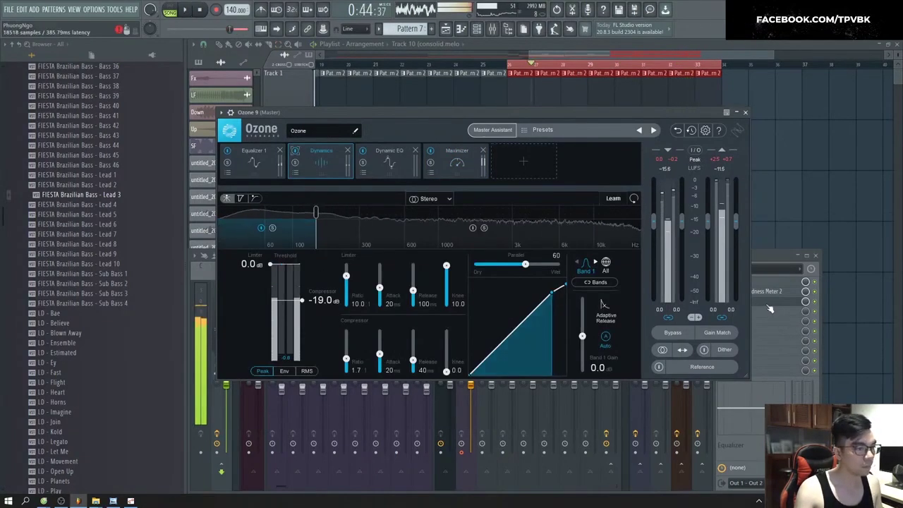
Step: Move Ozone 9 ahead of Youlean Loudness Meter 2 on the Master insert, and replay the drop to measure its loudness
{"action": "left_click", "coordinate": [768, 304]}
{"action": "left_click", "coordinate": [770, 299]}
{"action": "key", "text": "space"}
{"action": "left_click", "coordinate": [784, 299]}
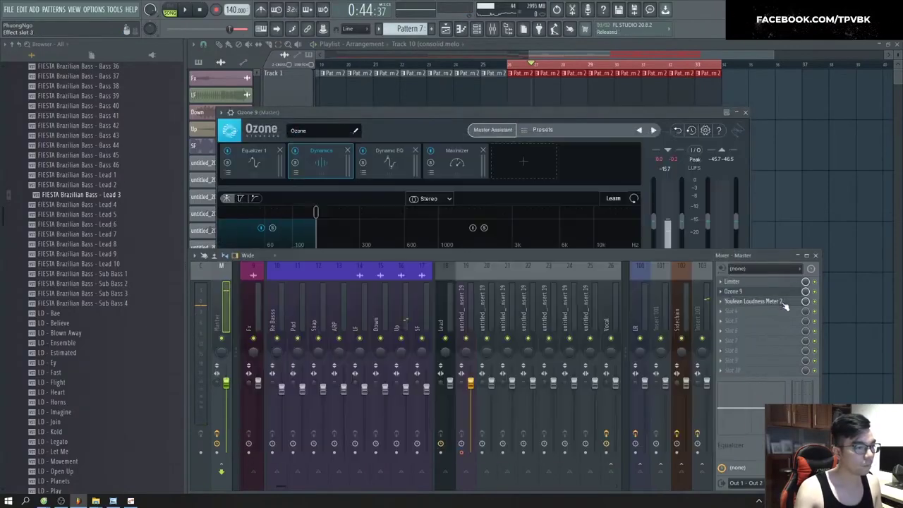
{"action": "key", "text": "space"}
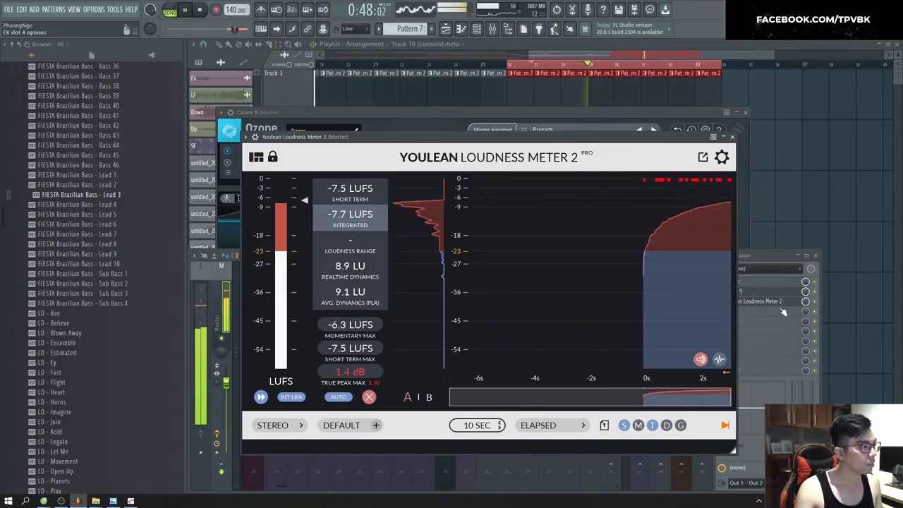
Step: Set the Ozone Maximizer threshold to -9.7 dB and slightly adjust the Dynamics compressor's threshold and ratio during playback
{"action": "left_click", "coordinate": [445, 115]}
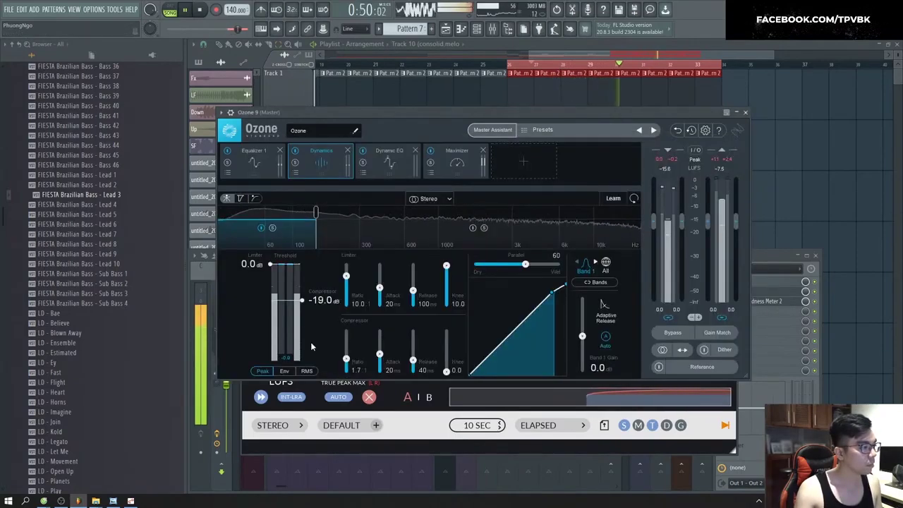
{"action": "left_click", "coordinate": [450, 166]}
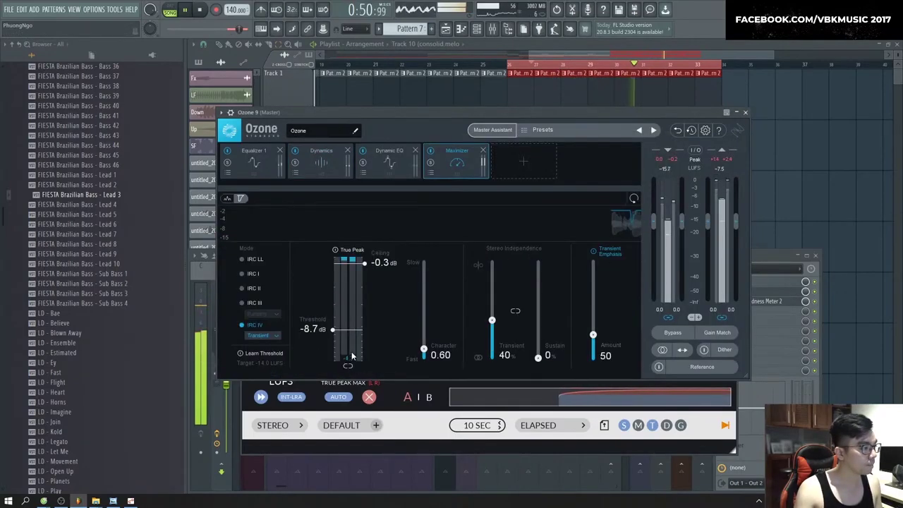
{"action": "left_click", "coordinate": [312, 329]}
{"action": "type", "text": "-9.7"}
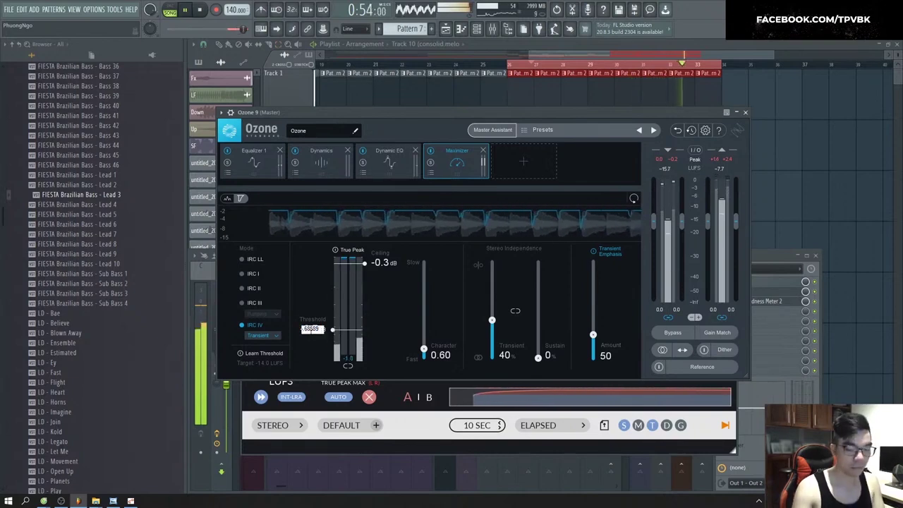
{"action": "key", "text": "Return"}
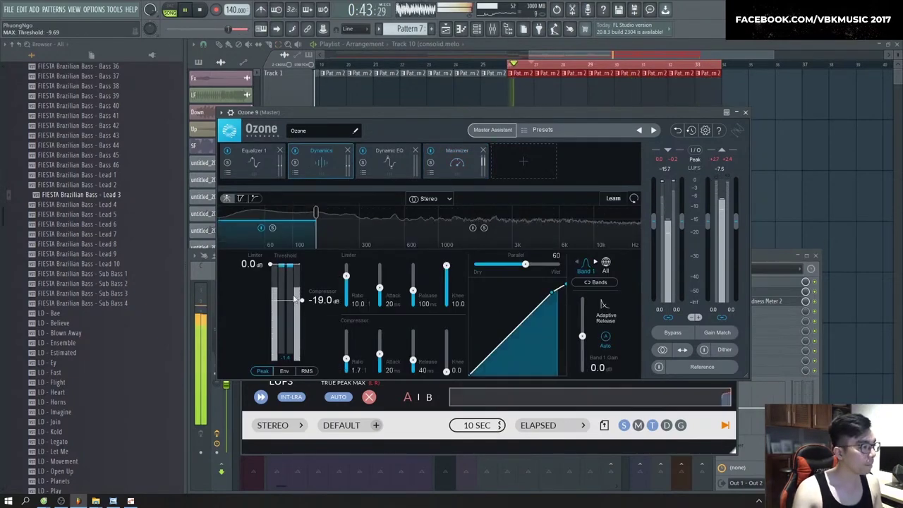
{"action": "mouse_move", "coordinate": [295, 300]}
{"action": "left_mouse_down"}
{"action": "mouse_move", "coordinate": [297, 287]}
{"action": "mouse_move", "coordinate": [296, 331]}
{"action": "mouse_move", "coordinate": [296, 305]}
{"action": "left_mouse_up"}
{"action": "left_click_drag", "start_coordinate": [347, 358], "coordinate": [347, 357]}
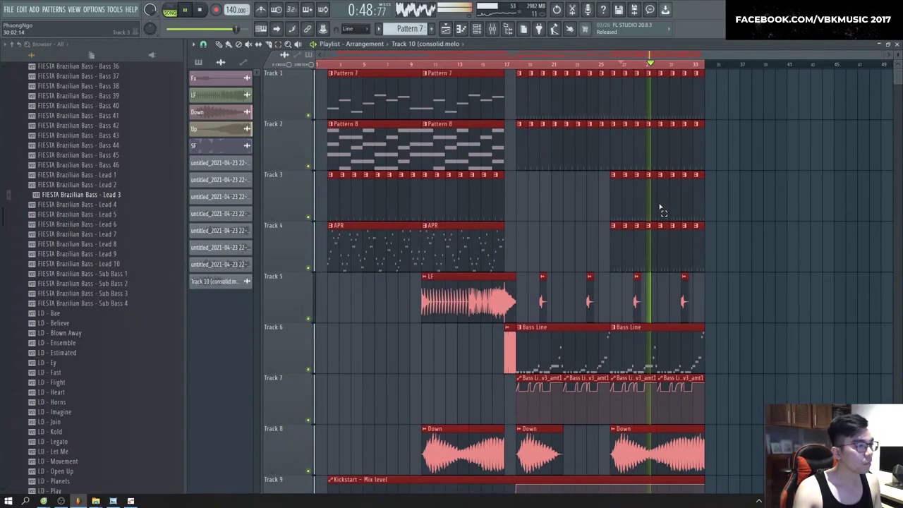
{"action": "key", "text": "space"}
Step: Recolor all patterns, from Pattern 2 through Lead, with a gradient running from red violet to blue
{"action": "scroll", "coordinate": [311, 65], "scroll_direction": "up", "scroll_amount": 6}
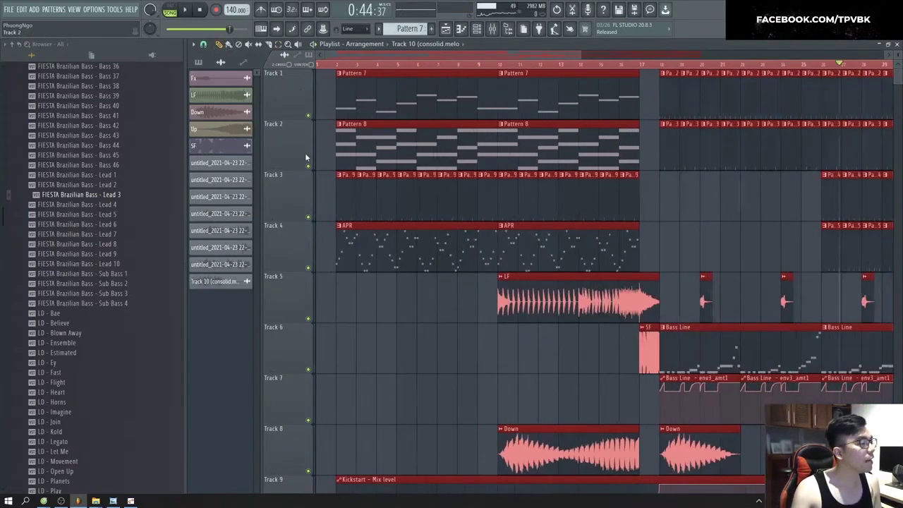
{"action": "scroll", "coordinate": [339, 85], "scroll_direction": "down", "scroll_amount": 4}
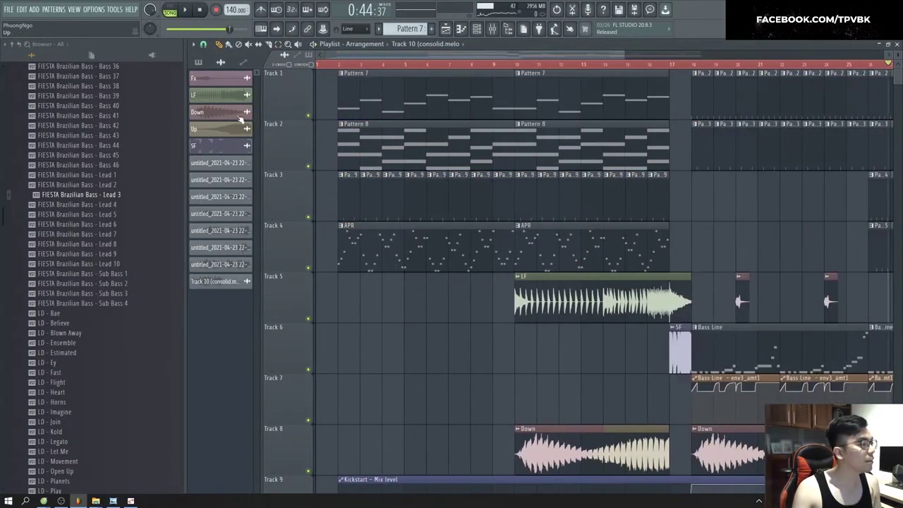
{"action": "left_click", "coordinate": [199, 63]}
{"action": "left_click", "coordinate": [222, 80]}
{"action": "left_click", "coordinate": [226, 205], "text": "shift"}
{"action": "key", "text": "F2"}
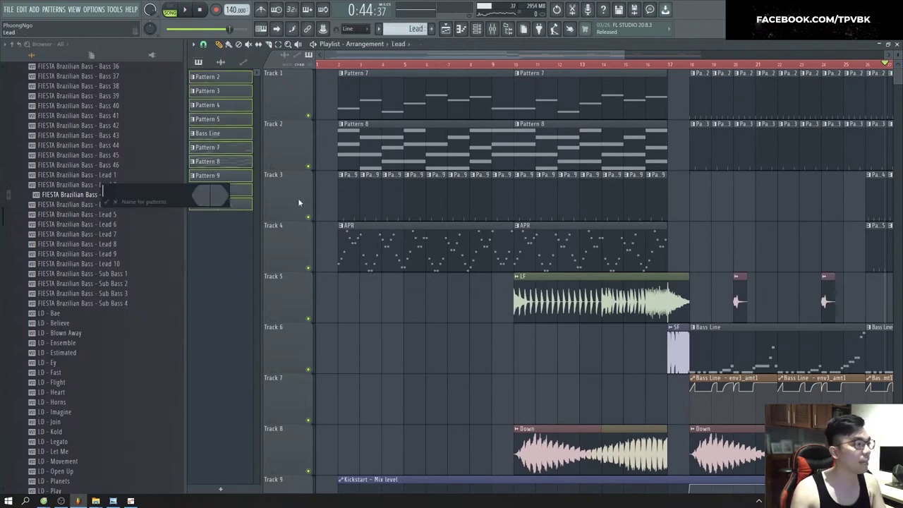
{"action": "left_click", "coordinate": [204, 197]}
{"action": "left_click", "coordinate": [287, 246]}
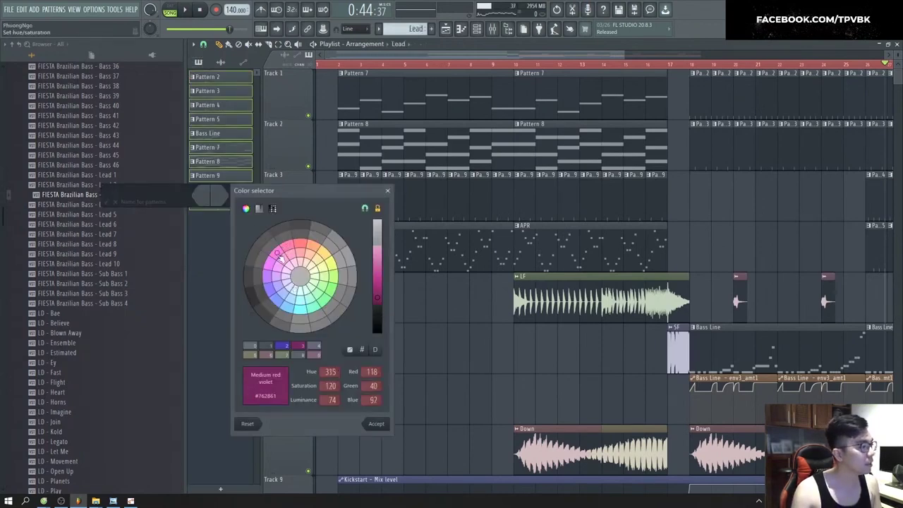
{"action": "key", "text": "Return"}
{"action": "left_click", "coordinate": [220, 198]}
{"action": "left_click", "coordinate": [275, 304]}
{"action": "key", "text": "Return"}
{"action": "key", "text": "Return"}
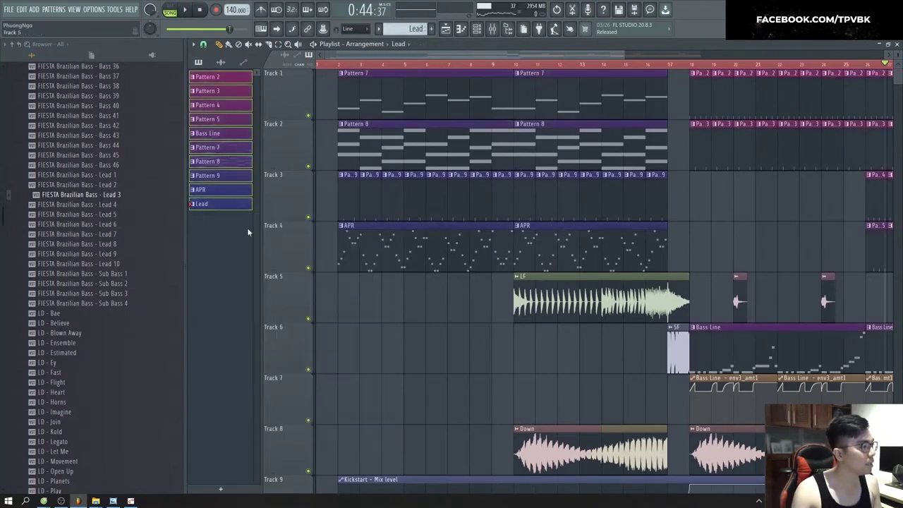
Step: Recolor all audio clips, from Fx through the consolidated Track 10 vocal, with a gradient from purple to blue
{"action": "left_click", "coordinate": [221, 62]}
{"action": "left_click", "coordinate": [221, 78]}
{"action": "left_click", "coordinate": [223, 281], "text": "shift"}
{"action": "key", "text": "F2"}
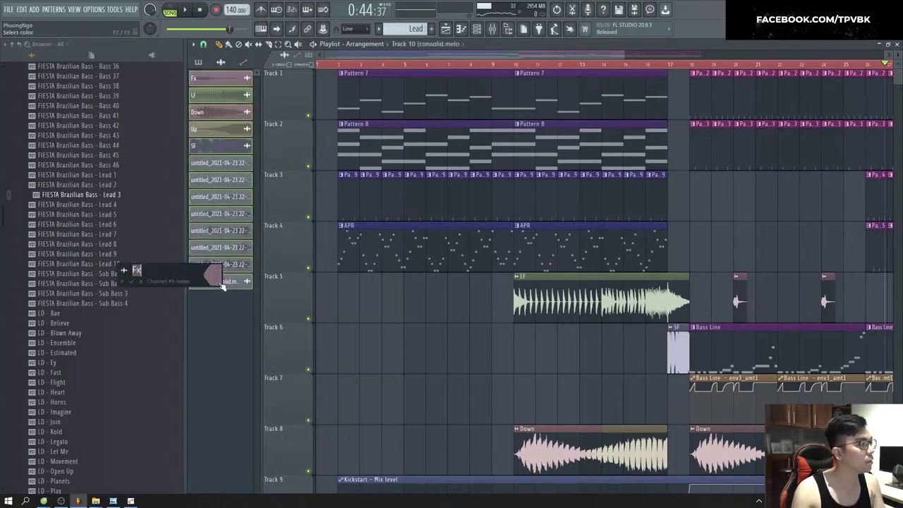
{"action": "key", "text": "Escape"}
{"action": "right_click", "coordinate": [224, 283]}
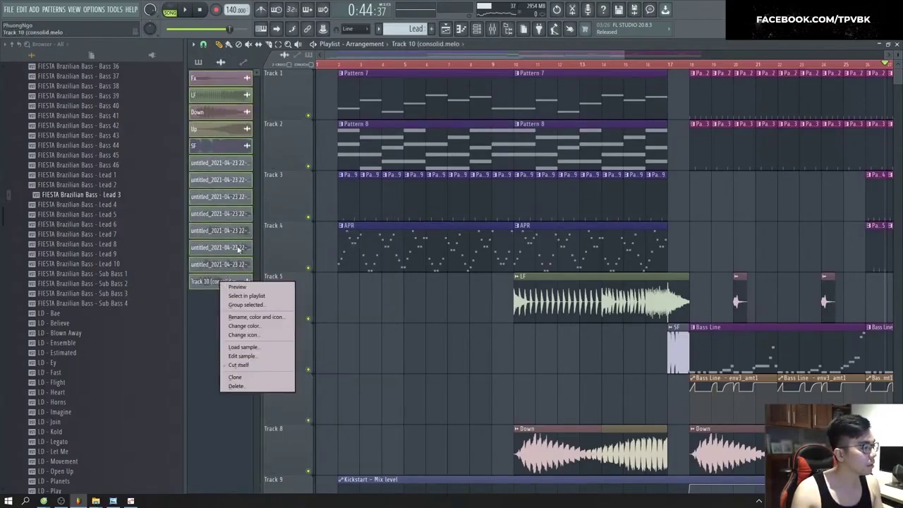
{"action": "left_click", "coordinate": [259, 315]}
{"action": "left_click", "coordinate": [260, 313]}
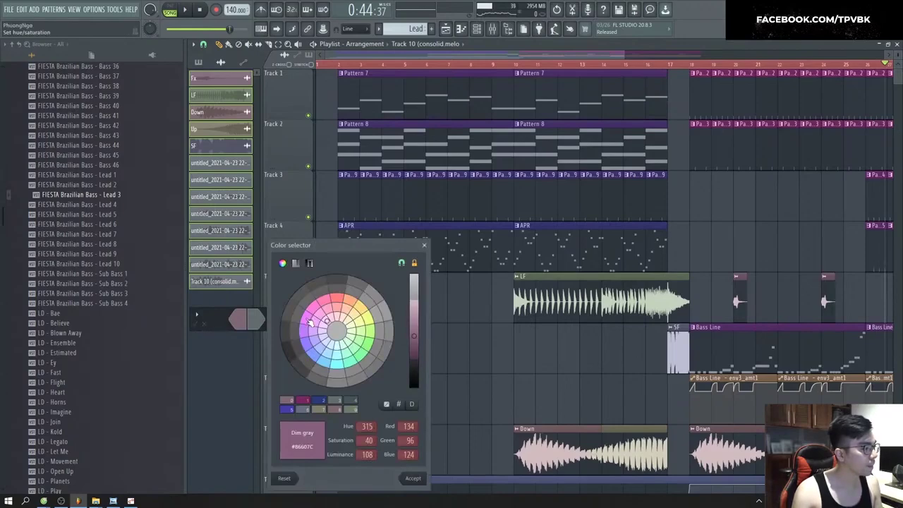
{"action": "left_click", "coordinate": [313, 328]}
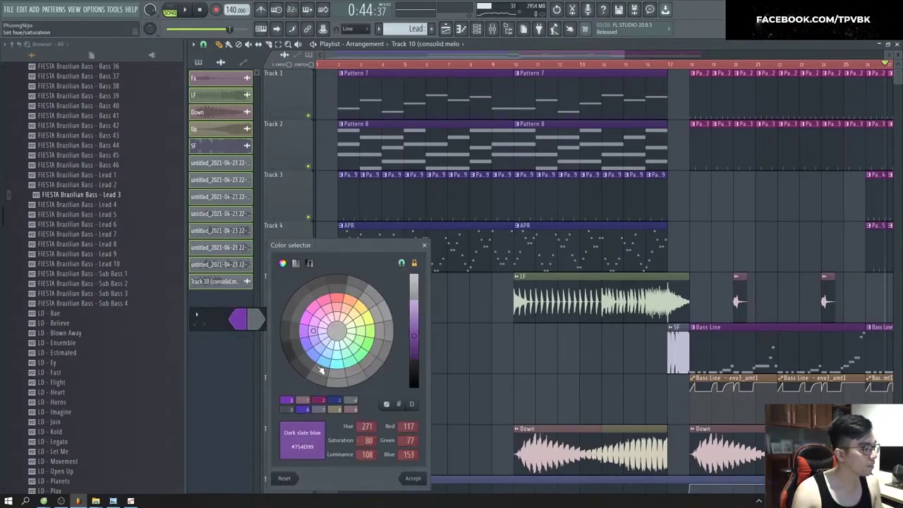
{"action": "left_click", "coordinate": [325, 362]}
{"action": "key", "text": "Return"}
Step: Delete the three muted original vocal recordings from Track 11 in the playlist
{"action": "scroll", "coordinate": [416, 346], "scroll_direction": "down", "scroll_amount": 3}
{"action": "scroll", "coordinate": [414, 338], "scroll_direction": "down", "scroll_amount": 3}
{"action": "scroll", "coordinate": [413, 338], "scroll_direction": "down", "scroll_amount": 1}
{"action": "scroll", "coordinate": [402, 336], "scroll_direction": "down", "scroll_amount": 4}
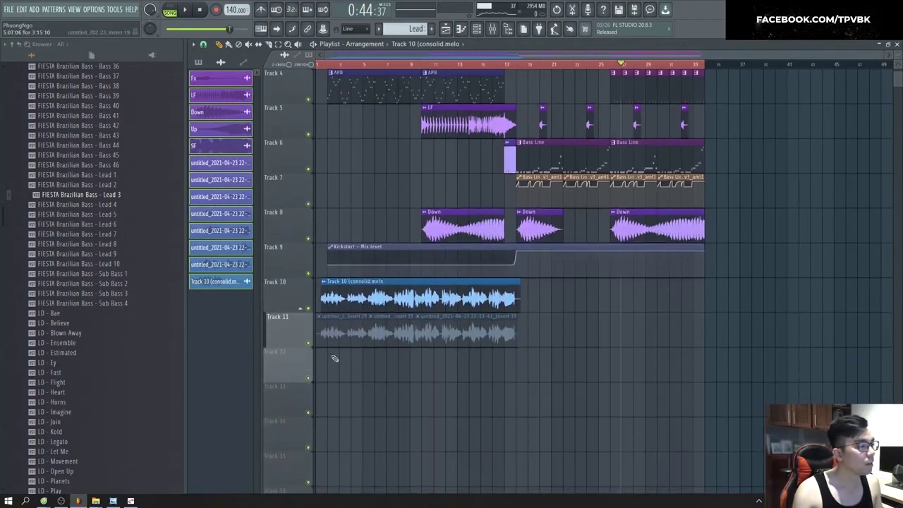
{"action": "right_click", "coordinate": [363, 335]}
{"action": "right_click", "coordinate": [392, 334]}
{"action": "right_click", "coordinate": [466, 333]}
Step: Play the song from the beginning with the browser narrowed and auto-scrolling enabled for the playlist
{"action": "scroll", "coordinate": [400, 276], "scroll_direction": "up", "scroll_amount": 3}
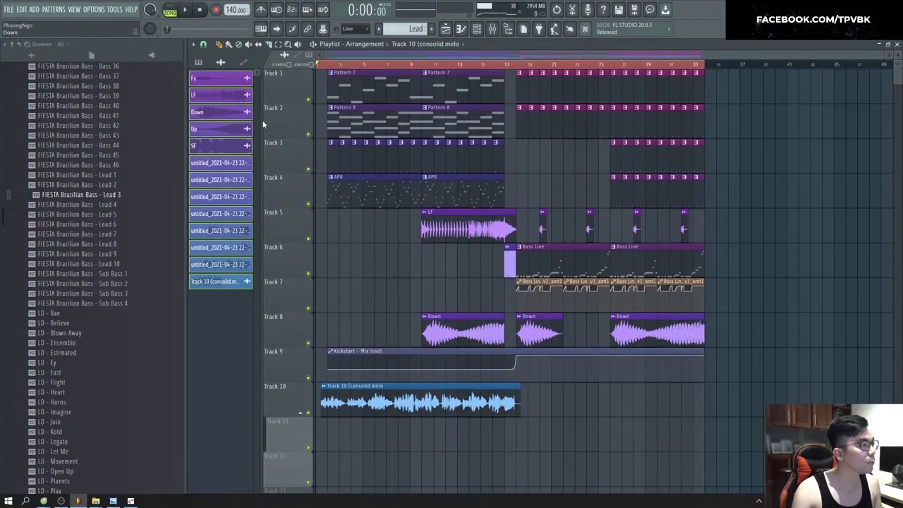
{"action": "scroll", "coordinate": [566, 457], "scroll_direction": "up", "scroll_amount": 3}
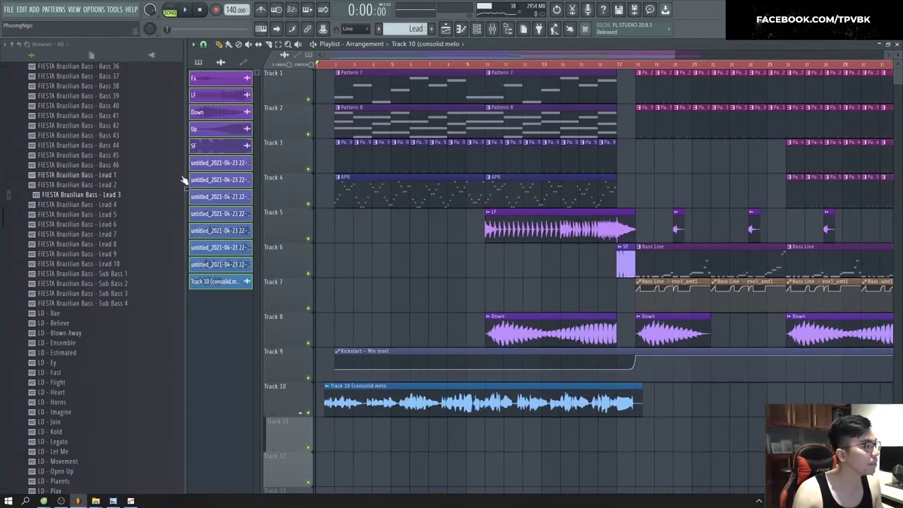
{"action": "left_click_drag", "start_coordinate": [185, 179], "coordinate": [107, 191]}
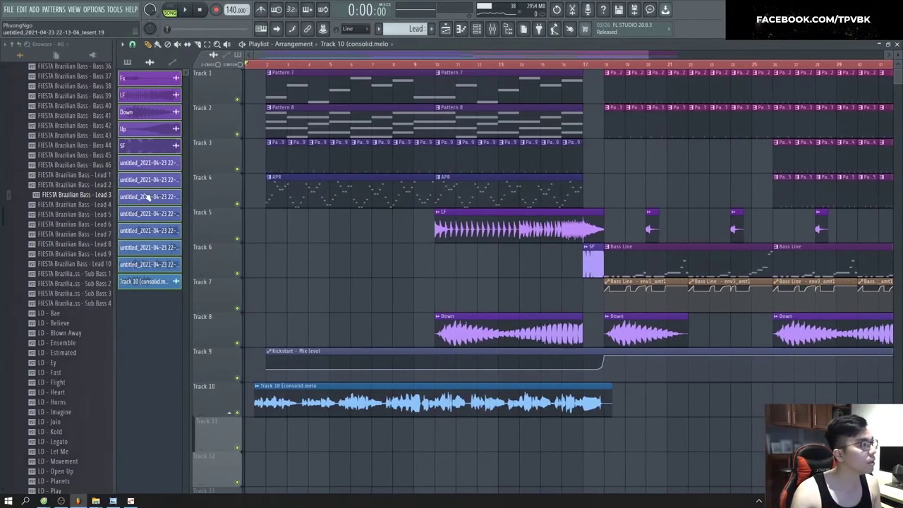
{"action": "left_click", "coordinate": [276, 31]}
{"action": "key", "text": "space"}
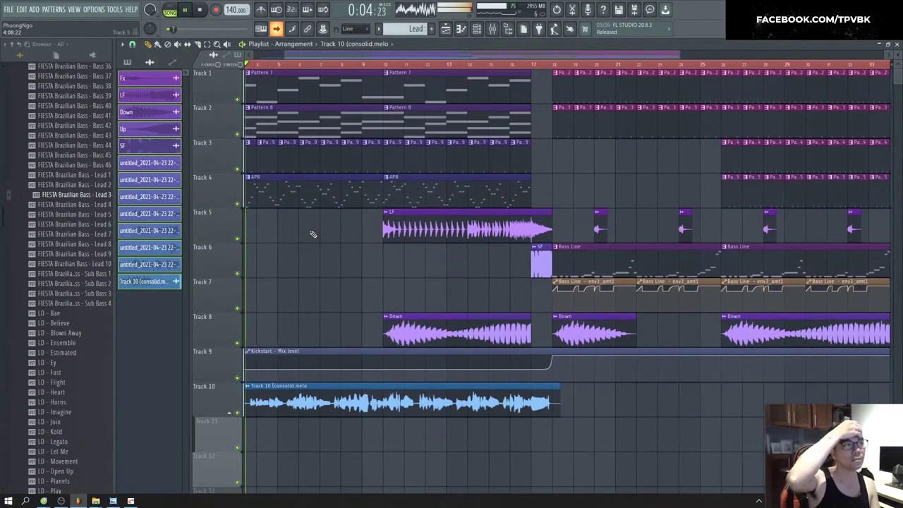
Step: Check the channel rack, the mixer levels and the audio settings during playback, and return to the playlist
{"action": "key", "text": "F5"}
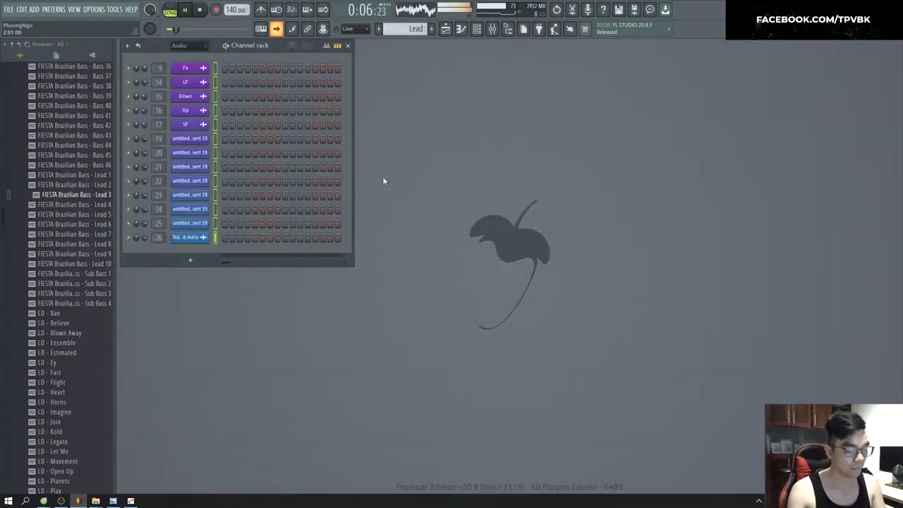
{"action": "key", "text": "F9"}
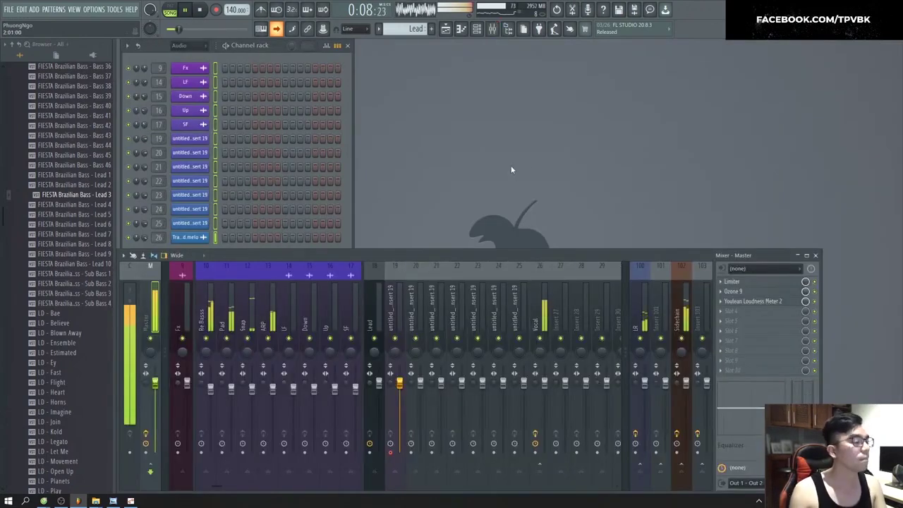
{"action": "key", "text": "F10"}
{"action": "left_click", "coordinate": [346, 77]}
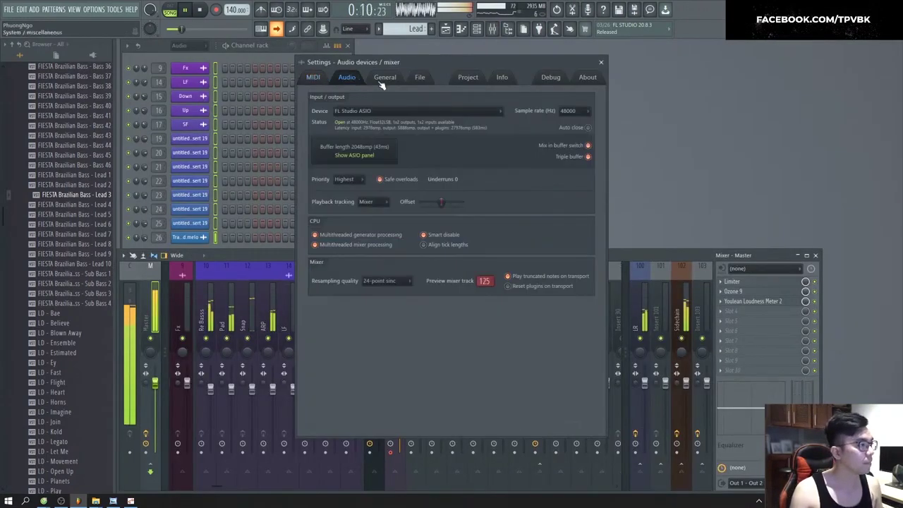
{"action": "left_click", "coordinate": [600, 62]}
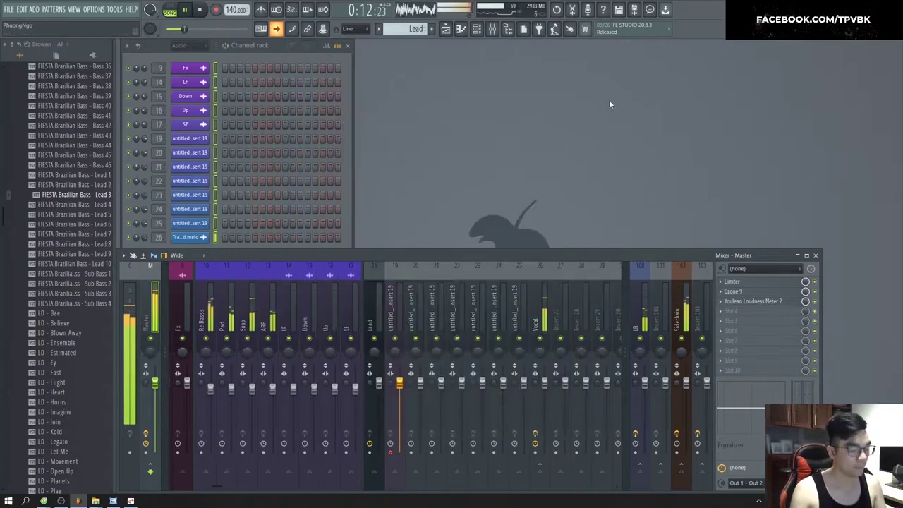
{"action": "key", "text": "F5"}
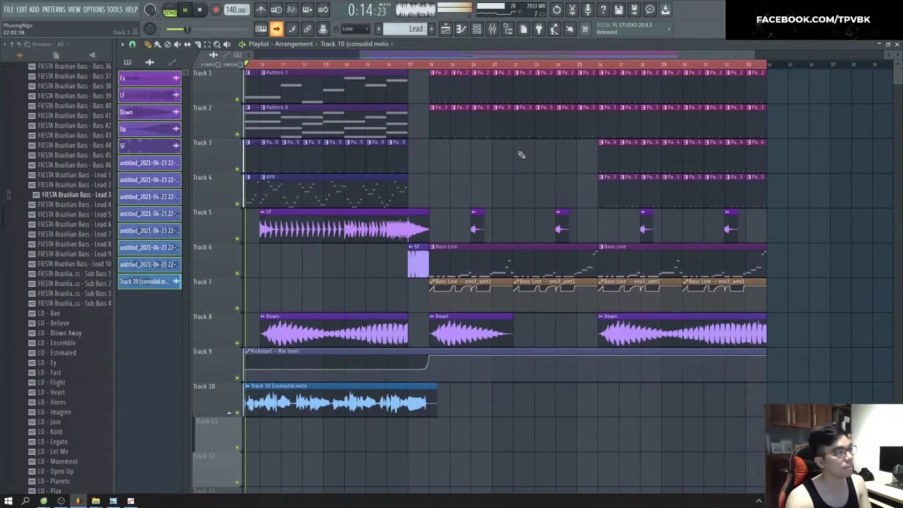
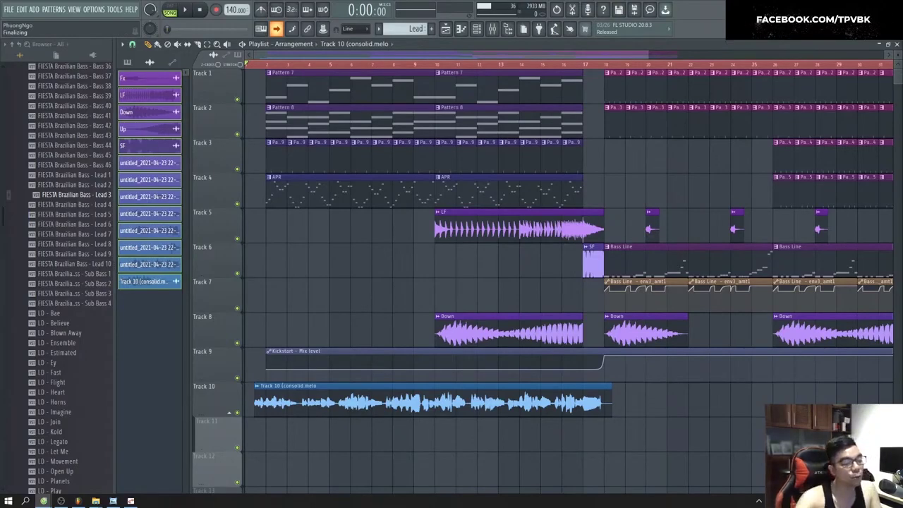
Step: Play the song while checking the master chain's Ozone 9 Maximizer and the levels in Youlean Loudness Meter 2
{"action": "key", "text": "F9"}
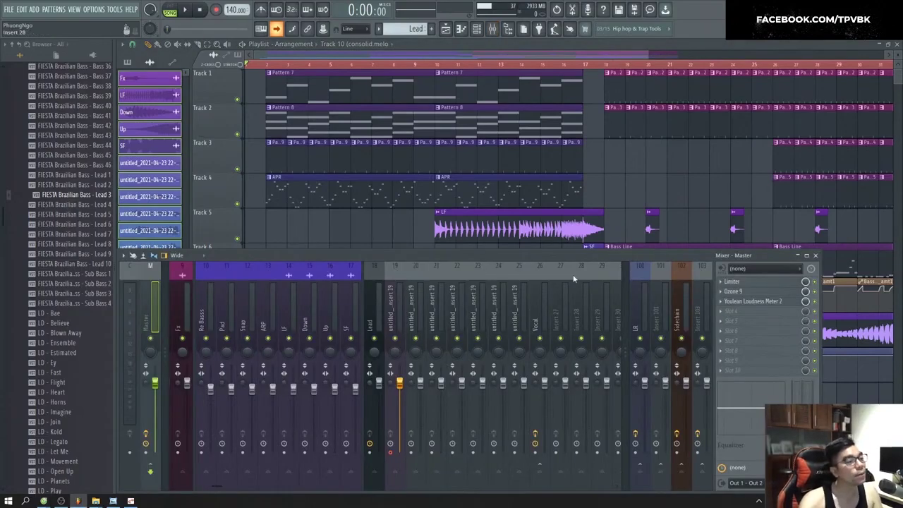
{"action": "left_click", "coordinate": [757, 292]}
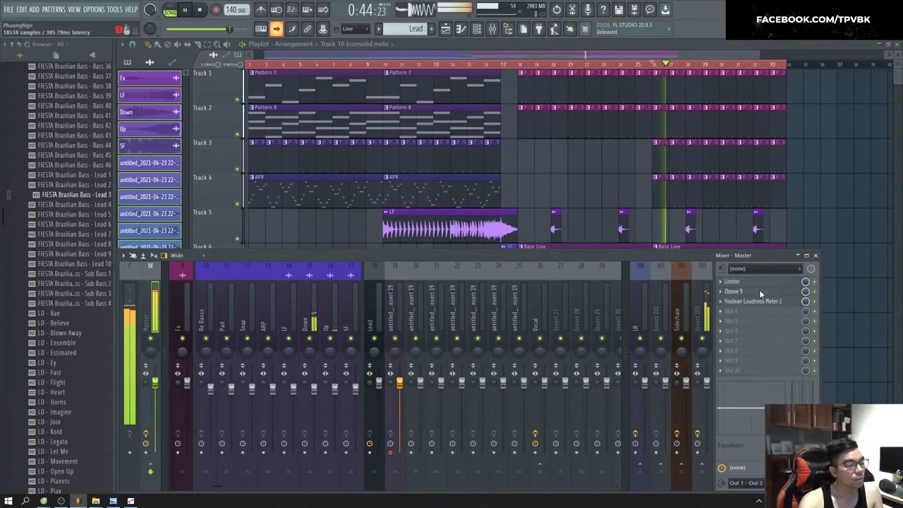
{"action": "left_click", "coordinate": [759, 290]}
{"action": "left_click", "coordinate": [395, 162]}
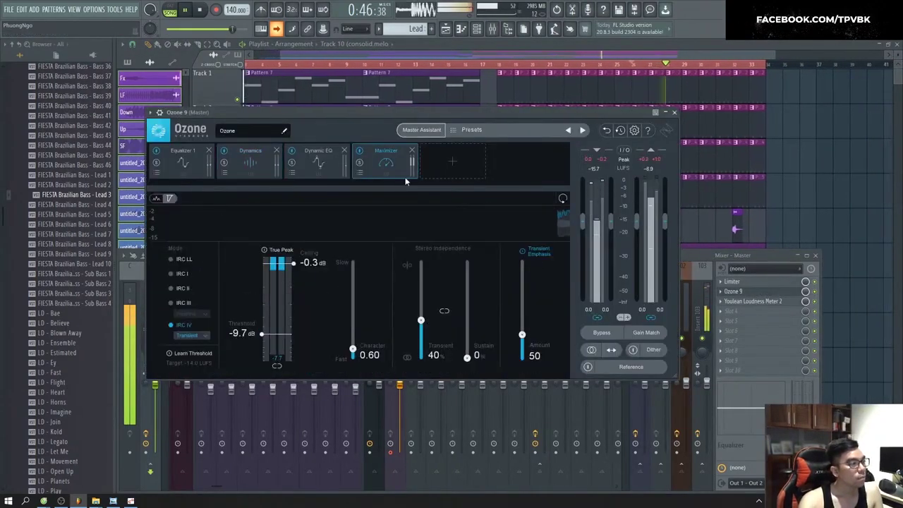
{"action": "left_click", "coordinate": [765, 302]}
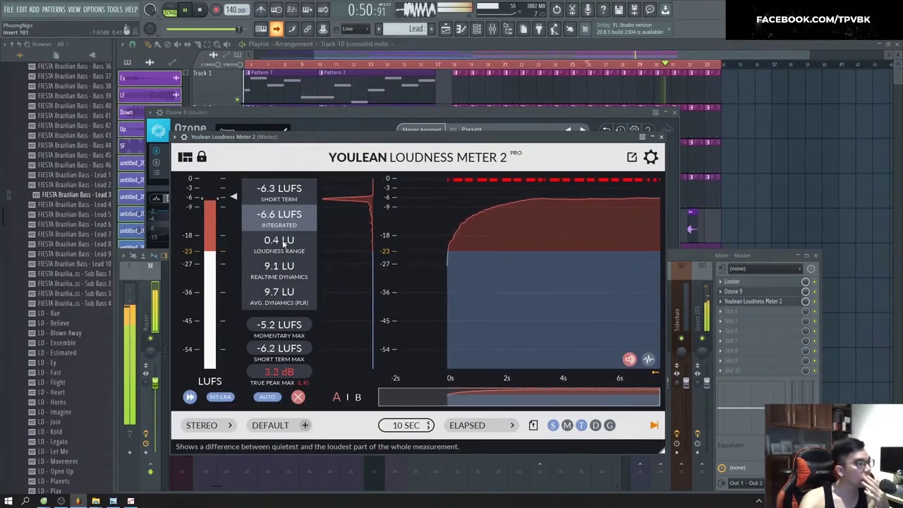
{"action": "left_click", "coordinate": [661, 137]}
{"action": "key", "text": "space"}
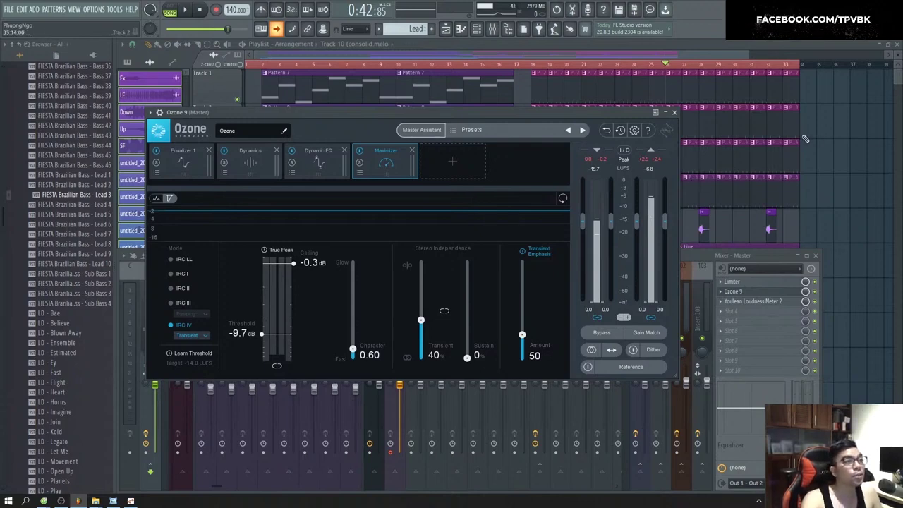
Step: Measure the loudness of the intro section from bar 10 with Youlean Loudness Meter 2 on the master track
{"action": "left_click", "coordinate": [504, 52]}
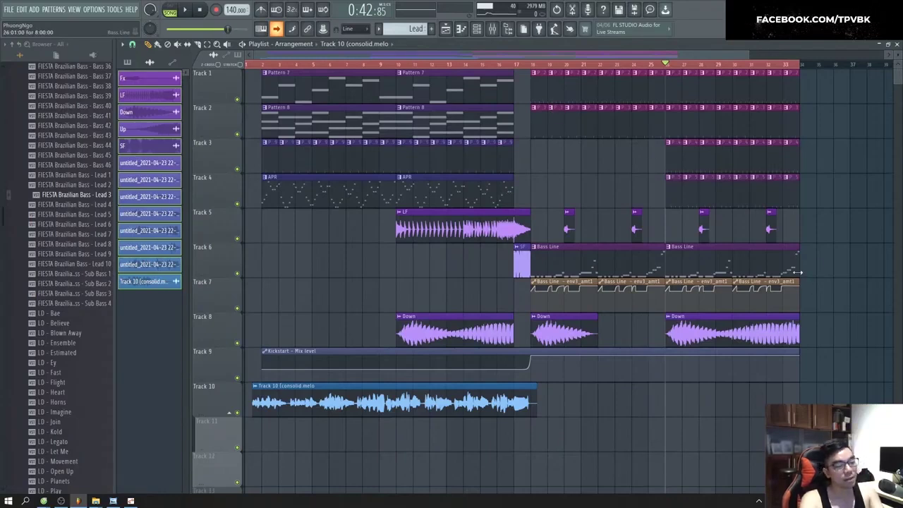
{"action": "key", "text": "F9"}
{"action": "key", "text": "F9"}
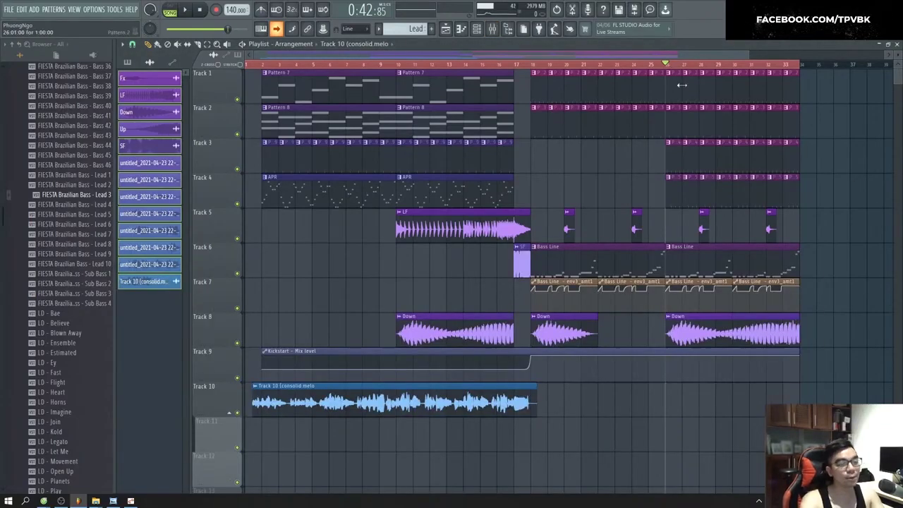
{"action": "key", "text": "F9"}
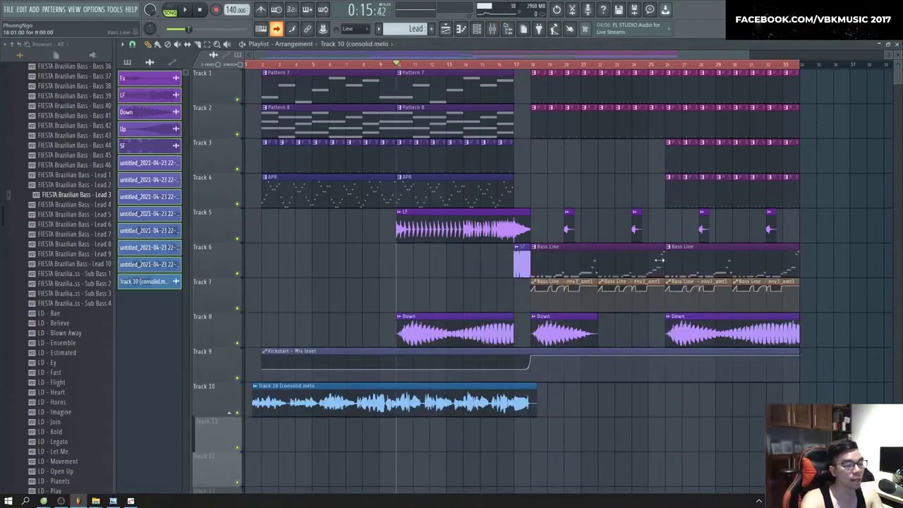
{"action": "key", "text": "F9"}
{"action": "left_click", "coordinate": [759, 292]}
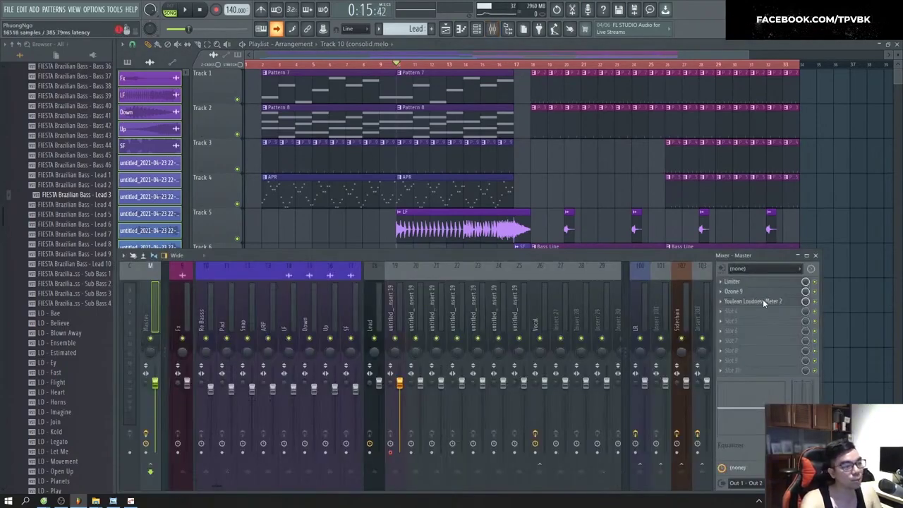
{"action": "left_click", "coordinate": [780, 302]}
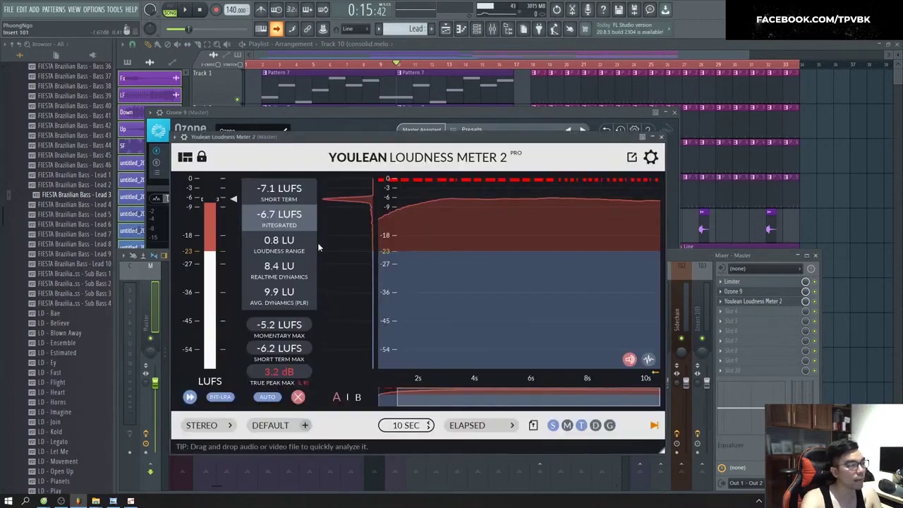
{"action": "key", "text": "space"}
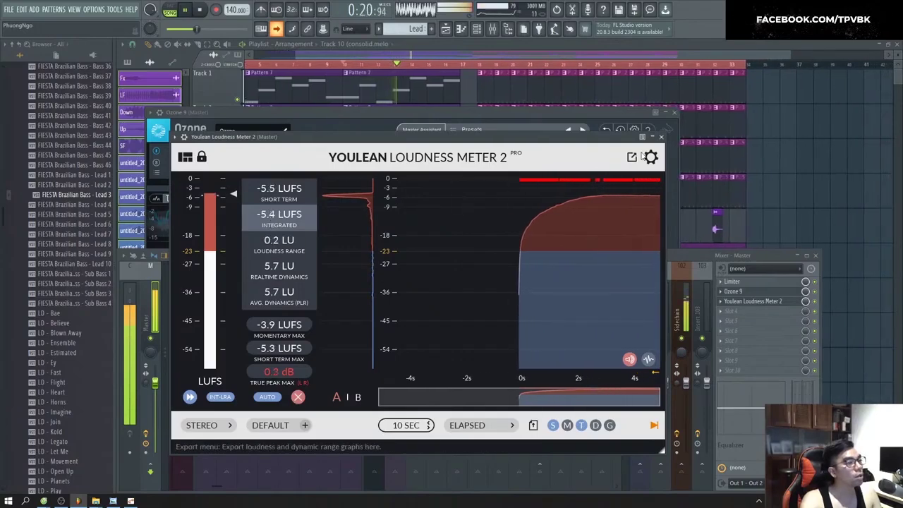
{"action": "left_click", "coordinate": [616, 110]}
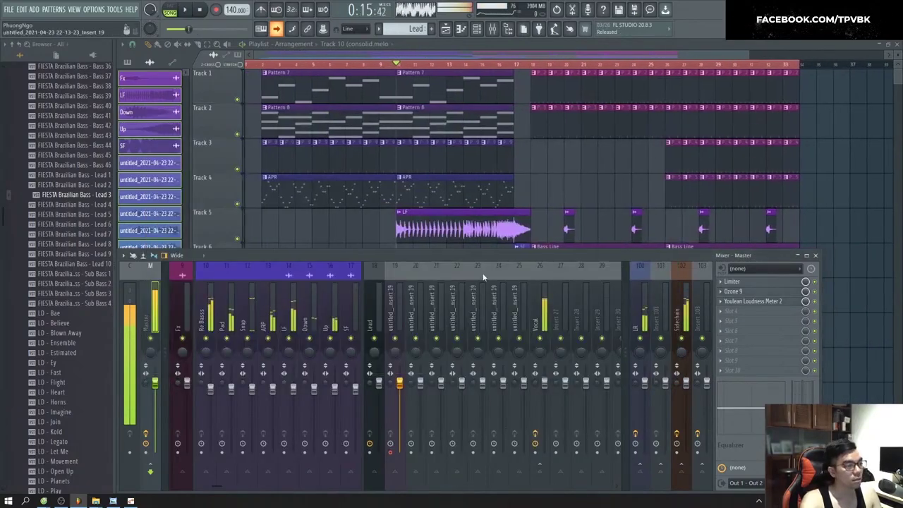
Step: Lower the Vocal mixer track's volume to 86% during playback and return to the playlist
{"action": "left_click", "coordinate": [545, 385]}
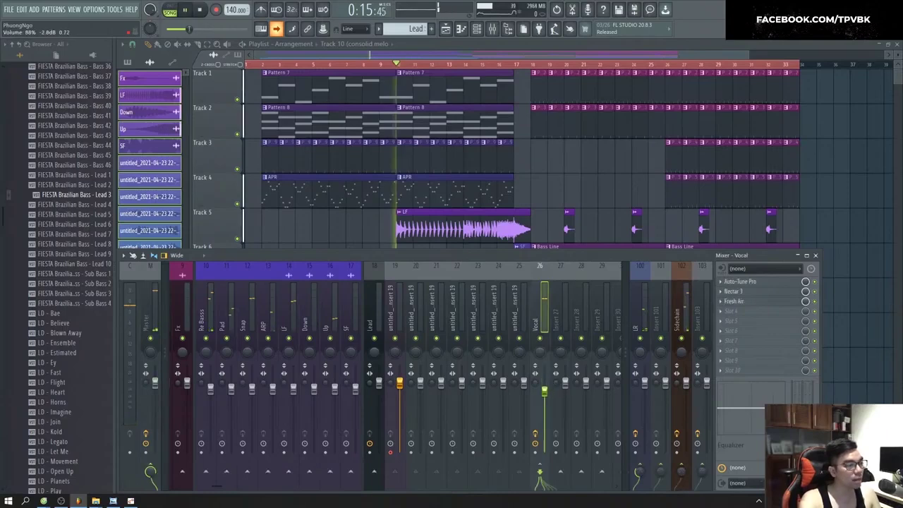
{"action": "left_click_drag", "start_coordinate": [544, 391], "coordinate": [545, 395]}
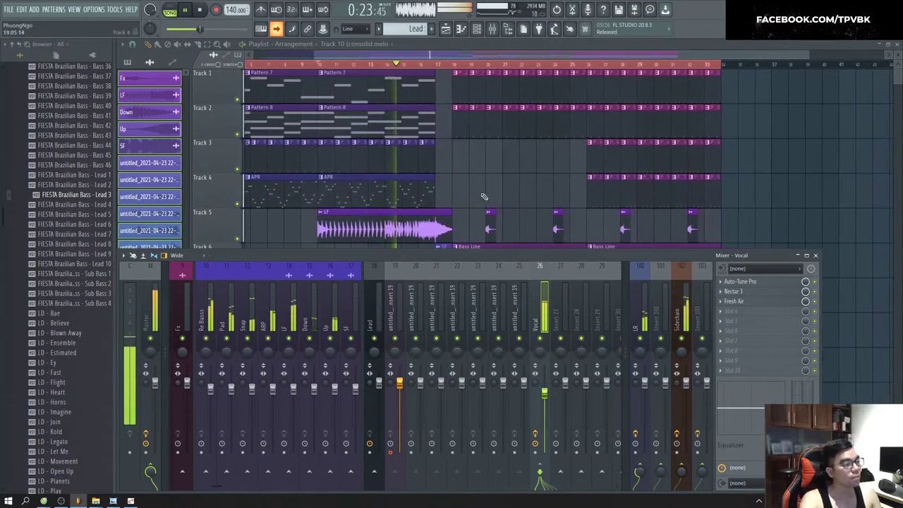
{"action": "left_click_drag", "start_coordinate": [545, 393], "coordinate": [545, 393]}
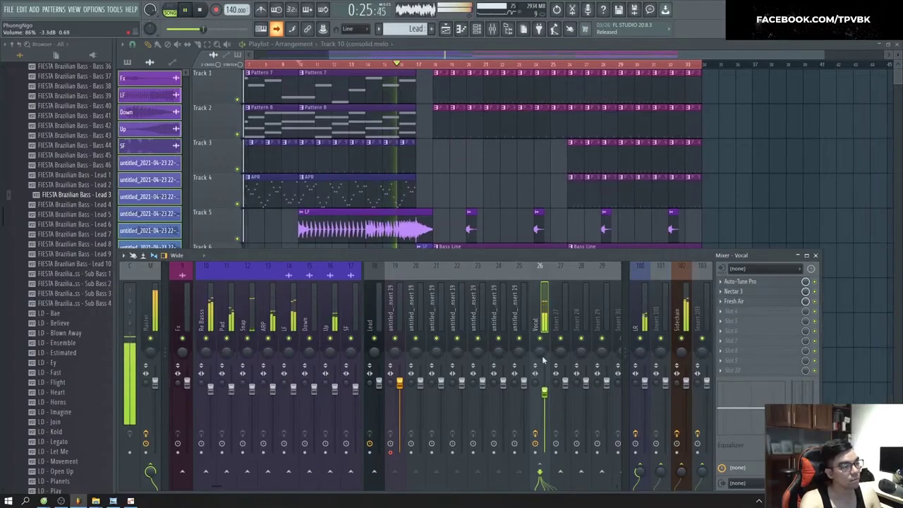
{"action": "key", "text": "F9"}
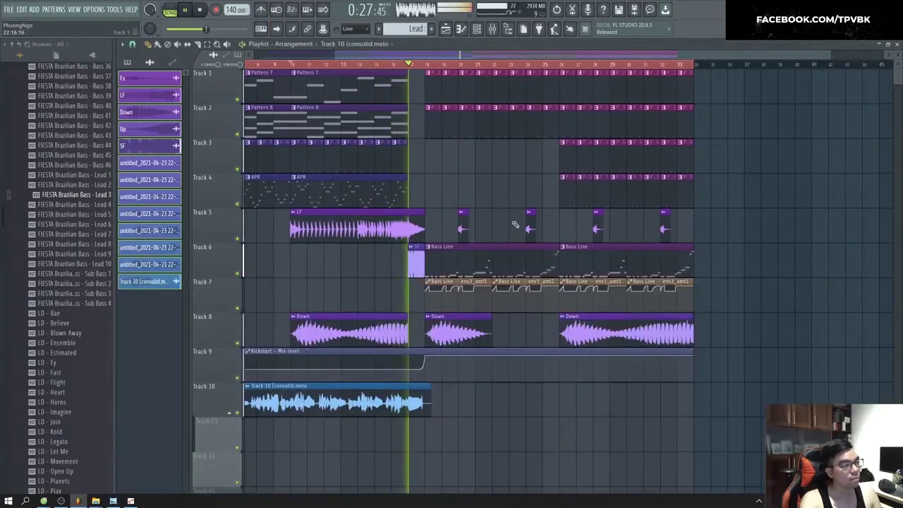
{"action": "scroll", "coordinate": [371, 169], "scroll_direction": "down", "scroll_amount": 2}
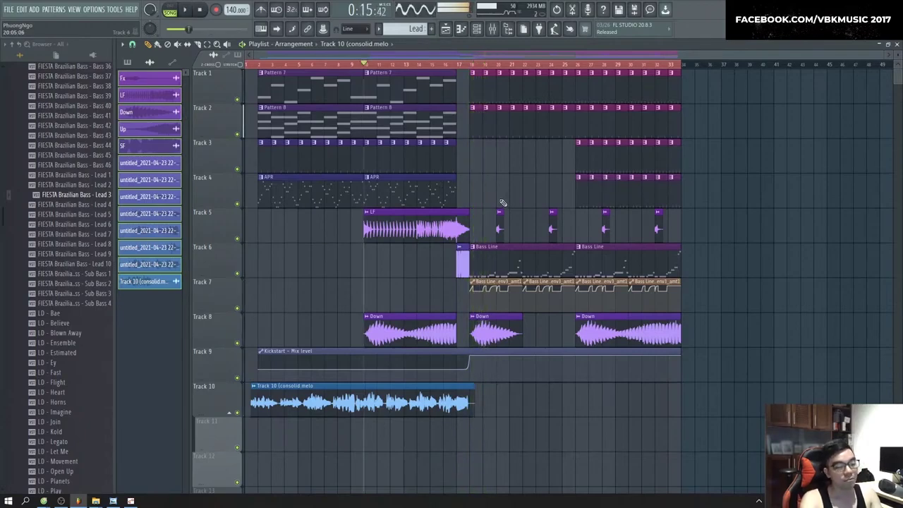
{"action": "key", "text": "F9"}
{"action": "key", "text": "F9"}
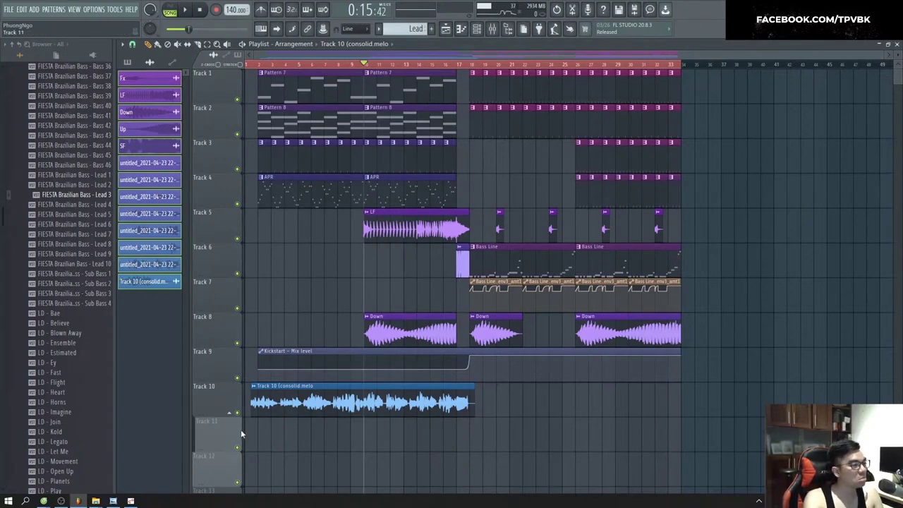
Step: Remove the consolidated vocal from Track 10 and delete it together with the untitled recordings from the project's audio clips
{"action": "right_click", "coordinate": [292, 403]}
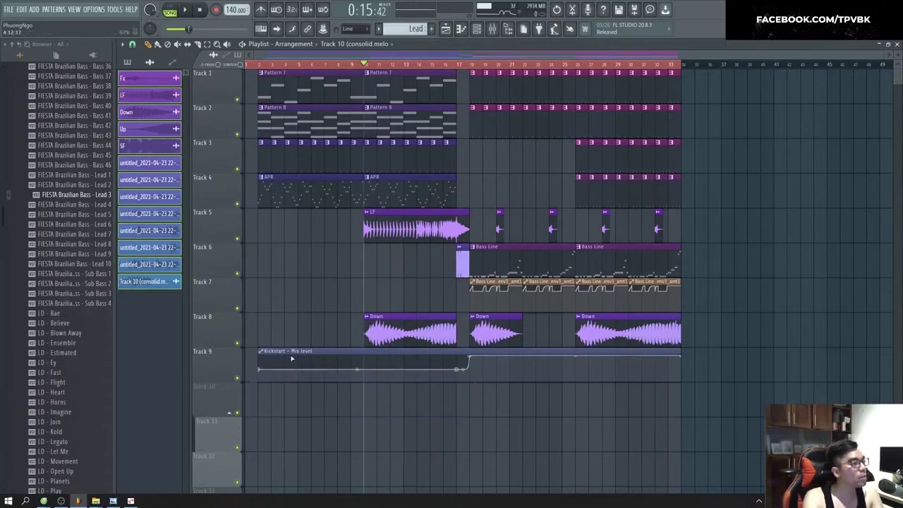
{"action": "right_click", "coordinate": [158, 283]}
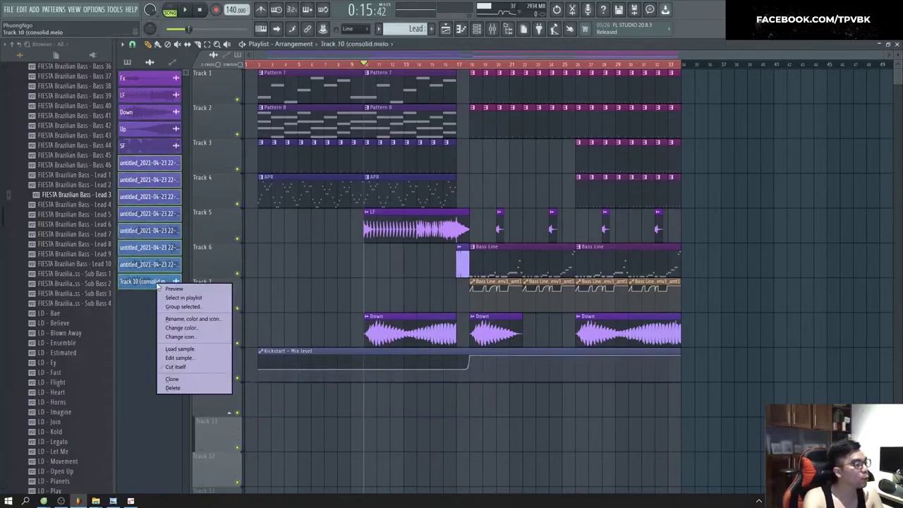
{"action": "left_click", "coordinate": [172, 388]}
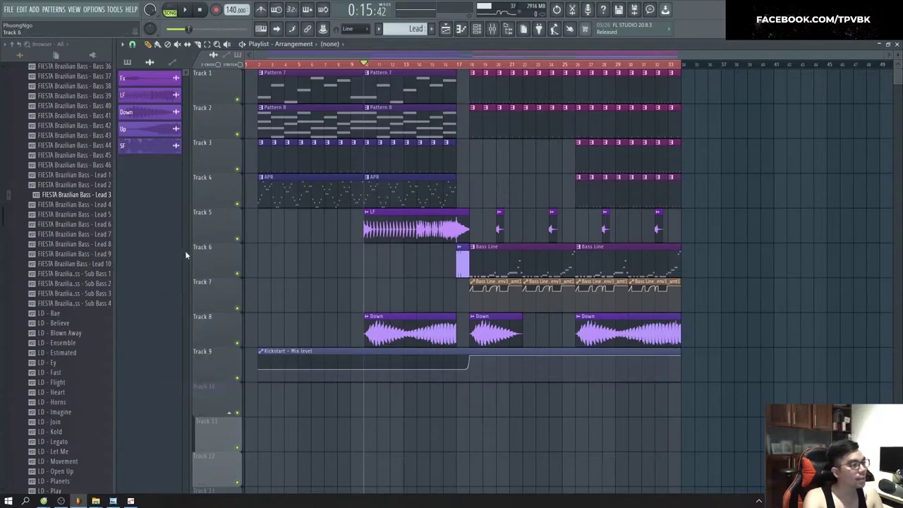
Step: Save the project to the Desktop as a zipped song file named "Vina Phuc Thù - Từng Yêu"
{"action": "key", "text": "ctrl+shift+s"}
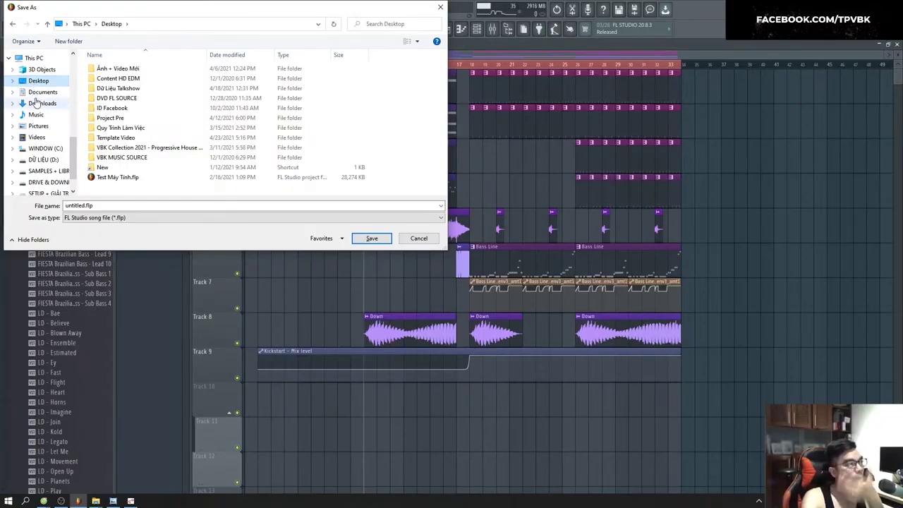
{"action": "left_click", "coordinate": [117, 217]}
{"action": "left_click", "coordinate": [116, 232]}
{"action": "left_click", "coordinate": [128, 206]}
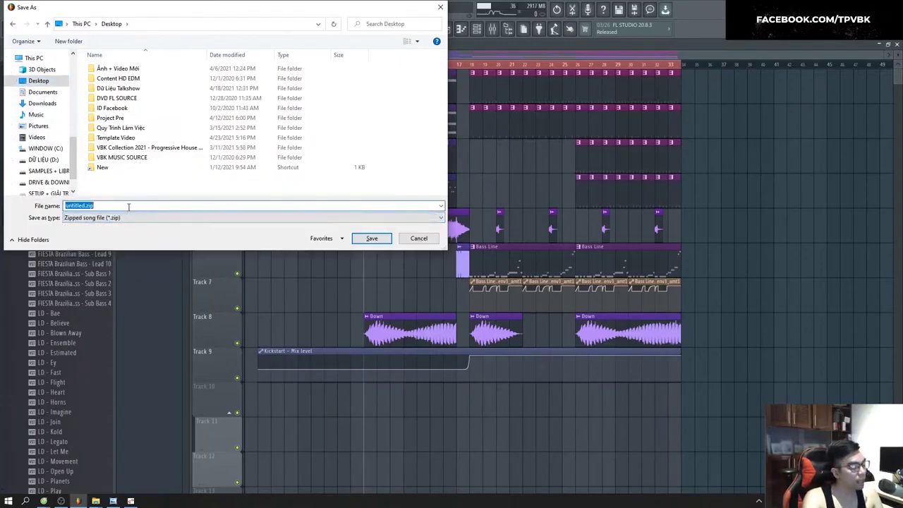
{"action": "type", "text": "Vina Phuc Thù - Từng Yêu"}
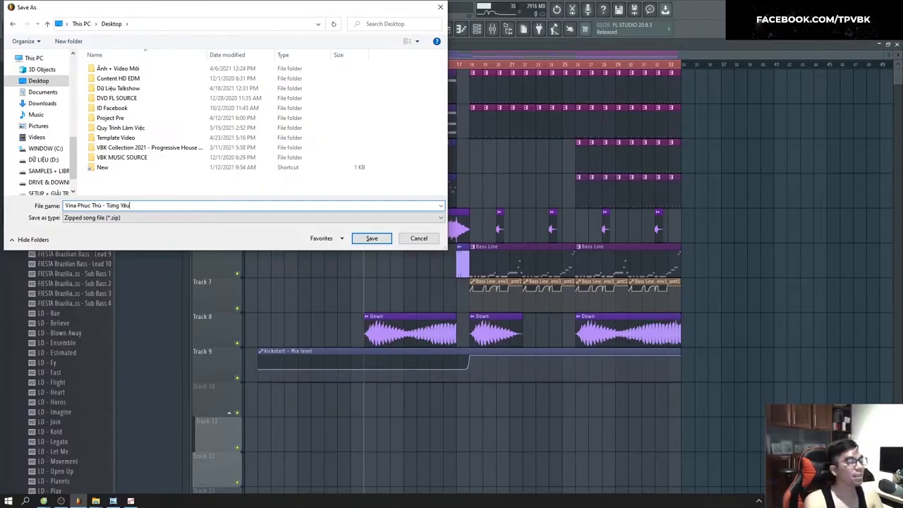
{"action": "key", "text": "Return"}
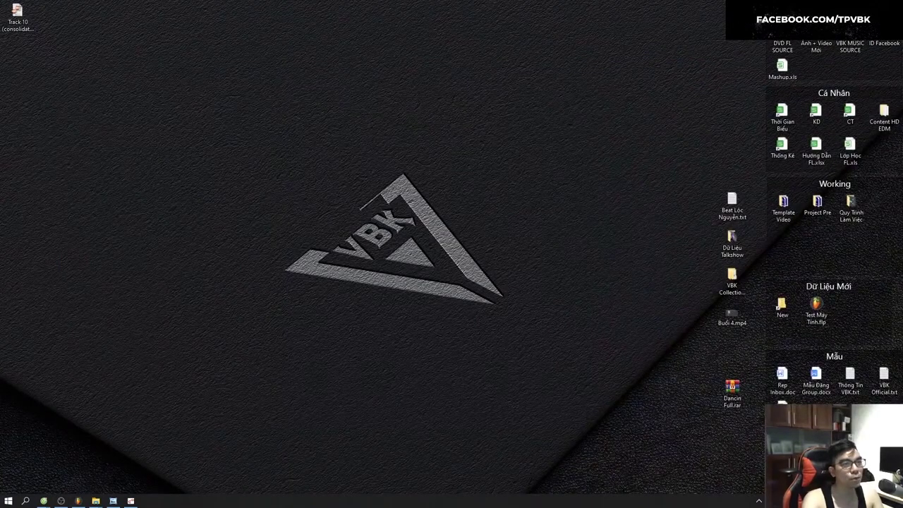
Step: In File Explorer, move the zipped project from the desktop into drive D's VBK Shared Project > FL Studio > 2021 > Tháng 4 folder
{"action": "key", "text": "super+e"}
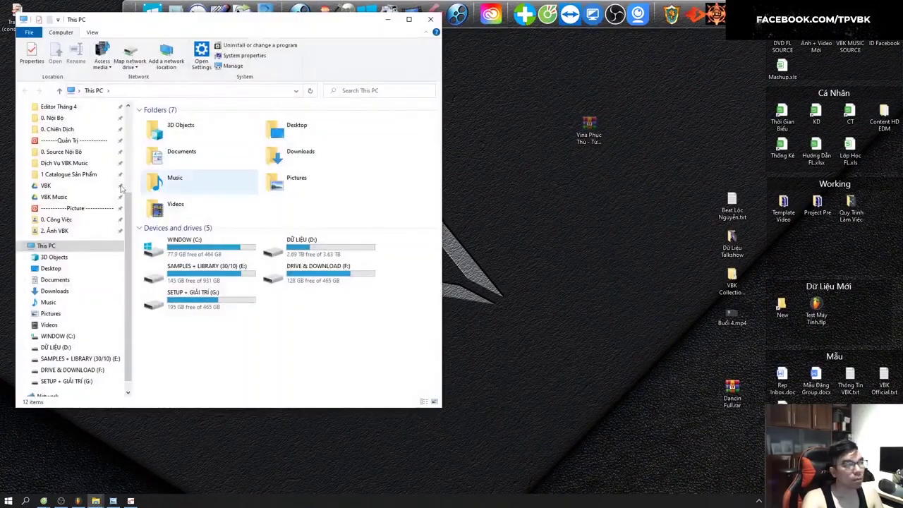
{"action": "double_click", "coordinate": [328, 254]}
{"action": "double_click", "coordinate": [176, 139]}
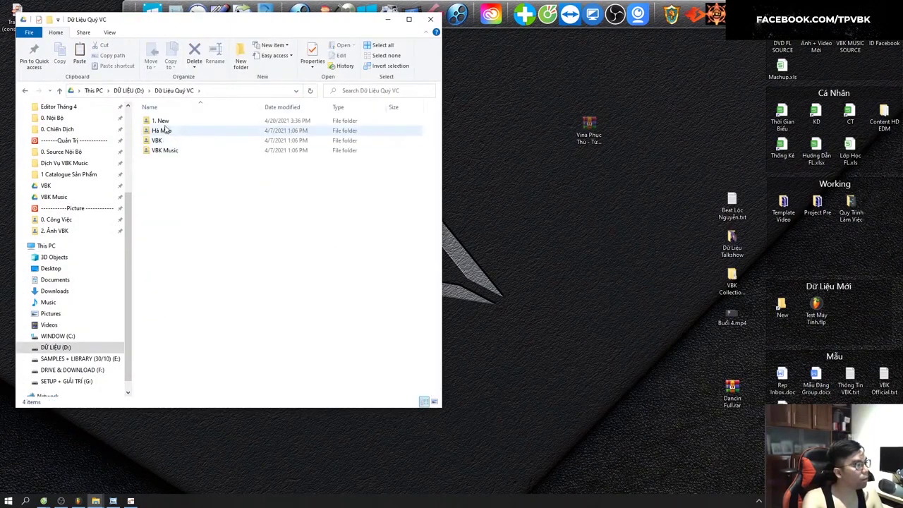
{"action": "double_click", "coordinate": [169, 122]}
{"action": "double_click", "coordinate": [185, 135]}
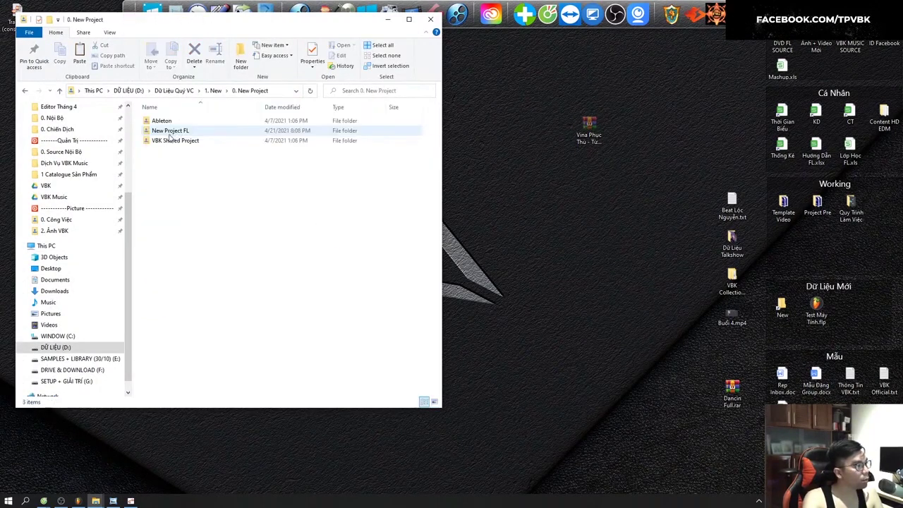
{"action": "double_click", "coordinate": [168, 138]}
{"action": "double_click", "coordinate": [169, 133]}
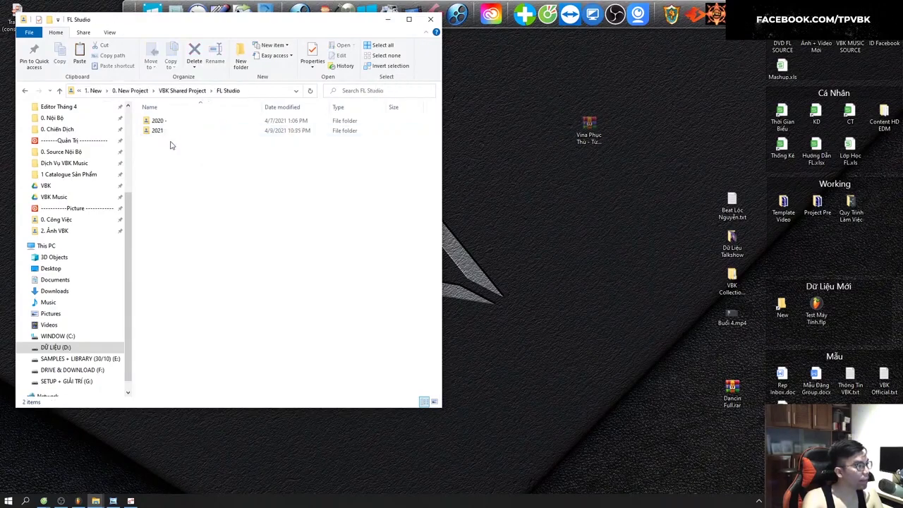
{"action": "double_click", "coordinate": [170, 131]}
{"action": "double_click", "coordinate": [168, 141]}
{"action": "right_click", "coordinate": [187, 202]}
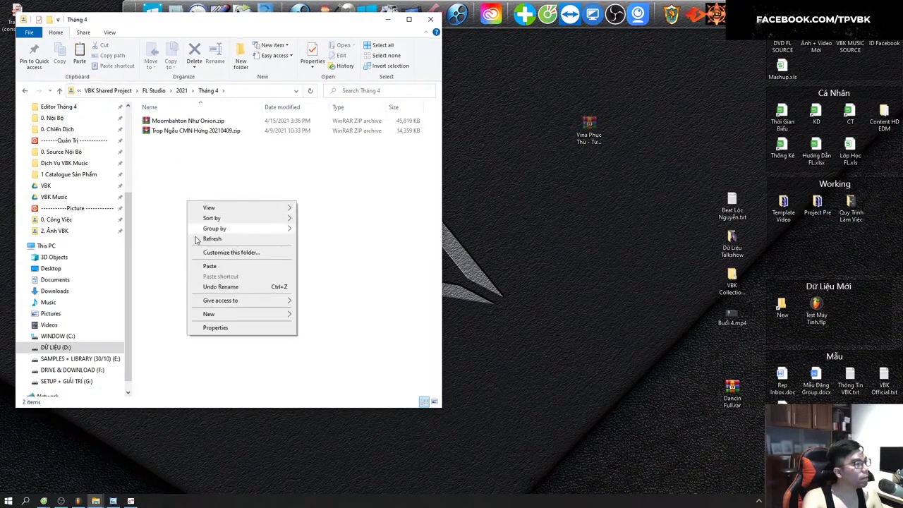
{"action": "left_click", "coordinate": [207, 264]}
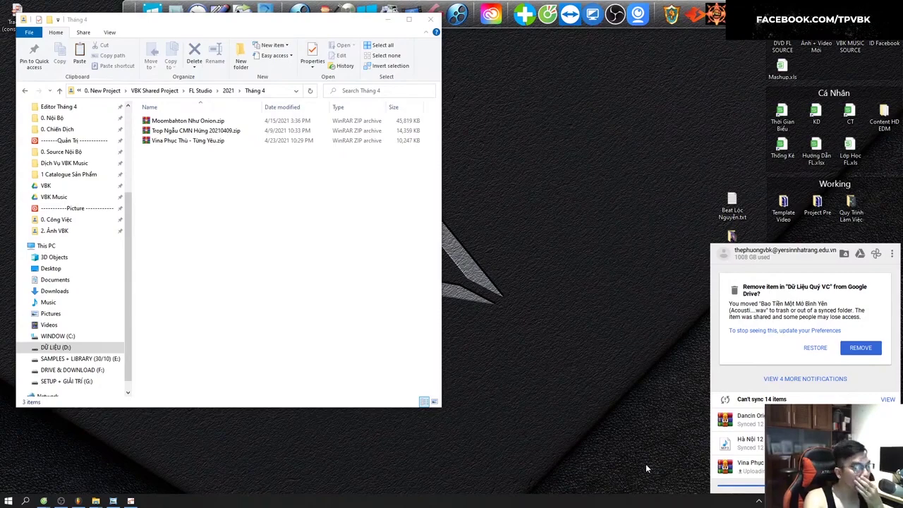
Step: Switch to the Cốc Cốc browser window with the livestream and load youtube.com in the Deep & Future House Mix tab
{"action": "left_click", "coordinate": [47, 501]}
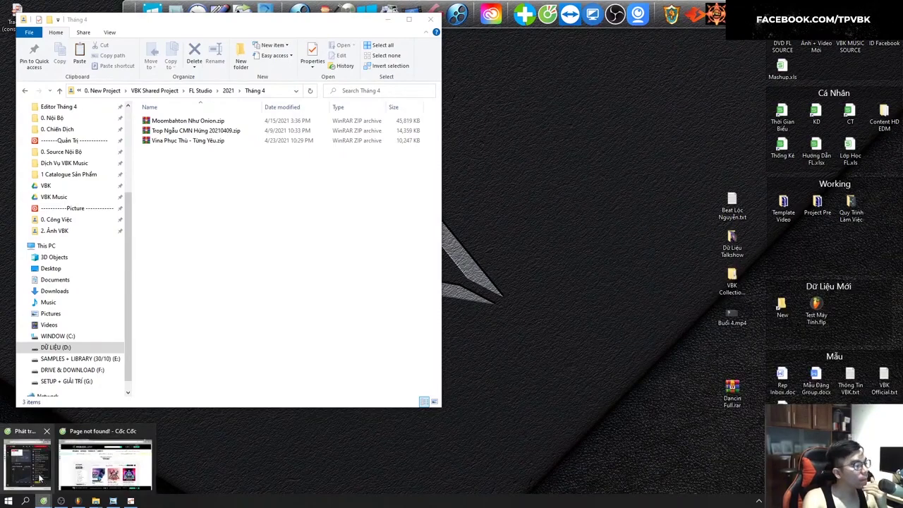
{"action": "left_click", "coordinate": [30, 462]}
{"action": "left_click_drag", "start_coordinate": [0, 6], "coordinate": [379, 2]}
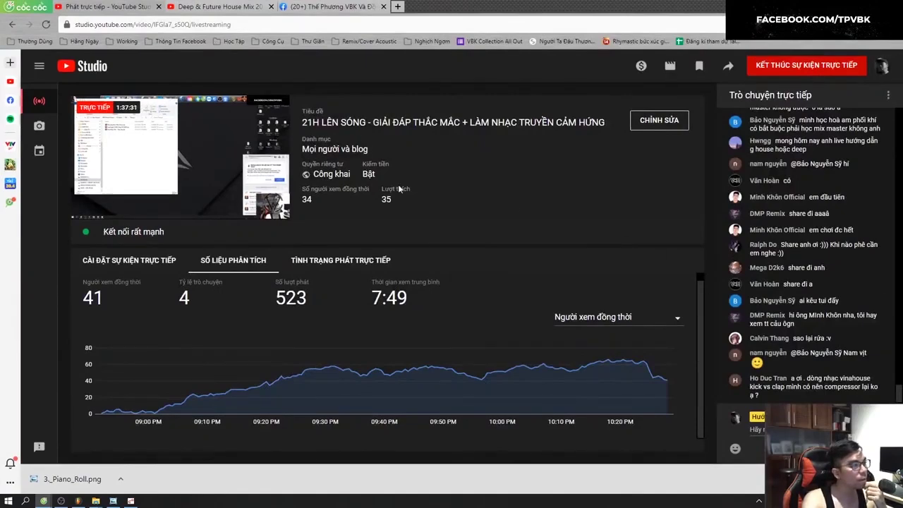
{"action": "left_click", "coordinate": [233, 6]}
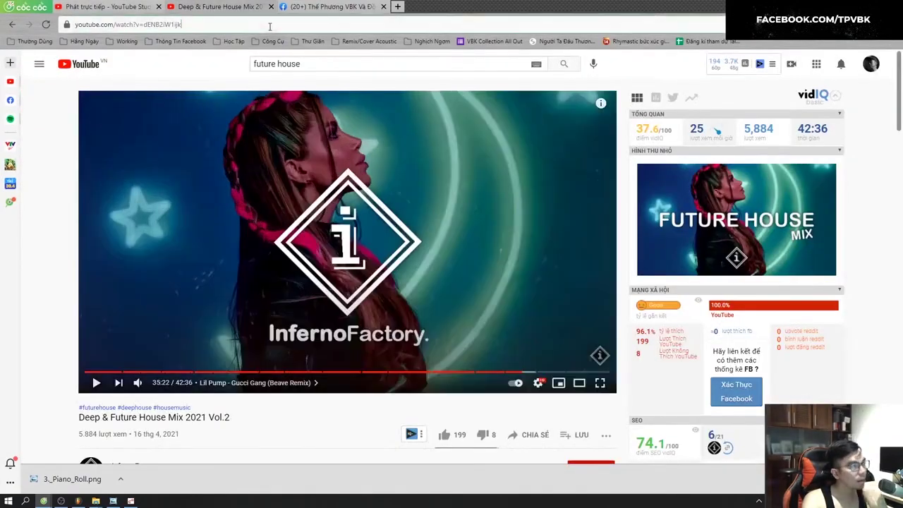
{"action": "type", "text": "youtube.com"}
{"action": "key", "text": "Return"}
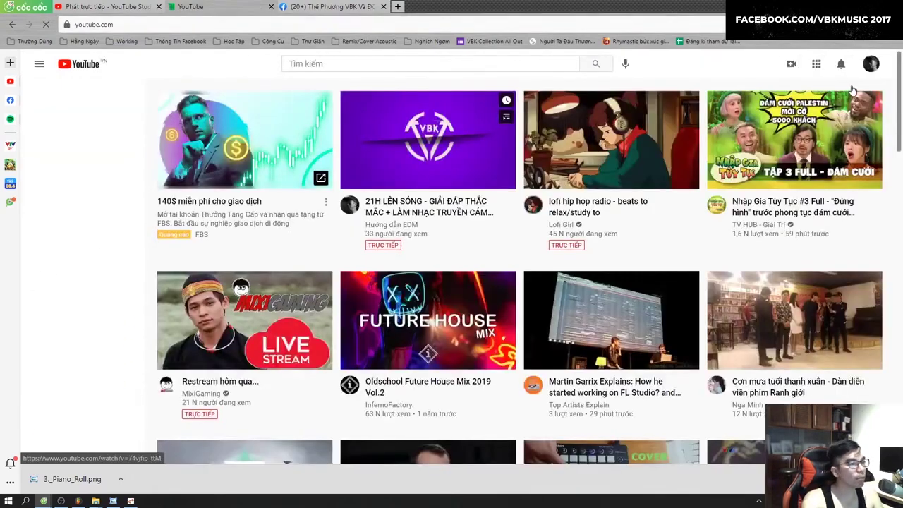
Step: From the Hướng dẫn EDM channel, open the A-Z Future Bass beat tutorial and follow the Free FL Studio & Ableton Live Project link in its description
{"action": "left_click", "coordinate": [871, 63]}
{"action": "left_click", "coordinate": [783, 132]}
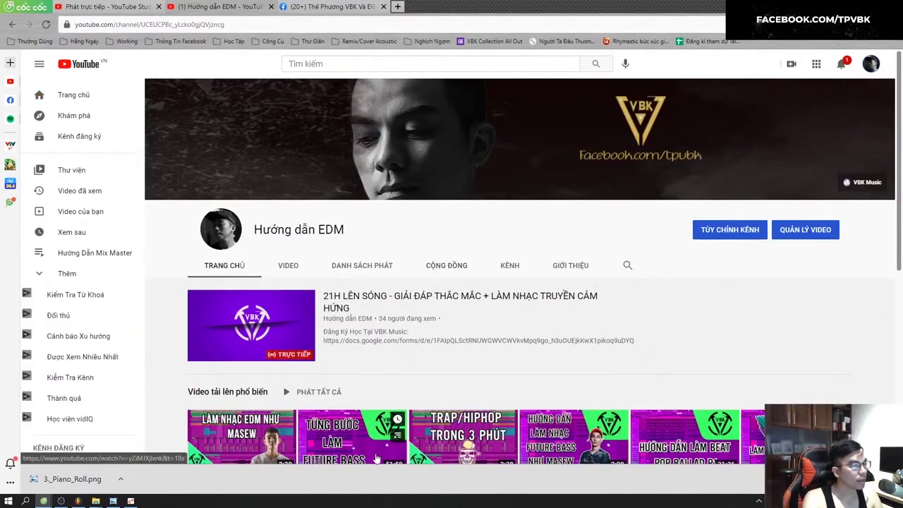
{"action": "left_click", "coordinate": [352, 430]}
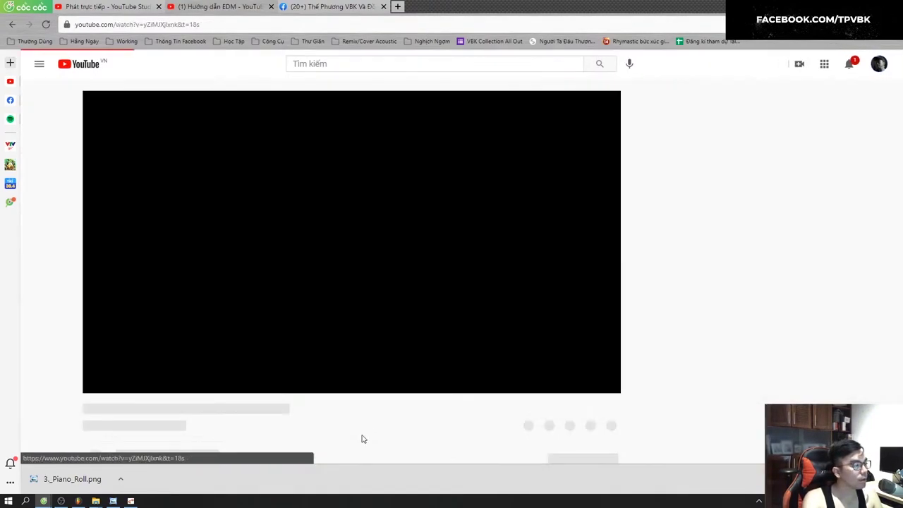
{"action": "scroll", "coordinate": [130, 283], "scroll_direction": "down", "scroll_amount": 3}
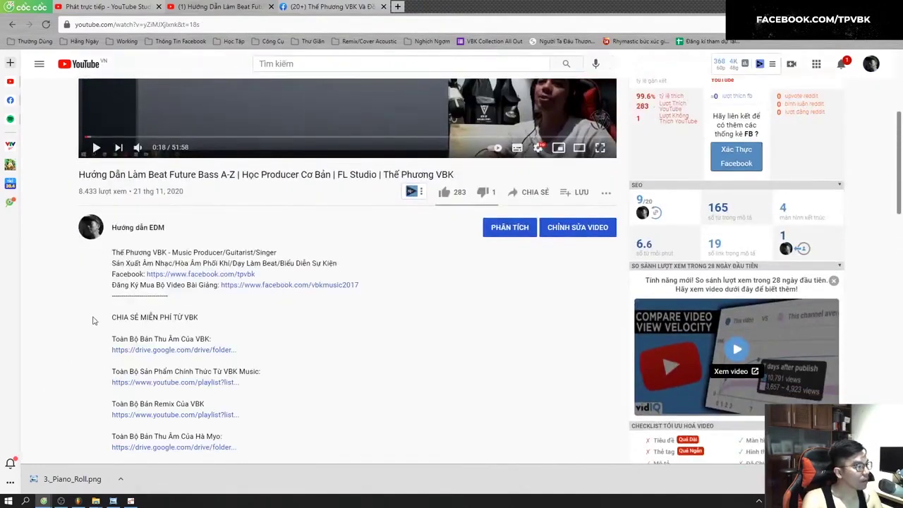
{"action": "left_click", "coordinate": [131, 288]}
{"action": "scroll", "coordinate": [130, 277], "scroll_direction": "down", "scroll_amount": 2}
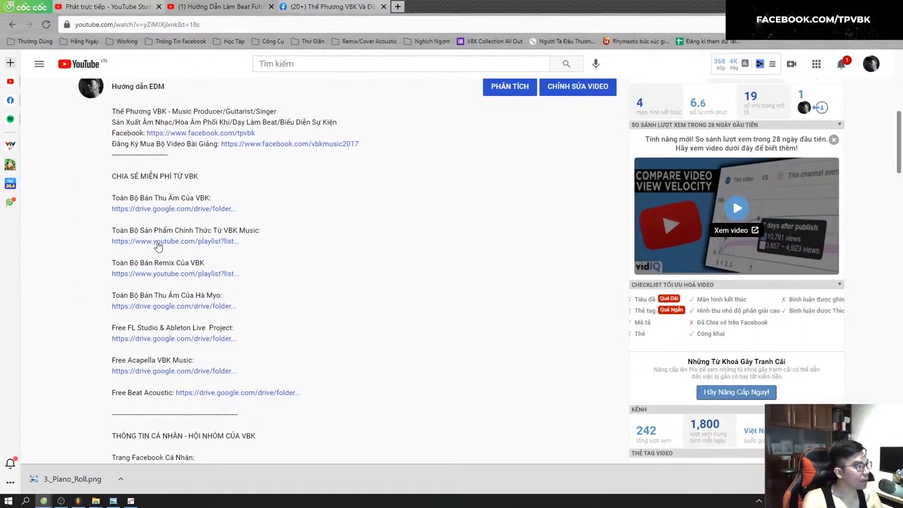
{"action": "left_click", "coordinate": [167, 338]}
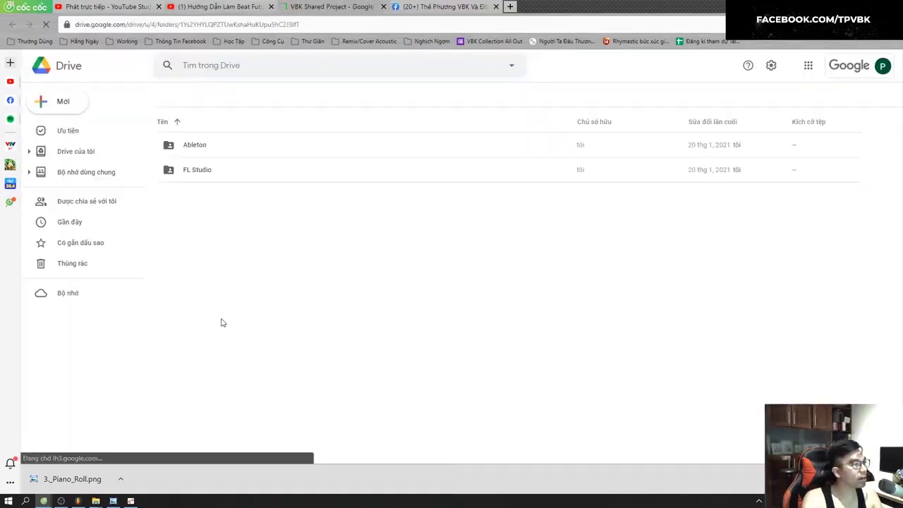
Step: In the shared Drive folder, go to FL Studio > 2021 > Tháng 4 and select Vina Phục Thù - Từng Yêu.zip
{"action": "left_click", "coordinate": [199, 176]}
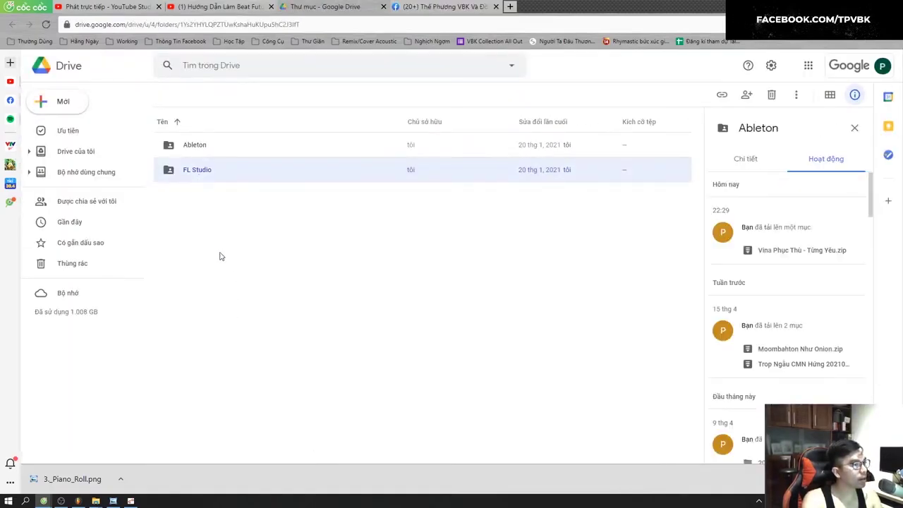
{"action": "left_click", "coordinate": [252, 272]}
{"action": "double_click", "coordinate": [191, 173]}
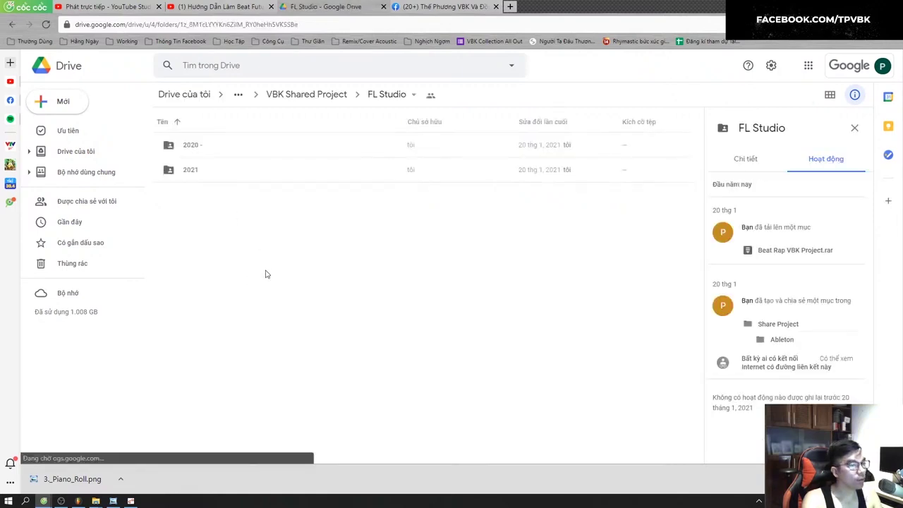
{"action": "double_click", "coordinate": [198, 170]}
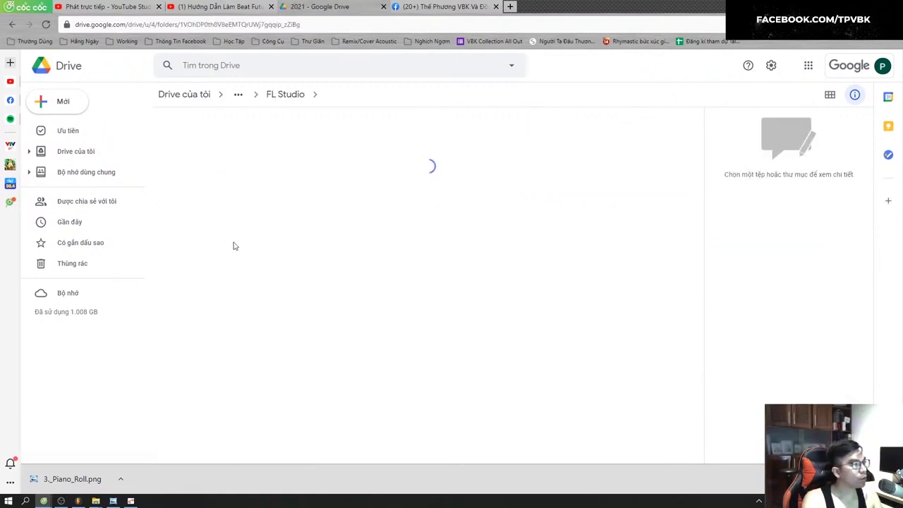
{"action": "double_click", "coordinate": [195, 195]}
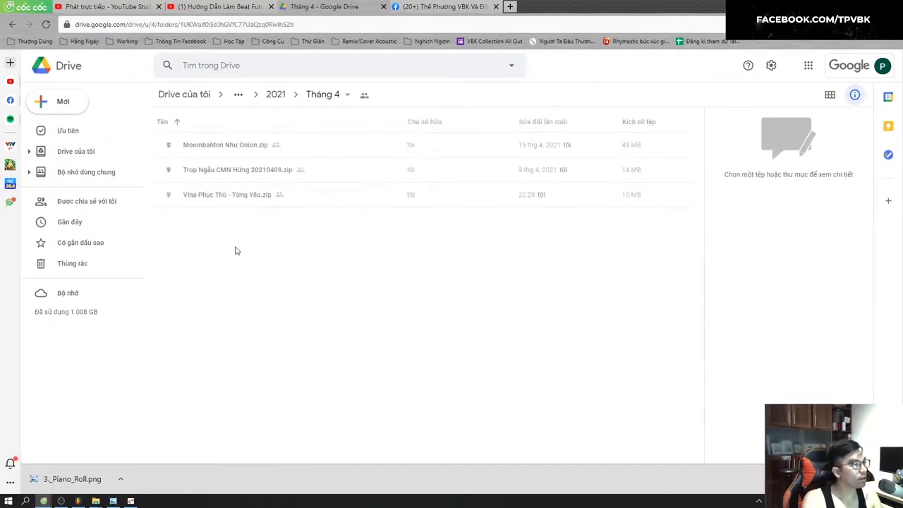
{"action": "left_click", "coordinate": [208, 176]}
{"action": "left_click", "coordinate": [208, 201]}
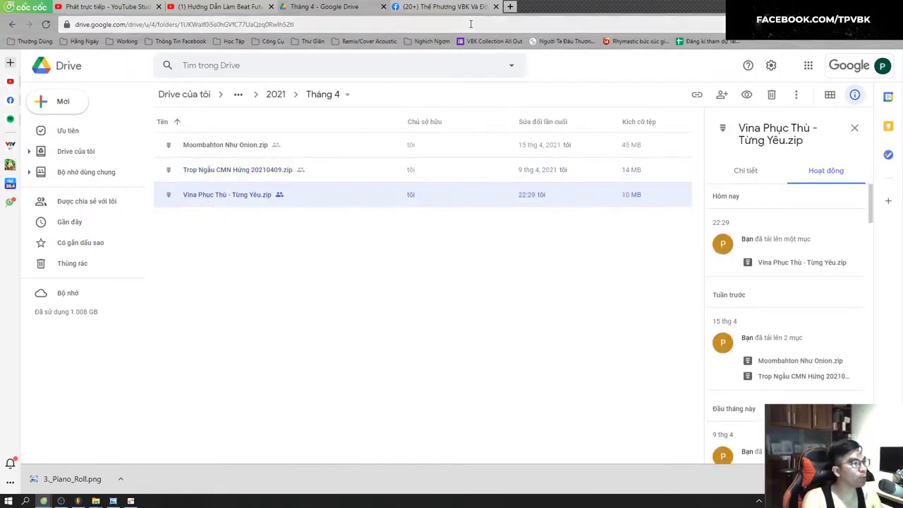
Step: Close the Facebook and Google Drive tabs and return to the YouTube Studio livestream dashboard
{"action": "left_click", "coordinate": [487, 10]}
{"action": "left_click", "coordinate": [496, 7]}
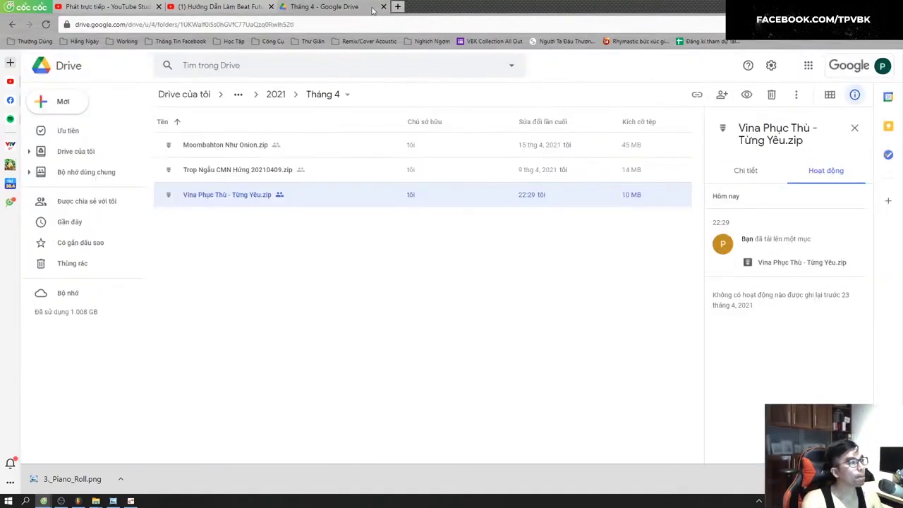
{"action": "left_click", "coordinate": [383, 7]}
{"action": "left_click", "coordinate": [134, 8]}
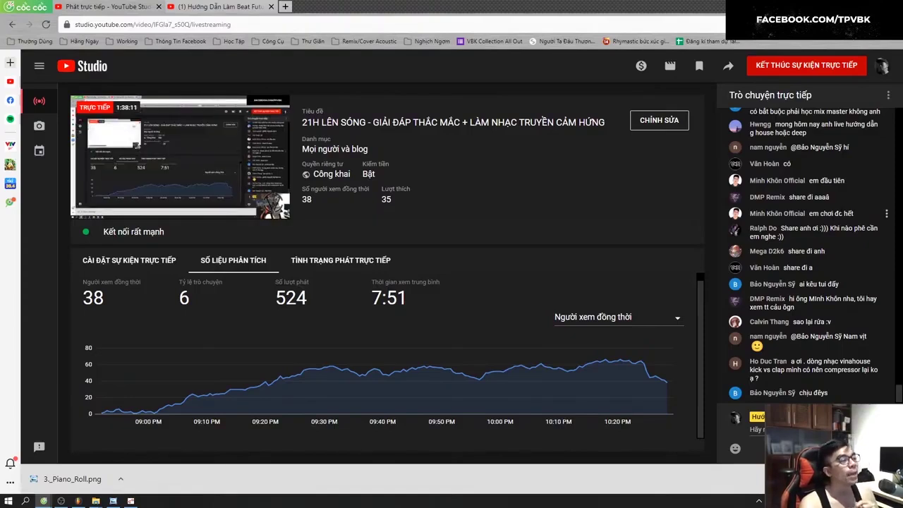
{"action": "right_click", "coordinate": [484, 257]}
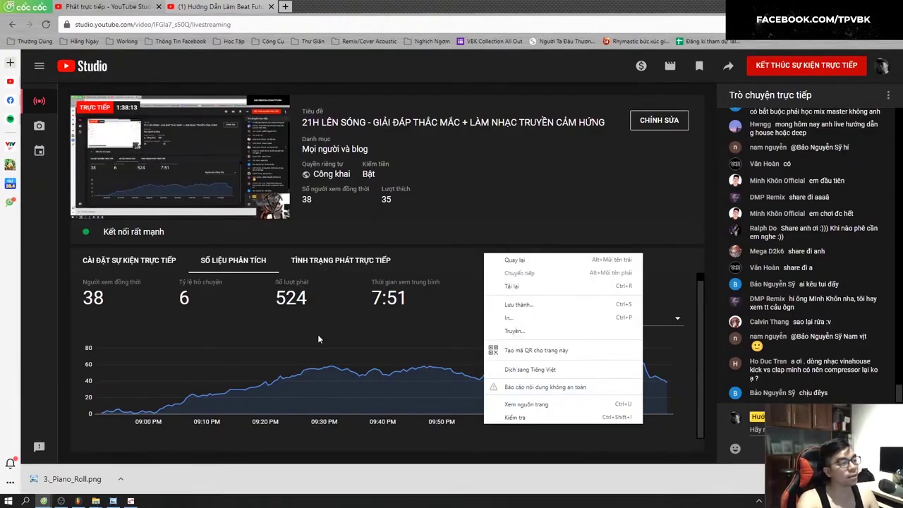
{"action": "left_click", "coordinate": [442, 321]}
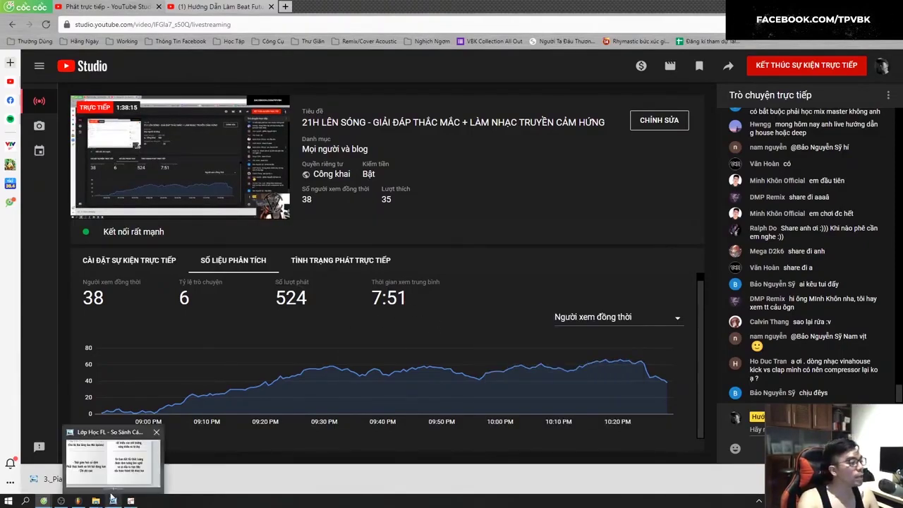
Step: Switch to FL Studio, set the playback position to bar 18, and play the playlist with Track 1 soloed
{"action": "left_click", "coordinate": [79, 501]}
{"action": "scroll", "coordinate": [555, 421], "scroll_direction": "up", "scroll_amount": 4}
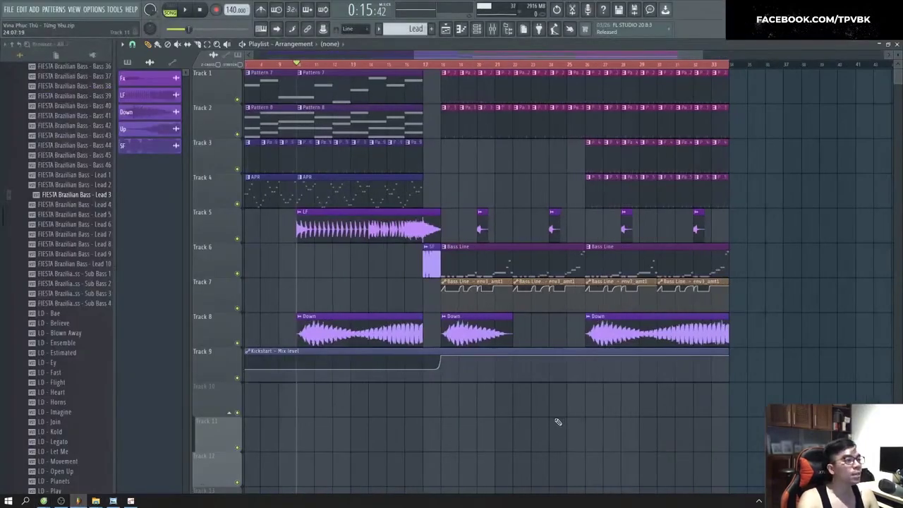
{"action": "left_click", "coordinate": [348, 64]}
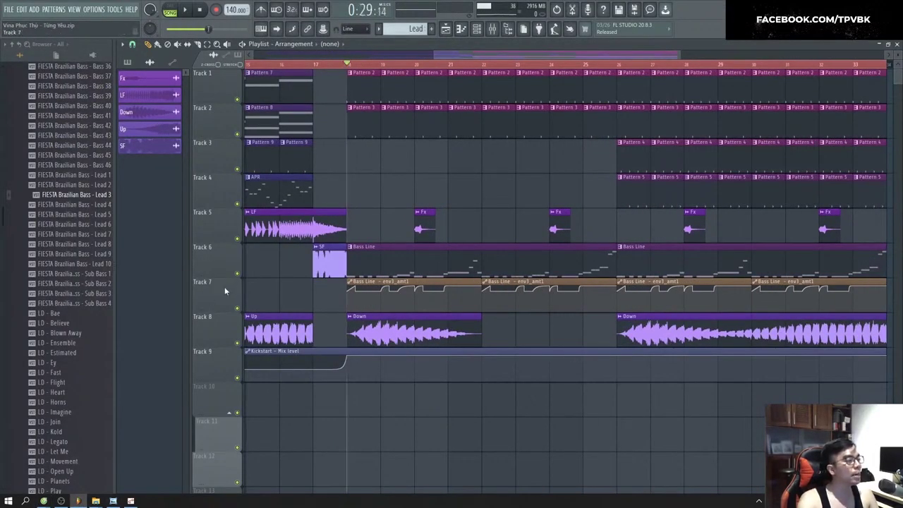
{"action": "right_click", "coordinate": [238, 99]}
{"action": "key", "text": "space"}
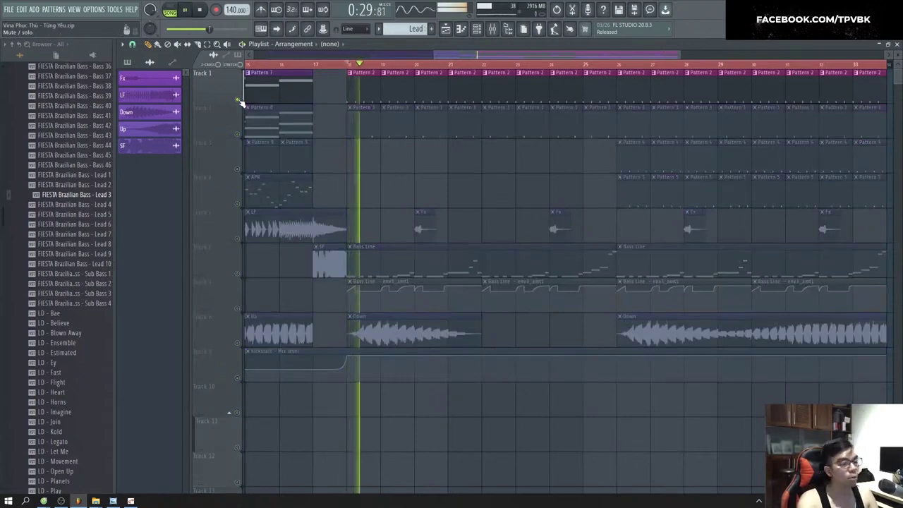
Step: Select the Kick insert in the mixer and load a Limiter into its first effect slot
{"action": "key", "text": "F9"}
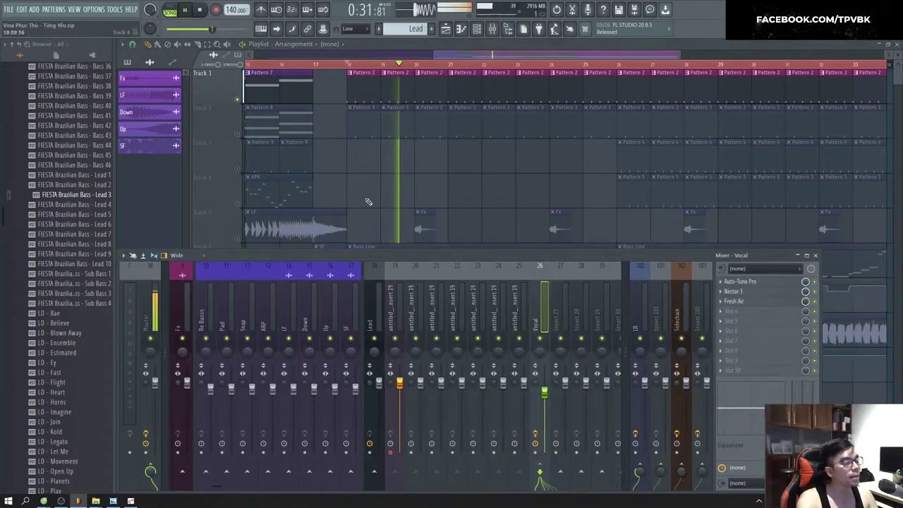
{"action": "key", "text": "F9"}
{"action": "key", "text": "space"}
{"action": "key", "text": "F9"}
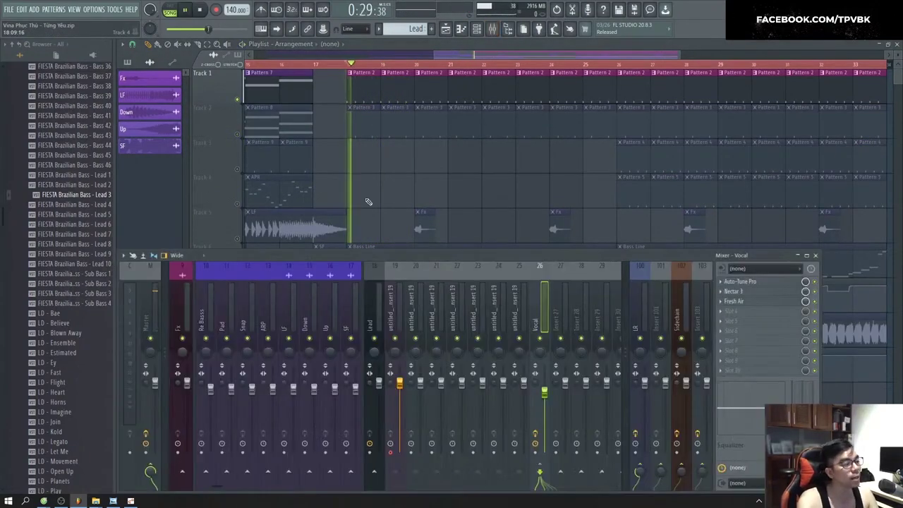
{"action": "left_click_drag", "start_coordinate": [217, 486], "coordinate": [177, 487]}
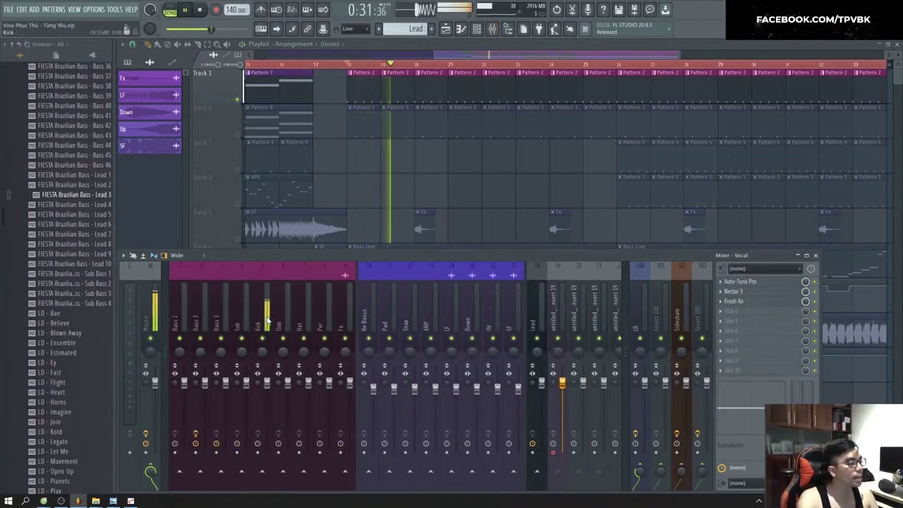
{"action": "left_click", "coordinate": [267, 321]}
{"action": "left_click", "coordinate": [727, 283]}
{"action": "left_click", "coordinate": [698, 270]}
{"action": "left_click", "coordinate": [731, 287]}
{"action": "left_click", "coordinate": [677, 295]}
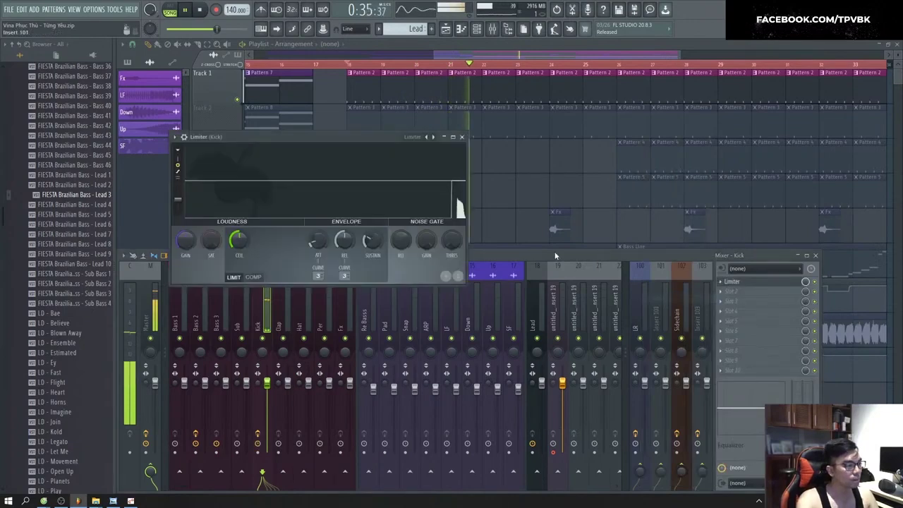
Step: Put the kick's Limiter in compressor mode, lower its threshold, and set the ratio to about 3.1:1, auditioning the result
{"action": "key", "text": "space"}
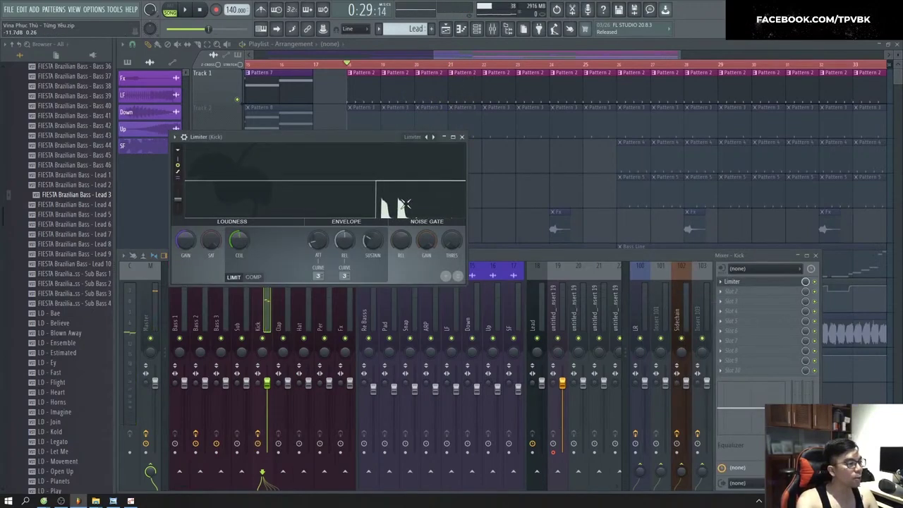
{"action": "left_click", "coordinate": [252, 277]}
{"action": "left_click_drag", "start_coordinate": [238, 240], "coordinate": [238, 248]}
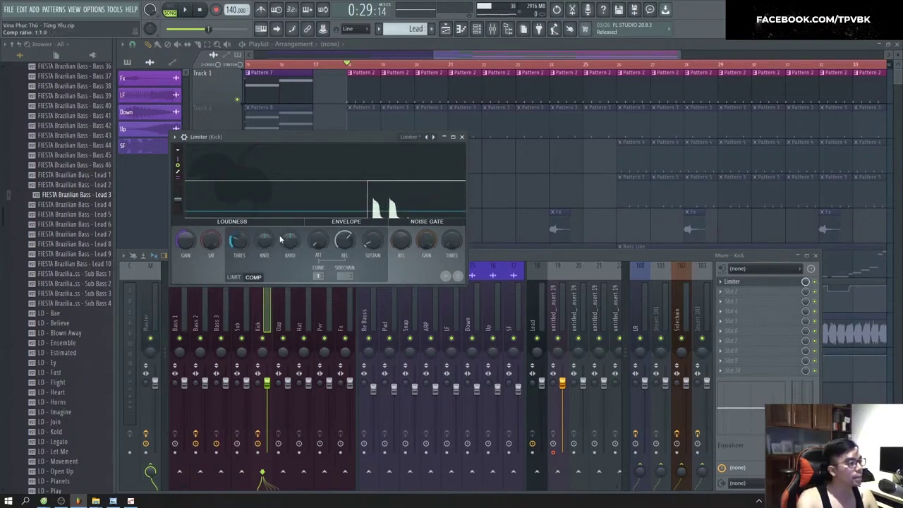
{"action": "key", "text": "space"}
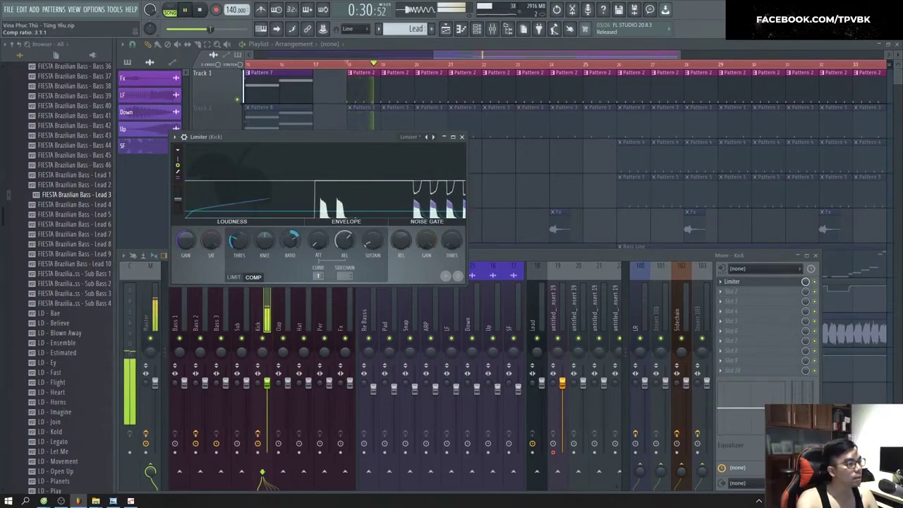
{"action": "key", "text": "space"}
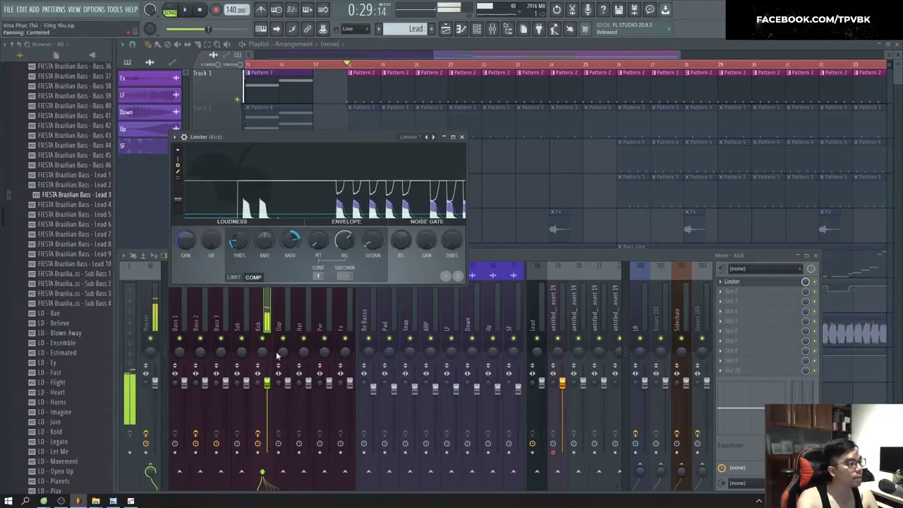
Step: Raise the Kick insert's fader and increase the gain of its Limiter during playback
{"action": "left_click_drag", "start_coordinate": [266, 383], "coordinate": [267, 366]}
{"action": "key", "text": "space"}
{"action": "left_click", "coordinate": [185, 241]}
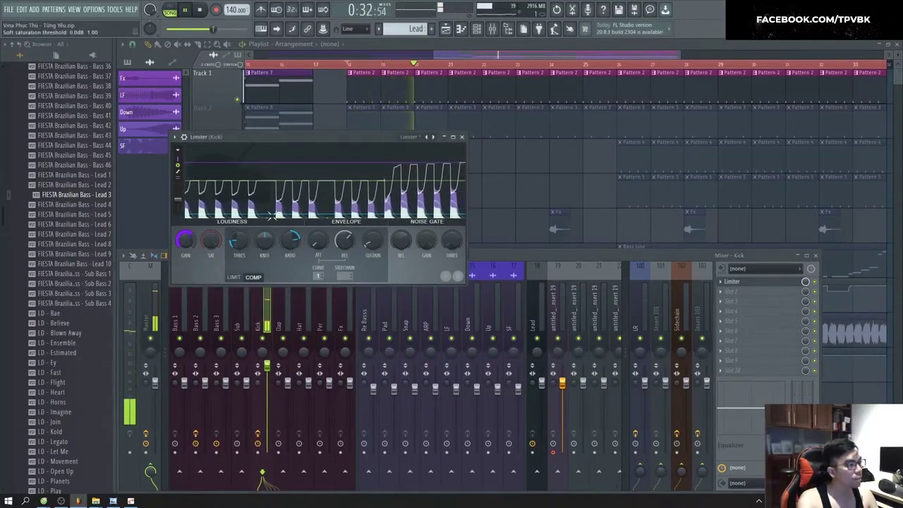
{"action": "key", "text": "space"}
Step: Reactivate all the playlist tracks and set the Kick insert's volume to 111% (2.6 dB) while playing the full mix
{"action": "right_click", "coordinate": [520, 186]}
{"action": "right_click", "coordinate": [238, 135]}
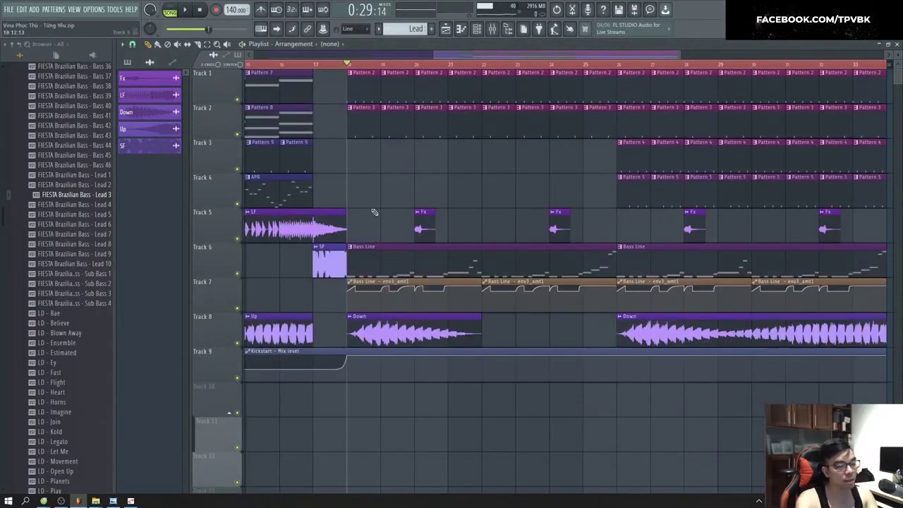
{"action": "key", "text": "F9"}
{"action": "key", "text": "space"}
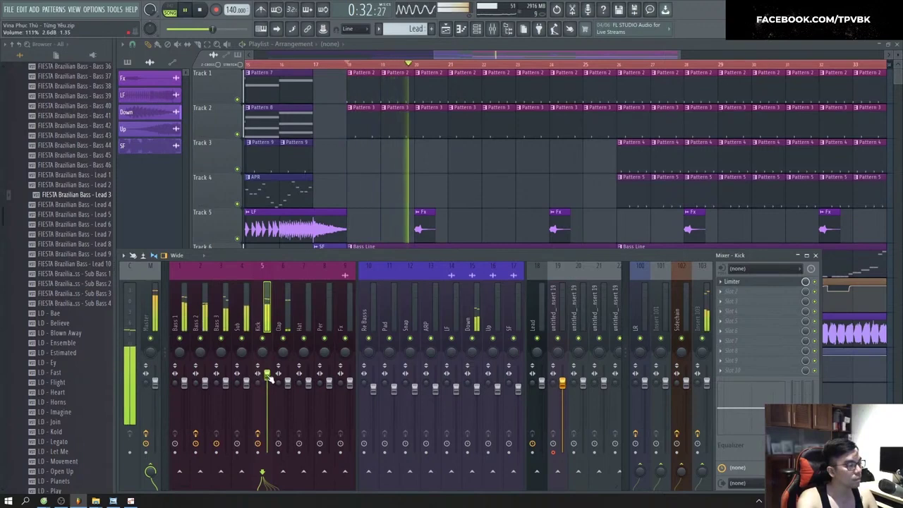
Step: Load Parametric EQ 2 on the Clap insert and boost band 6 in the high frequencies
{"action": "left_click", "coordinate": [291, 310]}
{"action": "key", "text": "space"}
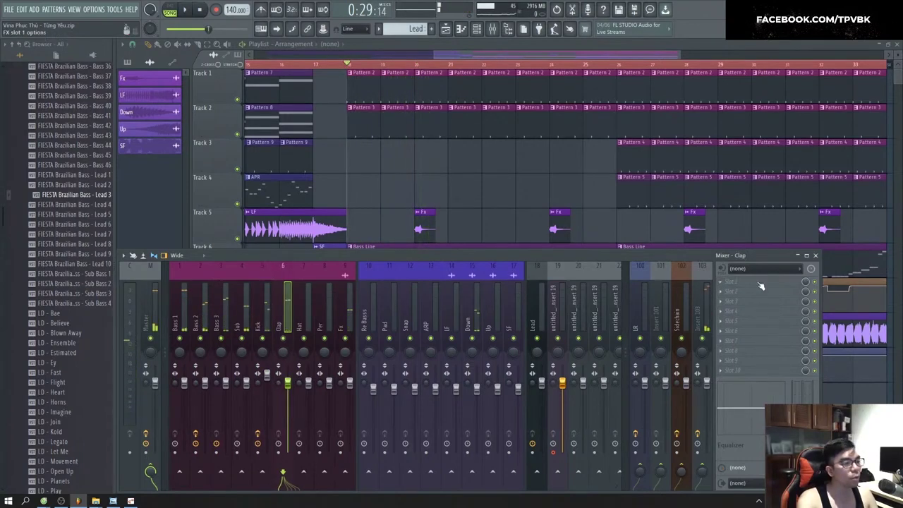
{"action": "left_click", "coordinate": [760, 286]}
{"action": "left_click", "coordinate": [683, 342]}
{"action": "left_click_drag", "start_coordinate": [395, 241], "coordinate": [384, 233]}
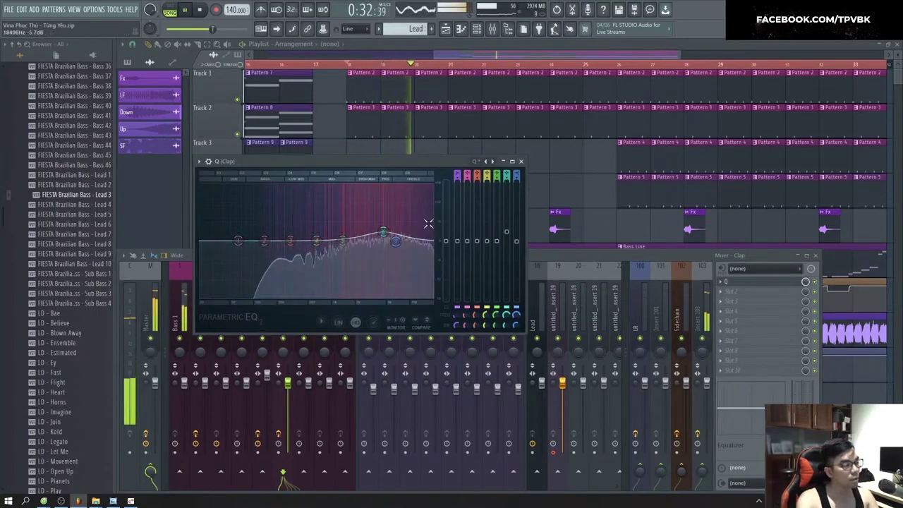
Step: Open the Clap sampler channel from Pattern 3 and set its sample start offset to 3%
{"action": "key", "text": "F6"}
{"action": "double_click", "coordinate": [393, 128]}
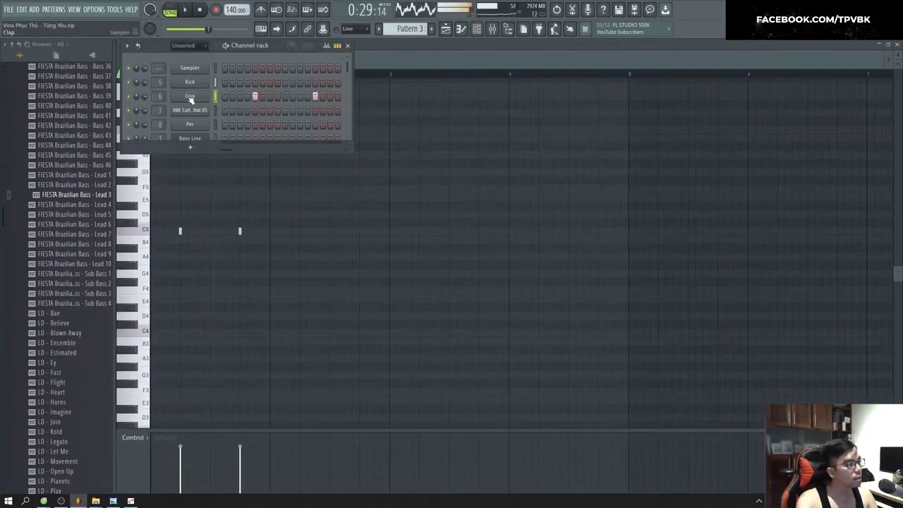
{"action": "left_click", "coordinate": [190, 96]}
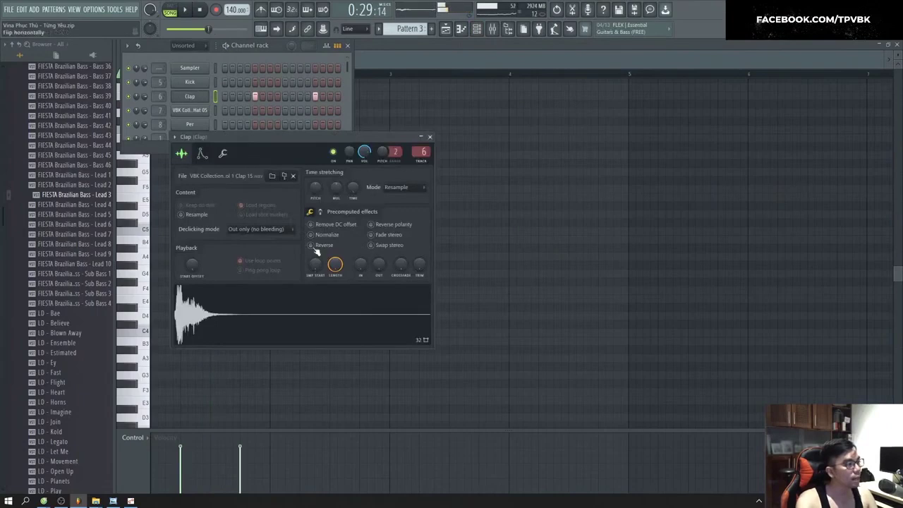
{"action": "key", "text": "space"}
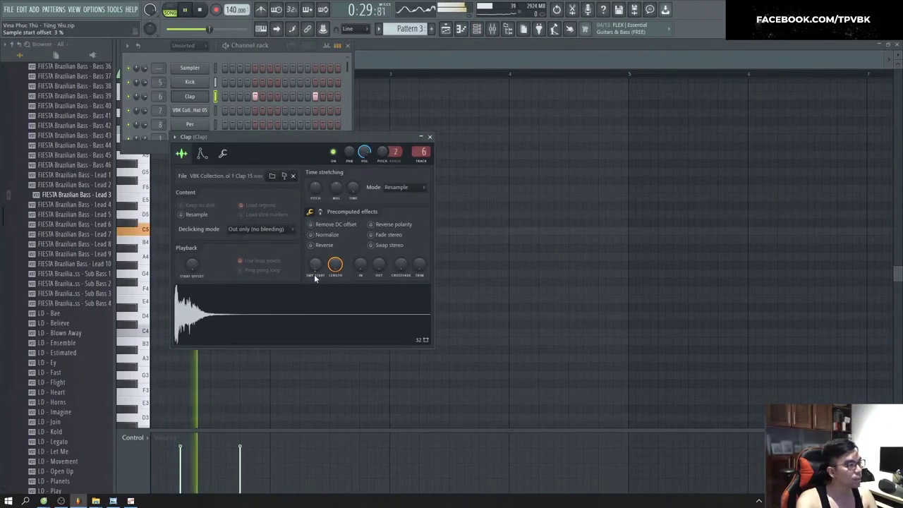
Step: Raise band 7 of the clap's Parametric EQ 2 and set the Clap channel volume to 60%
{"action": "left_click", "coordinate": [145, 96]}
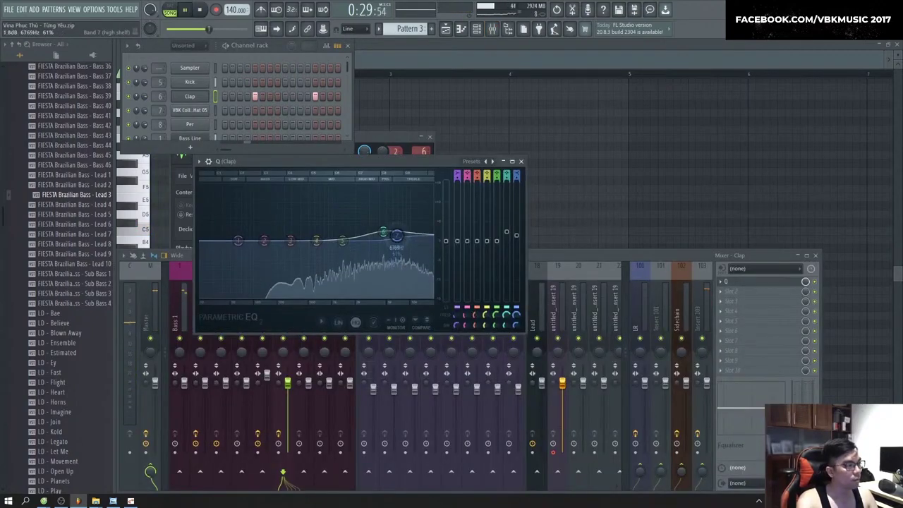
{"action": "mouse_move", "coordinate": [396, 235]}
{"action": "left_mouse_down"}
{"action": "mouse_move", "coordinate": [374, 227]}
{"action": "mouse_move", "coordinate": [390, 230]}
{"action": "left_mouse_up"}
{"action": "left_click", "coordinate": [520, 162]}
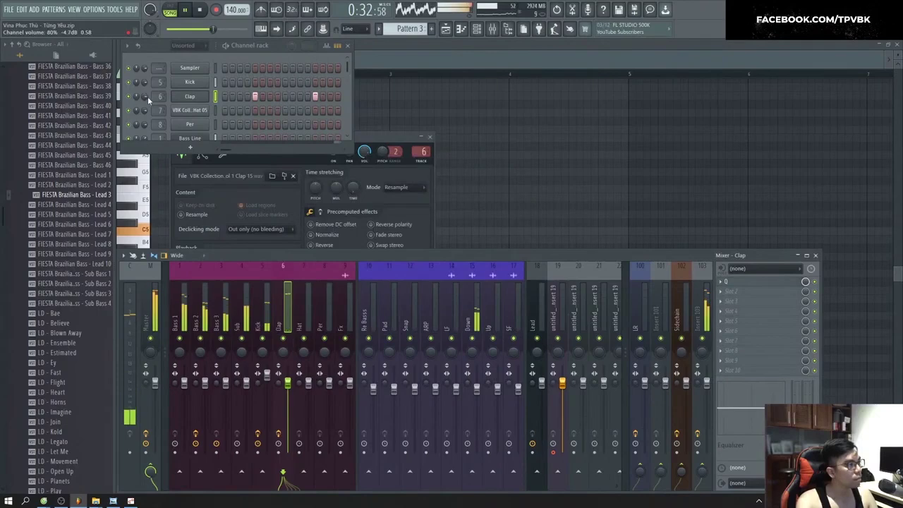
Step: Close the Clap channel window, stop playback and show the playlist arrangement around bar 18
{"action": "left_click", "coordinate": [429, 137]}
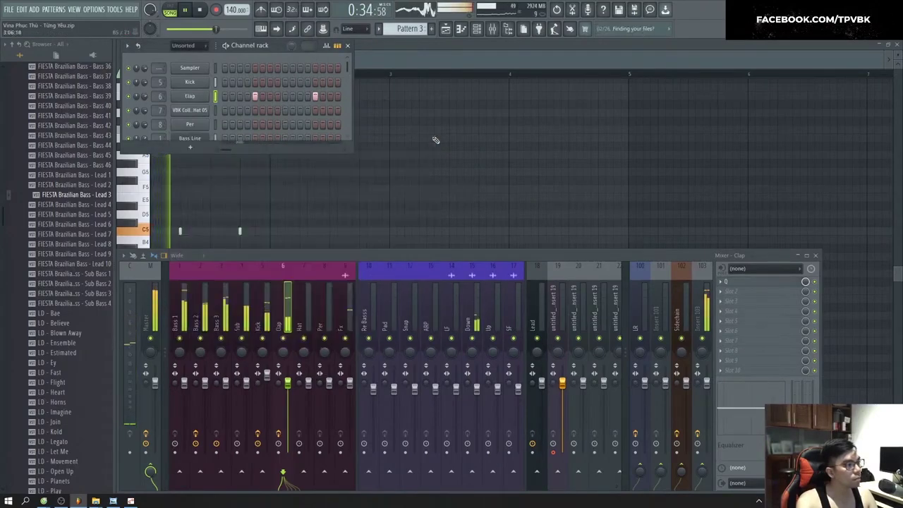
{"action": "key", "text": "space"}
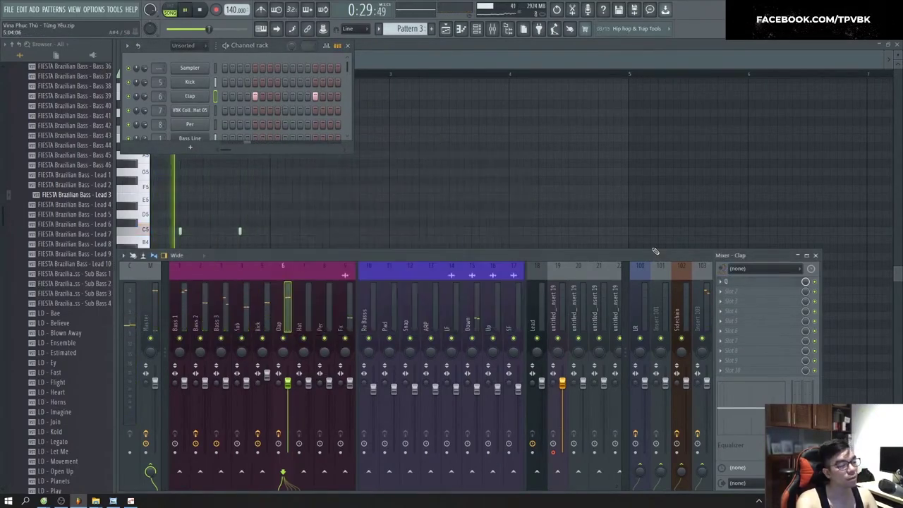
{"action": "key", "text": "F5"}
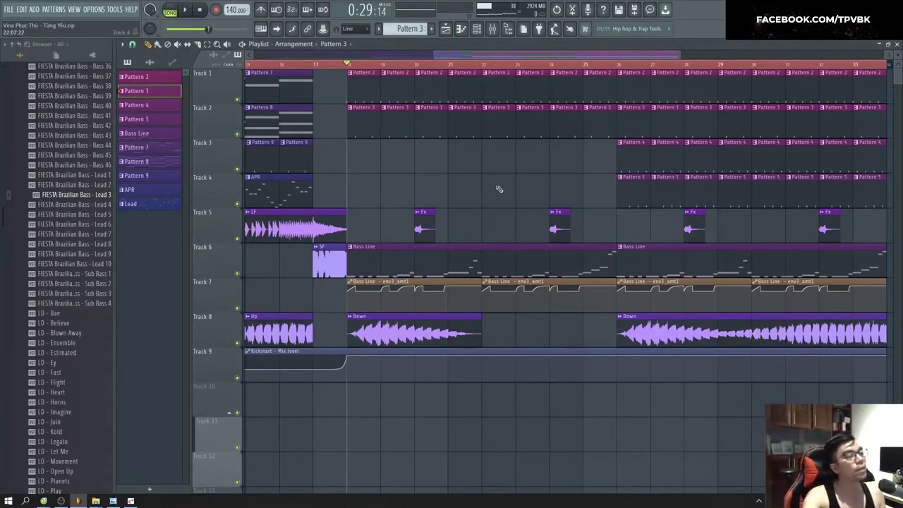
{"action": "scroll", "coordinate": [451, 74], "scroll_direction": "left", "scroll_amount": 2}
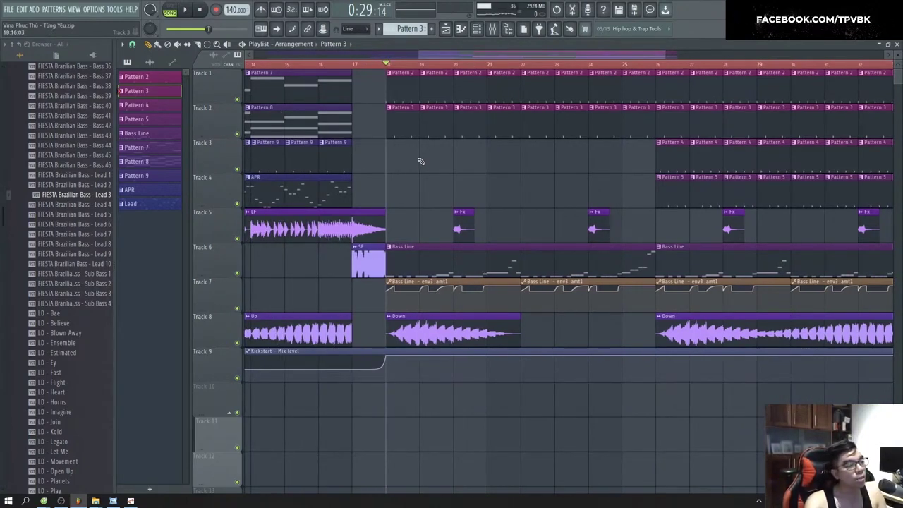
{"action": "key", "text": "space"}
{"action": "key", "text": "space"}
Step: Bring up the channel rack and enlarge its height to show the channels down to Sub
{"action": "key", "text": "F6"}
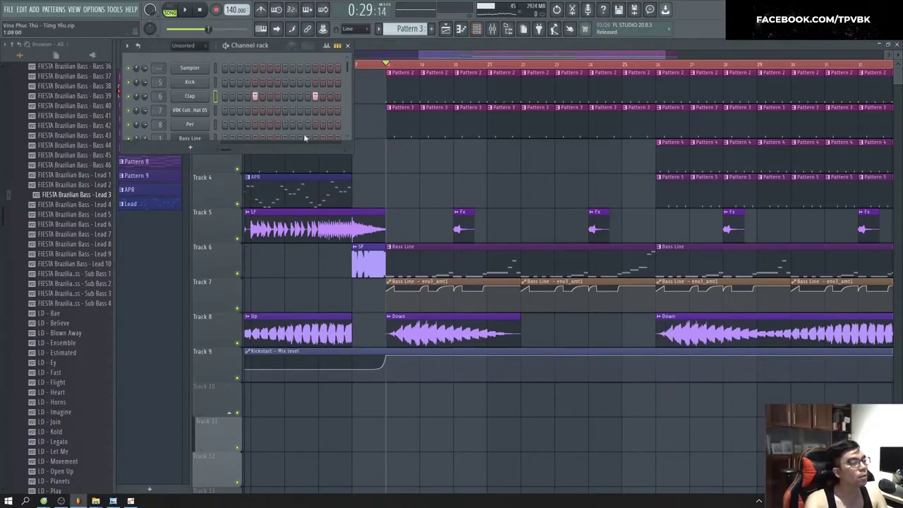
{"action": "key", "text": "F6"}
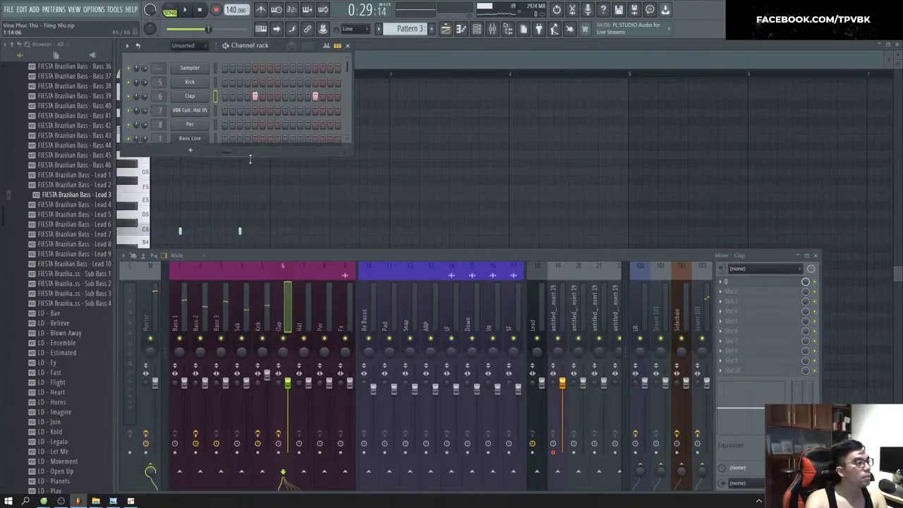
{"action": "left_click_drag", "start_coordinate": [249, 151], "coordinate": [244, 194]}
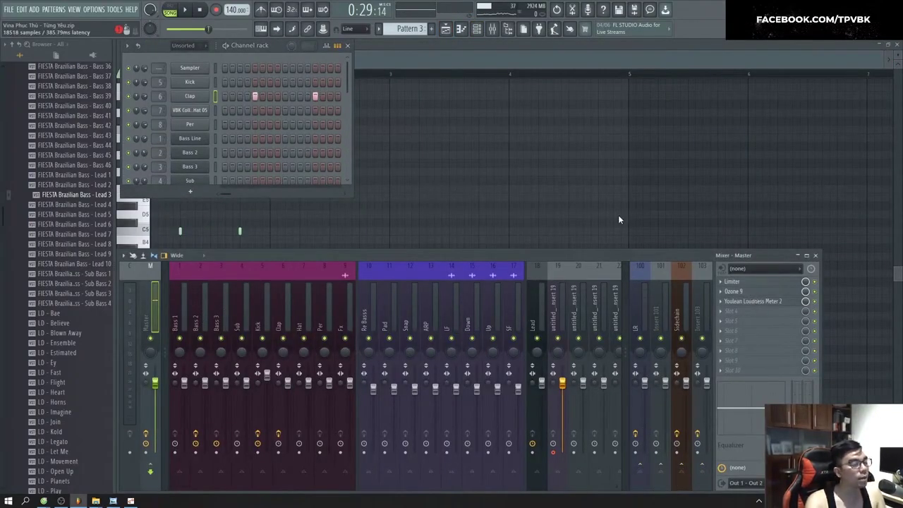
Step: Inspect the Dynamics and Maximizer modules of Ozone 9 on the Master track
{"action": "left_click", "coordinate": [250, 164]}
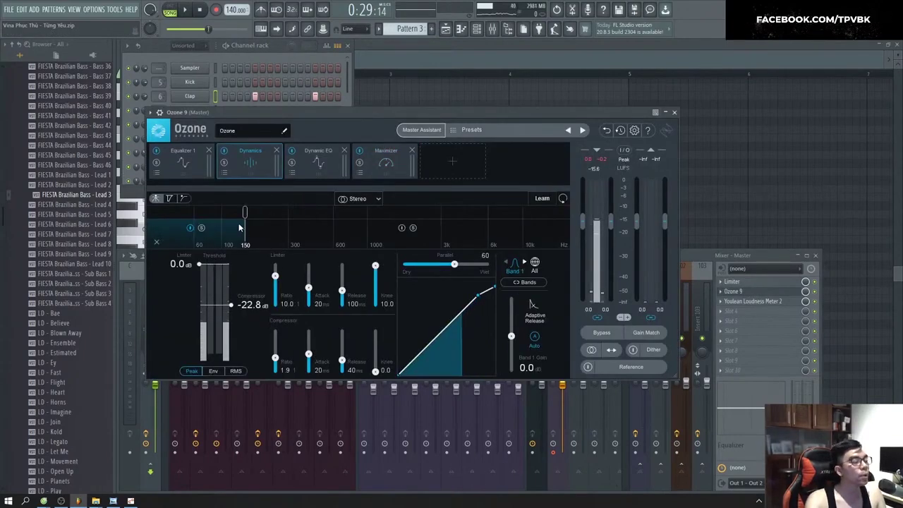
{"action": "left_click", "coordinate": [355, 173]}
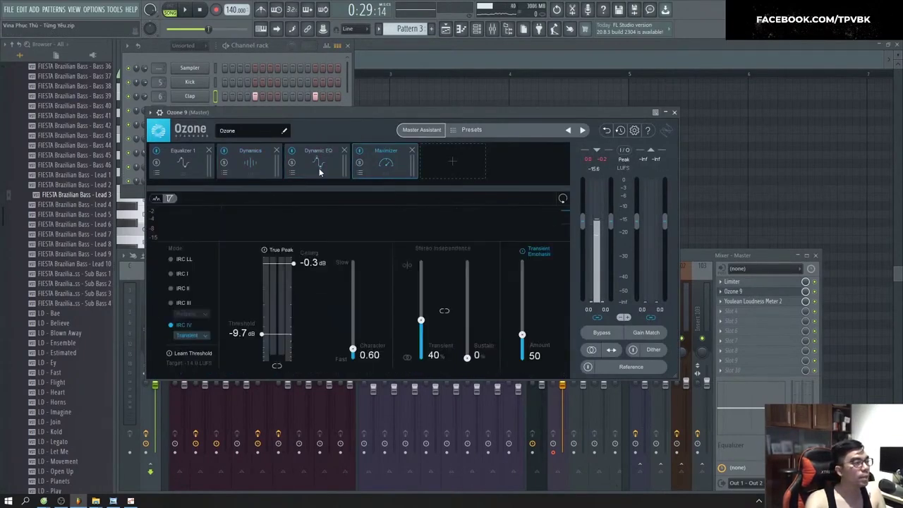
{"action": "left_click", "coordinate": [243, 167]}
{"action": "left_click", "coordinate": [379, 161]}
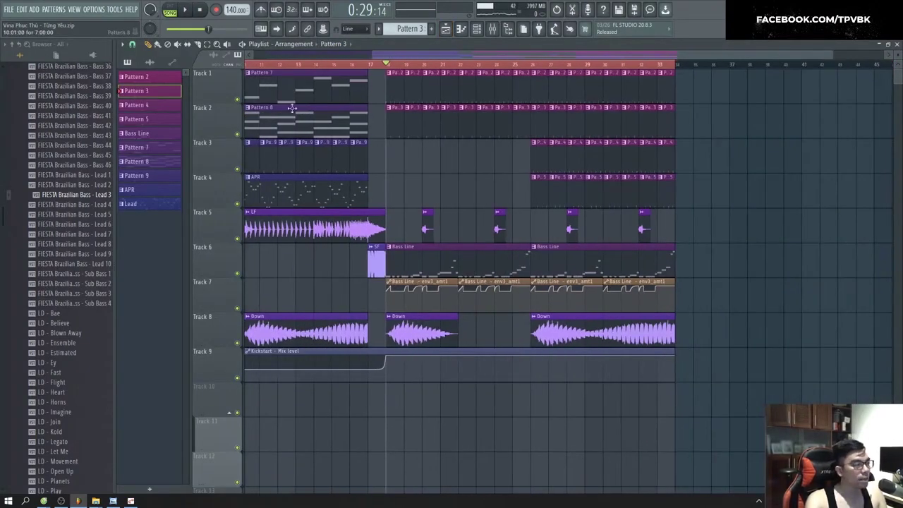
Step: Solo playlist Track 1 for a short listen, stop playback and reactivate all the tracks
{"action": "right_click", "coordinate": [237, 99]}
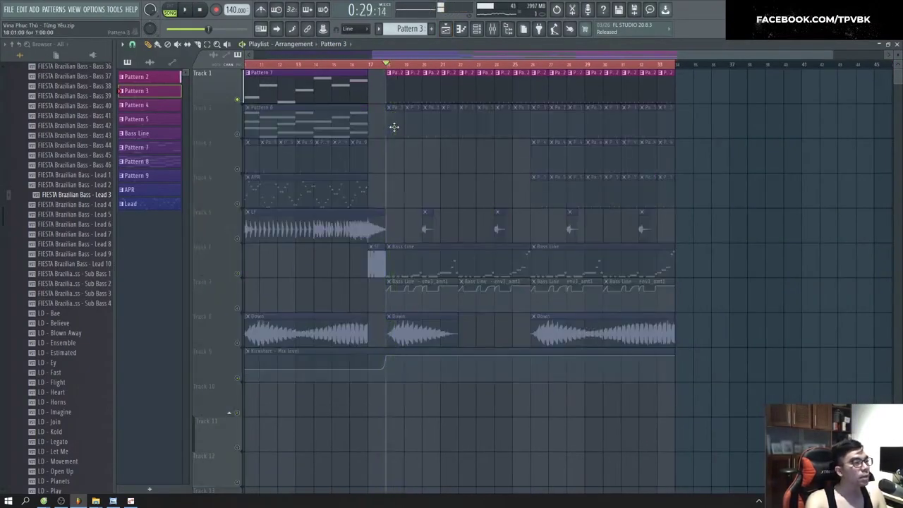
{"action": "scroll", "coordinate": [89, 196], "scroll_direction": "up", "scroll_amount": 8}
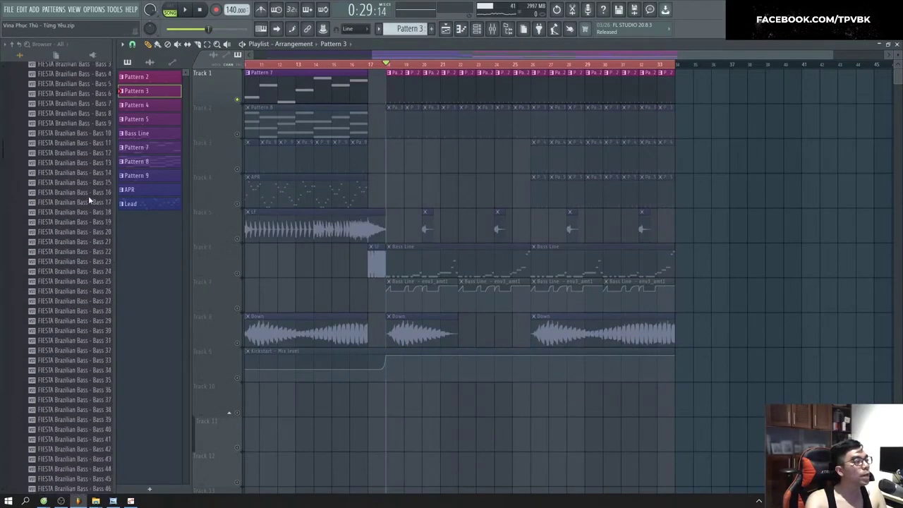
{"action": "scroll", "coordinate": [88, 195], "scroll_direction": "up", "scroll_amount": 7}
{"action": "key", "text": "space"}
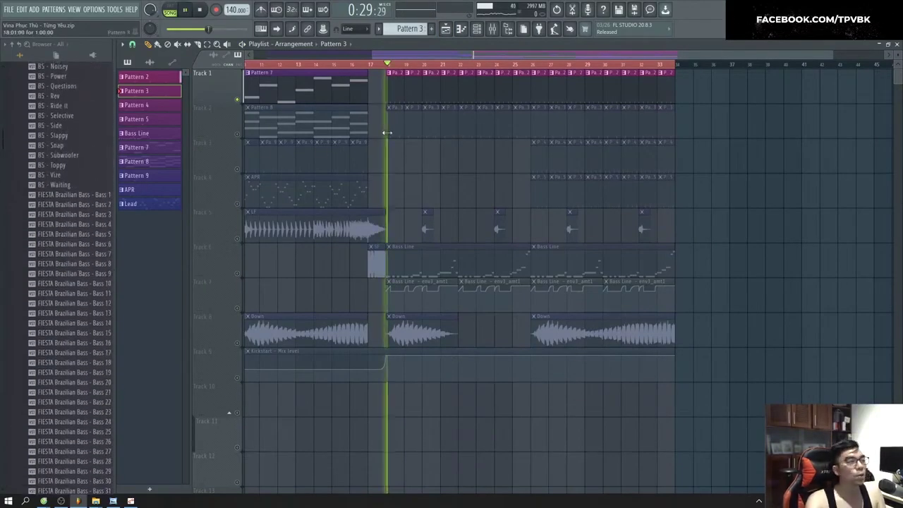
{"action": "key", "text": "space"}
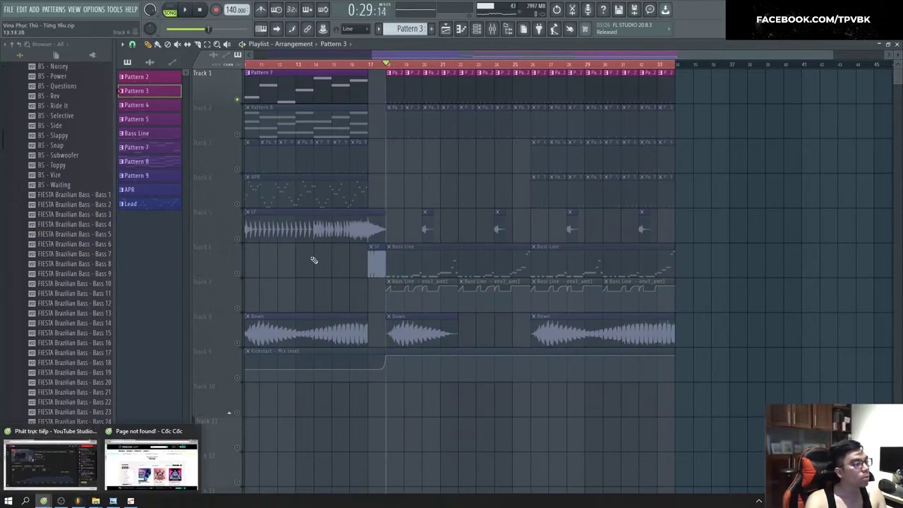
{"action": "right_click", "coordinate": [238, 239]}
{"action": "right_click", "coordinate": [238, 239]}
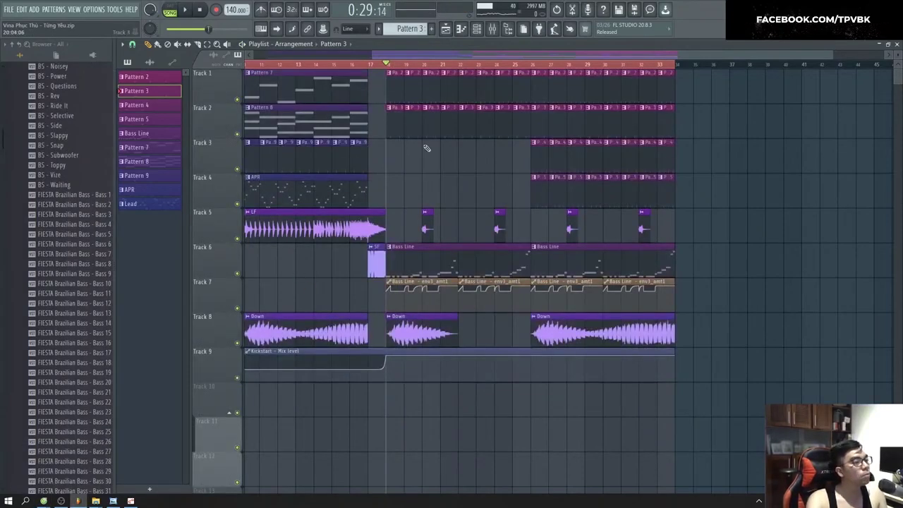
Step: Play the full mix and switch to the YouTube Studio livestream dashboard to read the live chat
{"action": "key", "text": "space"}
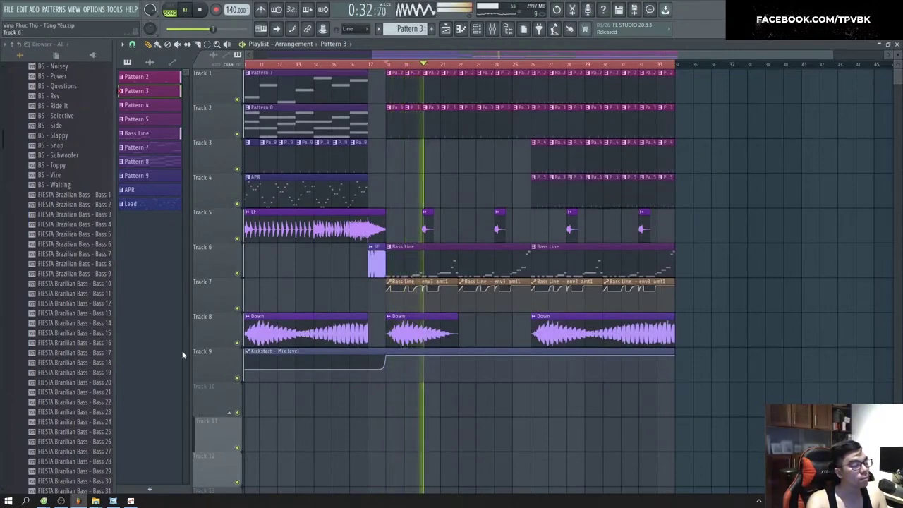
{"action": "left_click", "coordinate": [44, 501]}
{"action": "left_click", "coordinate": [43, 471]}
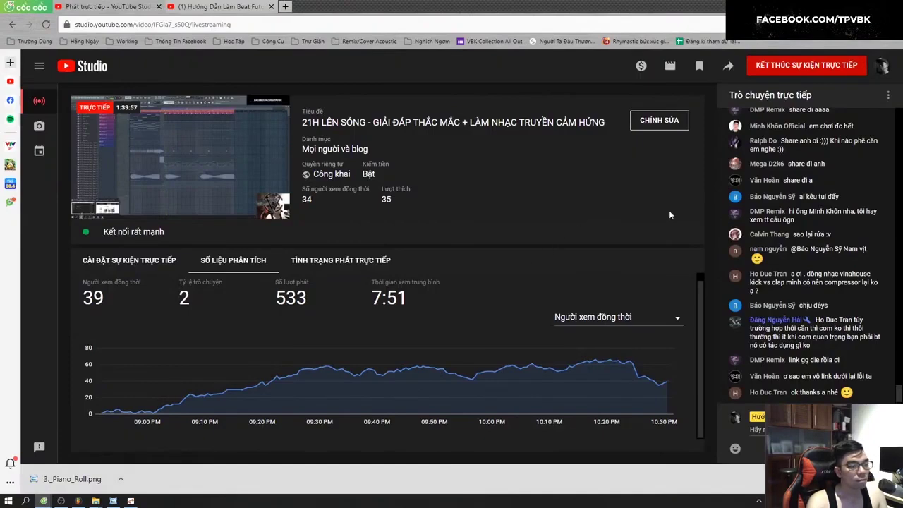
{"action": "key", "text": "alt+Tab"}
{"action": "key", "text": "alt+Tab"}
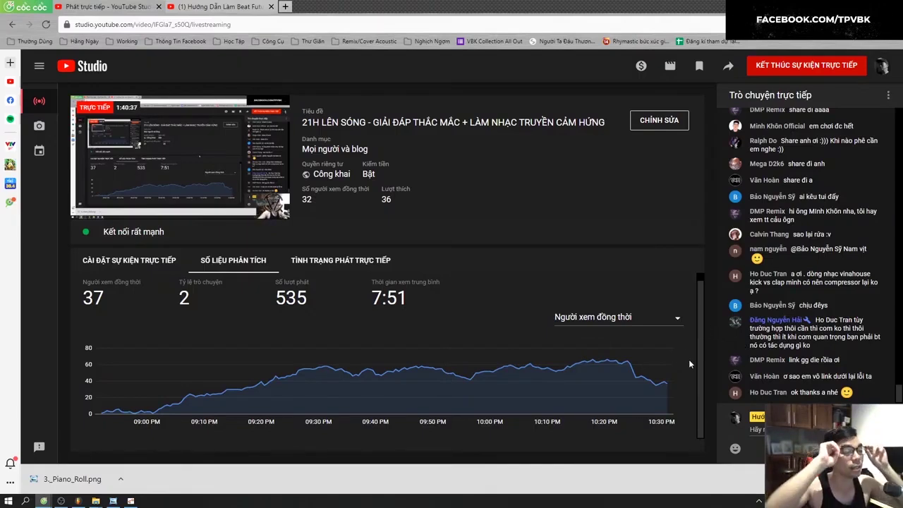
Step: Check the notifications on the YouTube video page and return to the livestream dashboard
{"action": "left_click", "coordinate": [220, 7]}
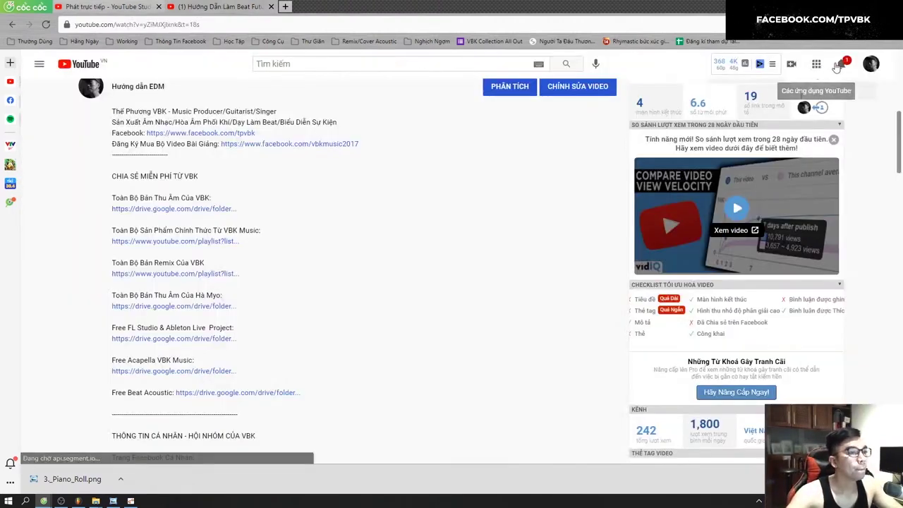
{"action": "left_click", "coordinate": [841, 63]}
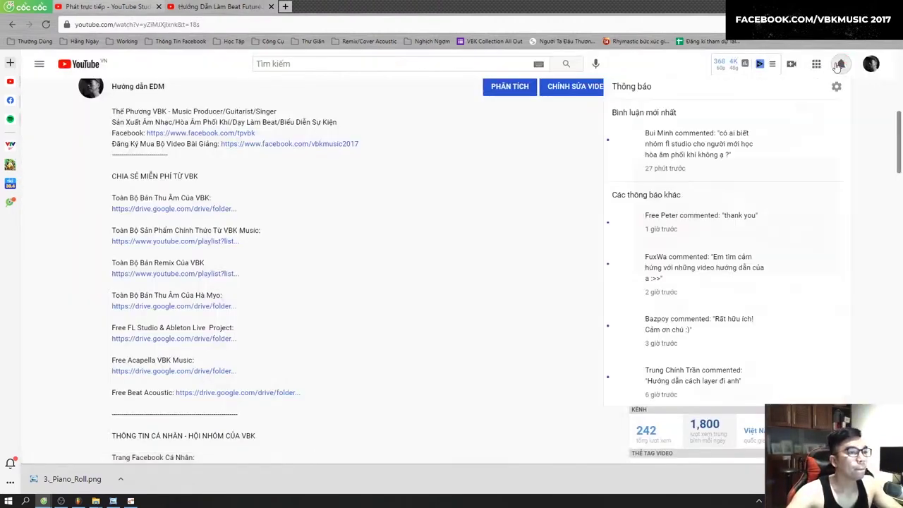
{"action": "left_click", "coordinate": [421, 226]}
{"action": "left_click", "coordinate": [106, 6]}
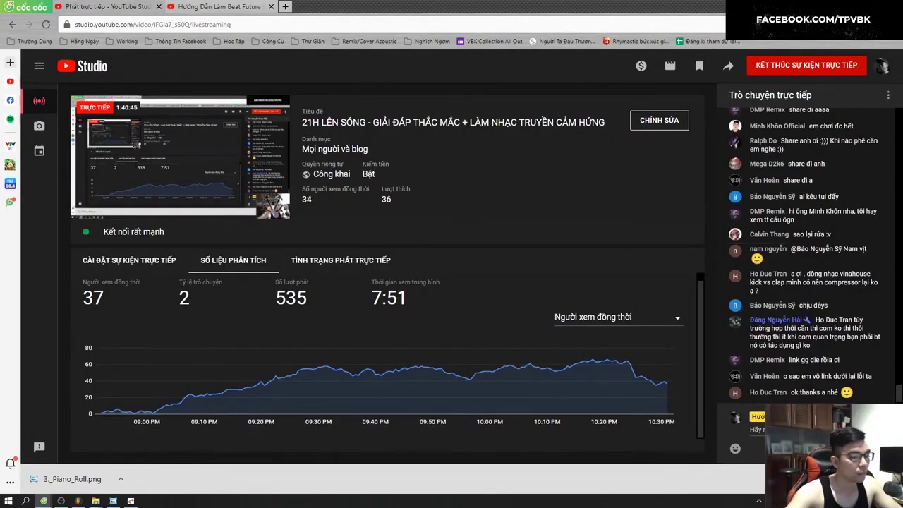
Step: Look over the video description, the Producer Loops vocal results and the YouTube home page, and switch back to FL Studio
{"action": "left_click", "coordinate": [759, 501]}
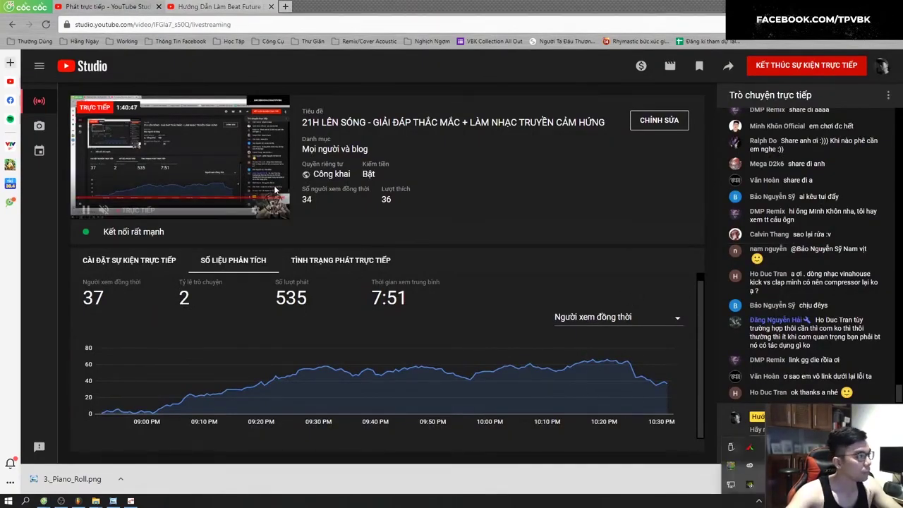
{"action": "left_click", "coordinate": [244, 5]}
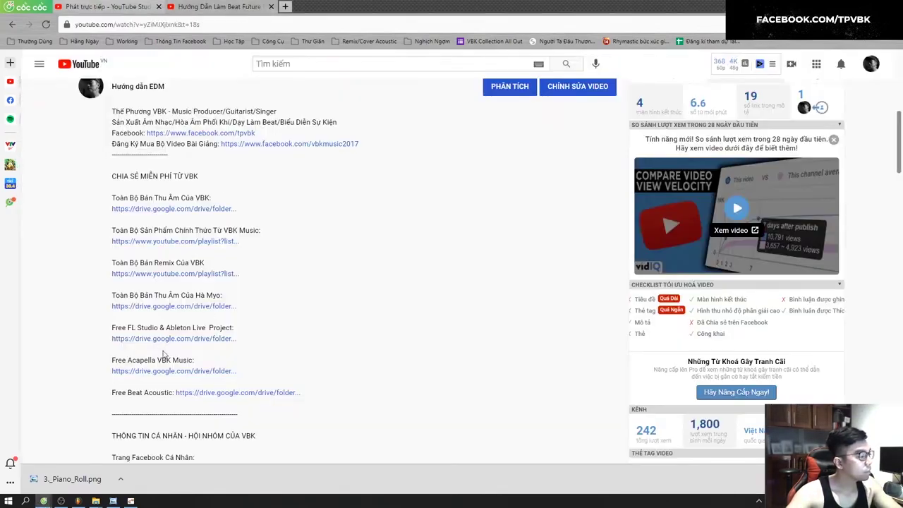
{"action": "mouse_move", "coordinate": [52, 501]}
{"action": "left_click", "coordinate": [151, 462]}
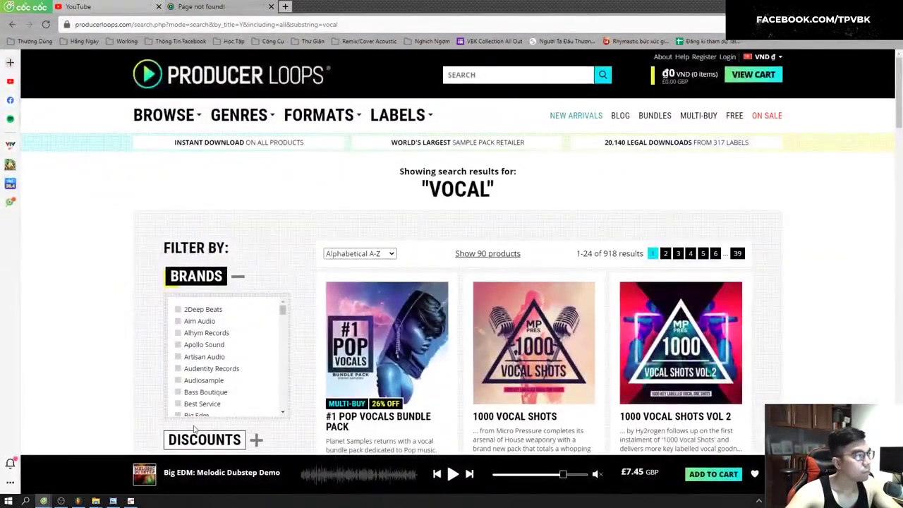
{"action": "left_click", "coordinate": [122, 7]}
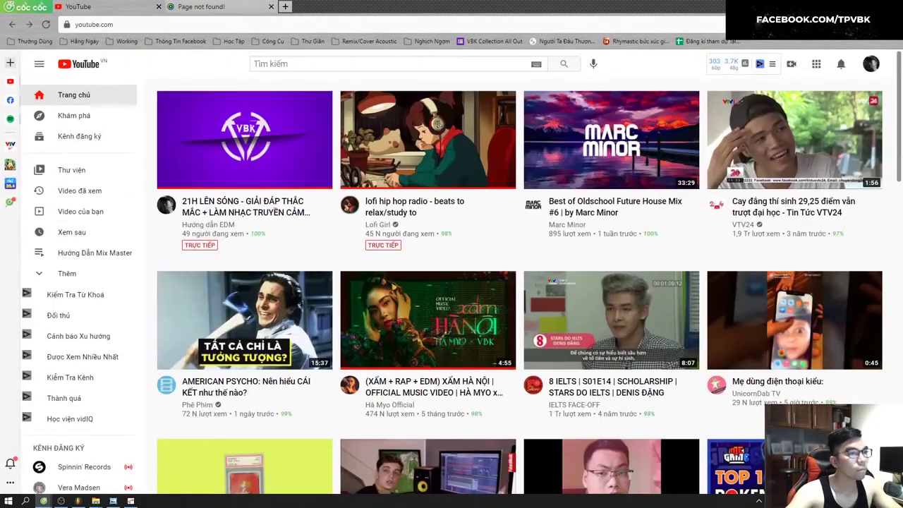
{"action": "left_click", "coordinate": [51, 462]}
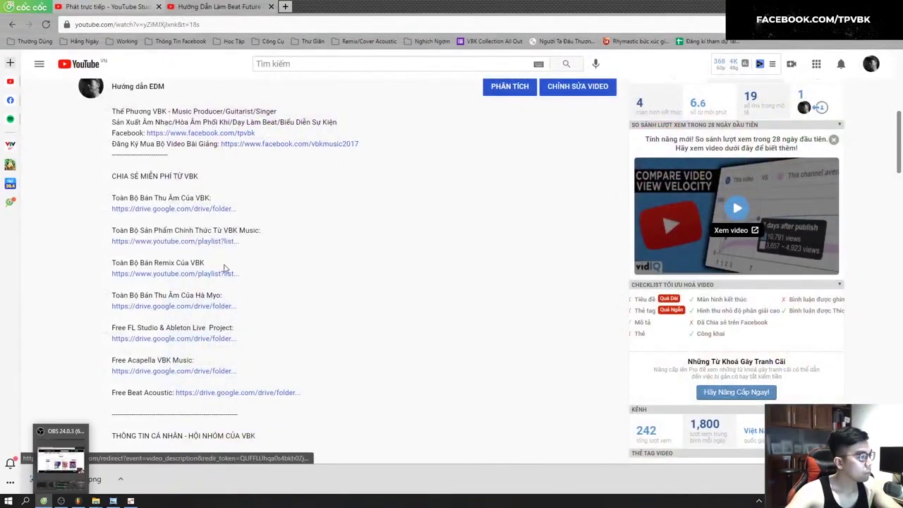
{"action": "left_click", "coordinate": [841, 6]}
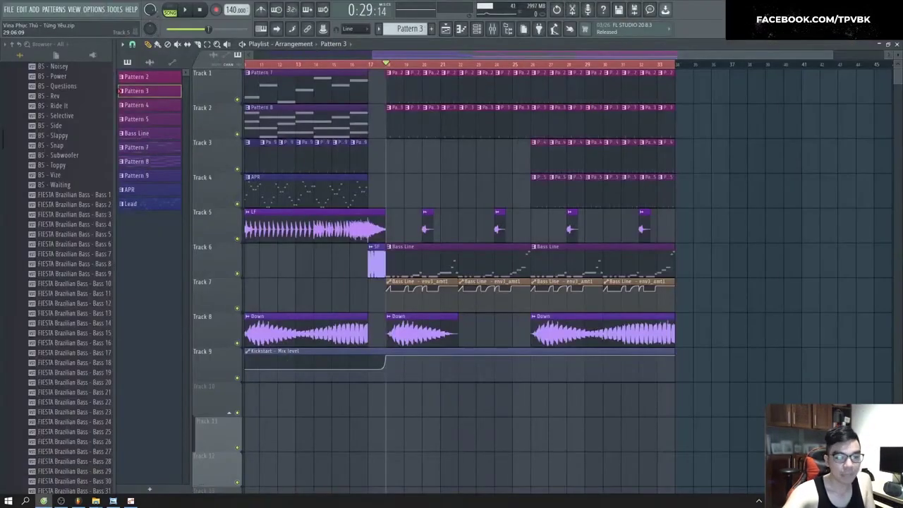
Step: Bring up the overview of open windows to switch away from the FL Studio playlist
{"action": "key", "text": "super"}
{"action": "key", "text": "super"}
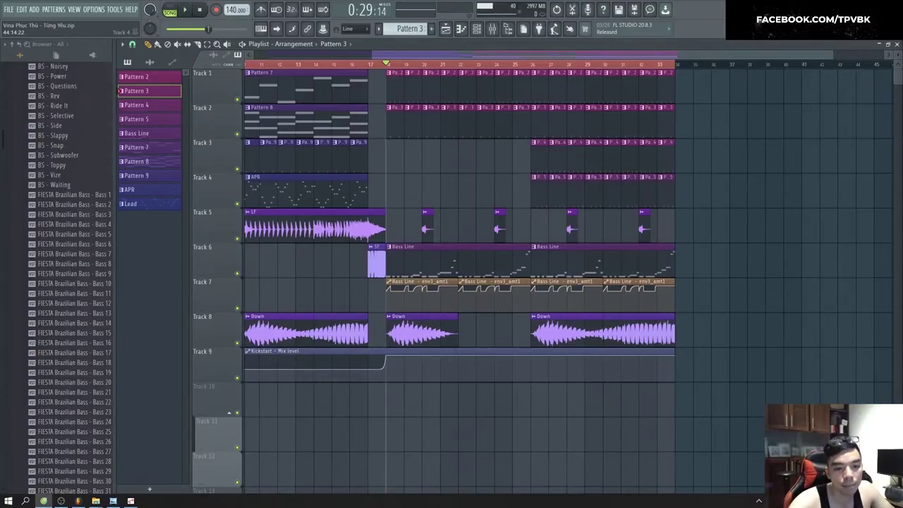
{"action": "key", "text": "alt+Tab"}
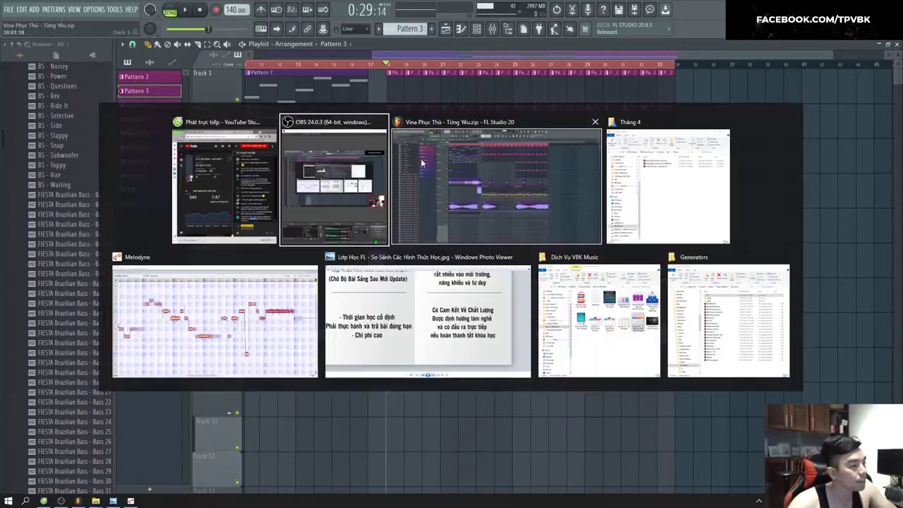